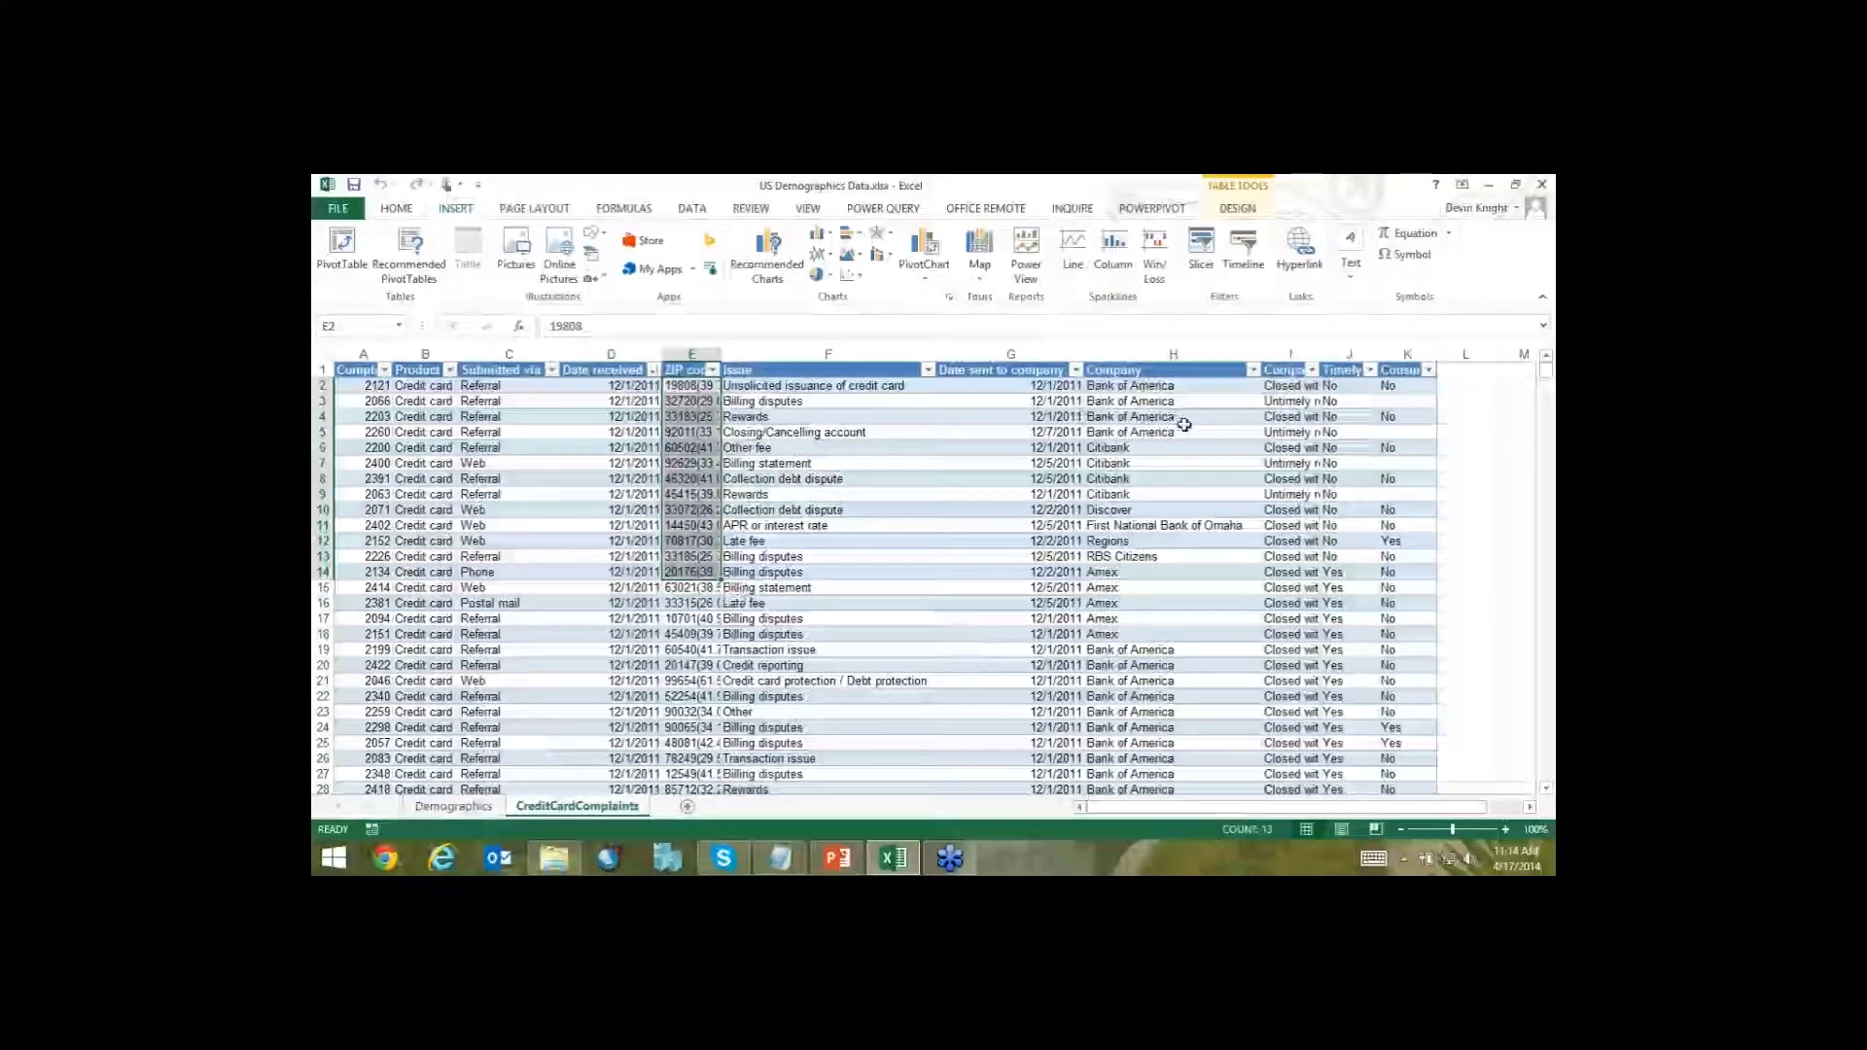
Examine the Company and ZIP code columns of the CreditCardComplaints sheet to see which banks and locations the complaints cover.
{"action": "left_click_drag", "start_coordinate": [1165, 401], "coordinate": [1172, 729]}
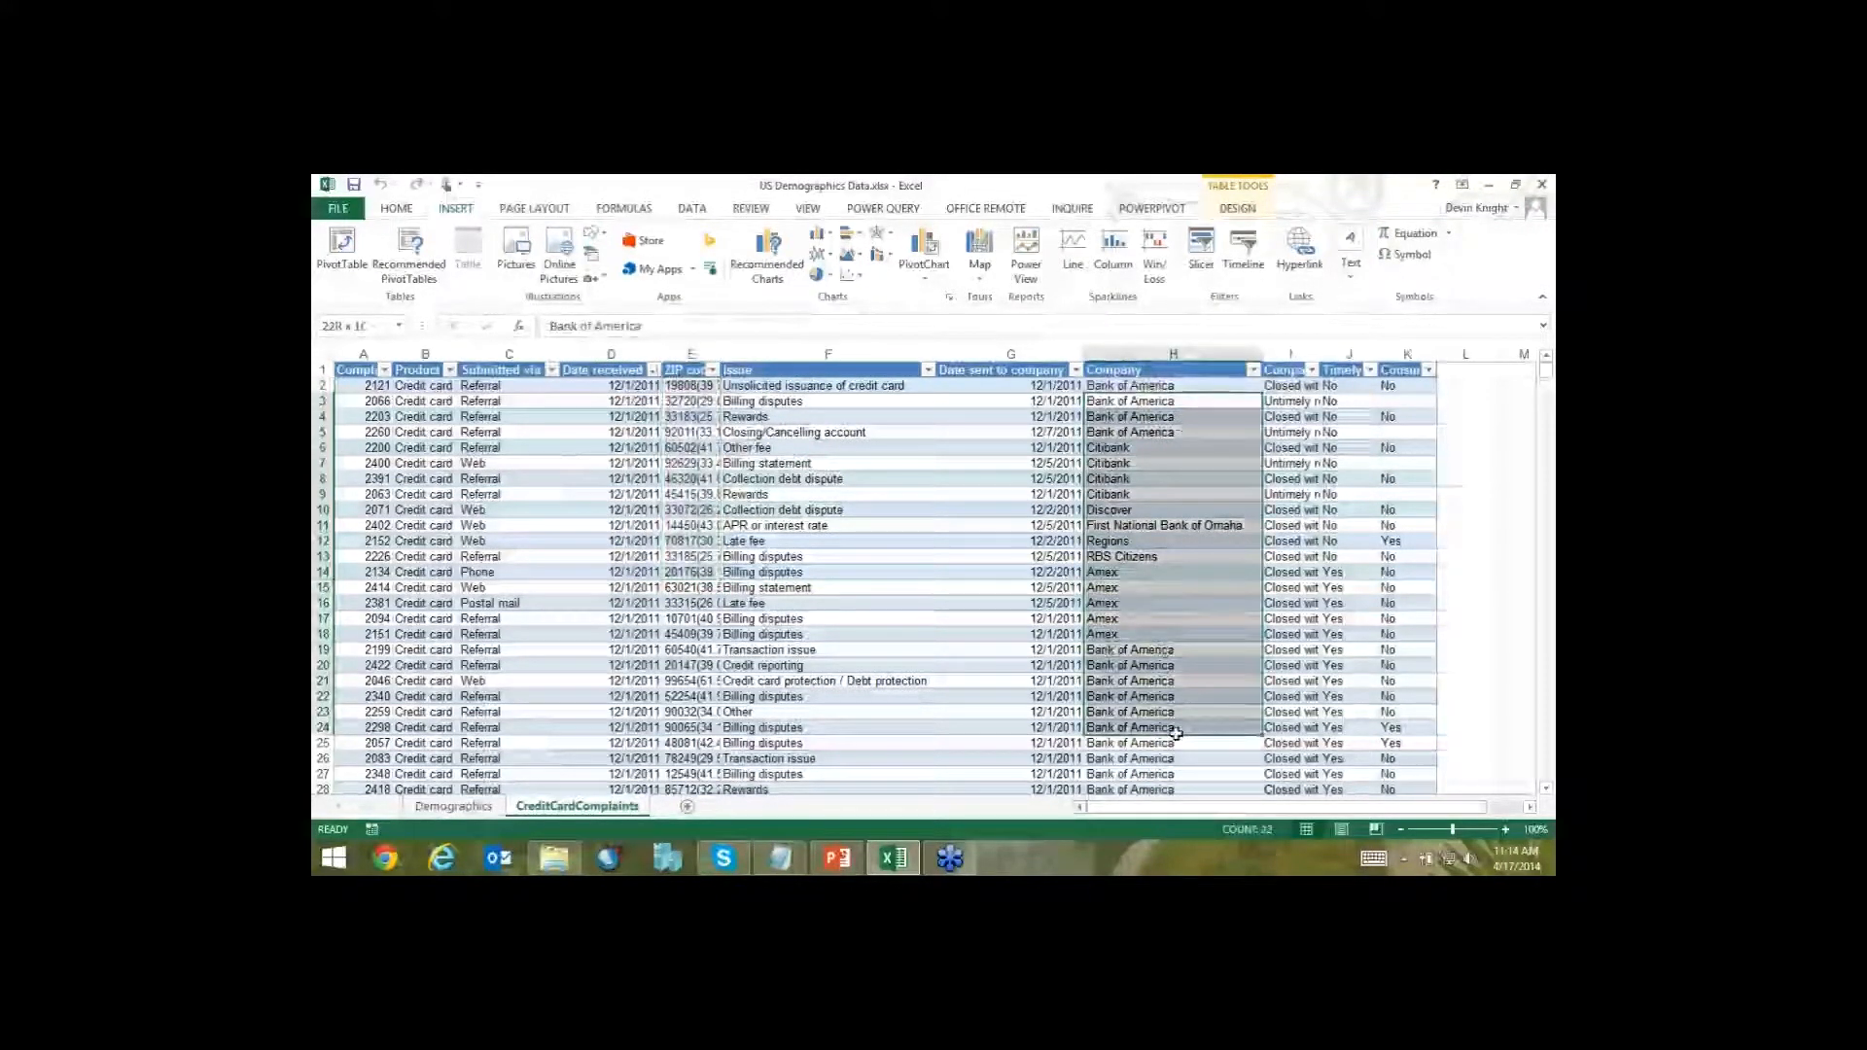
{"action": "left_click", "coordinate": [1118, 416]}
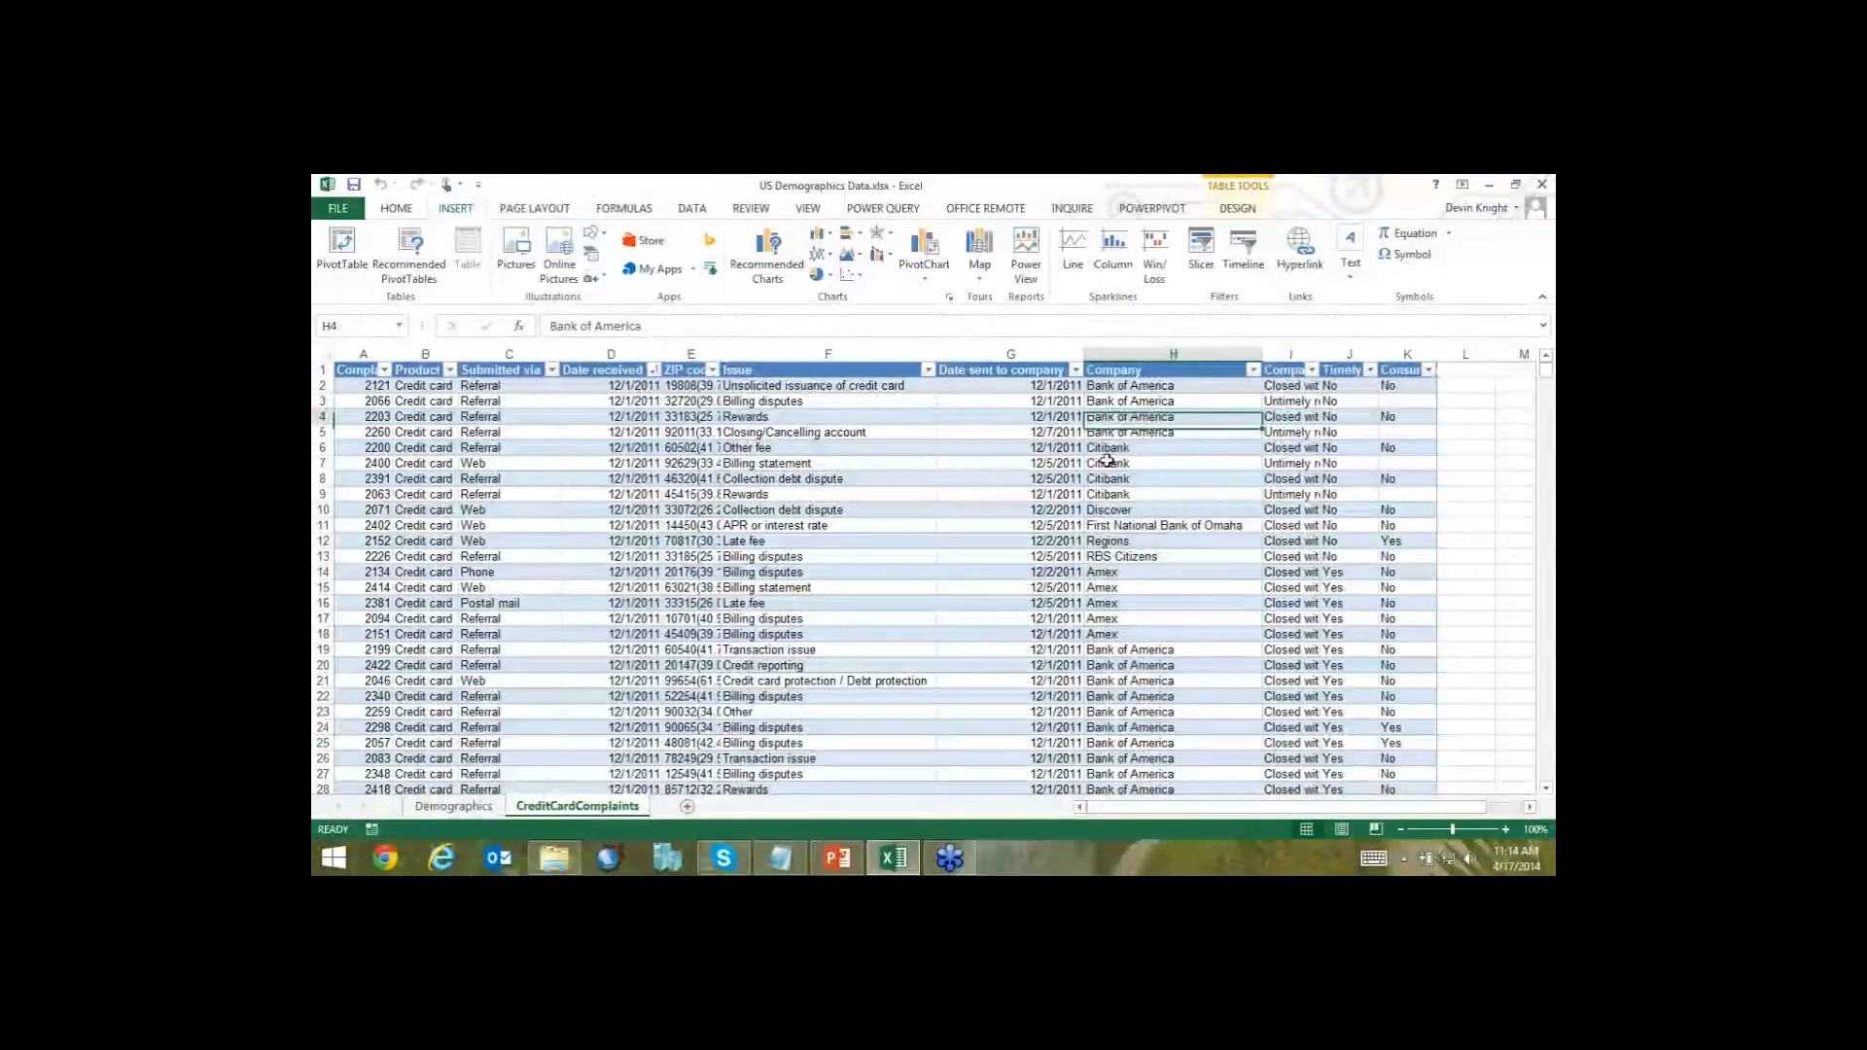
{"action": "left_click", "coordinate": [1147, 615]}
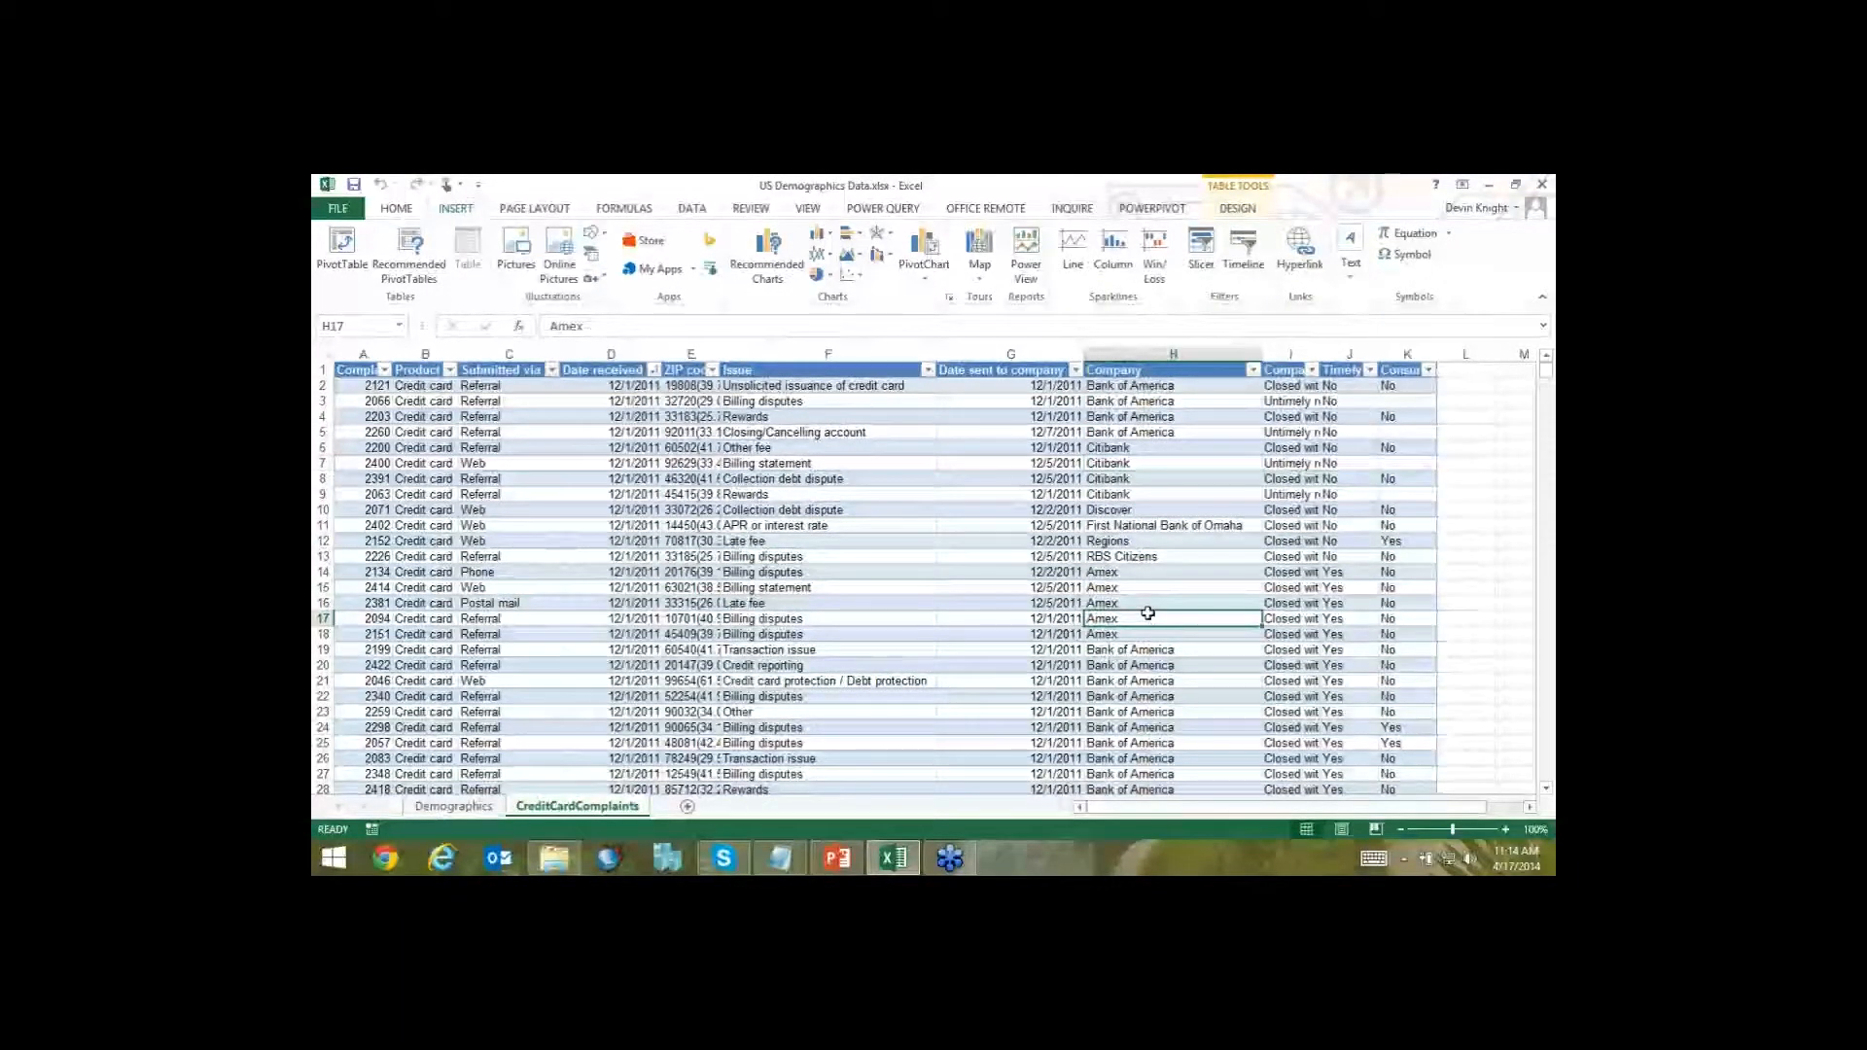
{"action": "scroll", "coordinate": [1148, 615], "scroll_direction": "down", "scroll_amount": 4}
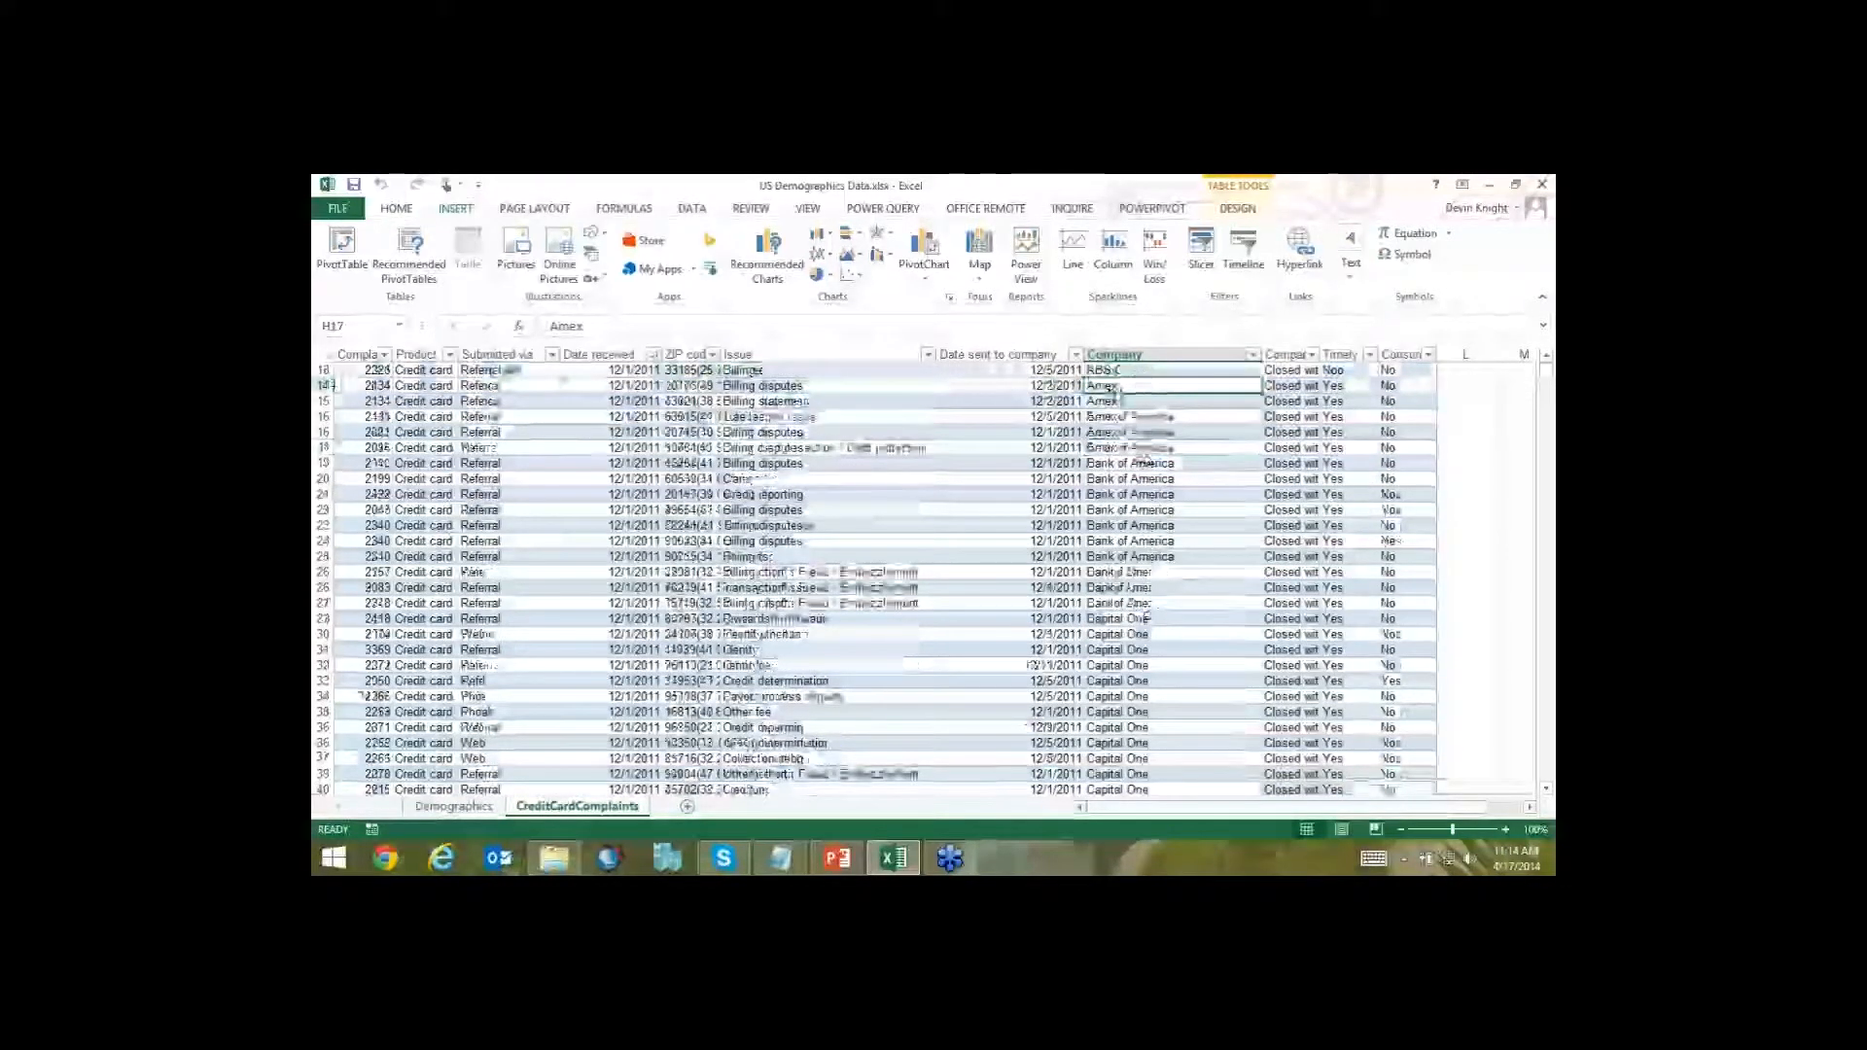
{"action": "scroll", "coordinate": [1144, 595], "scroll_direction": "down", "scroll_amount": 1}
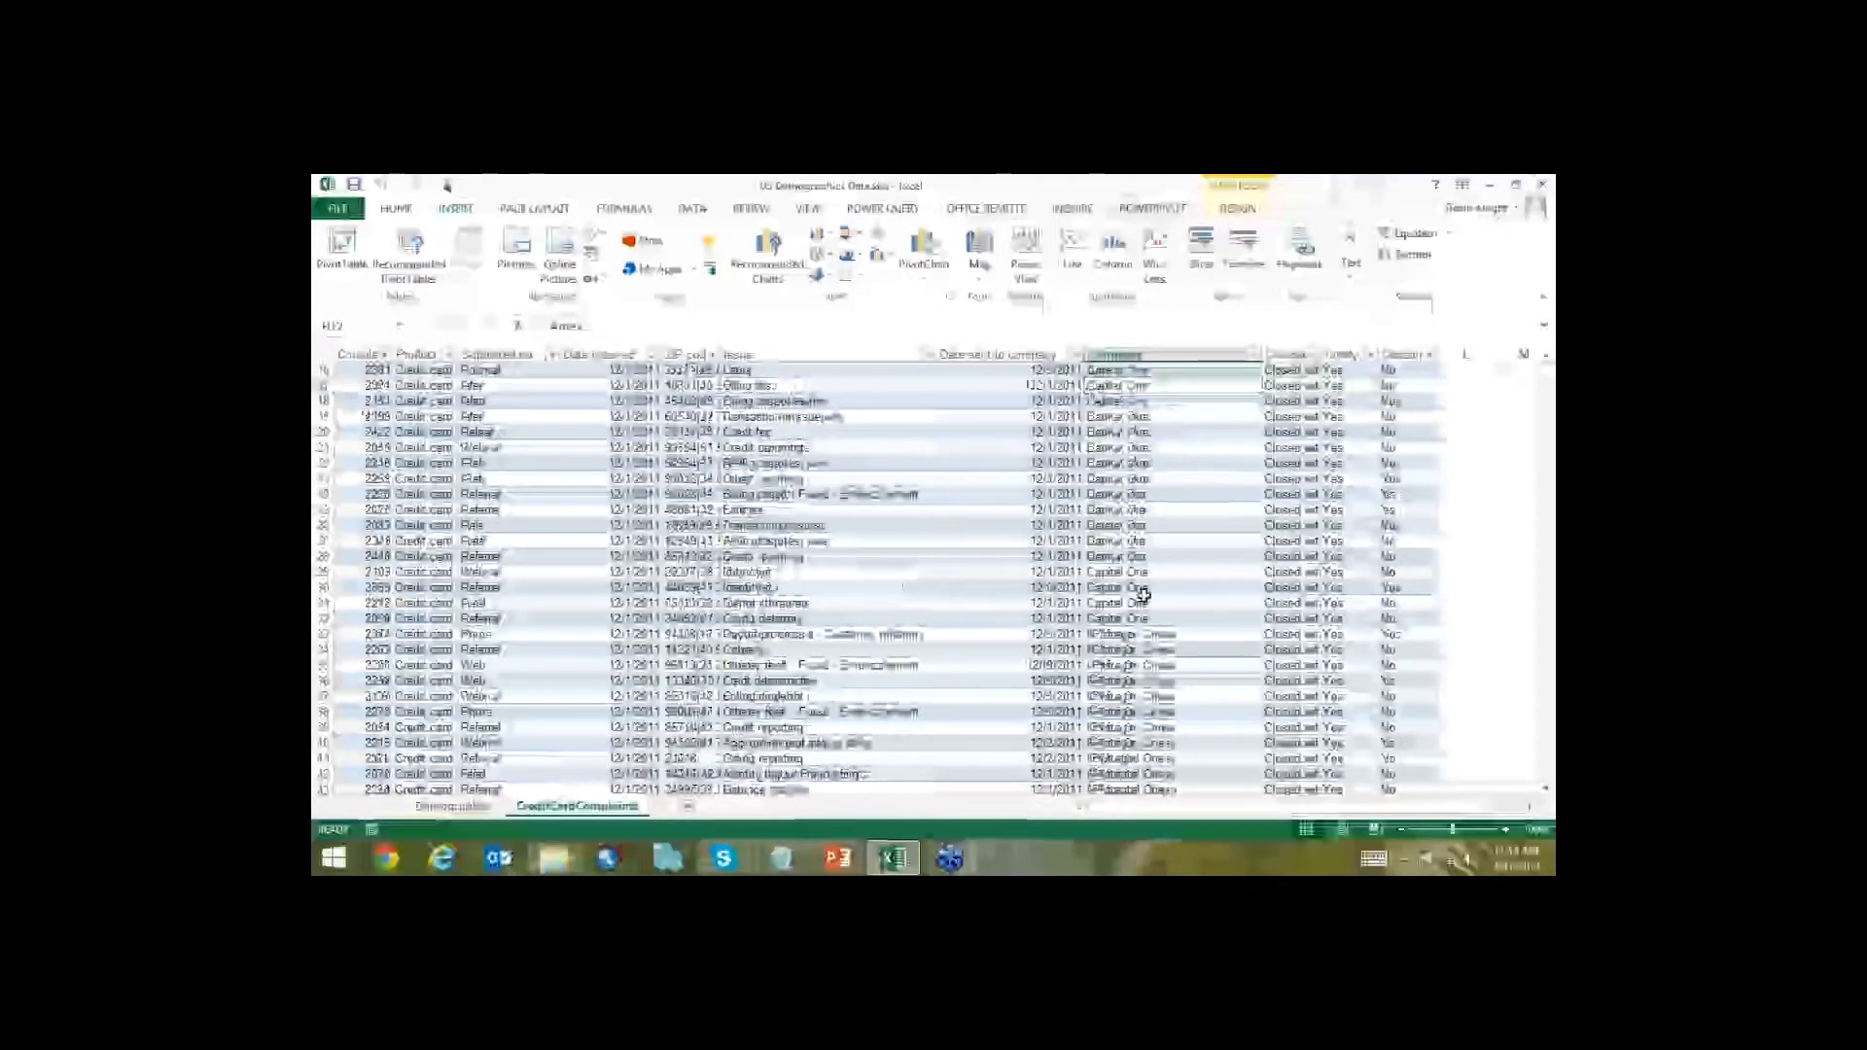
{"action": "scroll", "coordinate": [1143, 595], "scroll_direction": "down", "scroll_amount": 3}
{"action": "scroll", "coordinate": [1143, 595], "scroll_direction": "down", "scroll_amount": 2}
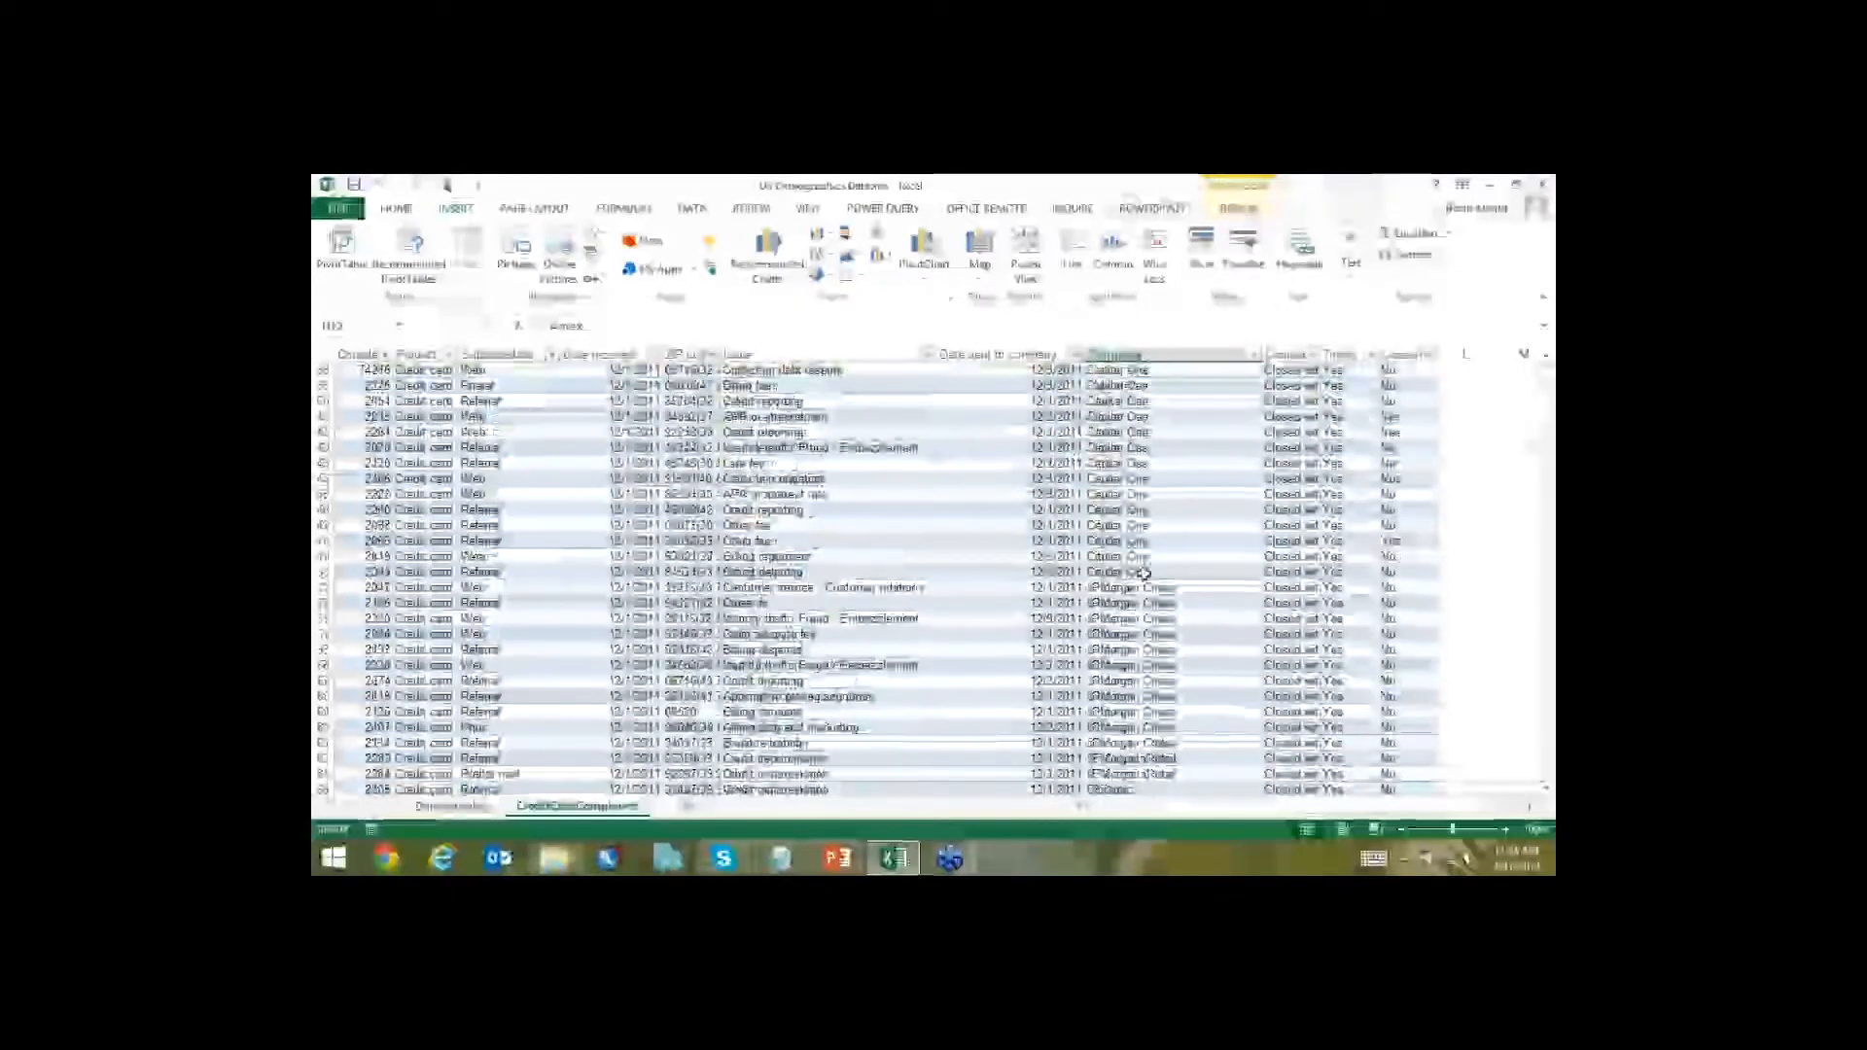
{"action": "left_click", "coordinate": [1179, 634]}
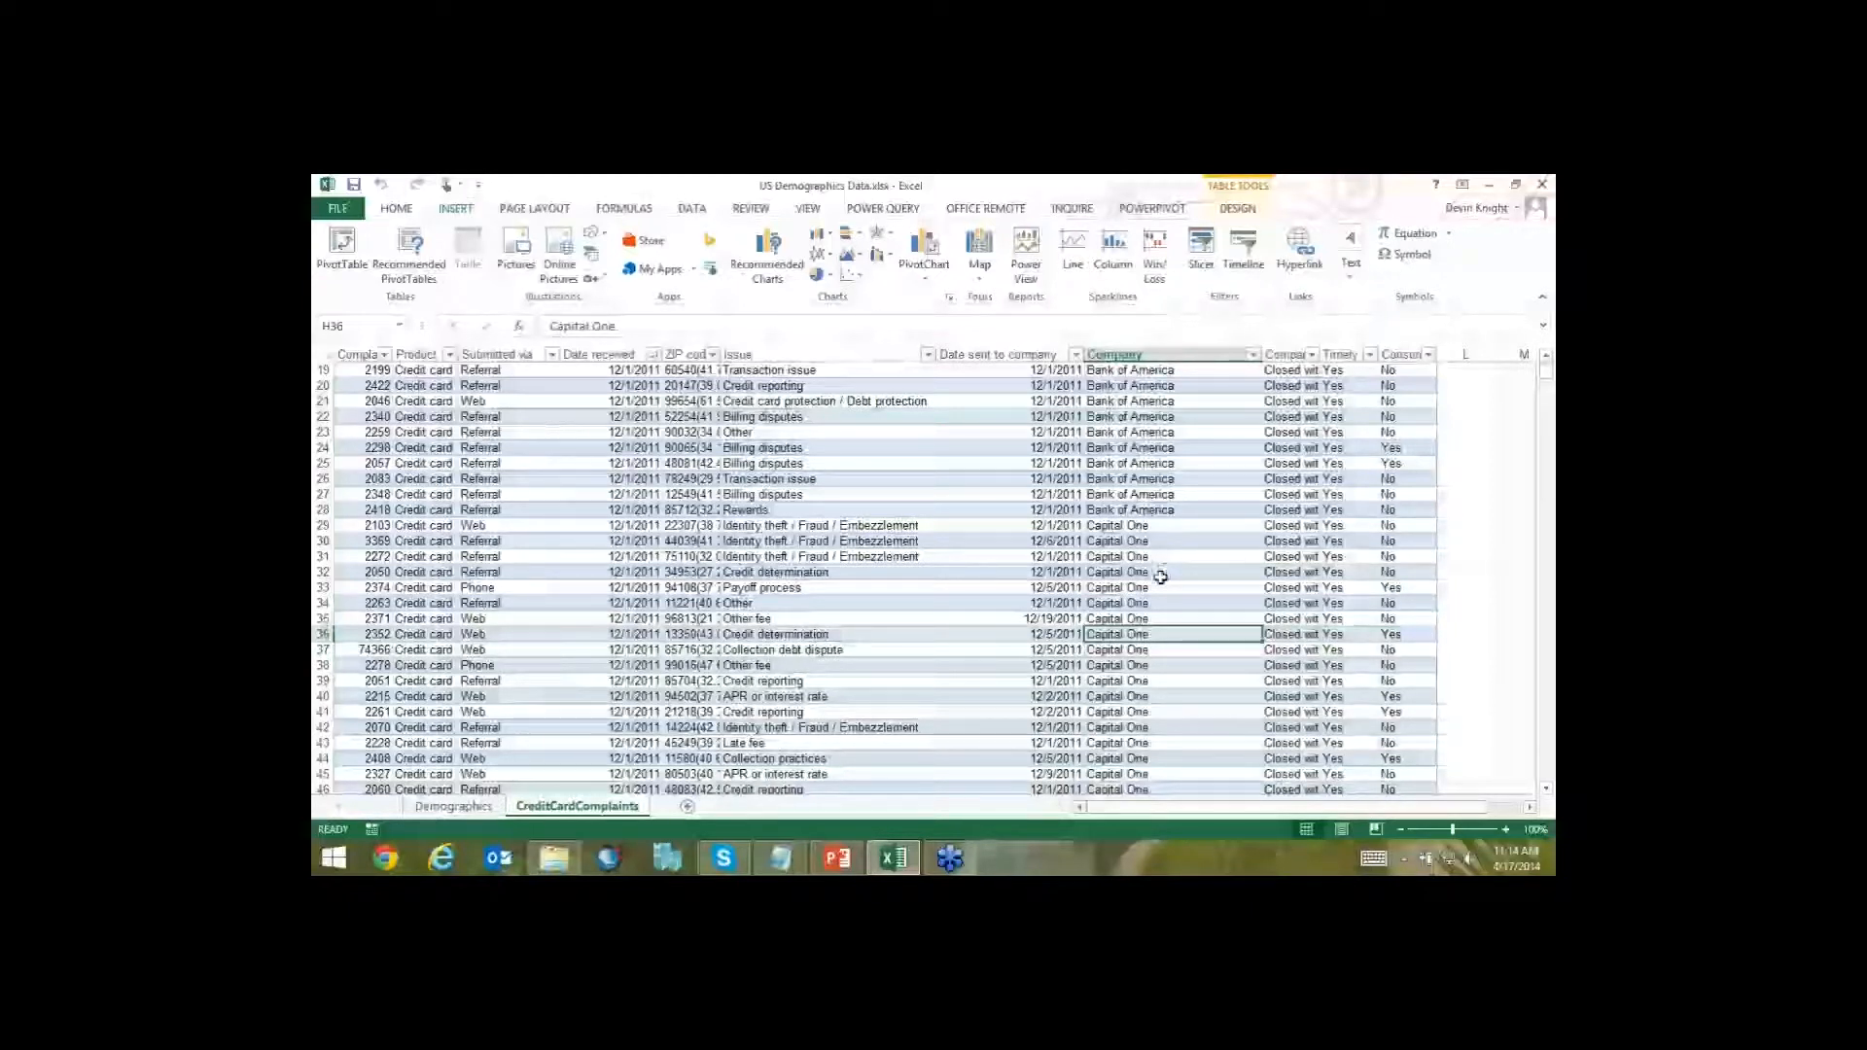
{"action": "scroll", "coordinate": [1159, 577], "scroll_direction": "up", "scroll_amount": 6}
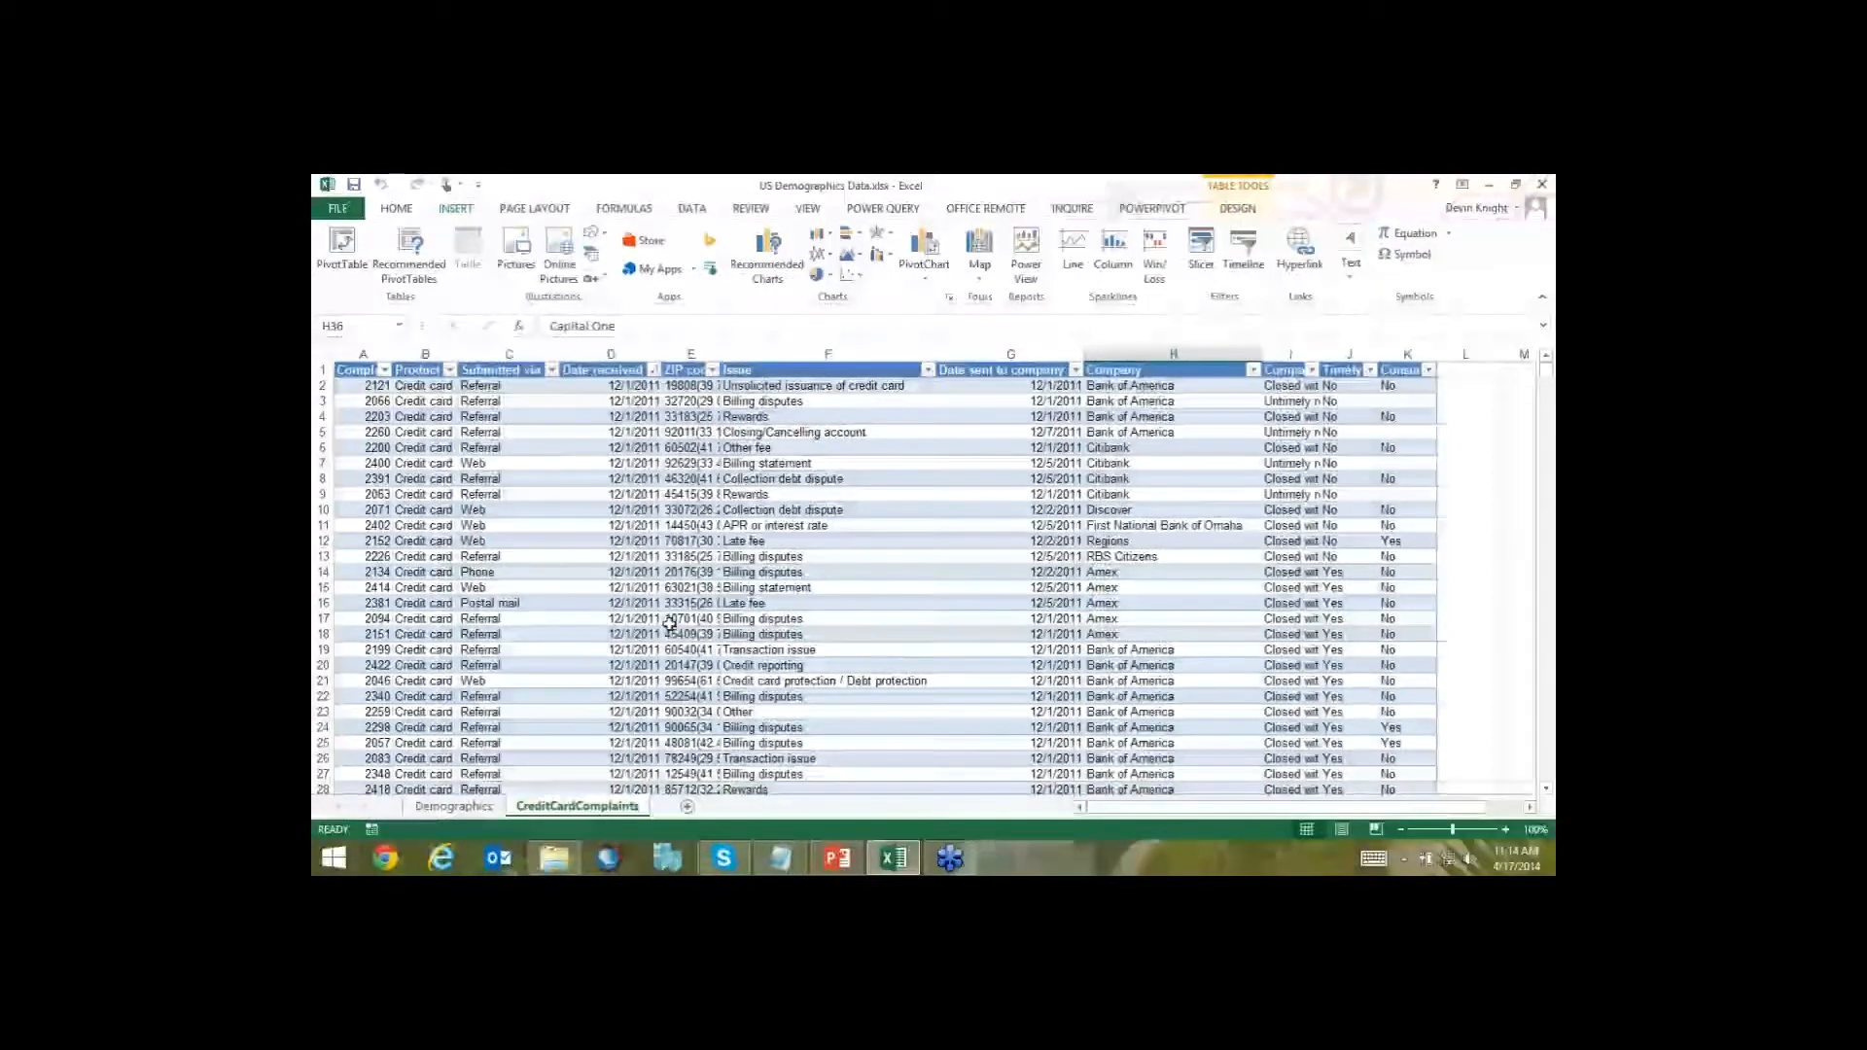
{"action": "left_click_drag", "start_coordinate": [691, 401], "coordinate": [690, 618]}
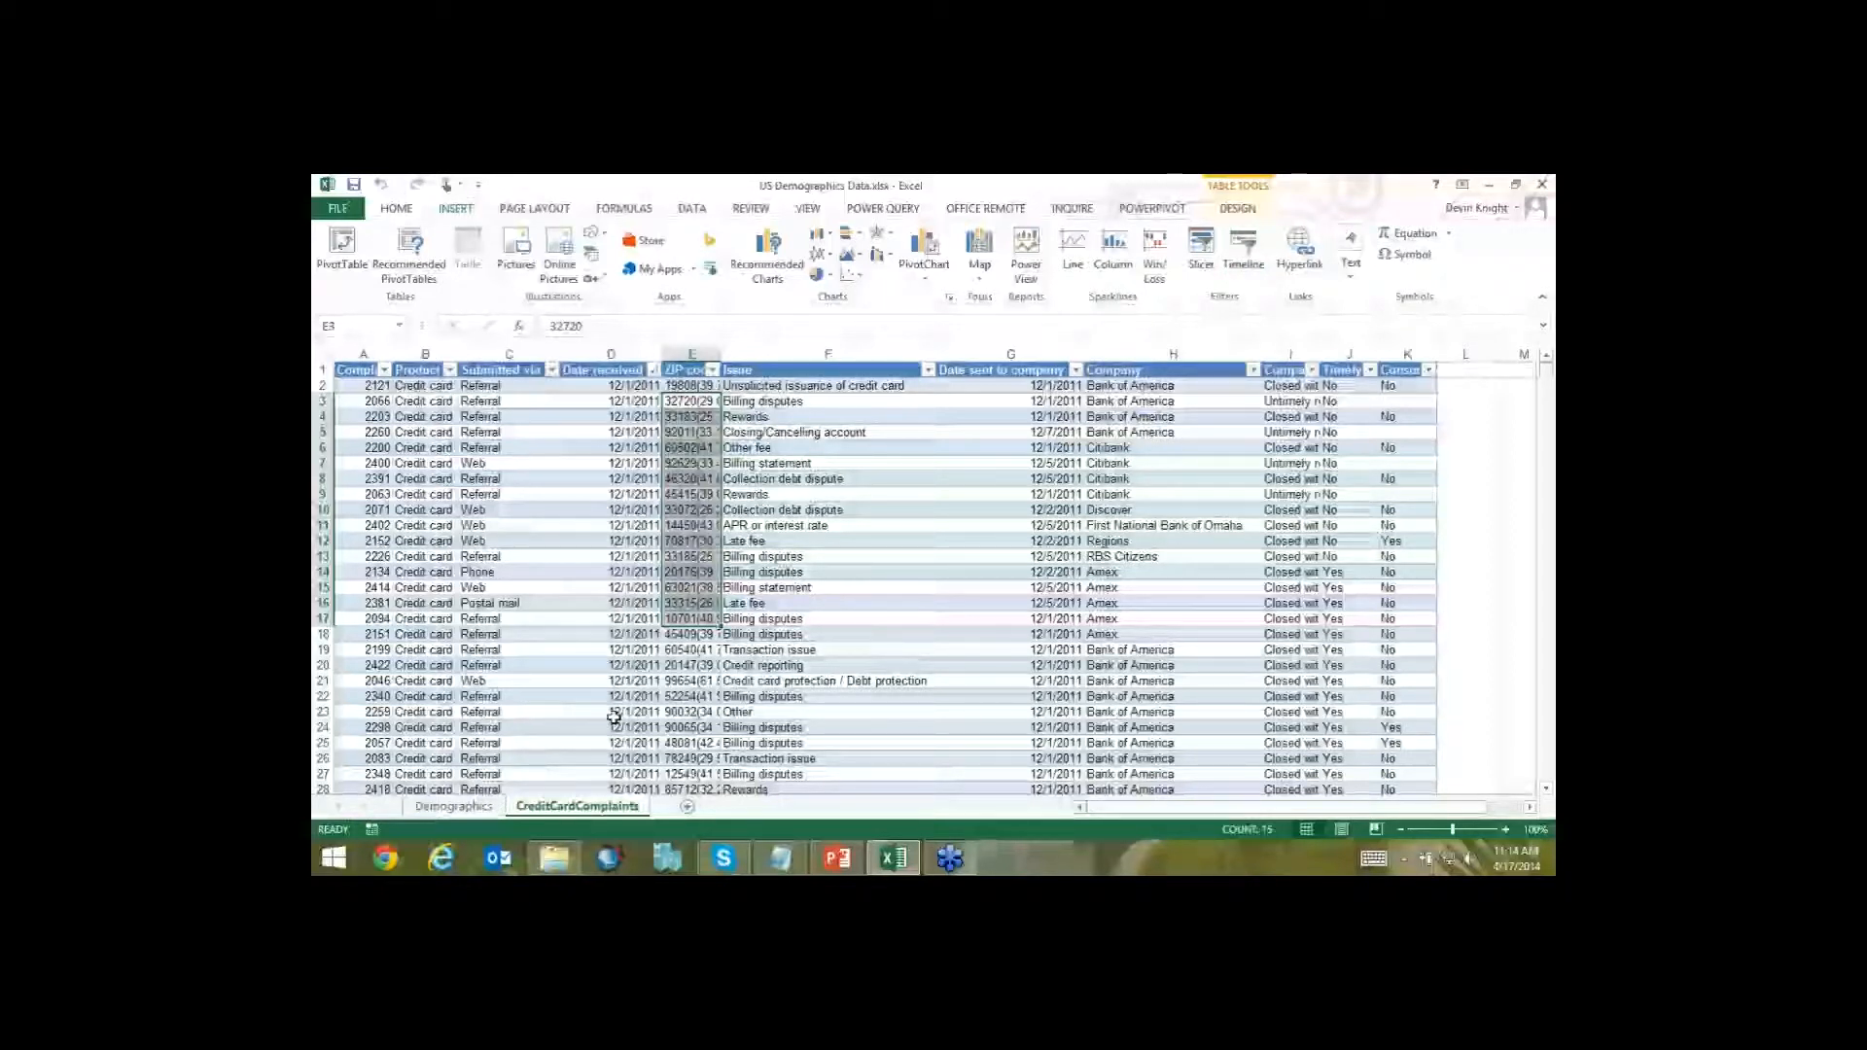
Review the Demographics sheet's column headings from Geography Id through 2013 Q4 Pop Age 65+, and return to the CreditCardComplaints sheet.
{"action": "left_click", "coordinate": [455, 807]}
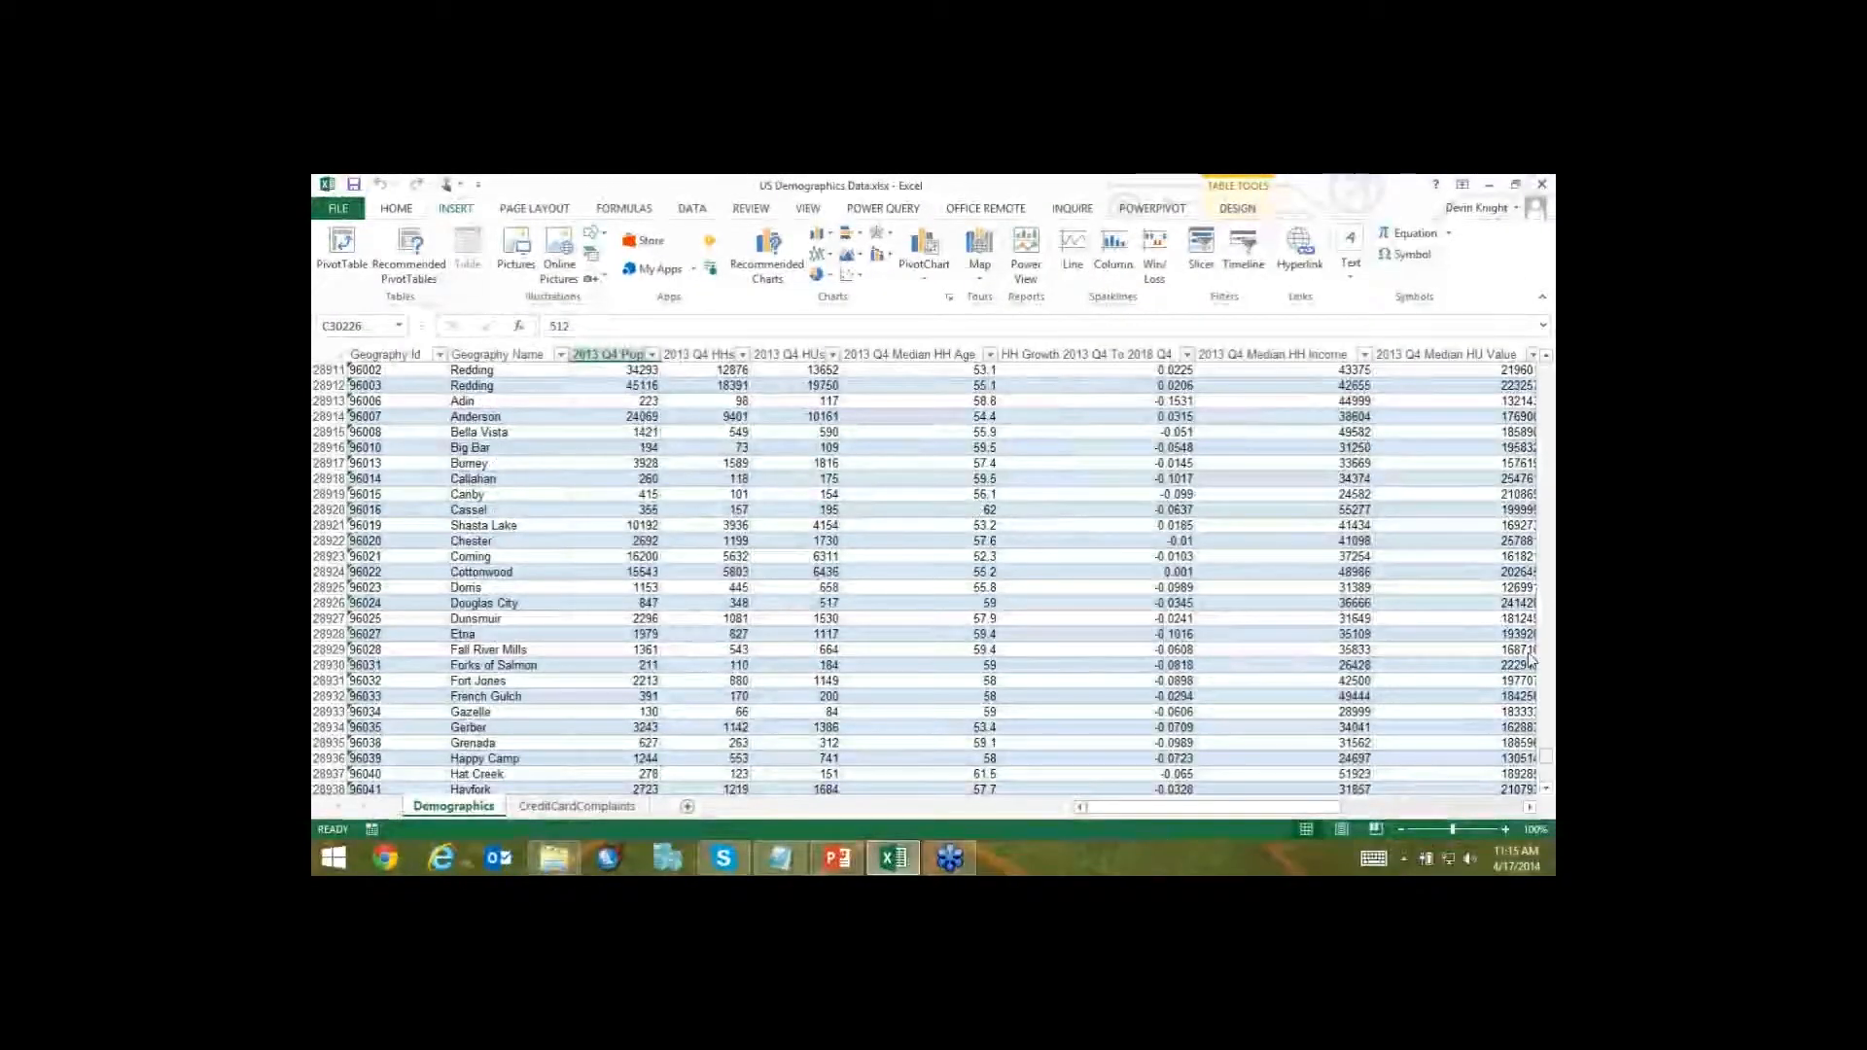
{"action": "left_click_drag", "start_coordinate": [1545, 755], "coordinate": [1545, 667]}
{"action": "key", "text": "ctrl+Home"}
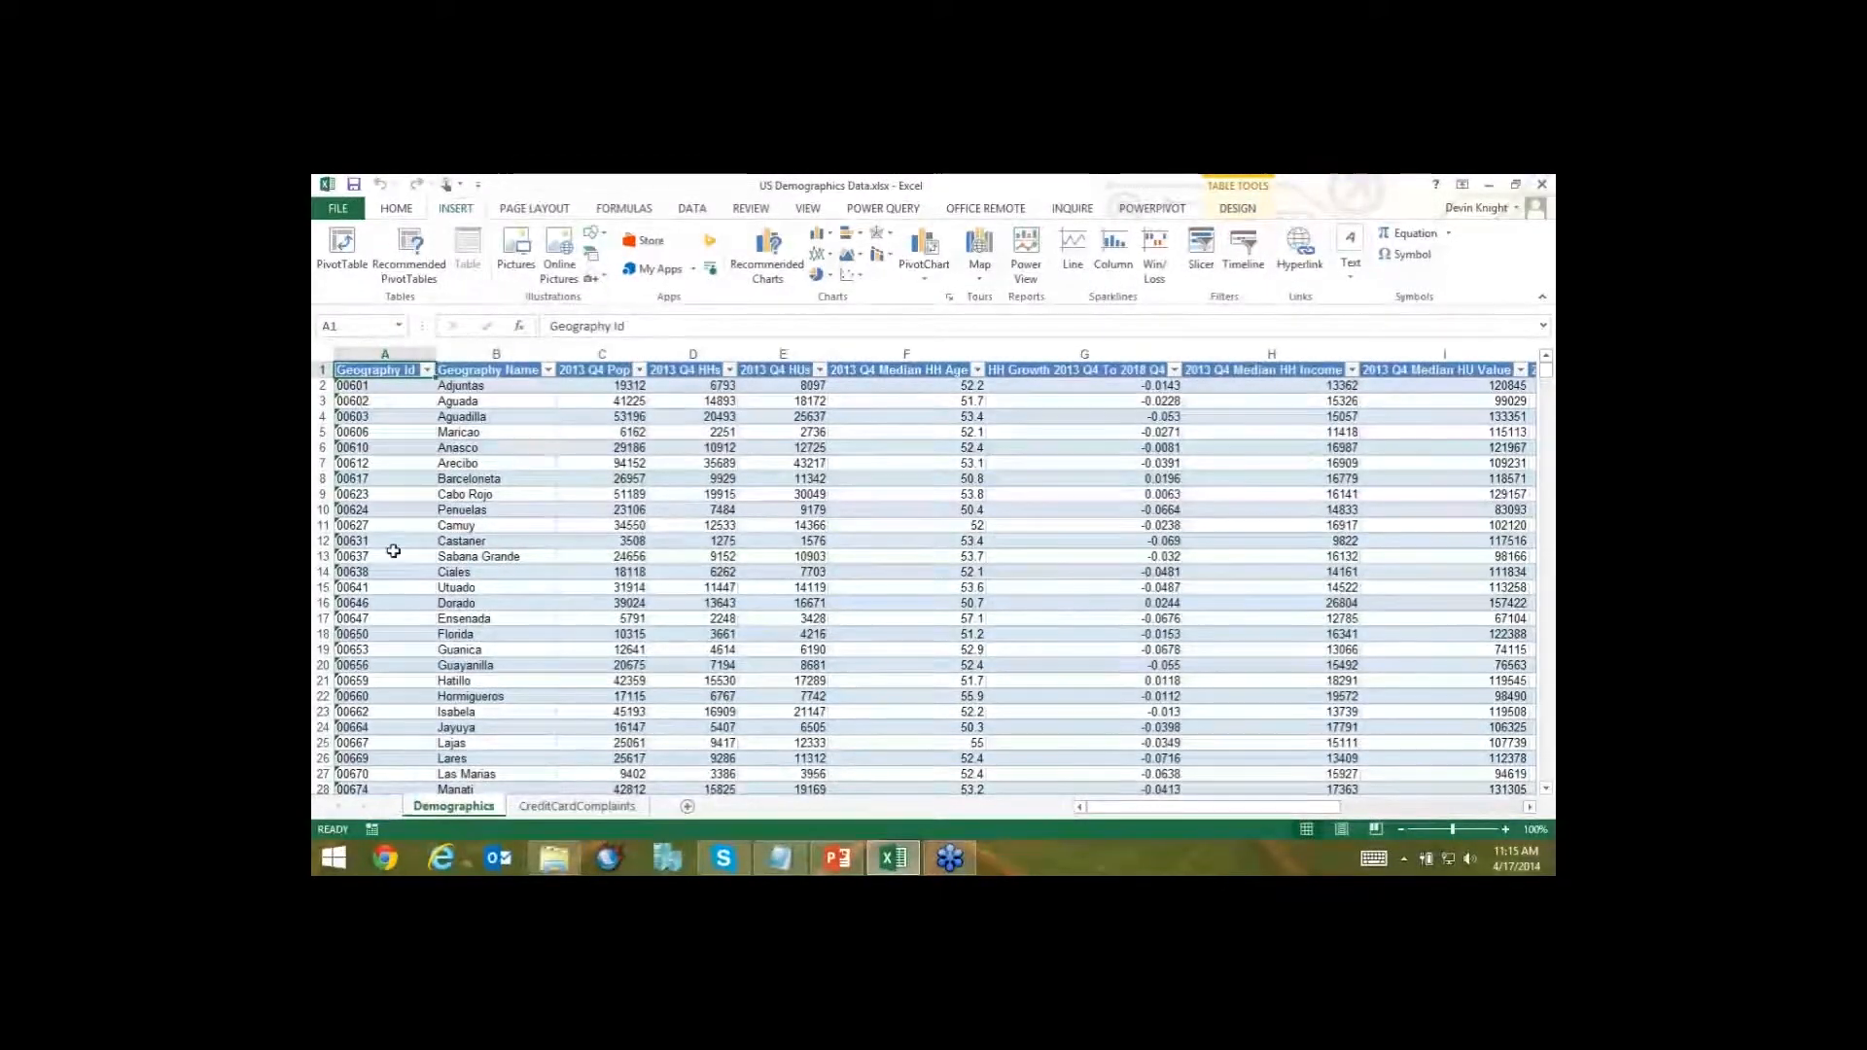
{"action": "left_click", "coordinate": [612, 373]}
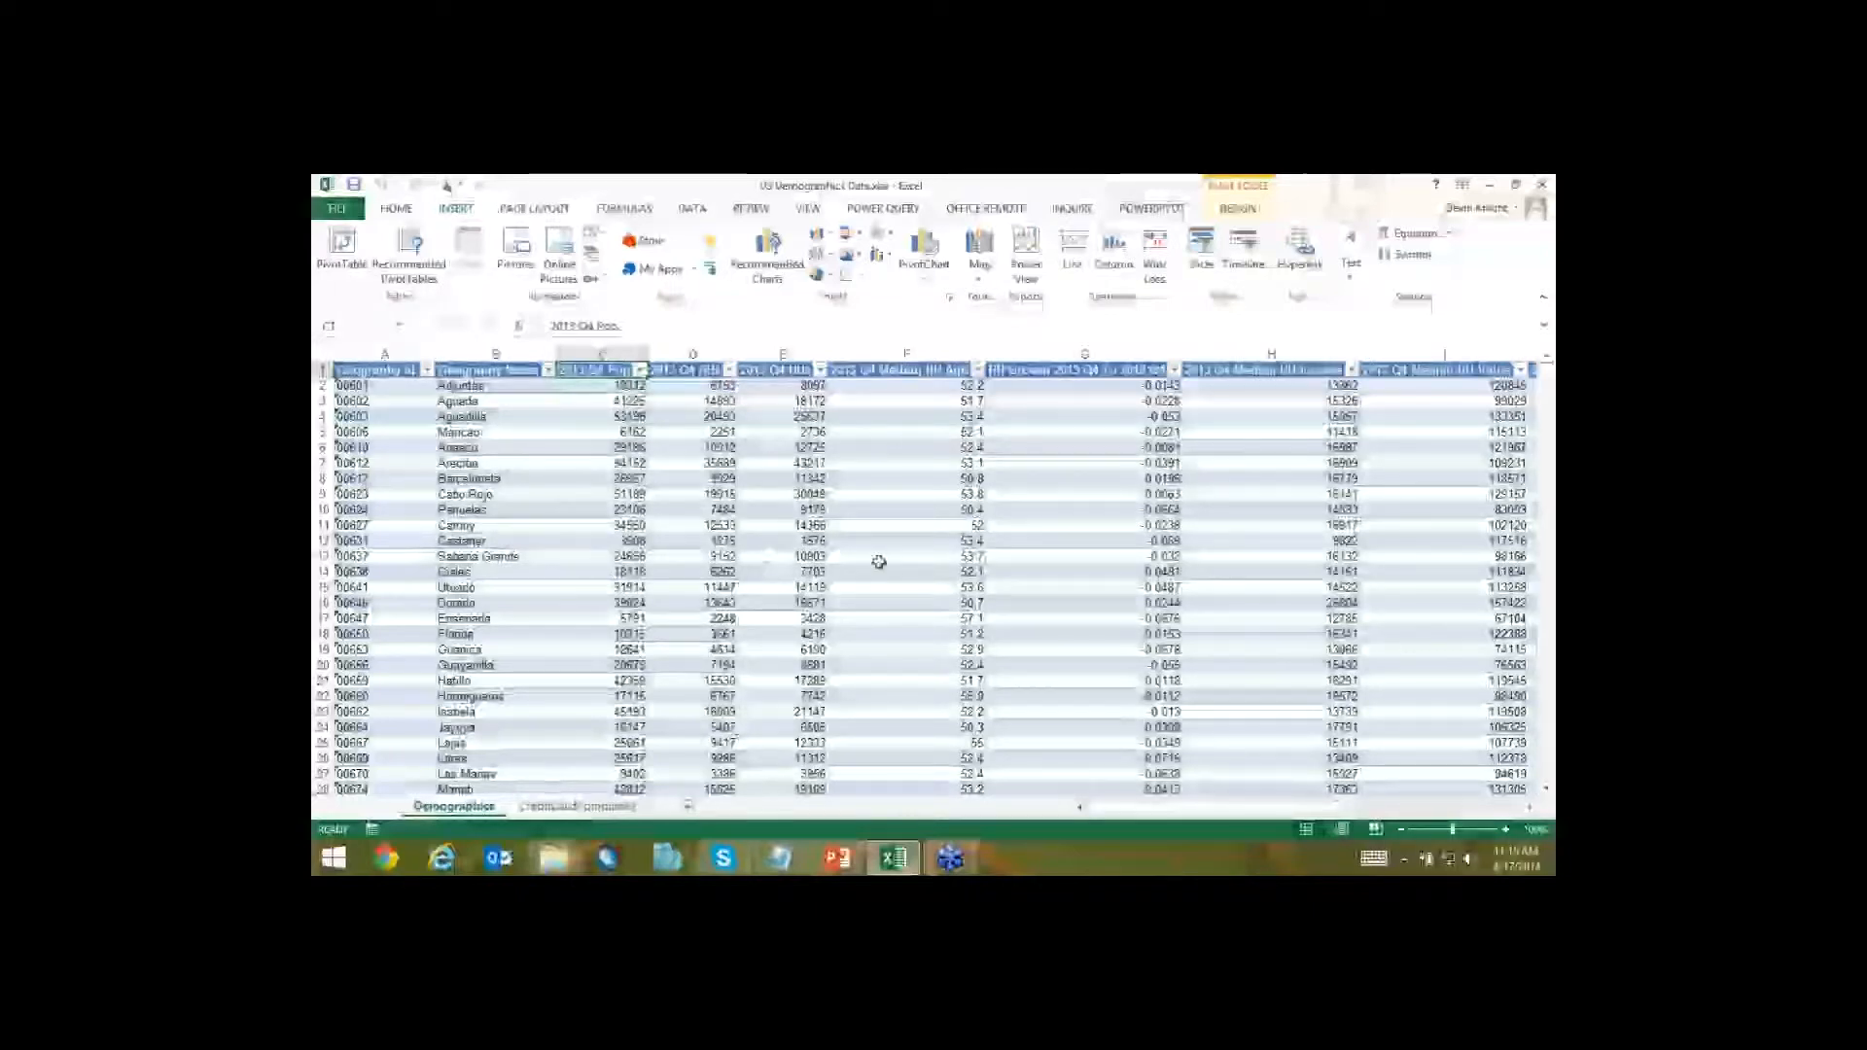
{"action": "left_click_drag", "start_coordinate": [1141, 805], "coordinate": [1263, 807]}
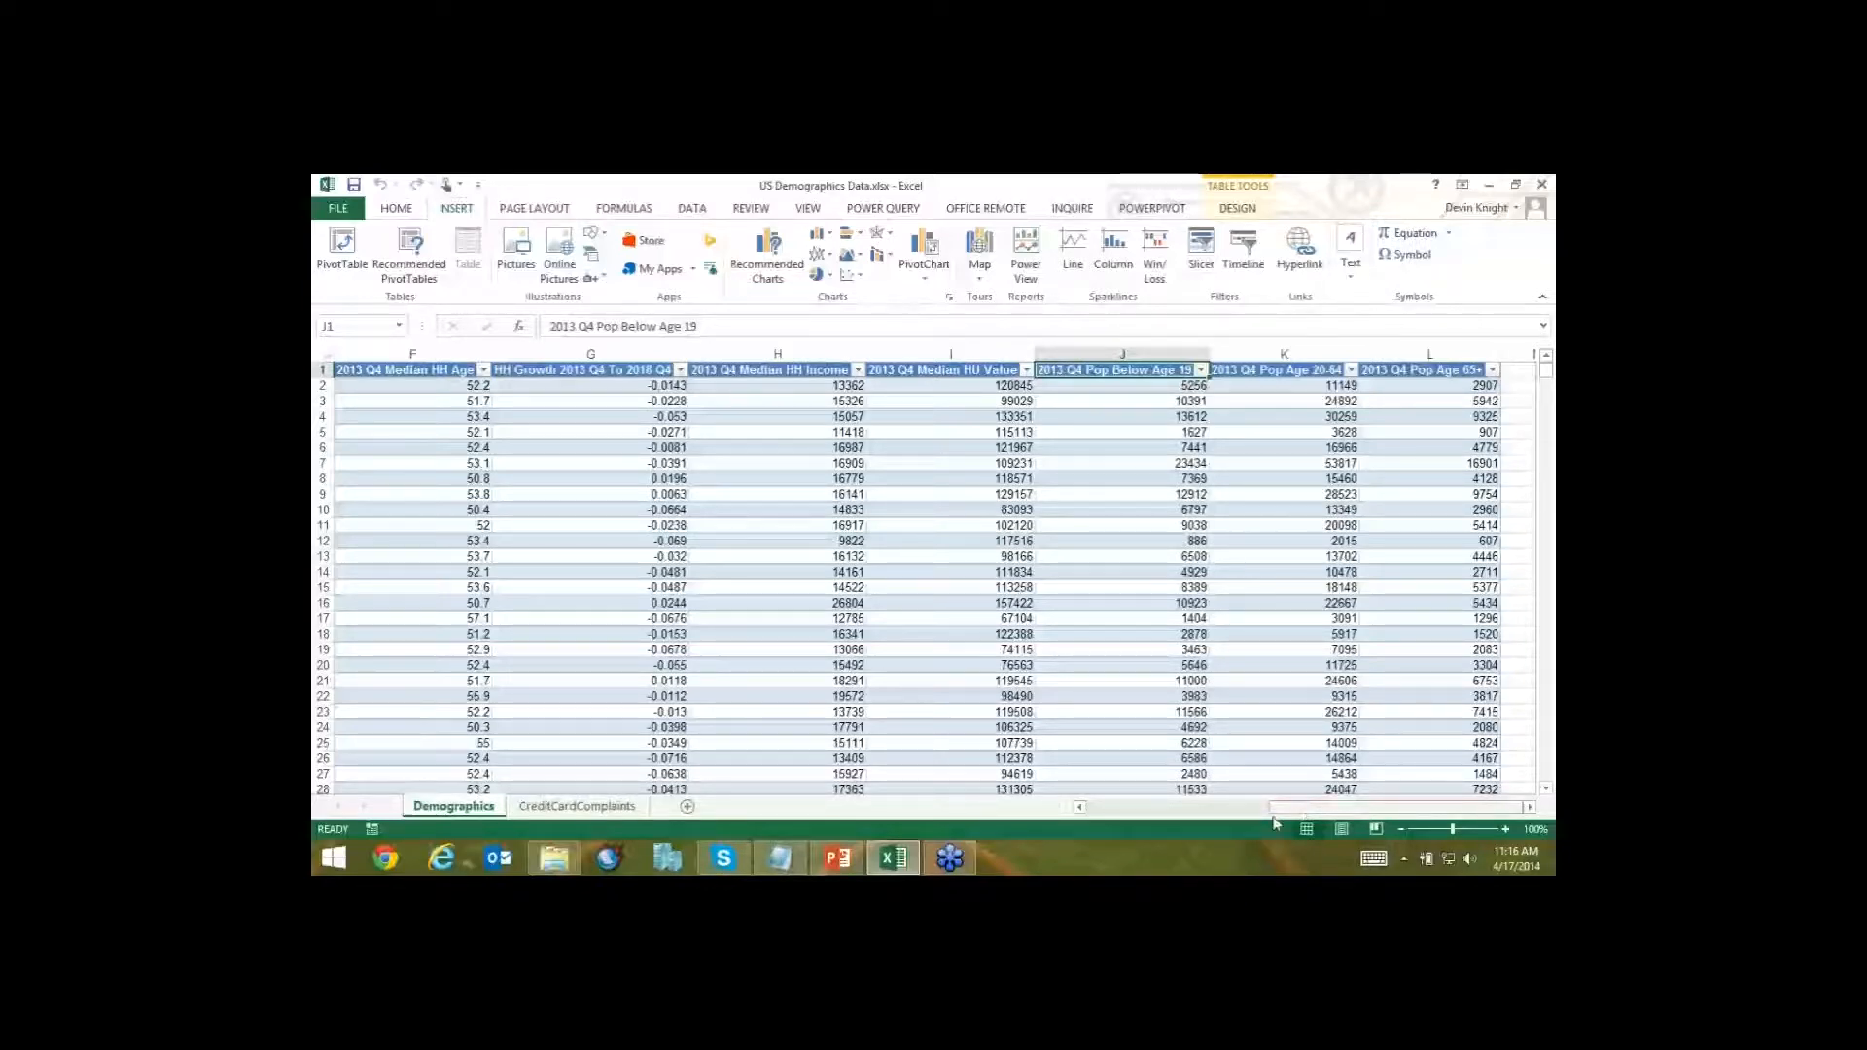
{"action": "left_click_drag", "start_coordinate": [1276, 824], "coordinate": [1097, 824]}
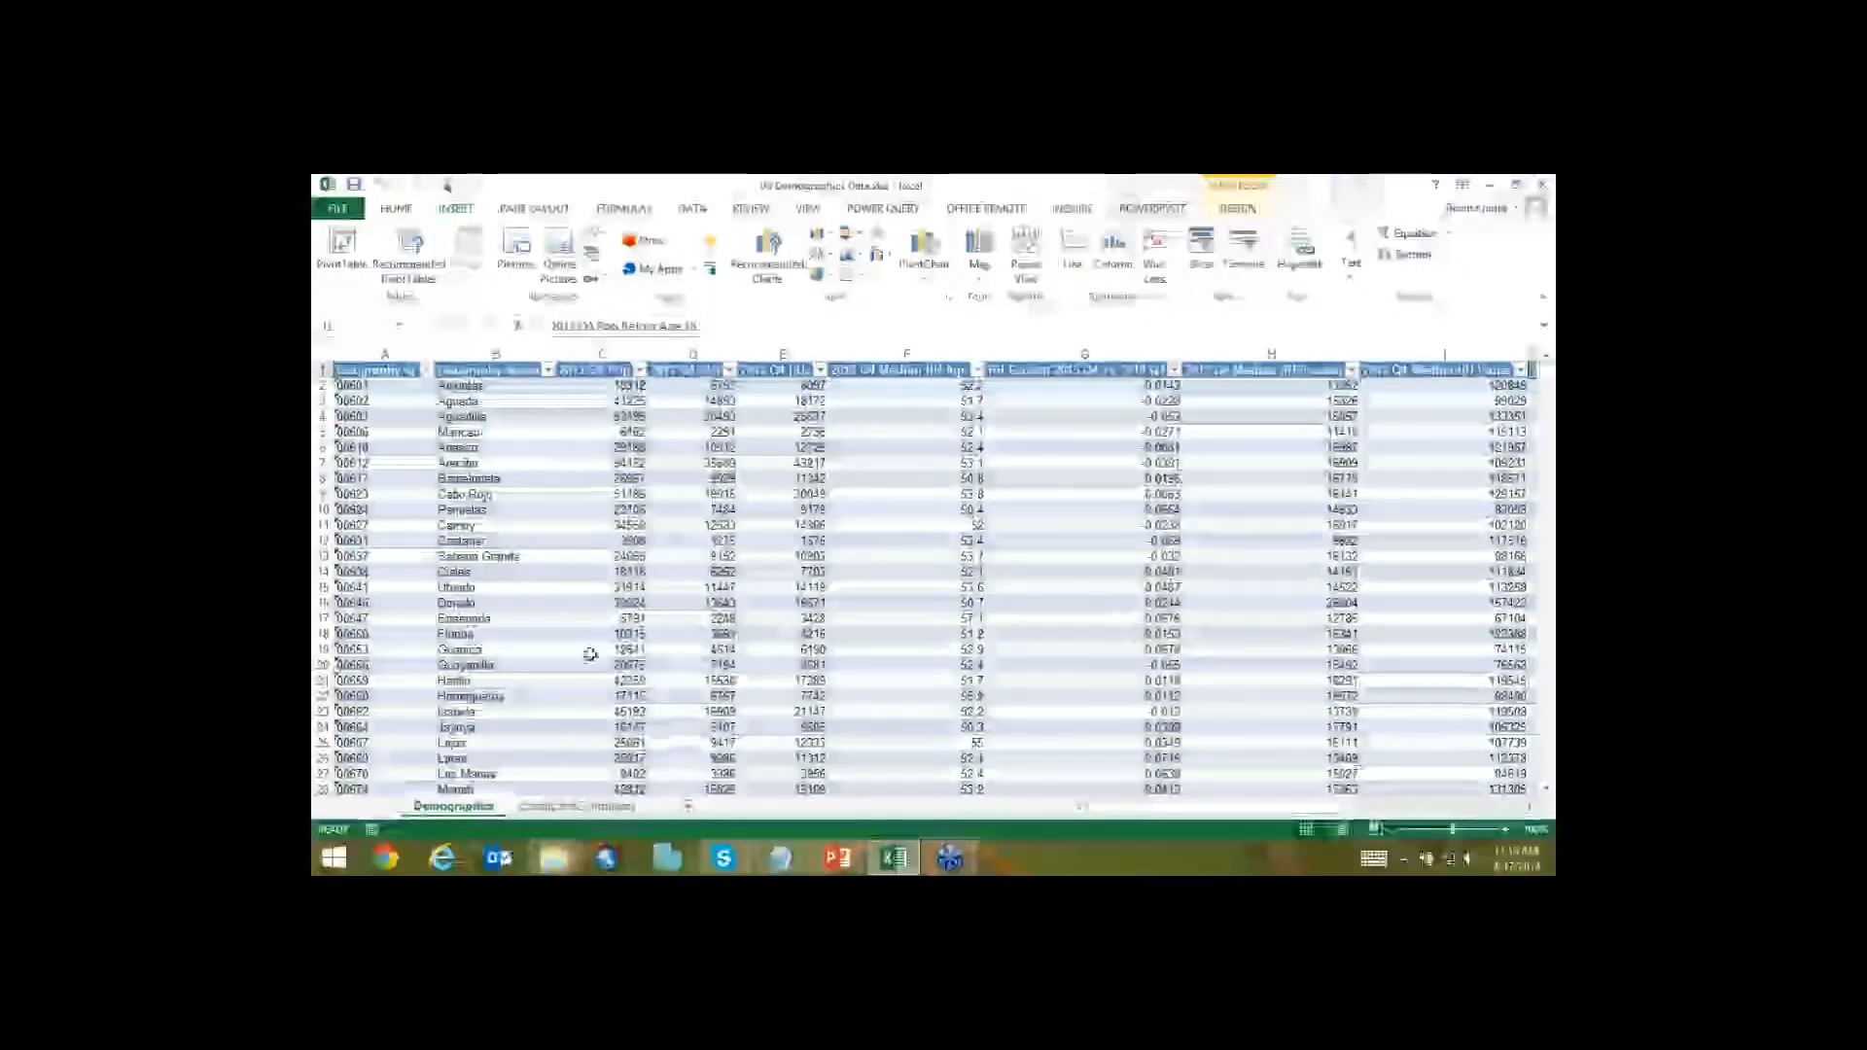
{"action": "left_click", "coordinate": [583, 807]}
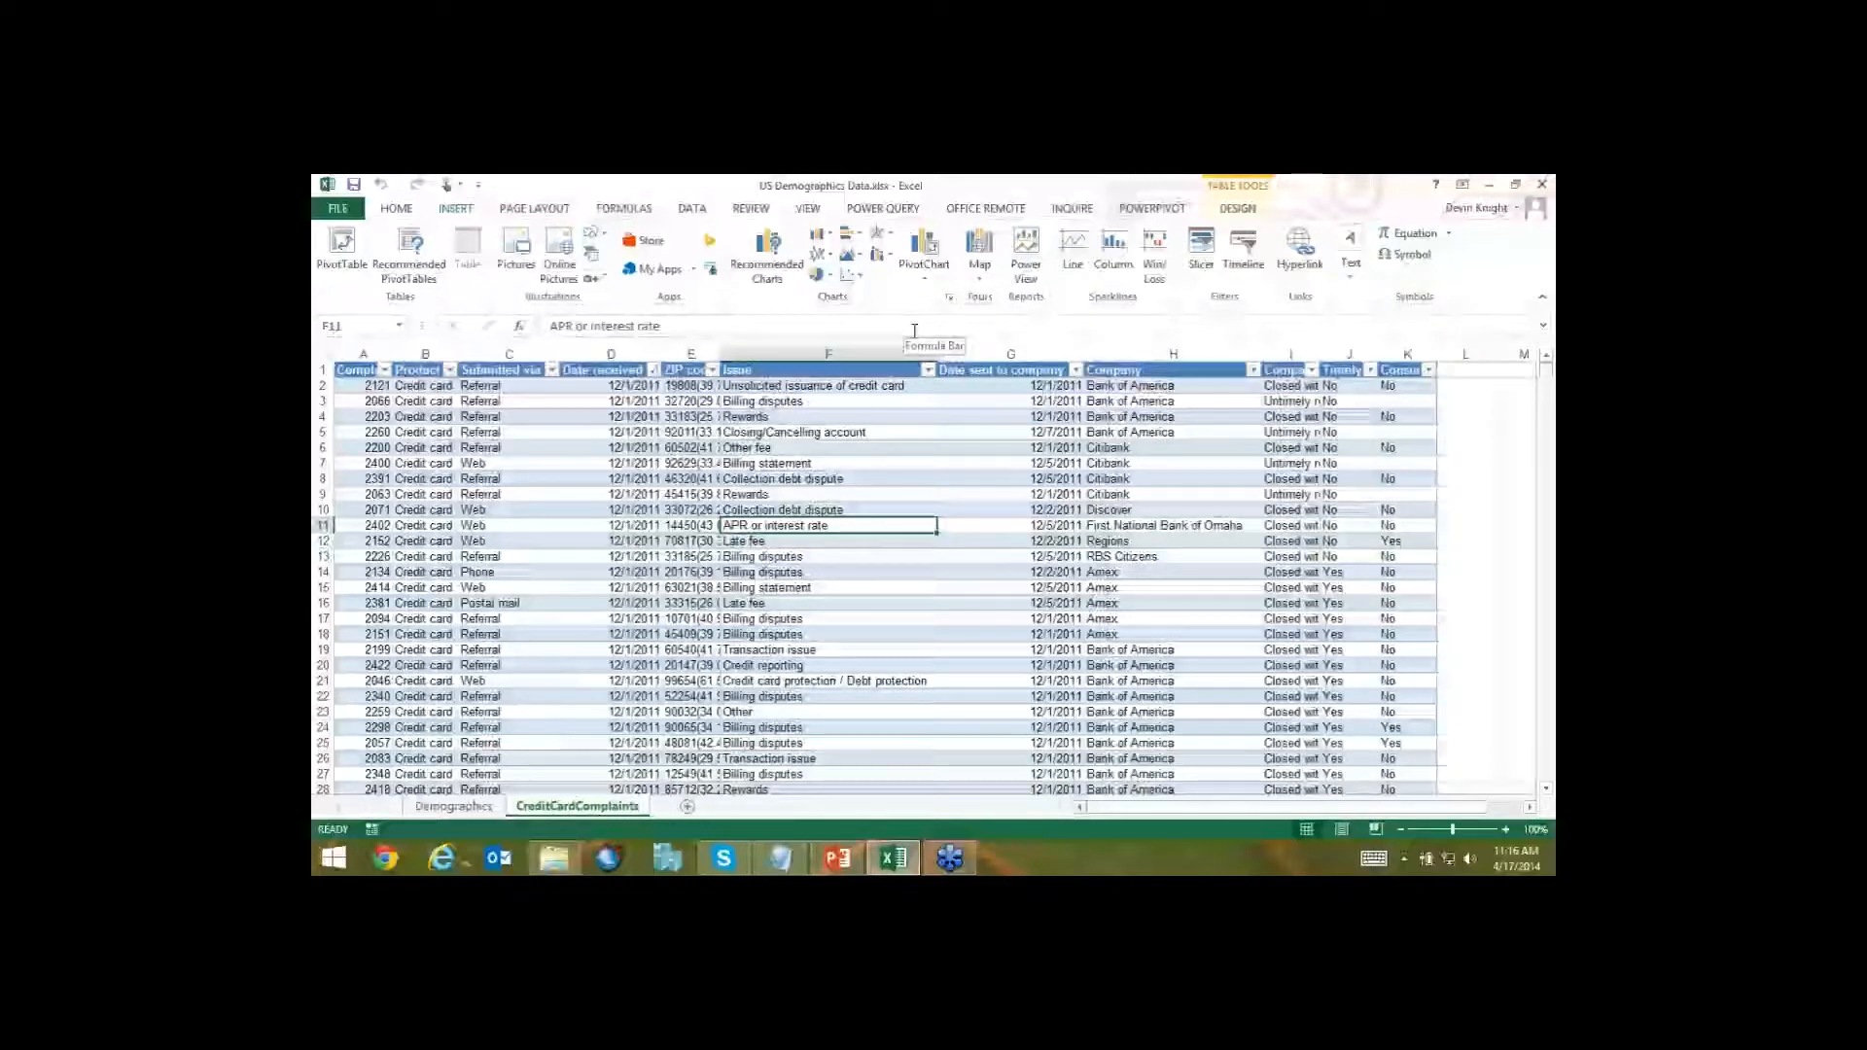
Open the list of COM Add-ins from the add-in section of the Excel options.
{"action": "left_click", "coordinate": [337, 208]}
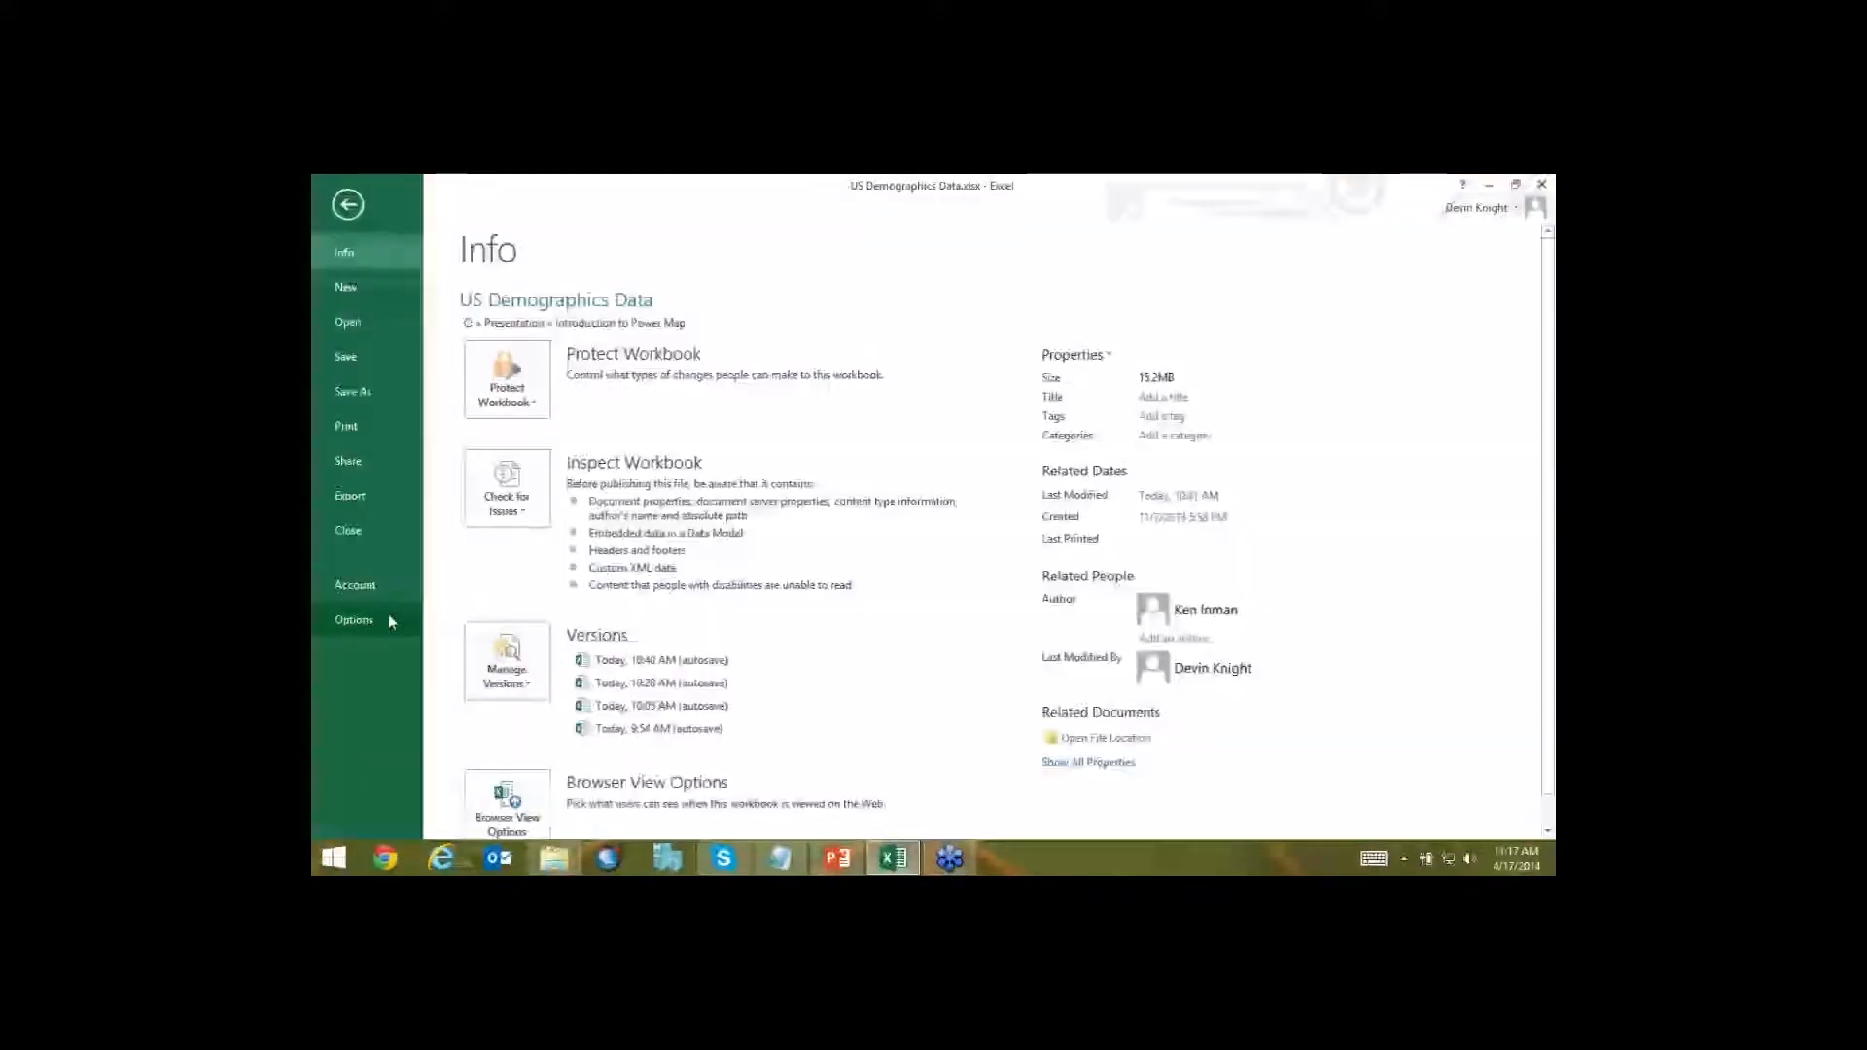
{"action": "key", "text": "Escape"}
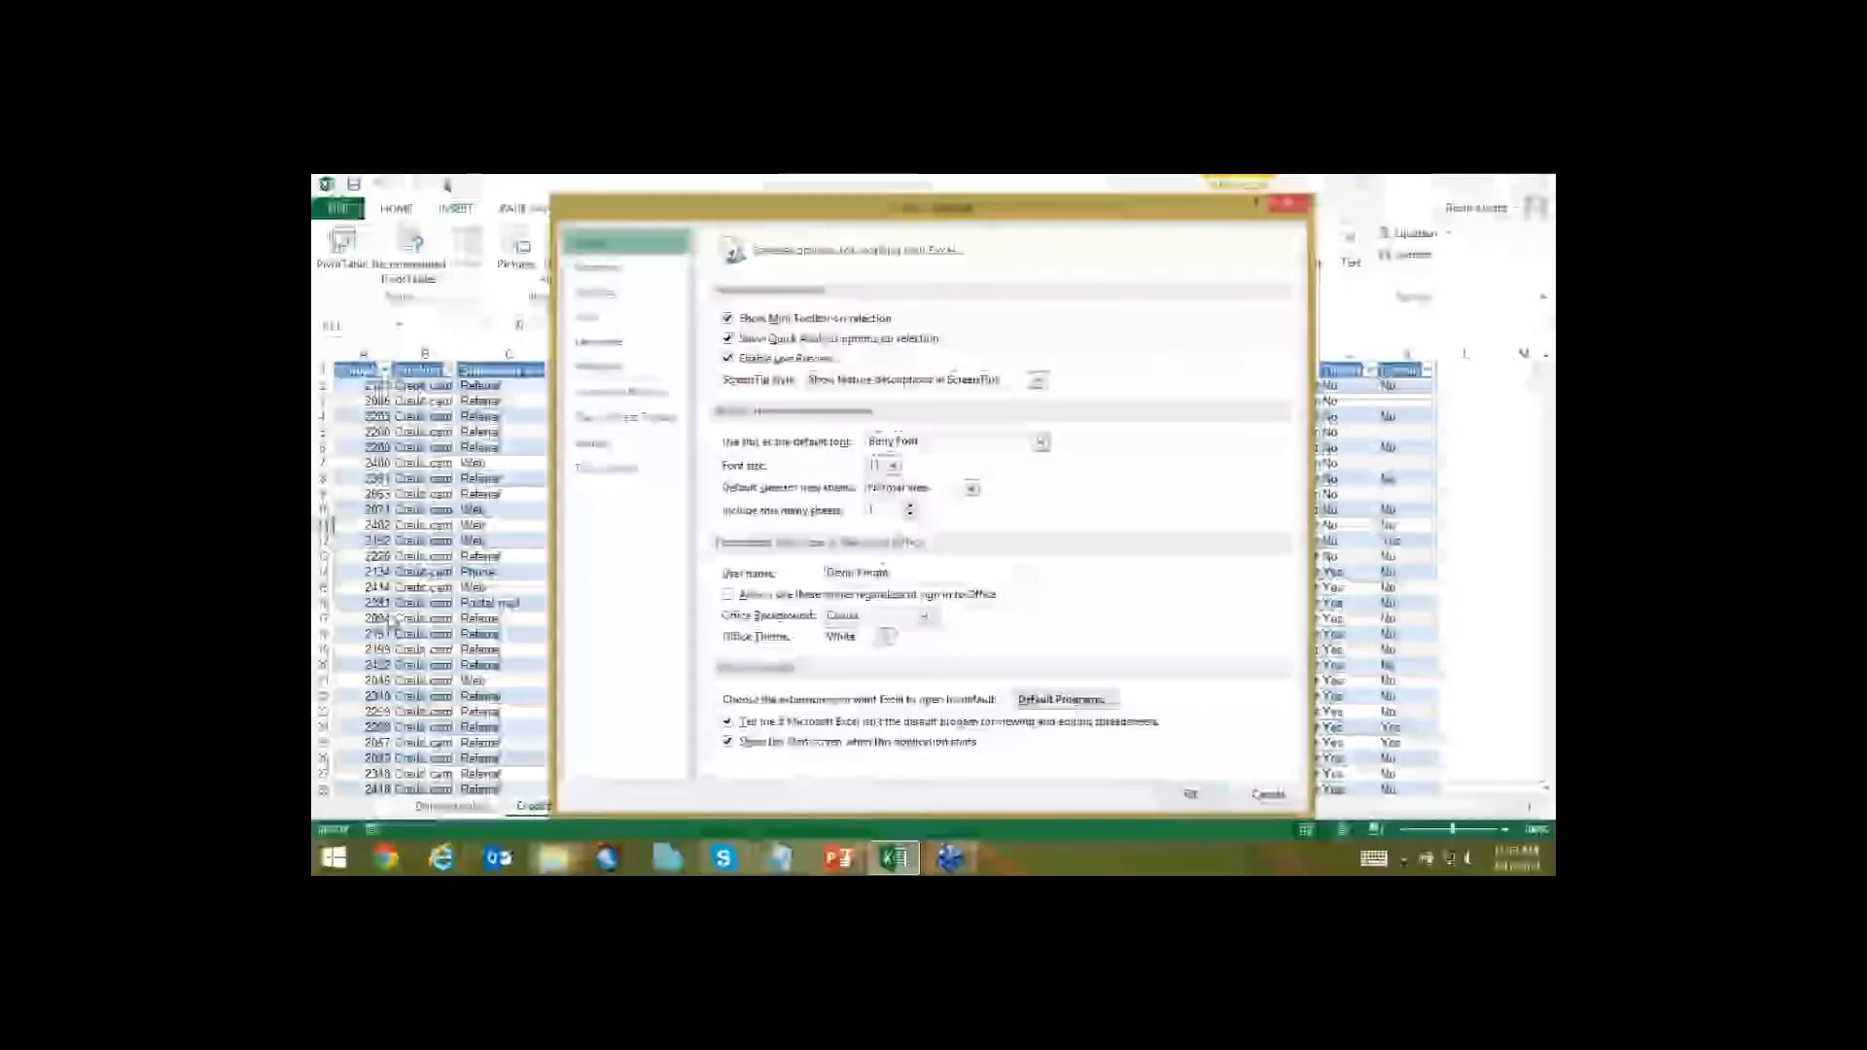
{"action": "left_click", "coordinate": [595, 443]}
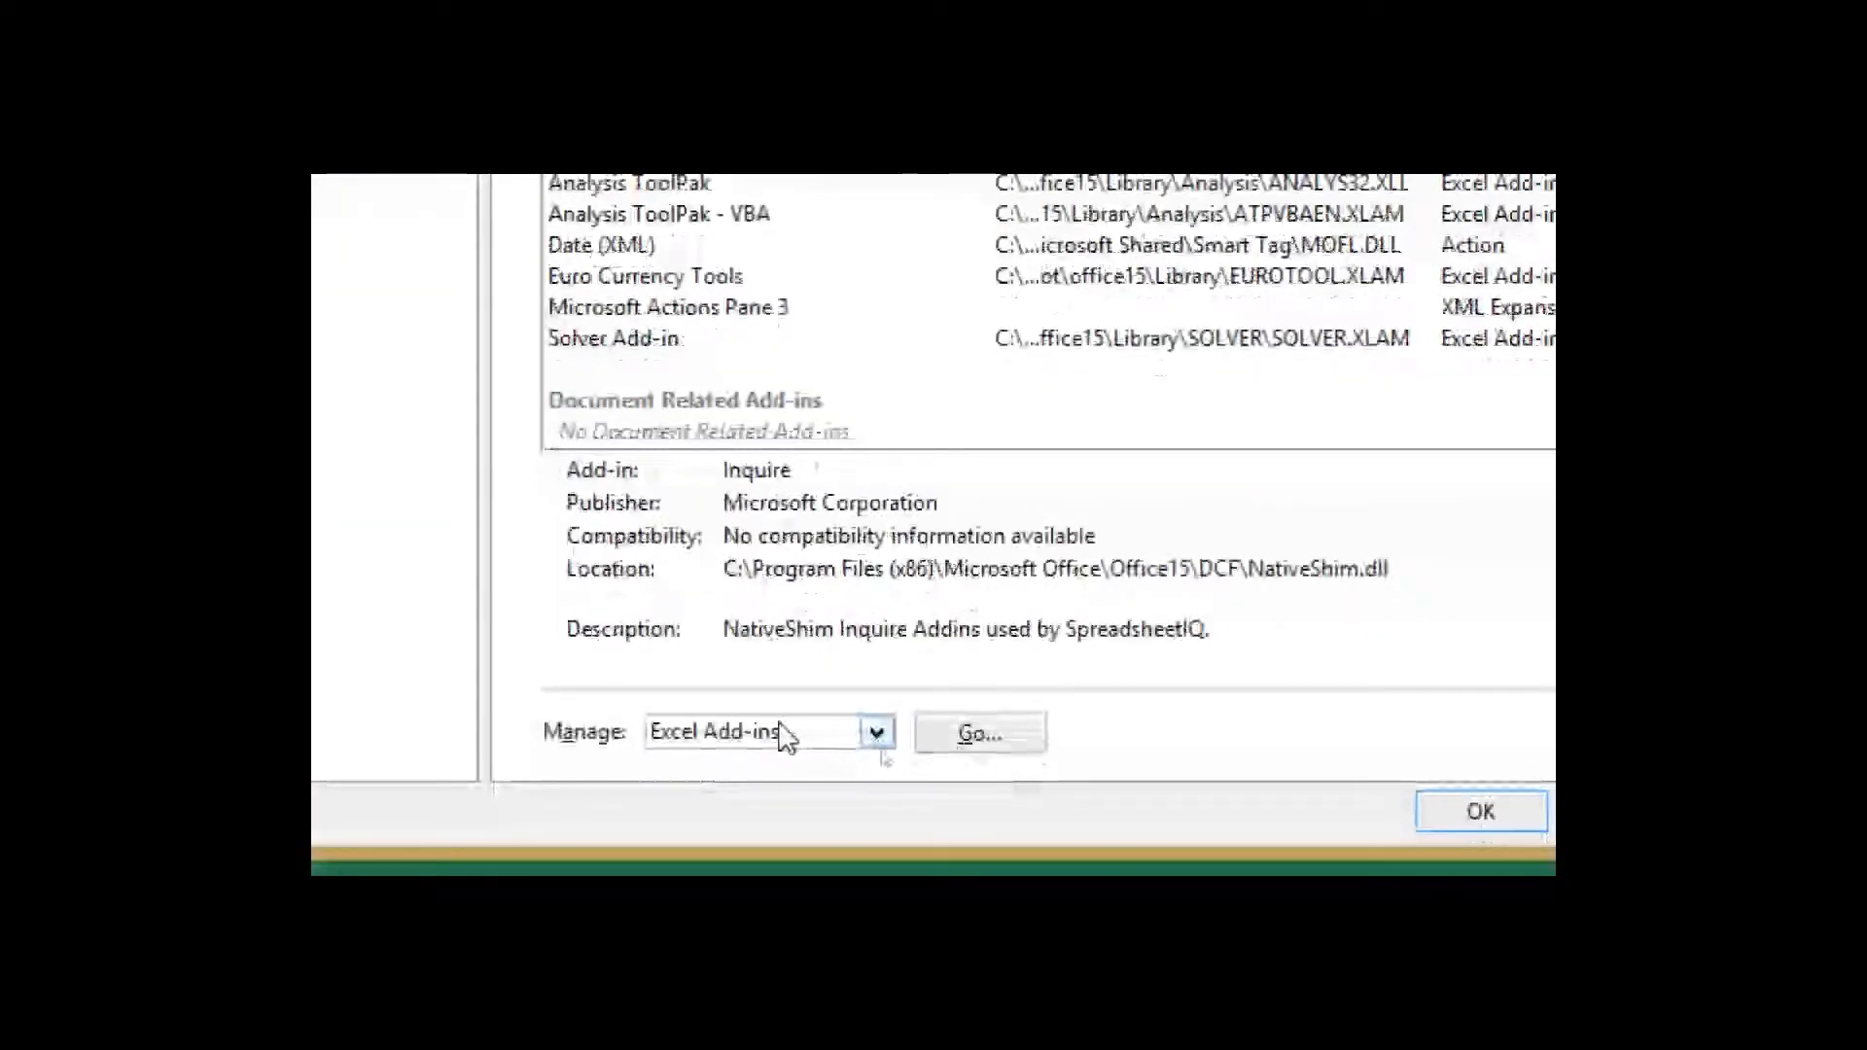
{"action": "left_click", "coordinate": [875, 733]}
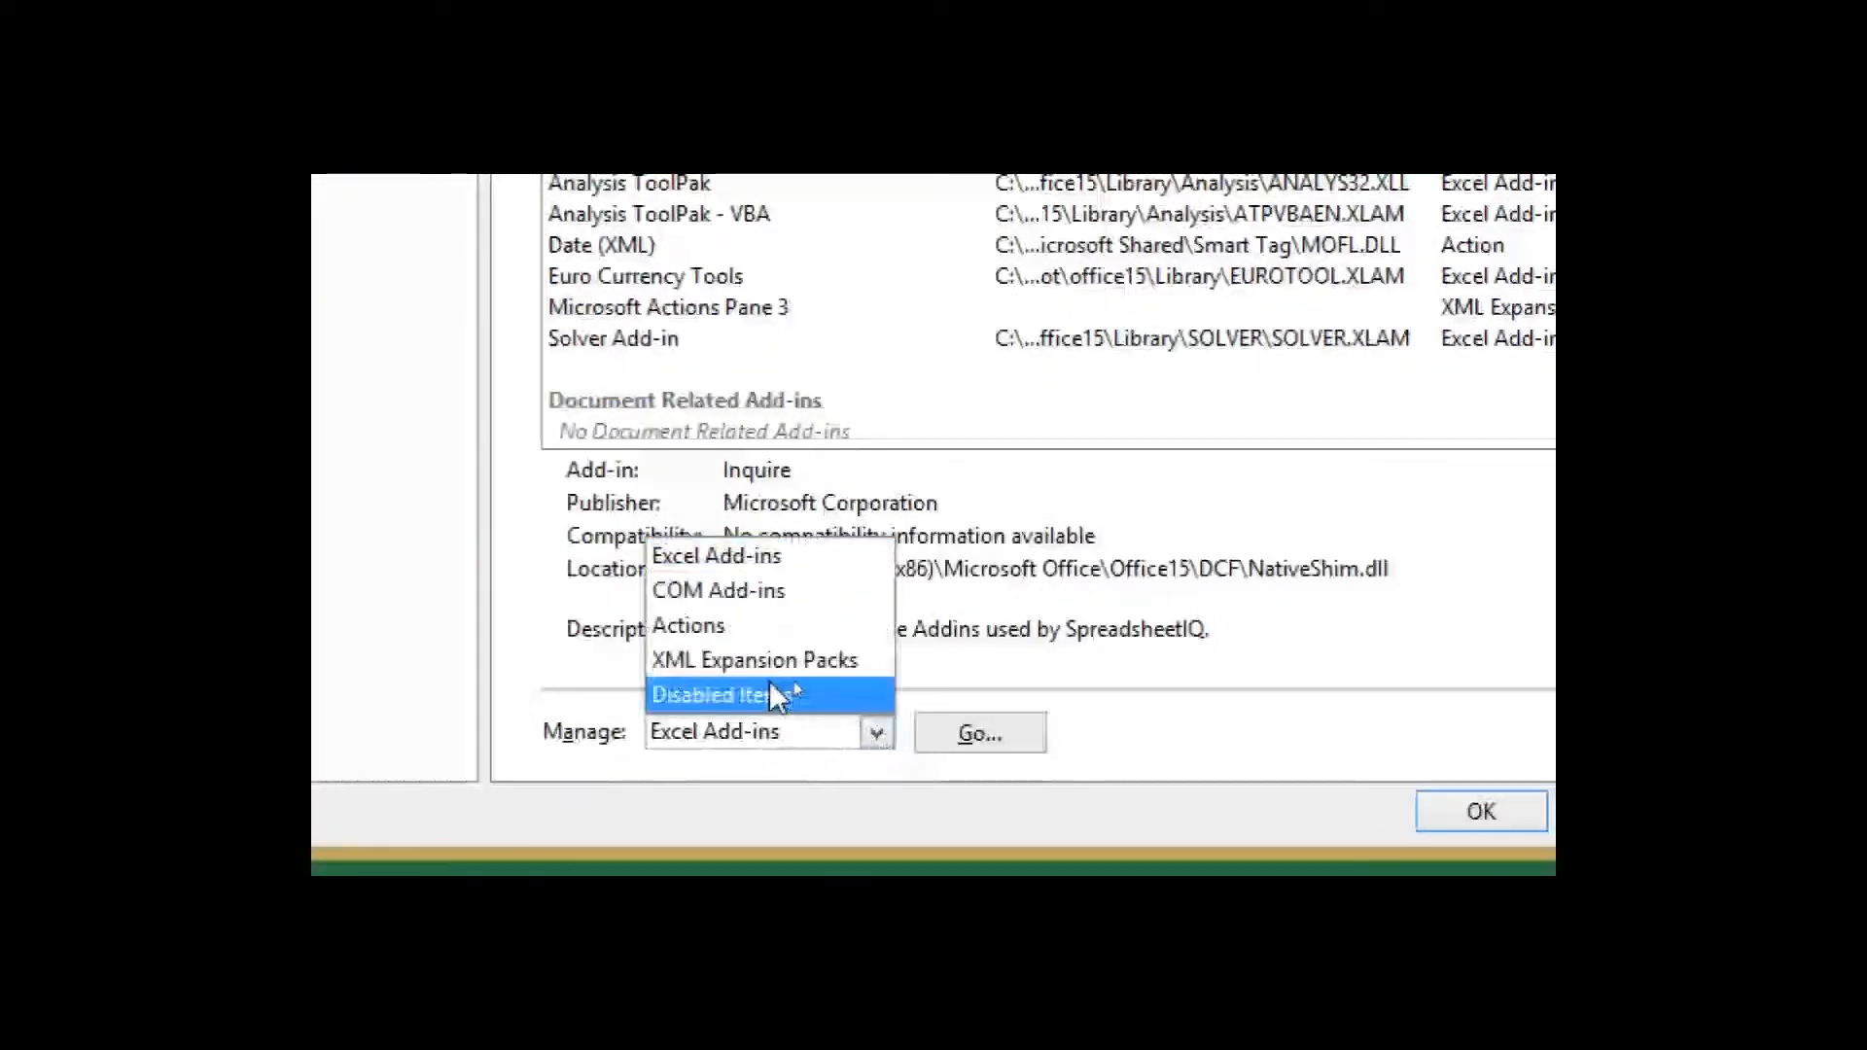
{"action": "left_click", "coordinate": [685, 585]}
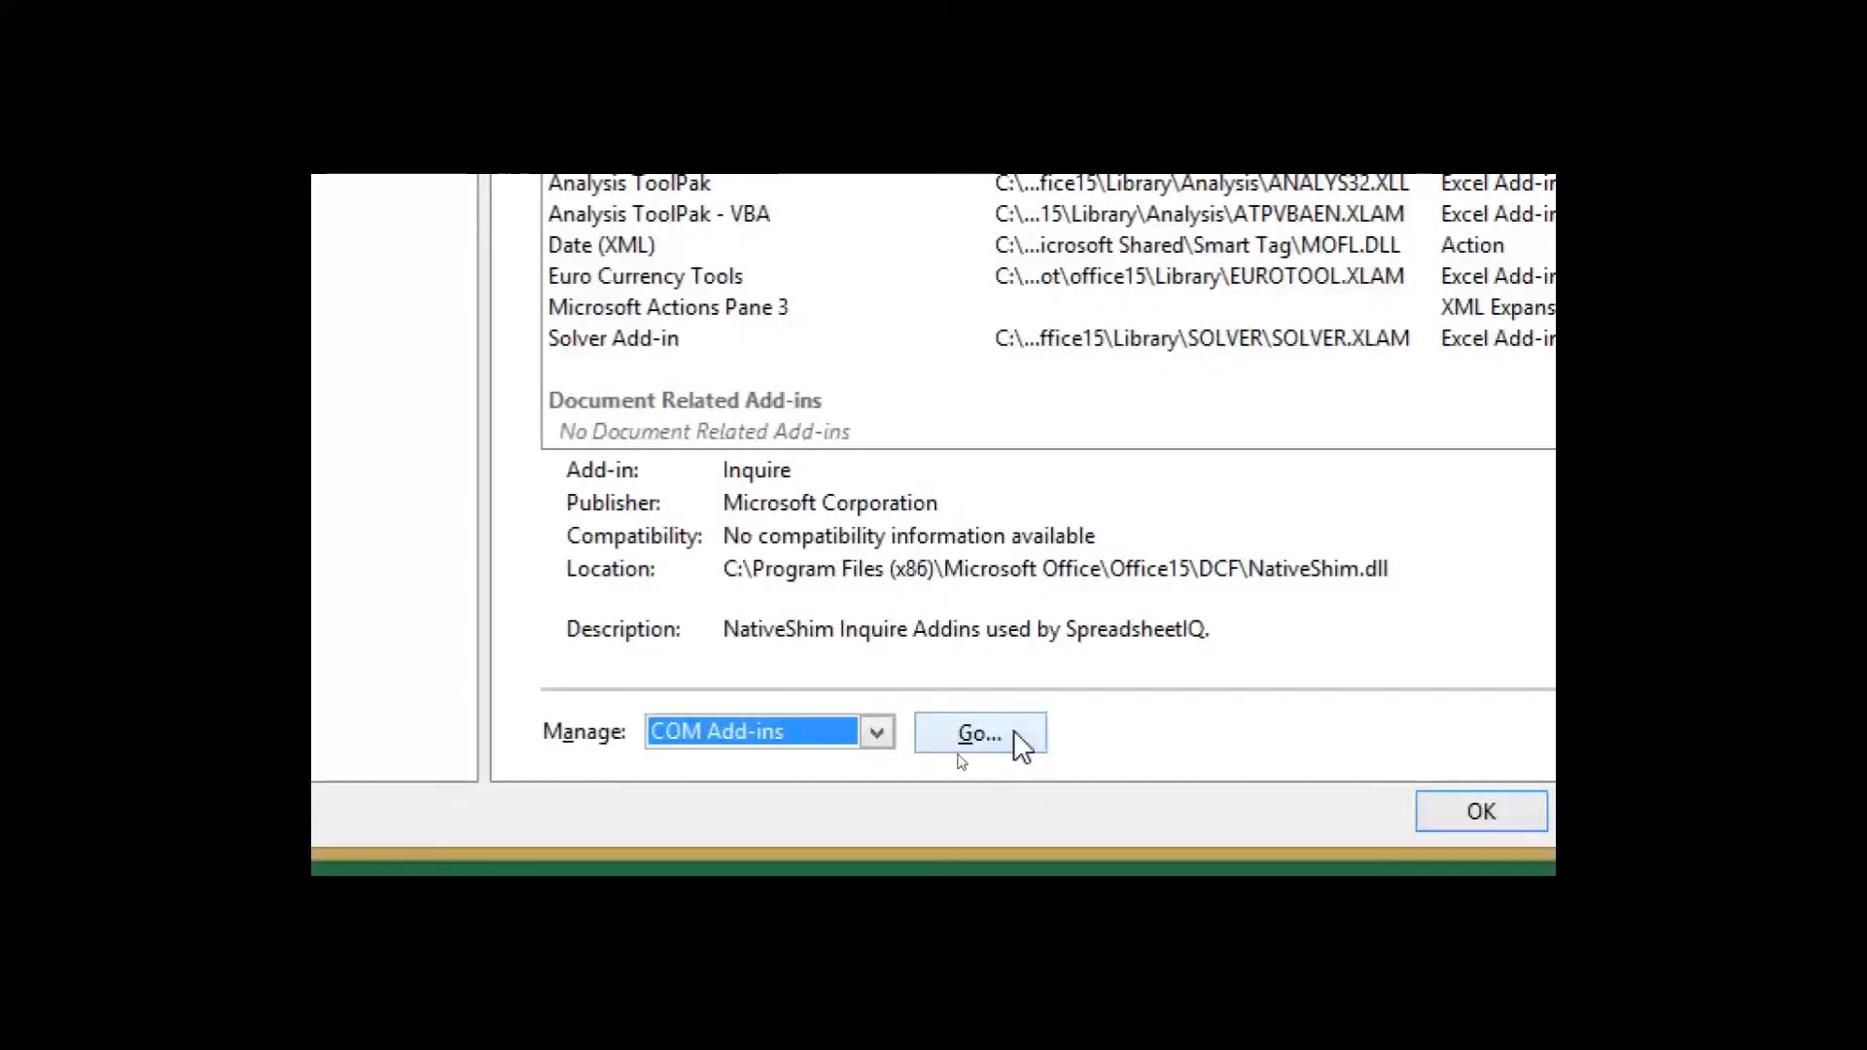
{"action": "left_click", "coordinate": [979, 734]}
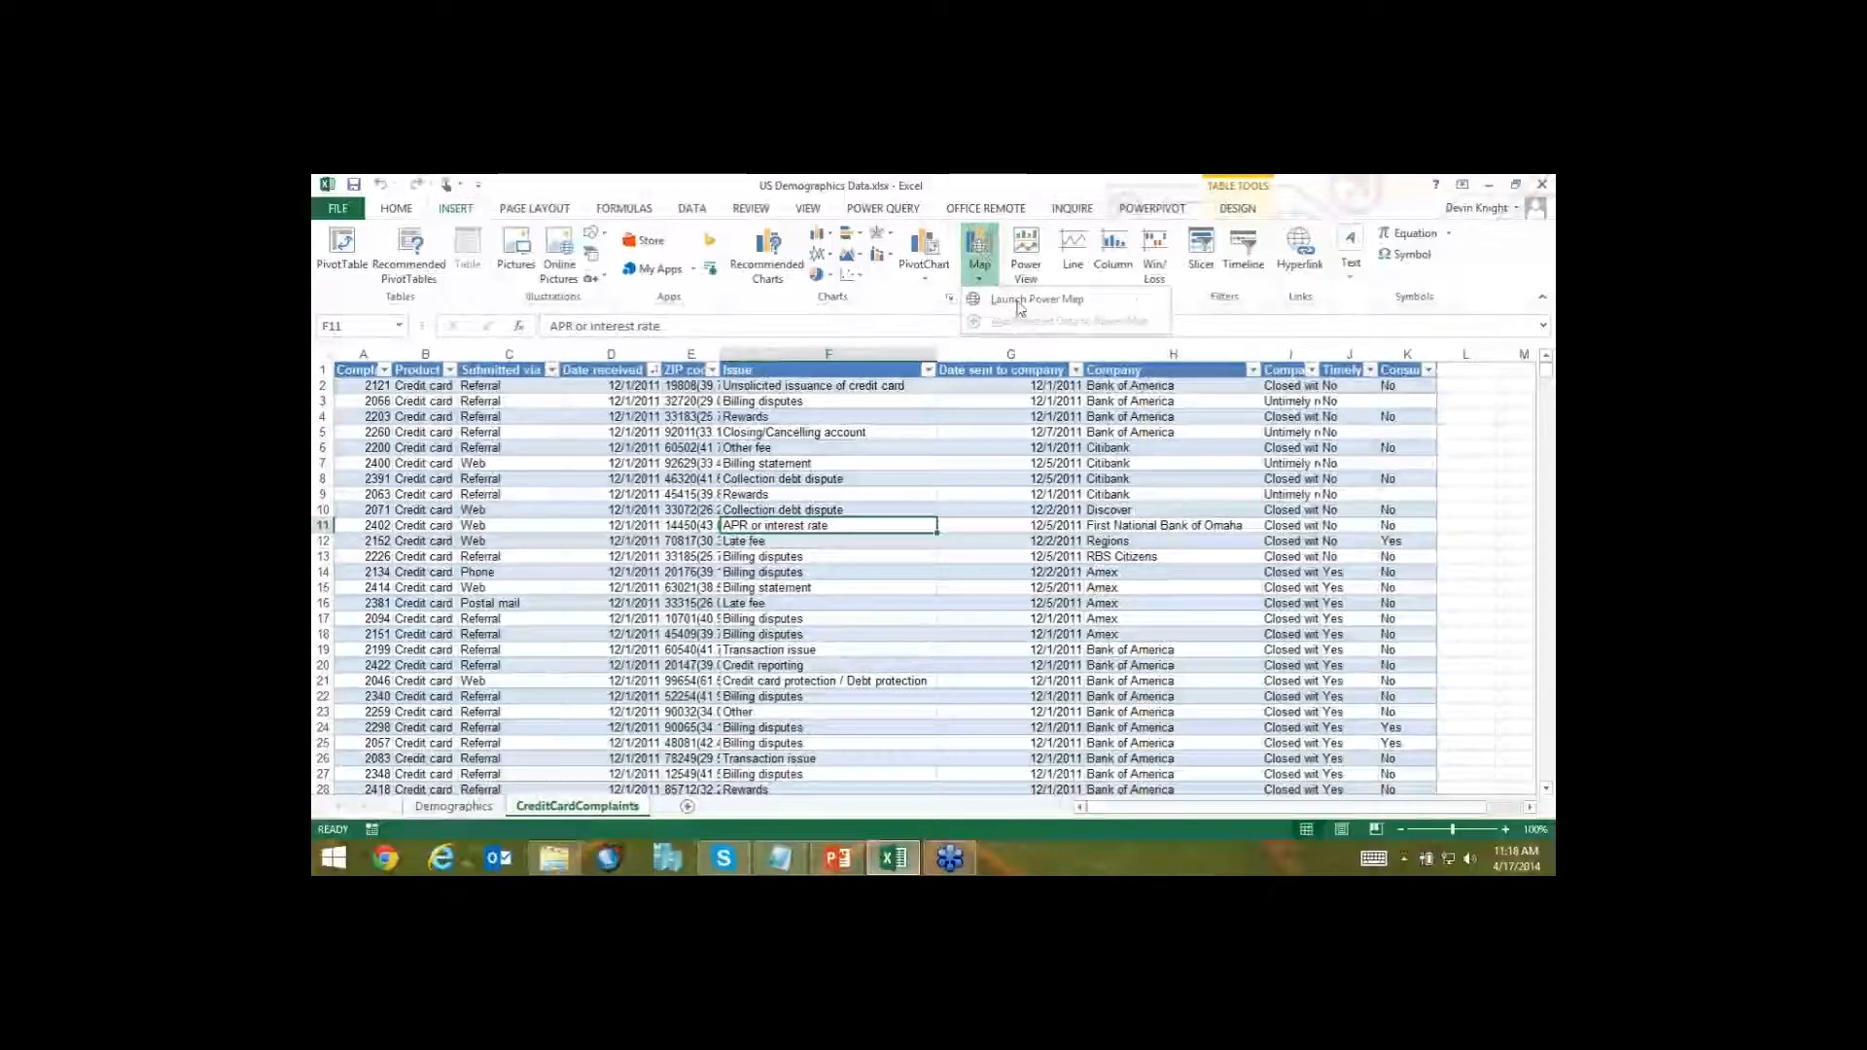
Launch Power Map from the workbook and start a new tour.
{"action": "left_click", "coordinate": [982, 280]}
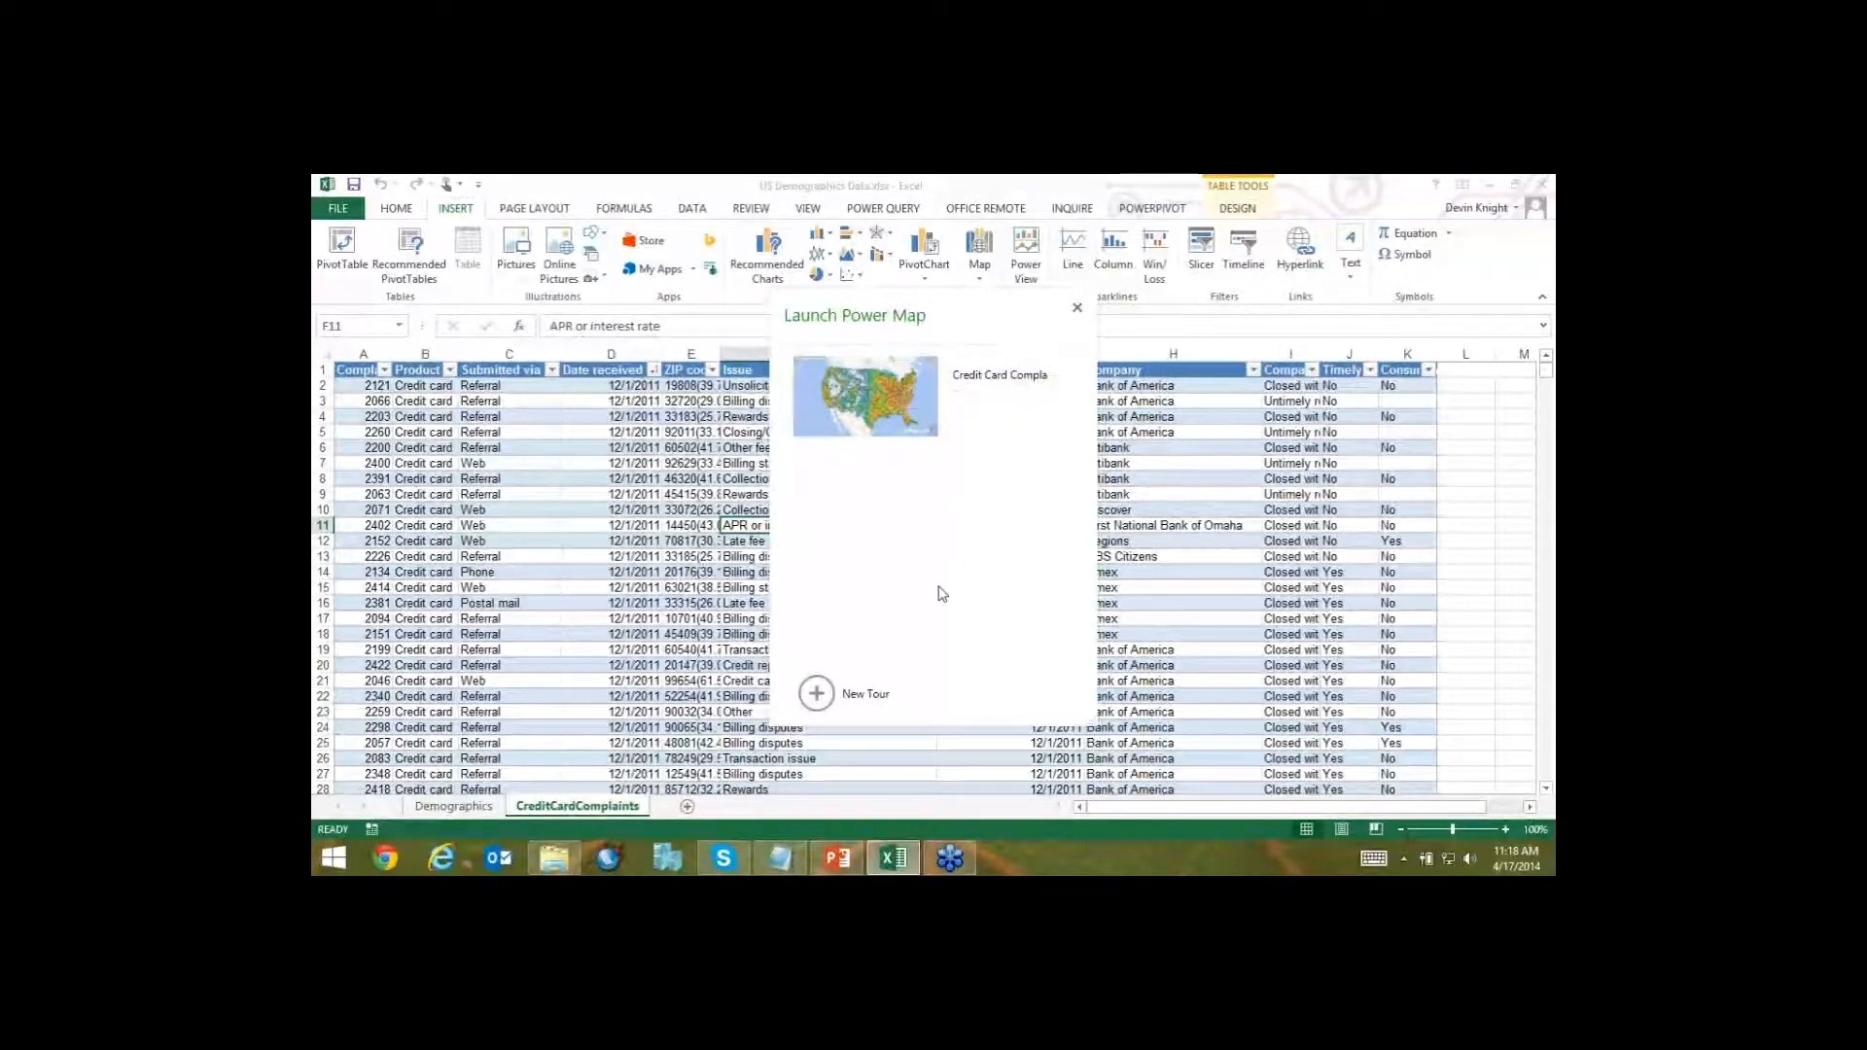
{"action": "left_click", "coordinate": [936, 409]}
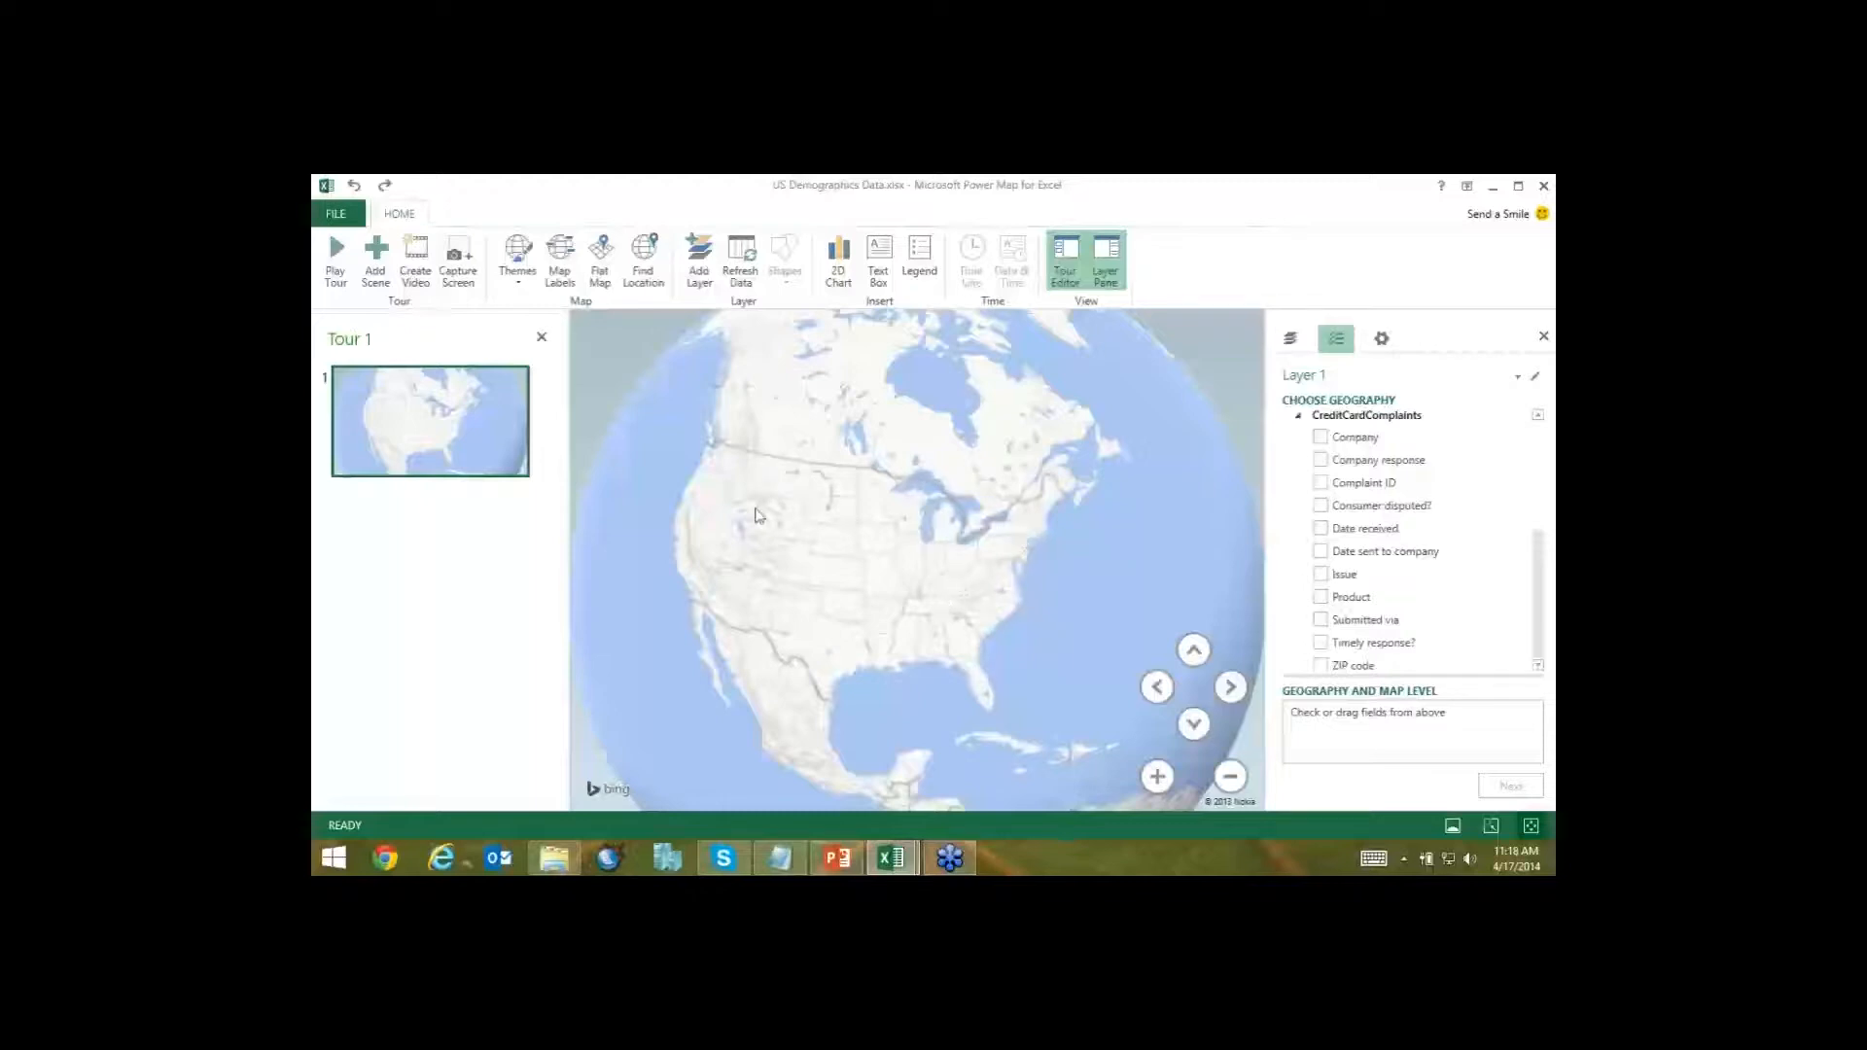
Preview the map of North America in flat map format and switch back to the globe.
{"action": "left_click_drag", "start_coordinate": [1072, 577], "coordinate": [764, 509]}
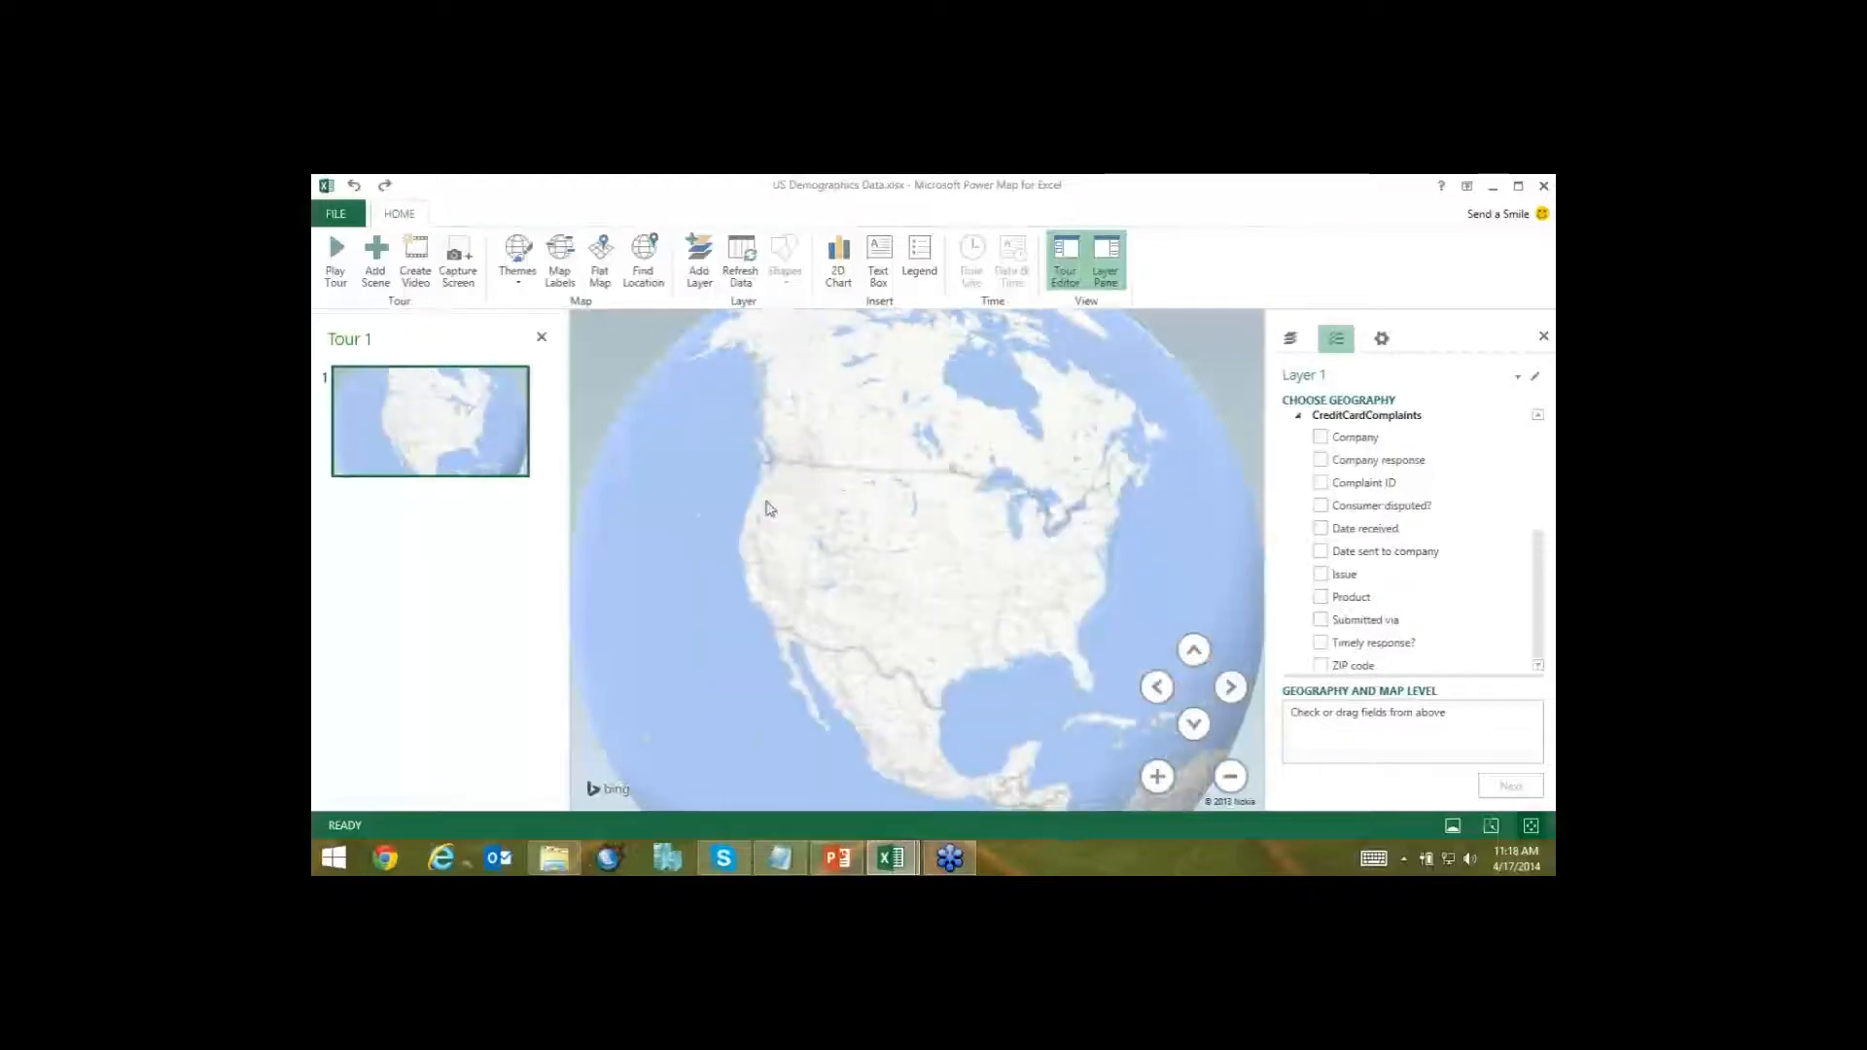
{"action": "left_click_drag", "start_coordinate": [772, 722], "coordinate": [997, 603]}
{"action": "left_click_drag", "start_coordinate": [632, 496], "coordinate": [918, 588]}
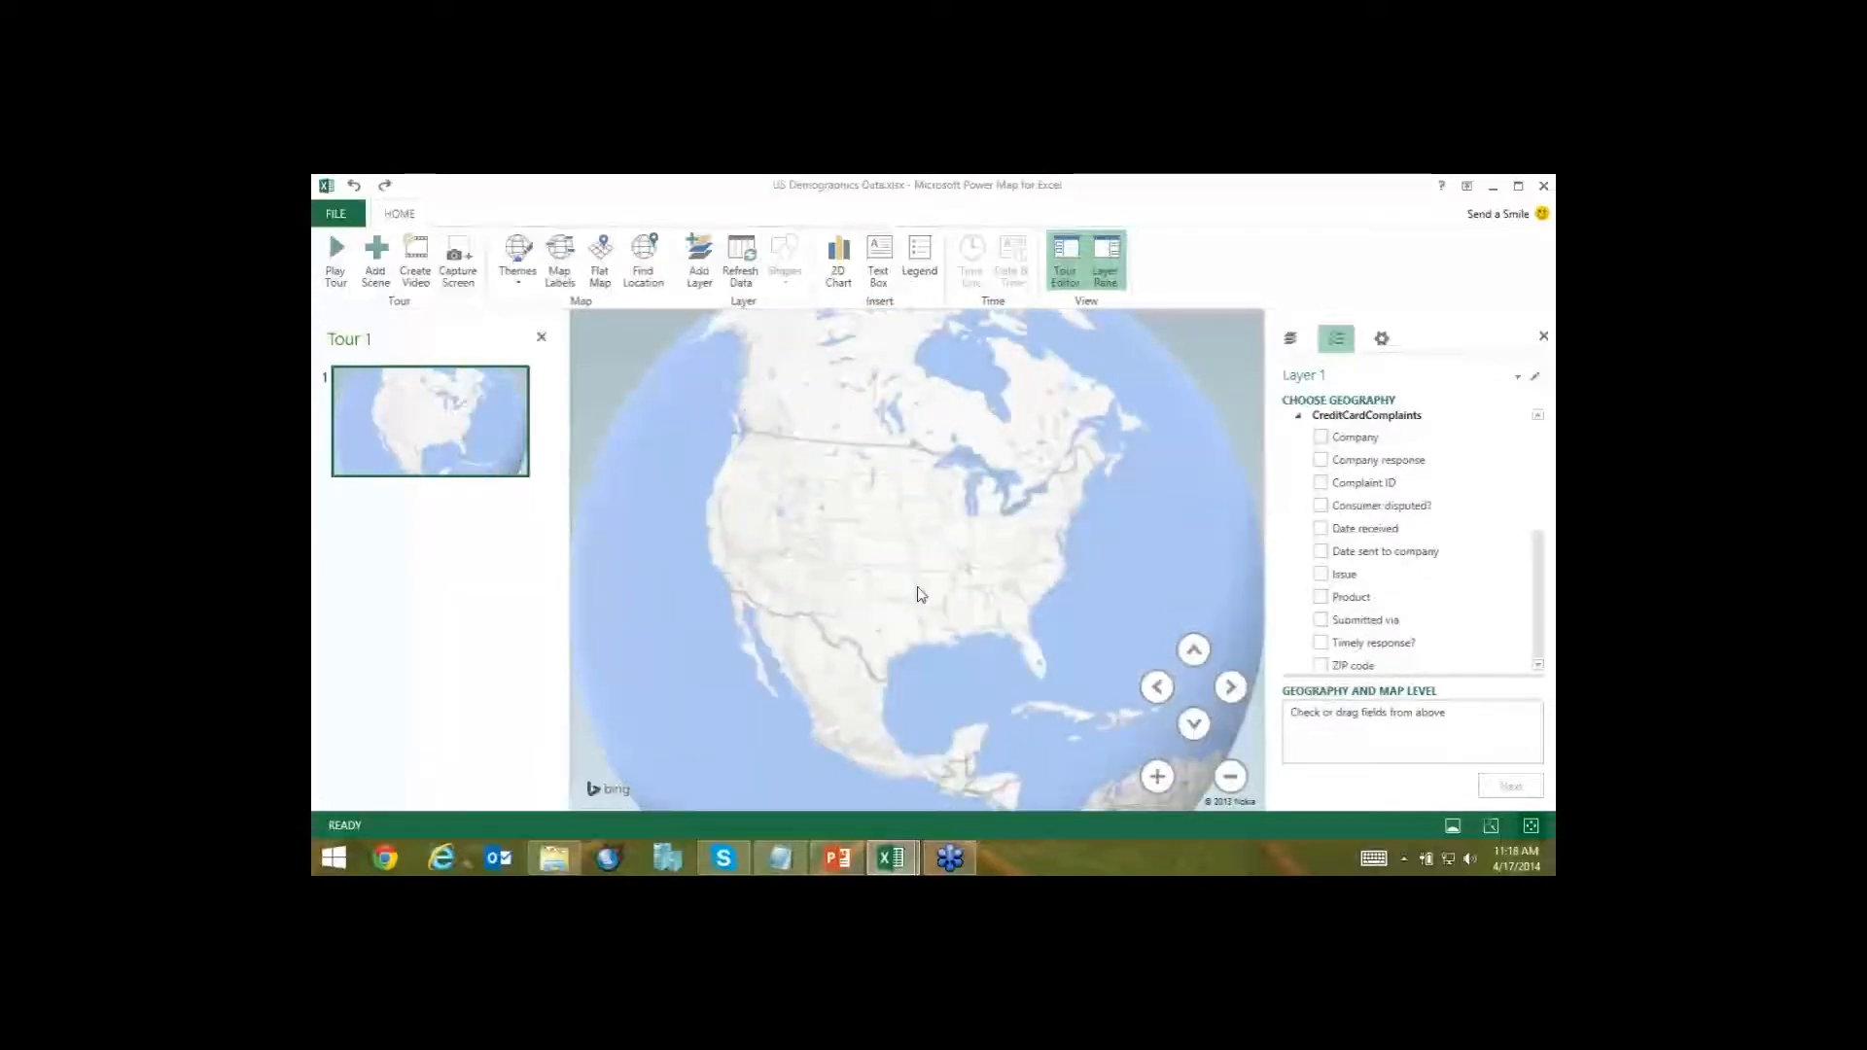
{"action": "scroll", "coordinate": [919, 594], "scroll_direction": "down", "scroll_amount": 3}
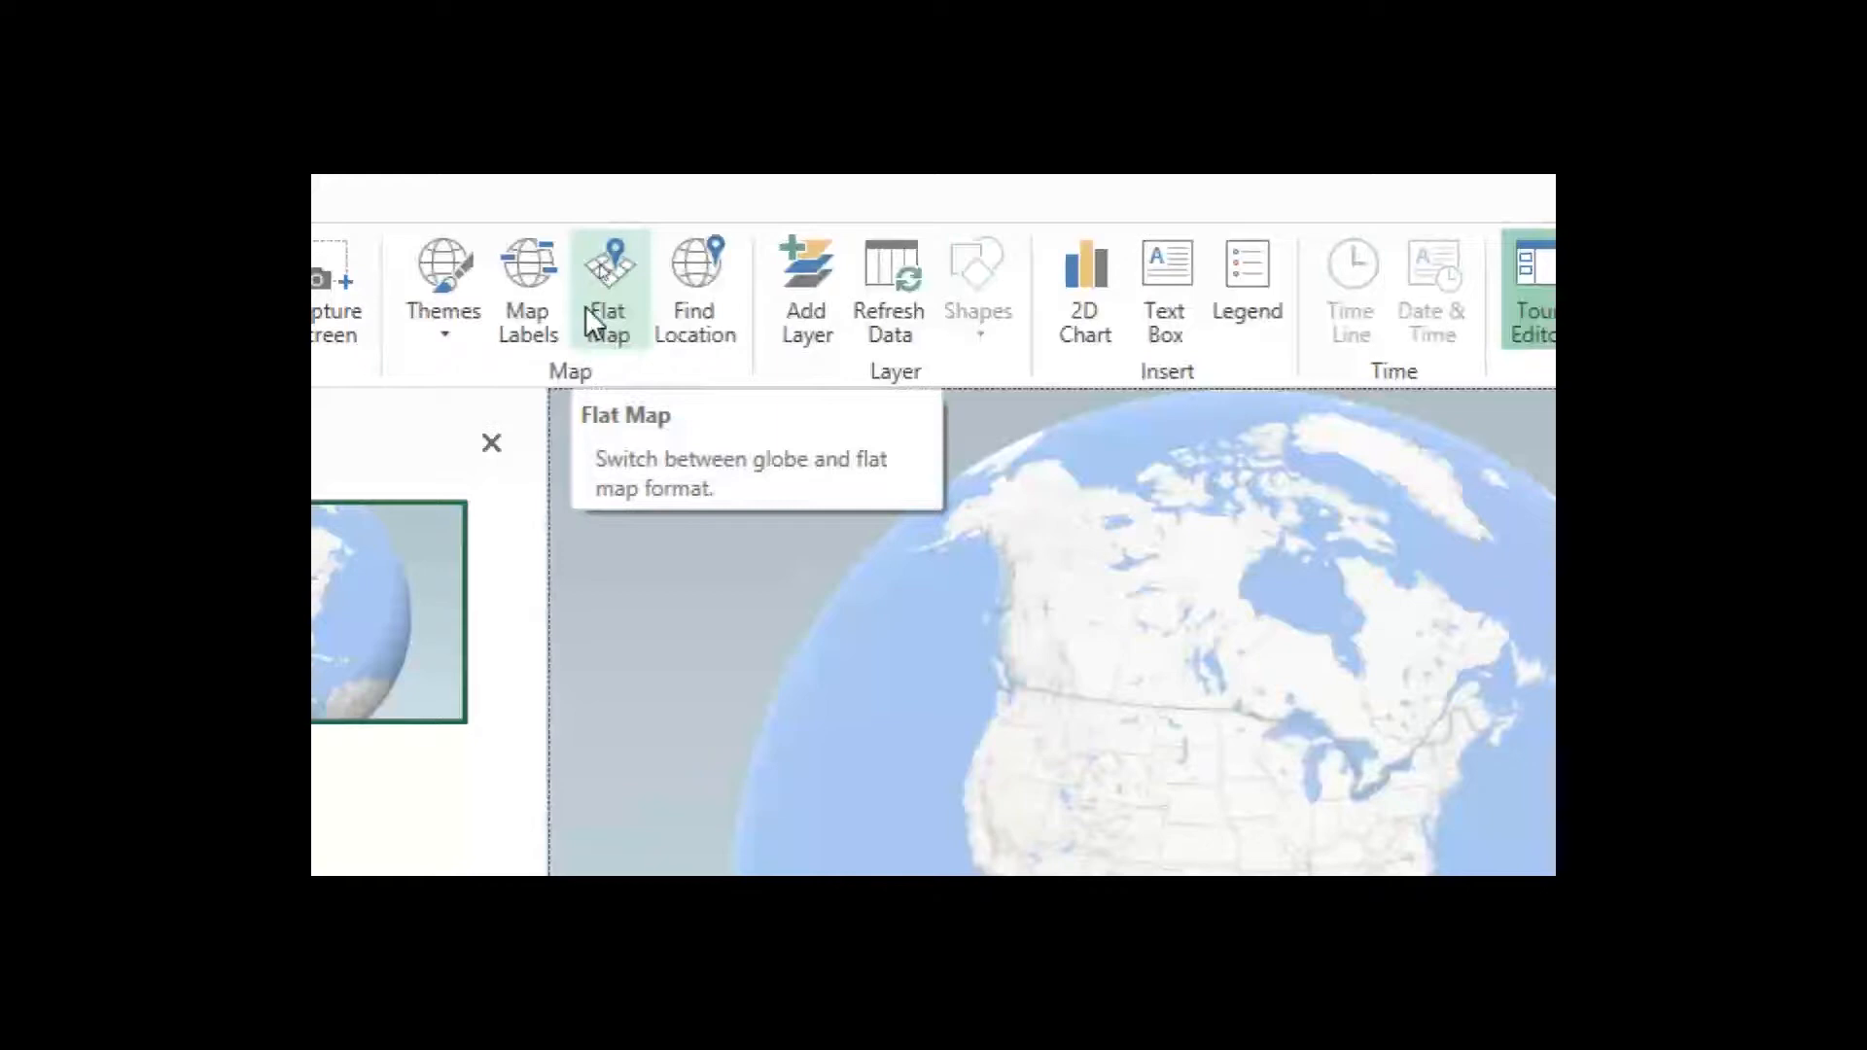
{"action": "left_click", "coordinate": [607, 296]}
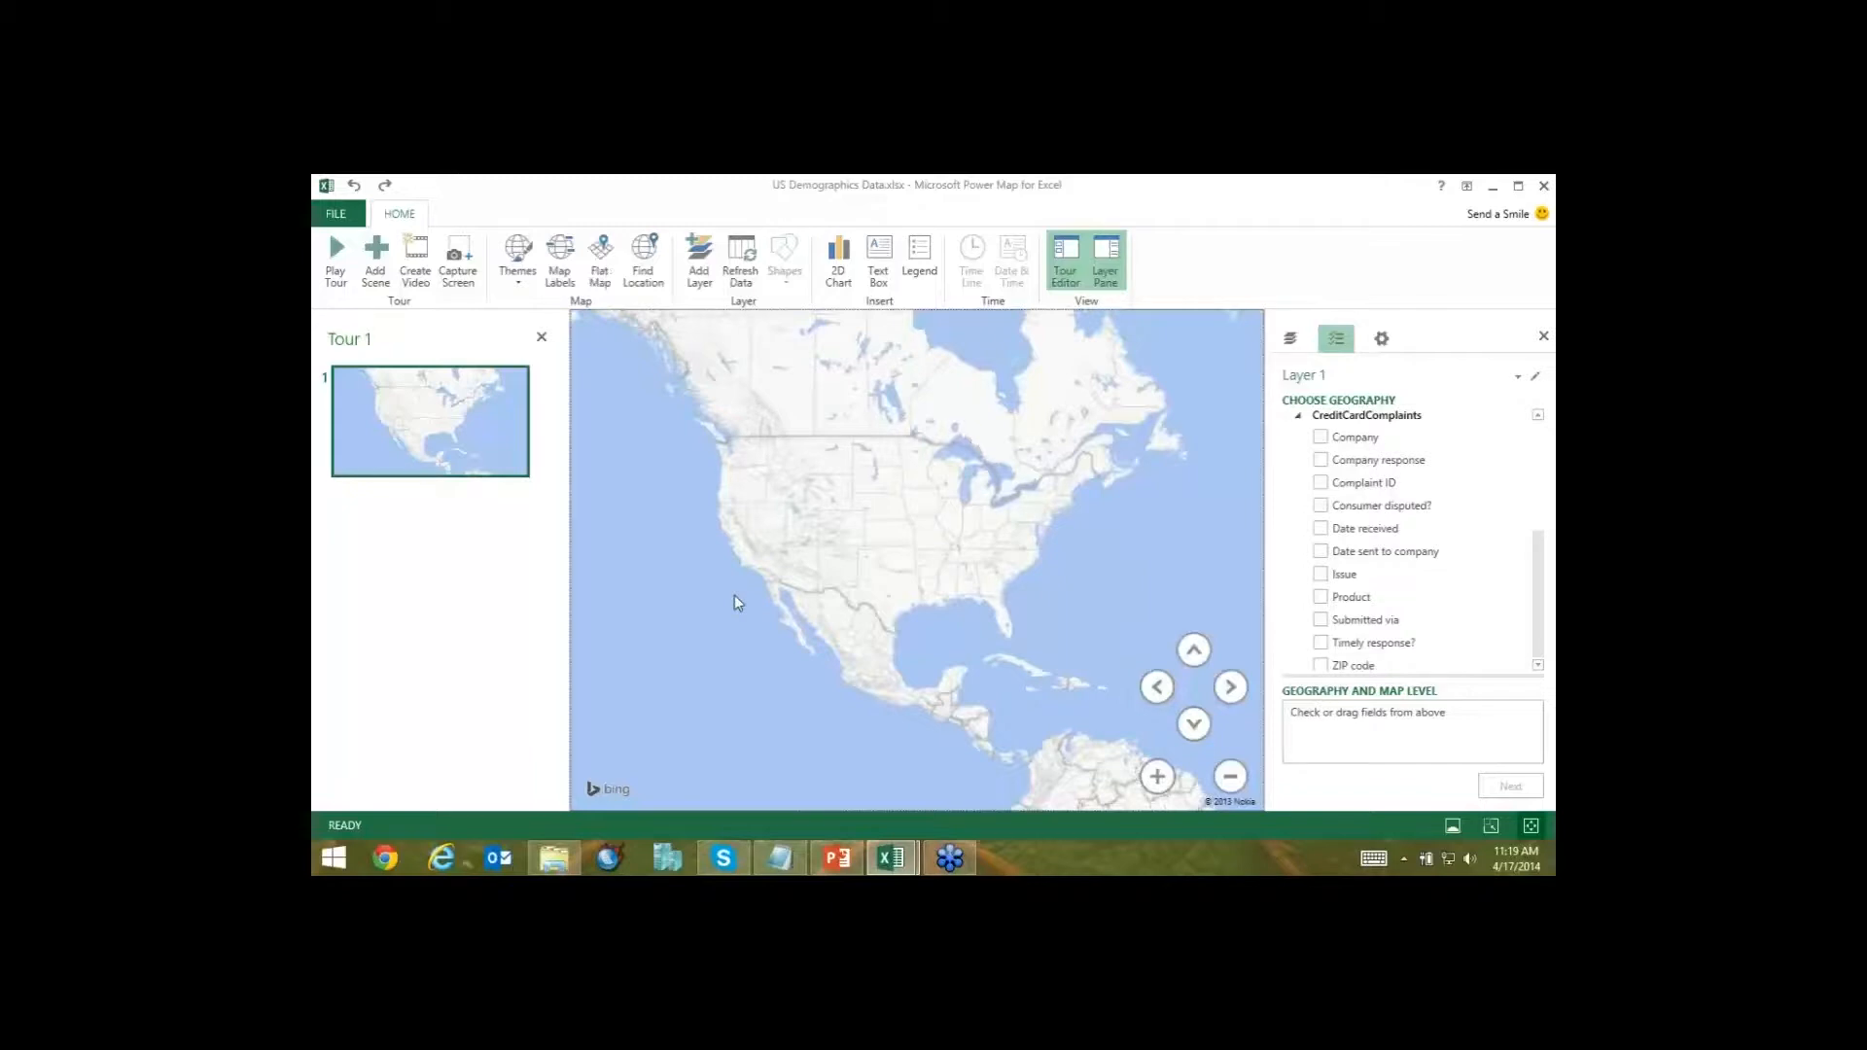
{"action": "key", "text": "ctrl+z"}
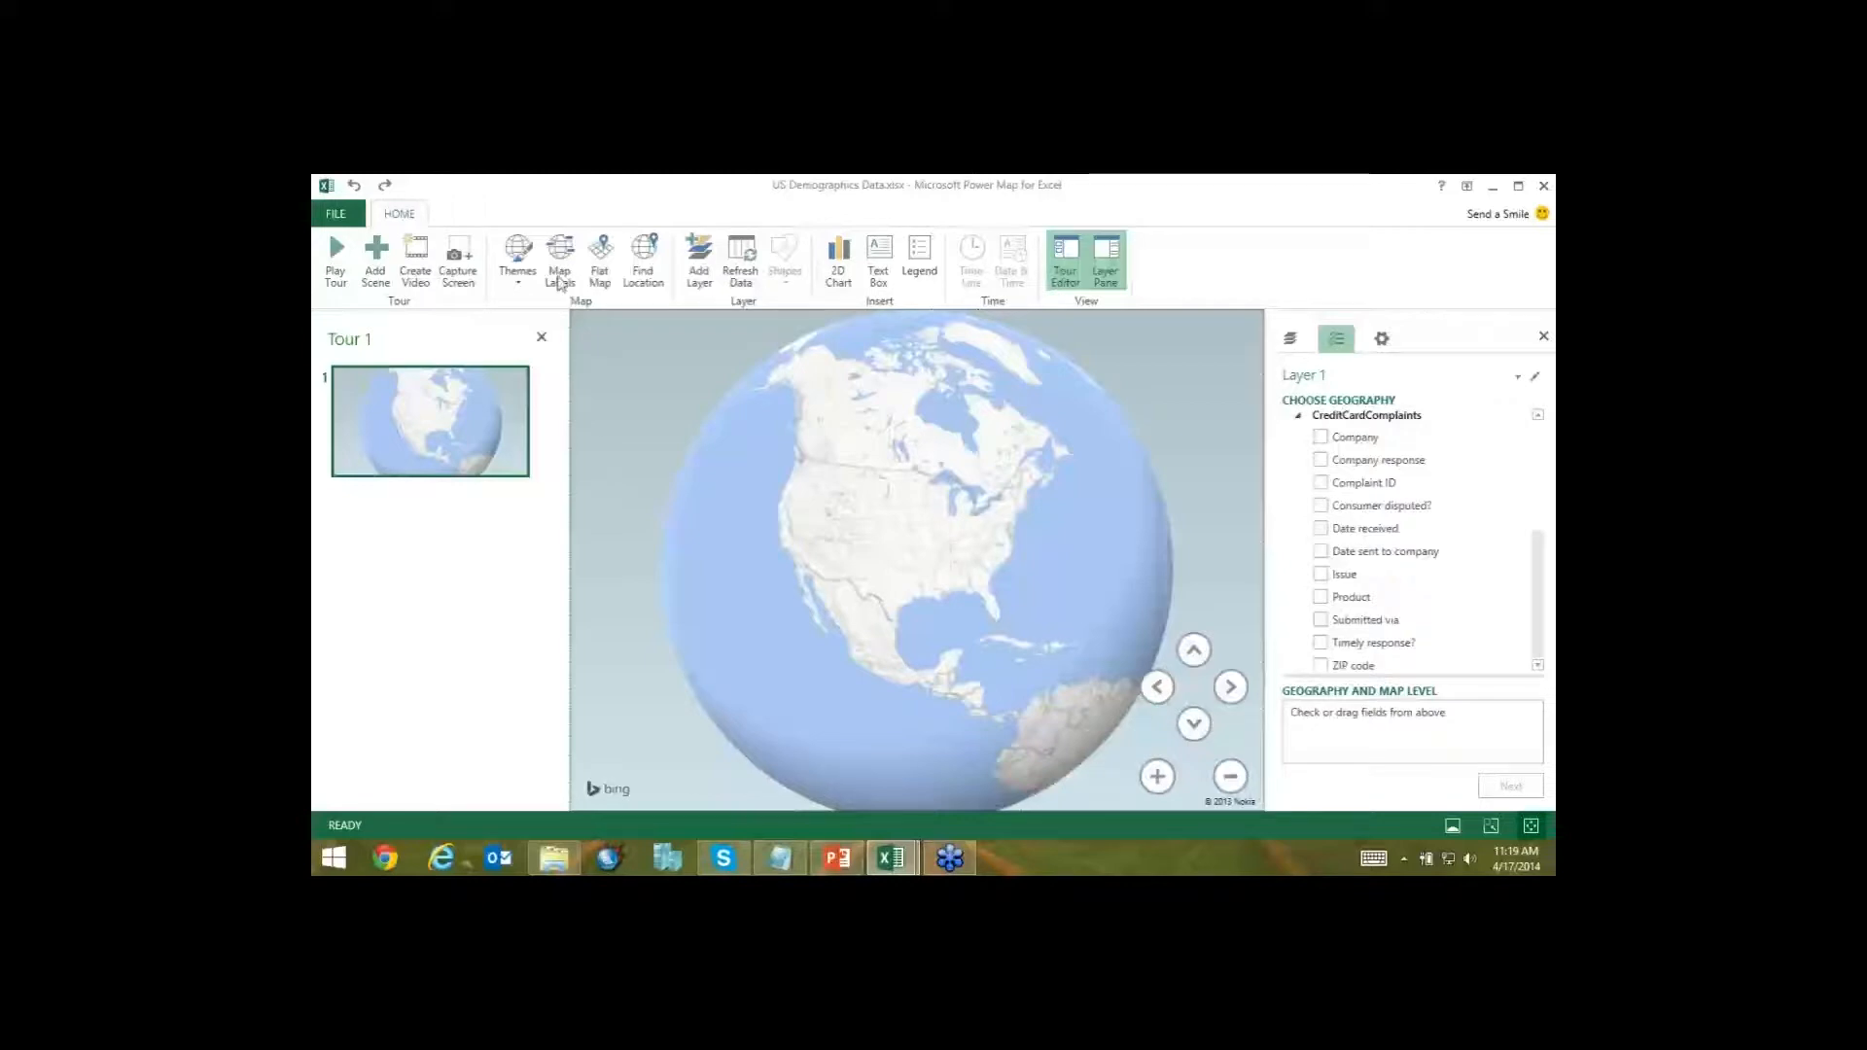
Turn on the map labels and inspect the labelled oceans, countries and cities, closing in on Georgia and Florida.
{"action": "left_click", "coordinate": [559, 258]}
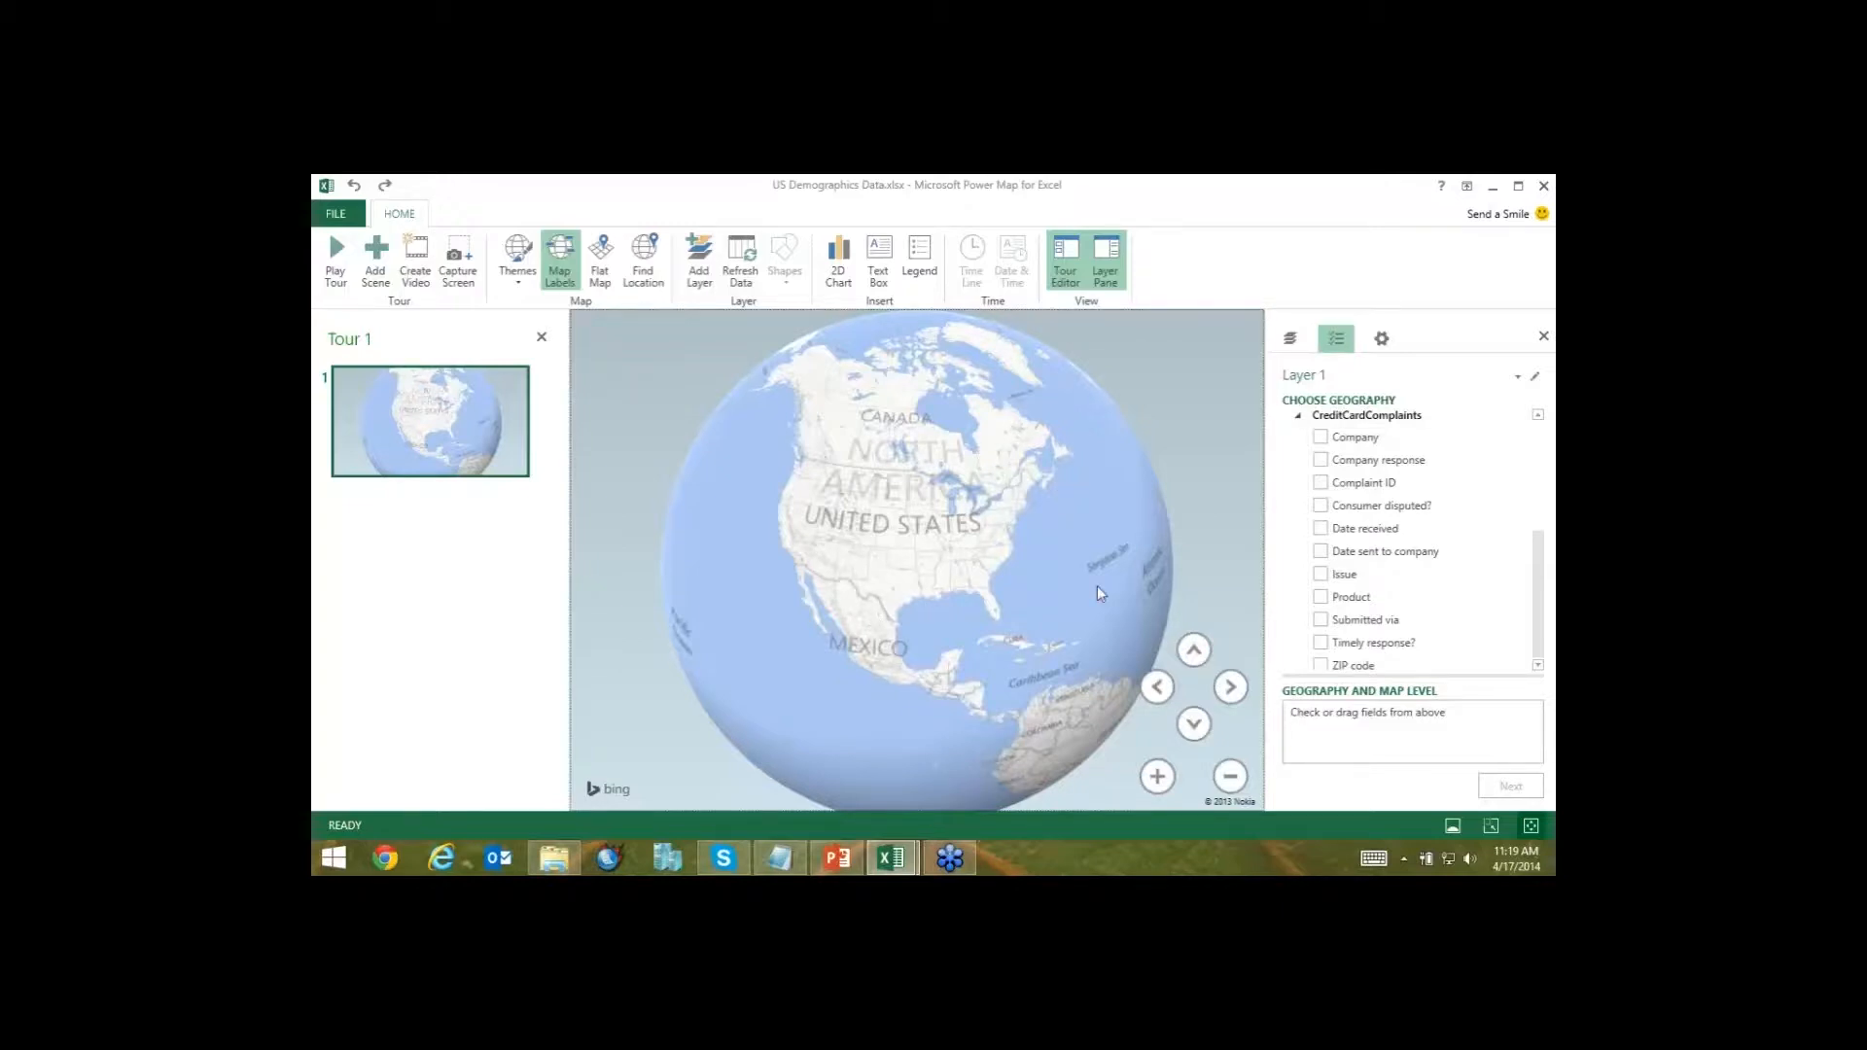
{"action": "mouse_move", "coordinate": [1100, 593]}
{"action": "left_mouse_down"}
{"action": "mouse_move", "coordinate": [980, 604]}
{"action": "mouse_move", "coordinate": [1125, 605]}
{"action": "left_mouse_up"}
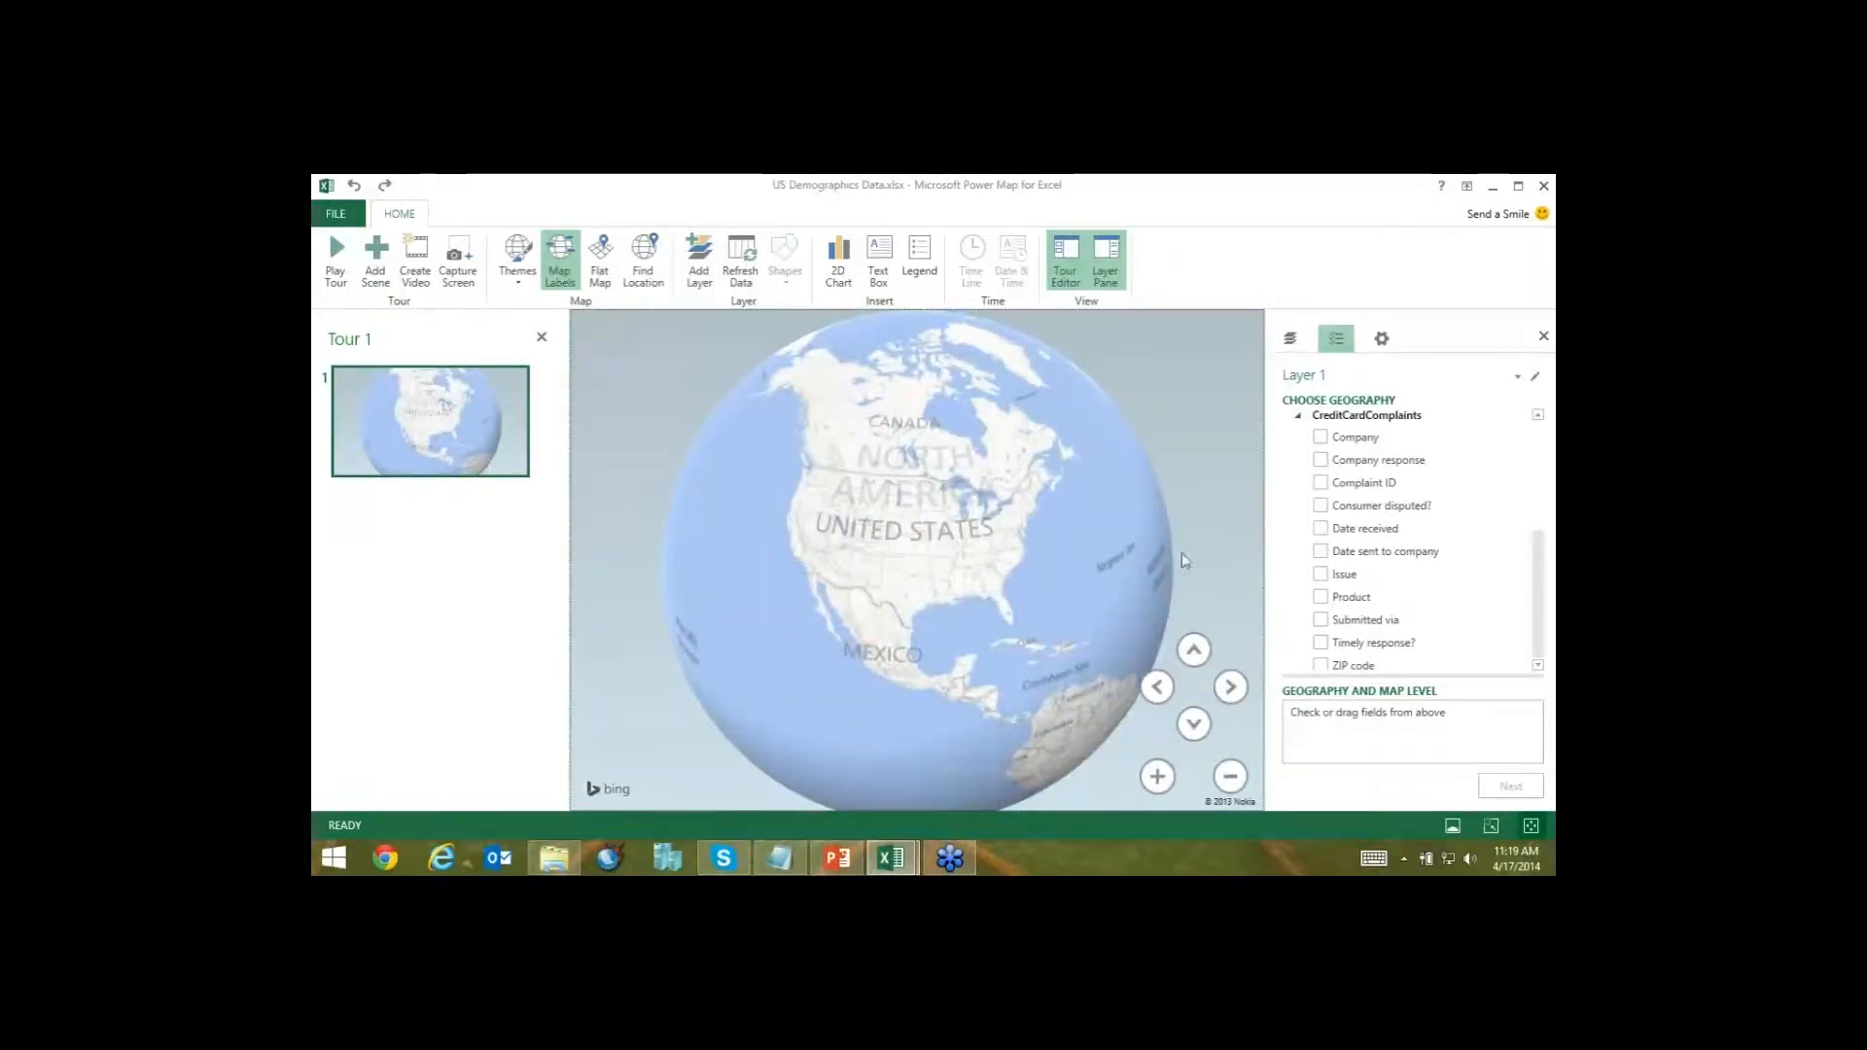
{"action": "left_click_drag", "start_coordinate": [1118, 570], "coordinate": [886, 534]}
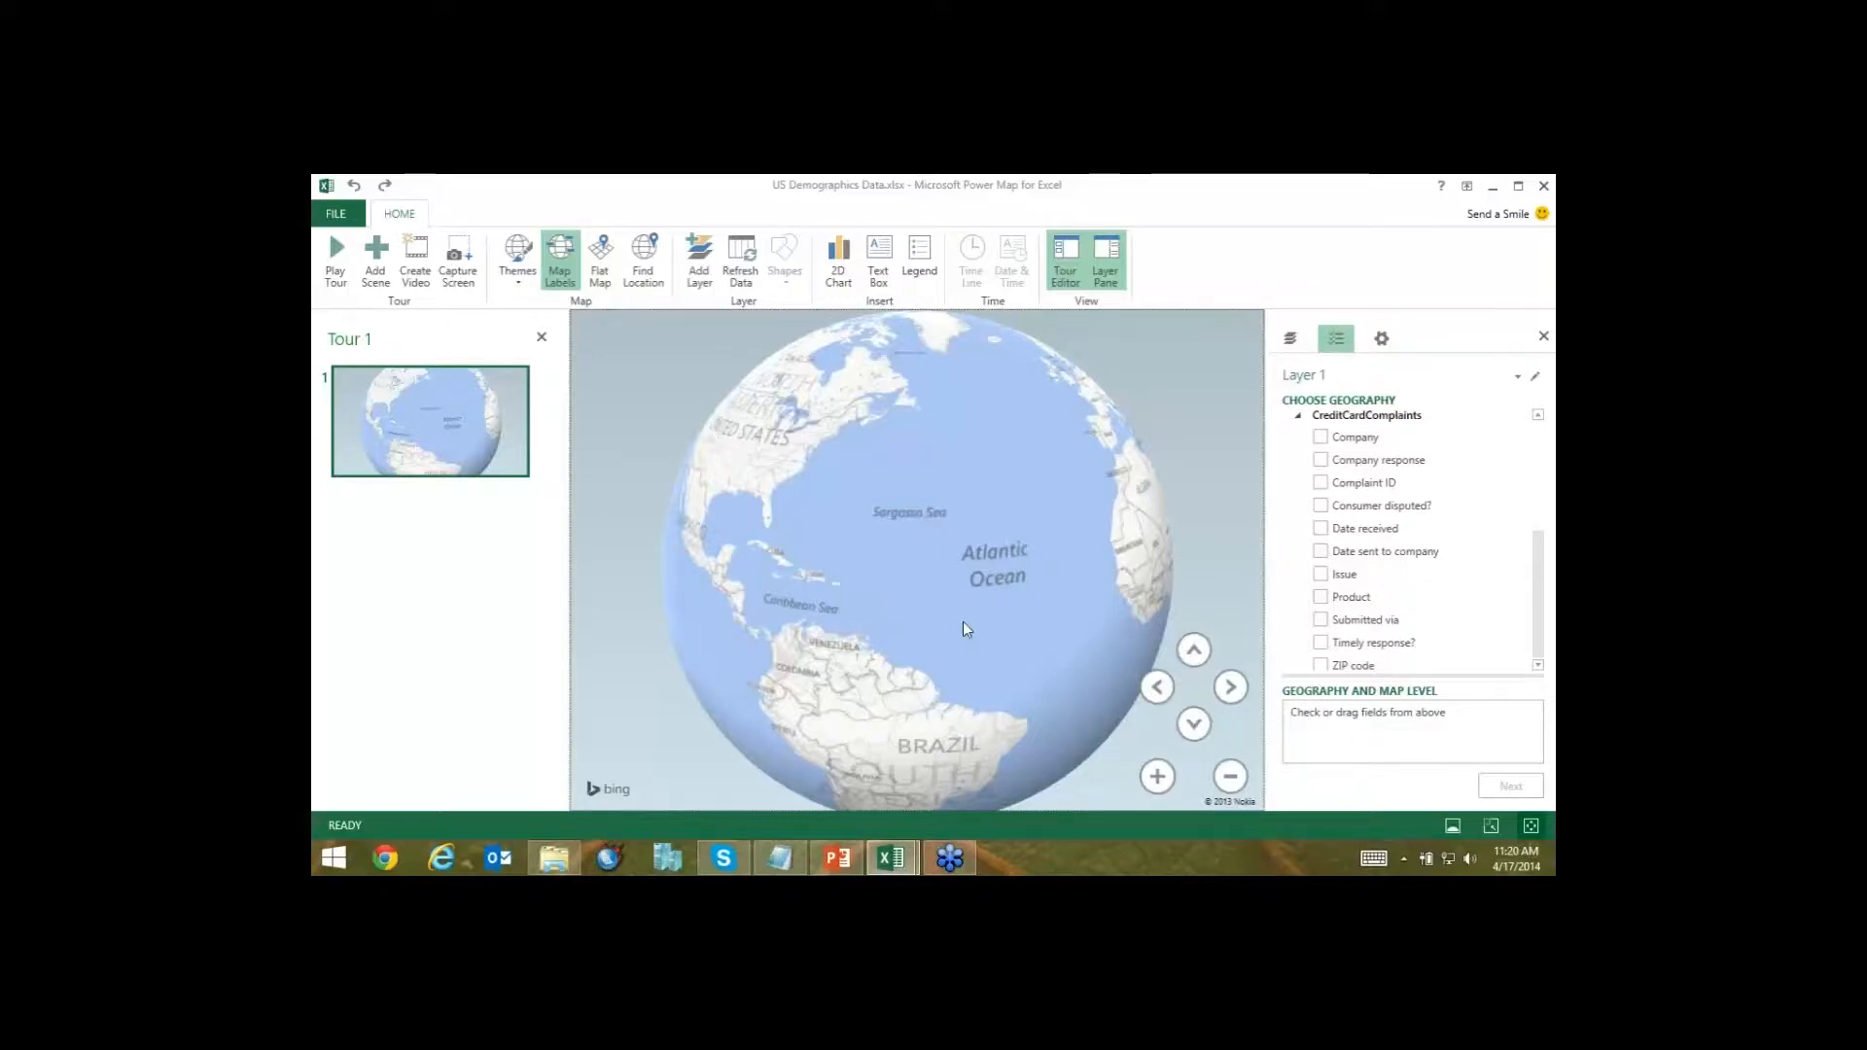
{"action": "left_click_drag", "start_coordinate": [798, 537], "coordinate": [960, 606]}
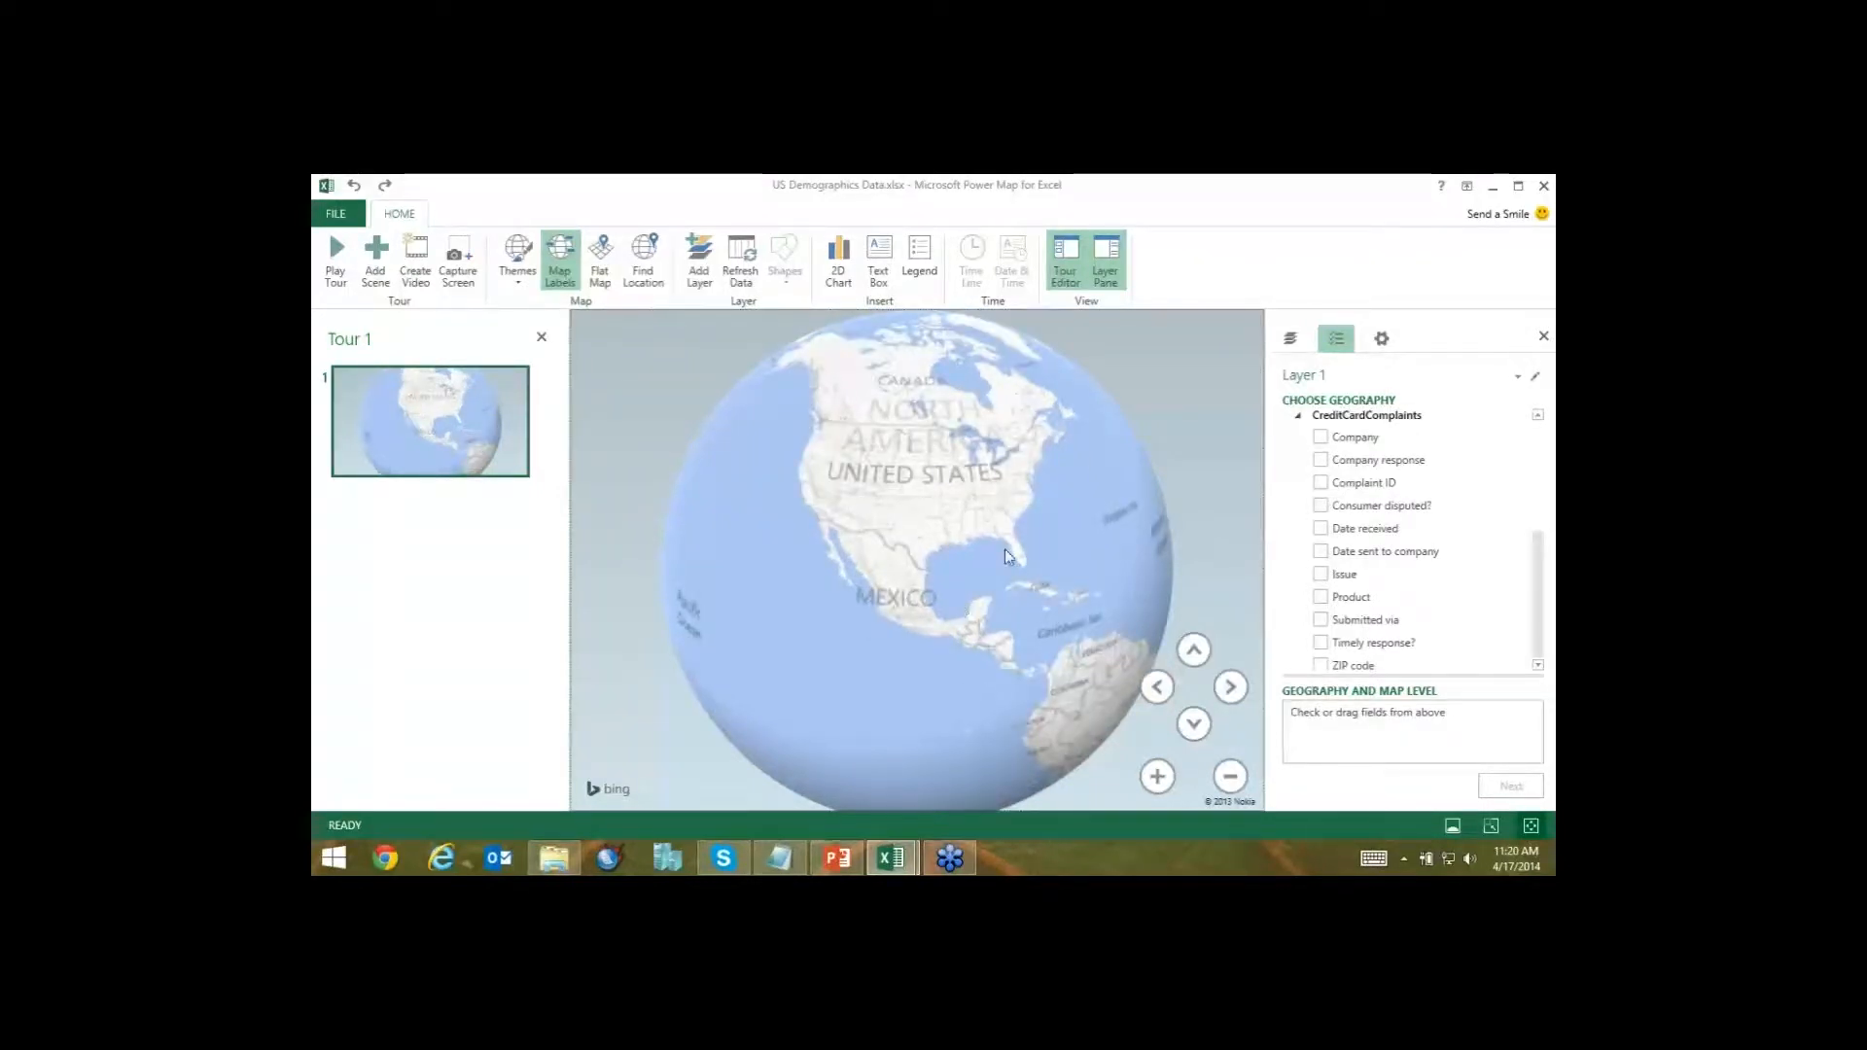
{"action": "scroll", "coordinate": [1006, 556], "scroll_direction": "up", "scroll_amount": 3}
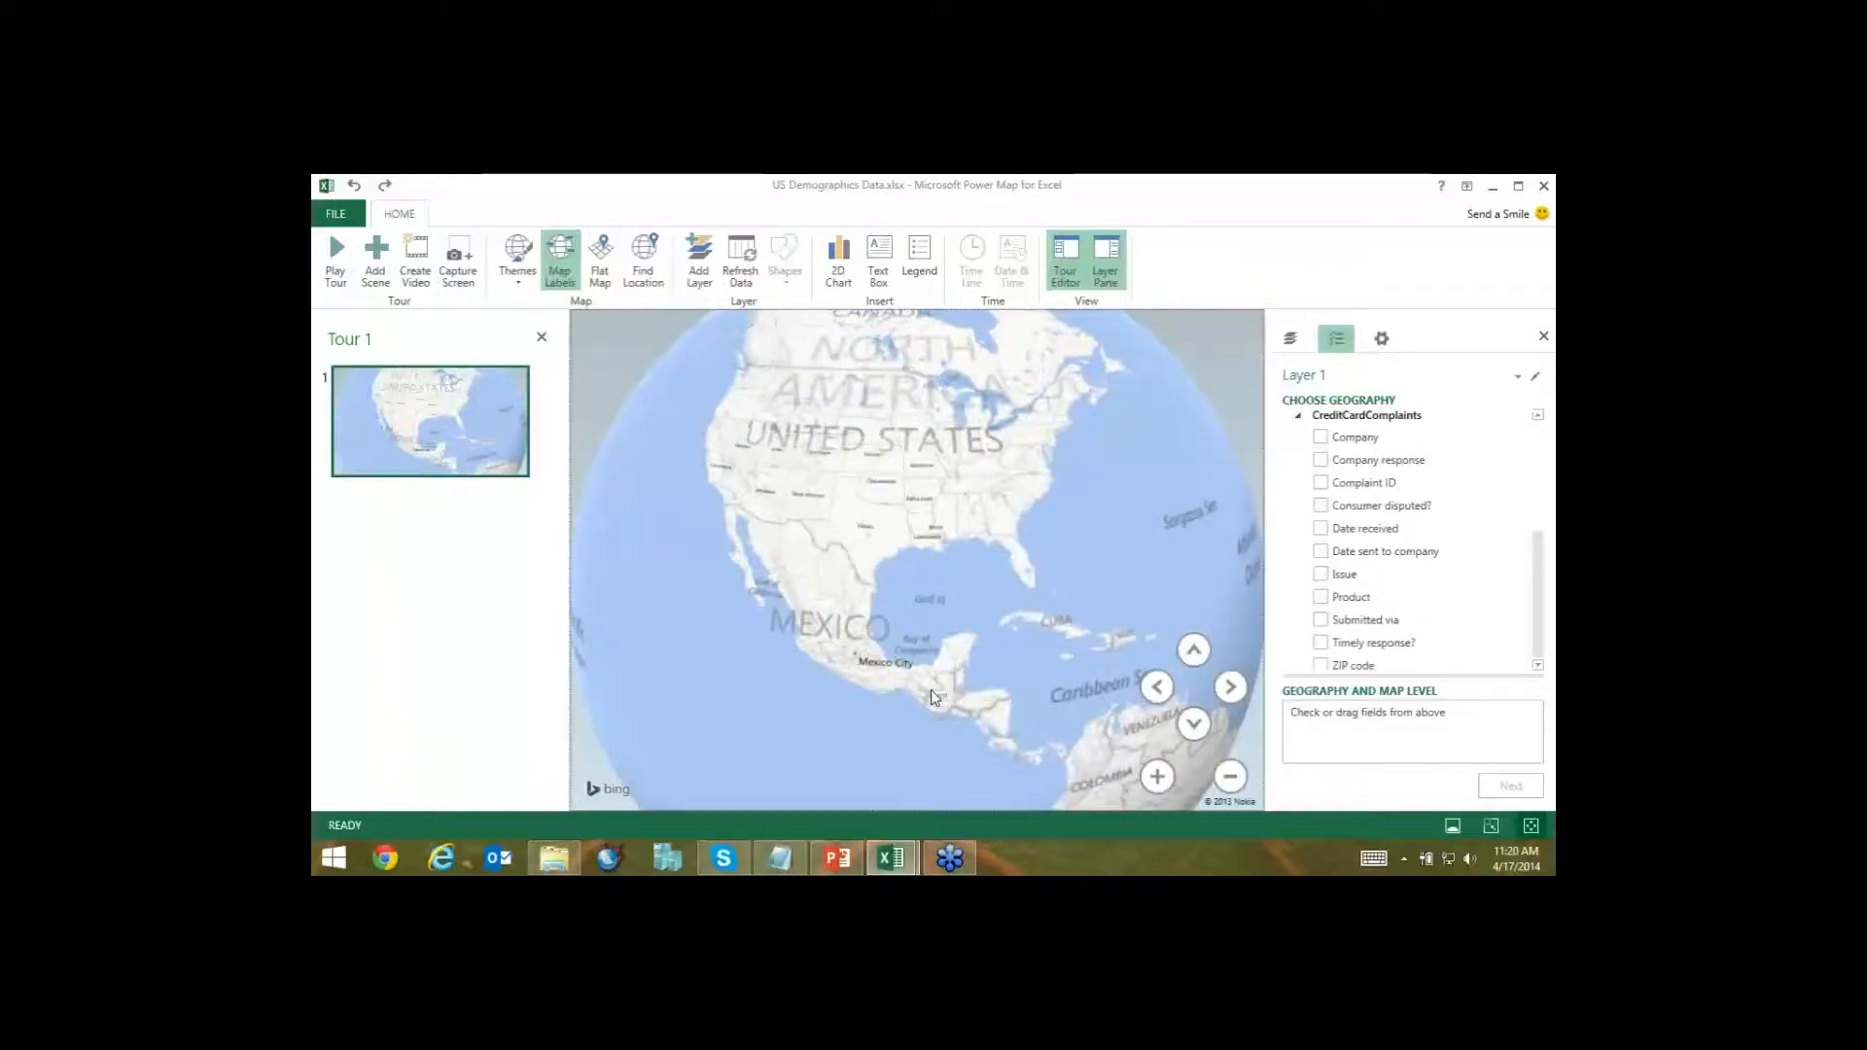
{"action": "scroll", "coordinate": [1033, 641], "scroll_direction": "up", "scroll_amount": 5}
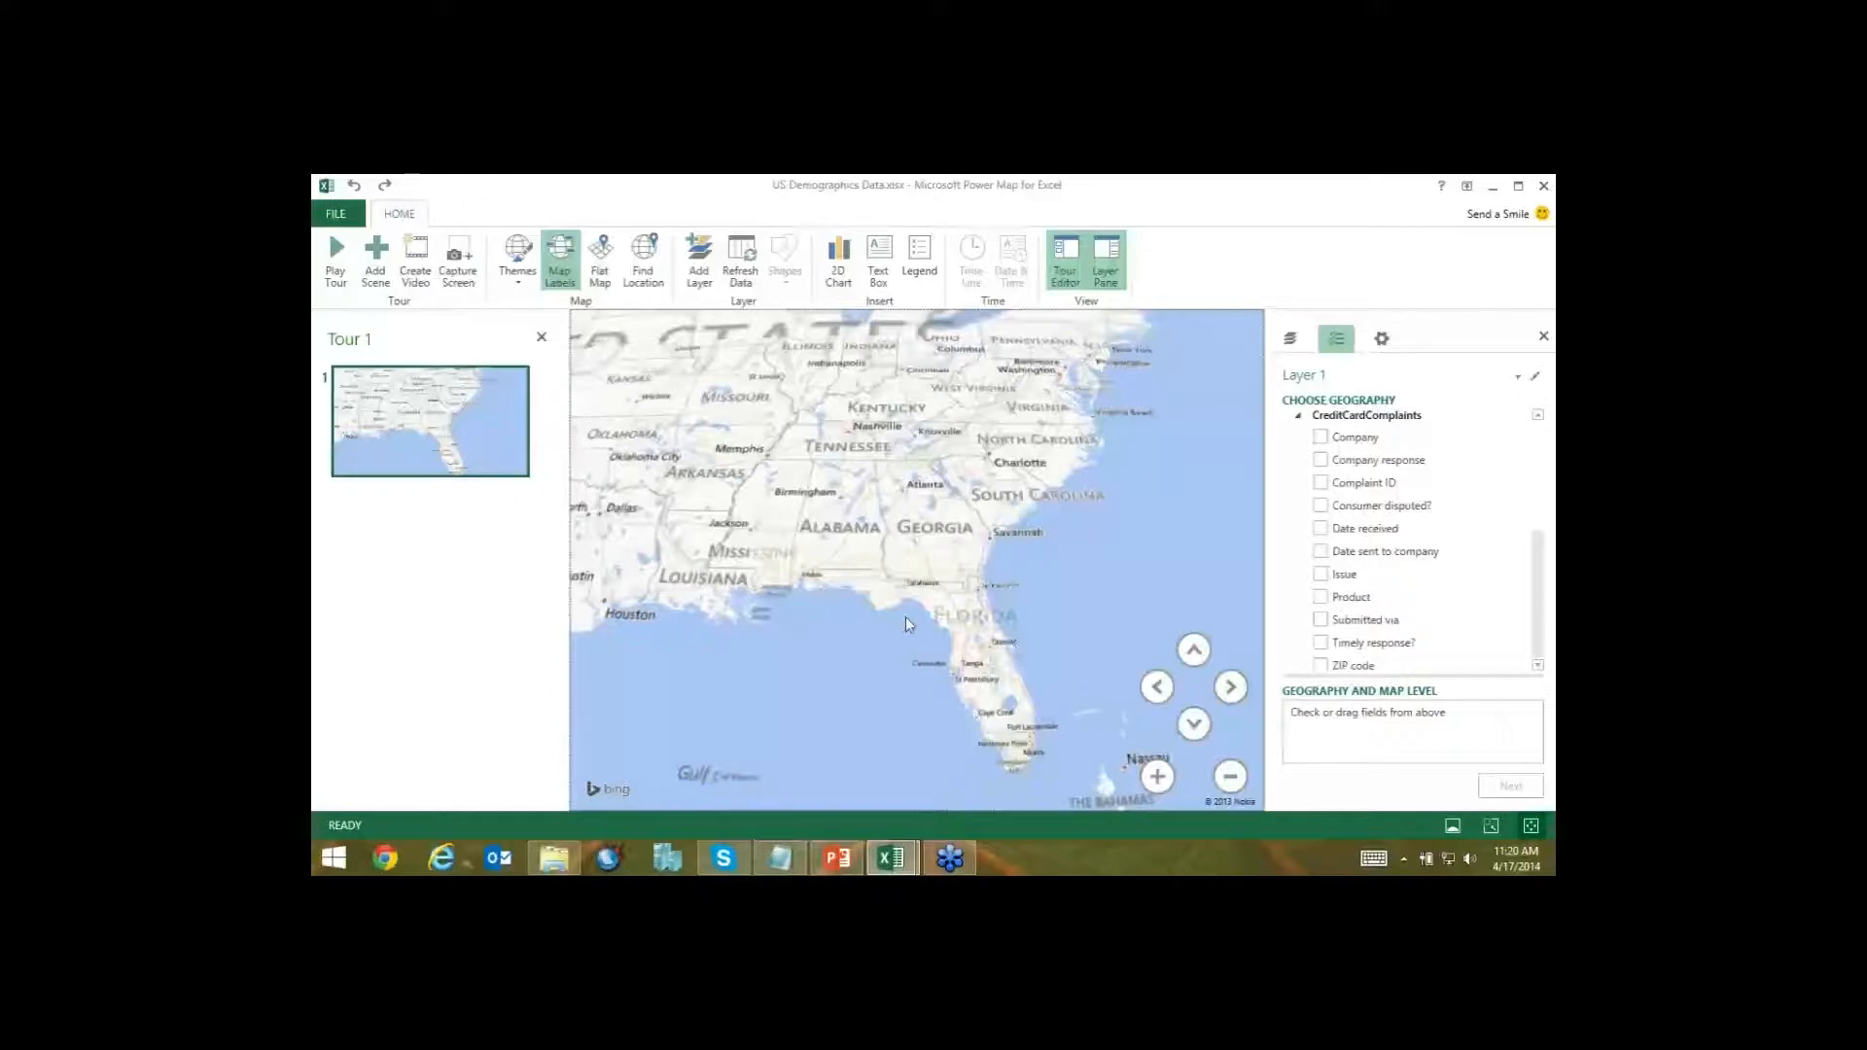
{"action": "scroll", "coordinate": [973, 628], "scroll_direction": "up", "scroll_amount": 3}
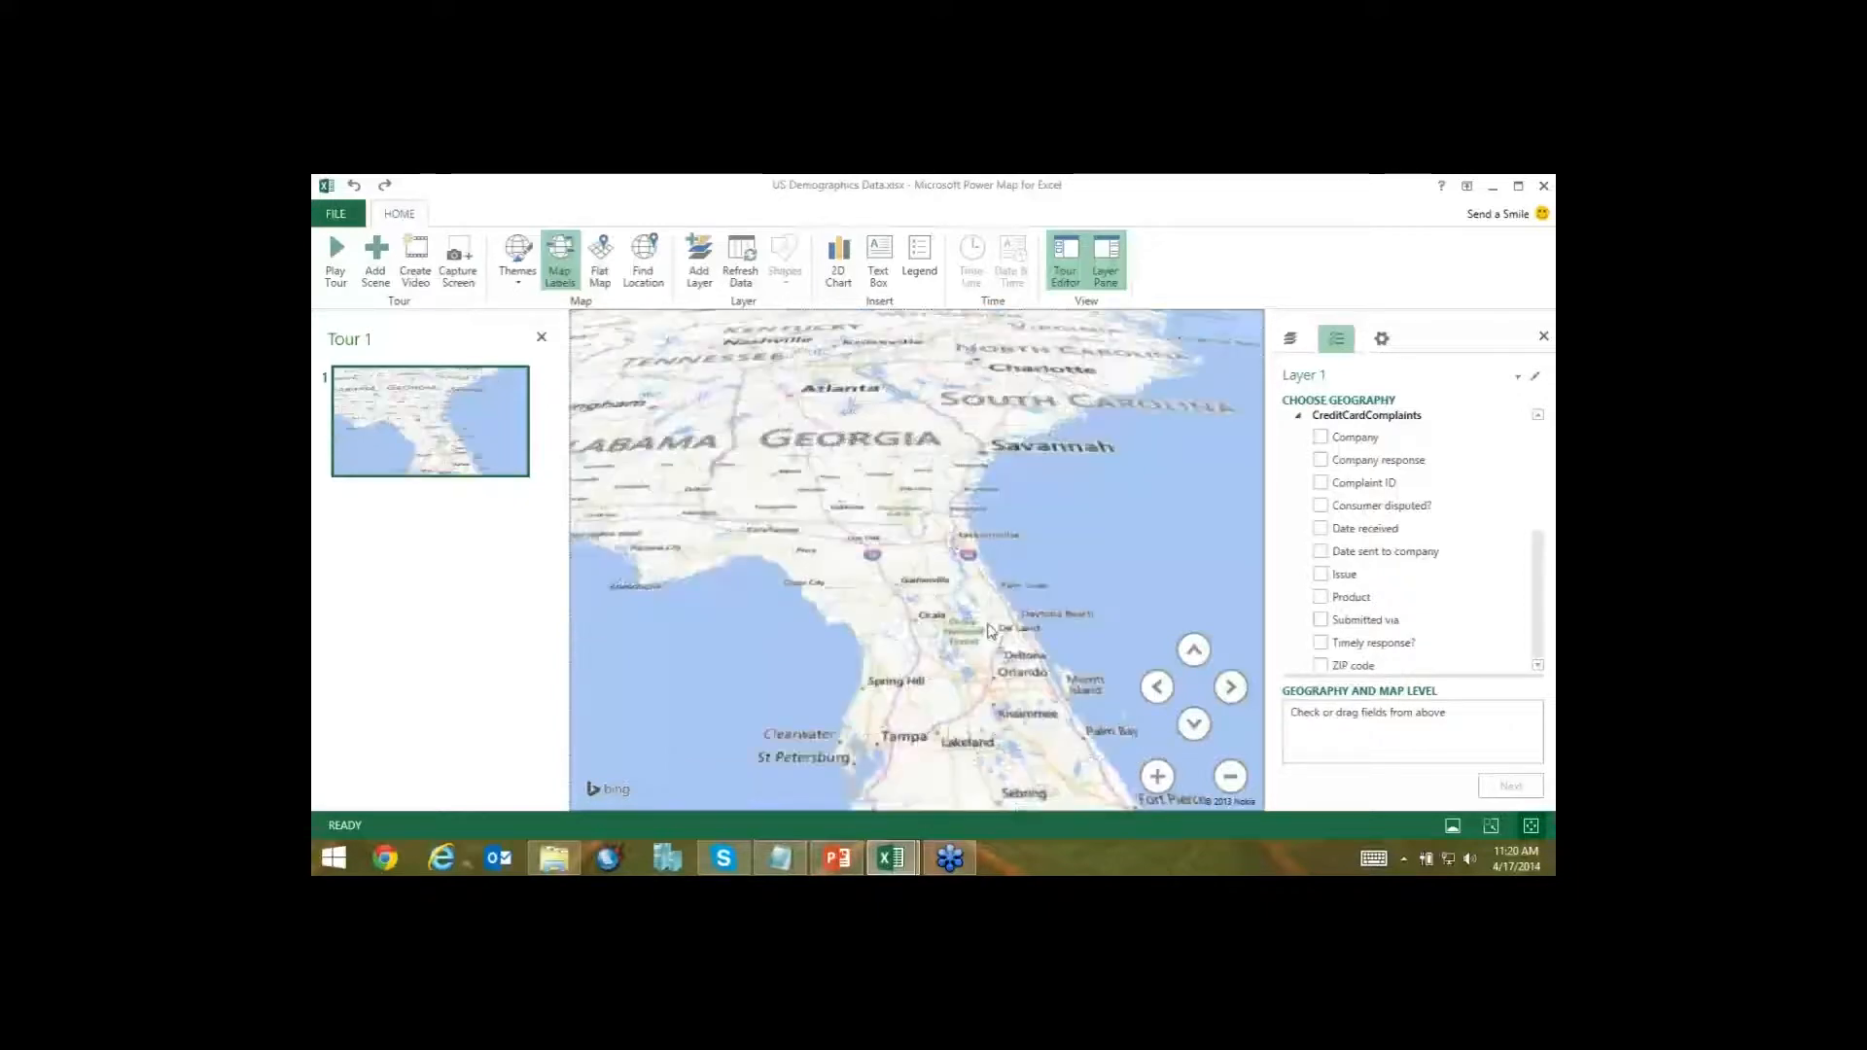
Inspect the labelled map around Jacksonville, return to the view of the whole United States and turn off the map labels.
{"action": "scroll", "coordinate": [990, 630], "scroll_direction": "up", "scroll_amount": 2}
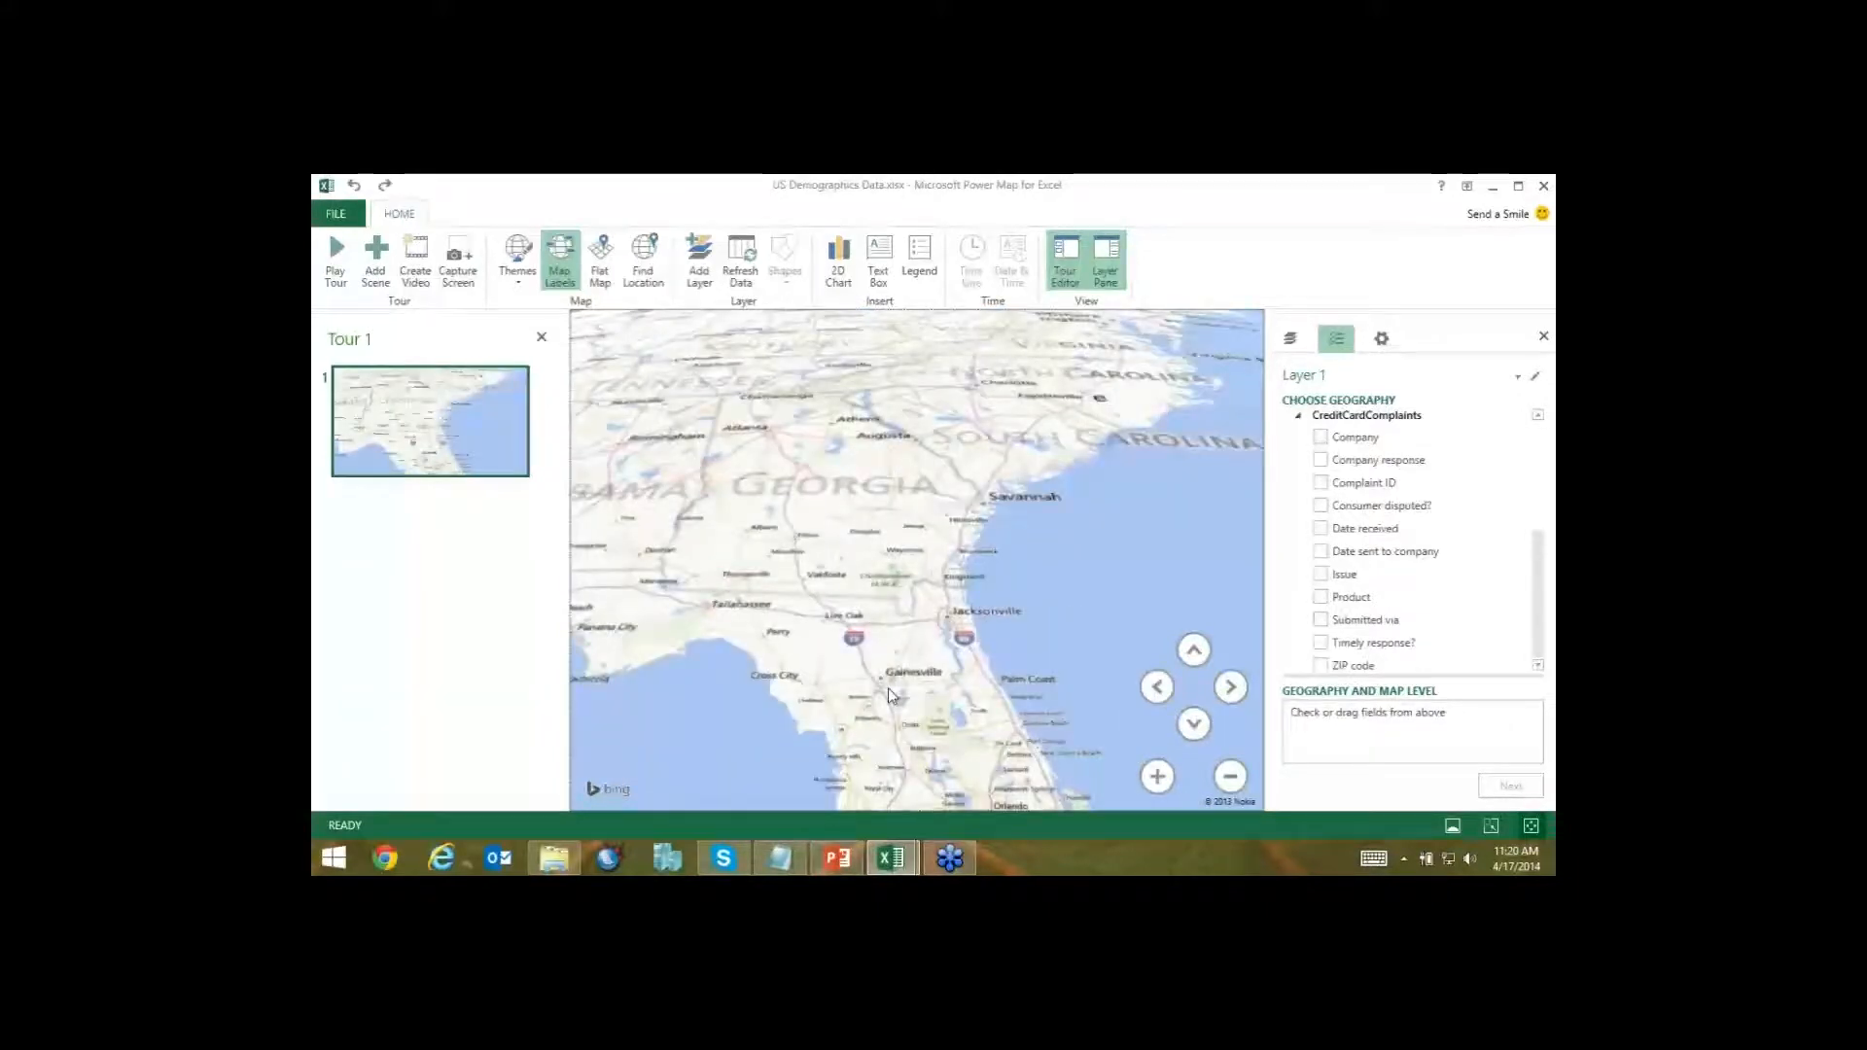
{"action": "scroll", "coordinate": [988, 690], "scroll_direction": "up", "scroll_amount": 2}
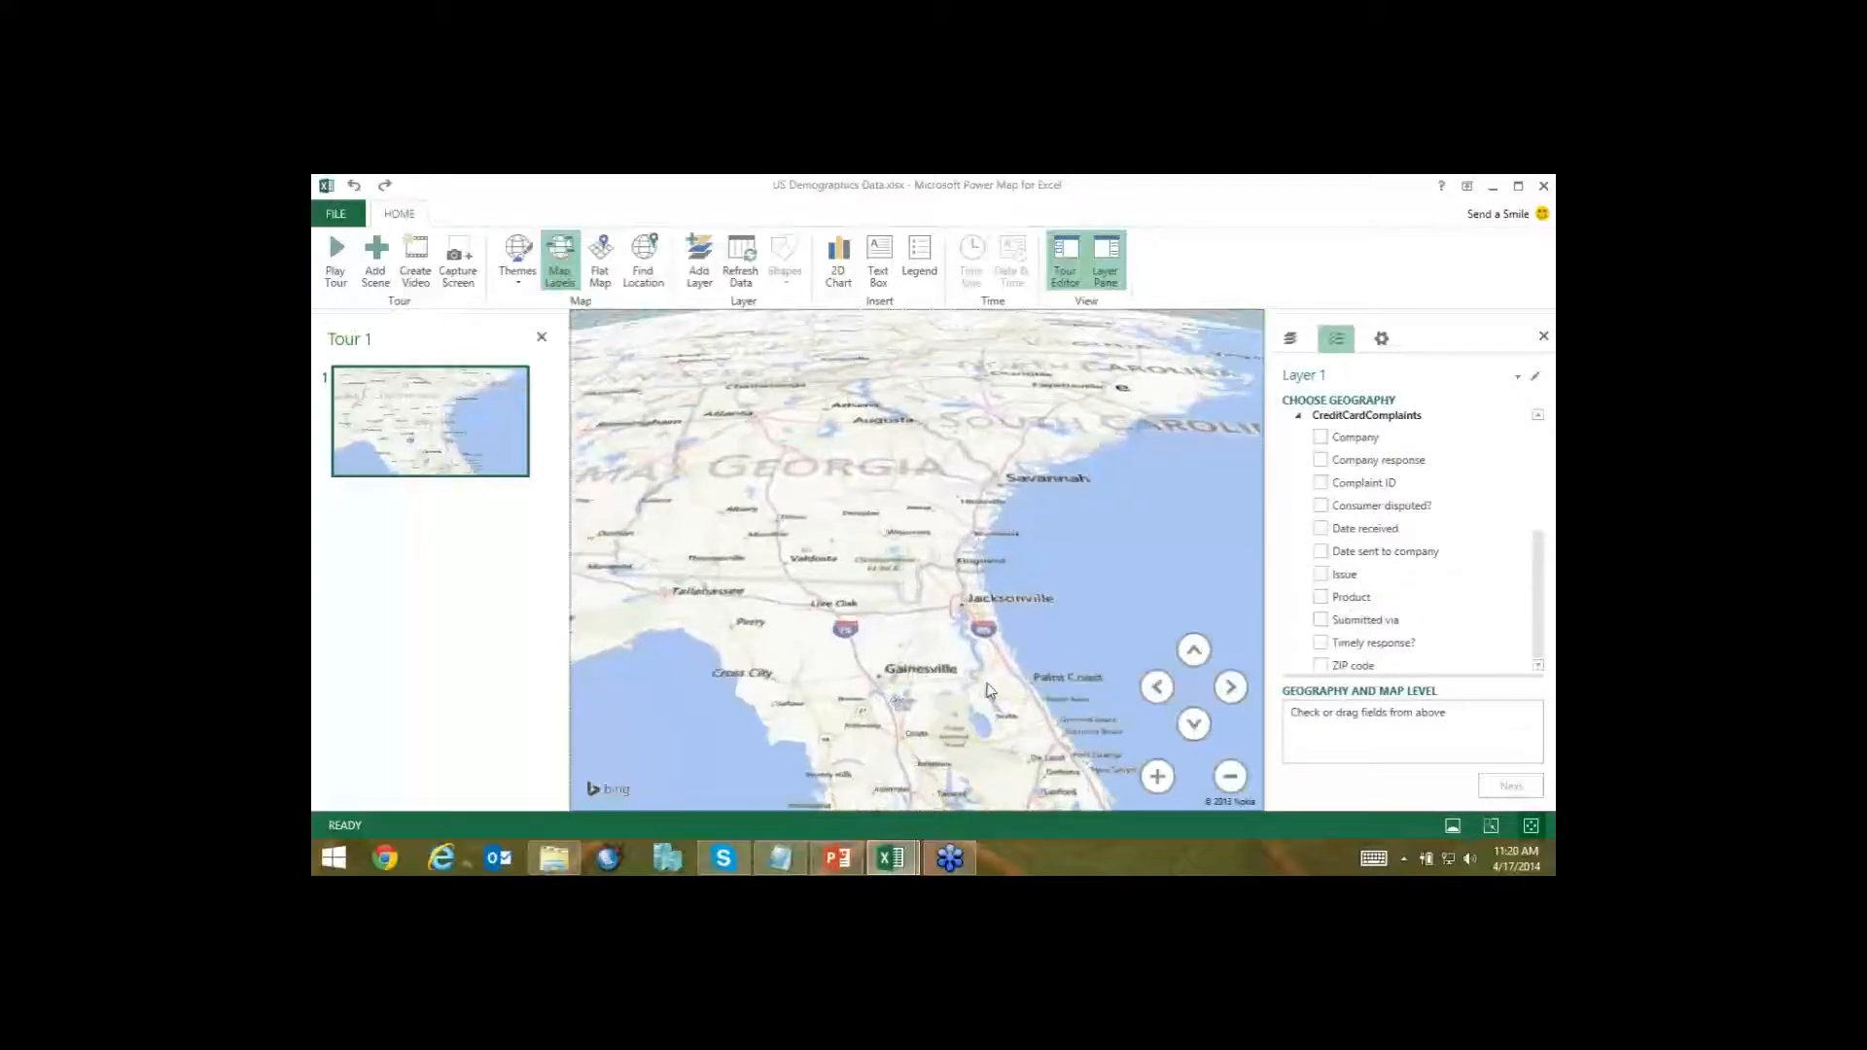
{"action": "scroll", "coordinate": [988, 690], "scroll_direction": "up", "scroll_amount": 3}
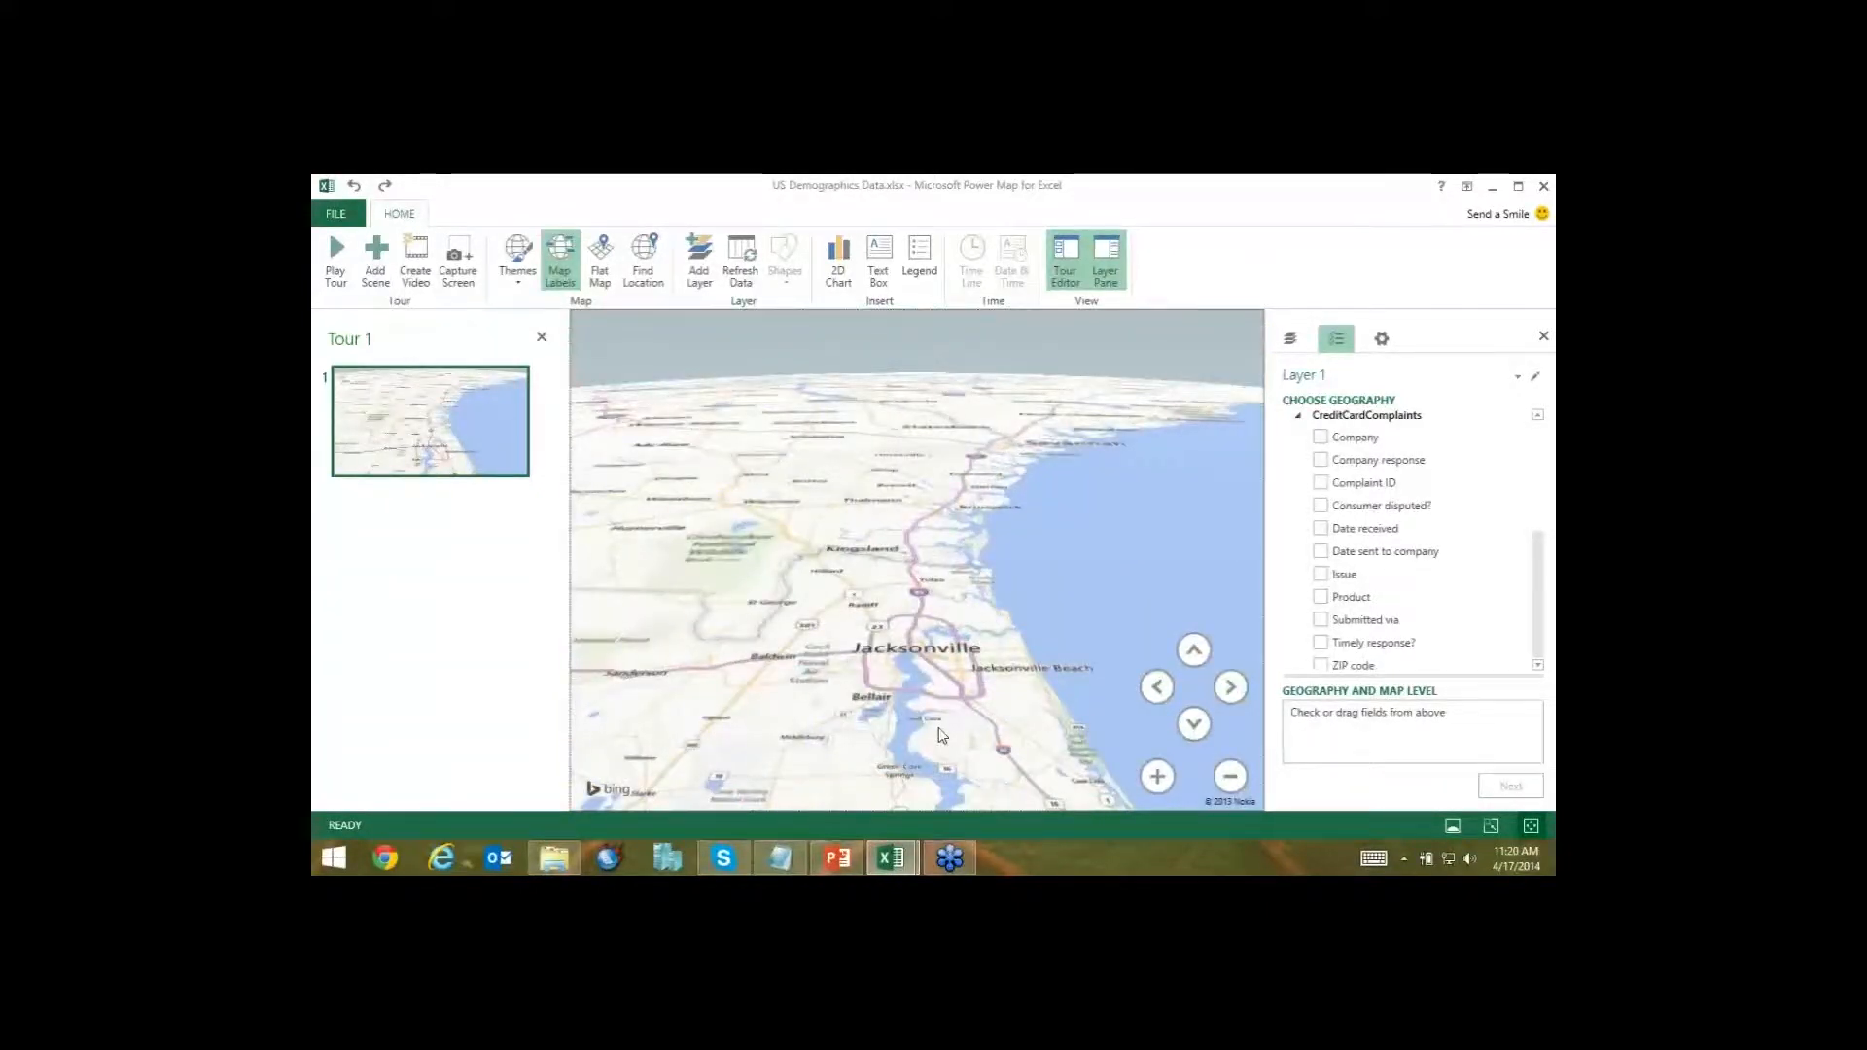
{"action": "scroll", "coordinate": [941, 736], "scroll_direction": "down", "scroll_amount": 3}
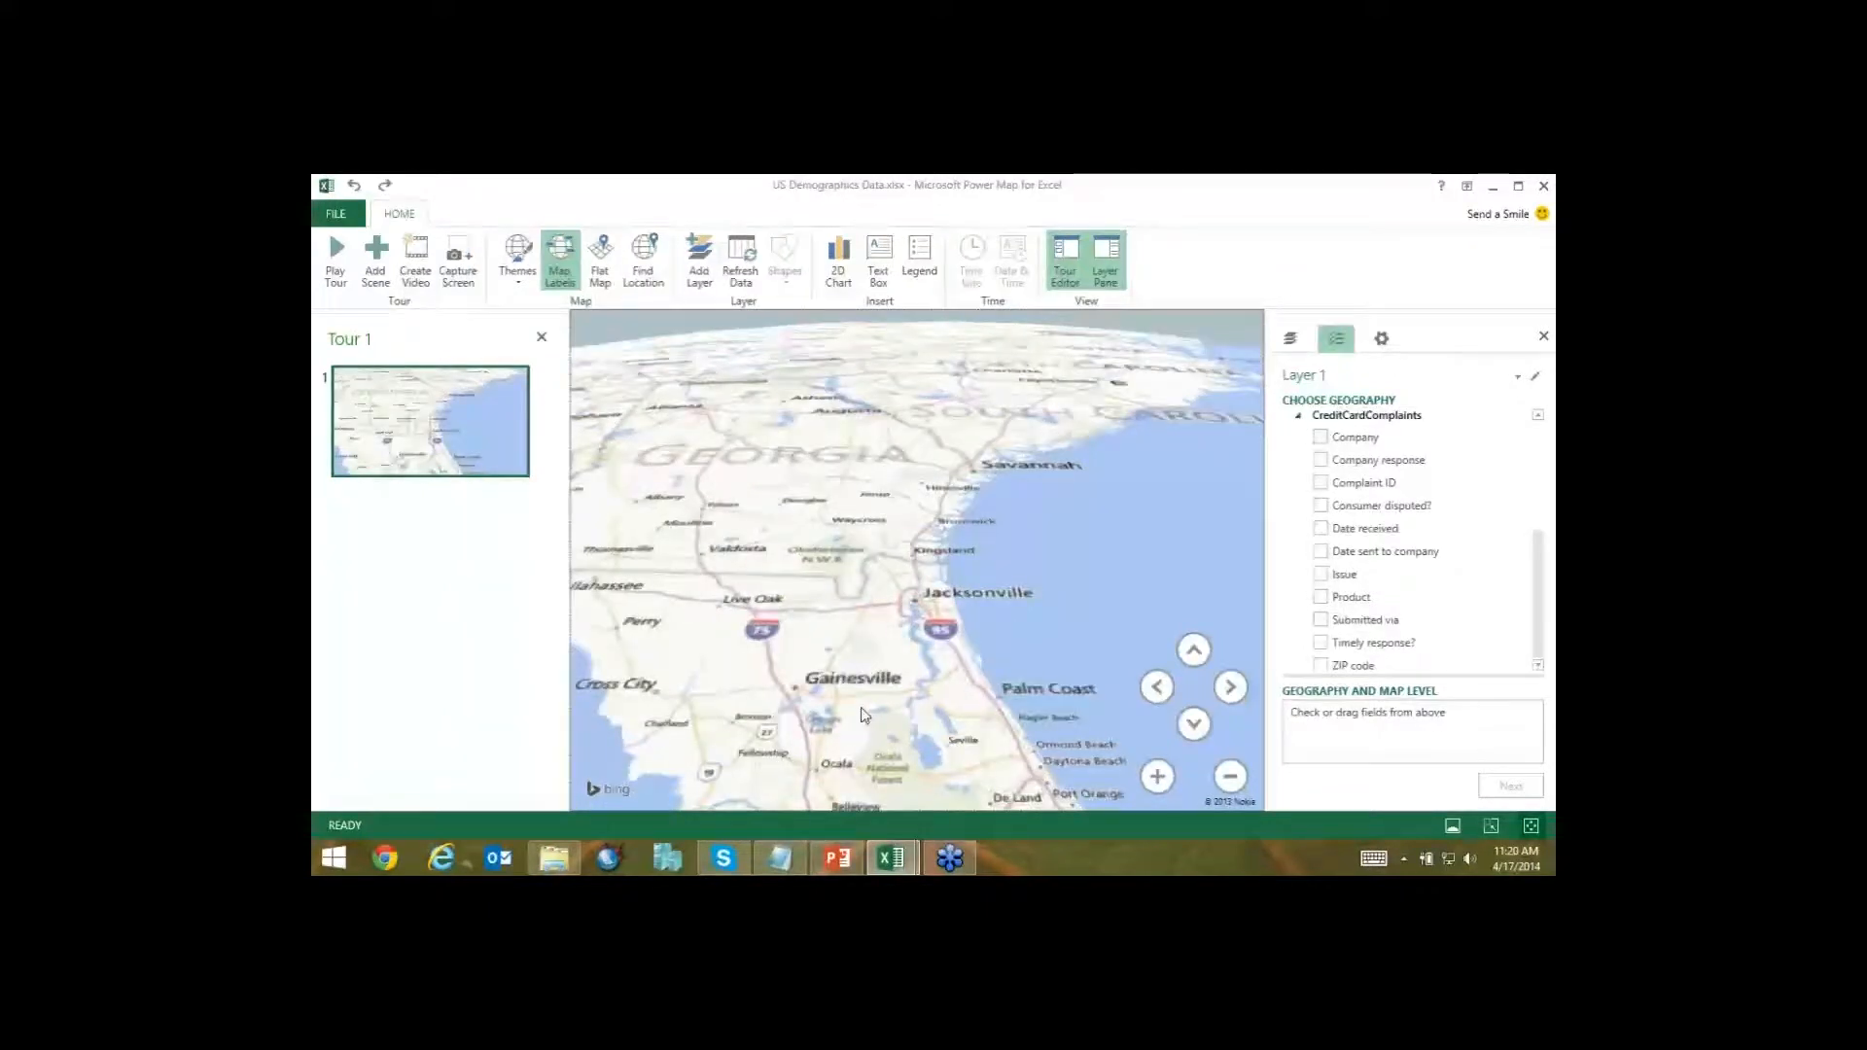
{"action": "scroll", "coordinate": [992, 658], "scroll_direction": "down", "scroll_amount": 5}
{"action": "scroll", "coordinate": [997, 685], "scroll_direction": "up", "scroll_amount": 1}
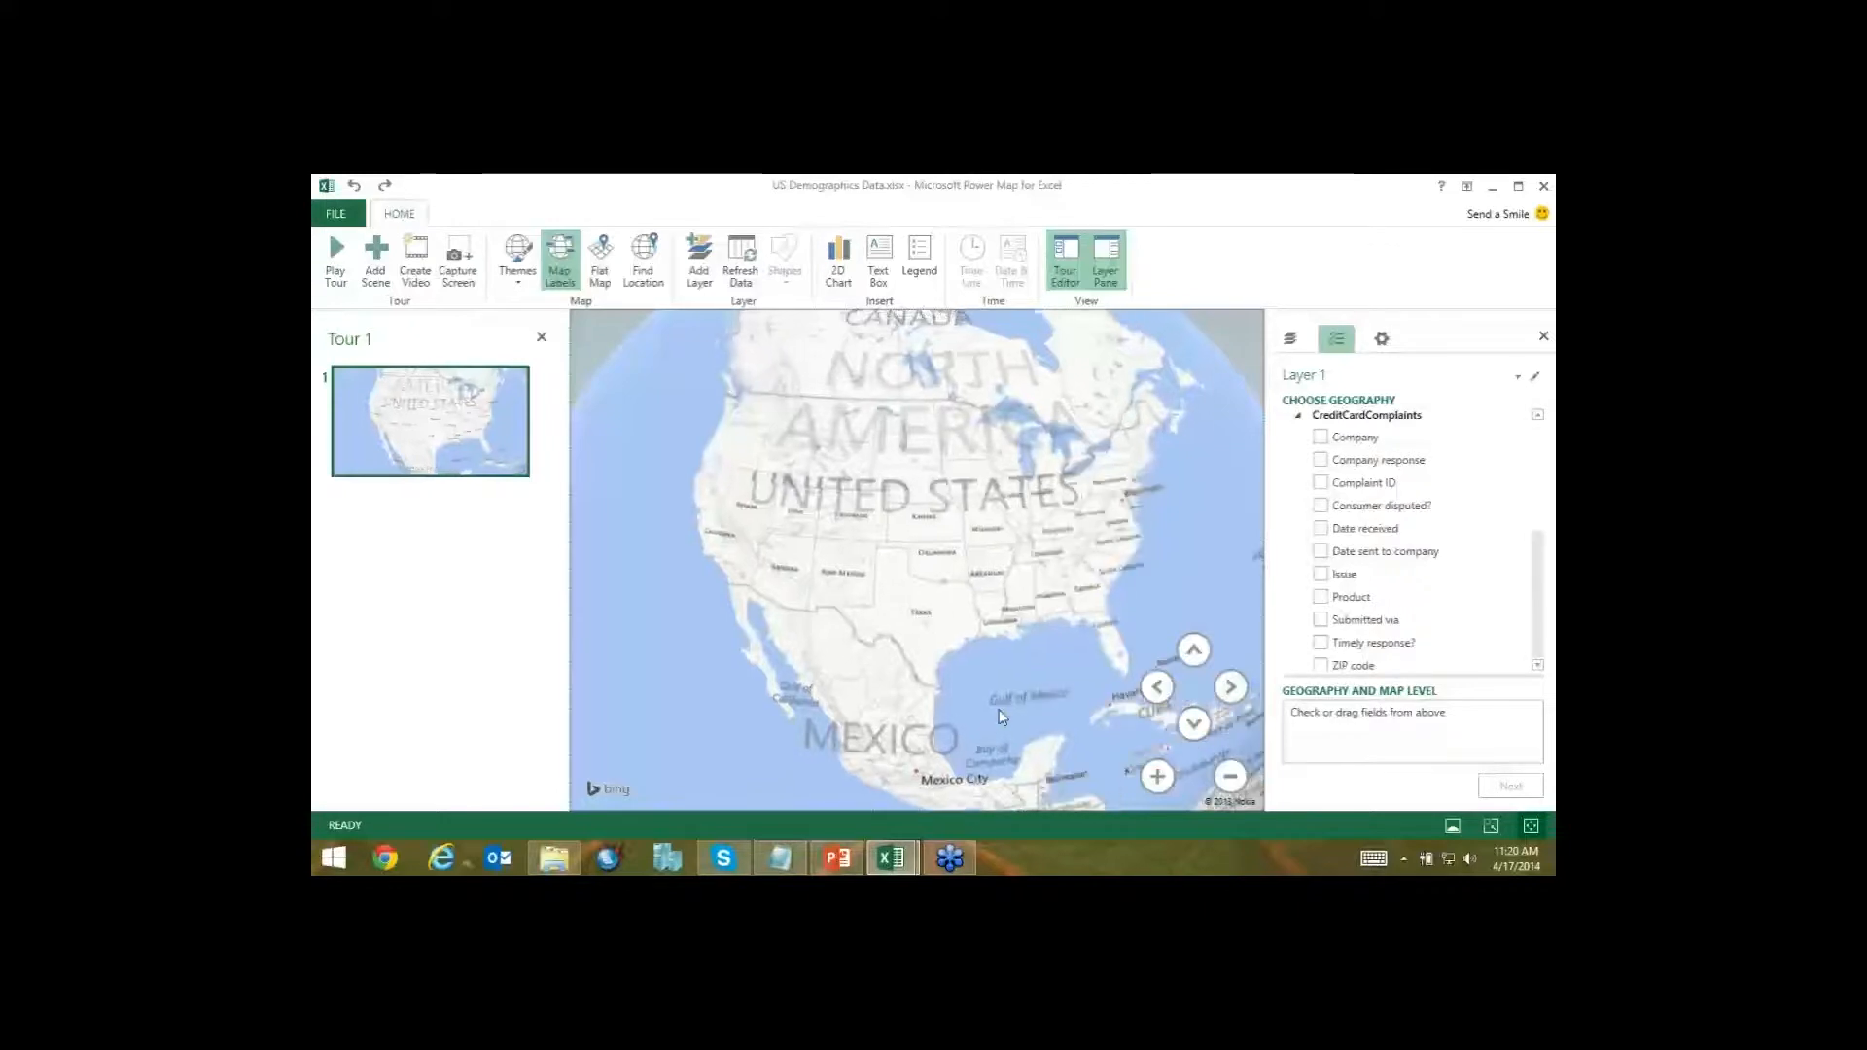
{"action": "left_click", "coordinate": [559, 272]}
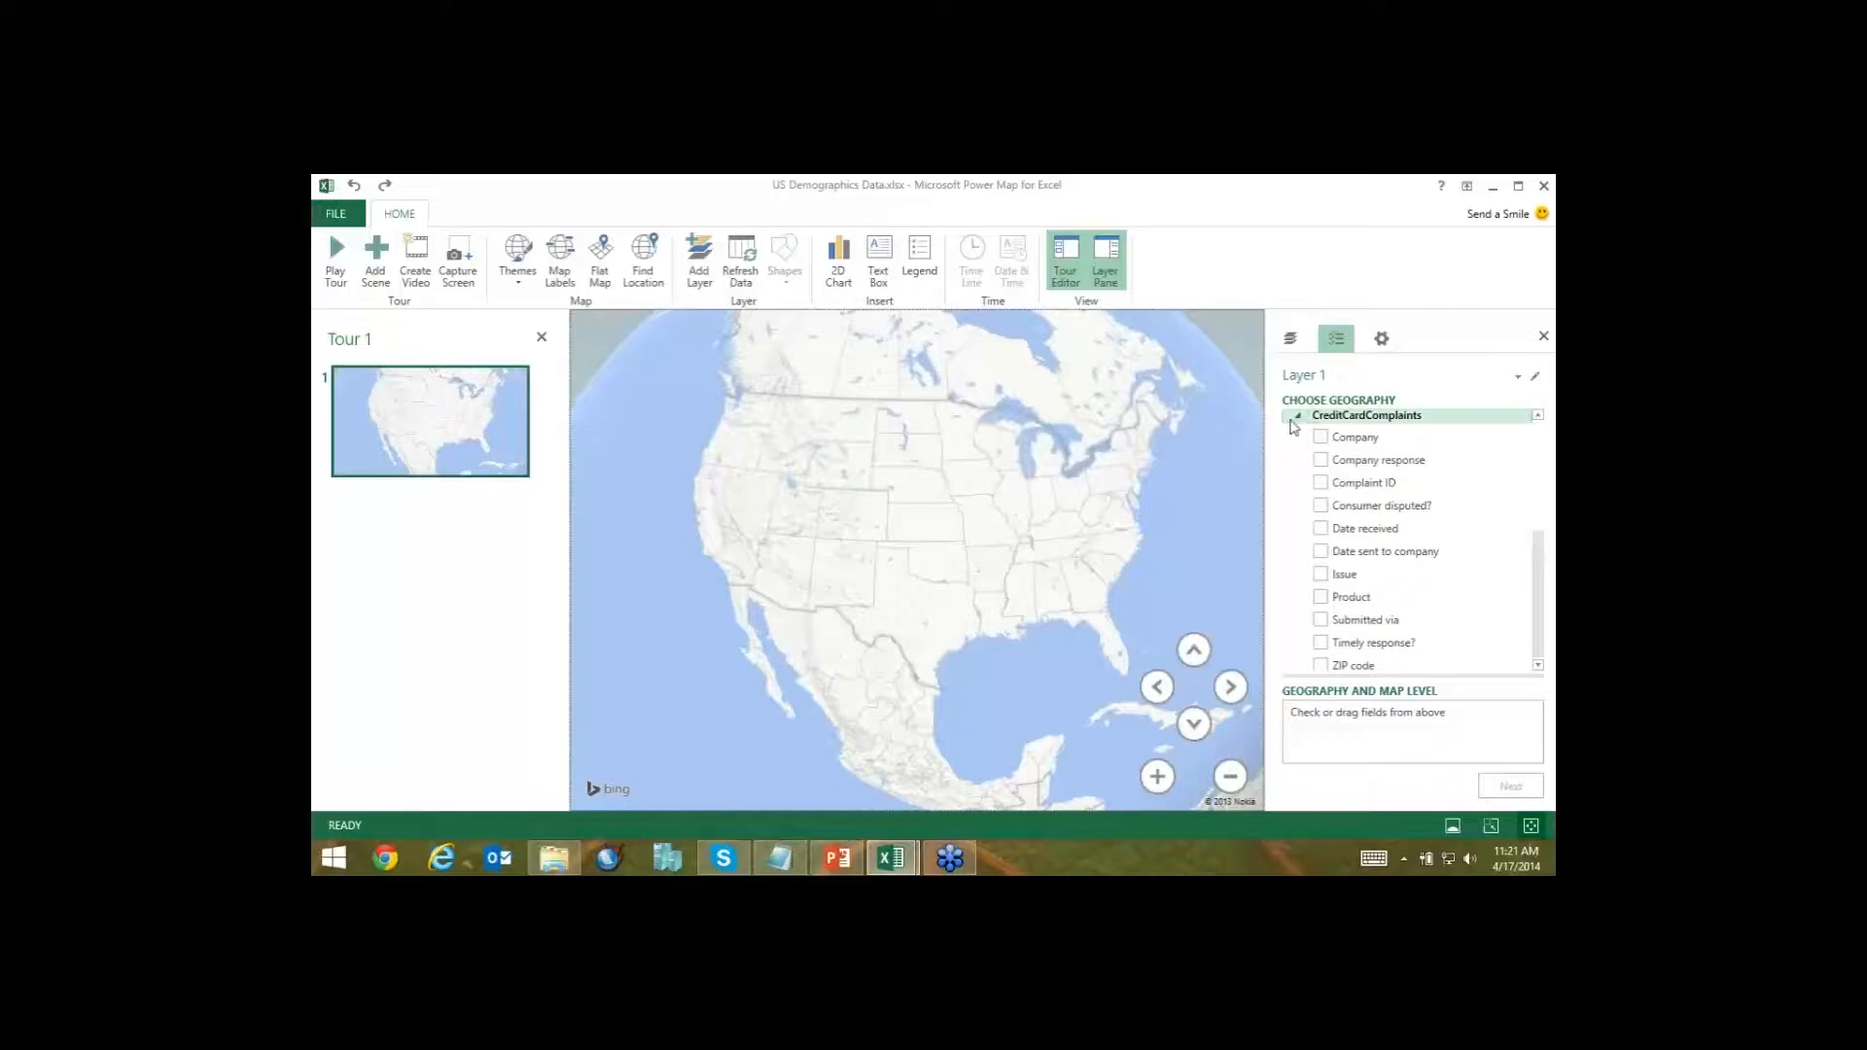
Collapse the CreditCardComplaints field list, review the workbook's PowerPivot data model in Excel, and return to the Power Map window.
{"action": "left_click", "coordinate": [1296, 418]}
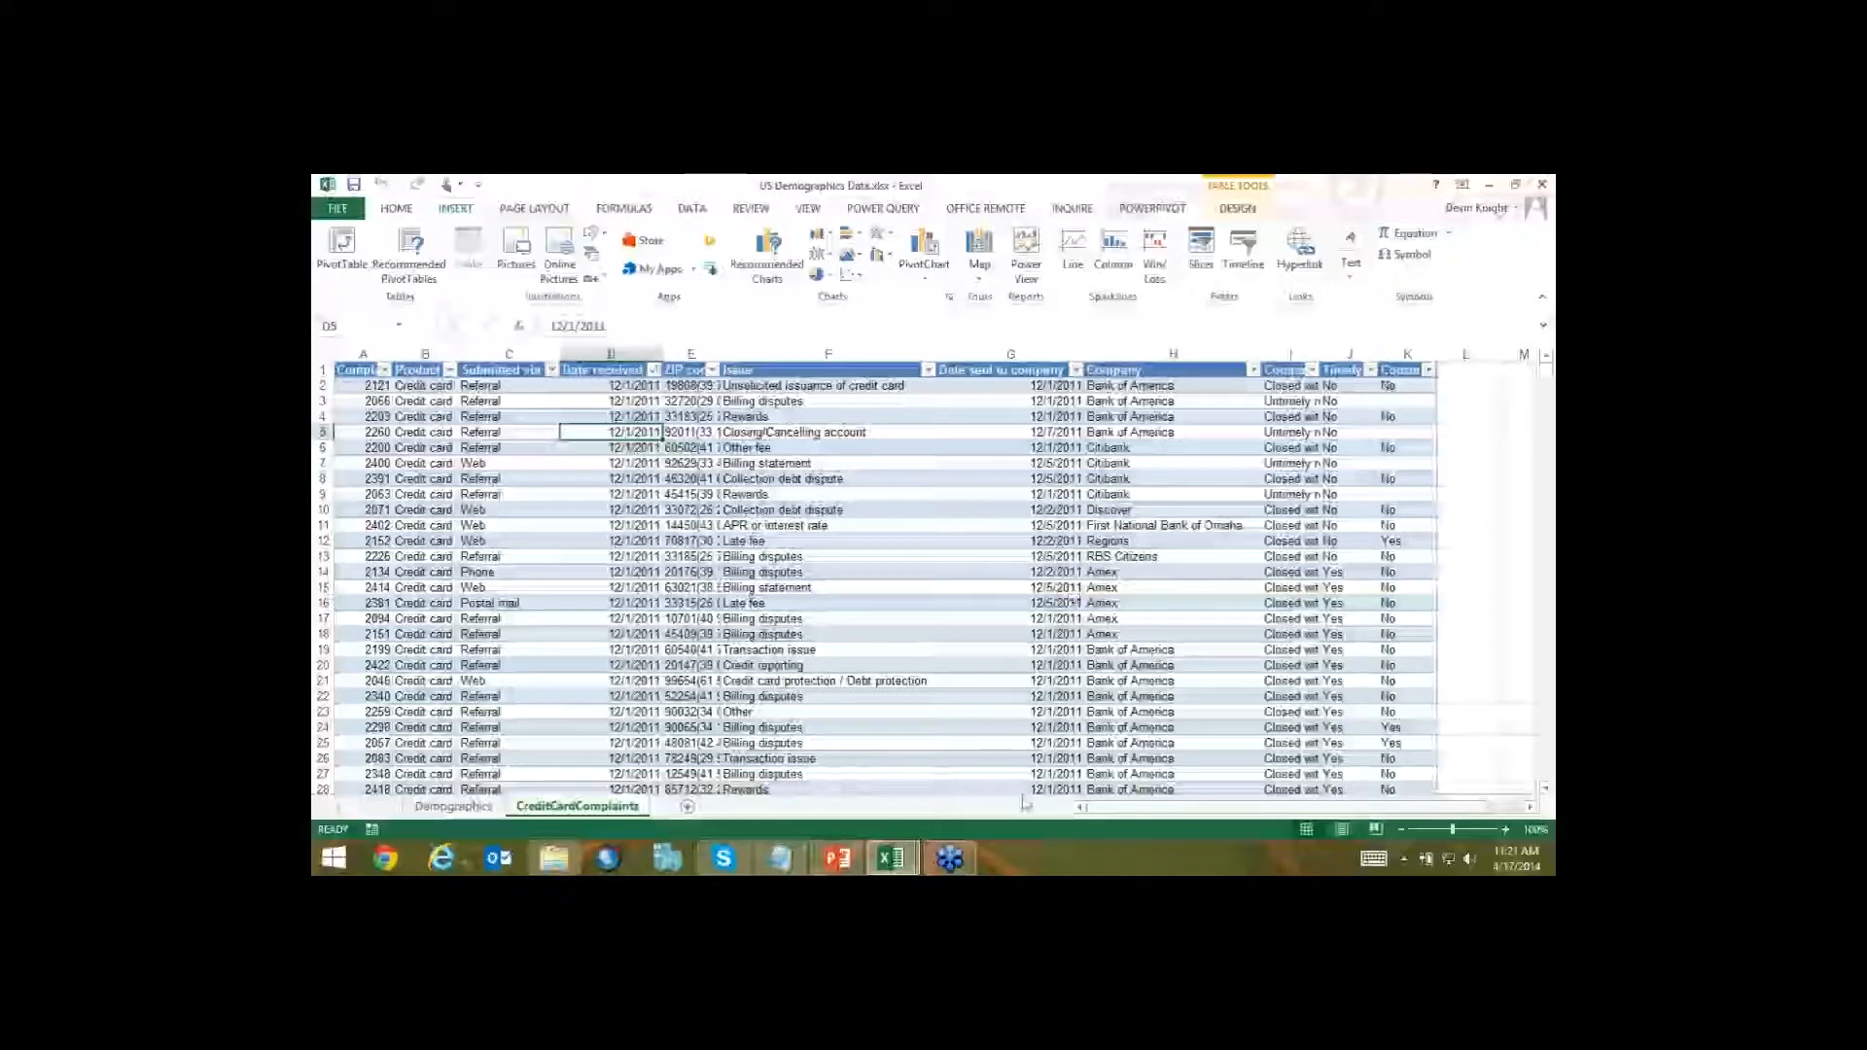
{"action": "left_click", "coordinate": [945, 864]}
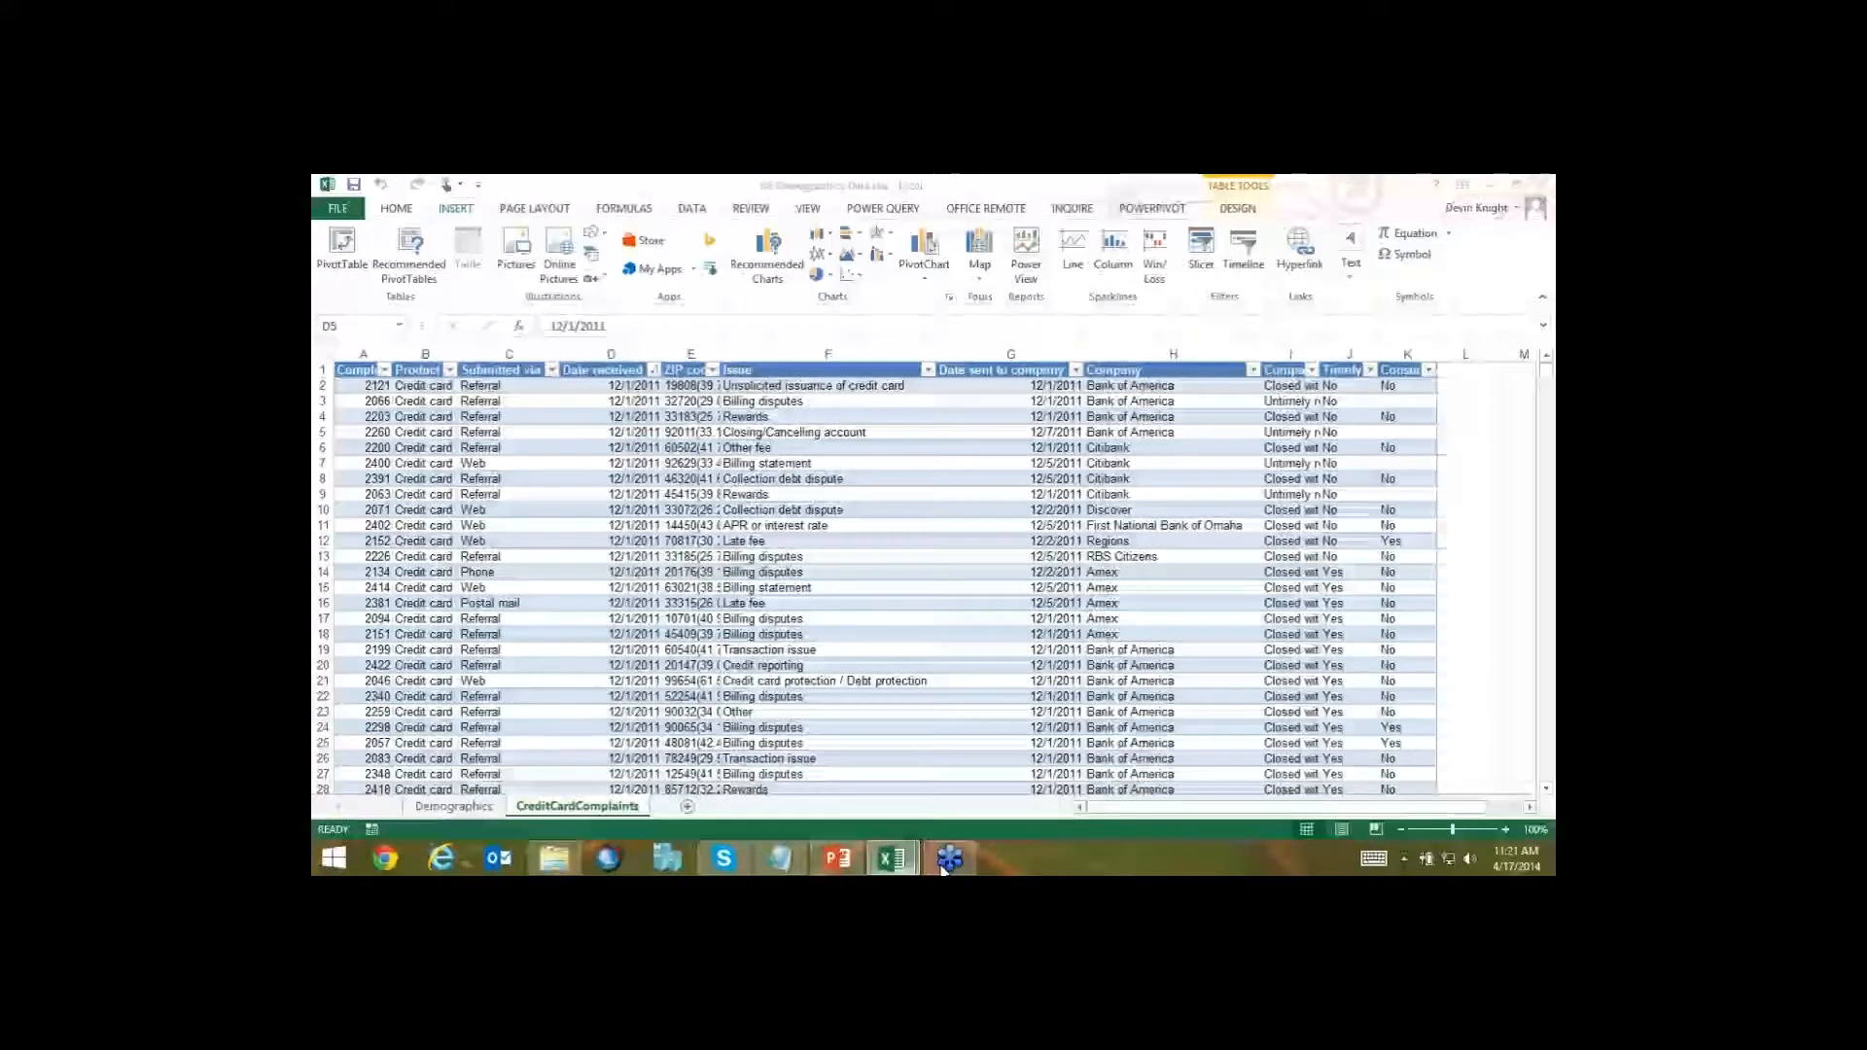
{"action": "mouse_move", "coordinate": [891, 859]}
{"action": "left_click", "coordinate": [899, 749]}
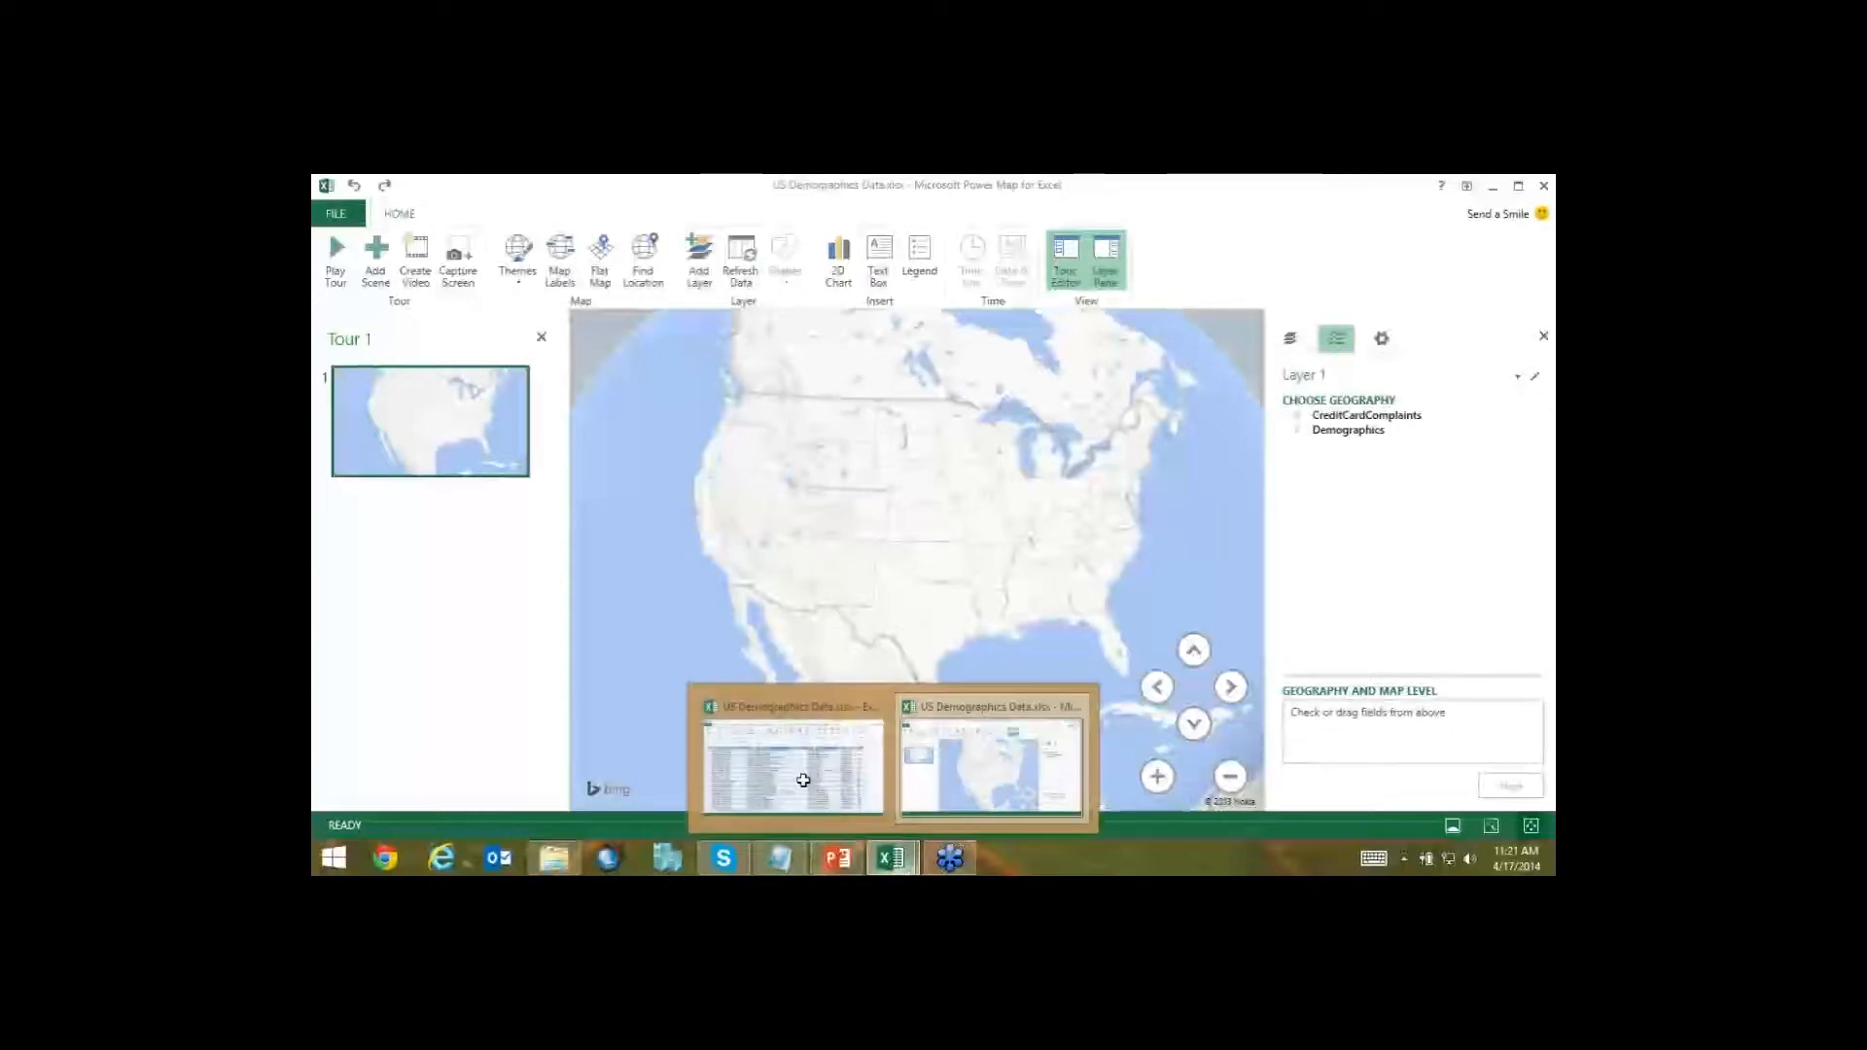
{"action": "left_click", "coordinate": [804, 775]}
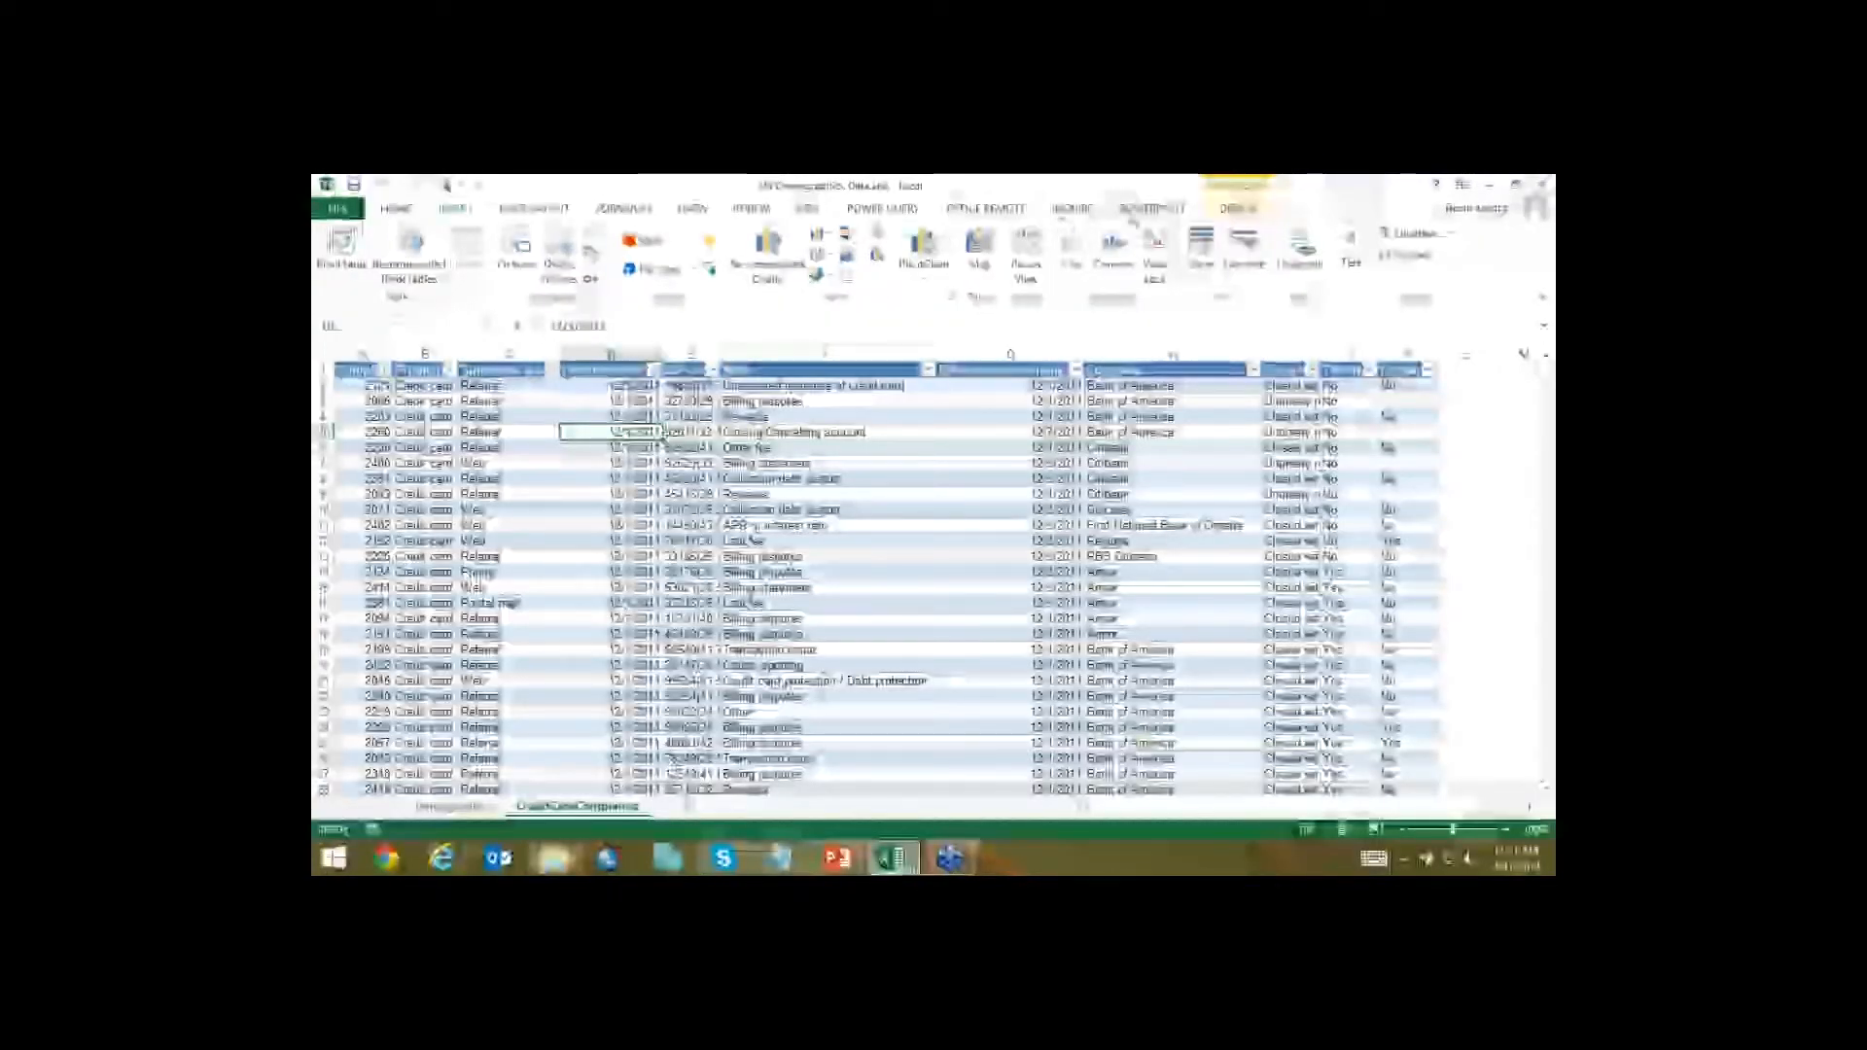
{"action": "left_click", "coordinate": [1130, 217]}
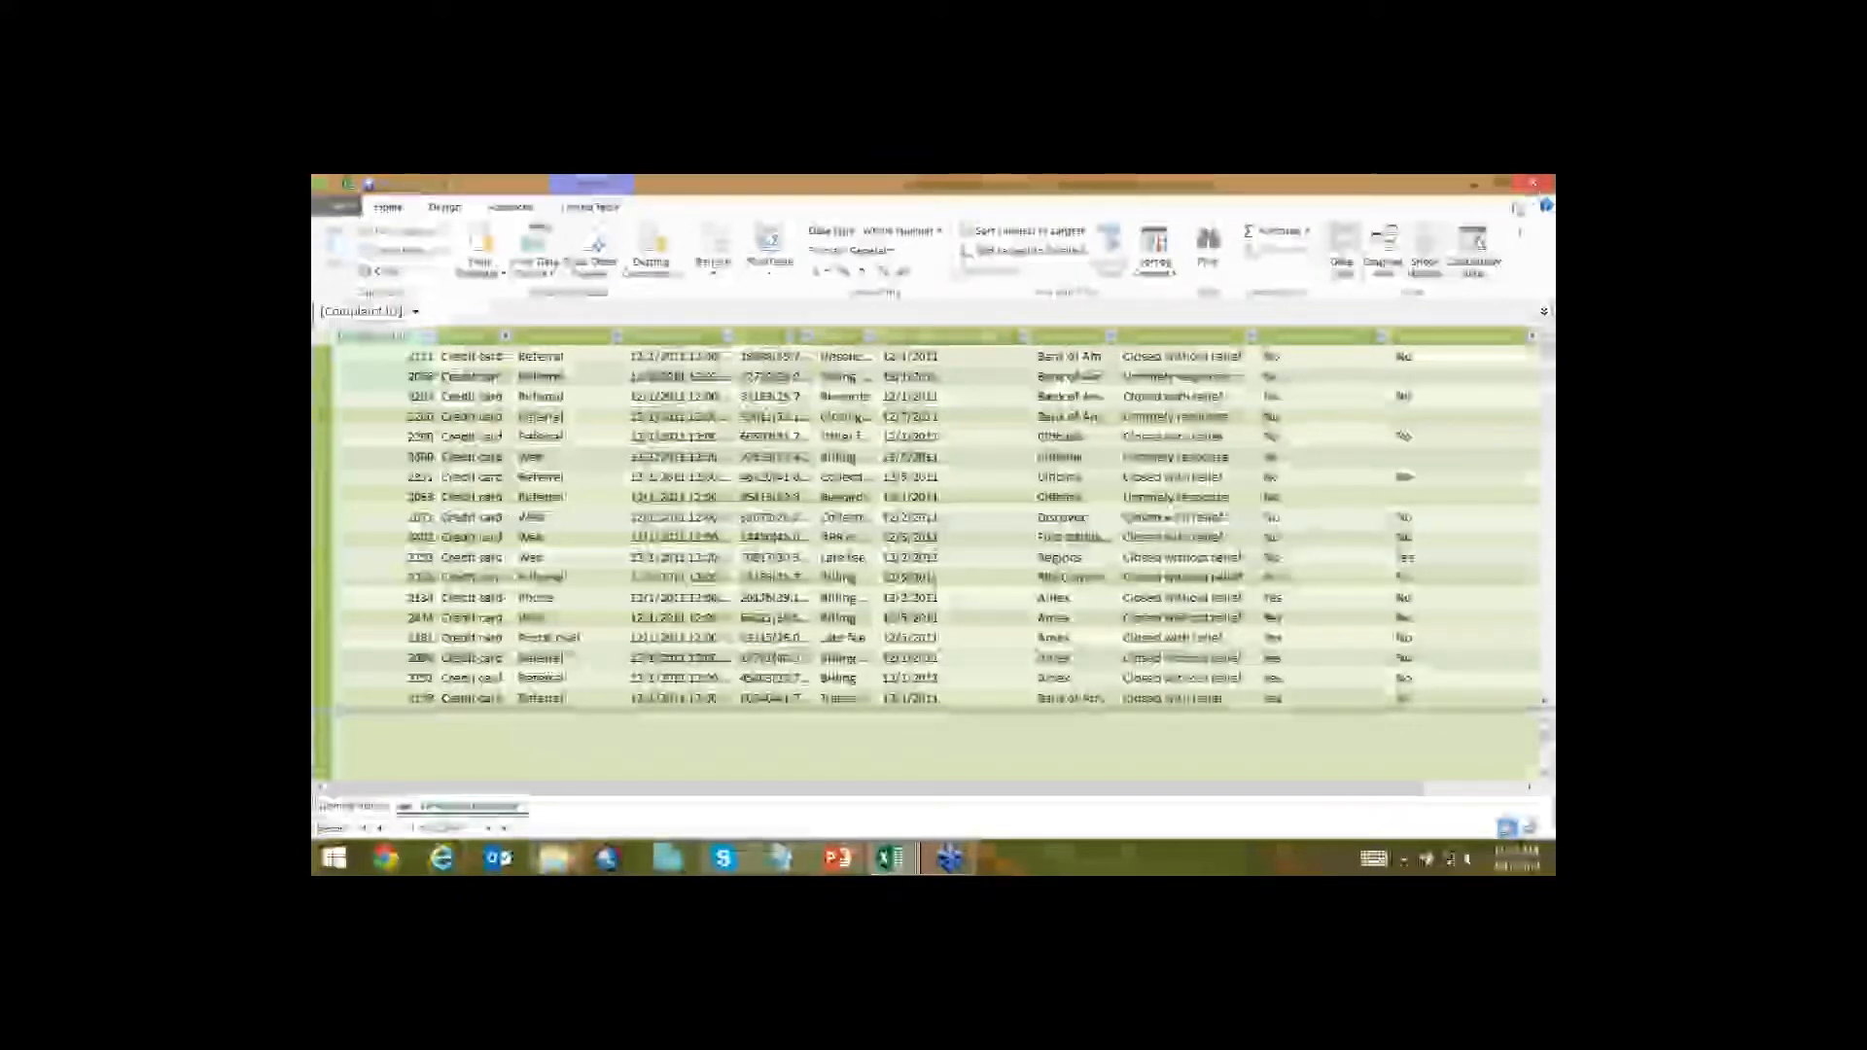
{"action": "left_click", "coordinate": [1533, 183]}
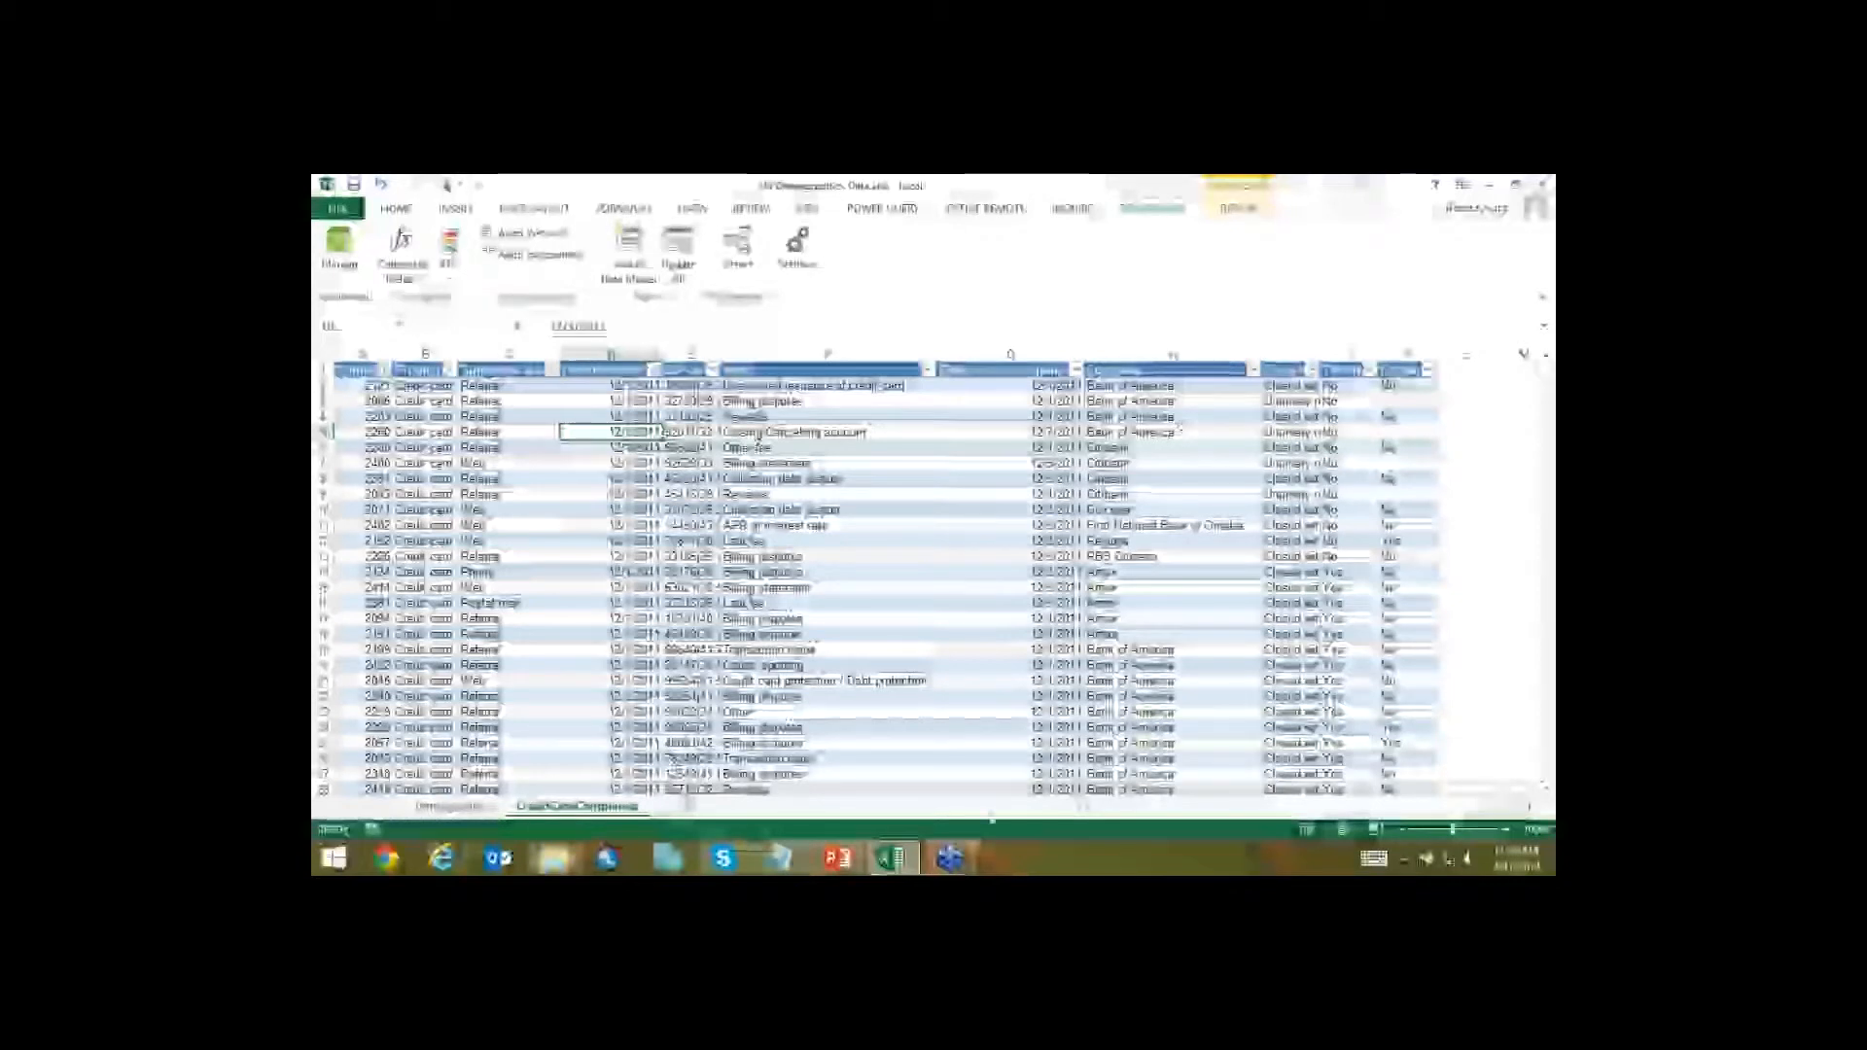
{"action": "mouse_move", "coordinate": [890, 857]}
{"action": "left_click", "coordinate": [999, 763]}
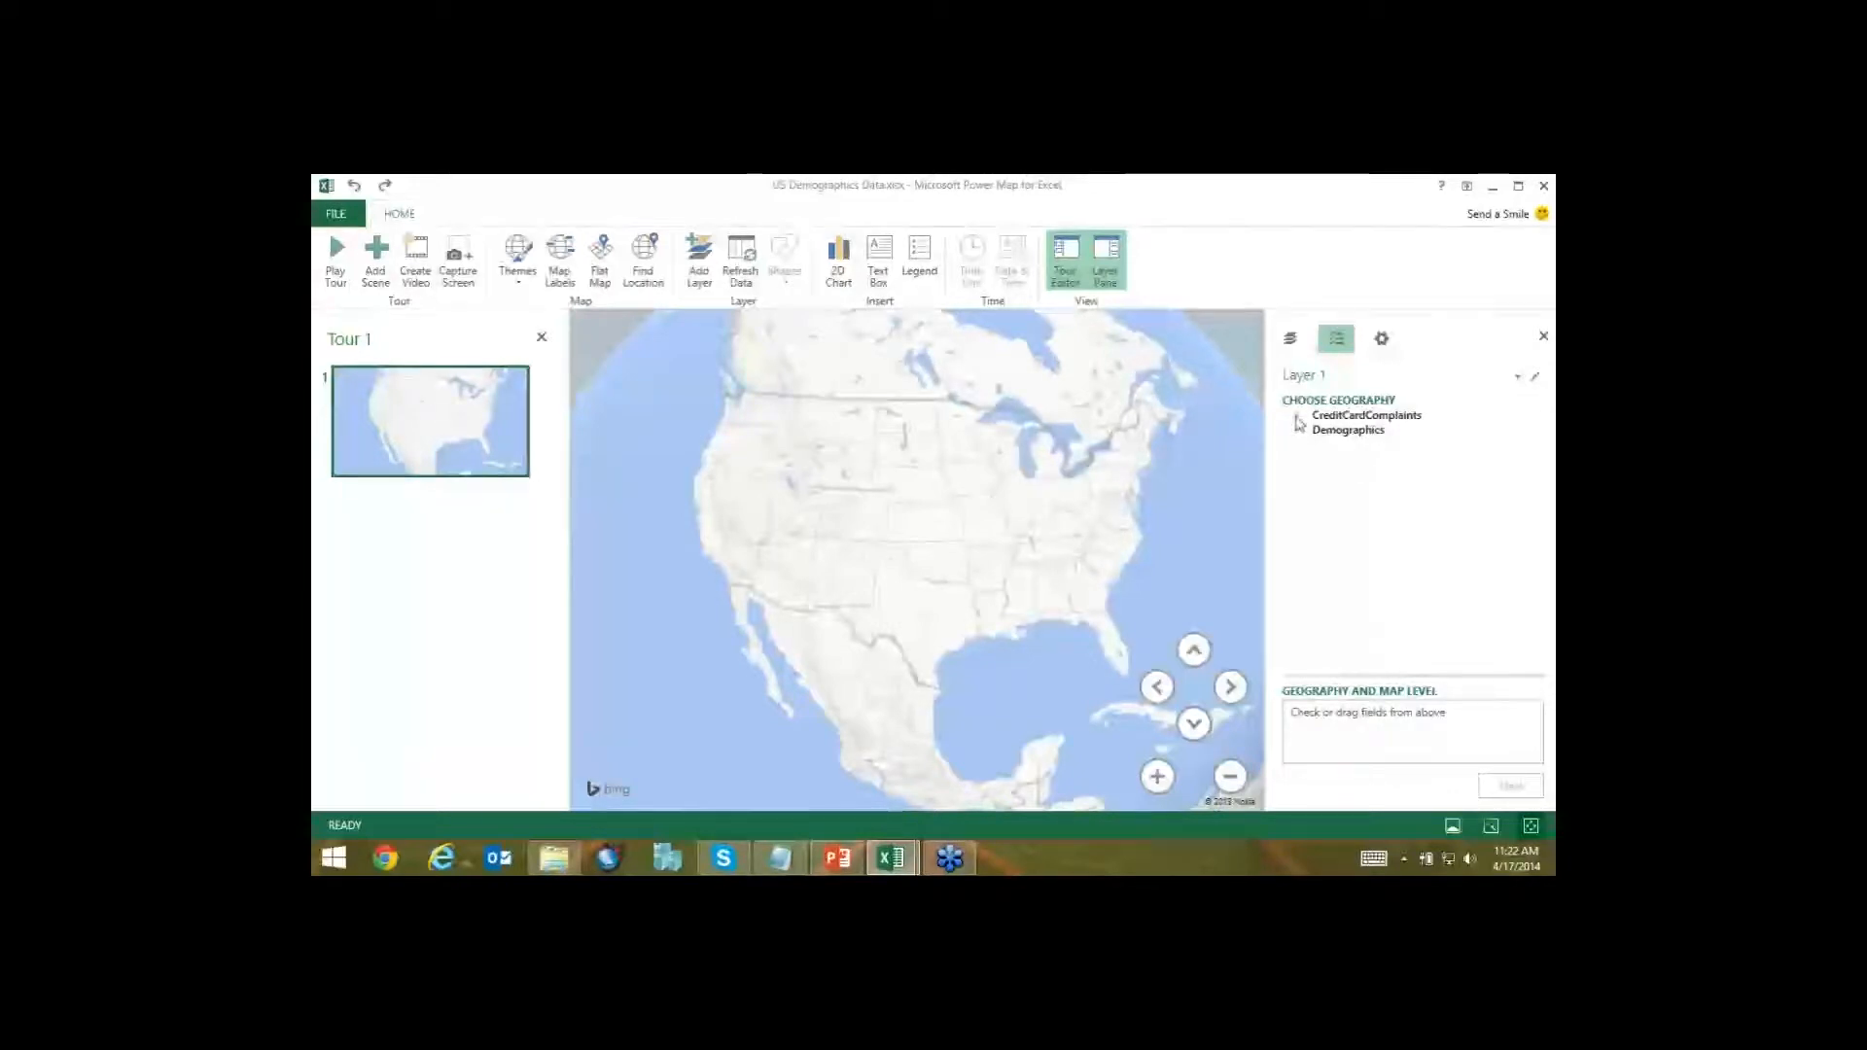
Plot the CreditCardComplaints table by its ZIP code field, trying Timely response? as an extra geography field and undoing that addition.
{"action": "left_click", "coordinate": [1366, 415]}
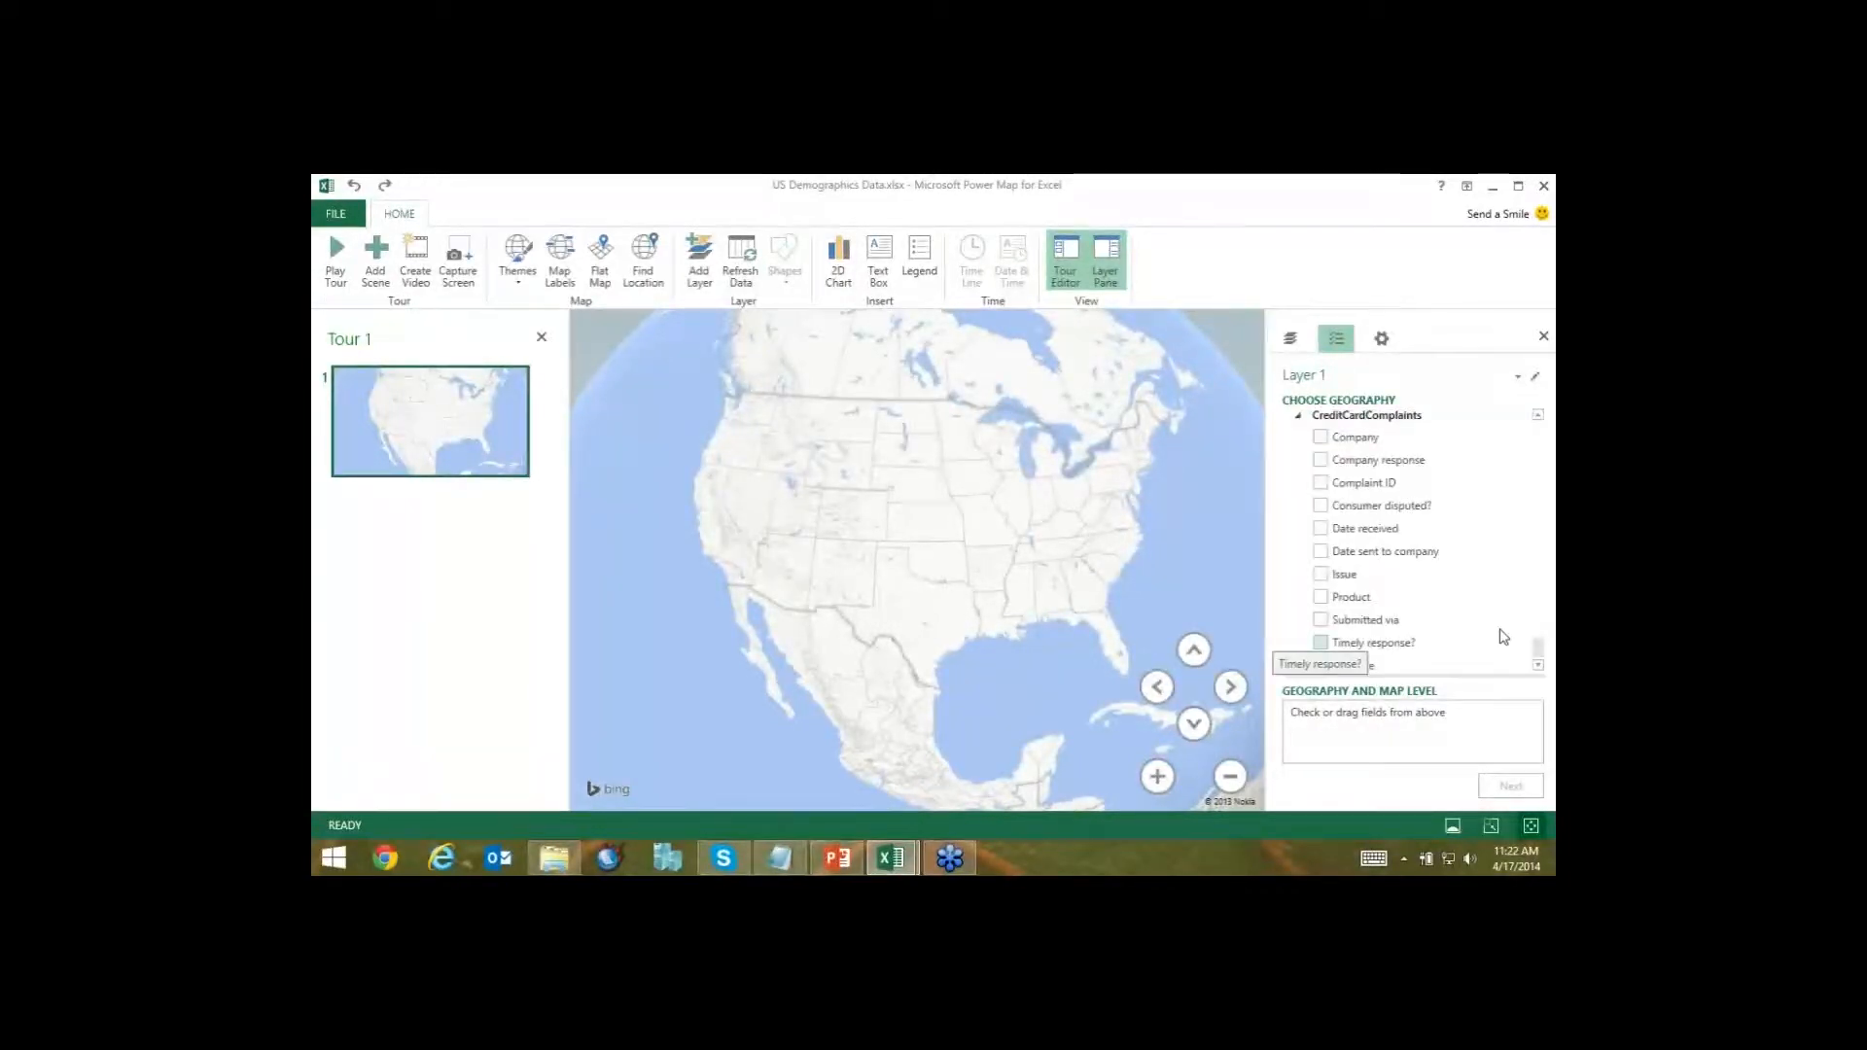
{"action": "scroll", "coordinate": [1477, 643], "scroll_direction": "down", "scroll_amount": 1}
{"action": "left_click", "coordinate": [1320, 641]}
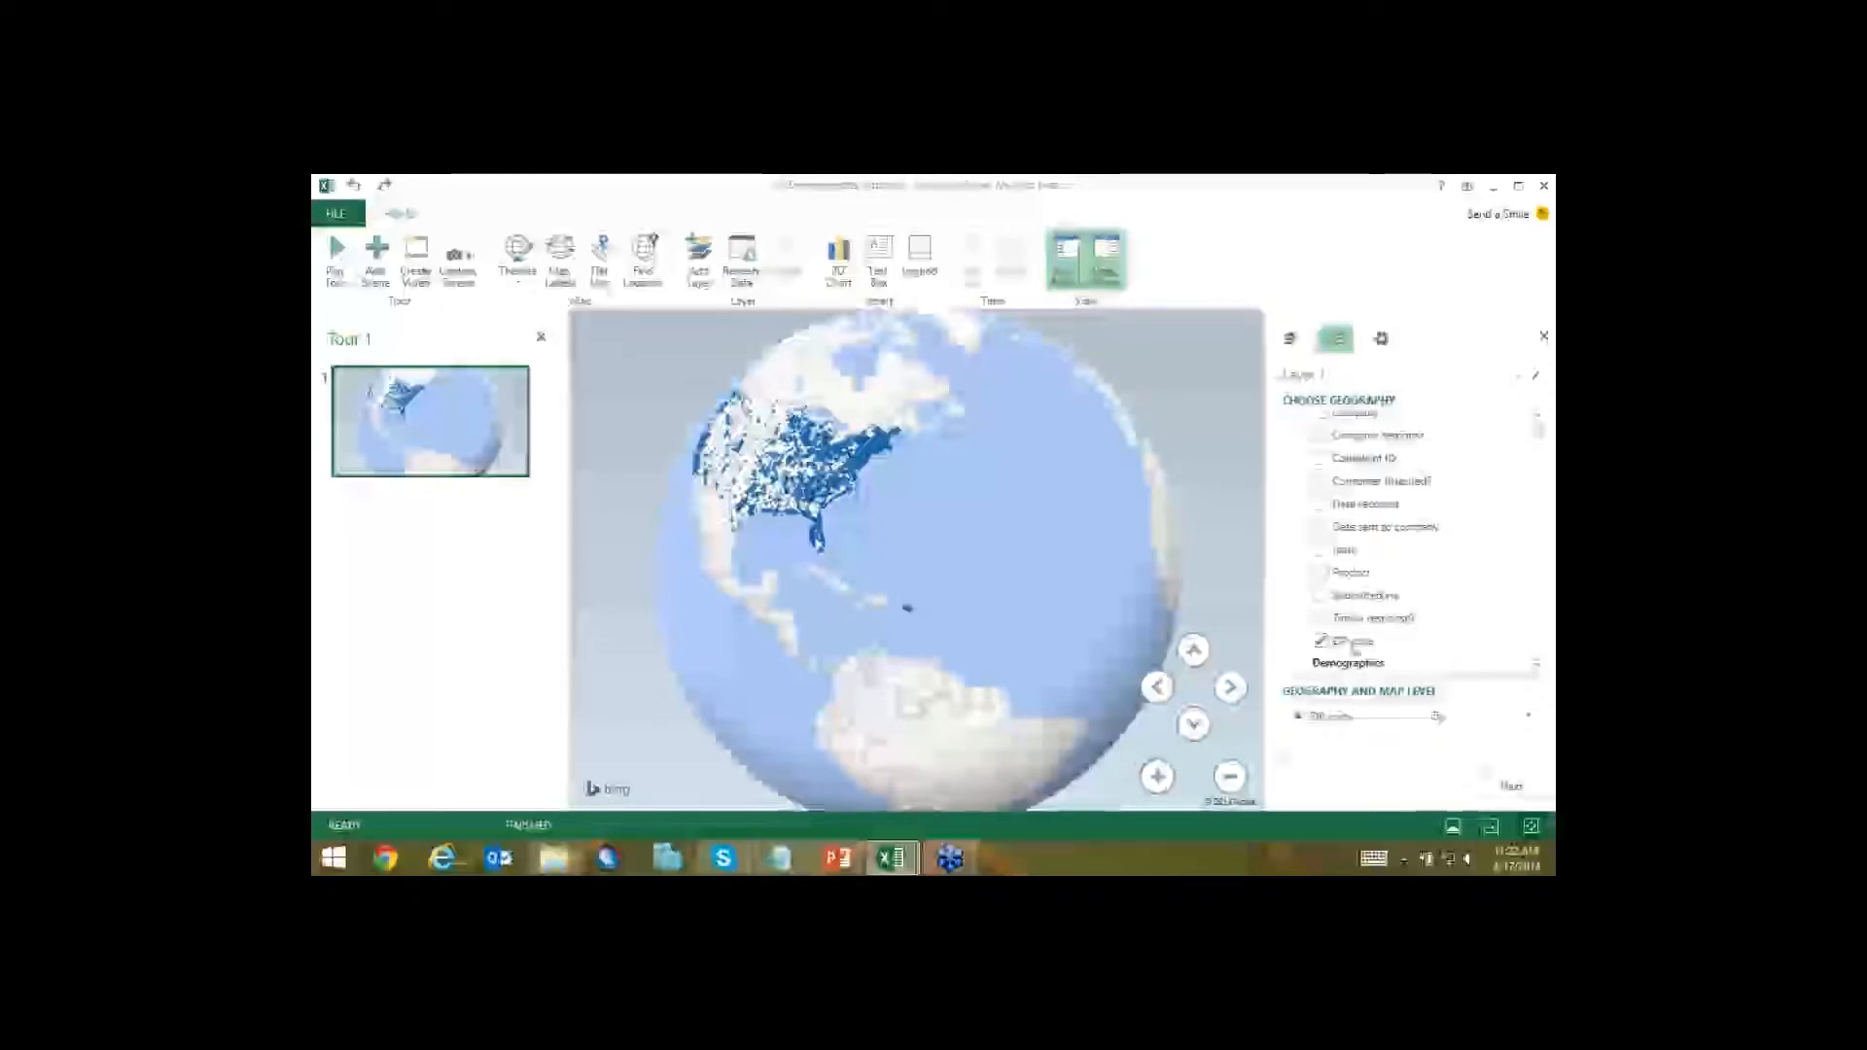
{"action": "left_click", "coordinate": [1320, 617]}
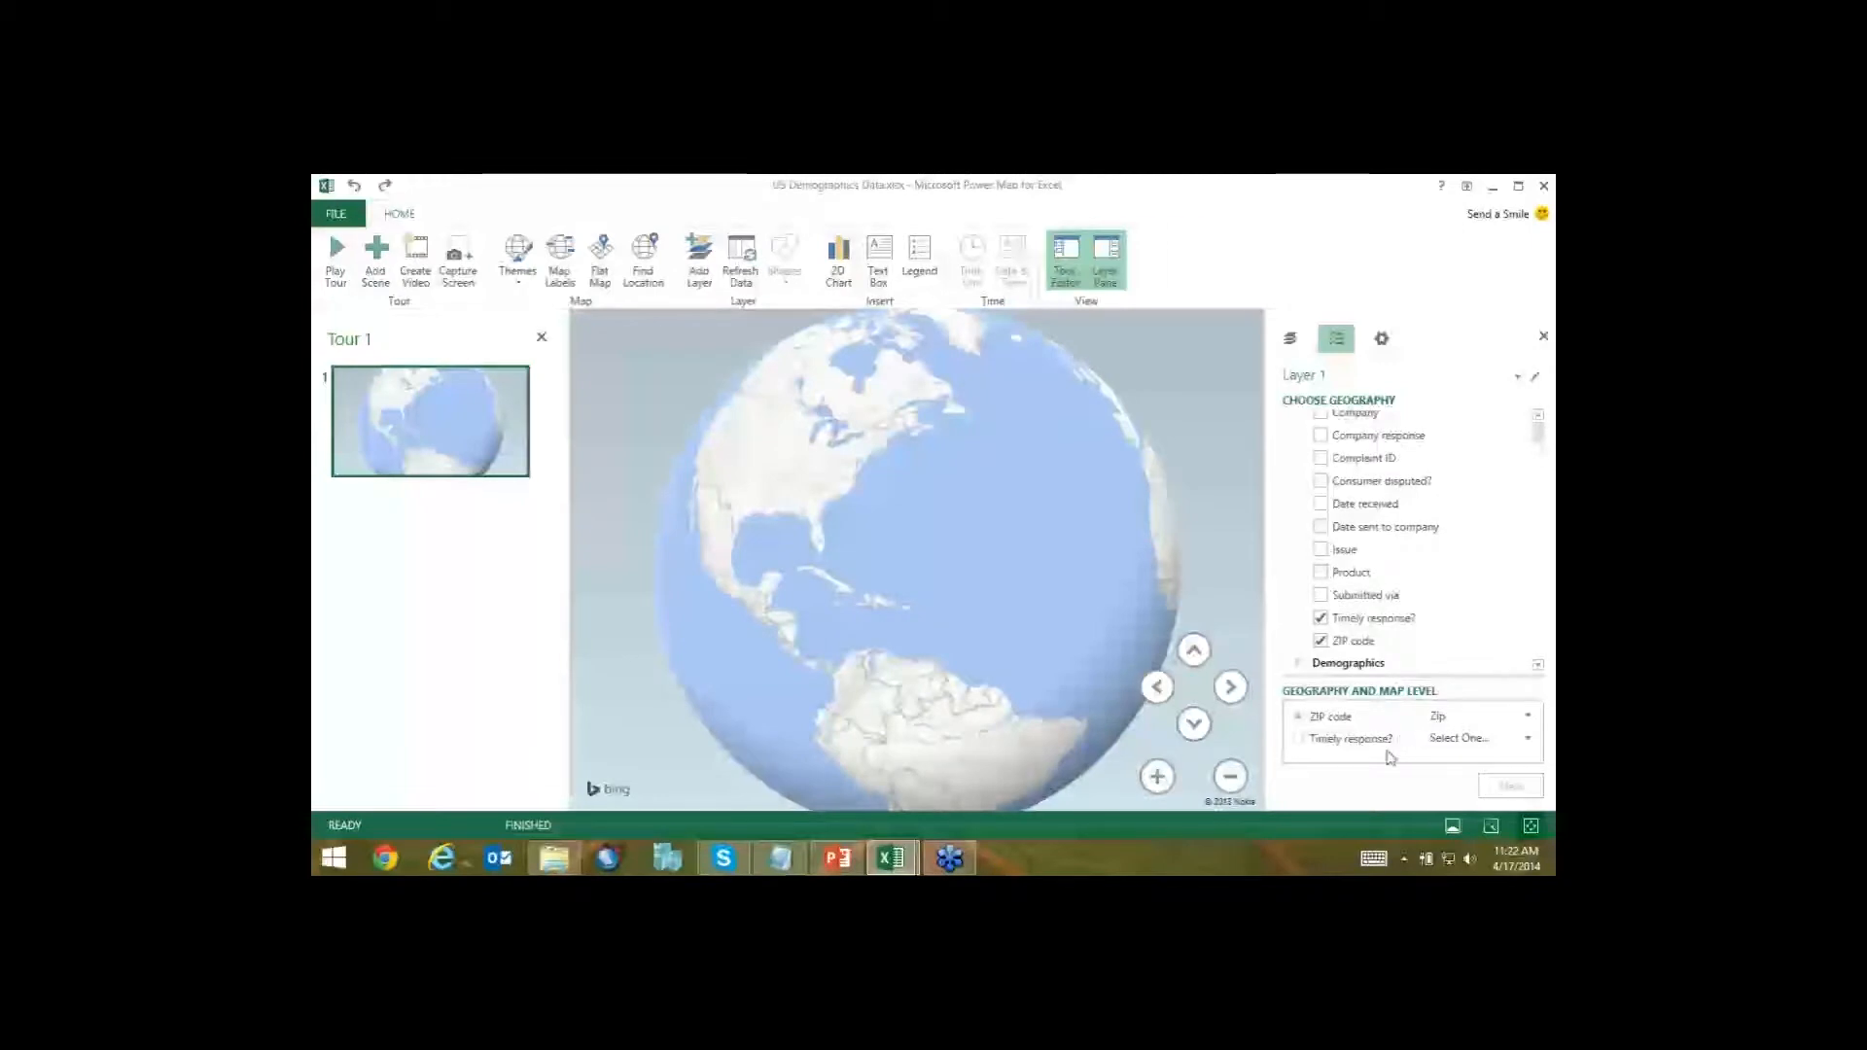
{"action": "key", "text": "ctrl+z"}
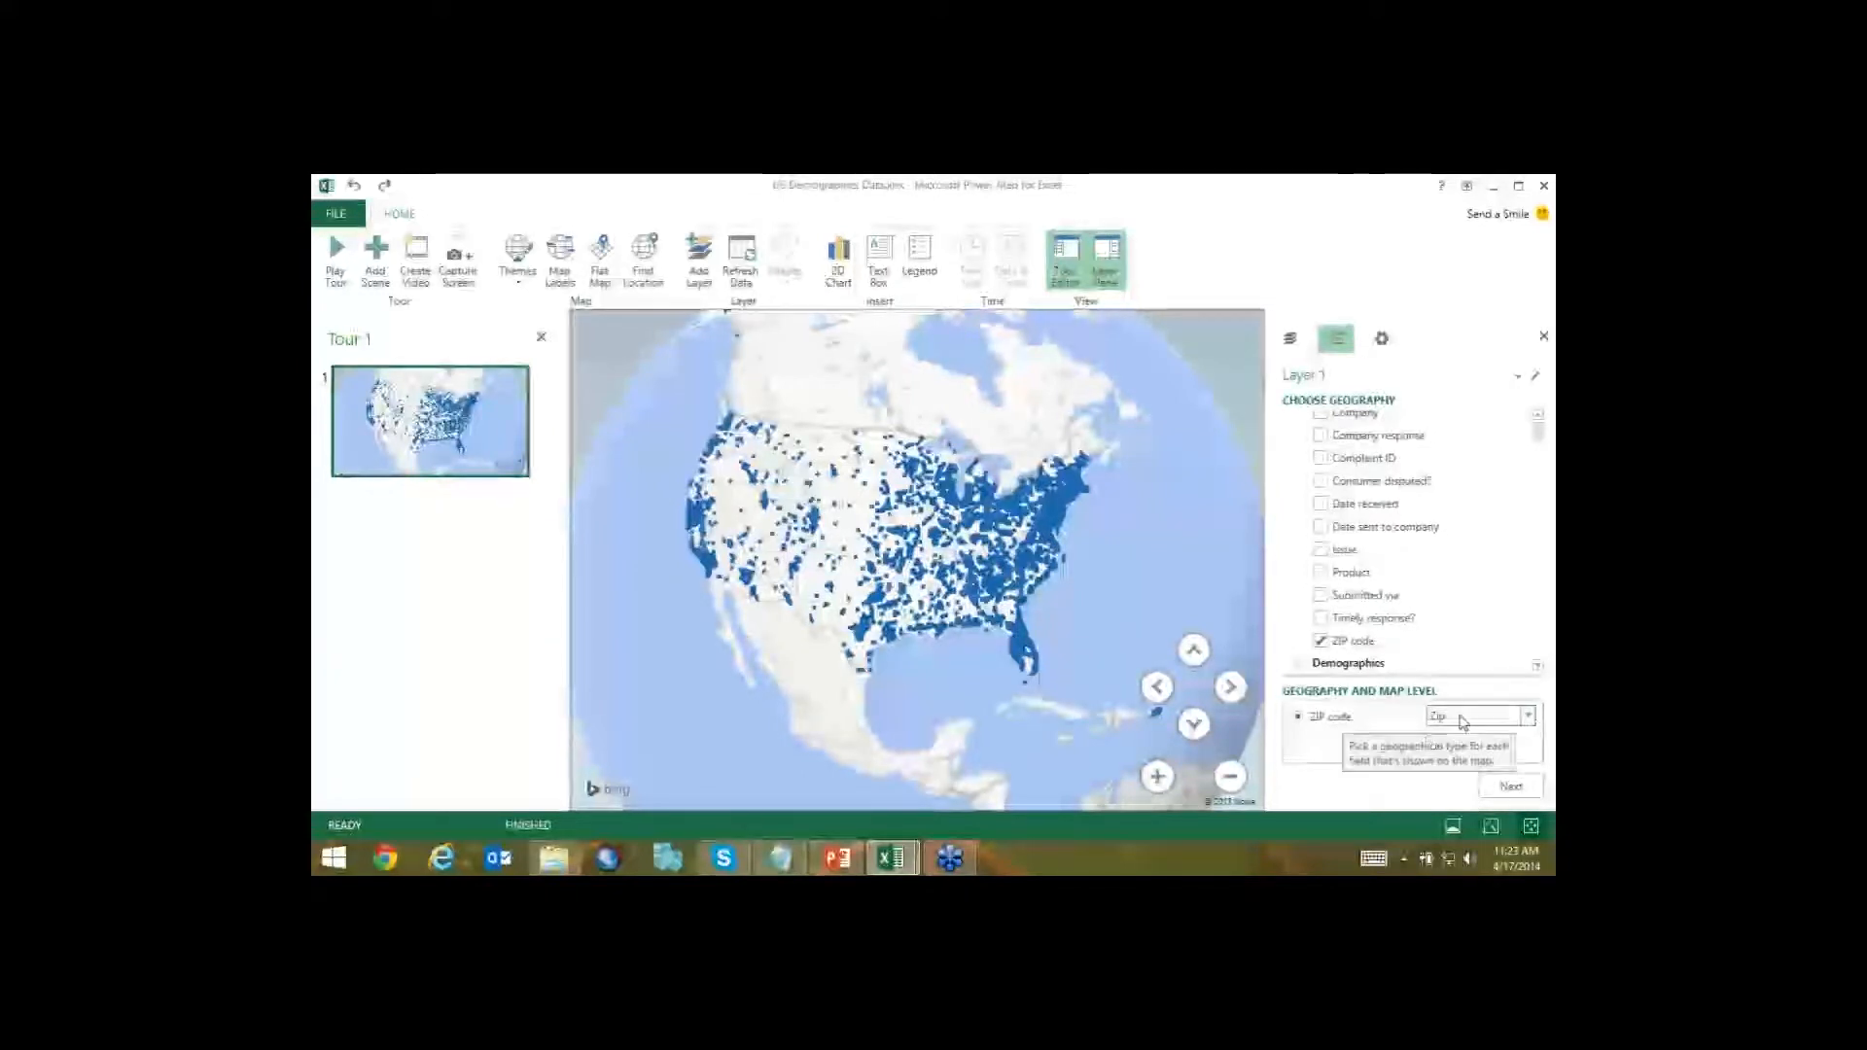
Keep Zip as the geography type of the ZIP code field and continue to the layer's data settings.
{"action": "left_click", "coordinate": [1458, 719]}
{"action": "left_click", "coordinate": [1473, 729]}
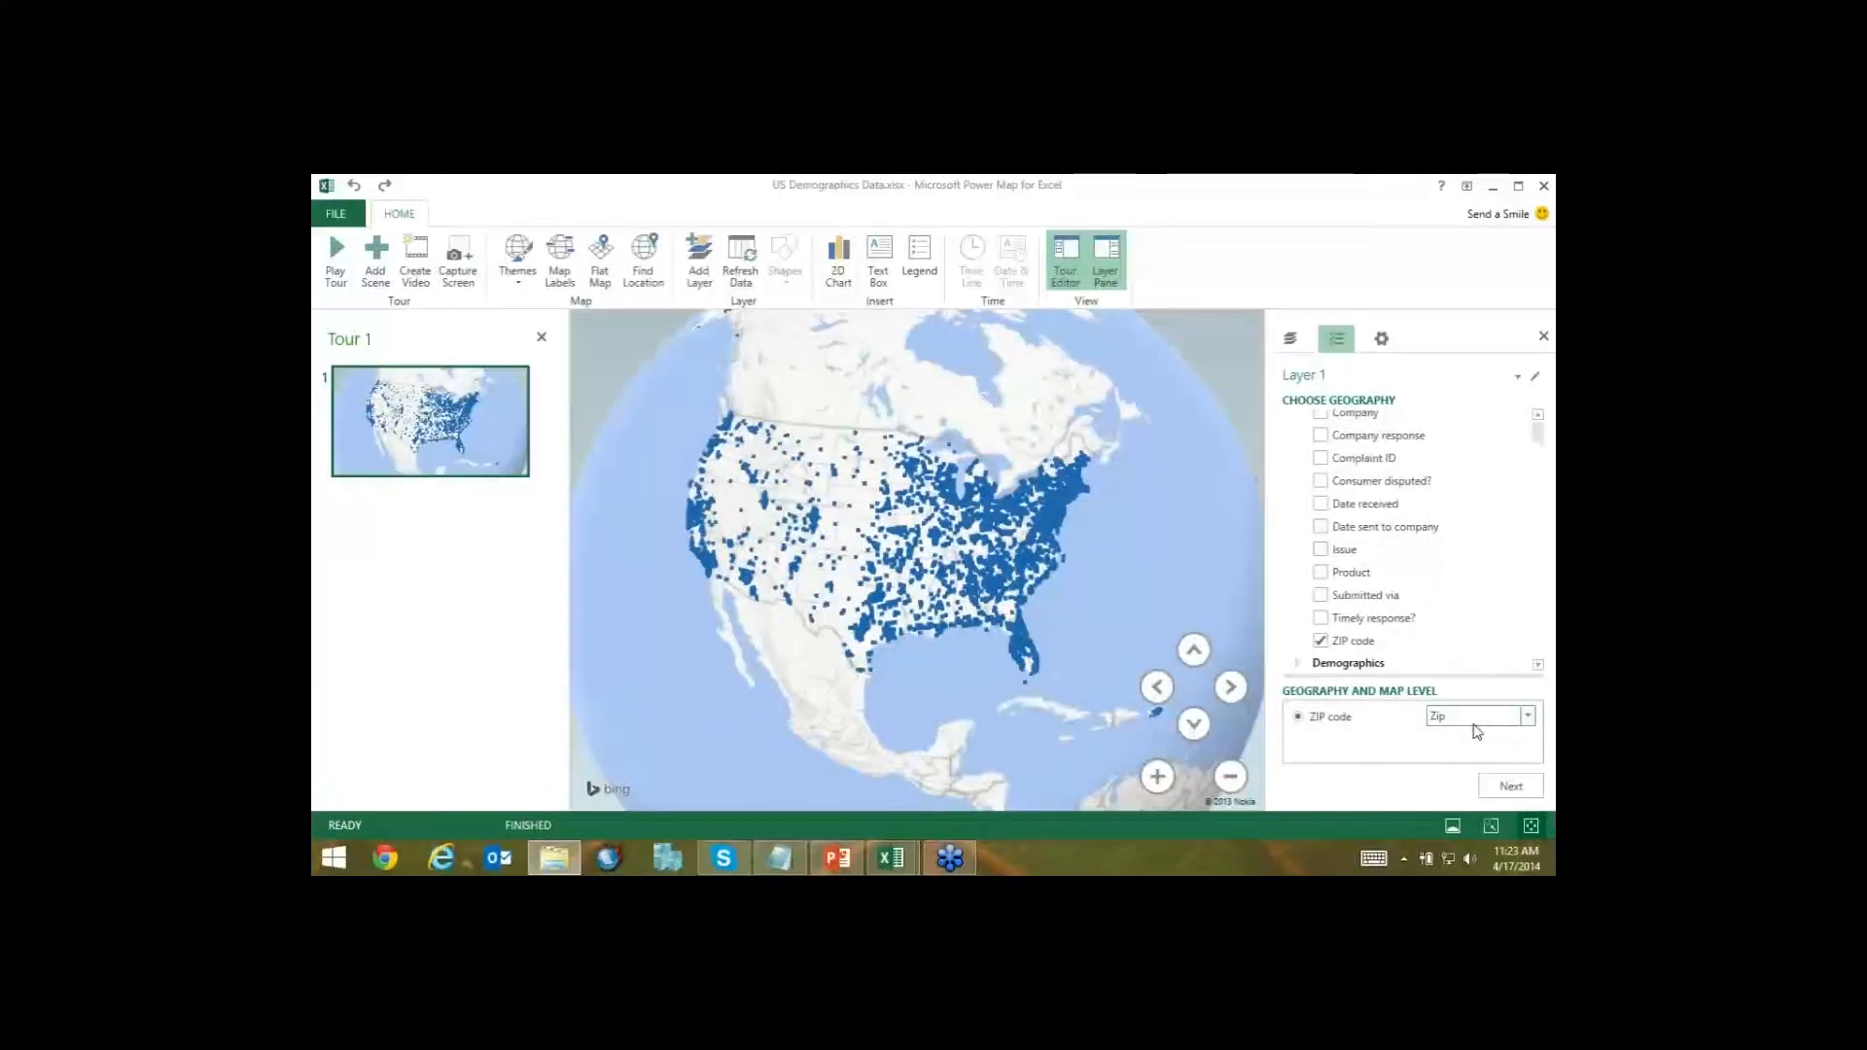
{"action": "left_click", "coordinate": [1483, 723]}
{"action": "left_click", "coordinate": [1482, 722]}
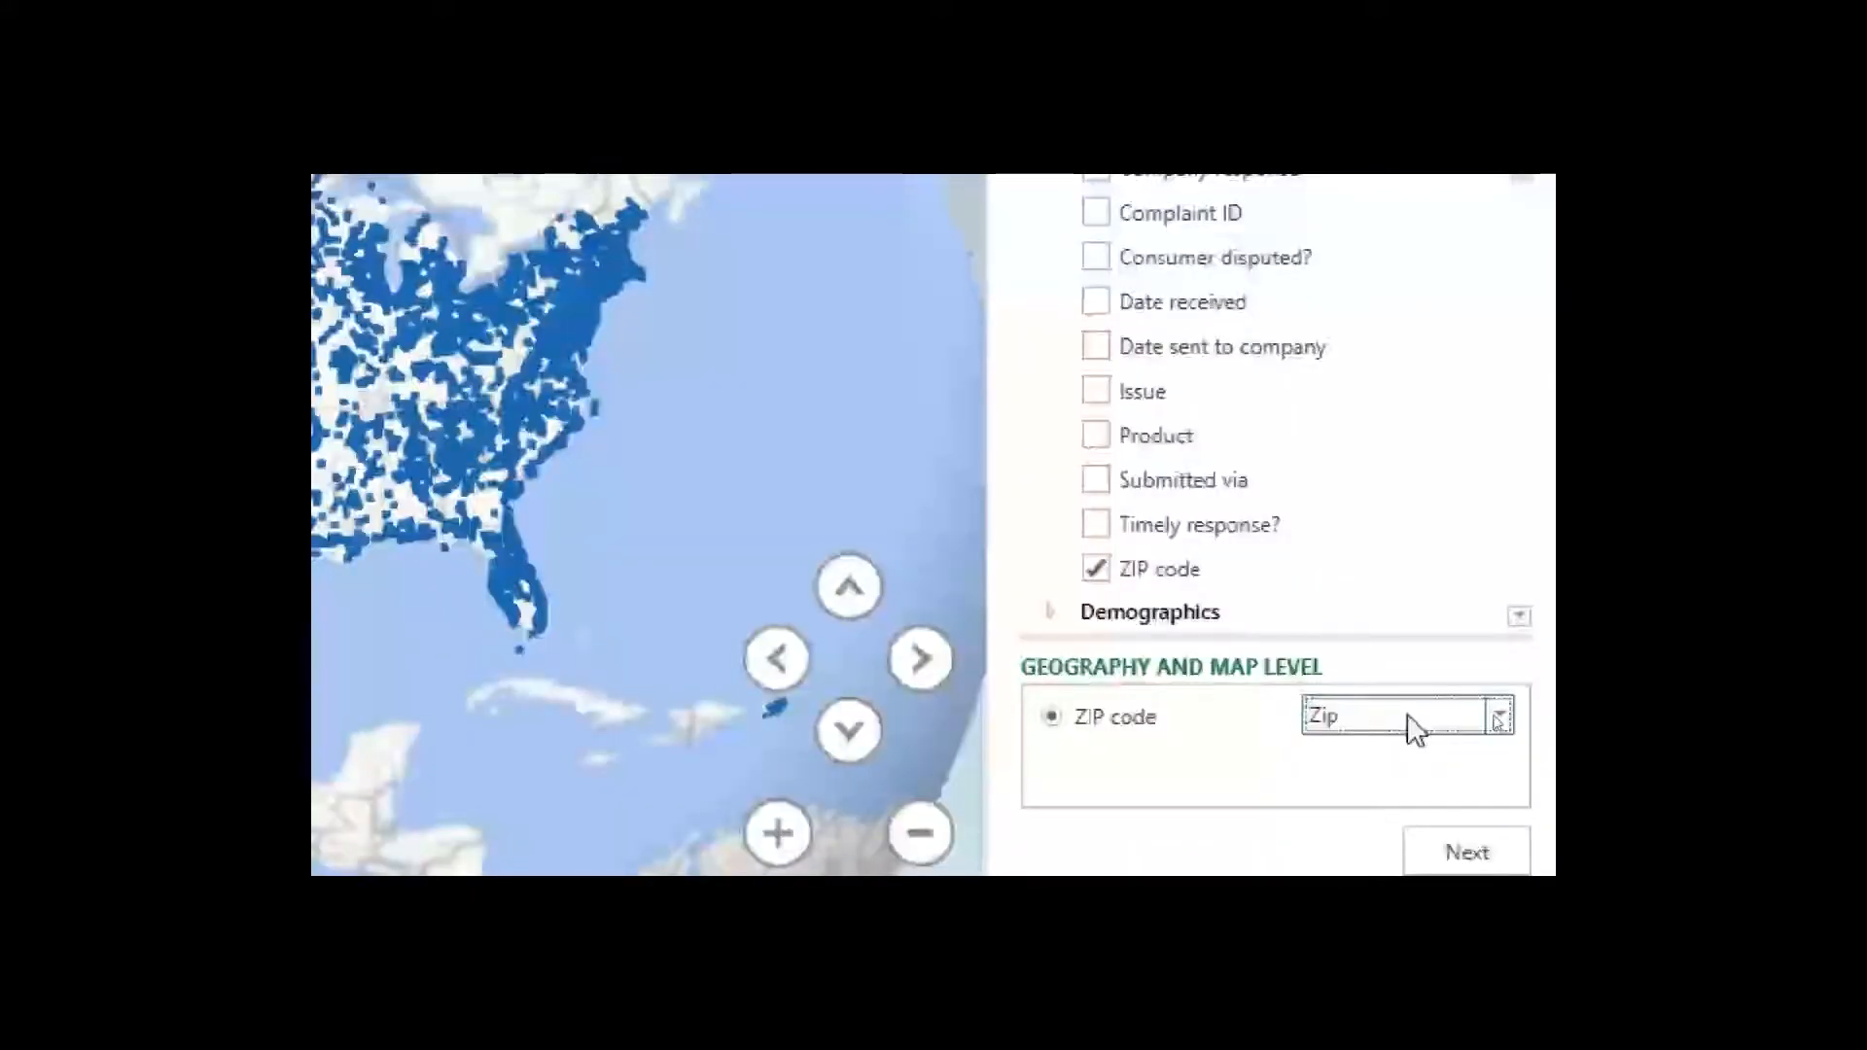
{"action": "left_click", "coordinate": [1415, 727]}
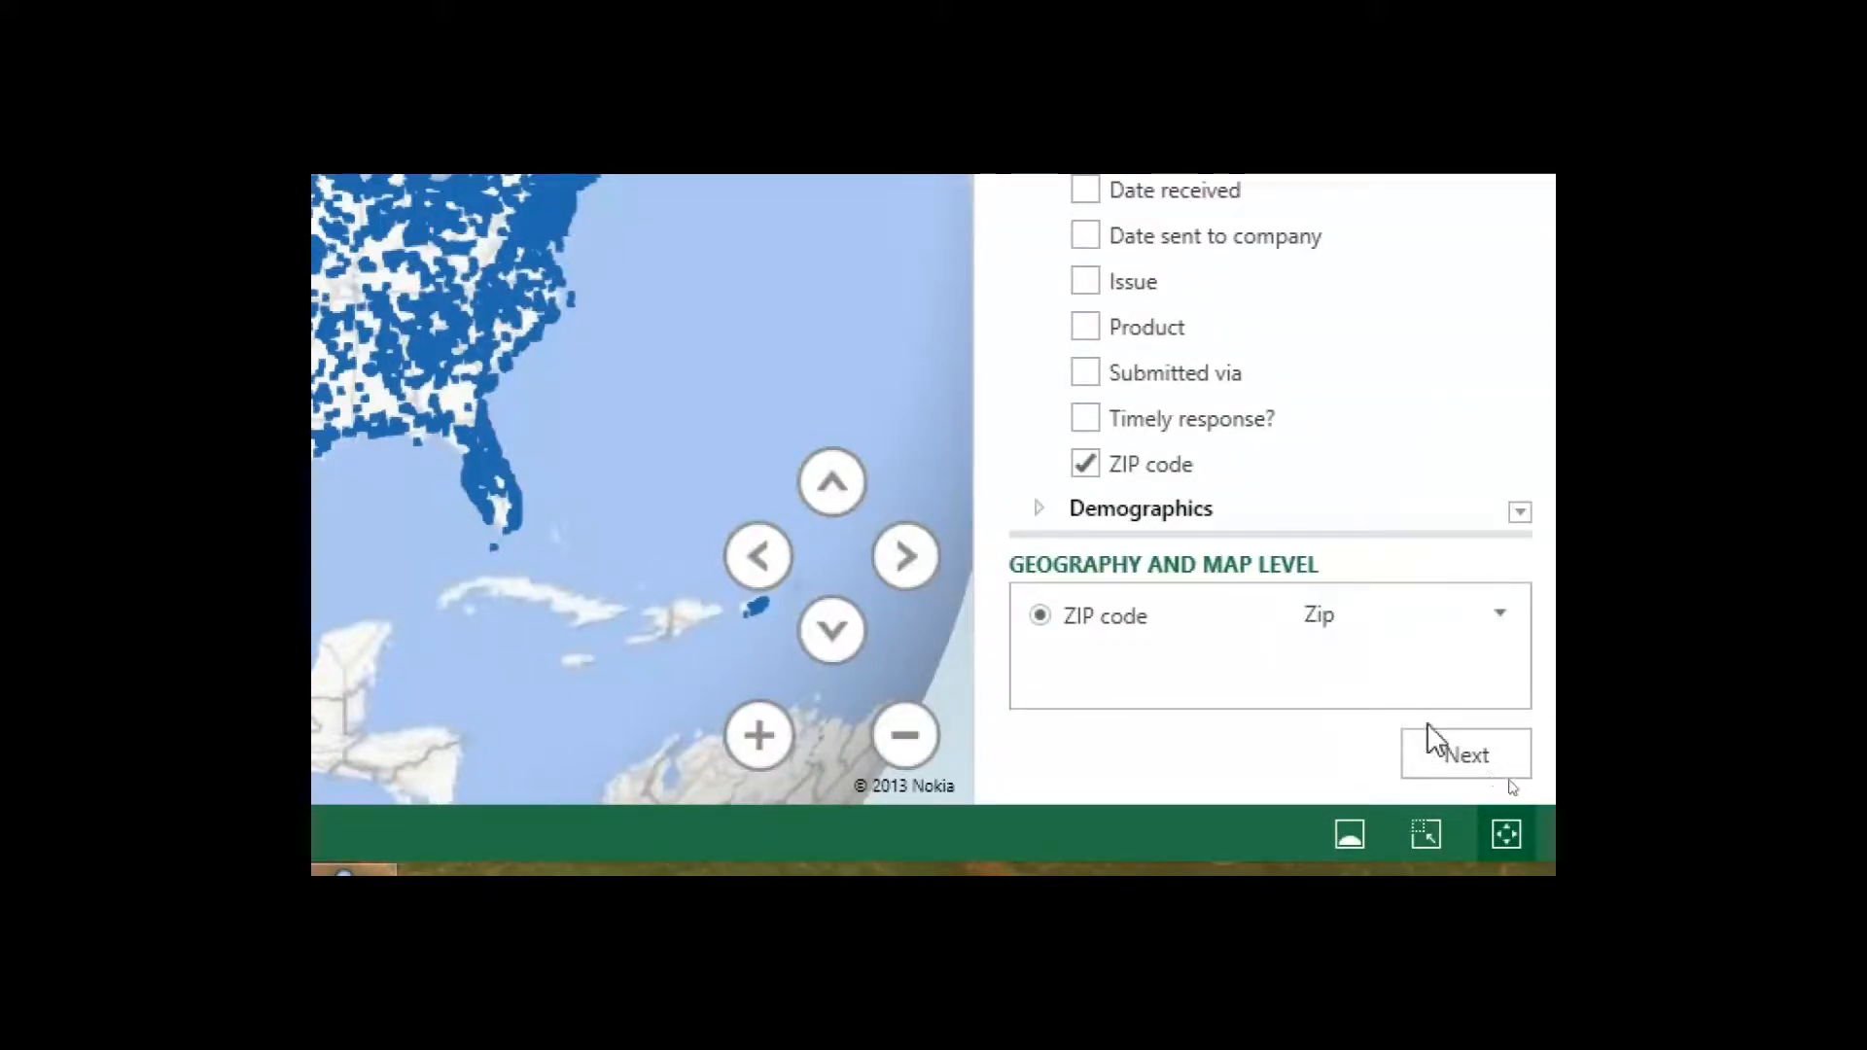
{"action": "left_click", "coordinate": [1465, 755]}
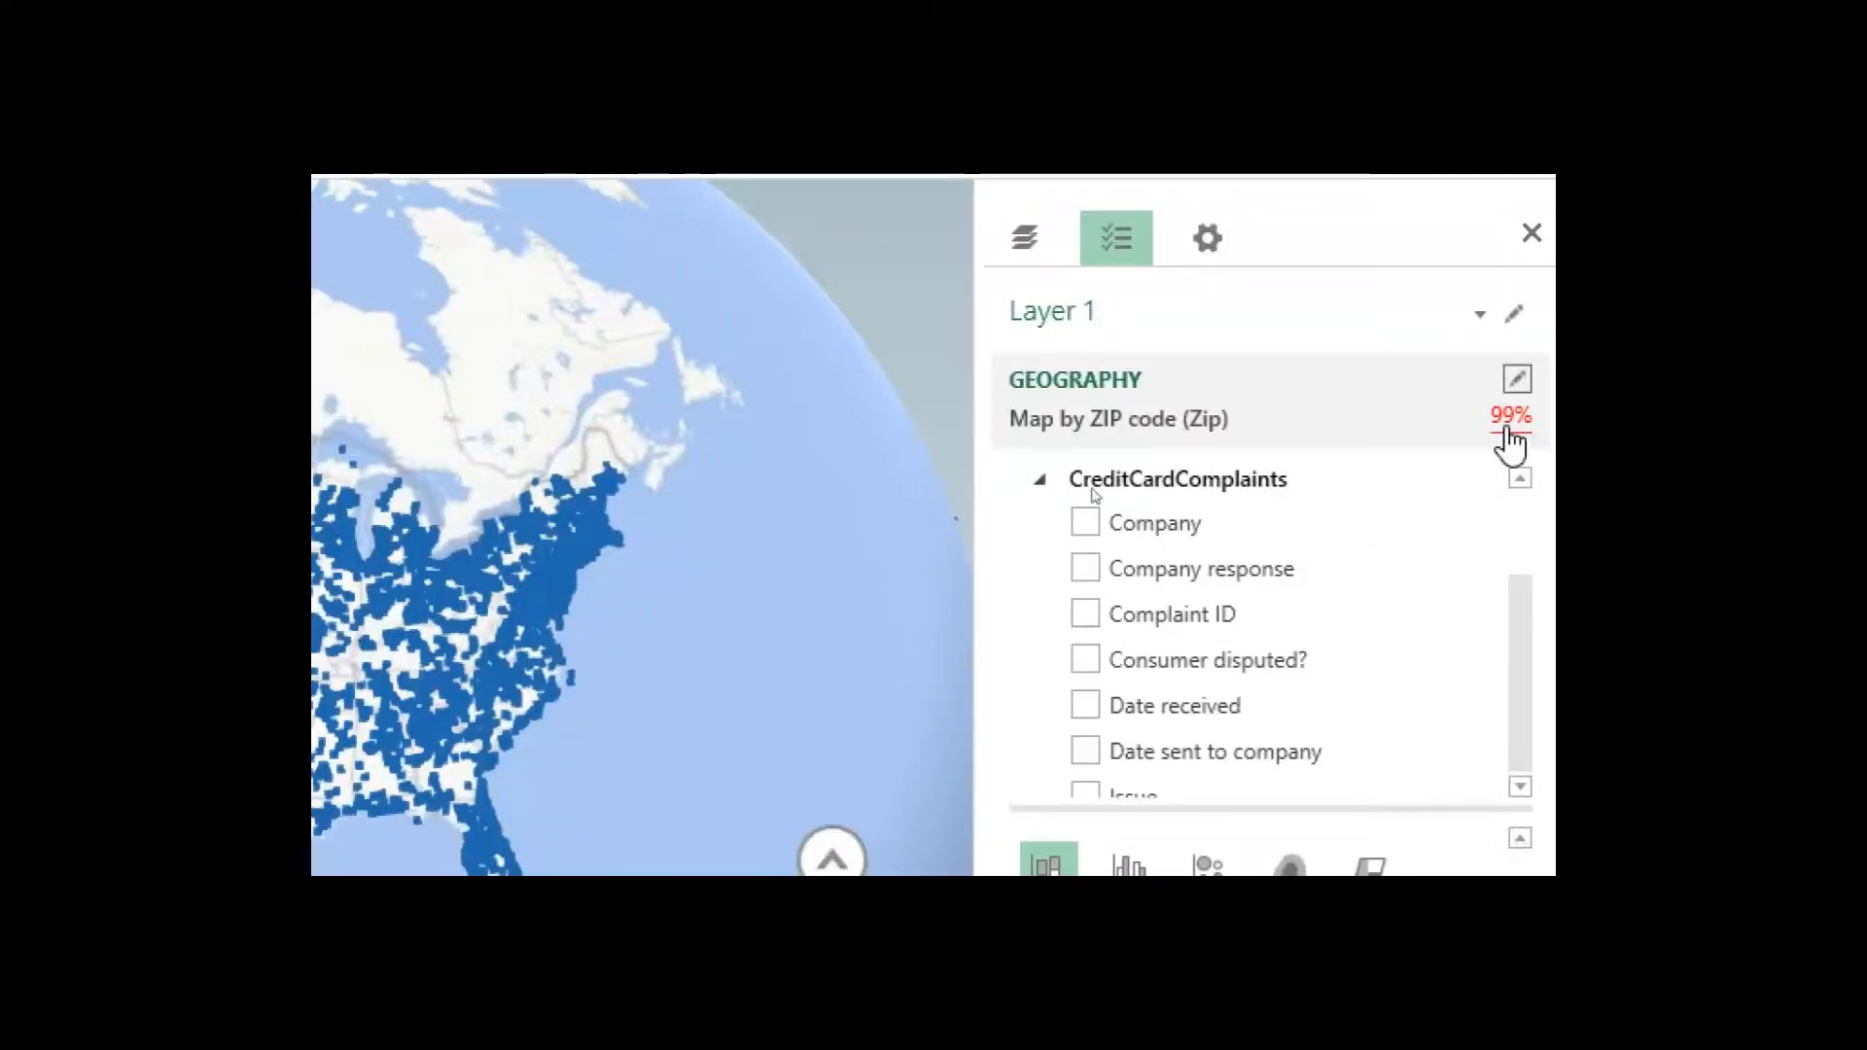
Open the mapping confidence report for Layer 1 and examine the ZIP codes with unresolved or uncertain locations.
{"action": "left_click", "coordinate": [1510, 418]}
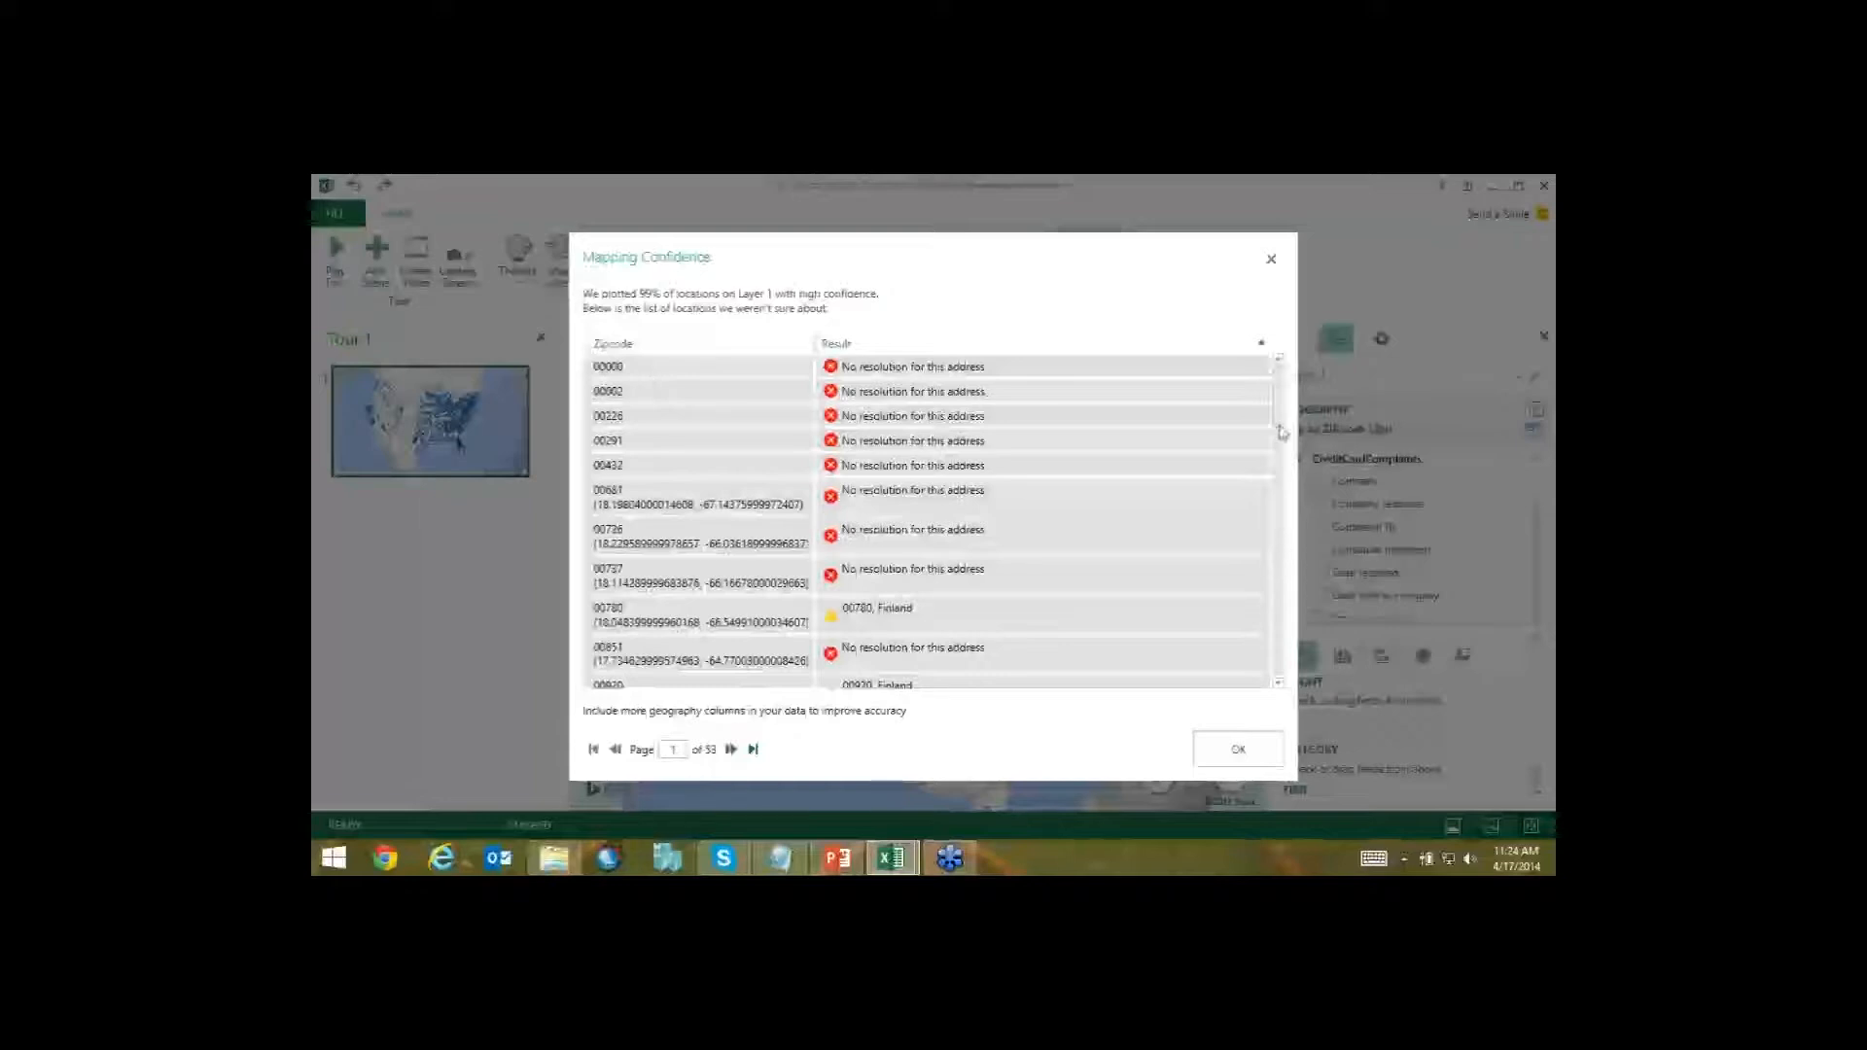
{"action": "scroll", "coordinate": [1277, 416], "scroll_direction": "down", "scroll_amount": 3}
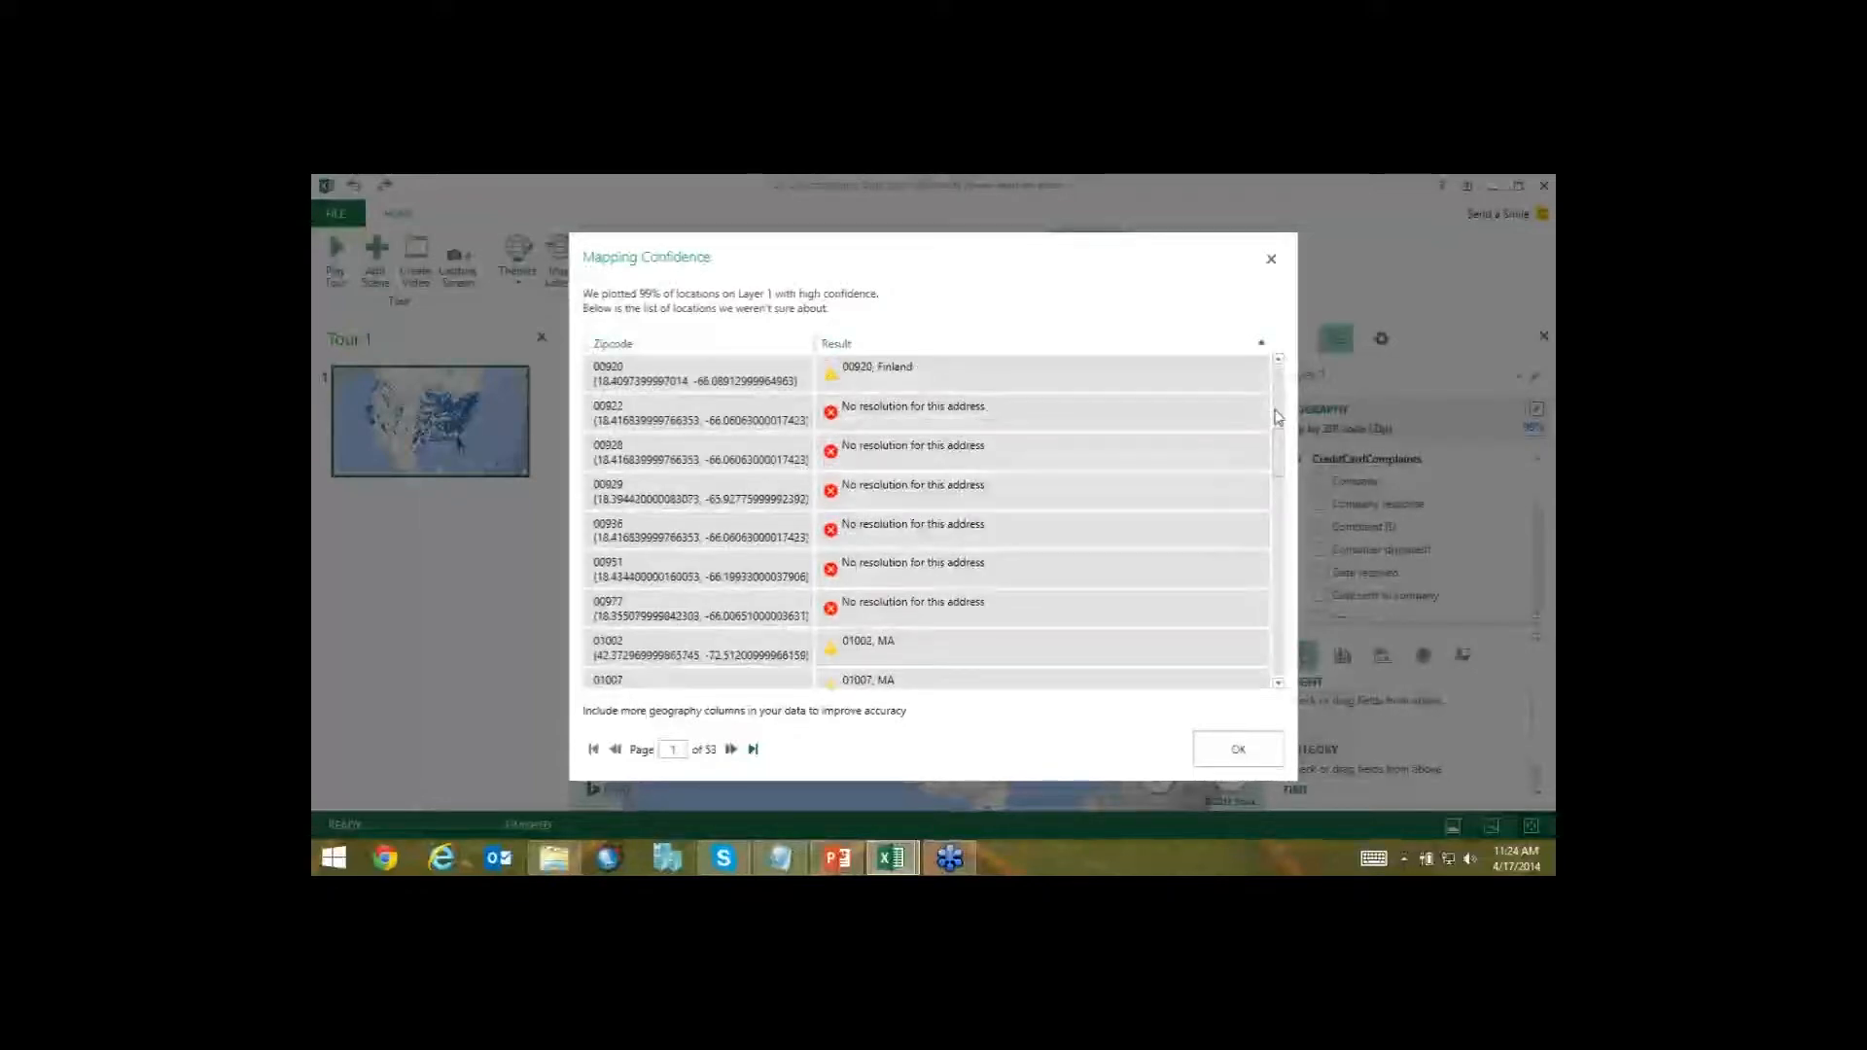
{"action": "scroll", "coordinate": [1276, 416], "scroll_direction": "up", "scroll_amount": 3}
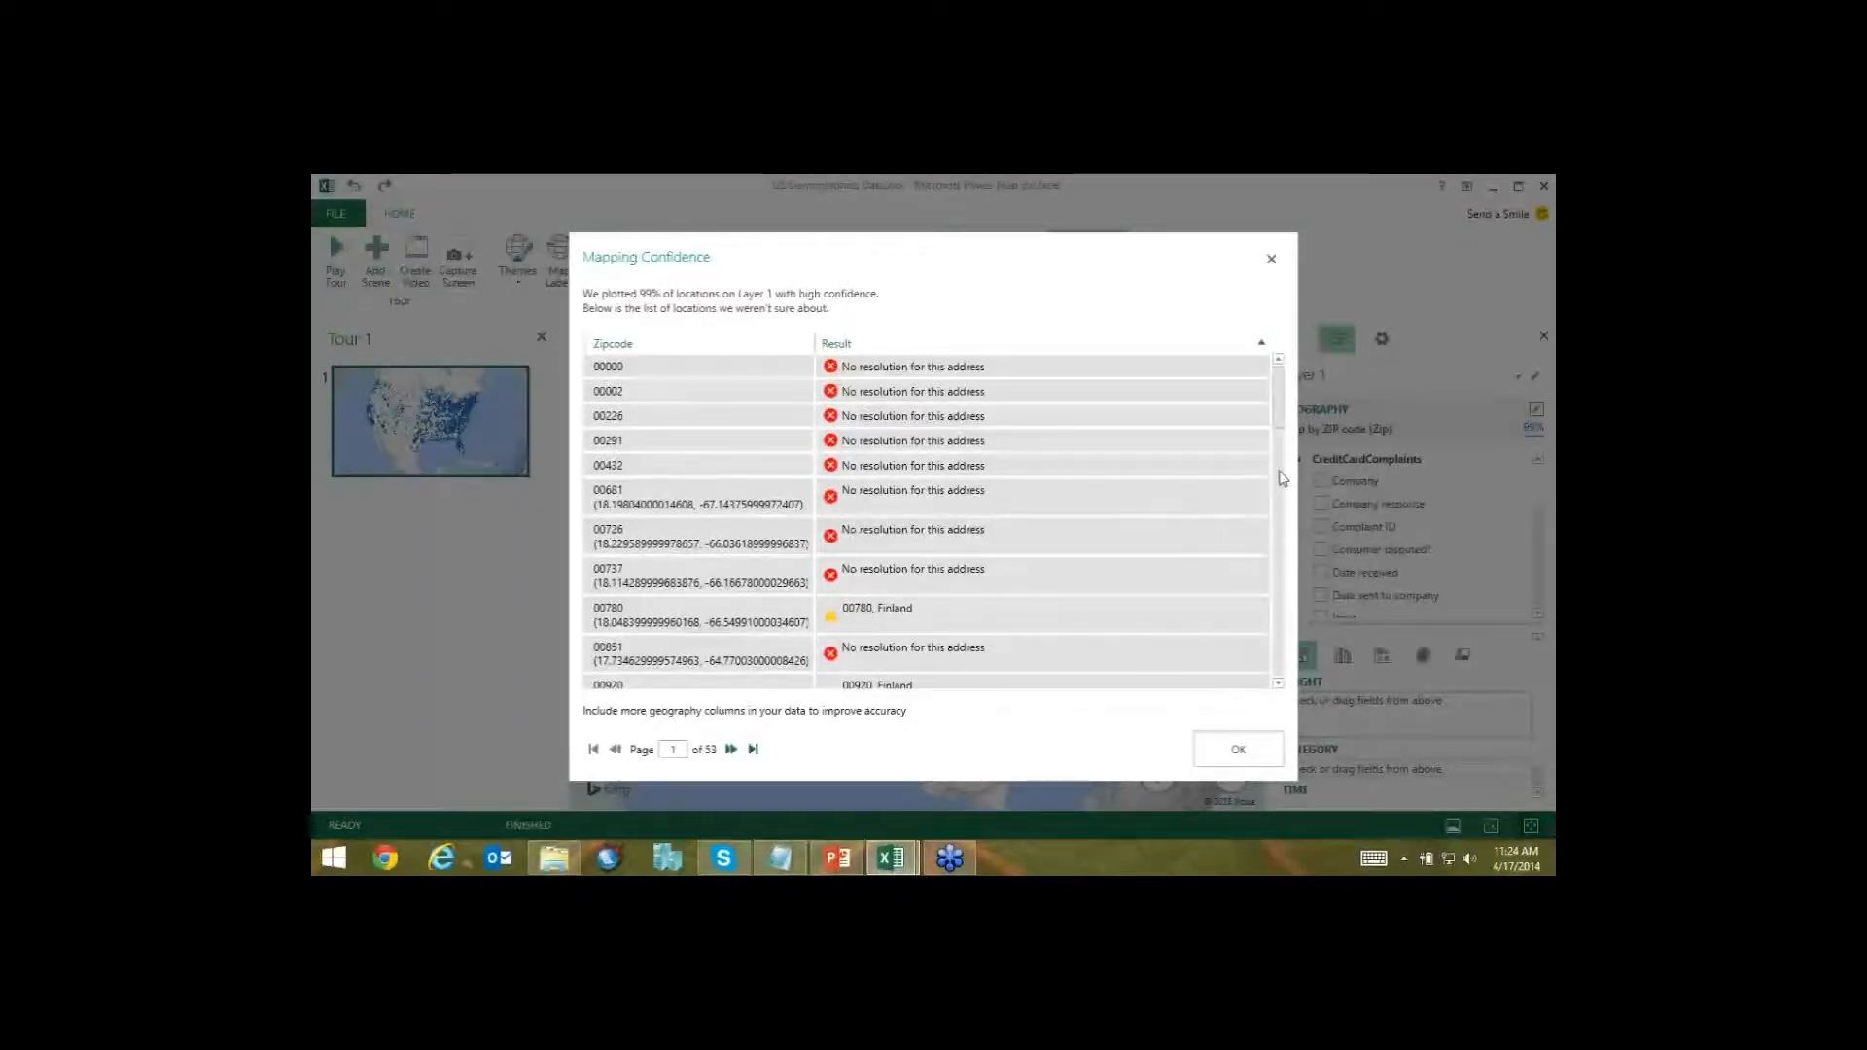
{"action": "scroll", "coordinate": [1278, 624], "scroll_direction": "down", "scroll_amount": 3}
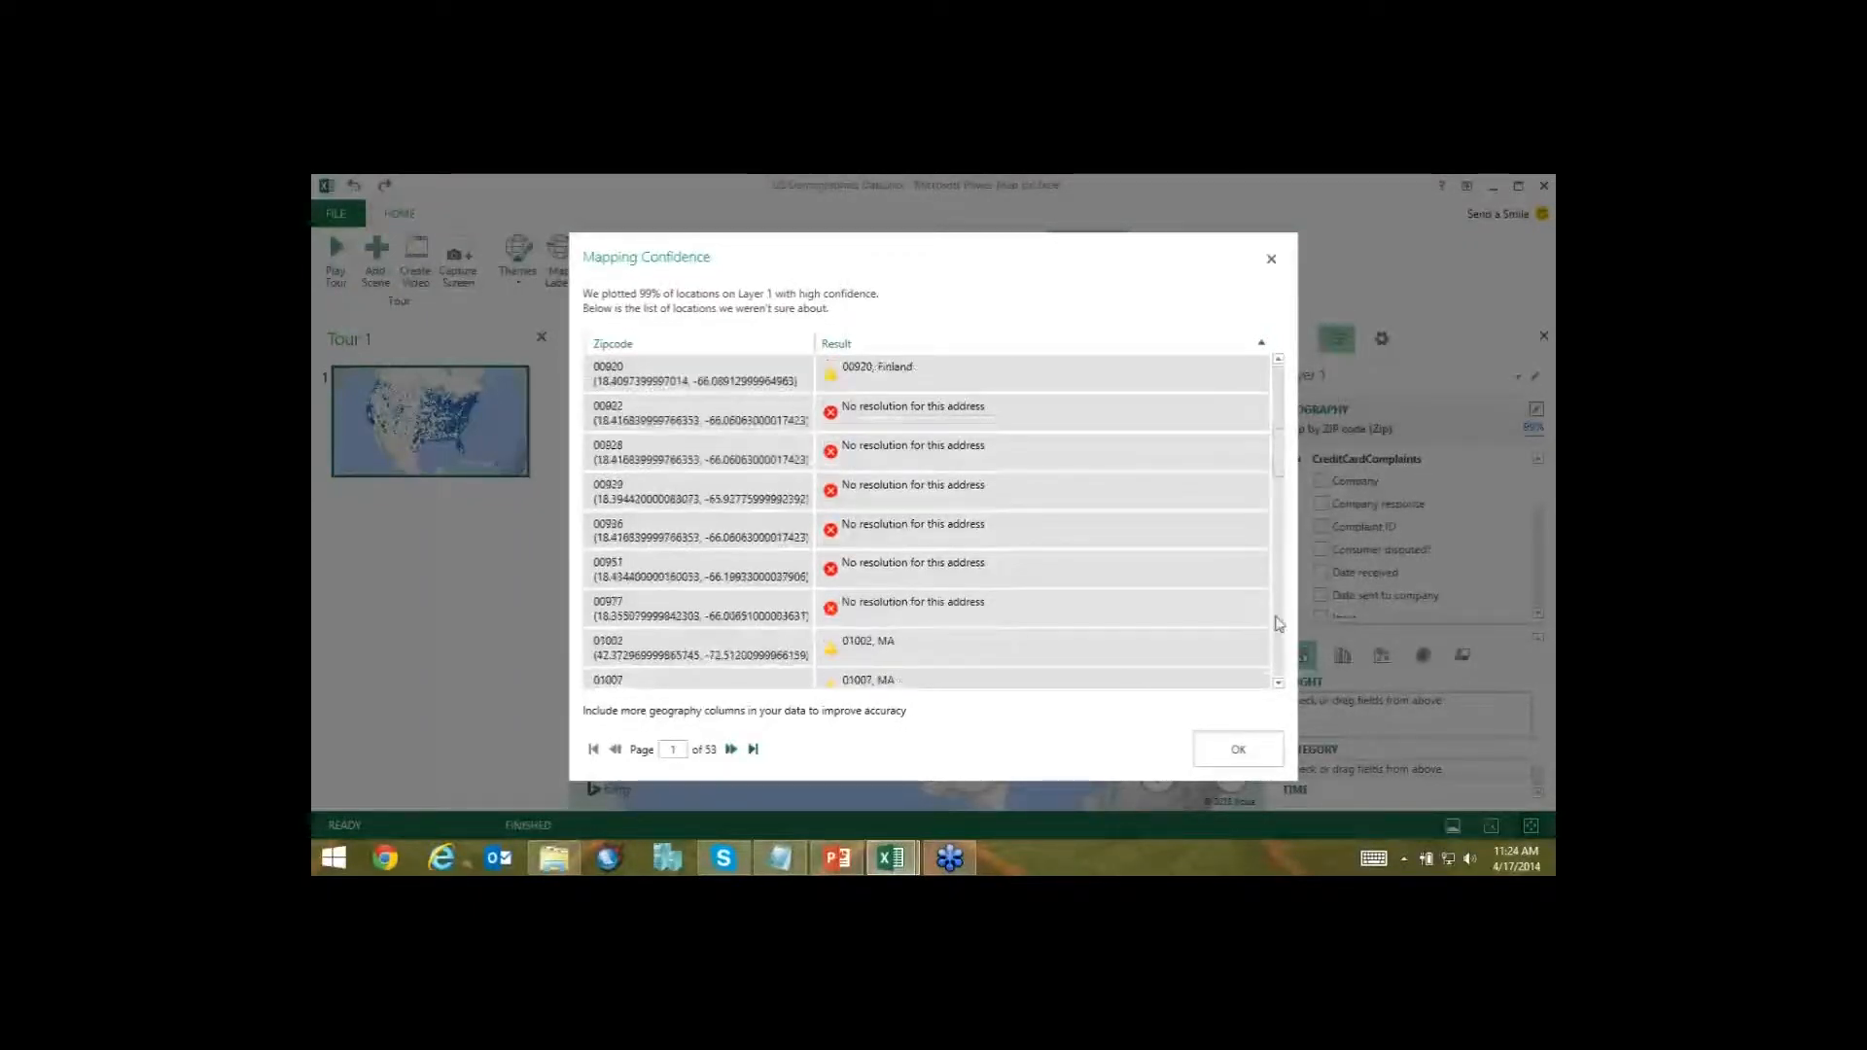
{"action": "scroll", "coordinate": [1278, 624], "scroll_direction": "down", "scroll_amount": 5}
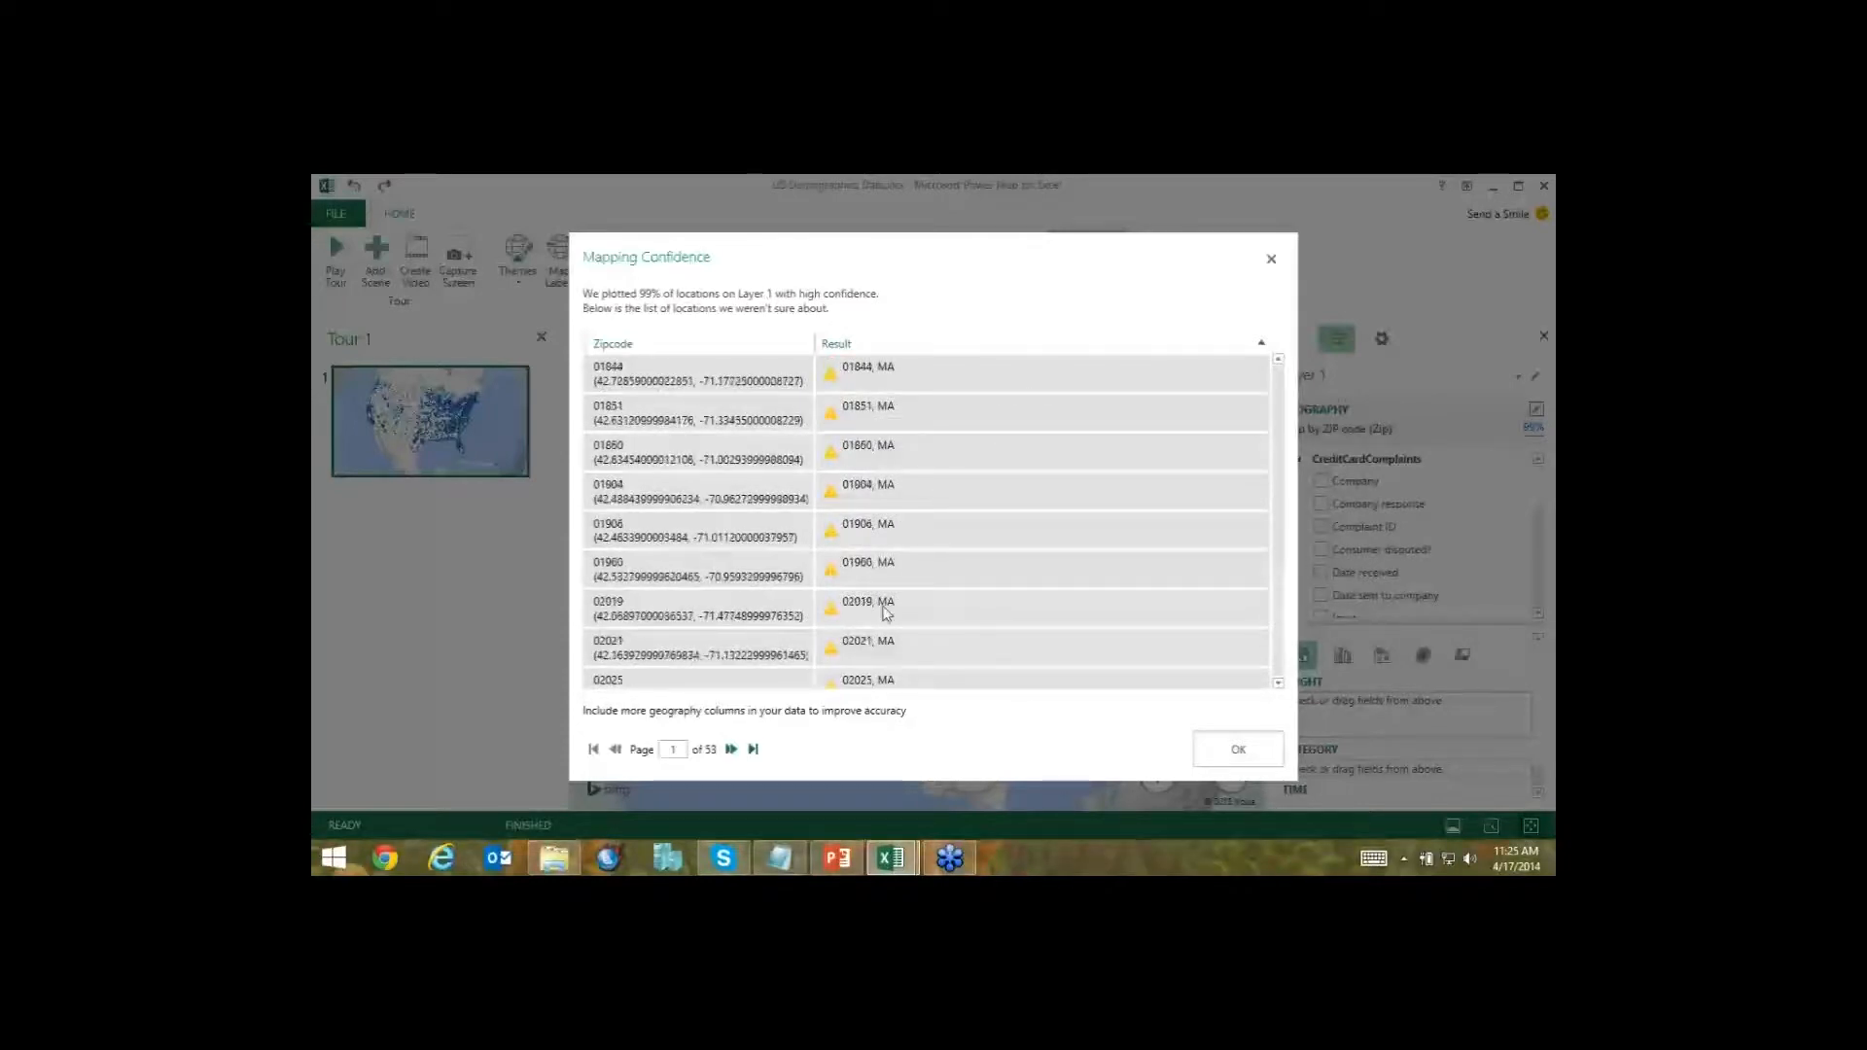
{"action": "scroll", "coordinate": [887, 613], "scroll_direction": "up", "scroll_amount": 1}
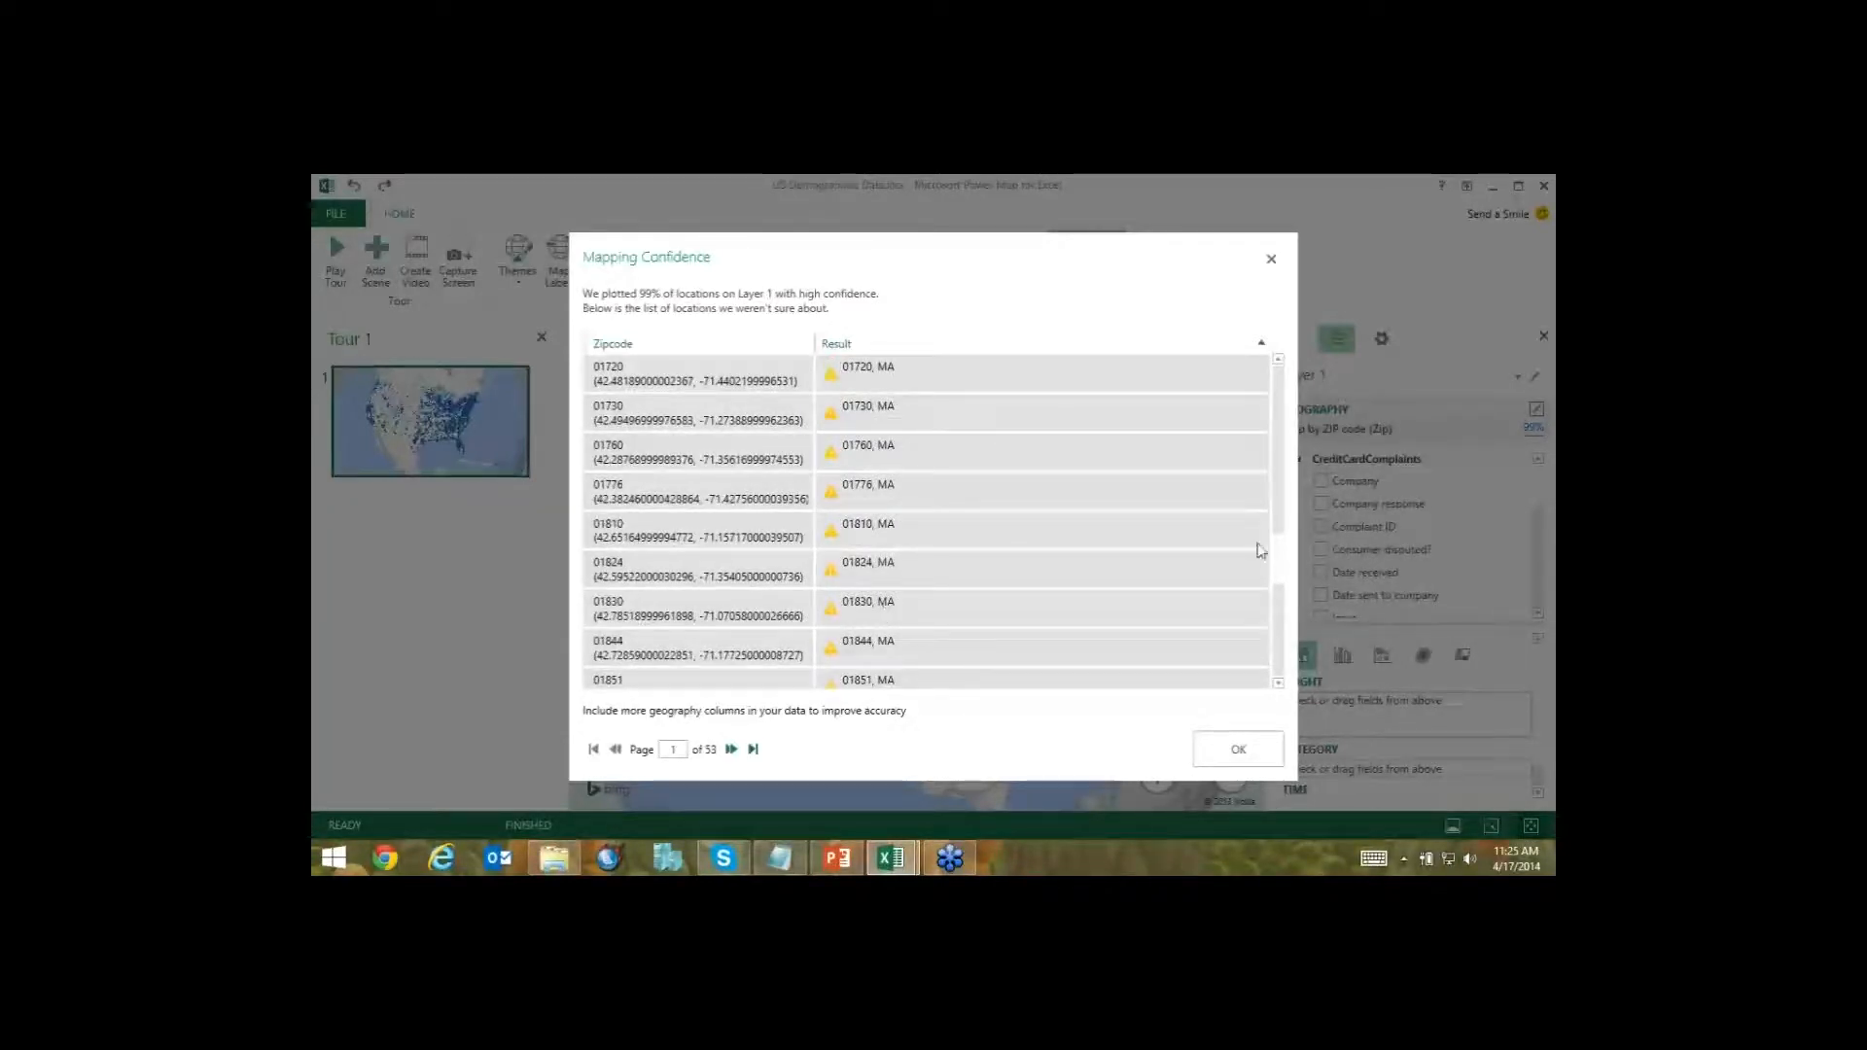
{"action": "scroll", "coordinate": [1069, 530], "scroll_direction": "up", "scroll_amount": 1}
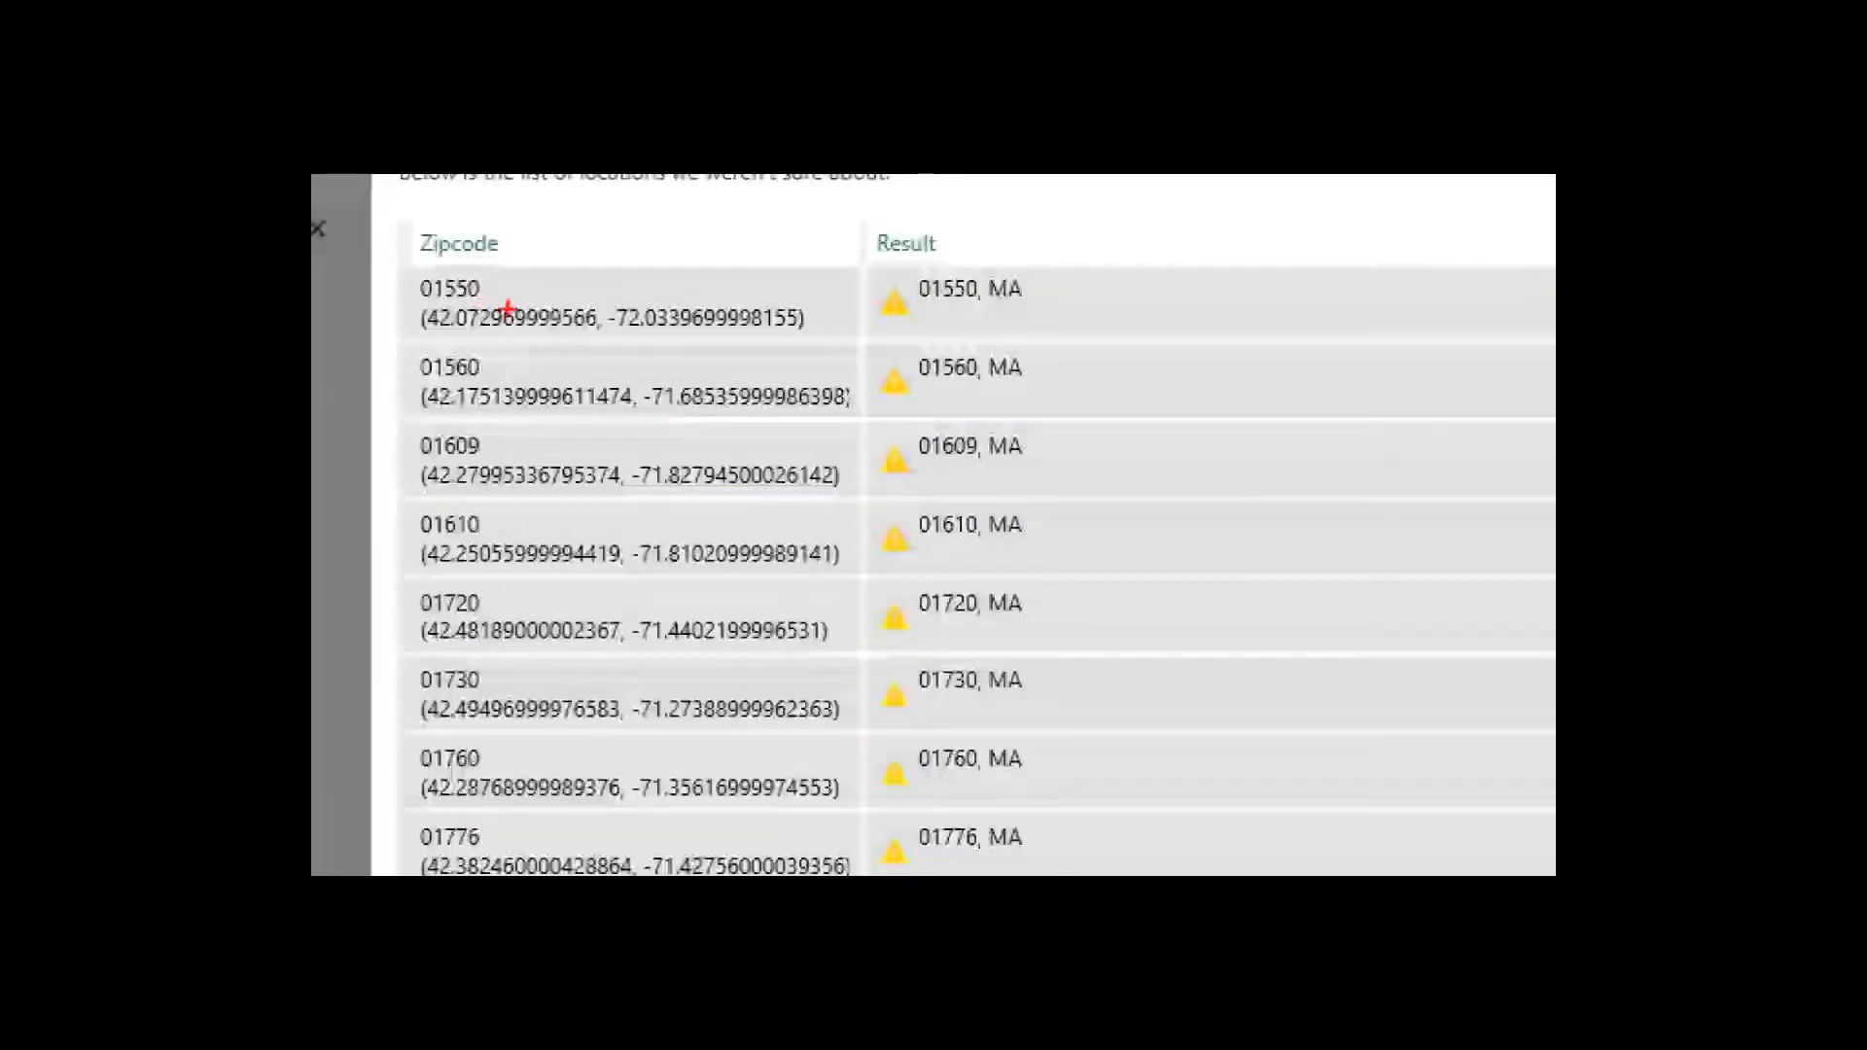
{"action": "mouse_move", "coordinate": [404, 270]}
{"action": "left_mouse_down", "text": "ctrl"}
{"action": "mouse_move", "coordinate": [561, 345]}
{"action": "mouse_move", "coordinate": [834, 336]}
{"action": "left_mouse_up", "text": "ctrl"}
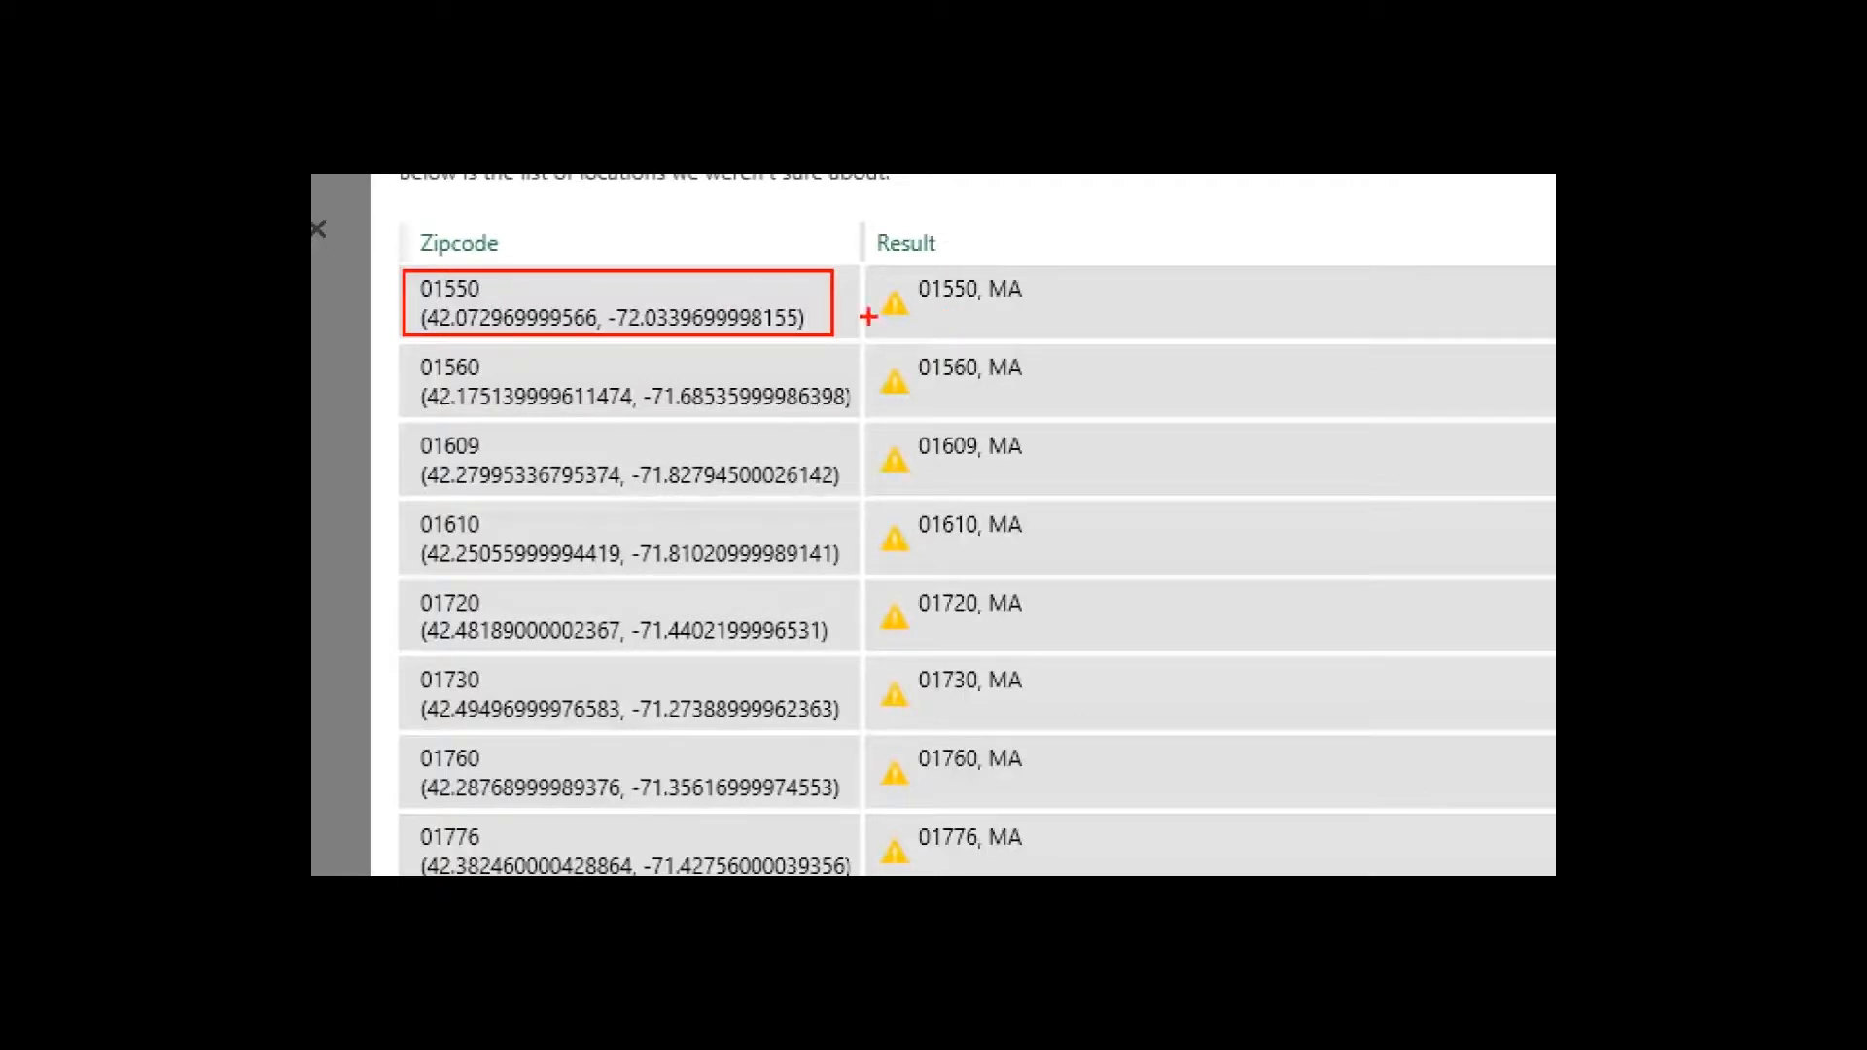
{"action": "left_click_drag", "start_coordinate": [916, 306], "coordinate": [1056, 306], "text": "shift"}
{"action": "mouse_move", "coordinate": [912, 287]}
{"action": "left_mouse_down"}
{"action": "mouse_move", "coordinate": [868, 292]}
{"action": "mouse_move", "coordinate": [895, 348]}
{"action": "mouse_move", "coordinate": [910, 286]}
{"action": "left_mouse_up"}
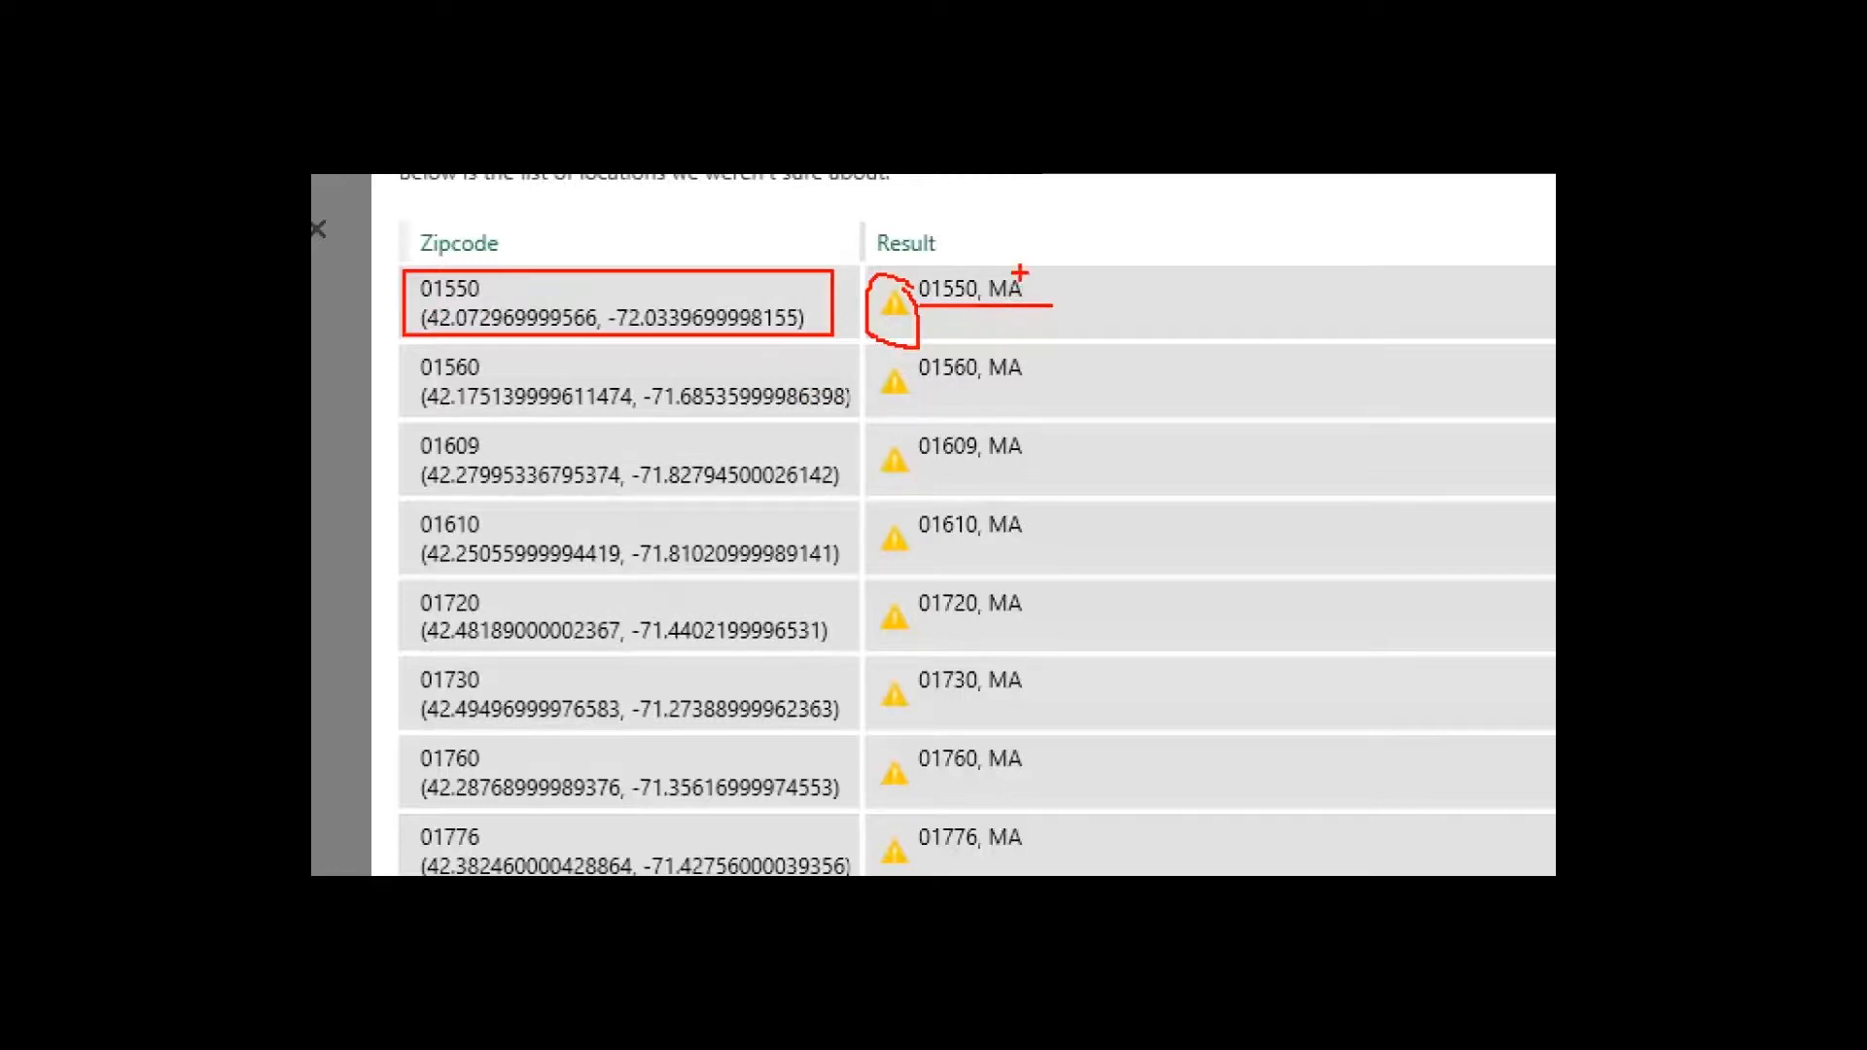
{"action": "left_click_drag", "start_coordinate": [1028, 266], "coordinate": [1078, 240], "text": "ctrl+shift"}
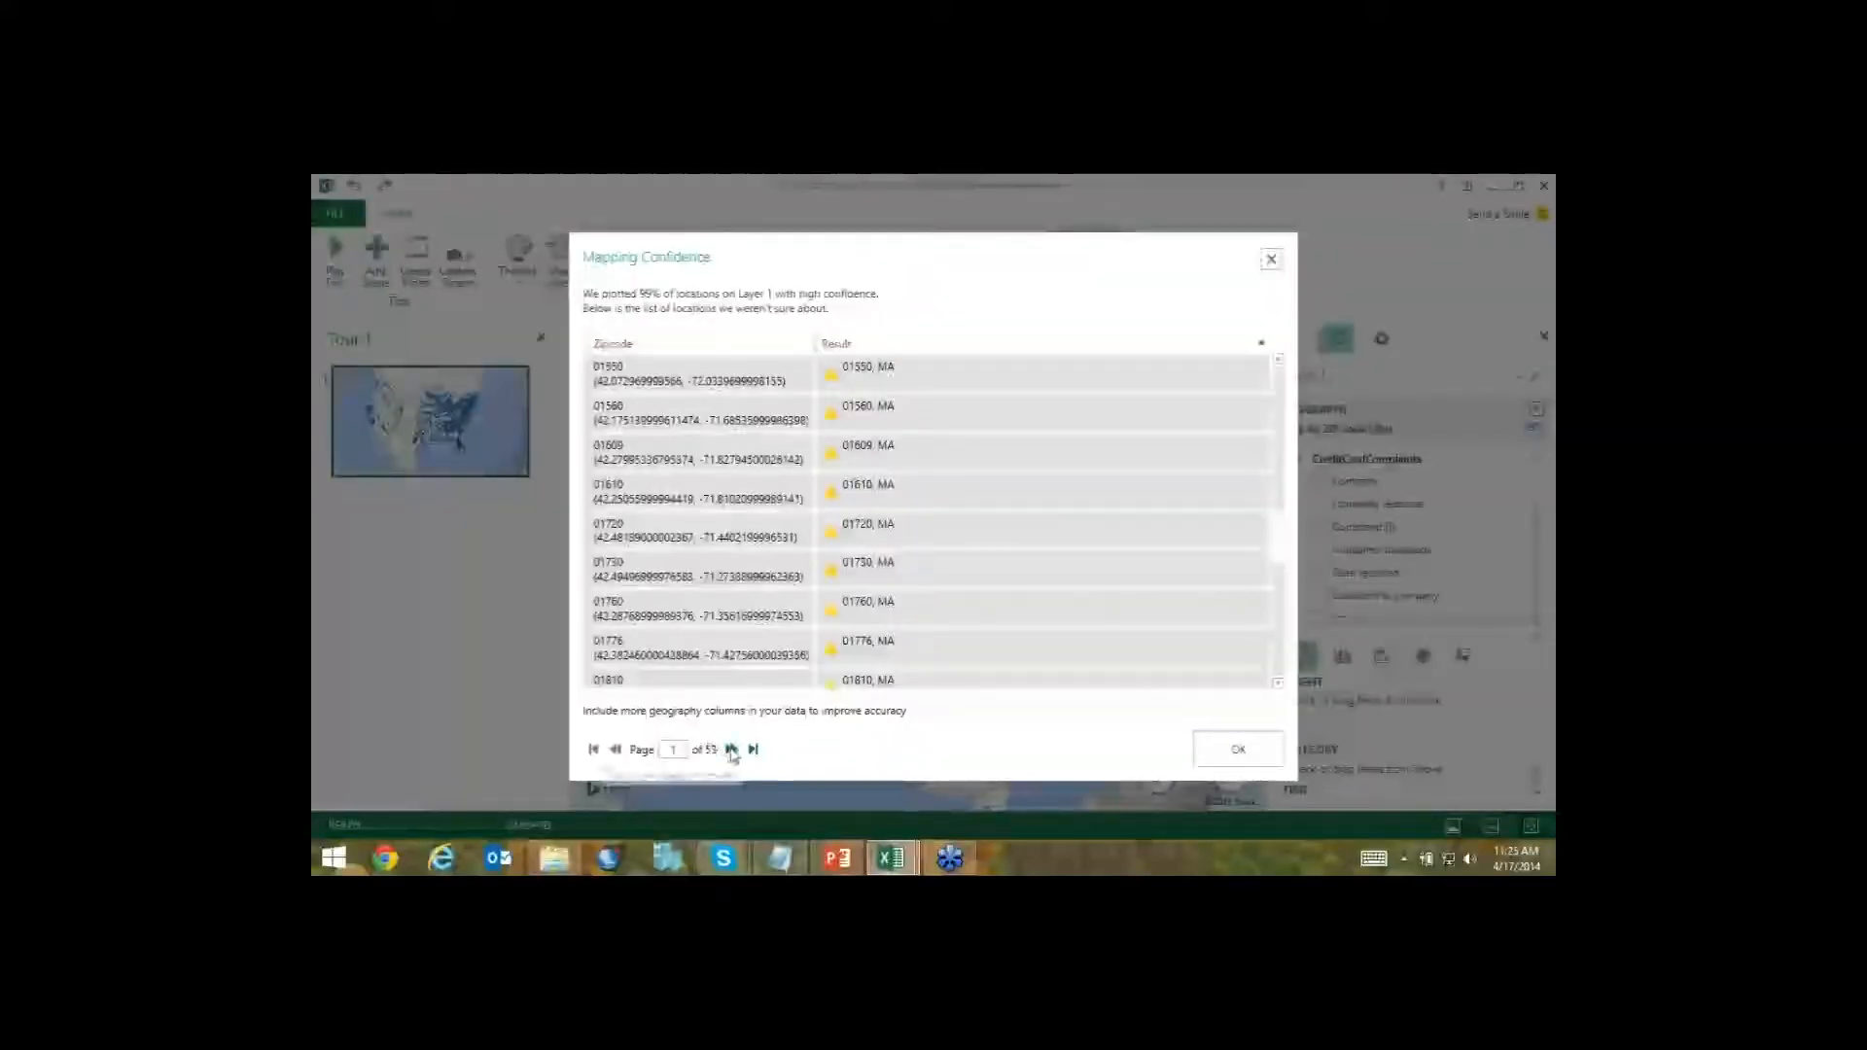
Examine page 2 of the uncertain ZIP code locations and close the mapping confidence report.
{"action": "left_click", "coordinate": [731, 750]}
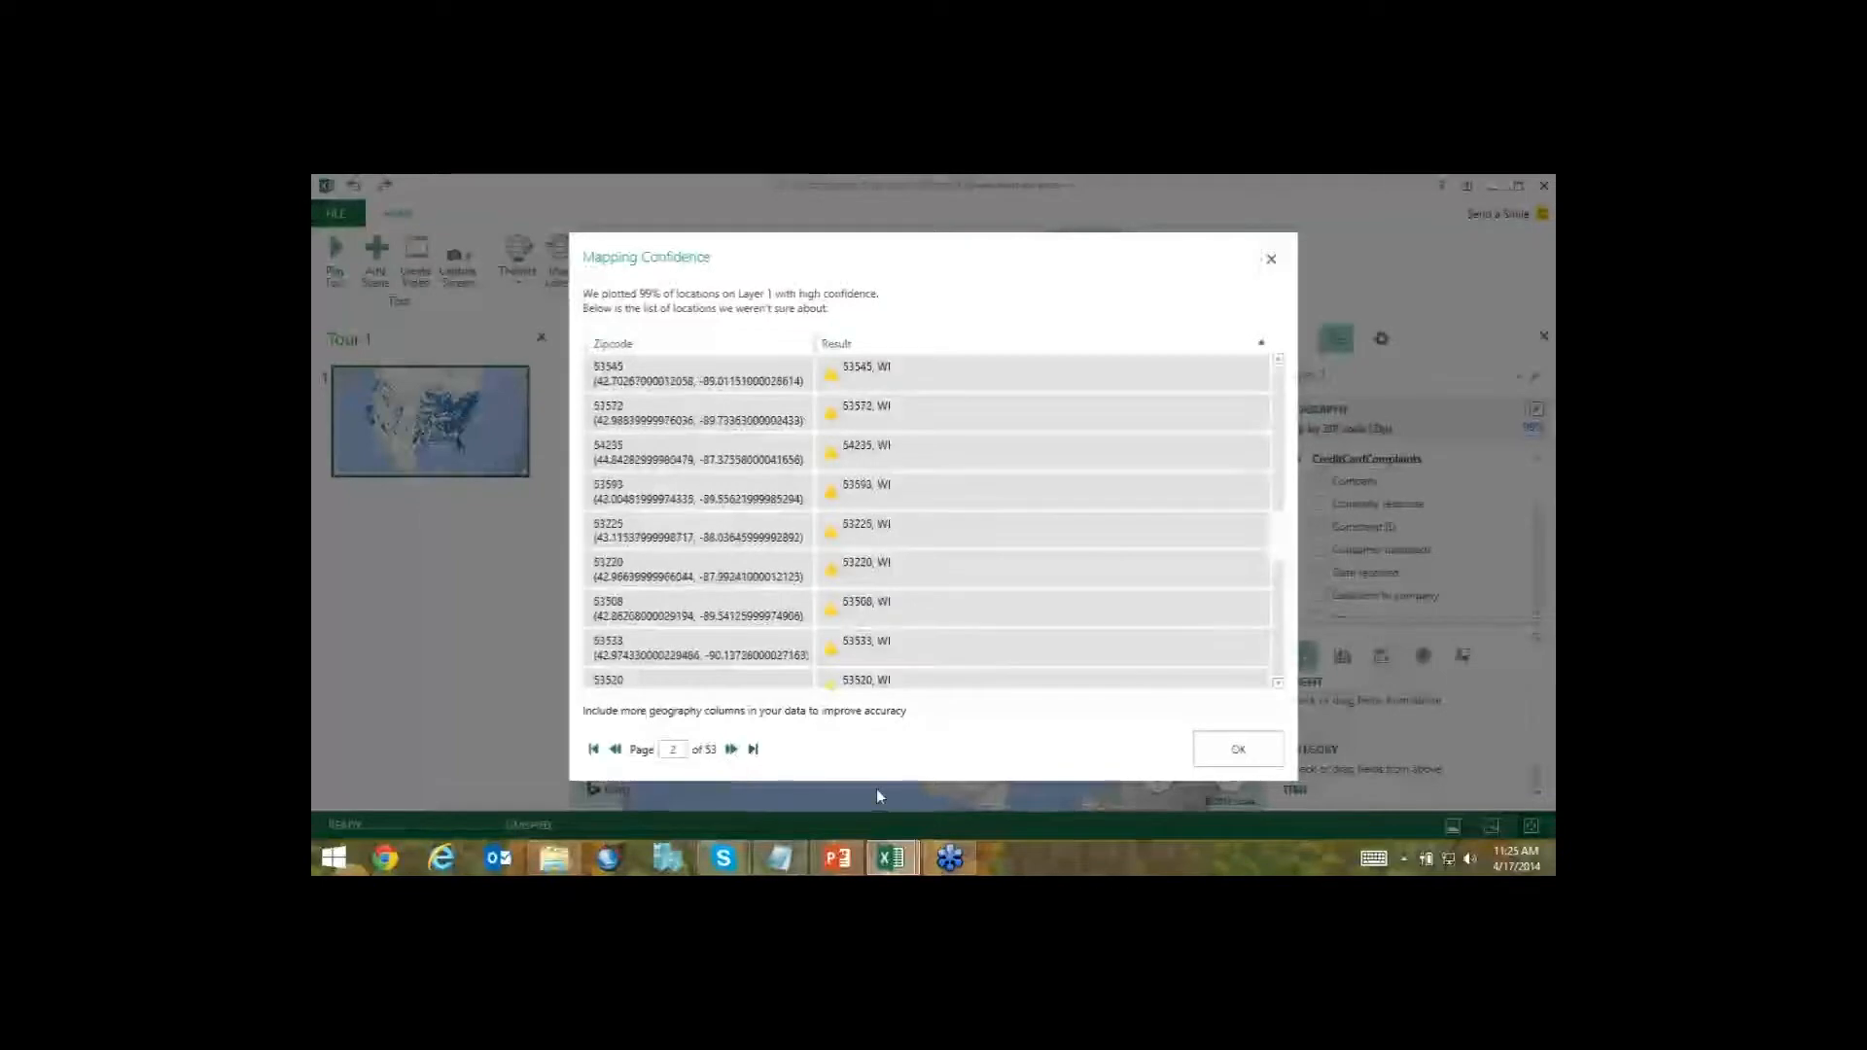
{"action": "left_click", "coordinate": [1233, 750]}
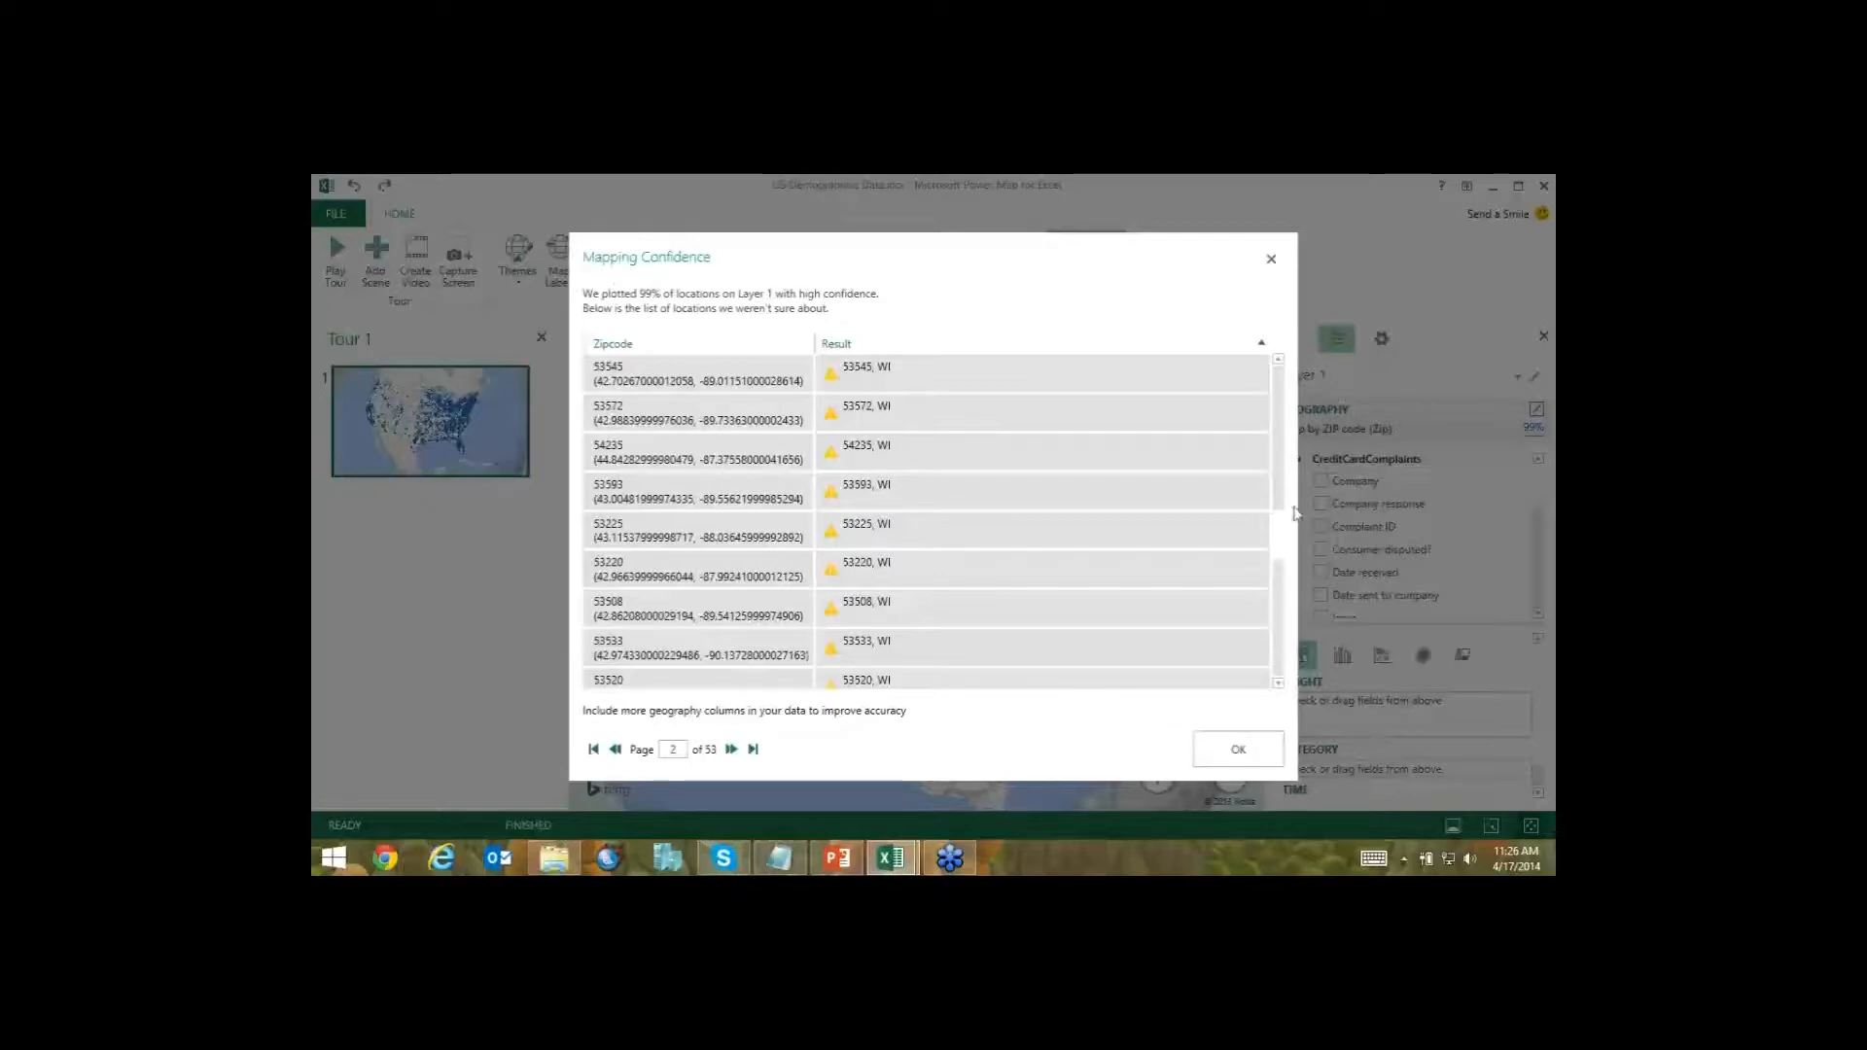
{"action": "left_click_drag", "start_coordinate": [1280, 541], "coordinate": [1272, 433]}
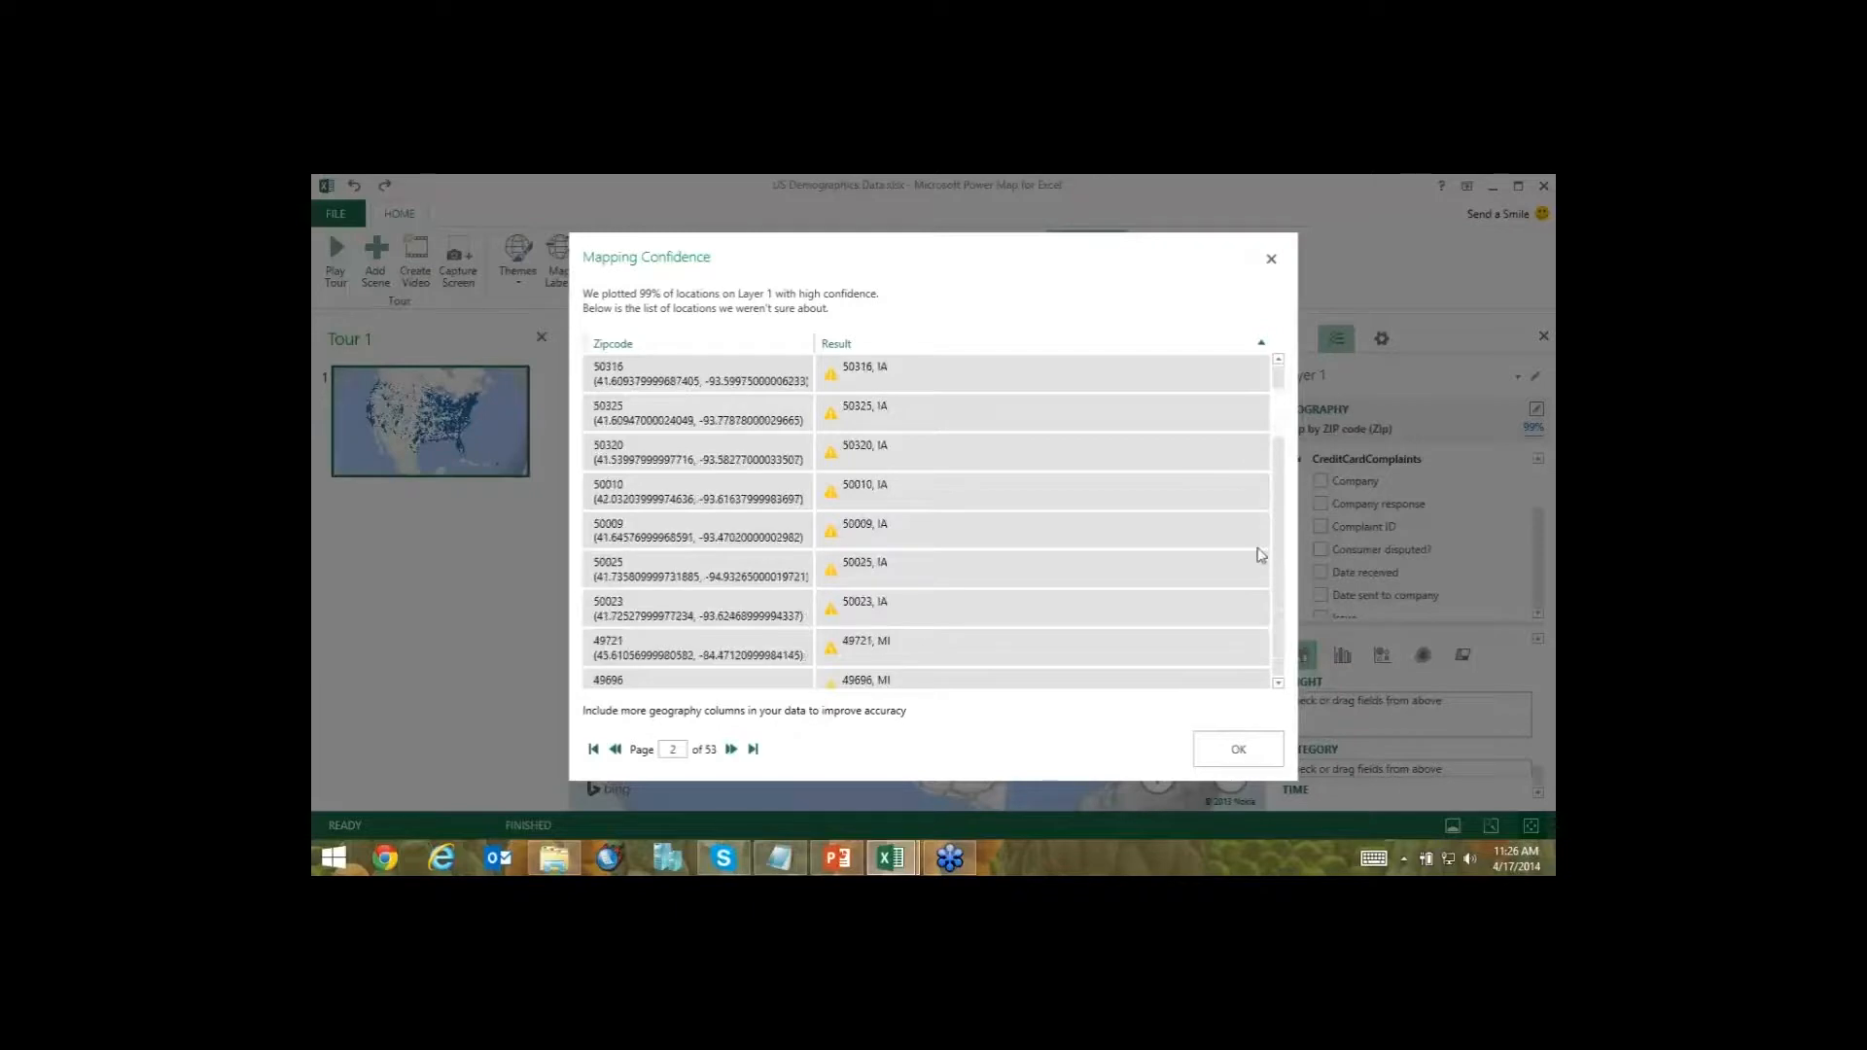
{"action": "left_click", "coordinate": [1240, 748]}
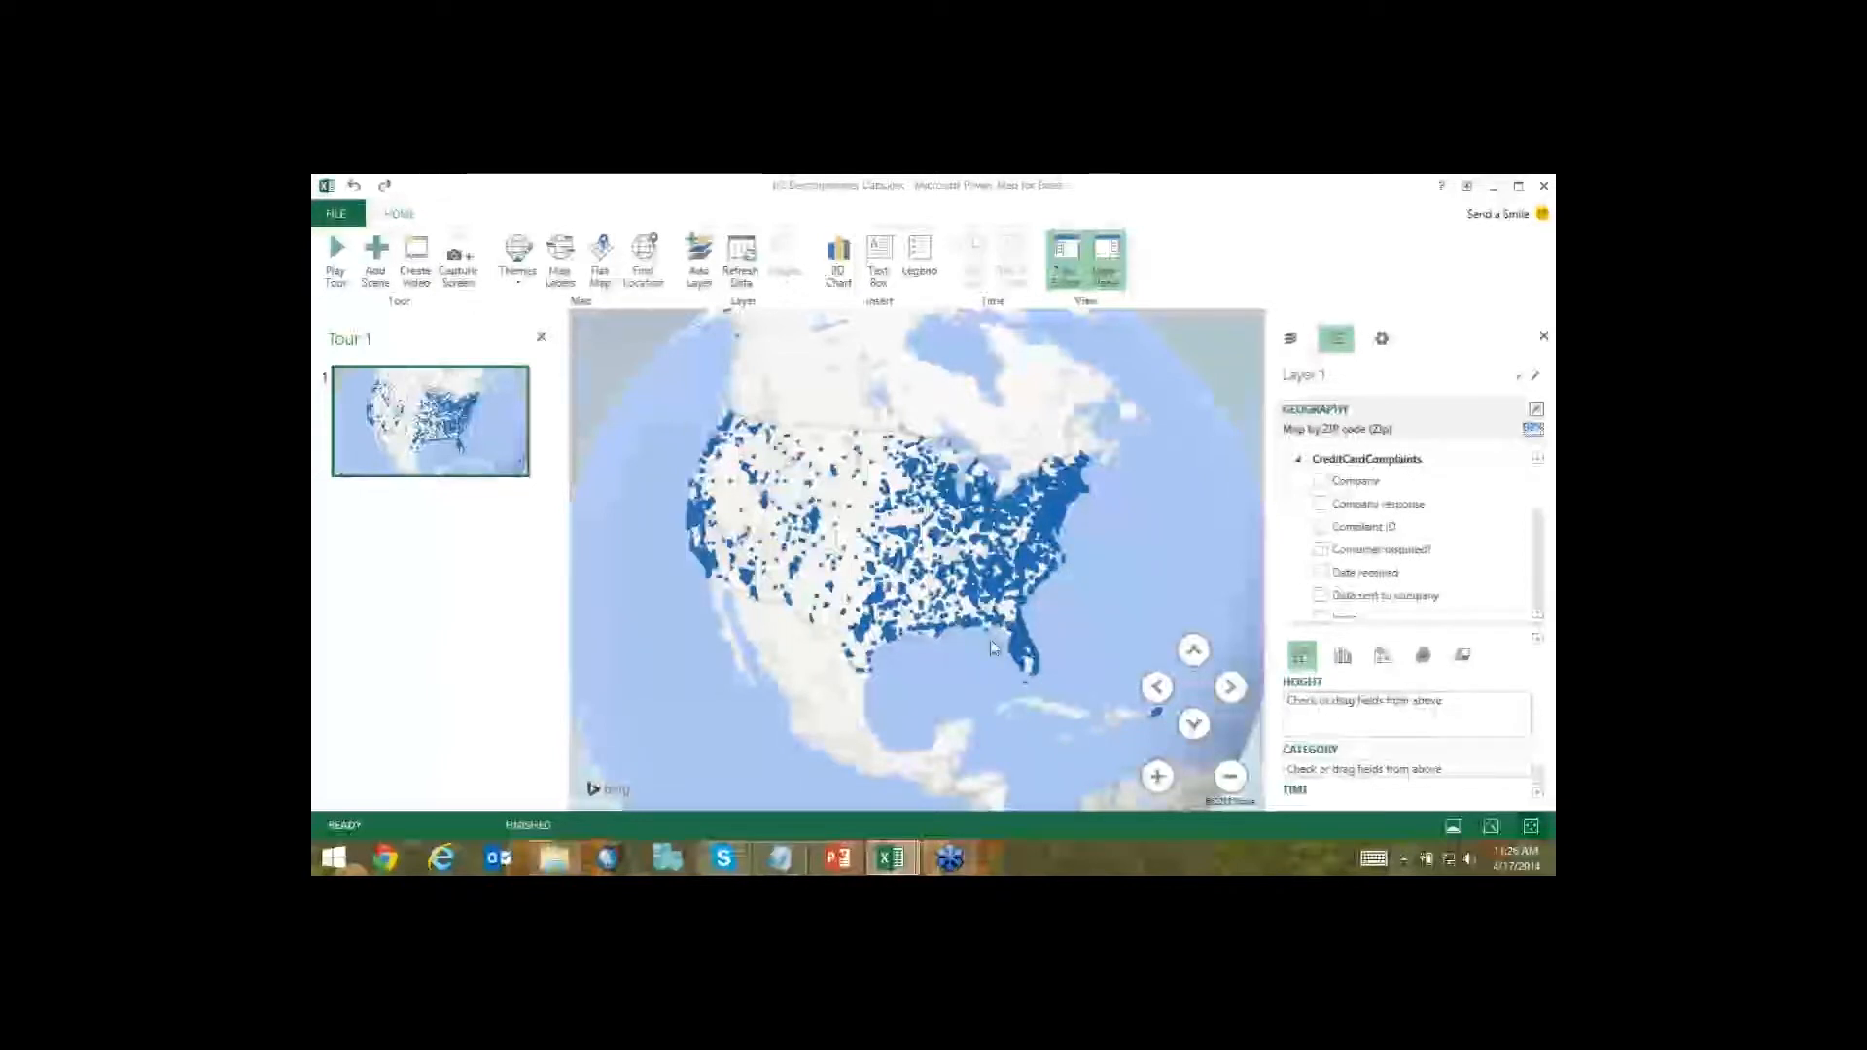
Plot Complaint ID as the column height of Layer 1 and aggregate it by Count (Not Blank).
{"action": "scroll", "coordinate": [994, 648], "scroll_direction": "up", "scroll_amount": 5}
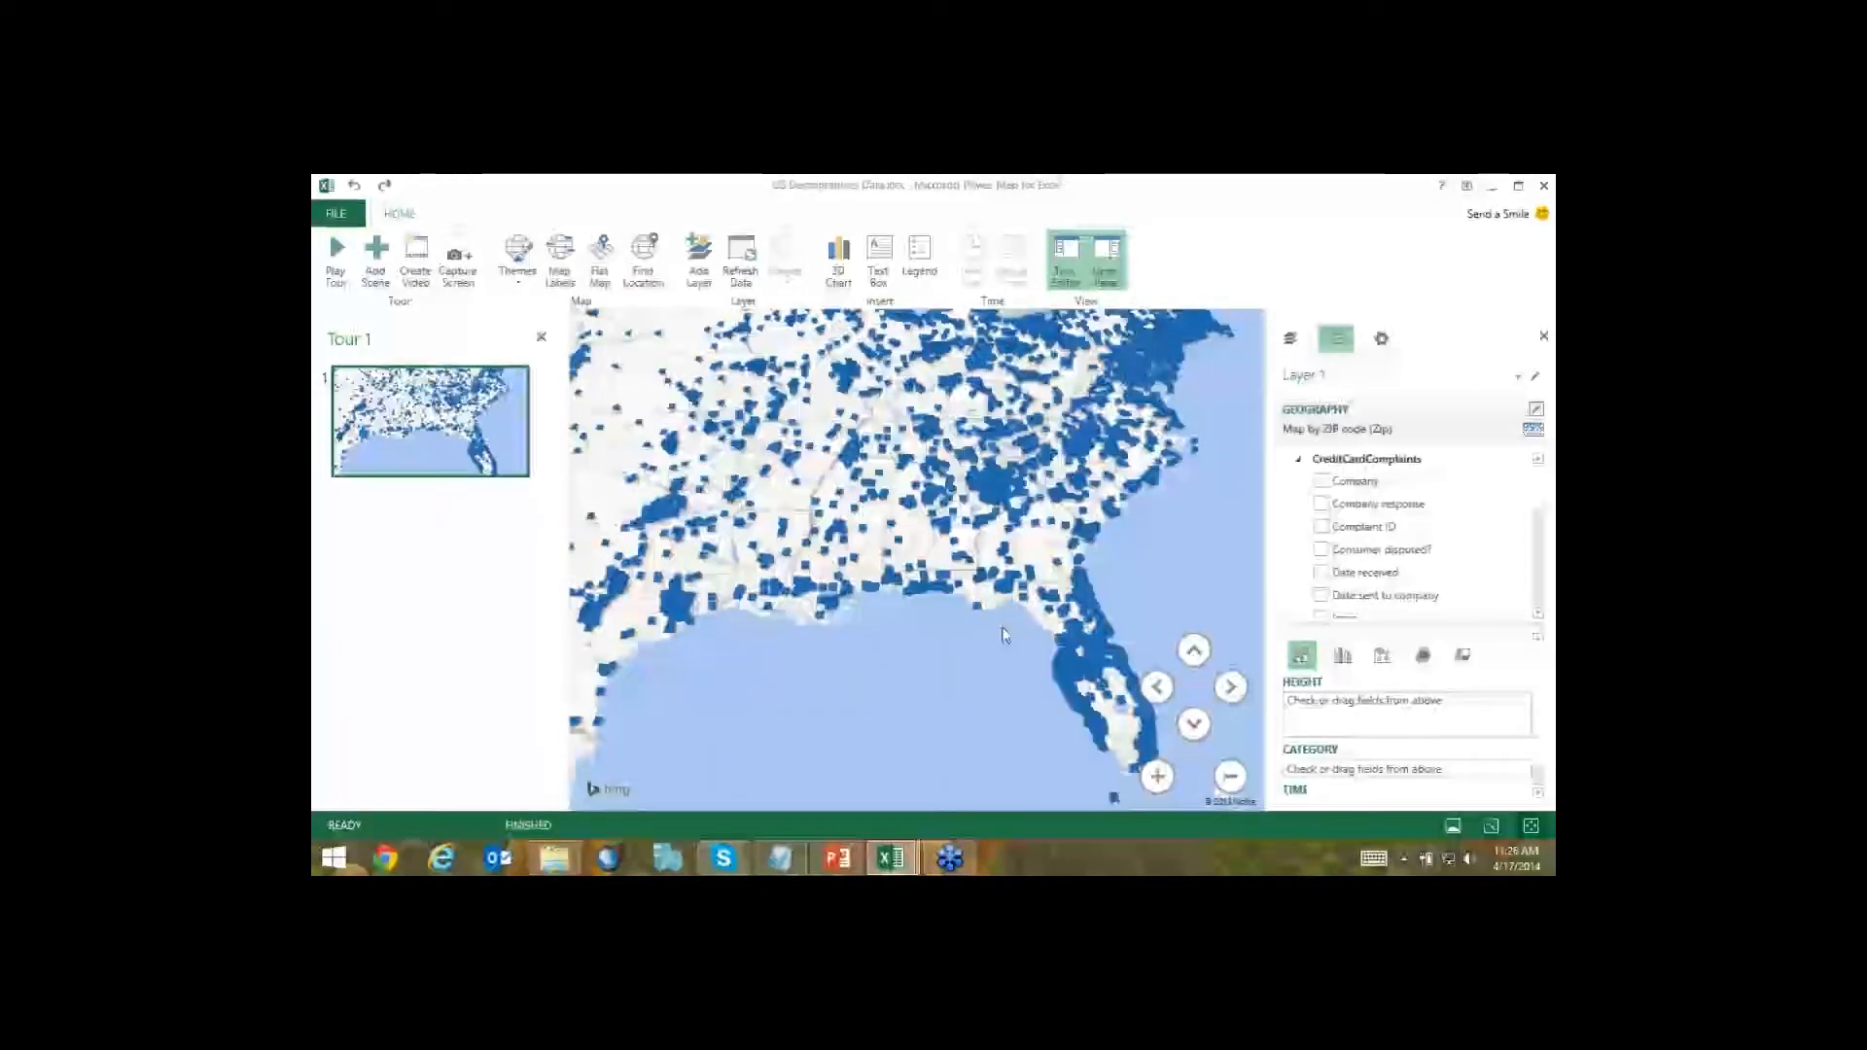
{"action": "scroll", "coordinate": [1007, 637], "scroll_direction": "down", "scroll_amount": 3}
{"action": "scroll", "coordinate": [1016, 651], "scroll_direction": "down", "scroll_amount": 3}
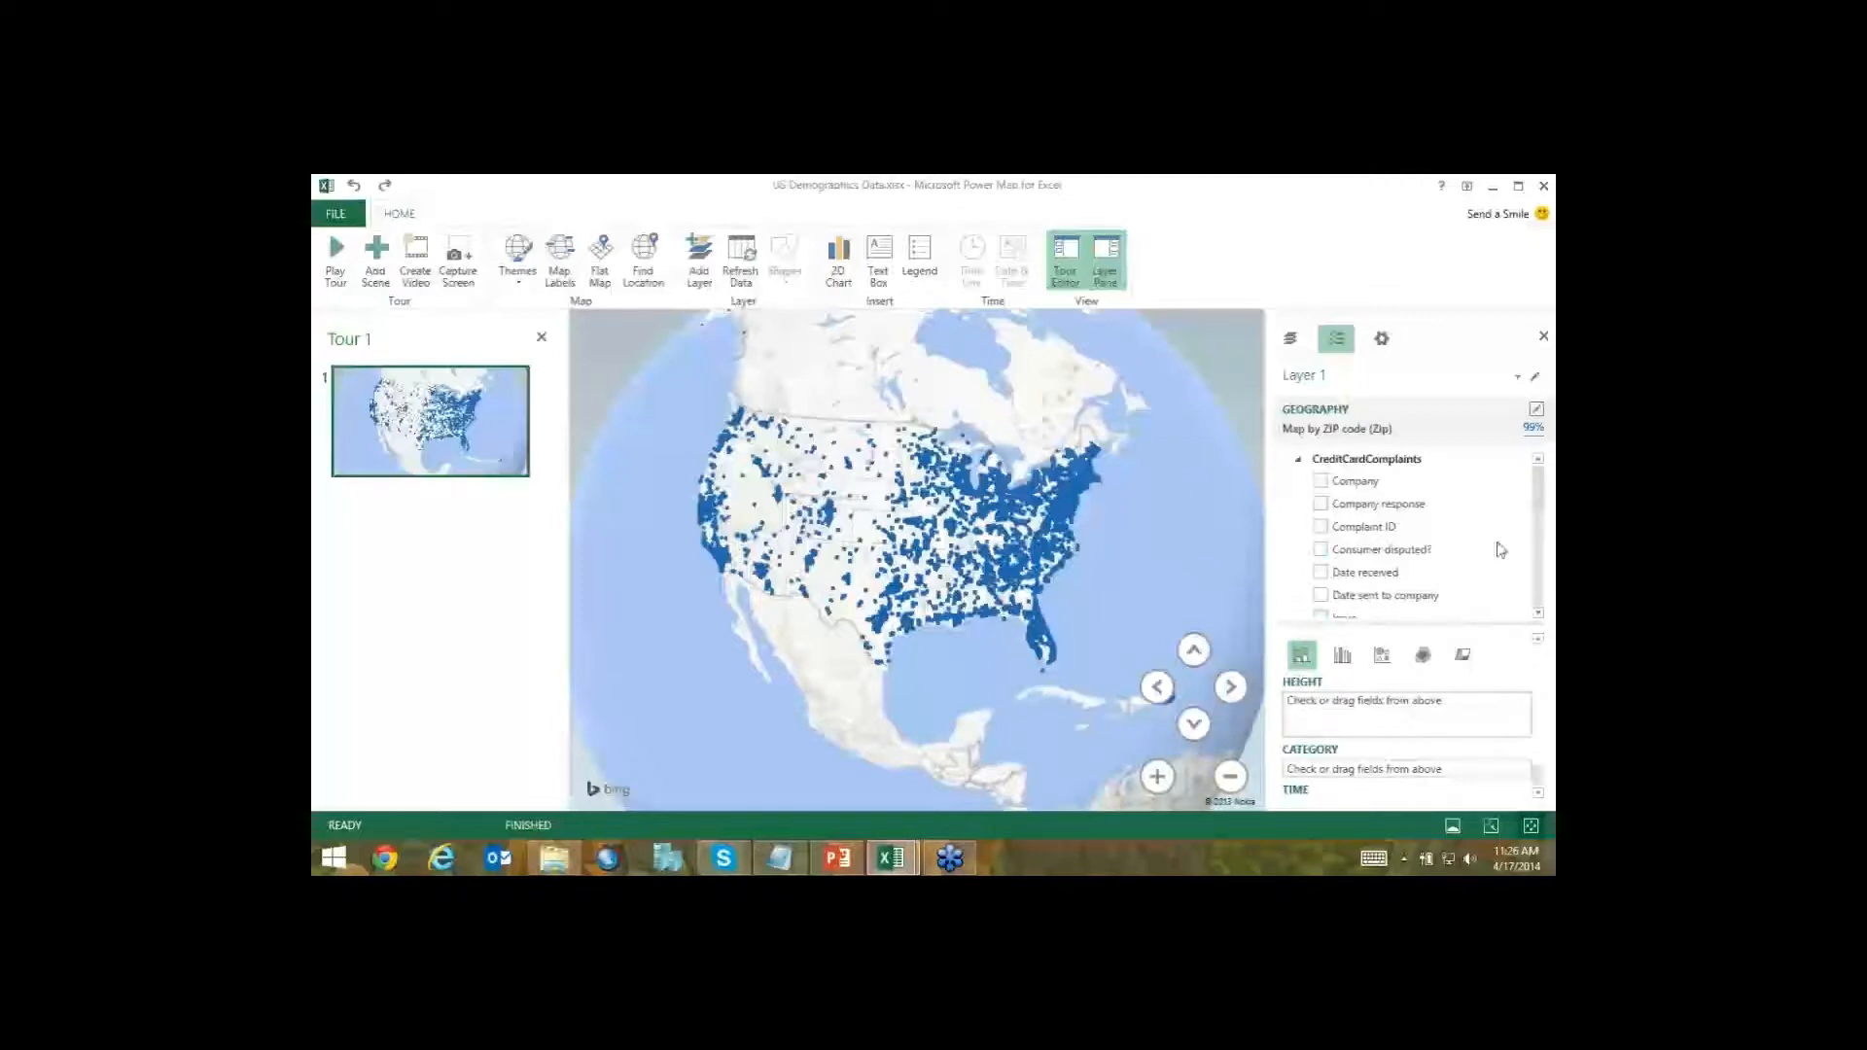
{"action": "left_click", "coordinate": [1536, 534]}
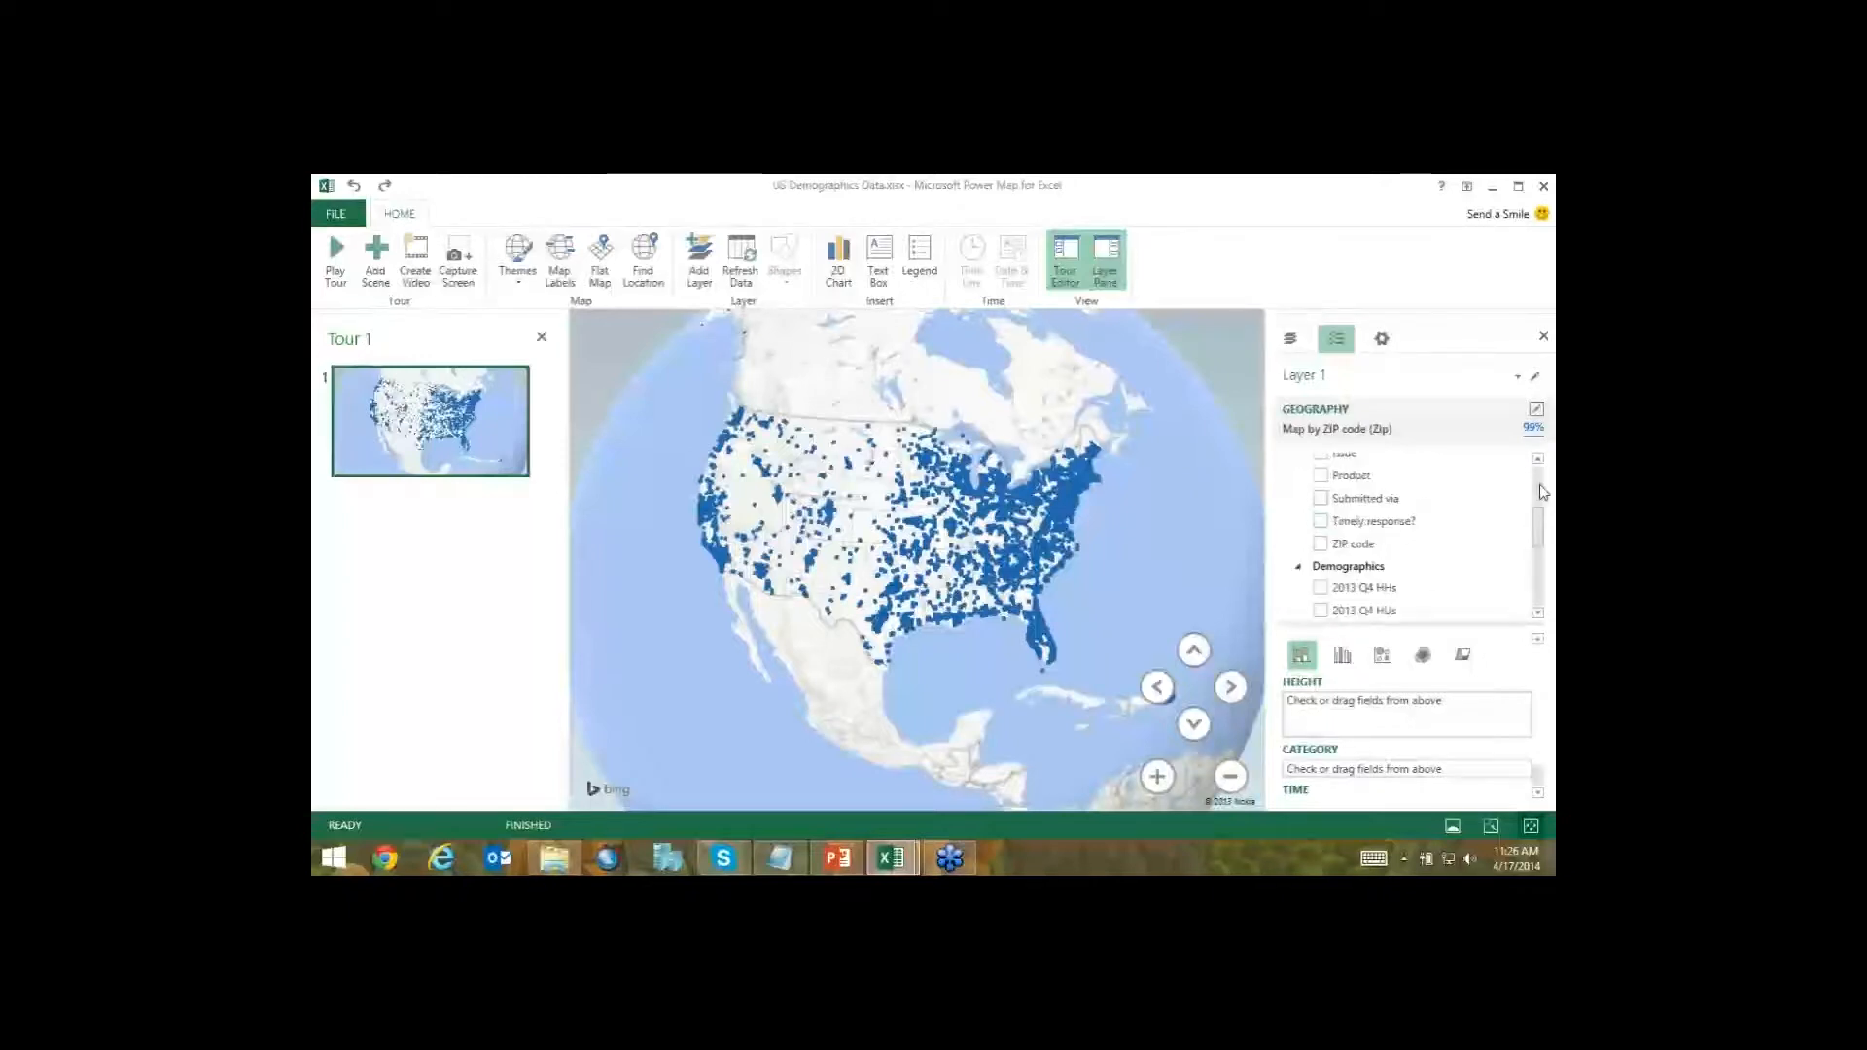
{"action": "left_click", "coordinate": [1537, 487]}
{"action": "left_click", "coordinate": [1320, 526]}
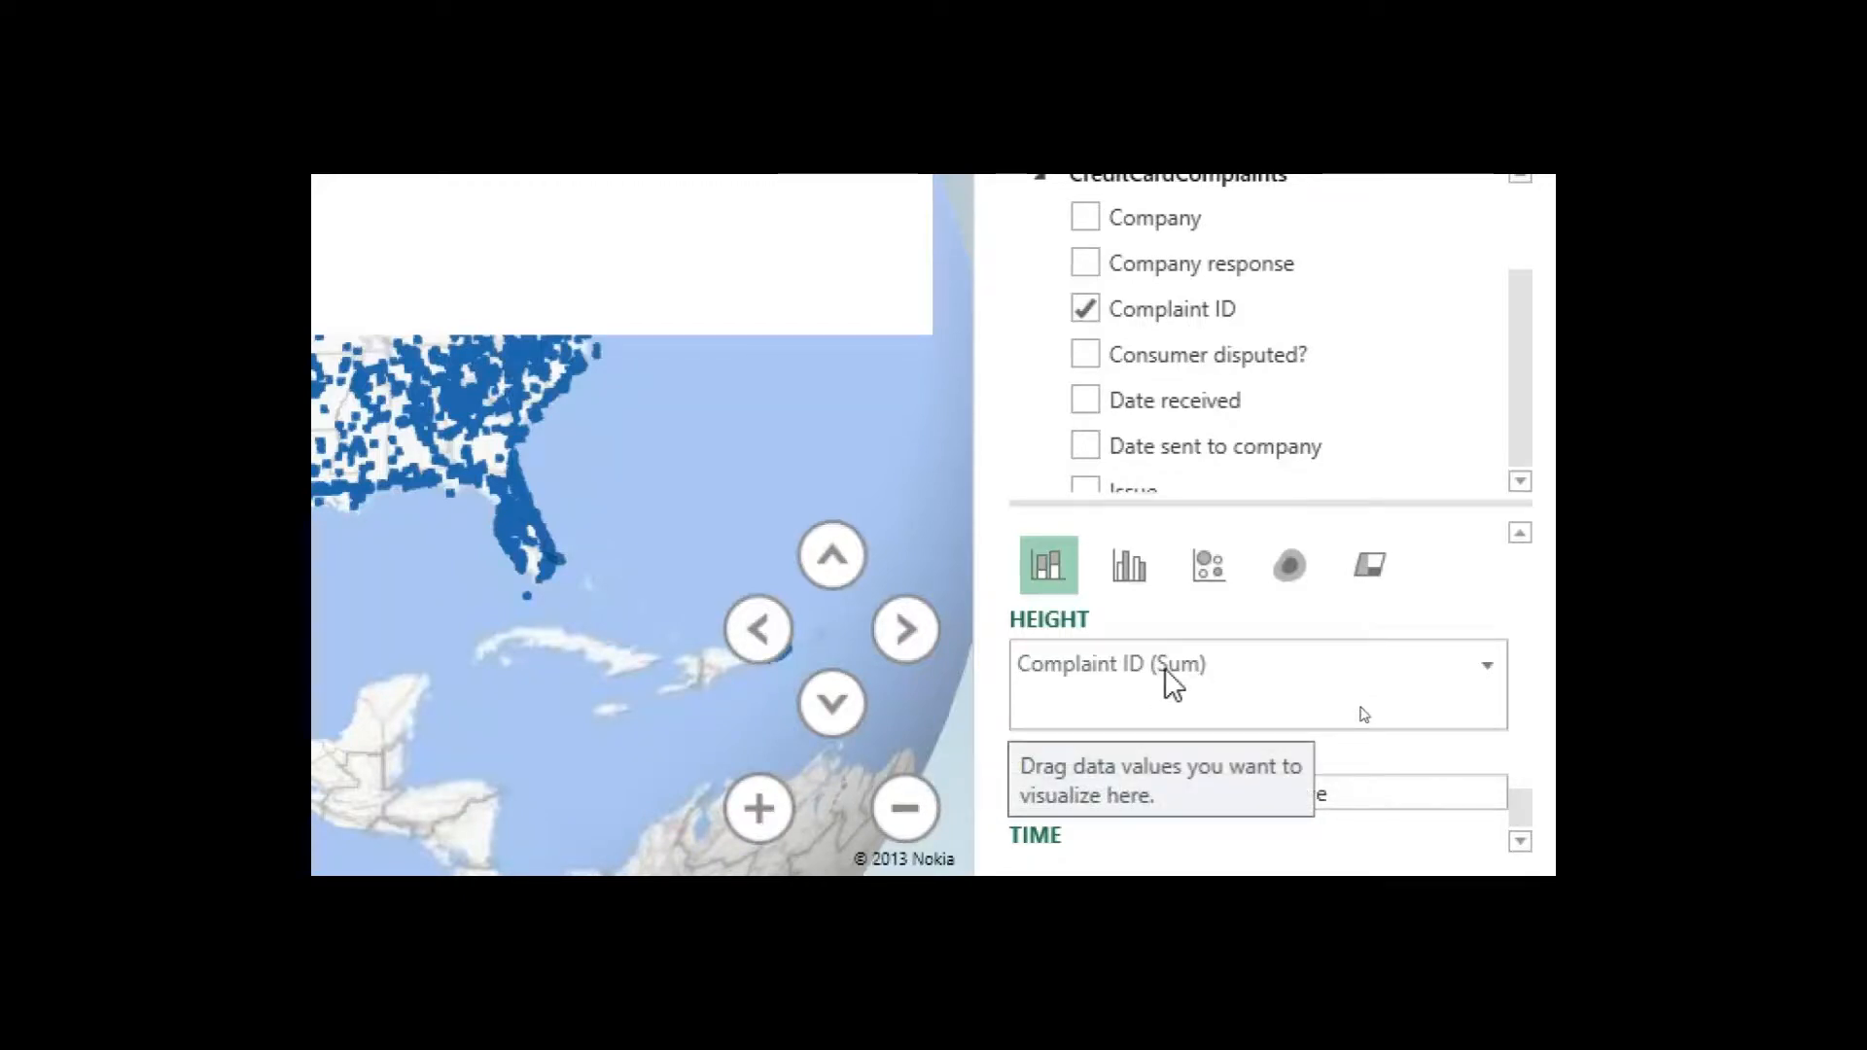
{"action": "left_click", "coordinate": [1484, 671]}
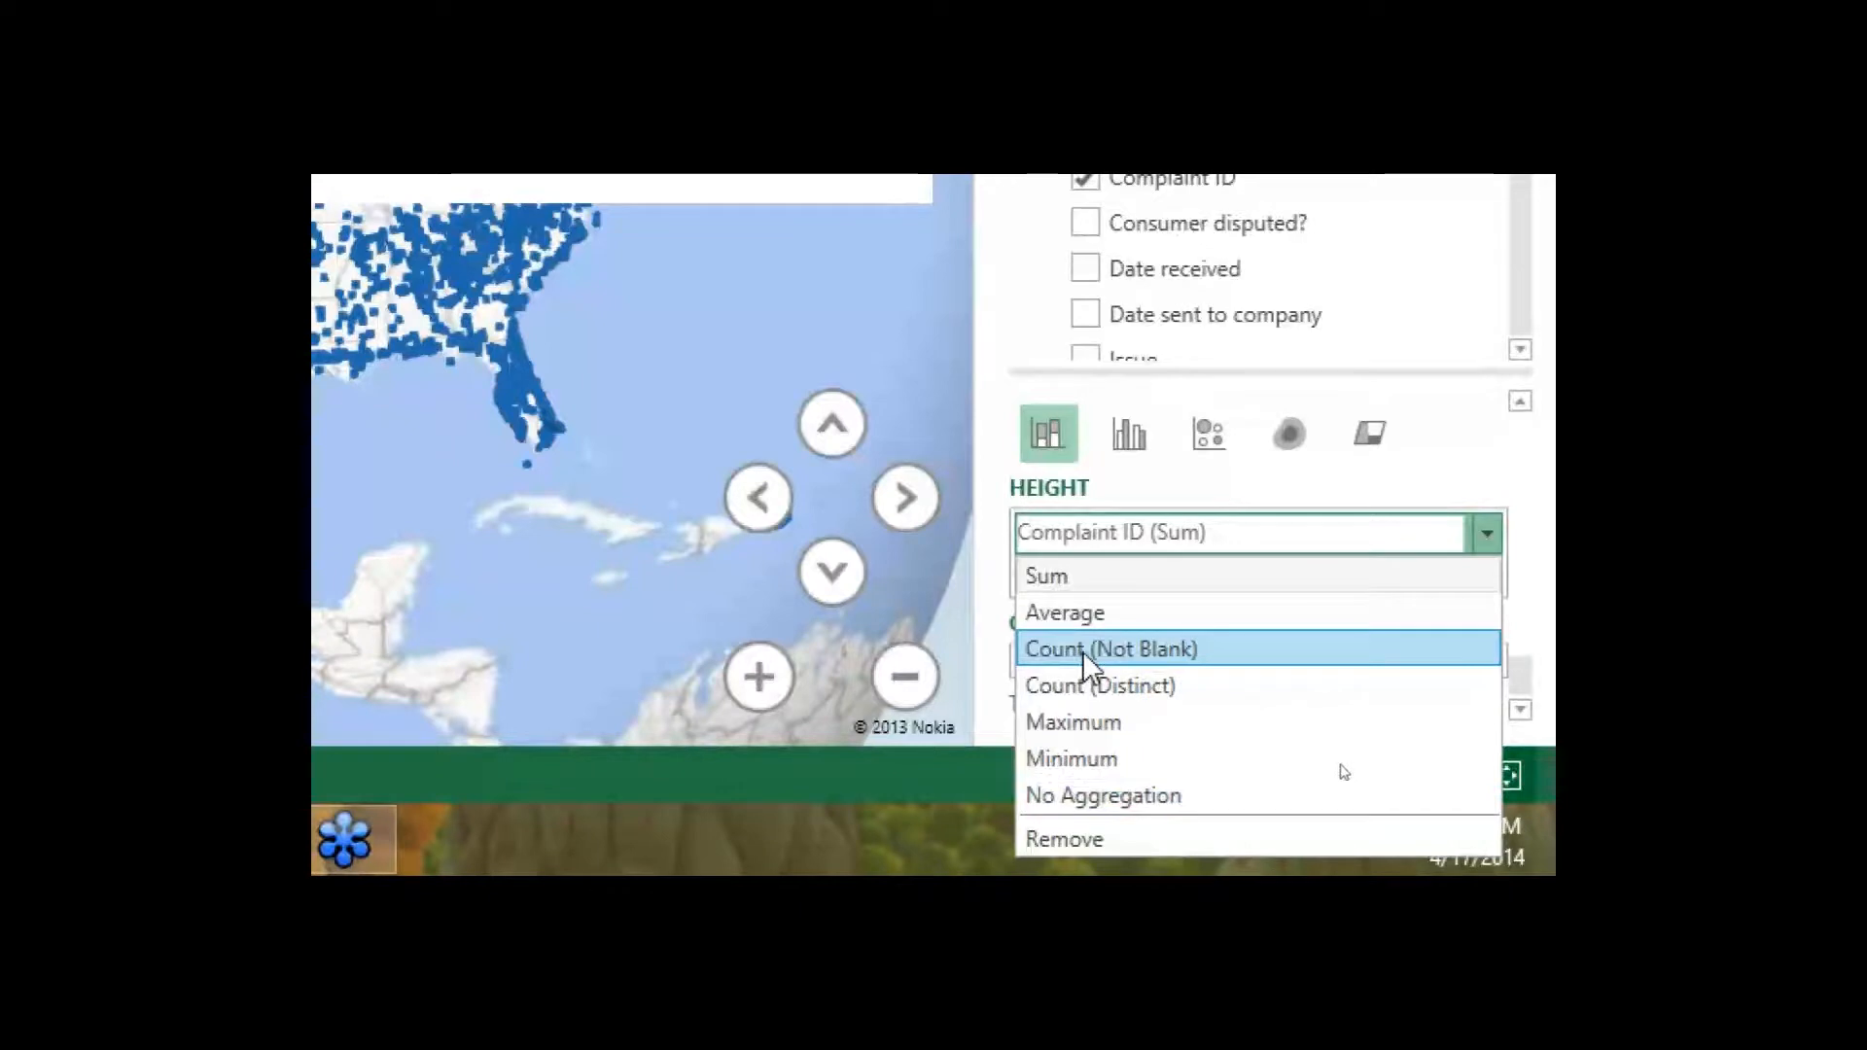
{"action": "left_click", "coordinate": [1124, 651]}
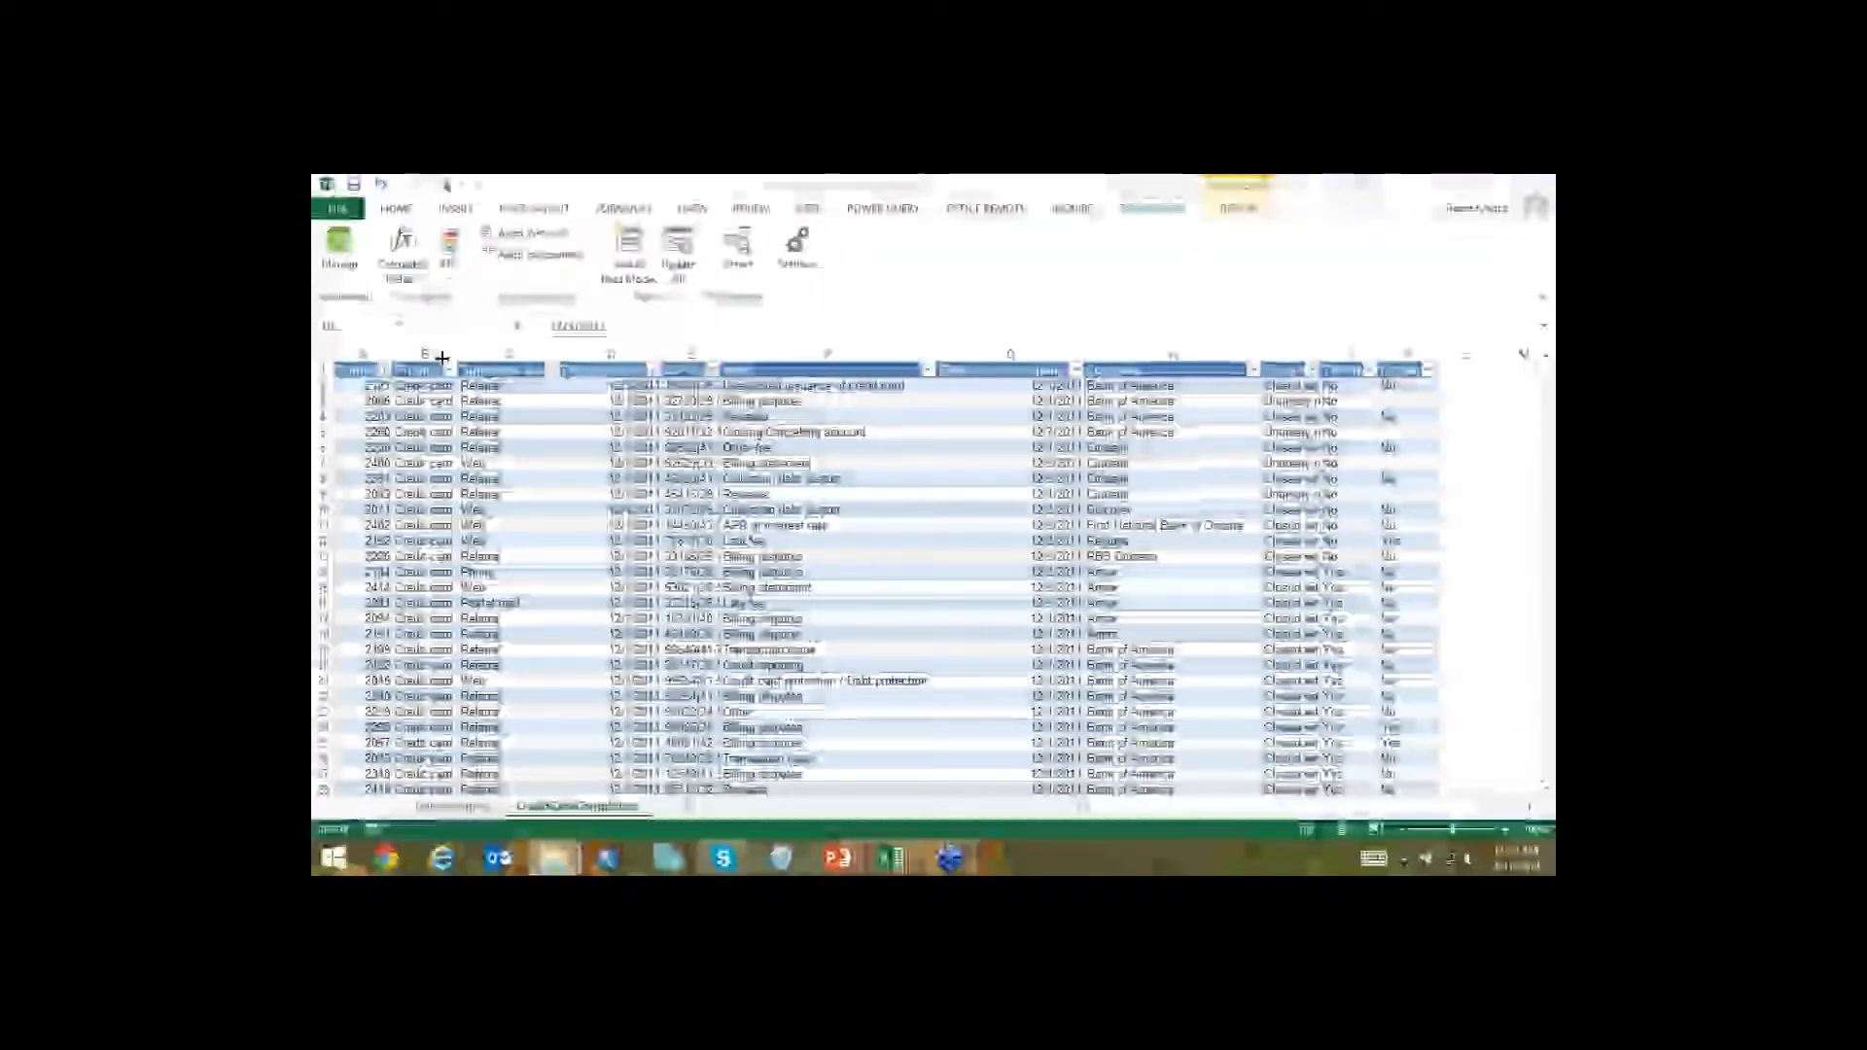
Widen the Complaint ID column in the CreditCardComplaints worksheet and return to the Power Map window.
{"action": "left_click_drag", "start_coordinate": [443, 358], "coordinate": [492, 358]}
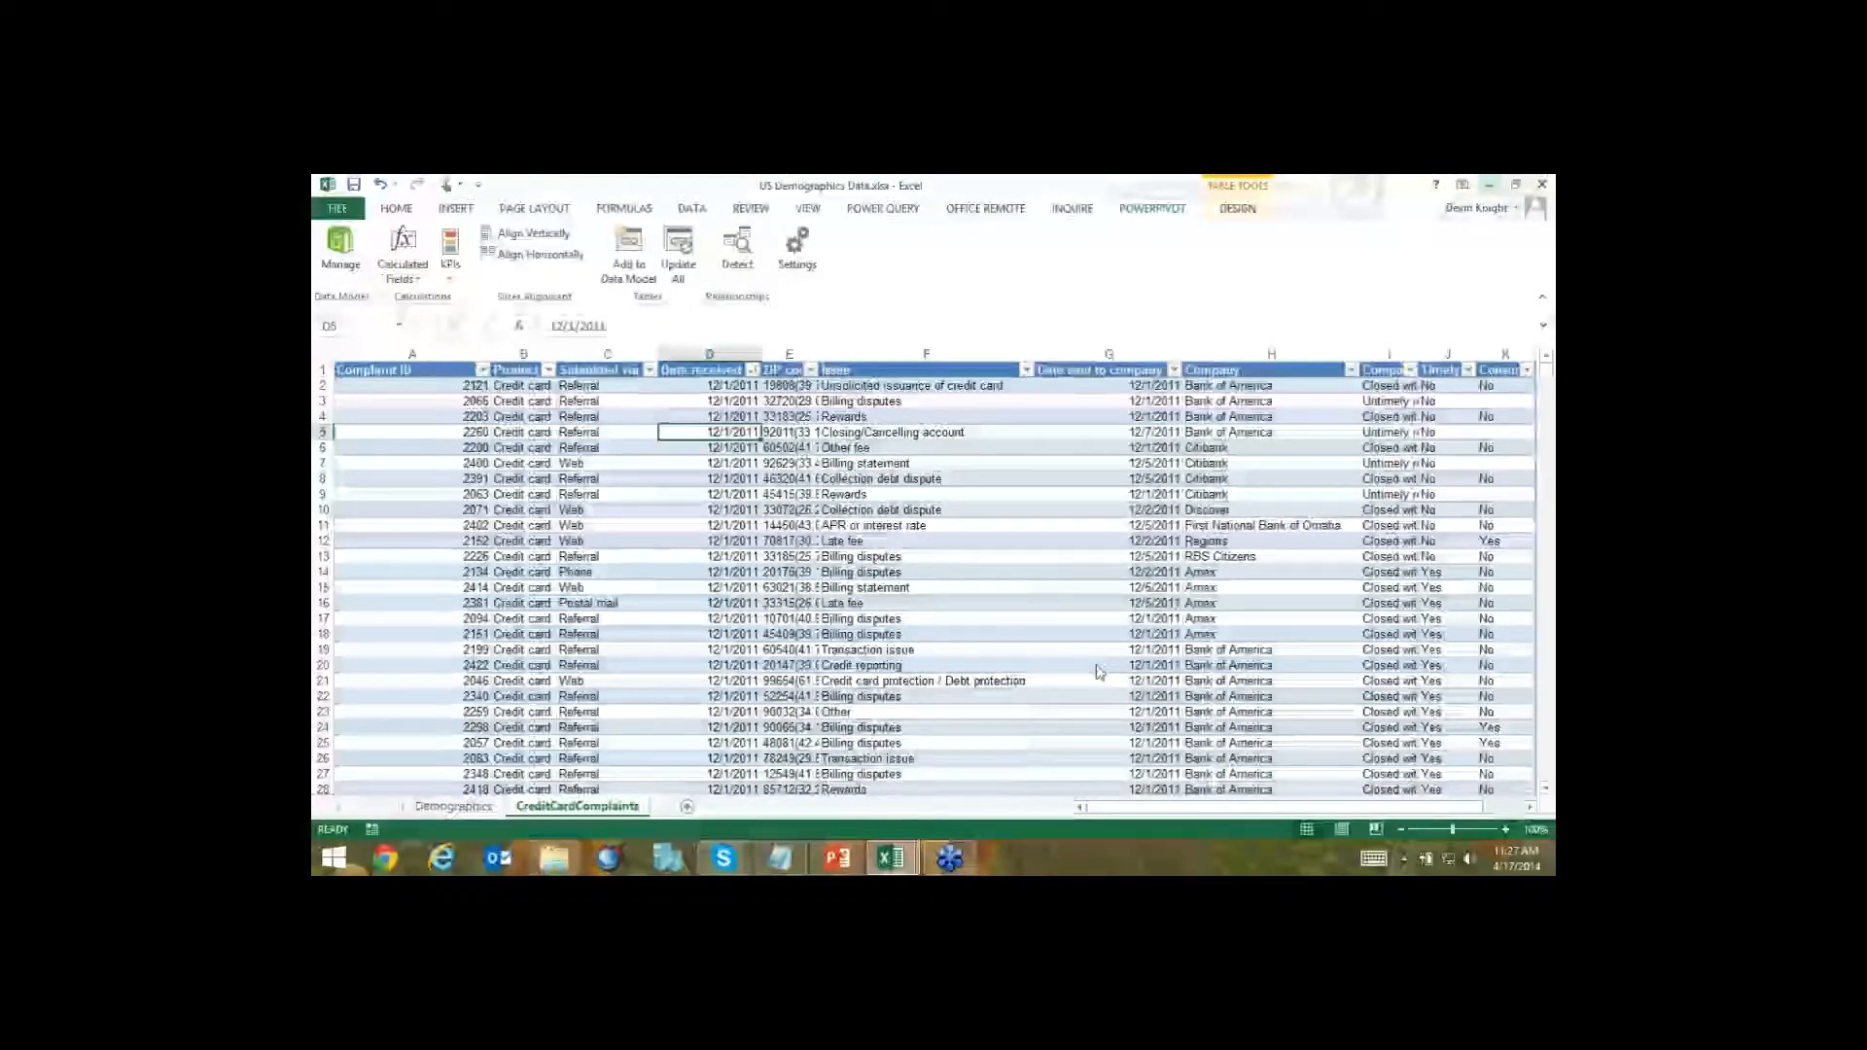
{"action": "key", "text": "super+d"}
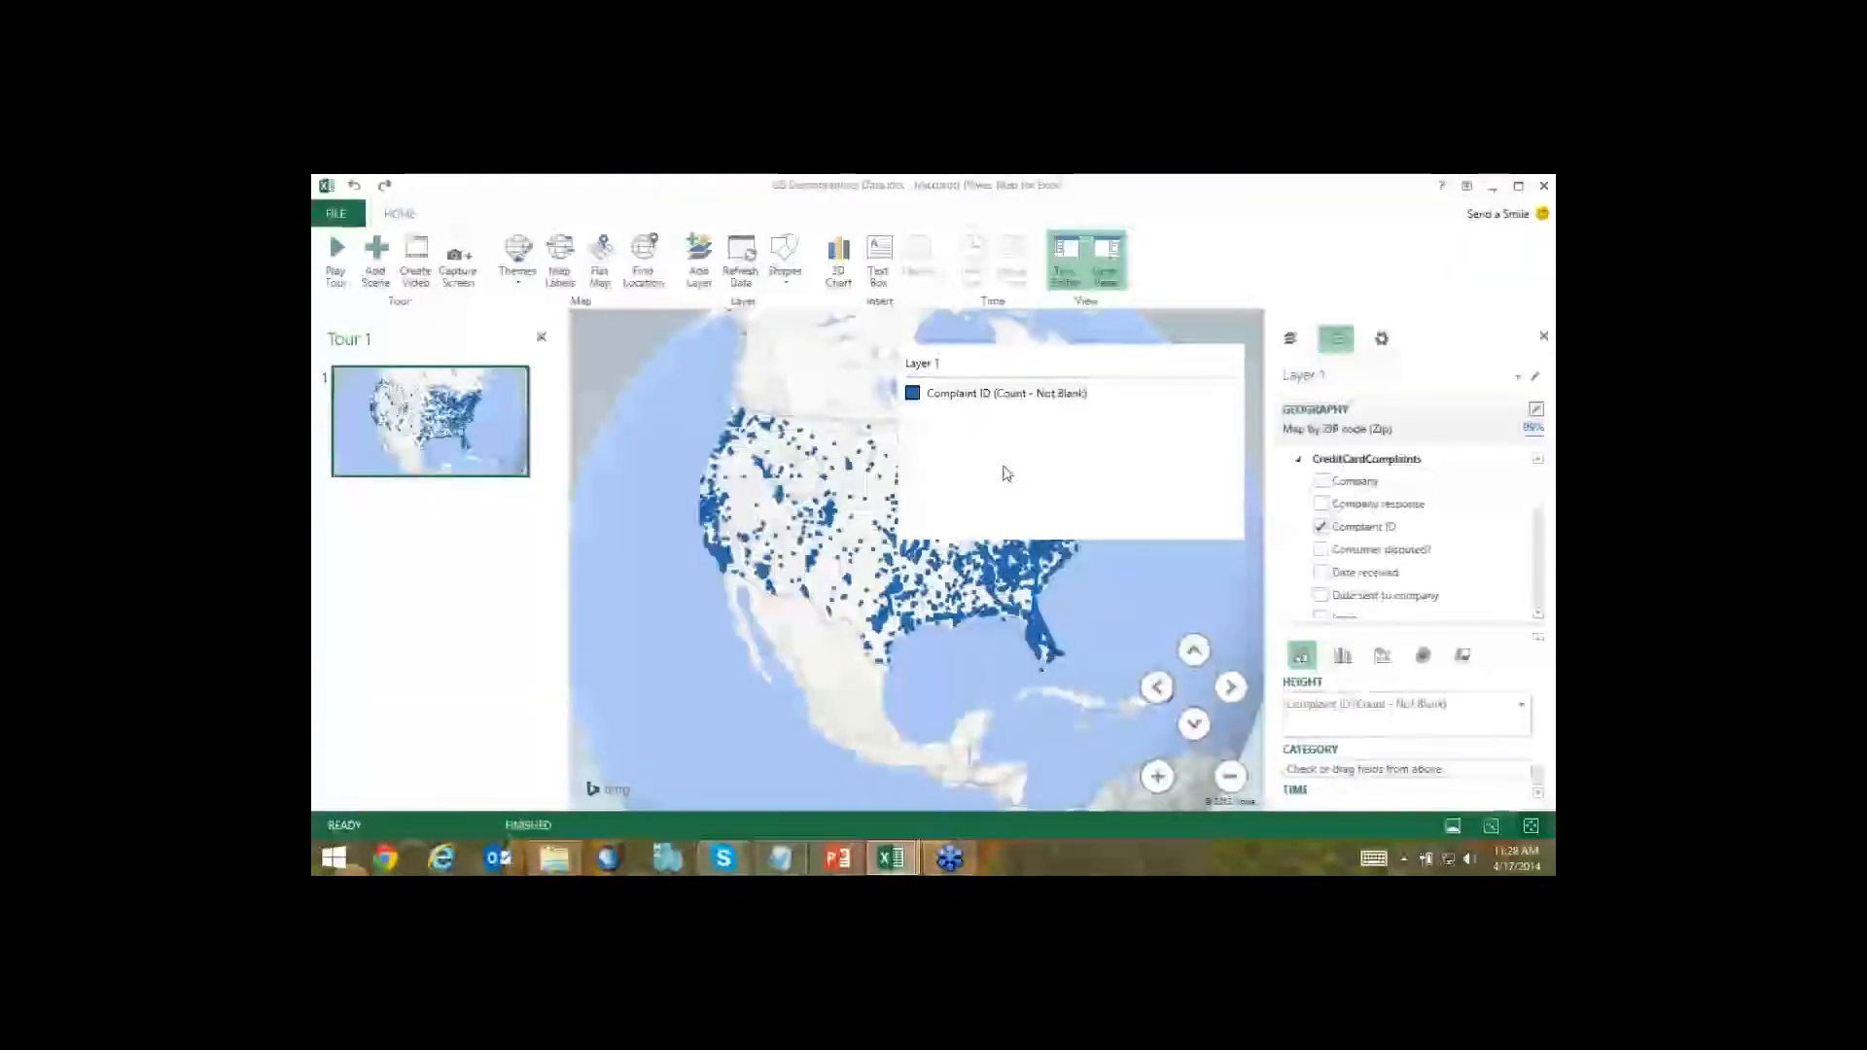
Remove the Layer 1 legend from the map, inserting it once more and removing it again.
{"action": "left_click", "coordinate": [1075, 488]}
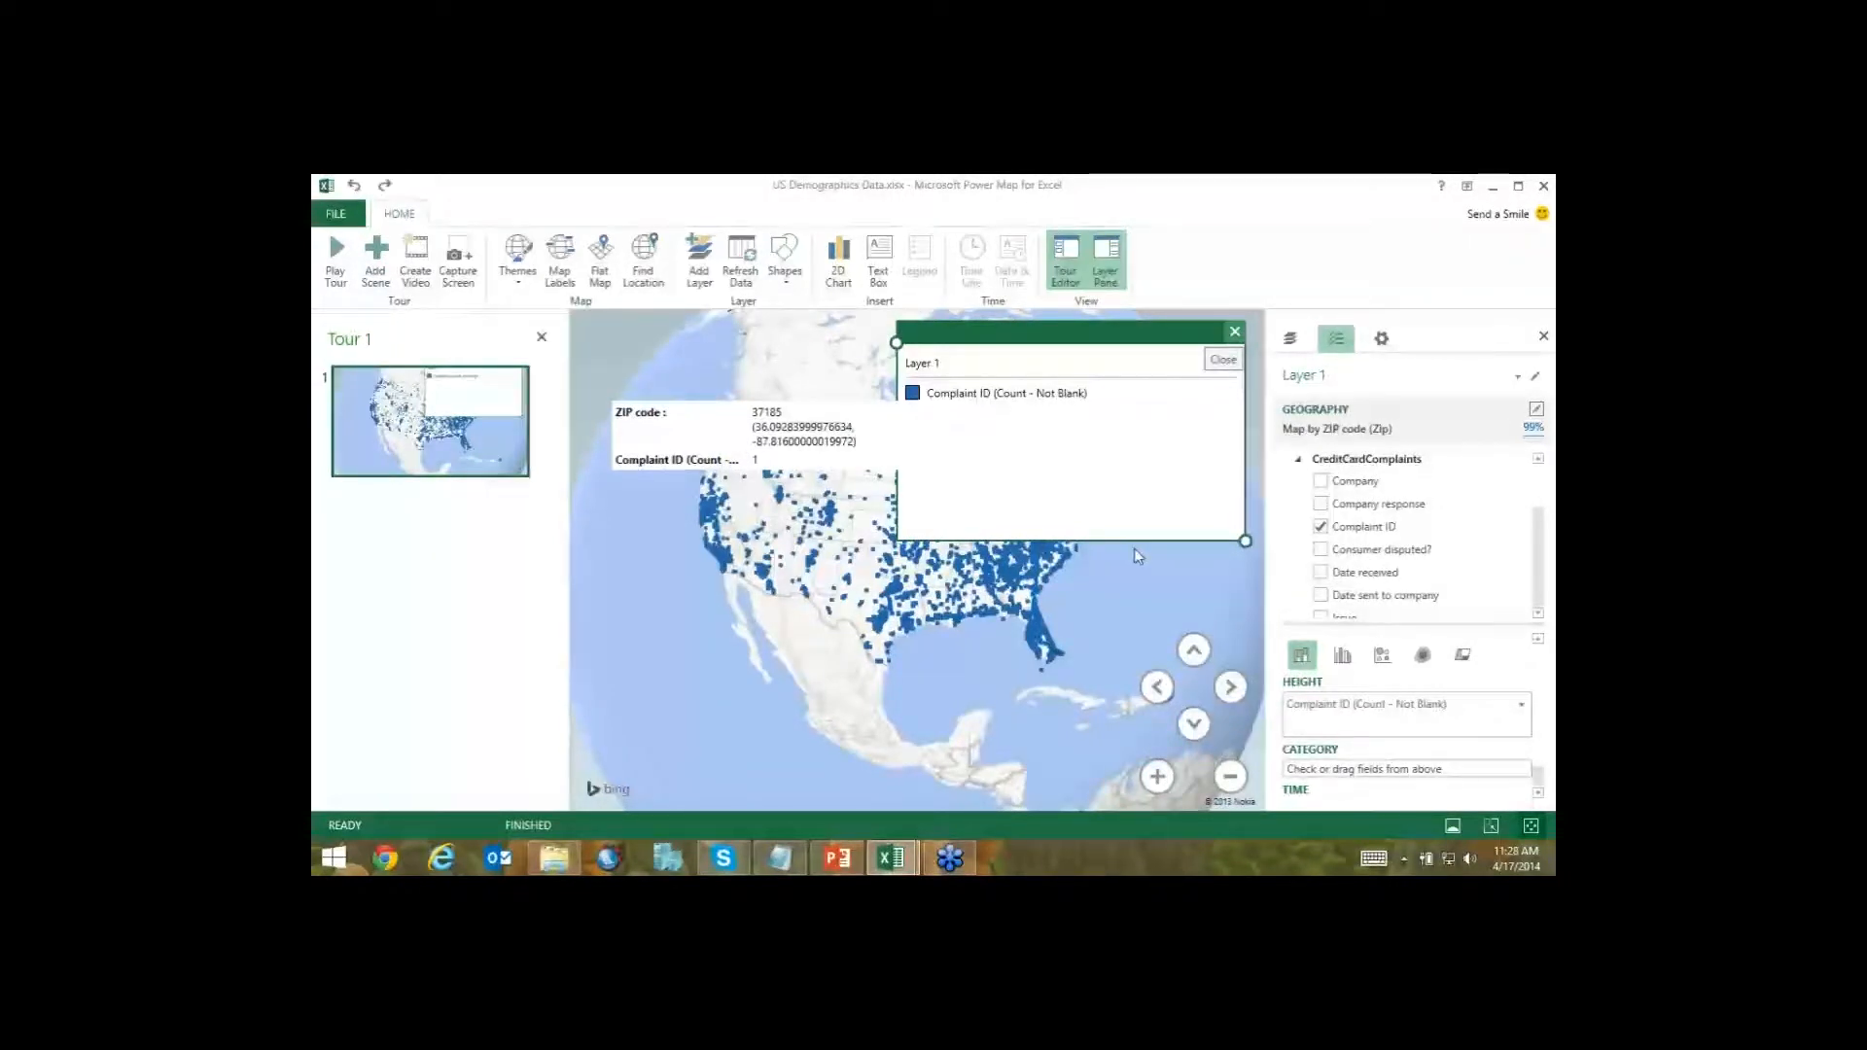
{"action": "left_click", "coordinate": [1234, 331]}
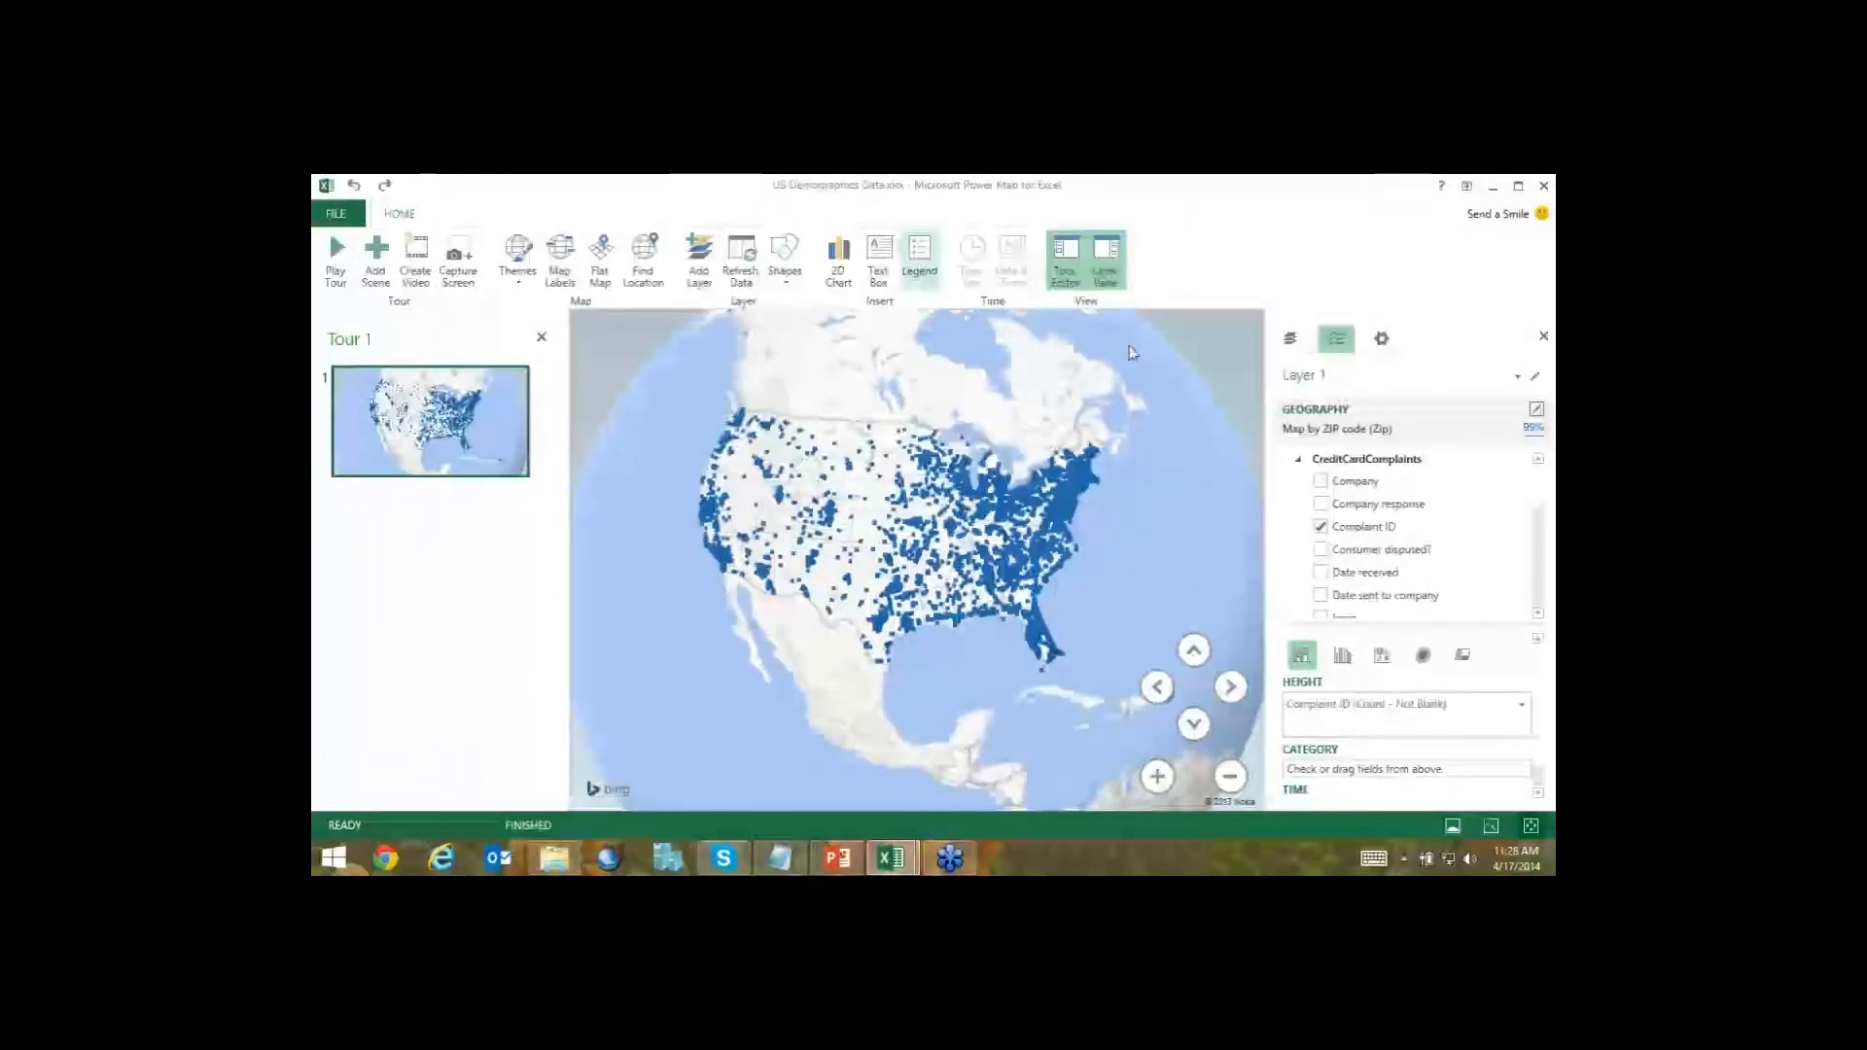
{"action": "left_click", "coordinate": [919, 258]}
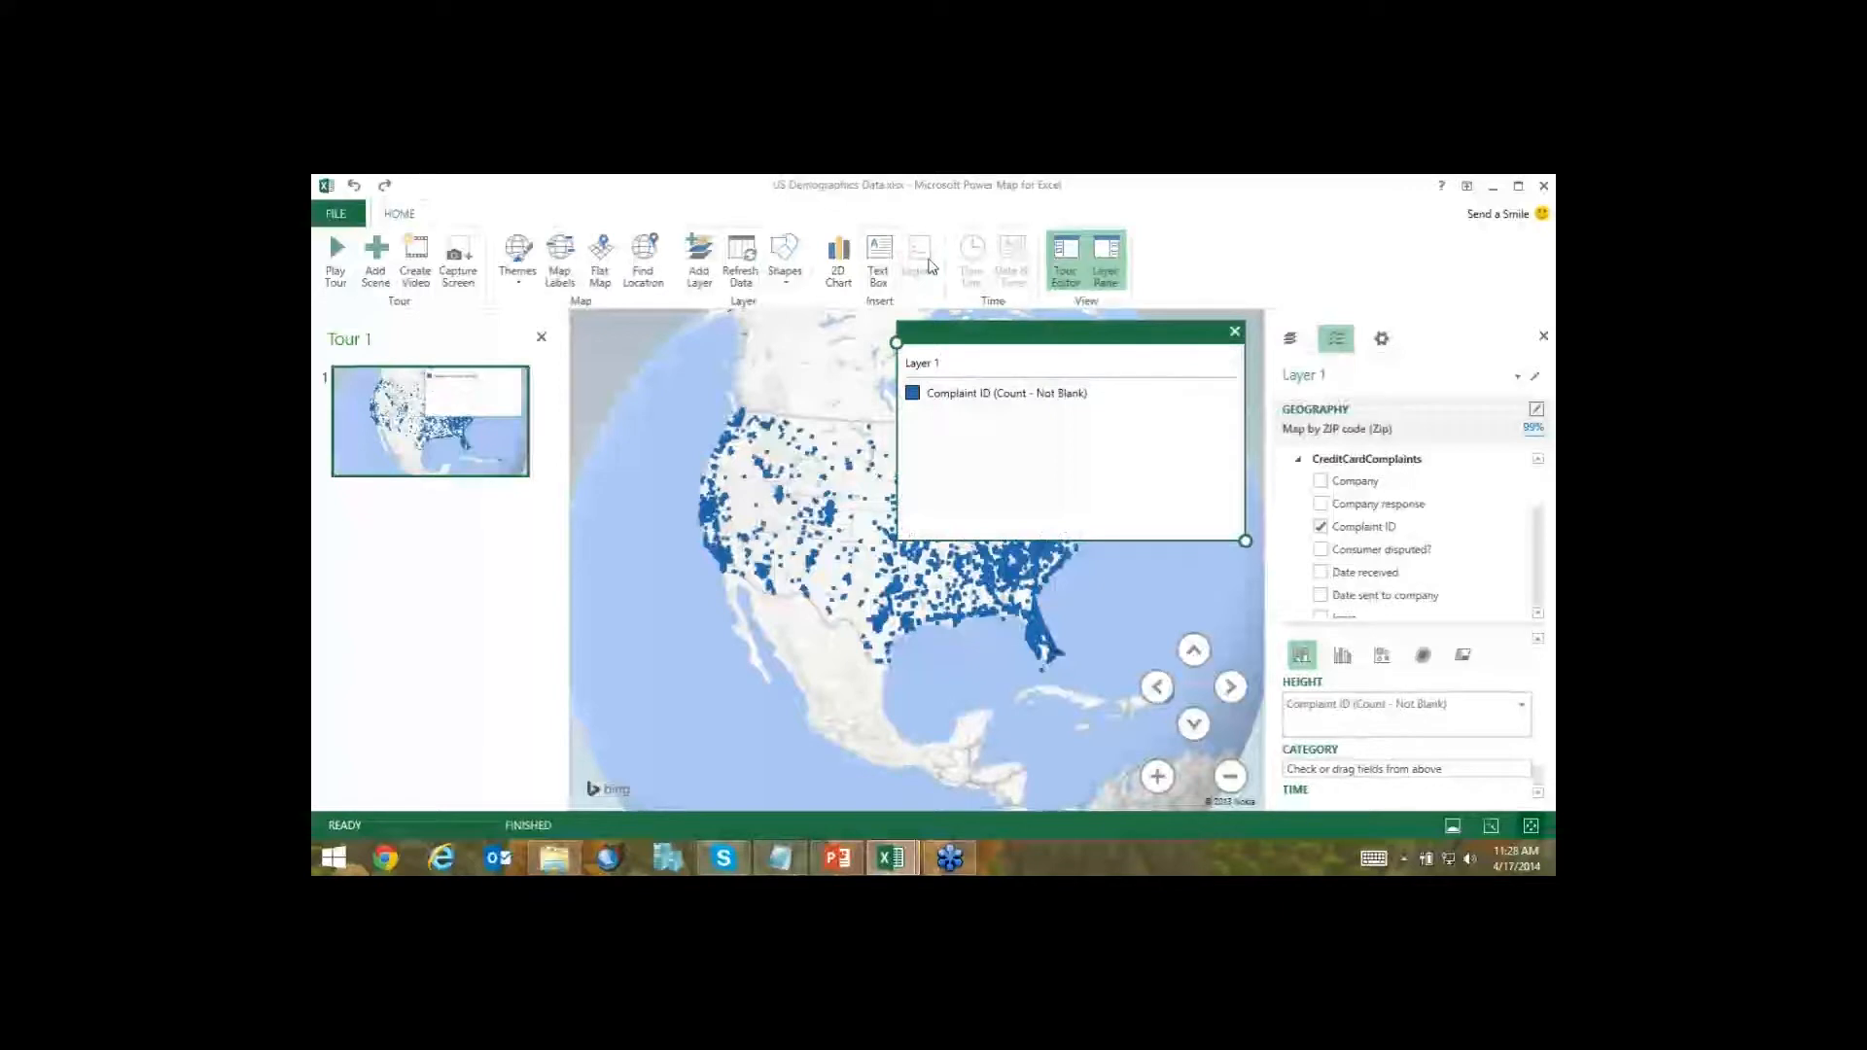
{"action": "left_click", "coordinate": [1234, 332]}
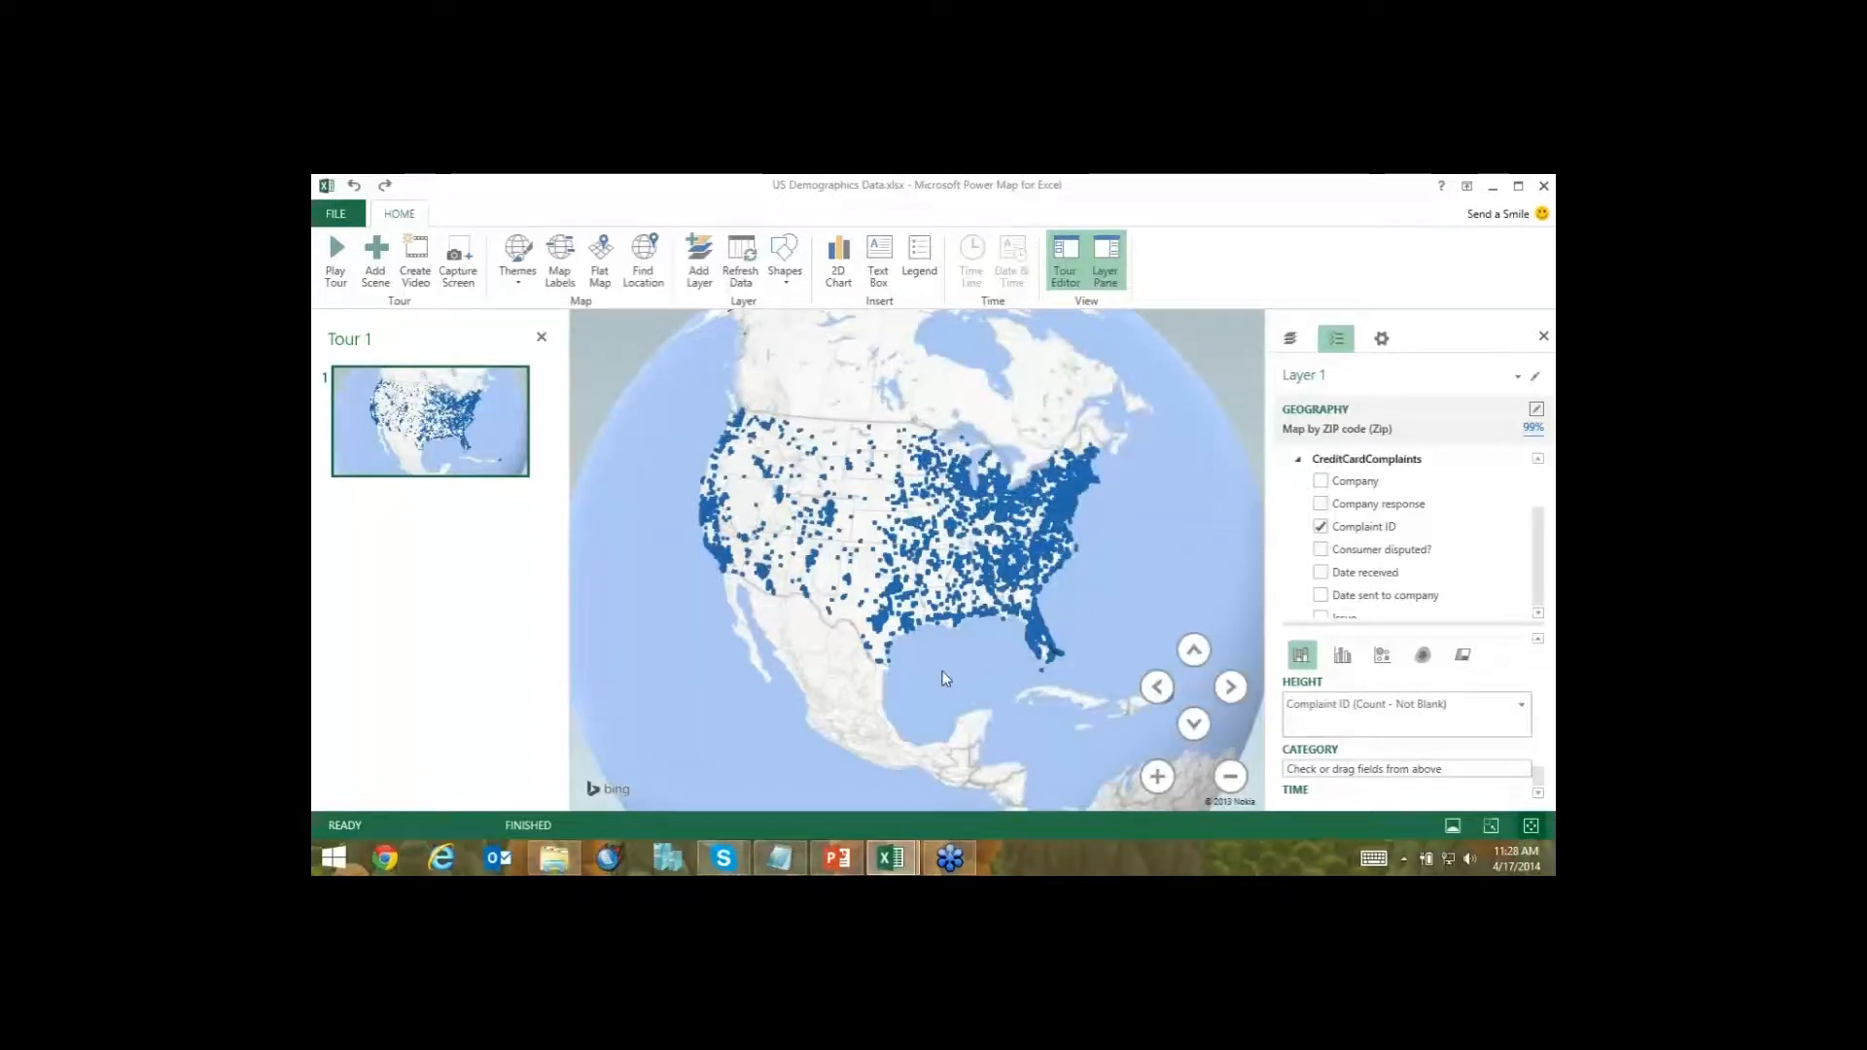
Examine the complaint count columns over Florida, the East Coast and the southeastern cities, and return to a view of the whole country.
{"action": "double_click", "coordinate": [1028, 633]}
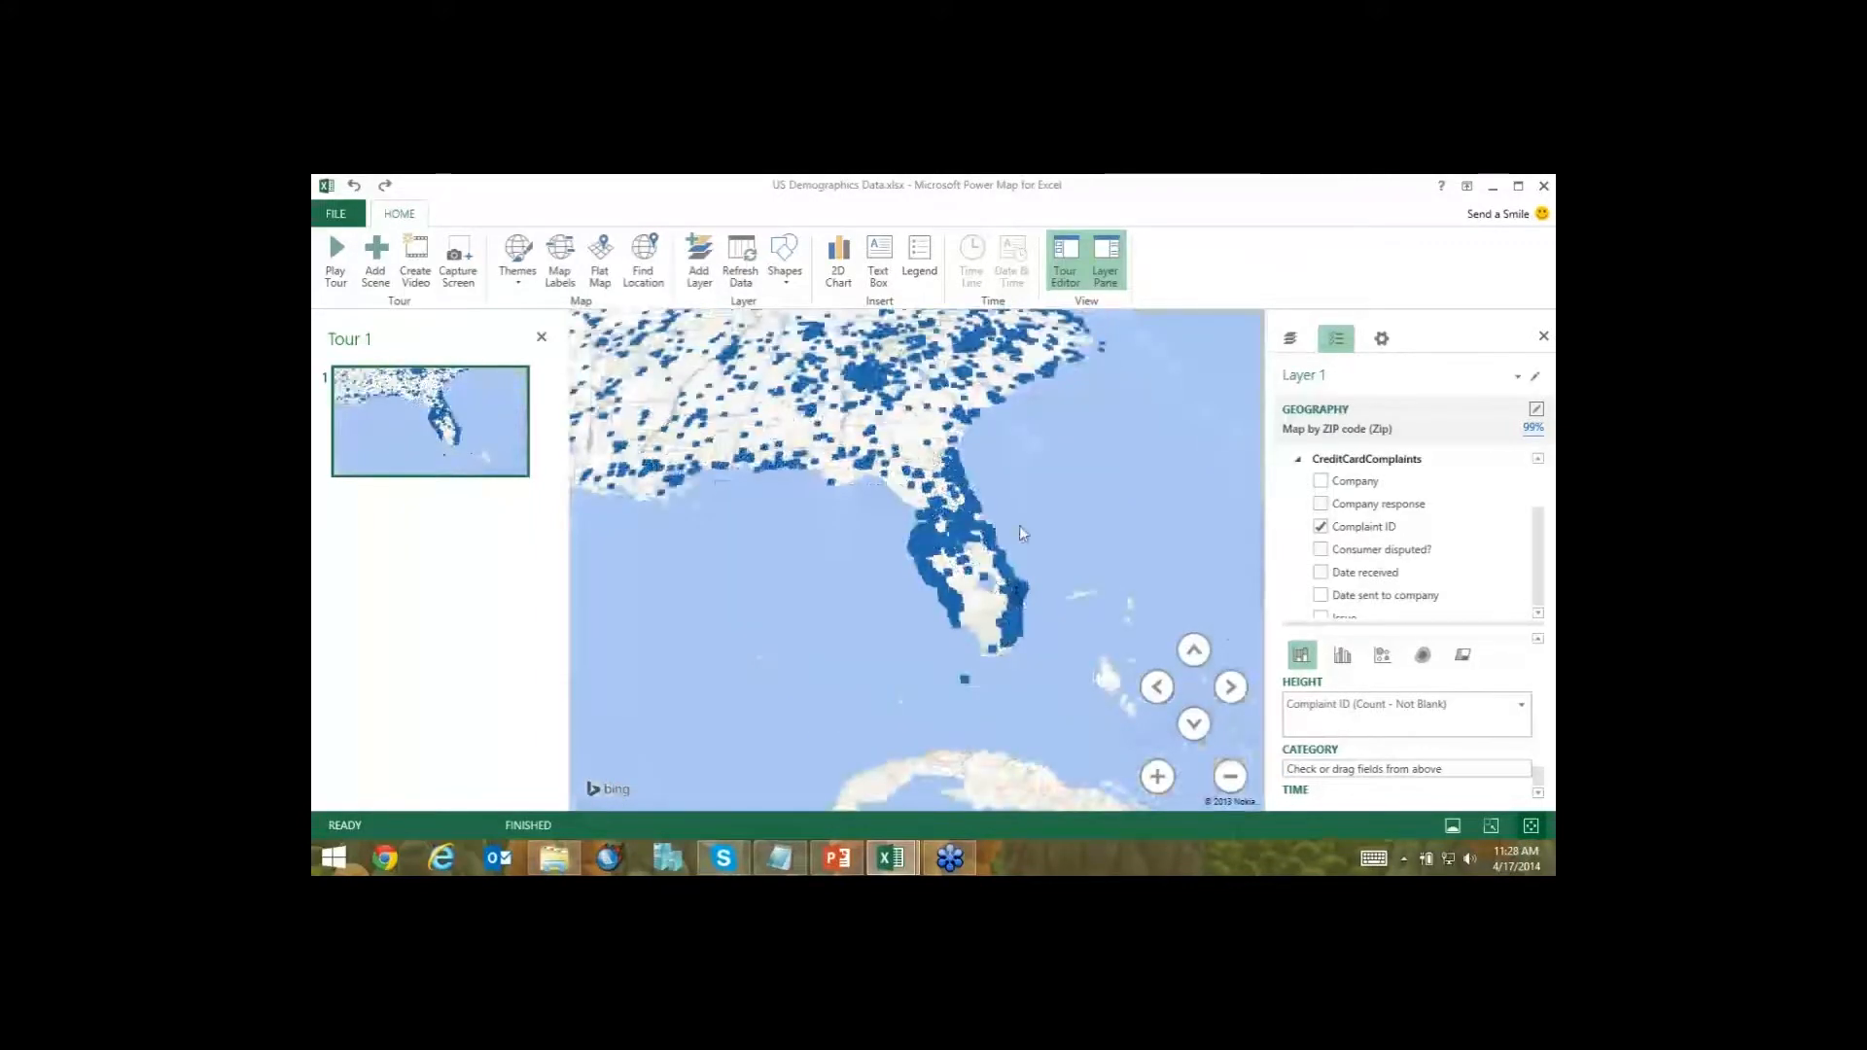
{"action": "mouse_move", "coordinate": [968, 610]}
{"action": "left_click_drag", "start_coordinate": [929, 330], "coordinate": [883, 541]}
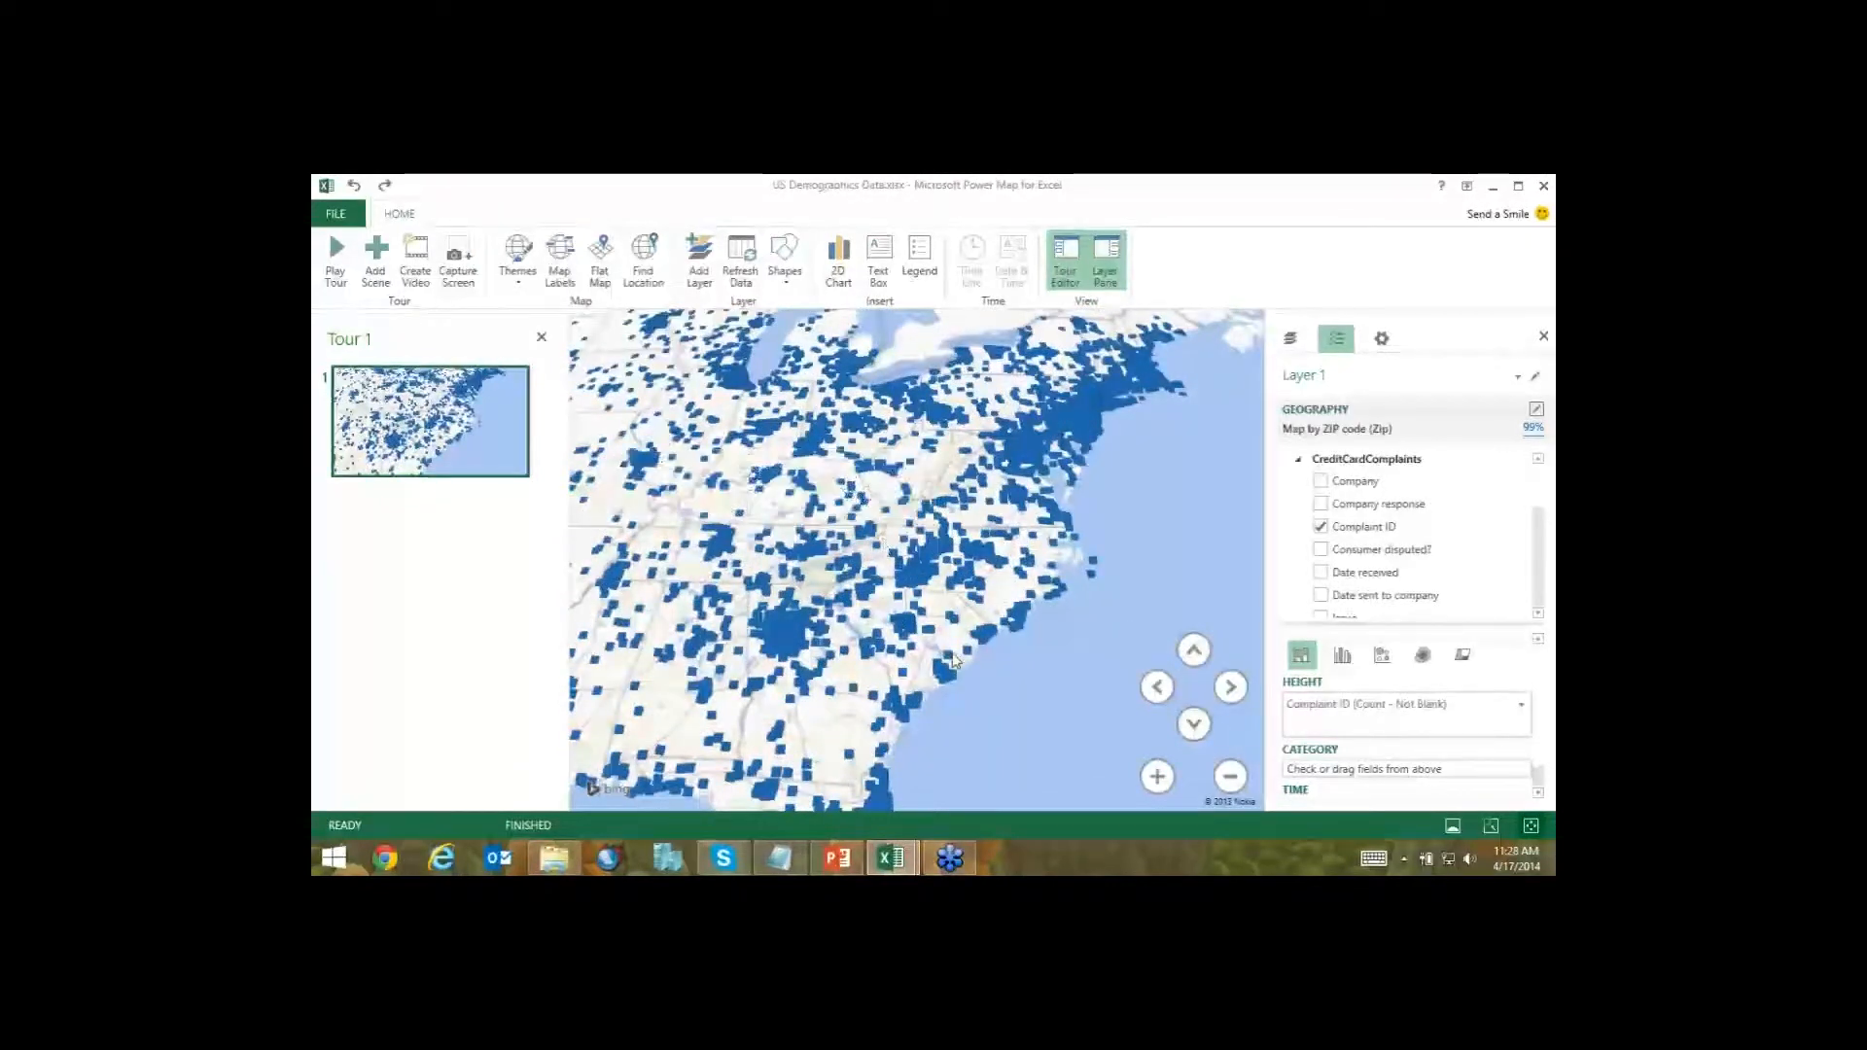
{"action": "left_click_drag", "start_coordinate": [955, 660], "coordinate": [1188, 695]}
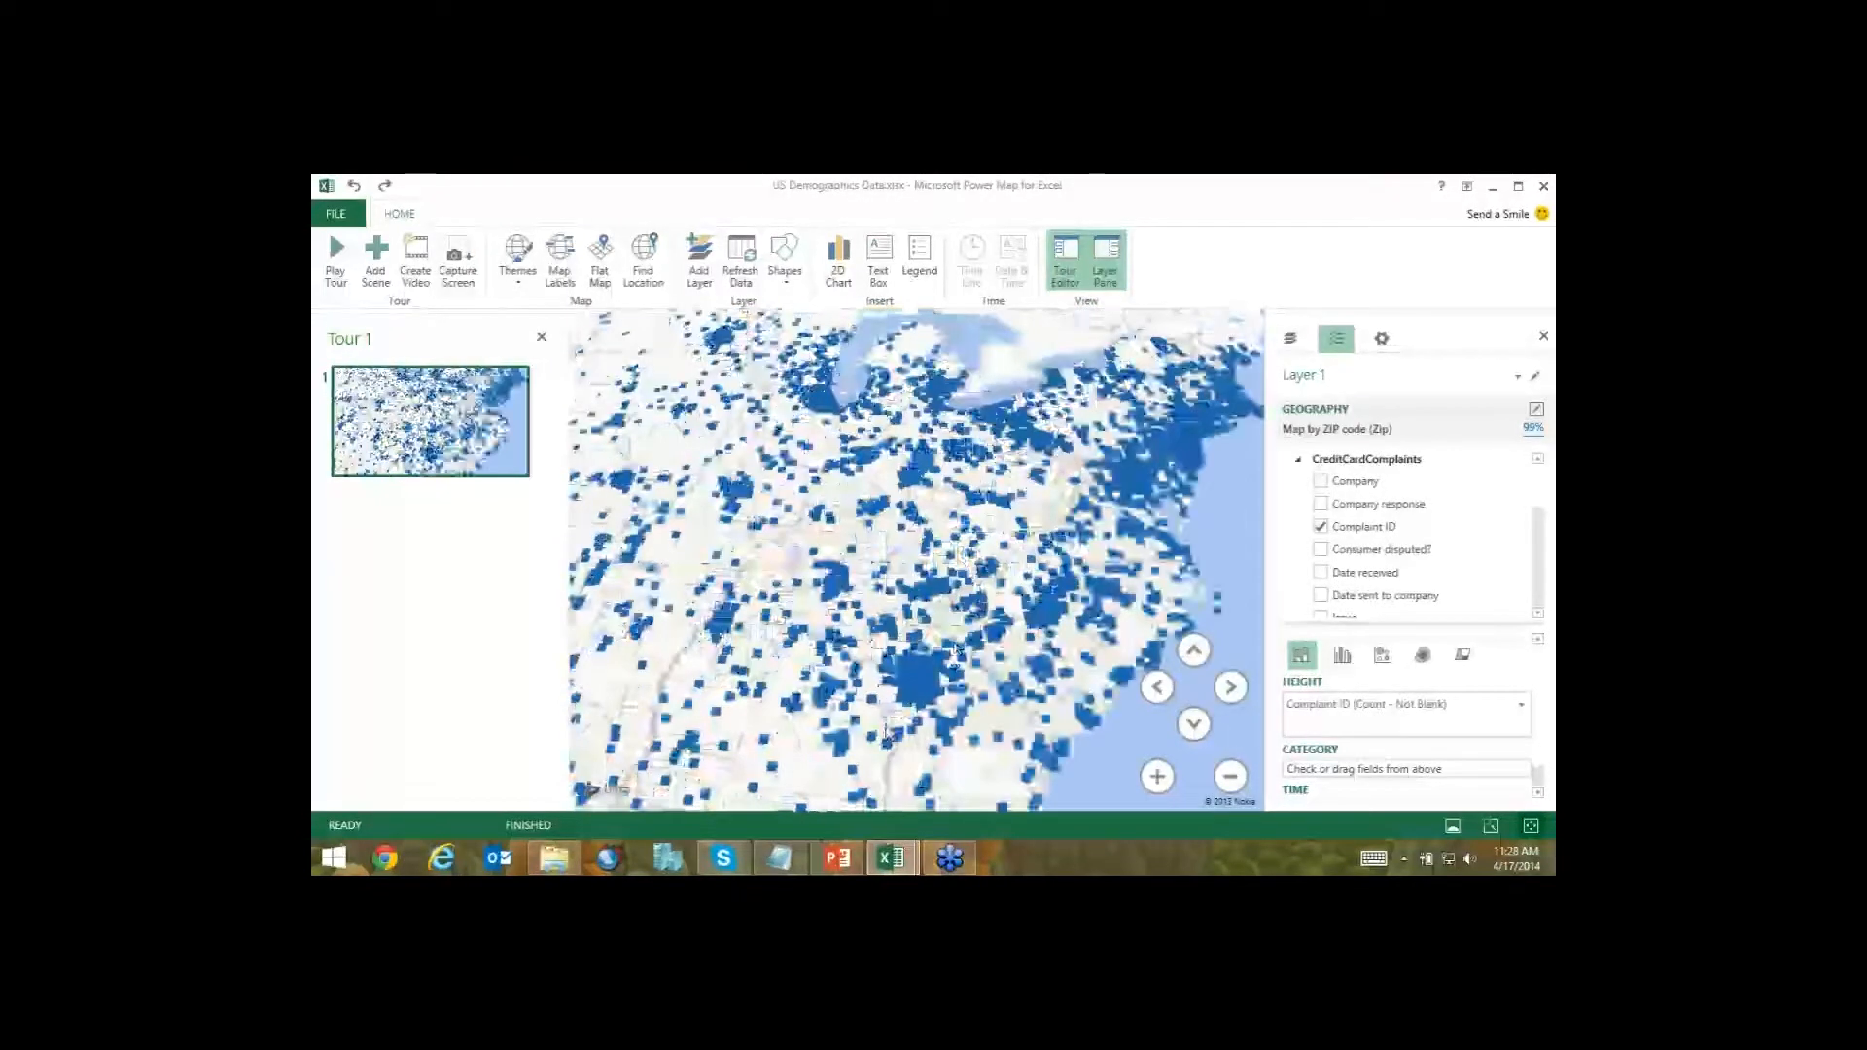
{"action": "scroll", "coordinate": [885, 731], "scroll_direction": "up", "scroll_amount": 3}
{"action": "scroll", "coordinate": [886, 731], "scroll_direction": "up", "scroll_amount": 1}
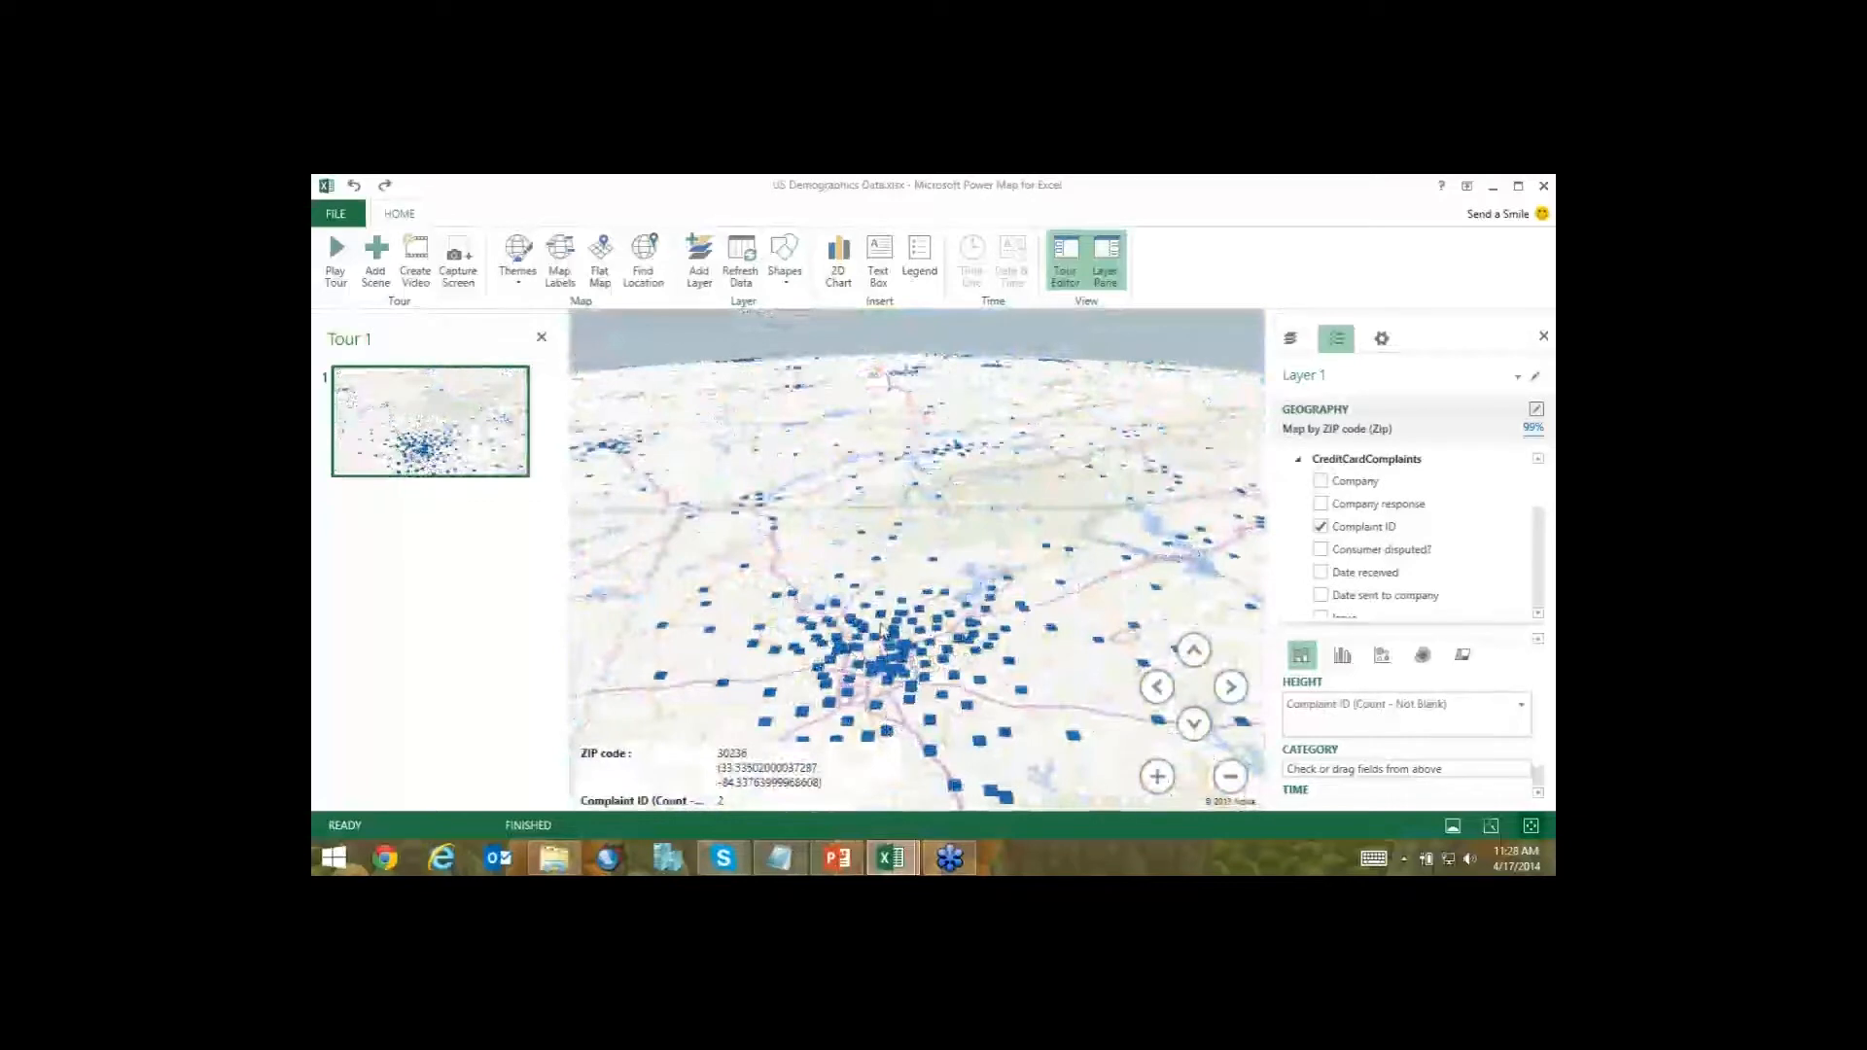
{"action": "scroll", "coordinate": [882, 630], "scroll_direction": "down", "scroll_amount": 5}
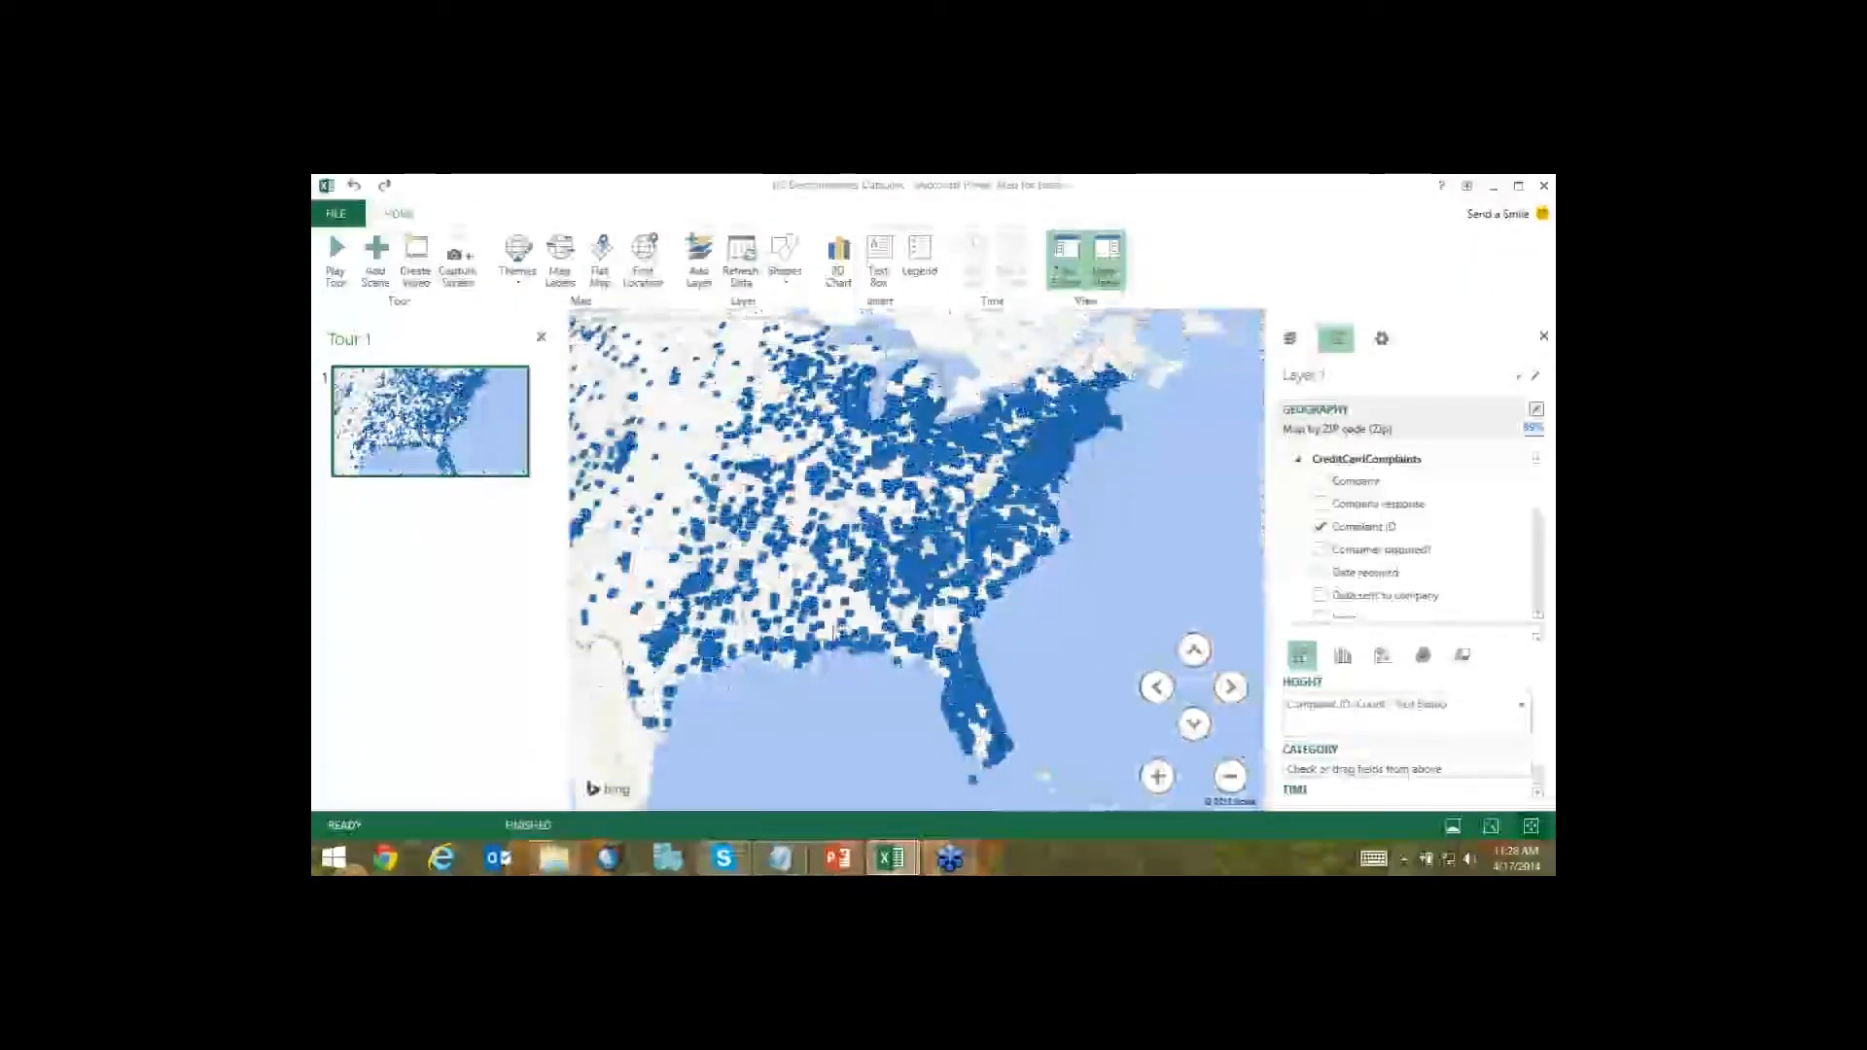
{"action": "scroll", "coordinate": [834, 632], "scroll_direction": "down", "scroll_amount": 1}
{"action": "left_click_drag", "start_coordinate": [834, 632], "coordinate": [935, 669]}
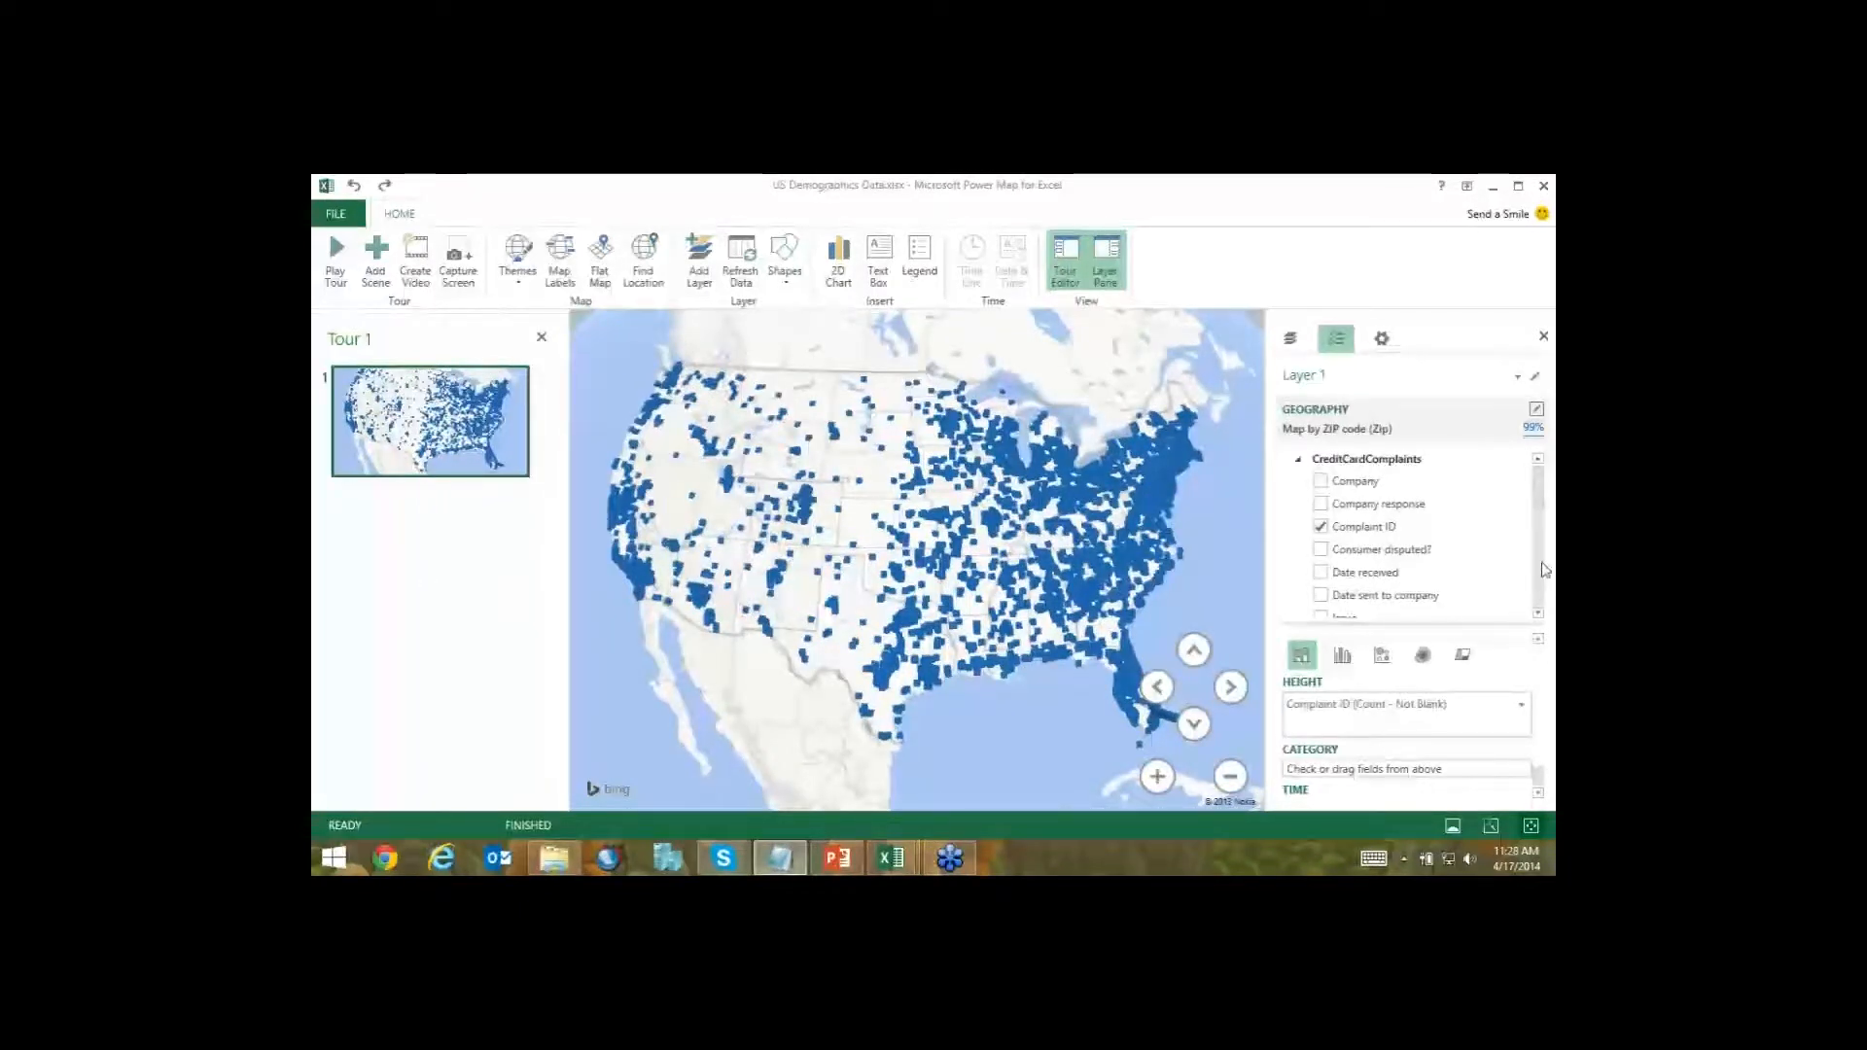
Add Company as the category of the complaint columns and inspect the tallest stacked column on Florida's southeast coast.
{"action": "scroll", "coordinate": [1542, 563], "scroll_direction": "down", "scroll_amount": 2}
{"action": "scroll", "coordinate": [1542, 510], "scroll_direction": "up", "scroll_amount": 2}
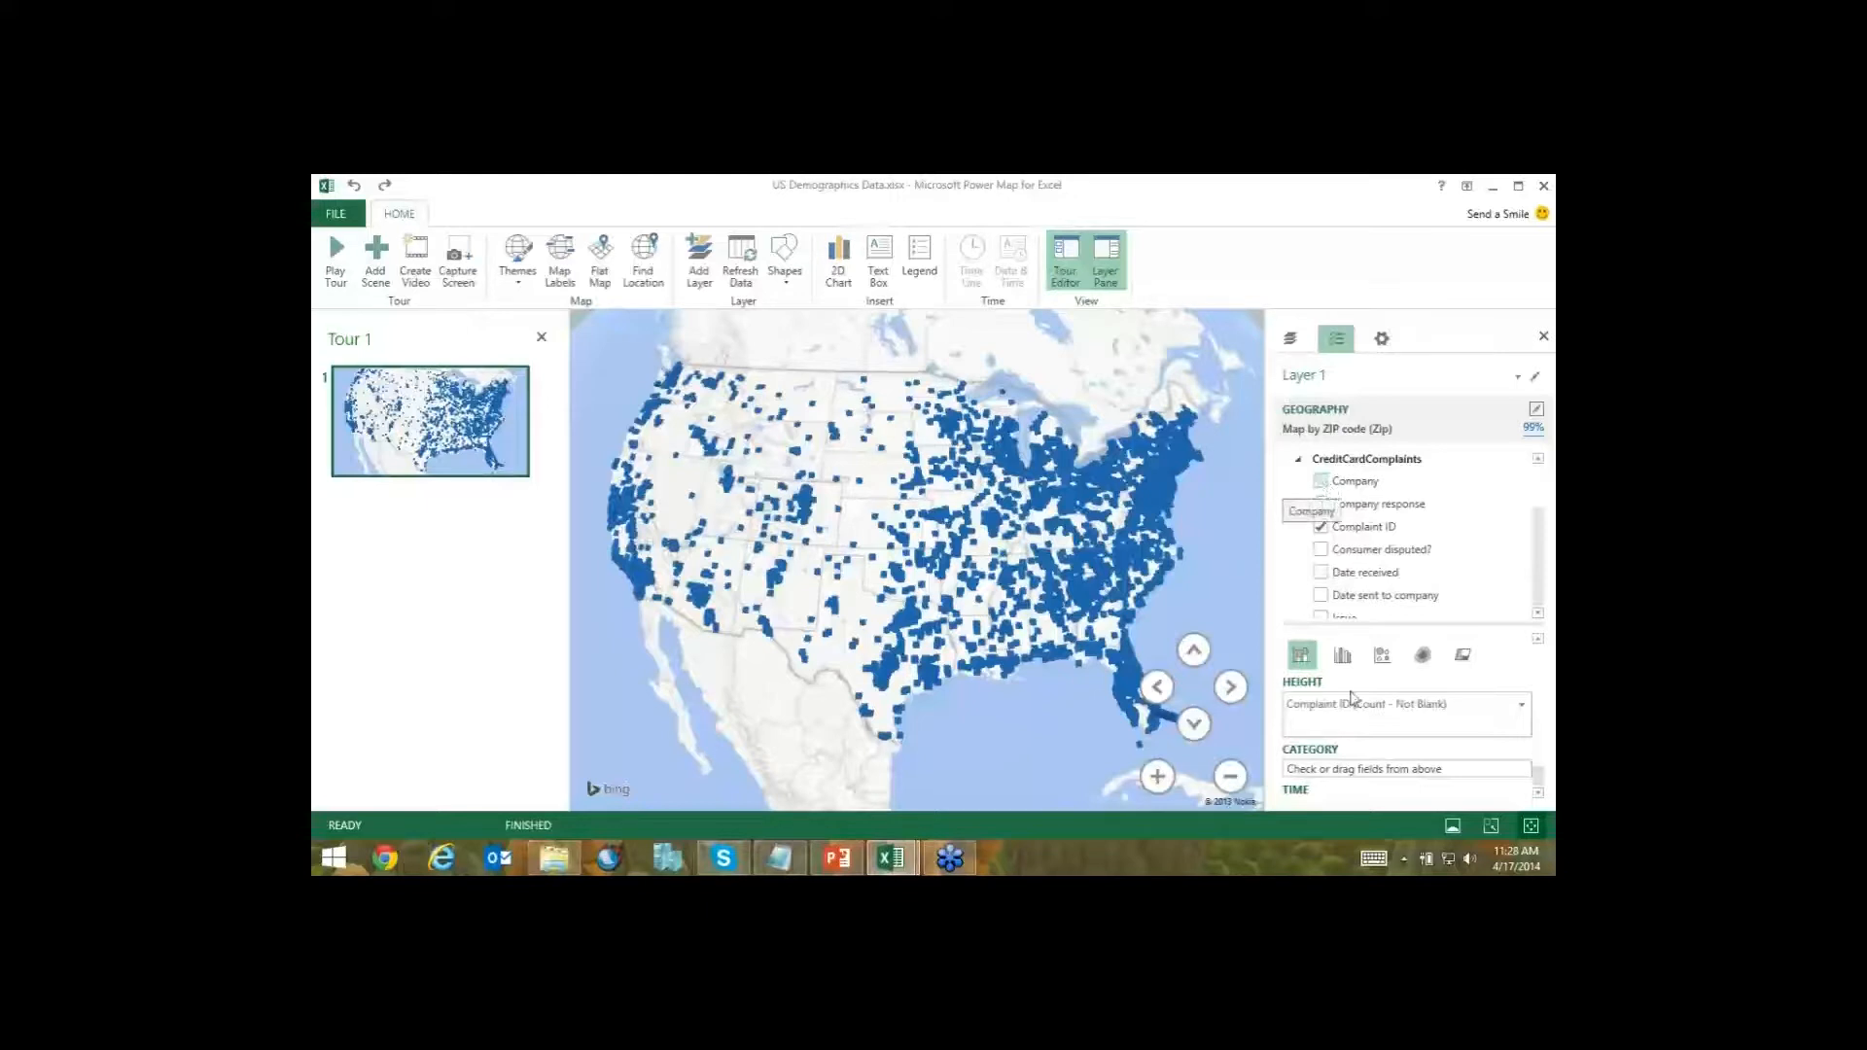
{"action": "left_click_drag", "start_coordinate": [1352, 697], "coordinate": [1400, 768]}
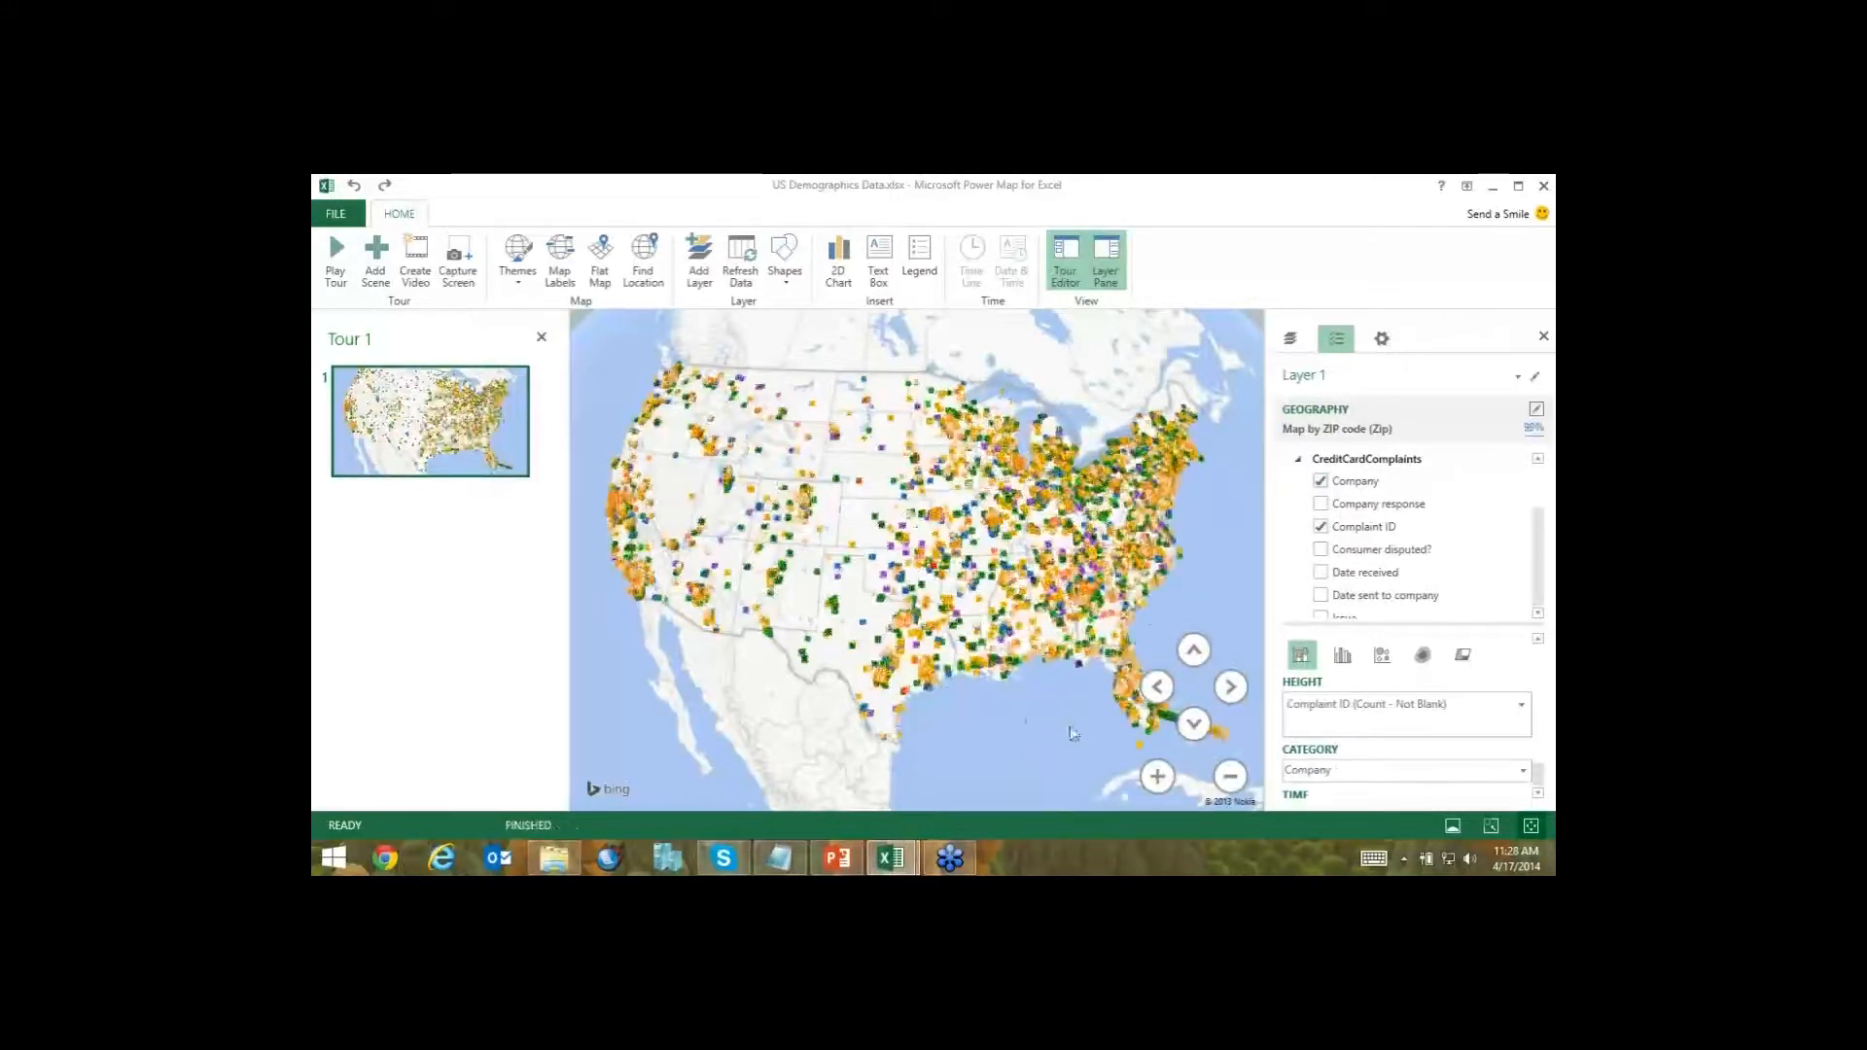
{"action": "left_click_drag", "start_coordinate": [1029, 678], "coordinate": [974, 608]}
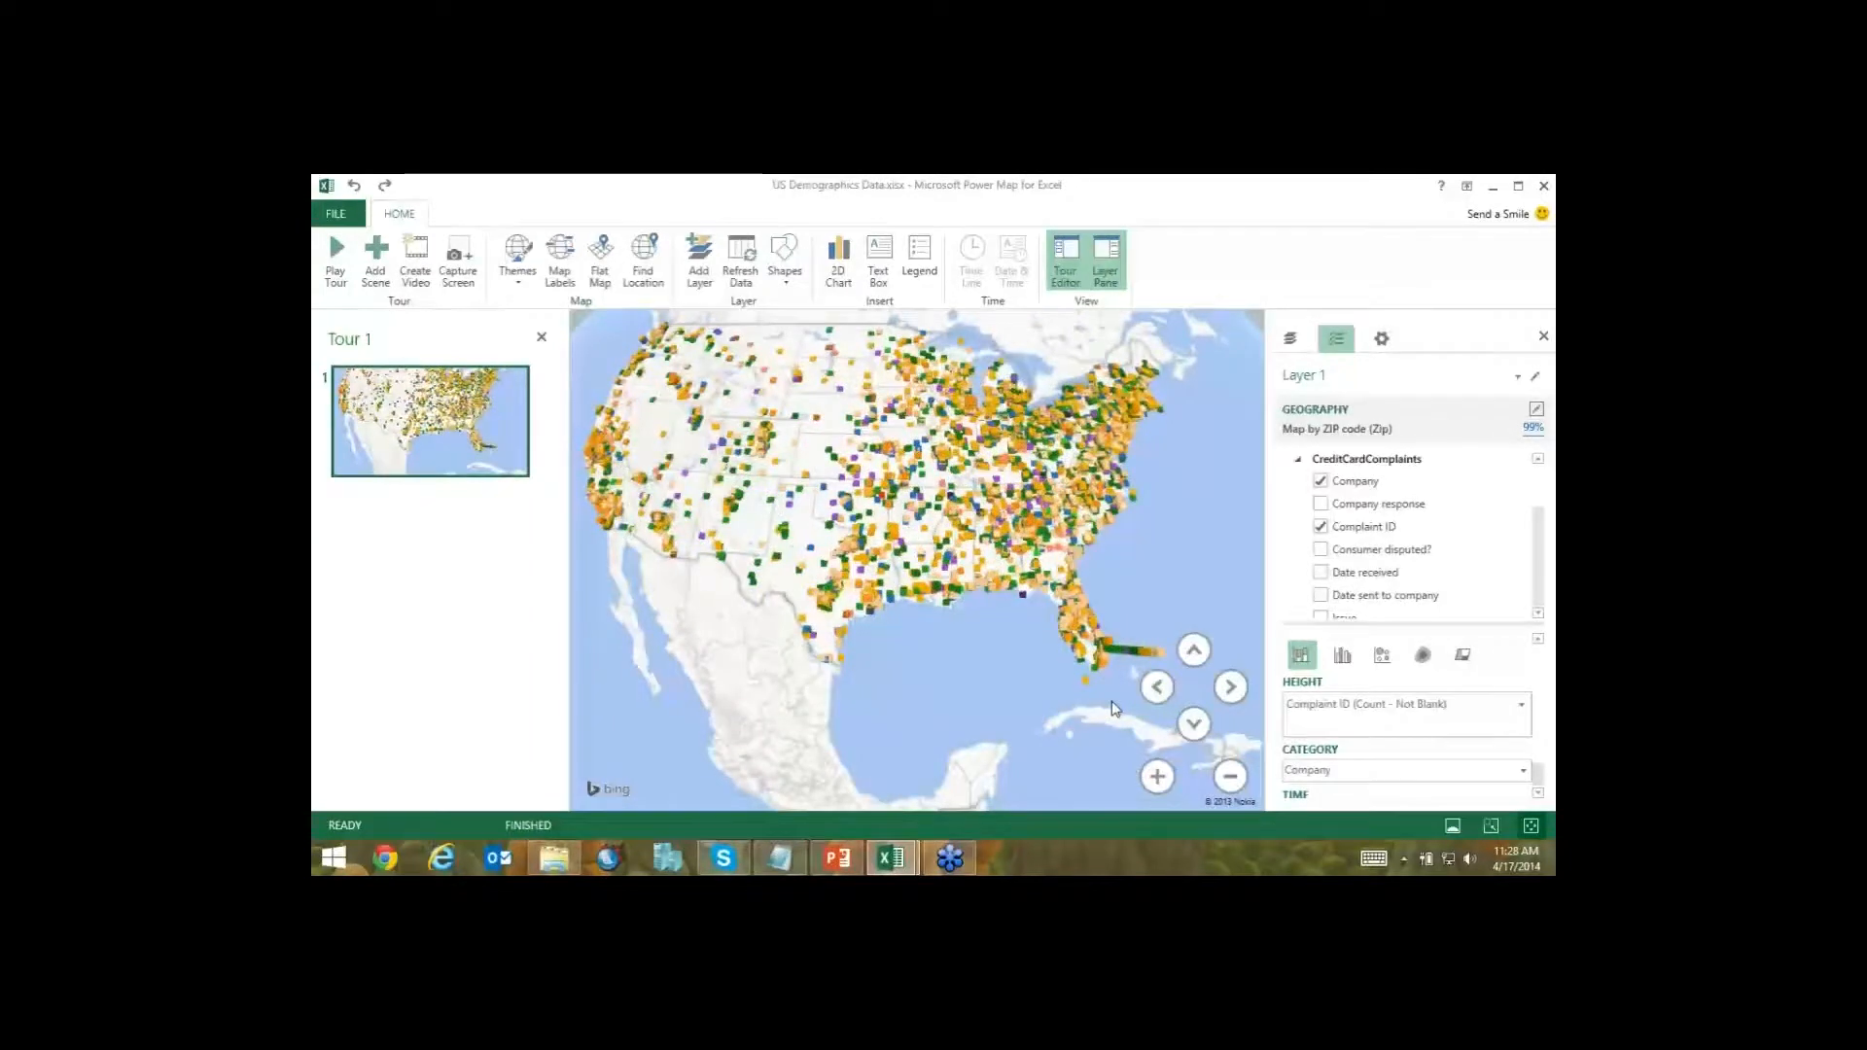
{"action": "scroll", "coordinate": [1112, 709], "scroll_direction": "up", "scroll_amount": 5}
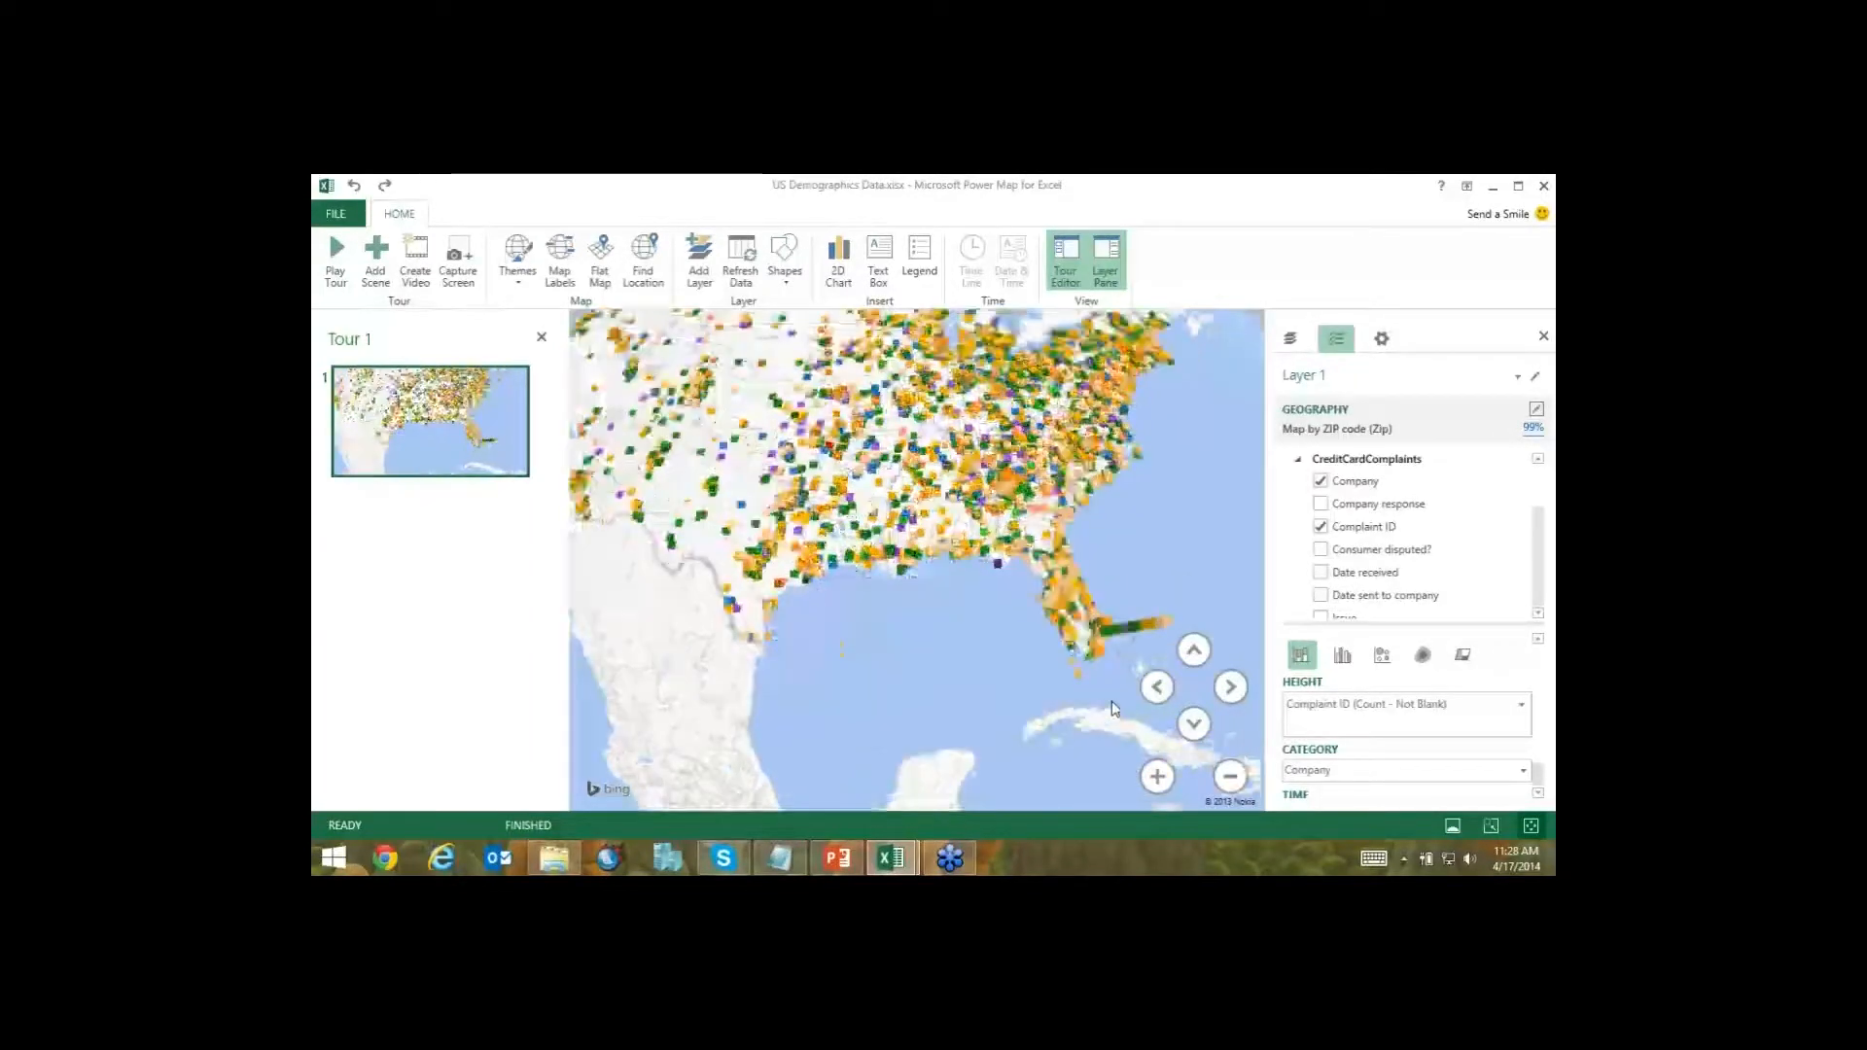
{"action": "scroll", "coordinate": [1079, 681], "scroll_direction": "up", "scroll_amount": 4}
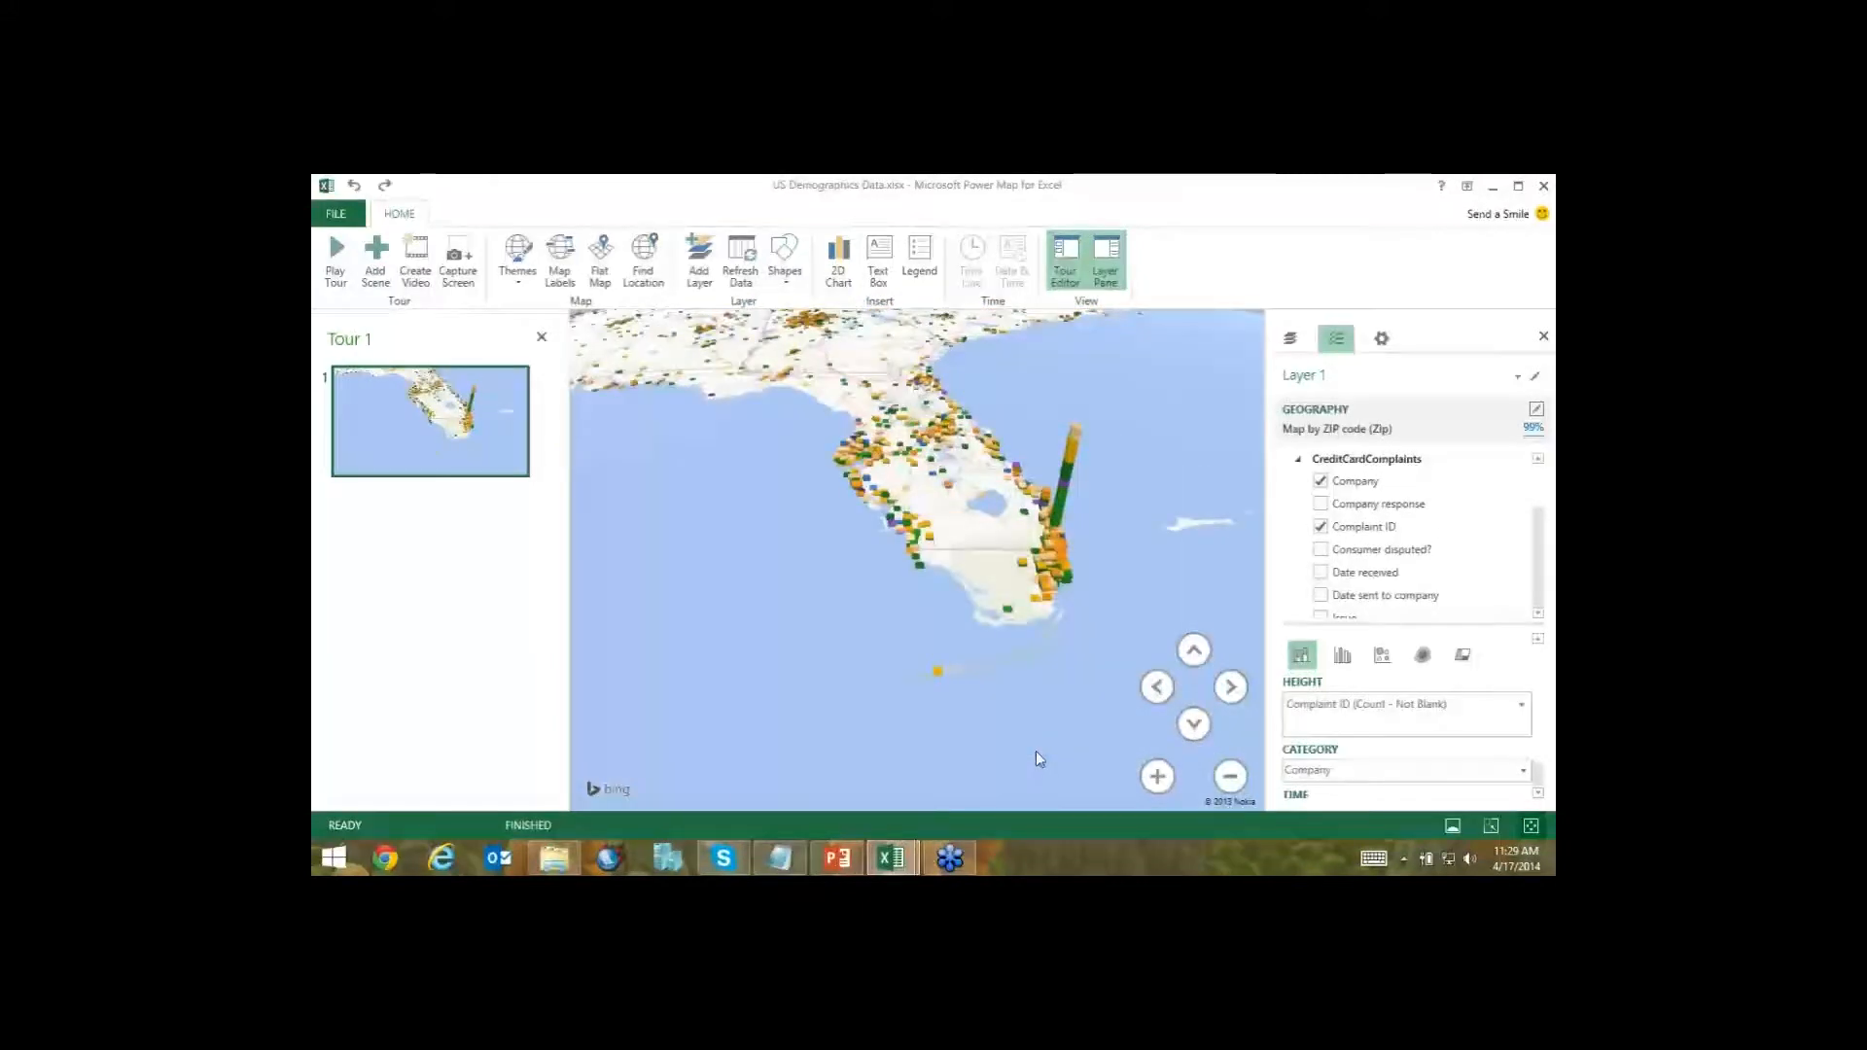
{"action": "scroll", "coordinate": [1008, 658], "scroll_direction": "up", "scroll_amount": 3}
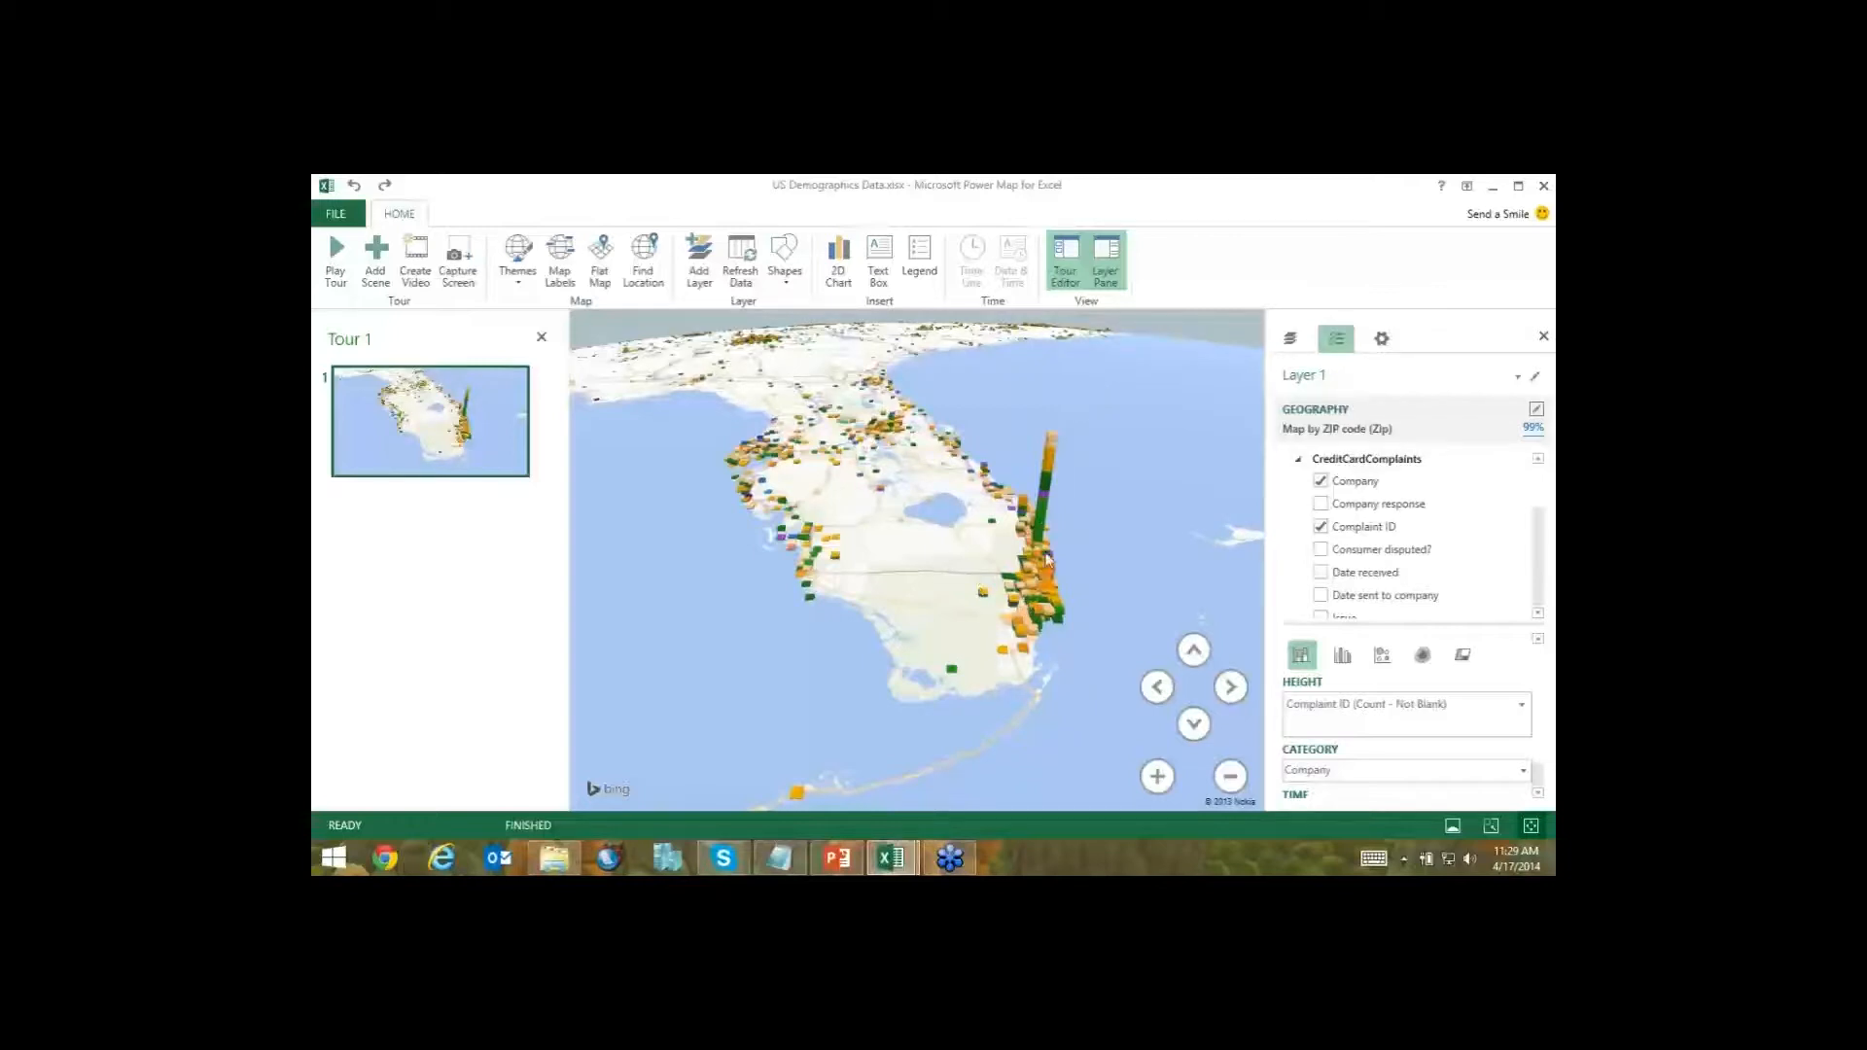
{"action": "mouse_move", "coordinate": [1045, 518]}
{"action": "mouse_move", "coordinate": [1050, 464]}
Change the visualization to clustered columns and compare it with stacked columns along Florida's southeast coast, ending on clustered.
{"action": "left_click", "coordinate": [1353, 660]}
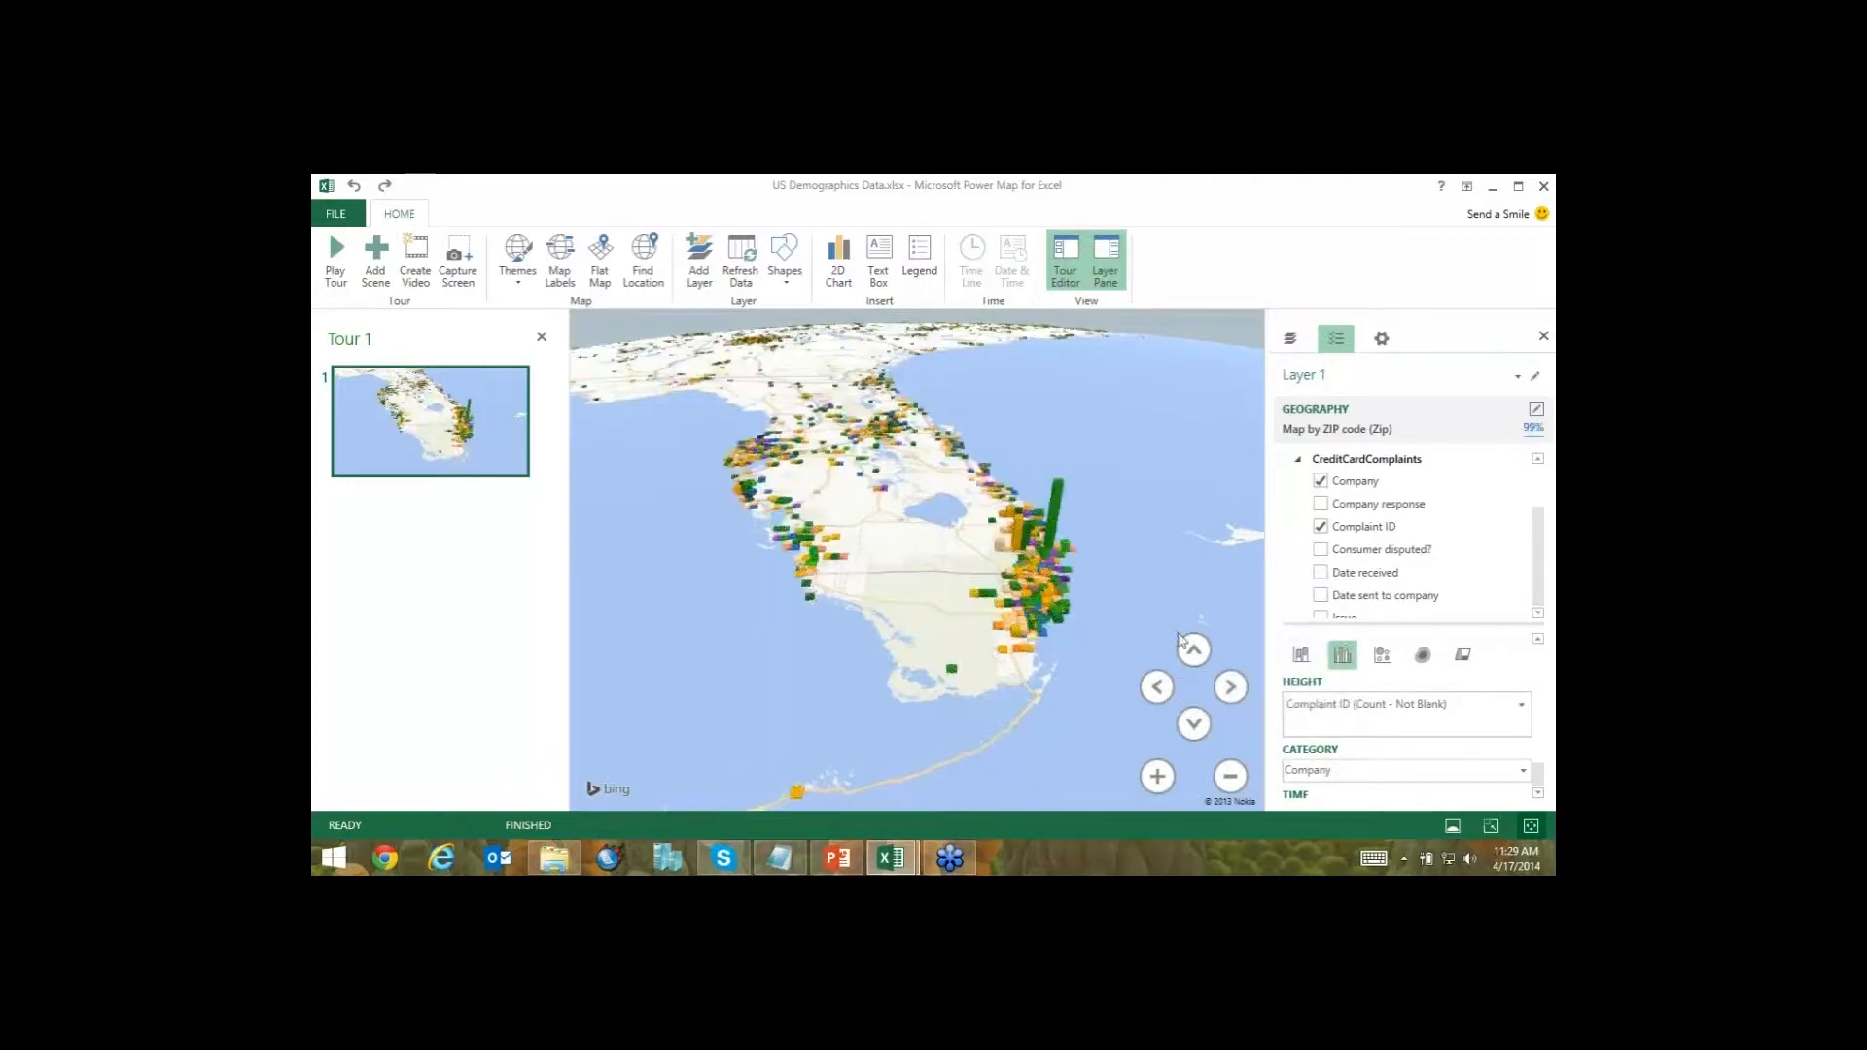
{"action": "scroll", "coordinate": [1093, 597], "scroll_direction": "up", "scroll_amount": 2}
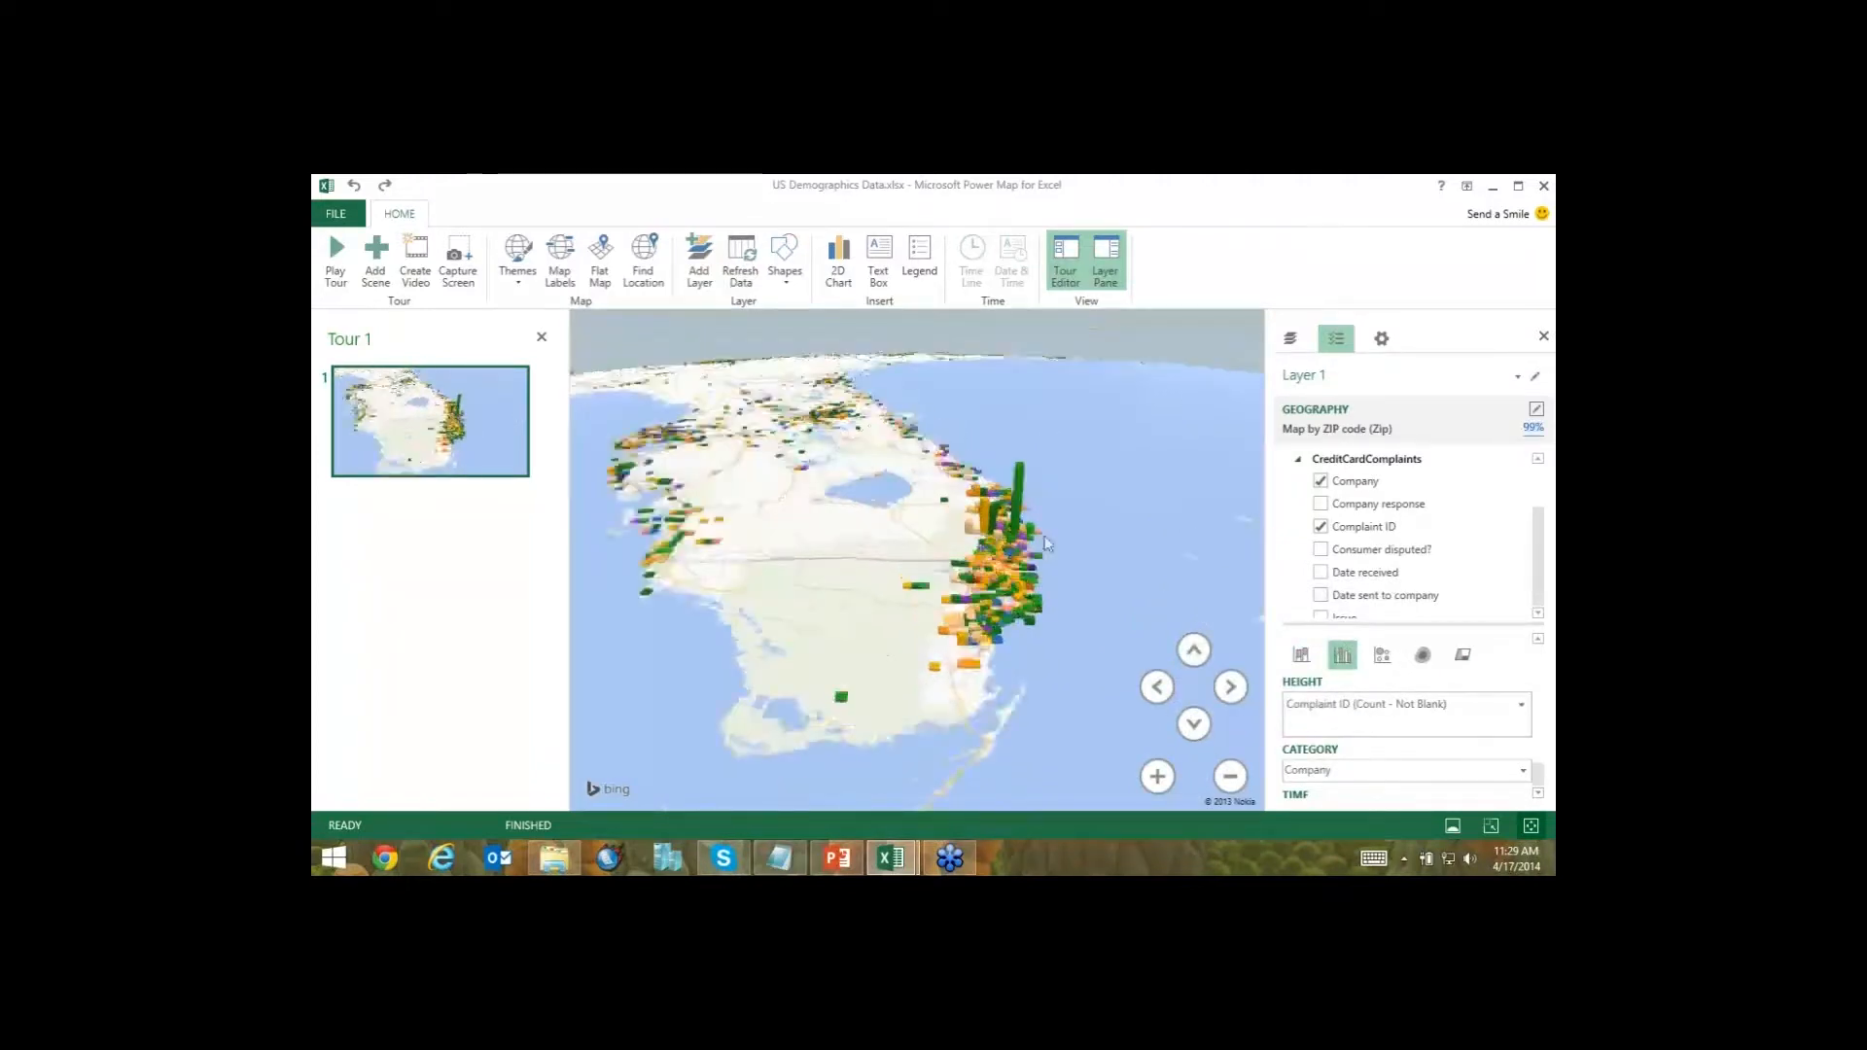
{"action": "scroll", "coordinate": [1041, 663], "scroll_direction": "up", "scroll_amount": 2}
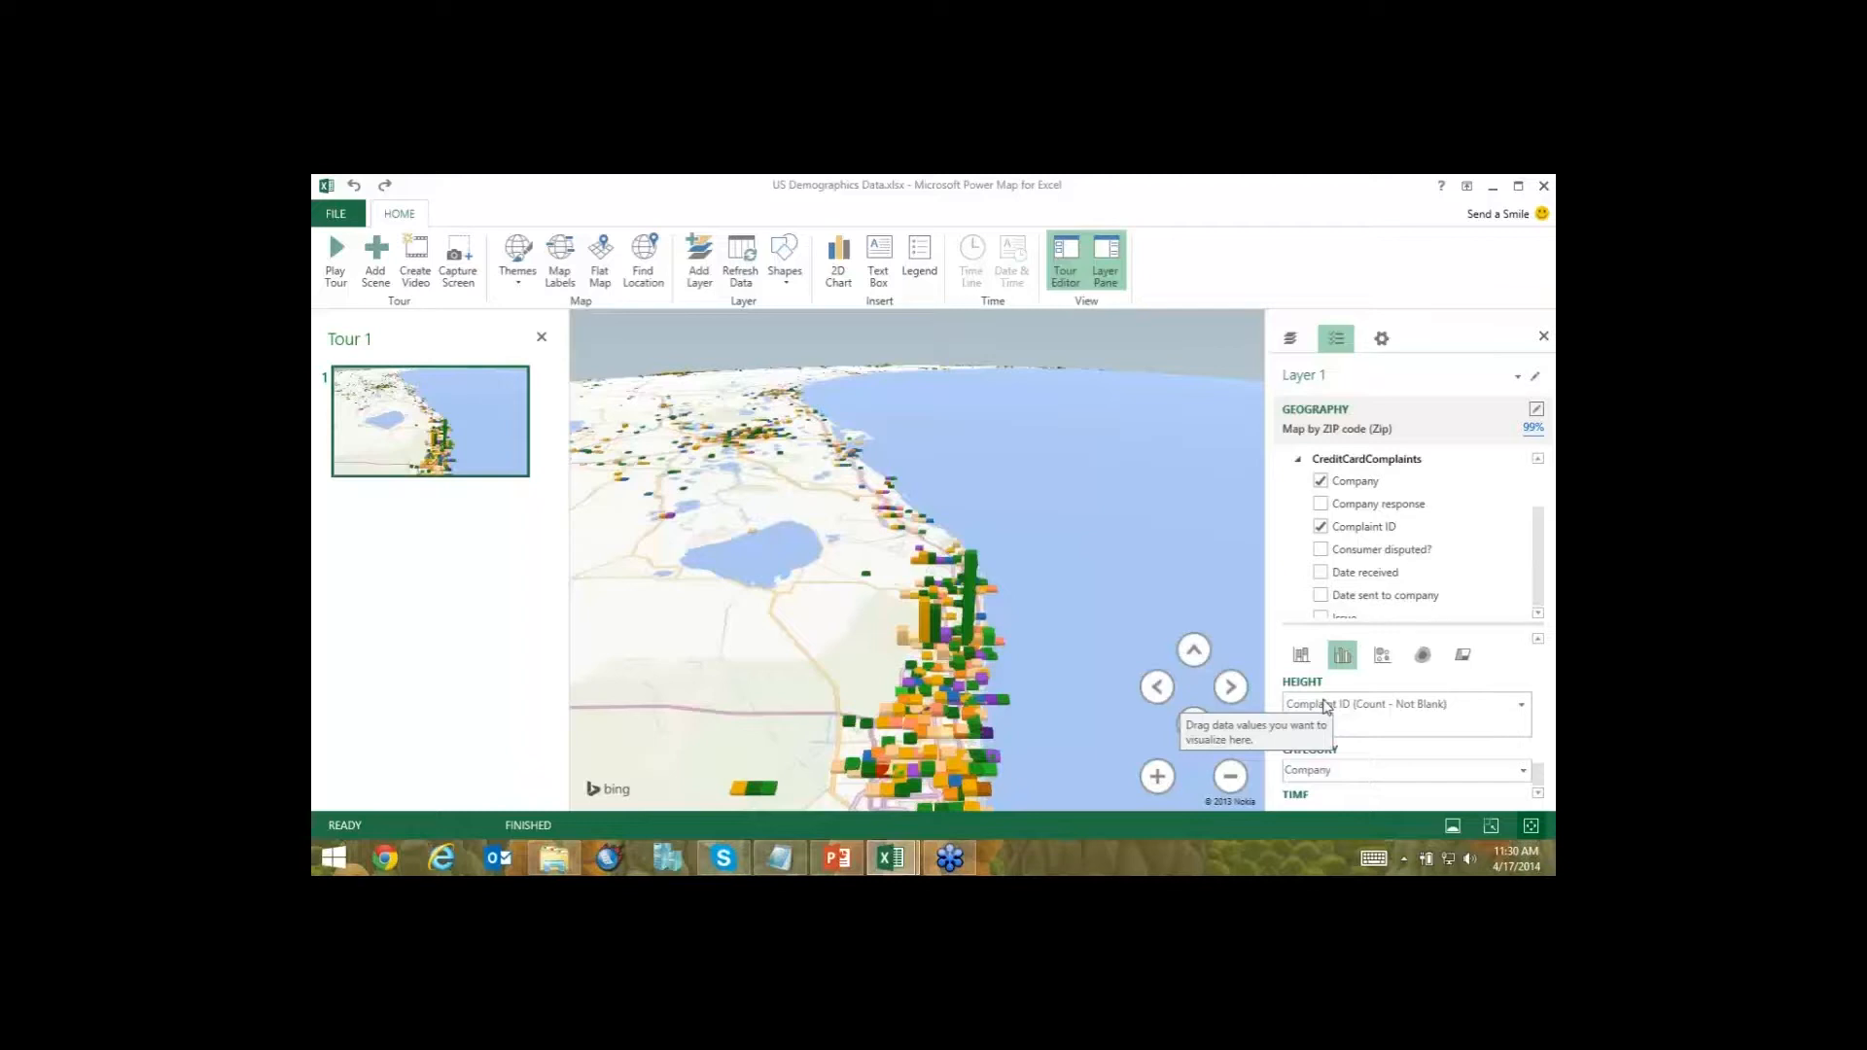
{"action": "left_click", "coordinate": [1303, 659]}
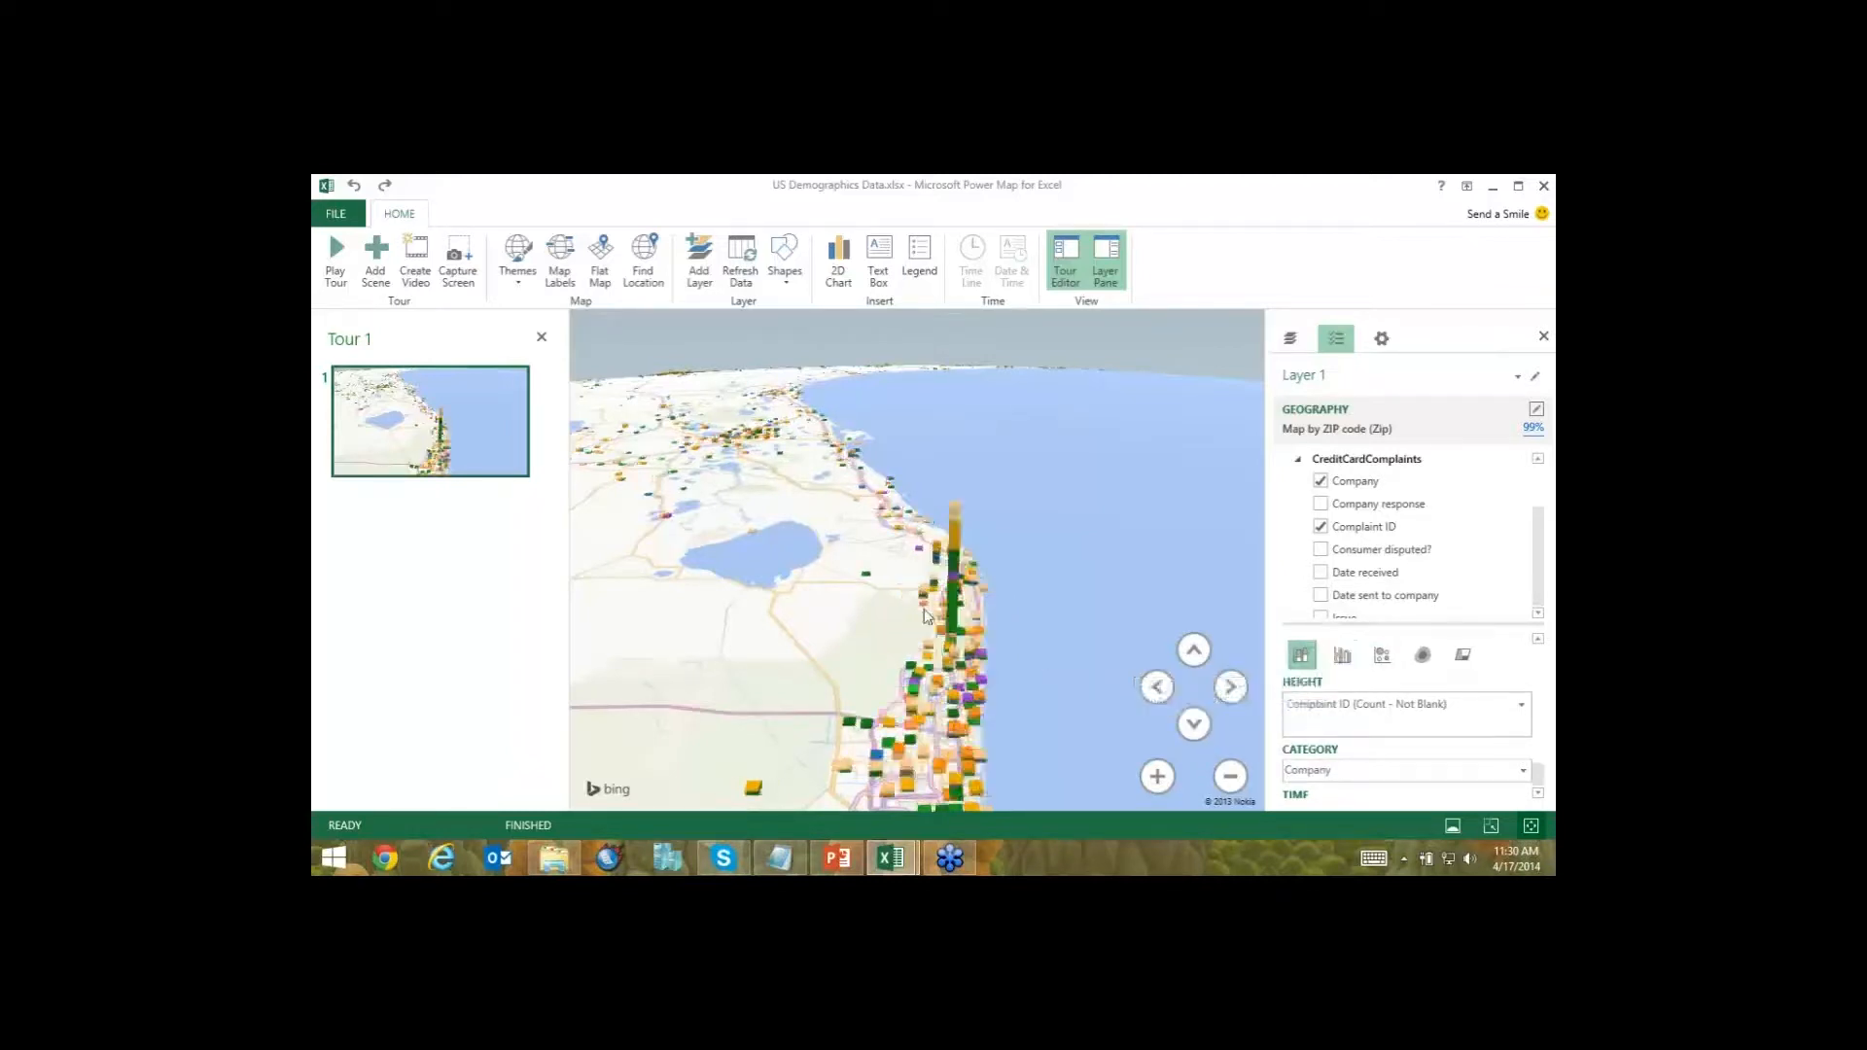
{"action": "left_click", "coordinate": [1343, 657]}
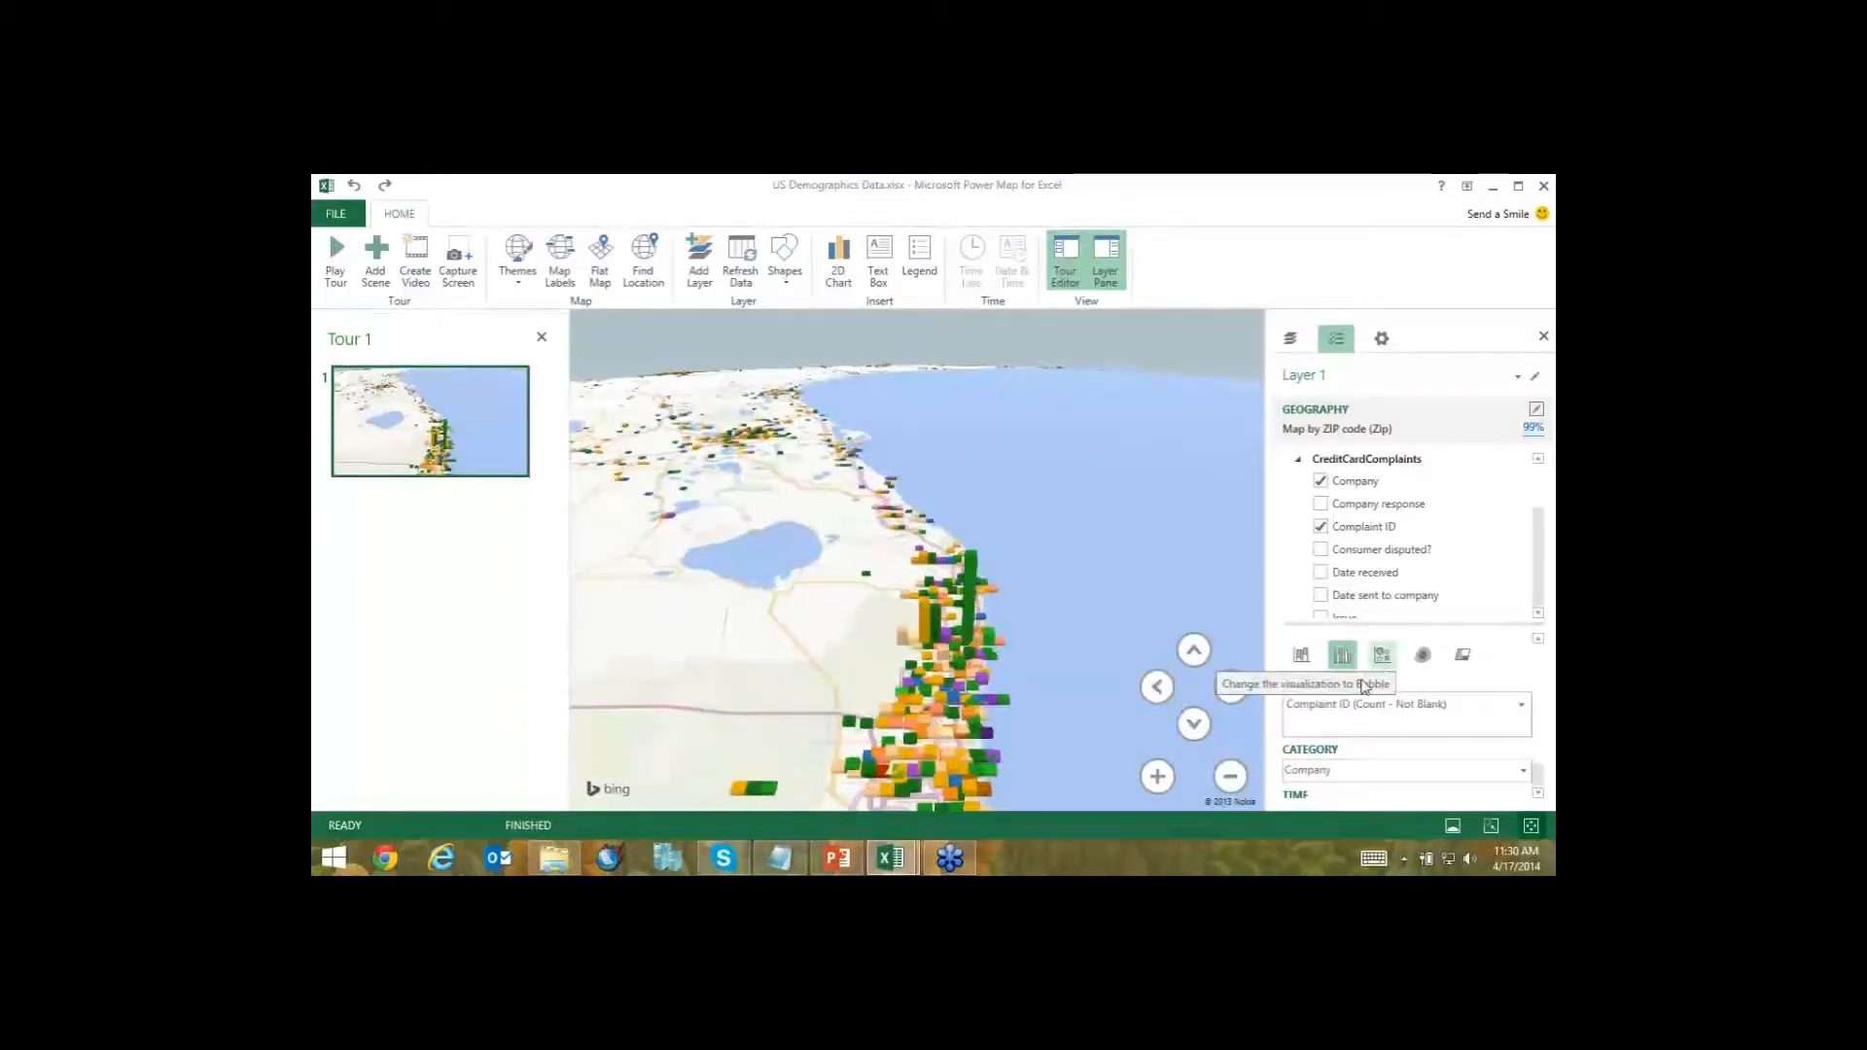
Change the visualization from clustered columns to bubbles and on to a heat map, and view its hot spots across the United States.
{"action": "left_click", "coordinate": [1379, 661]}
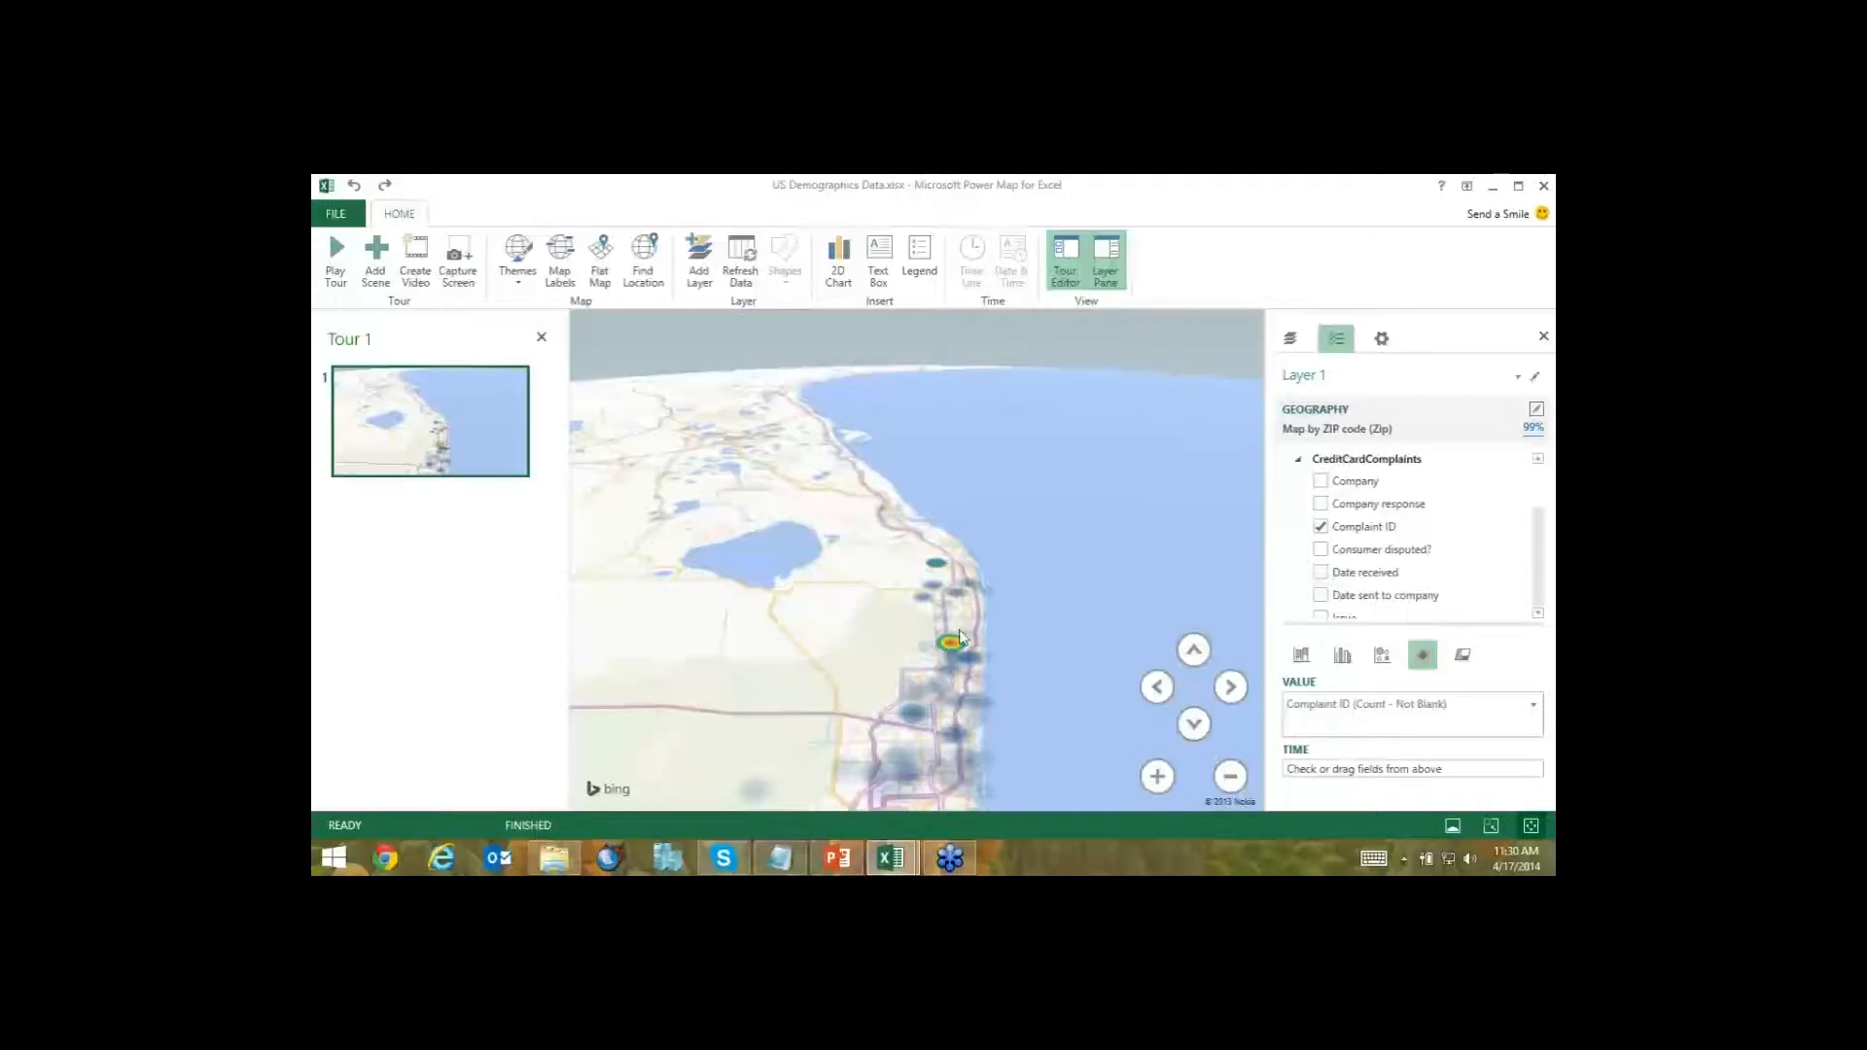
{"action": "scroll", "coordinate": [959, 637], "scroll_direction": "up", "scroll_amount": 2}
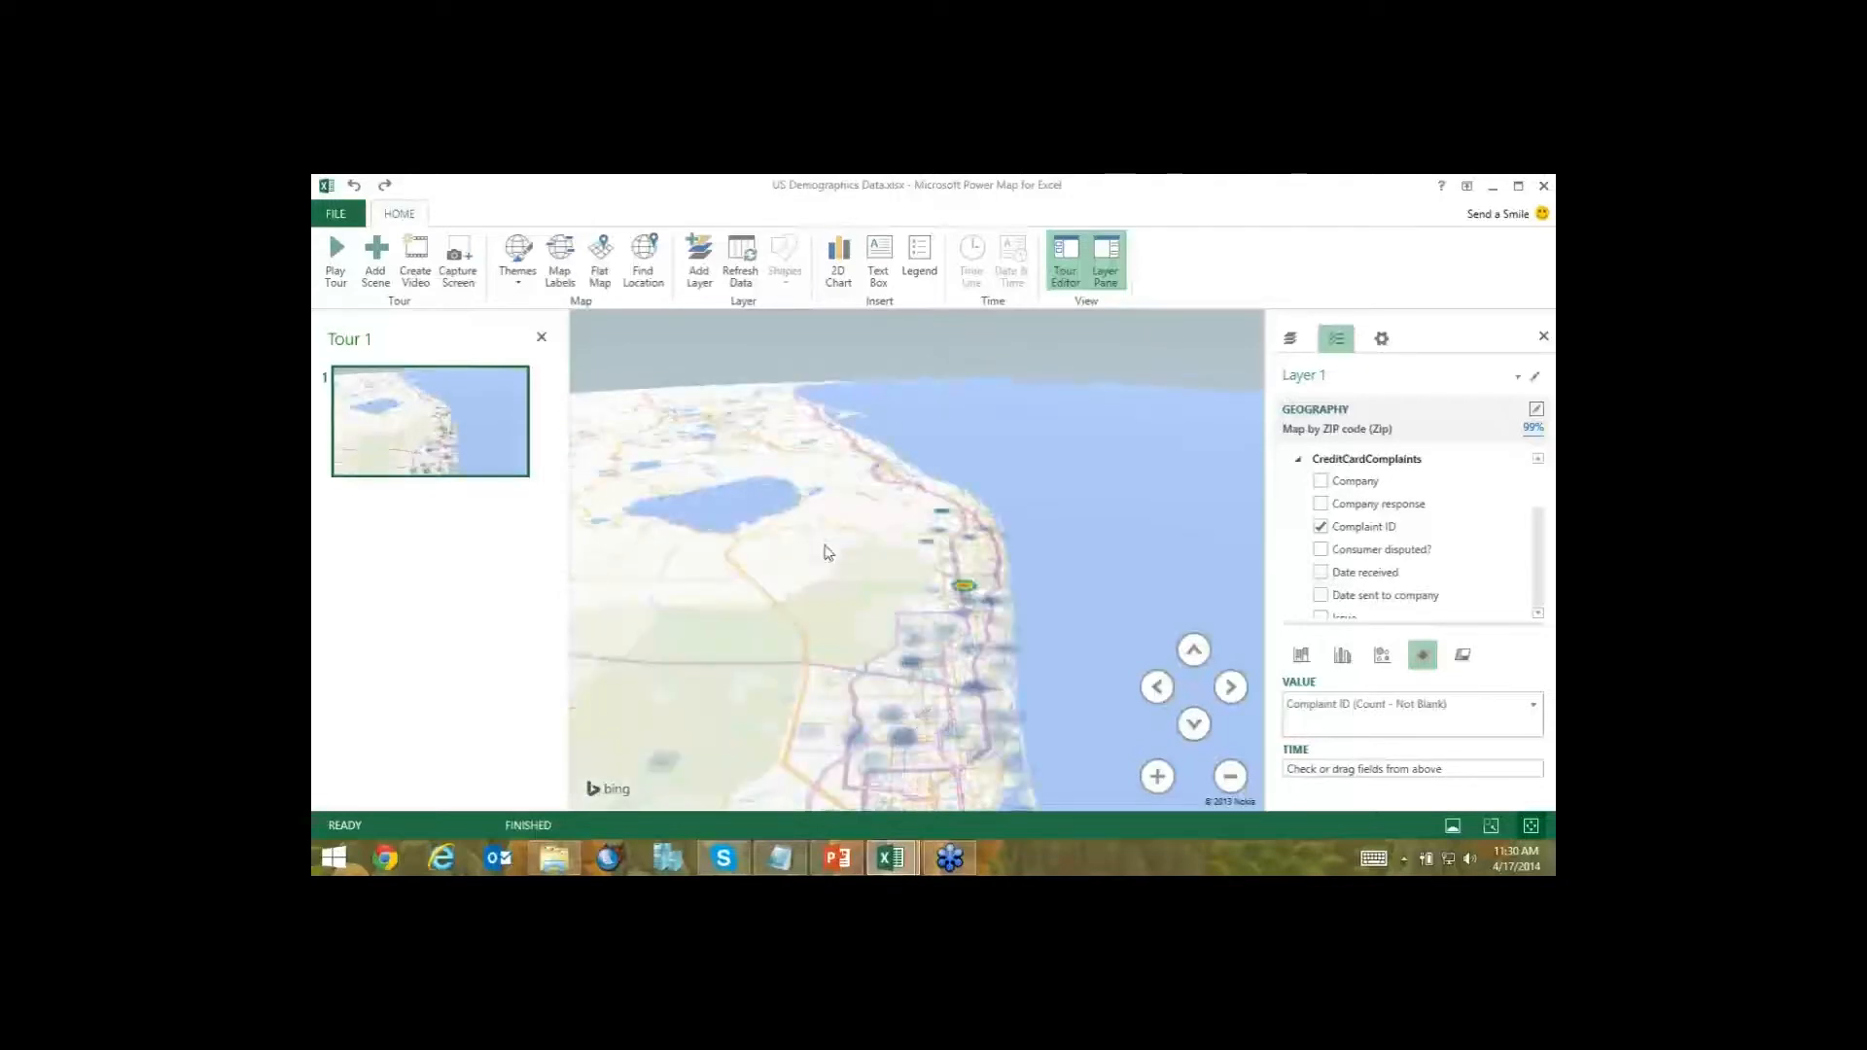
{"action": "scroll", "coordinate": [950, 651], "scroll_direction": "down", "scroll_amount": 3}
{"action": "scroll", "coordinate": [950, 652], "scroll_direction": "down", "scroll_amount": 3}
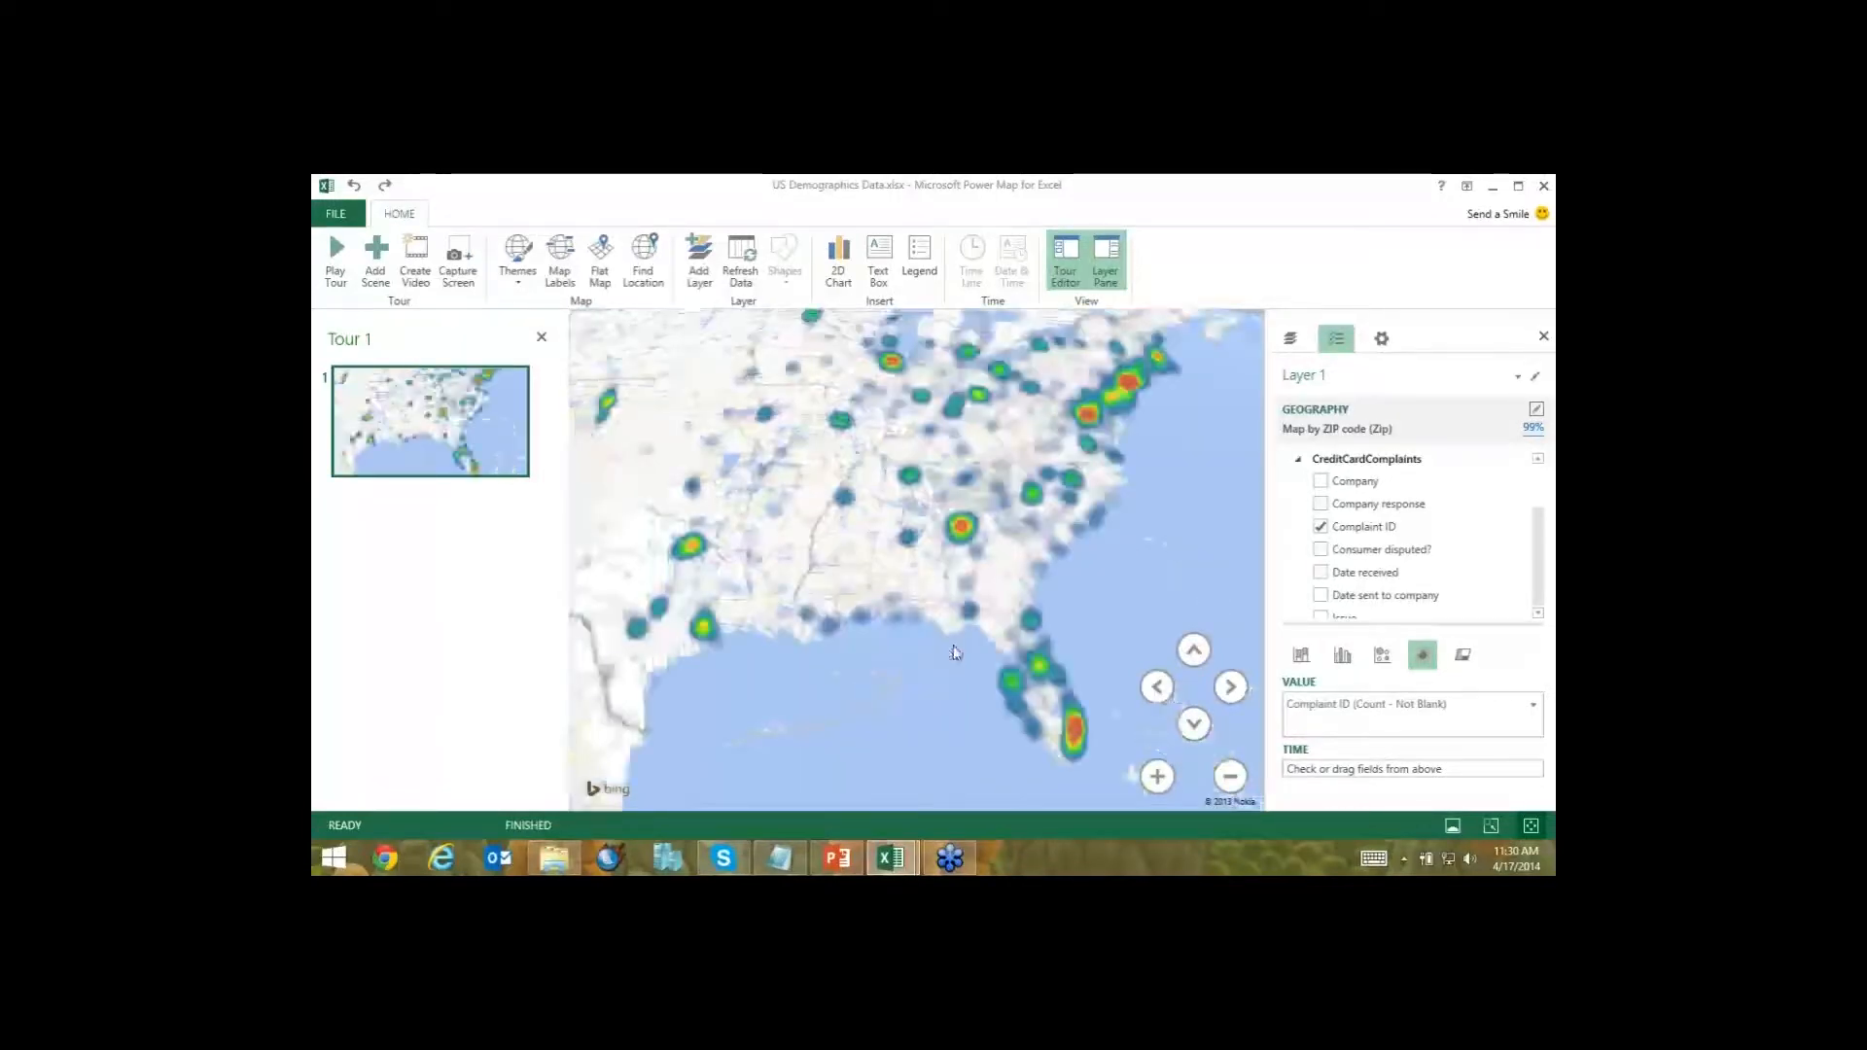
{"action": "scroll", "coordinate": [953, 652], "scroll_direction": "down", "scroll_amount": 3}
{"action": "scroll", "coordinate": [904, 692], "scroll_direction": "down", "scroll_amount": 2}
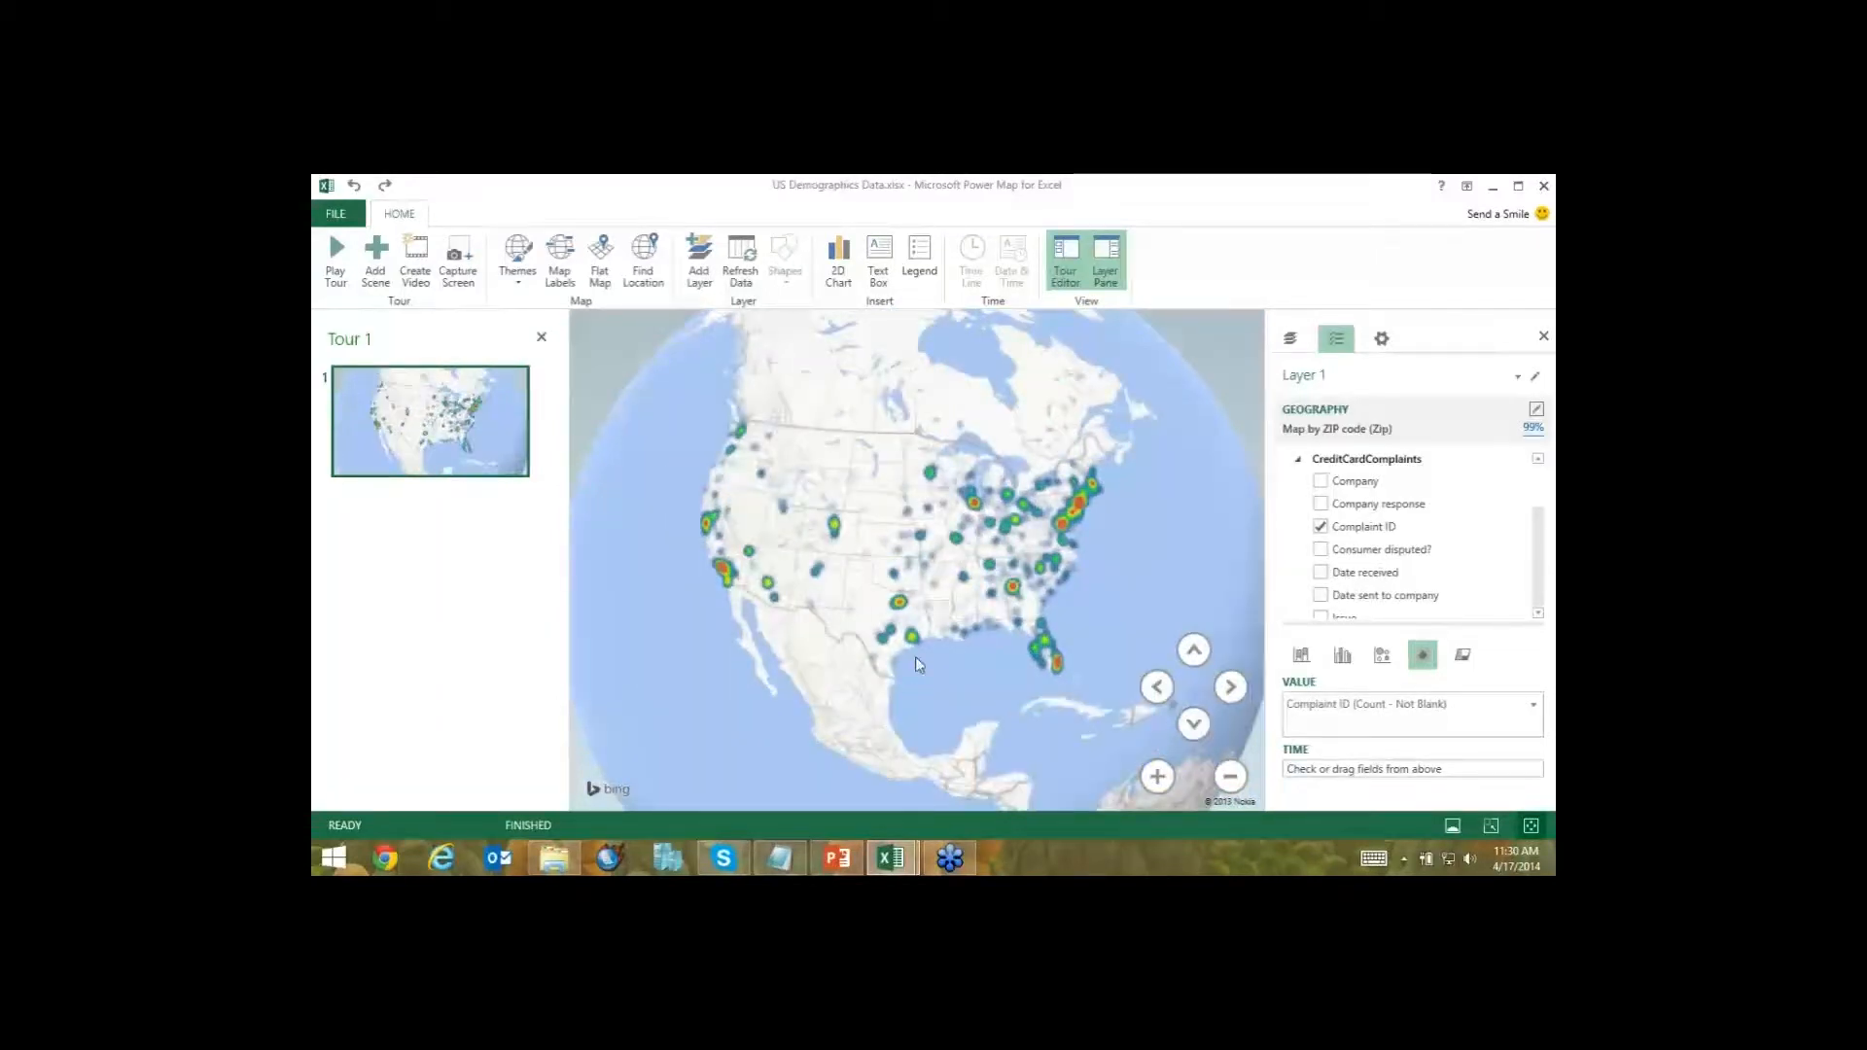
Change the visualization from heat map to region and examine the shaded ZIP code areas over Florida and its southeast coast.
{"action": "left_click_drag", "start_coordinate": [914, 656], "coordinate": [856, 632]}
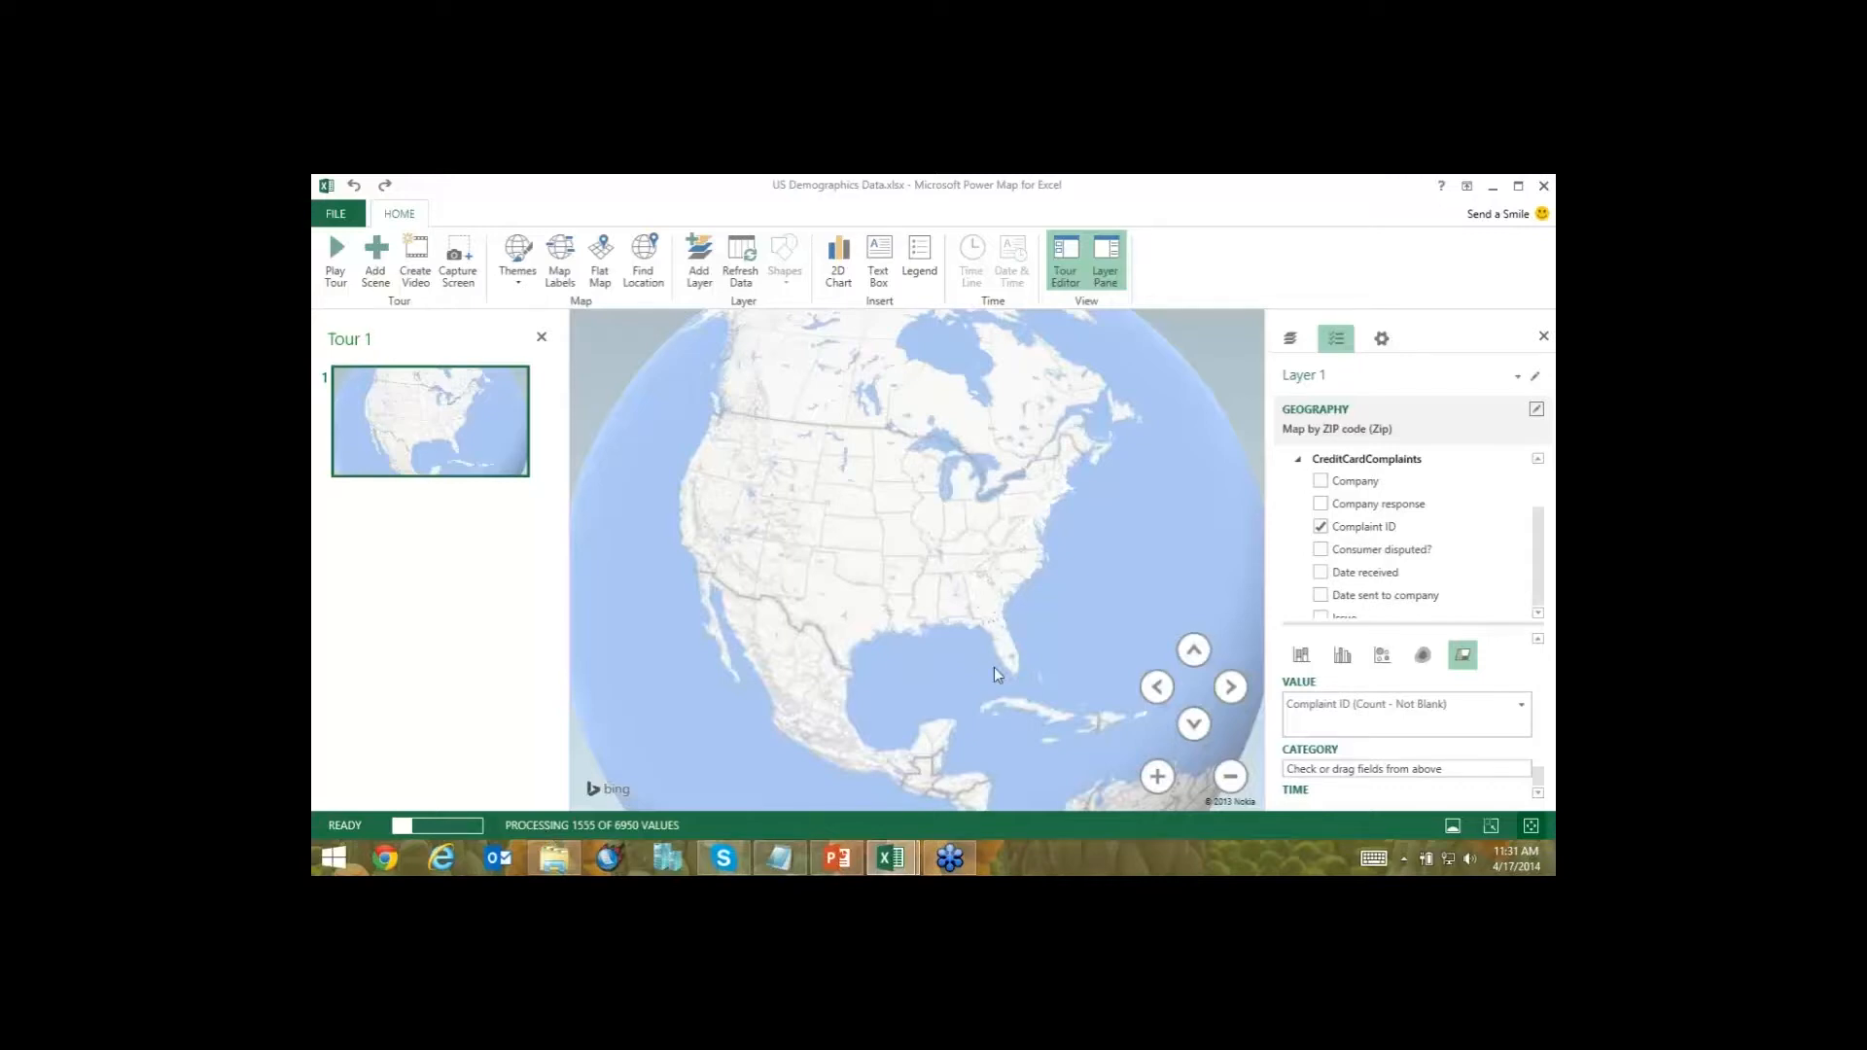
{"action": "scroll", "coordinate": [994, 667], "scroll_direction": "up", "scroll_amount": 3}
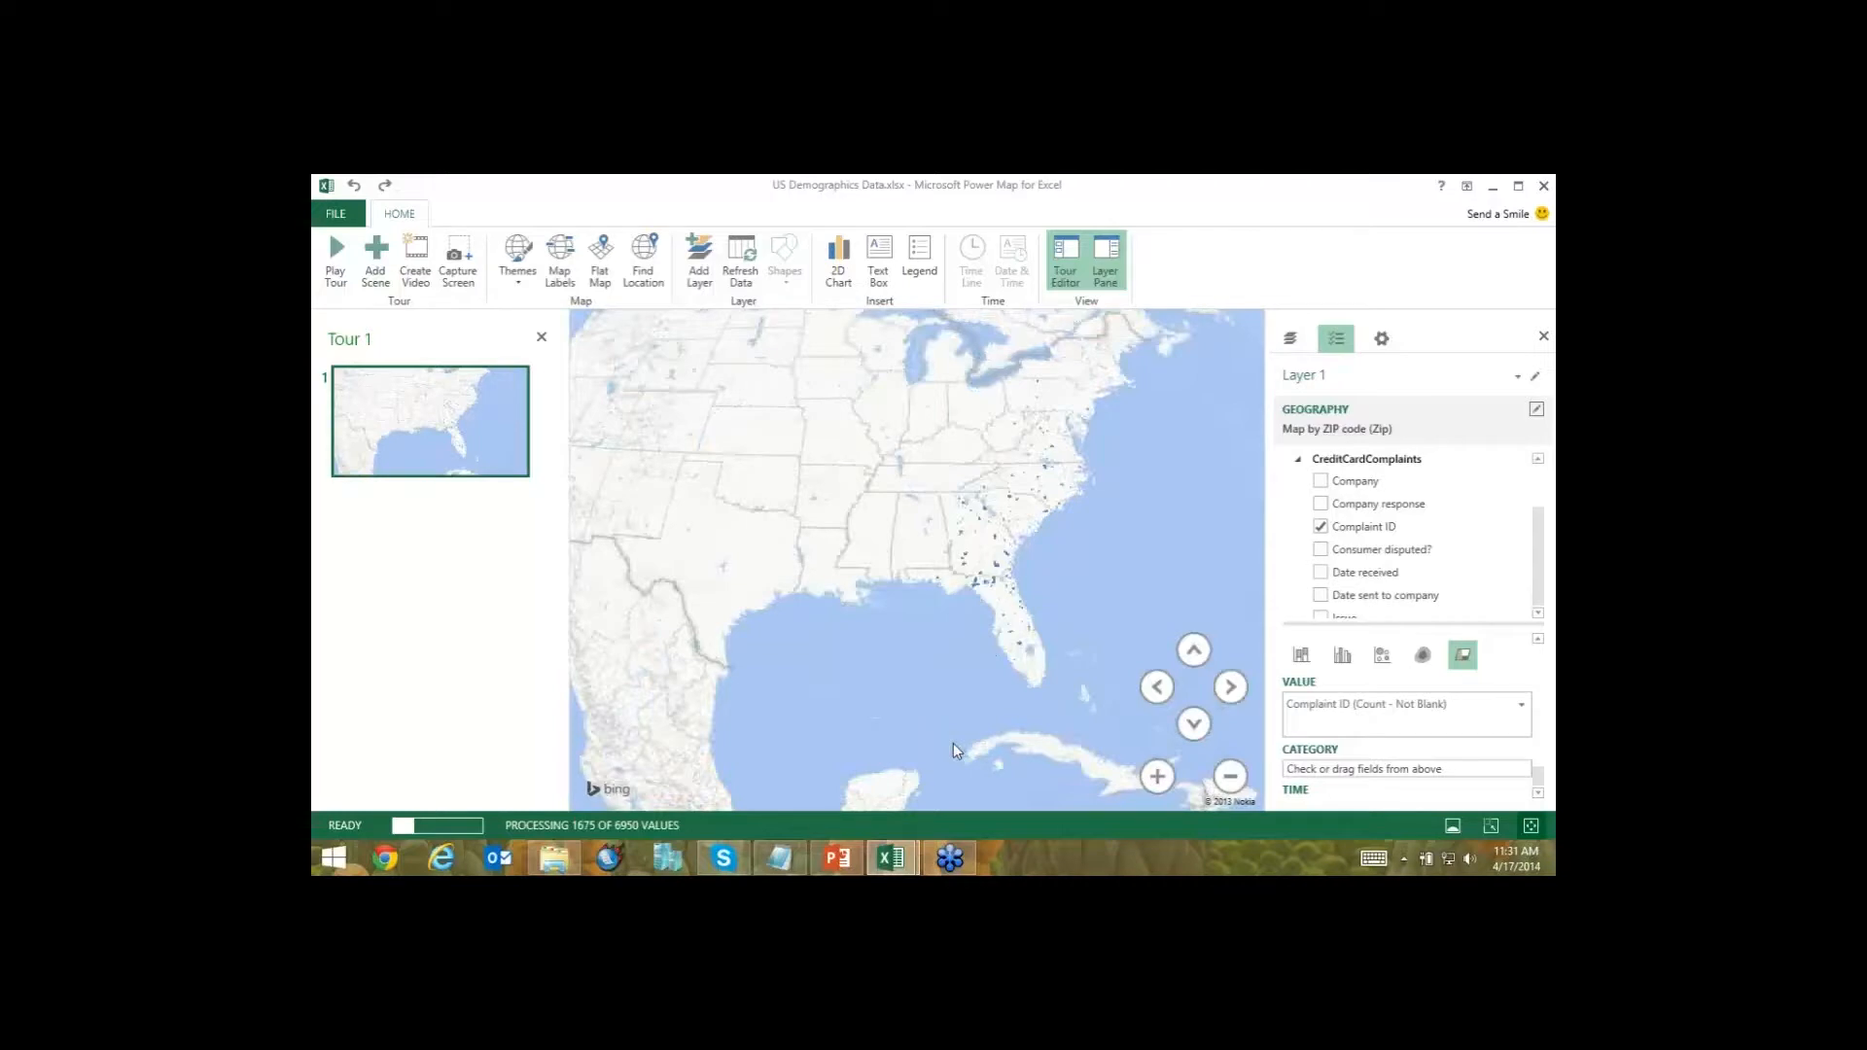
{"action": "scroll", "coordinate": [953, 743], "scroll_direction": "up", "scroll_amount": 3}
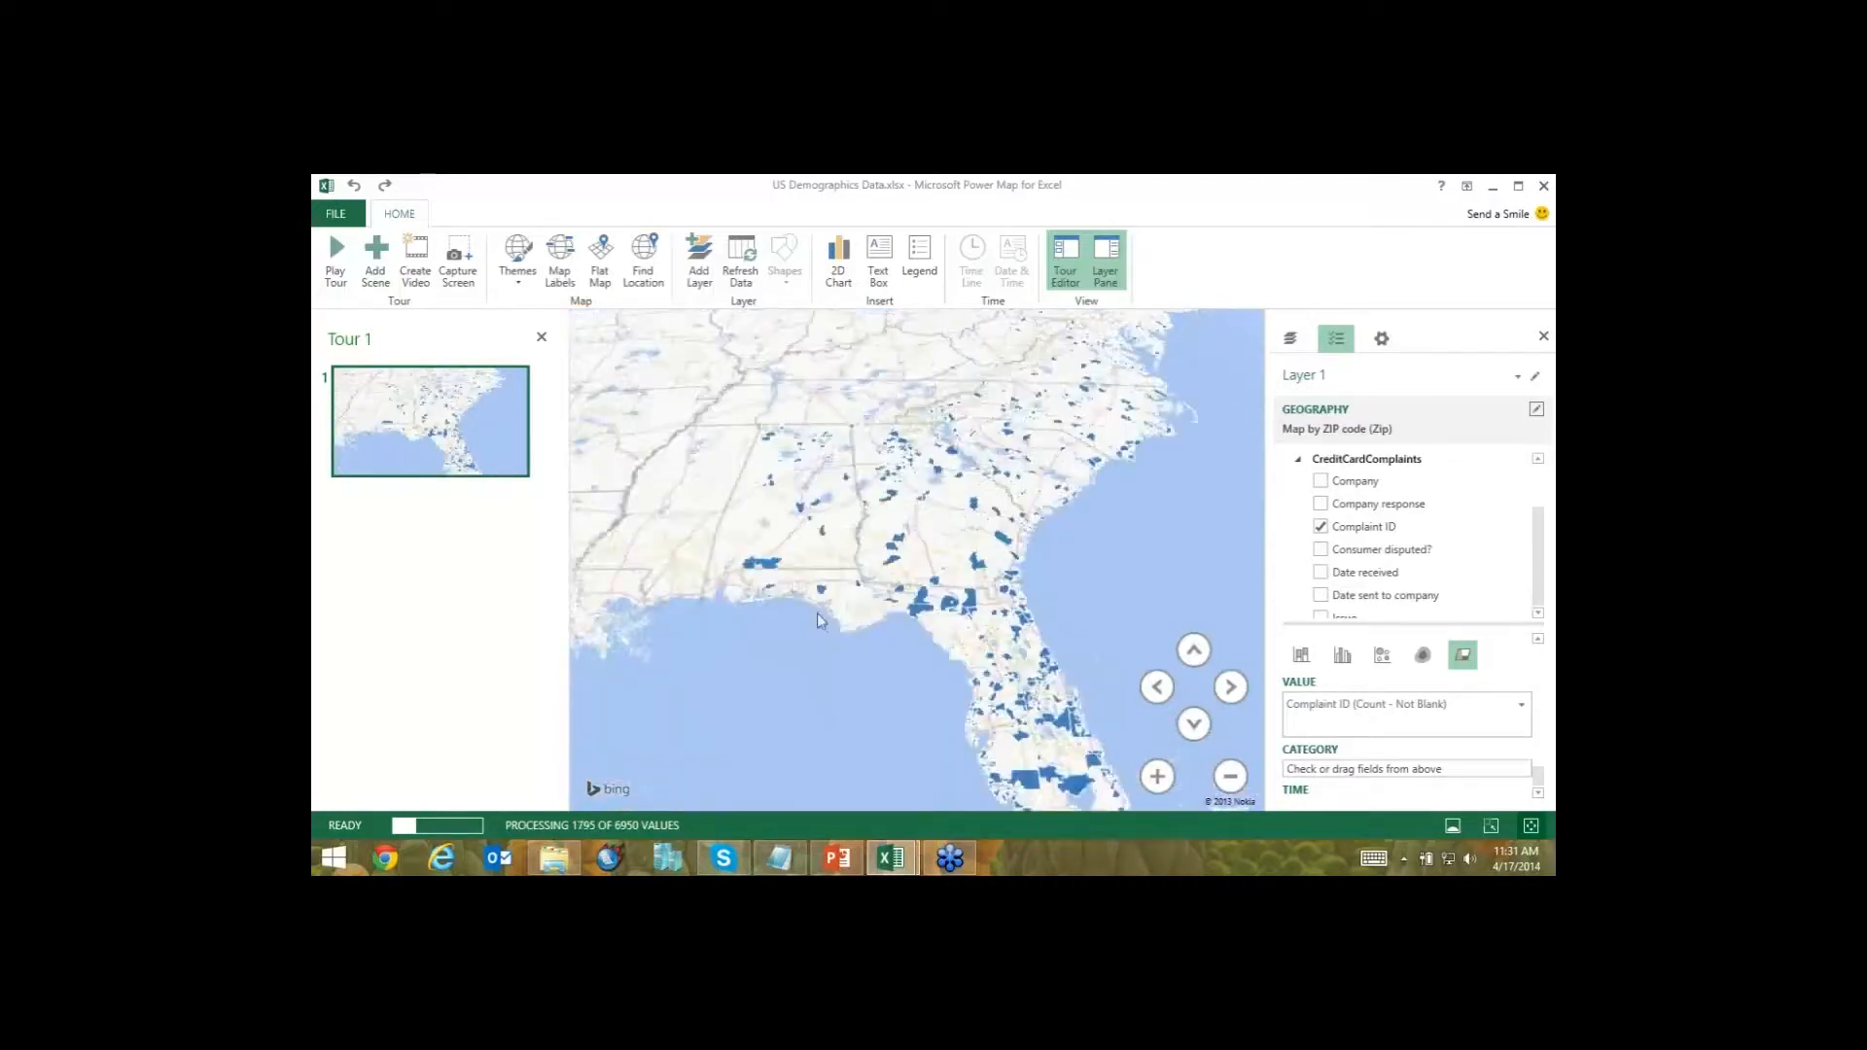
{"action": "scroll", "coordinate": [917, 666], "scroll_direction": "up", "scroll_amount": 3}
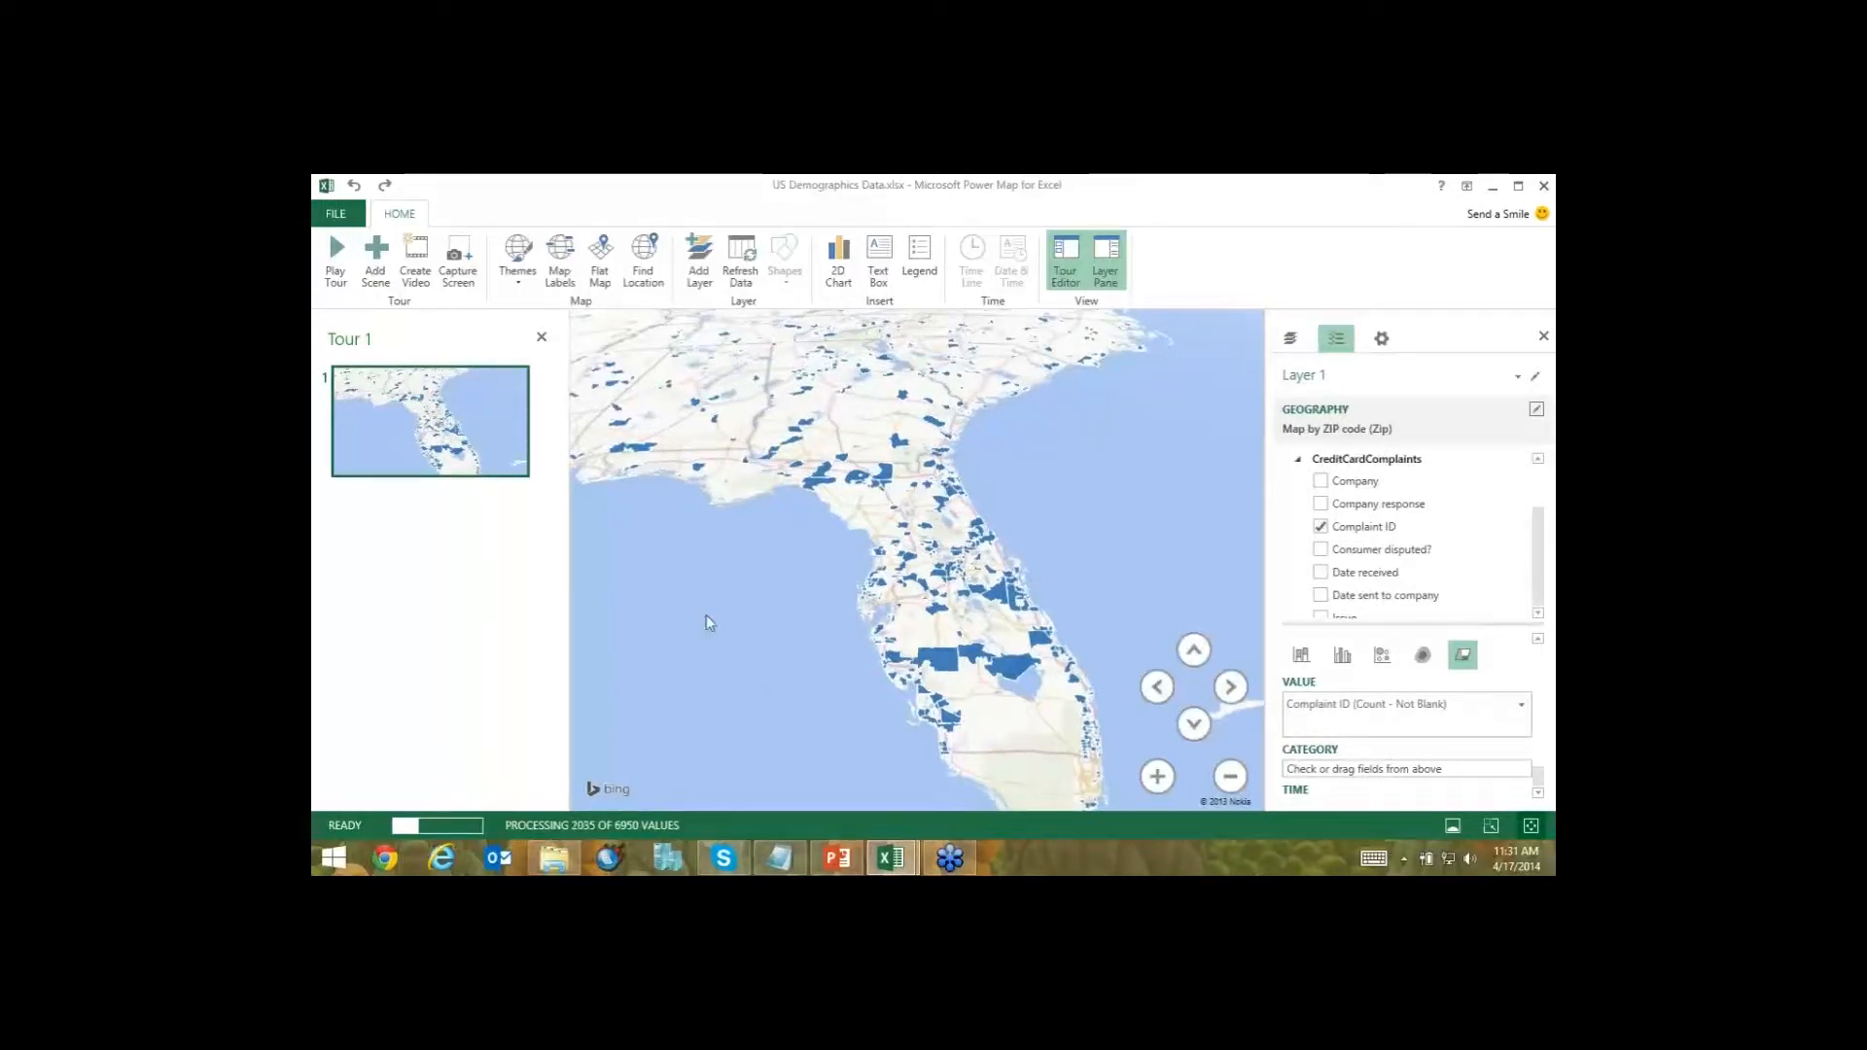
{"action": "left_click_drag", "start_coordinate": [1036, 715], "coordinate": [1003, 677]}
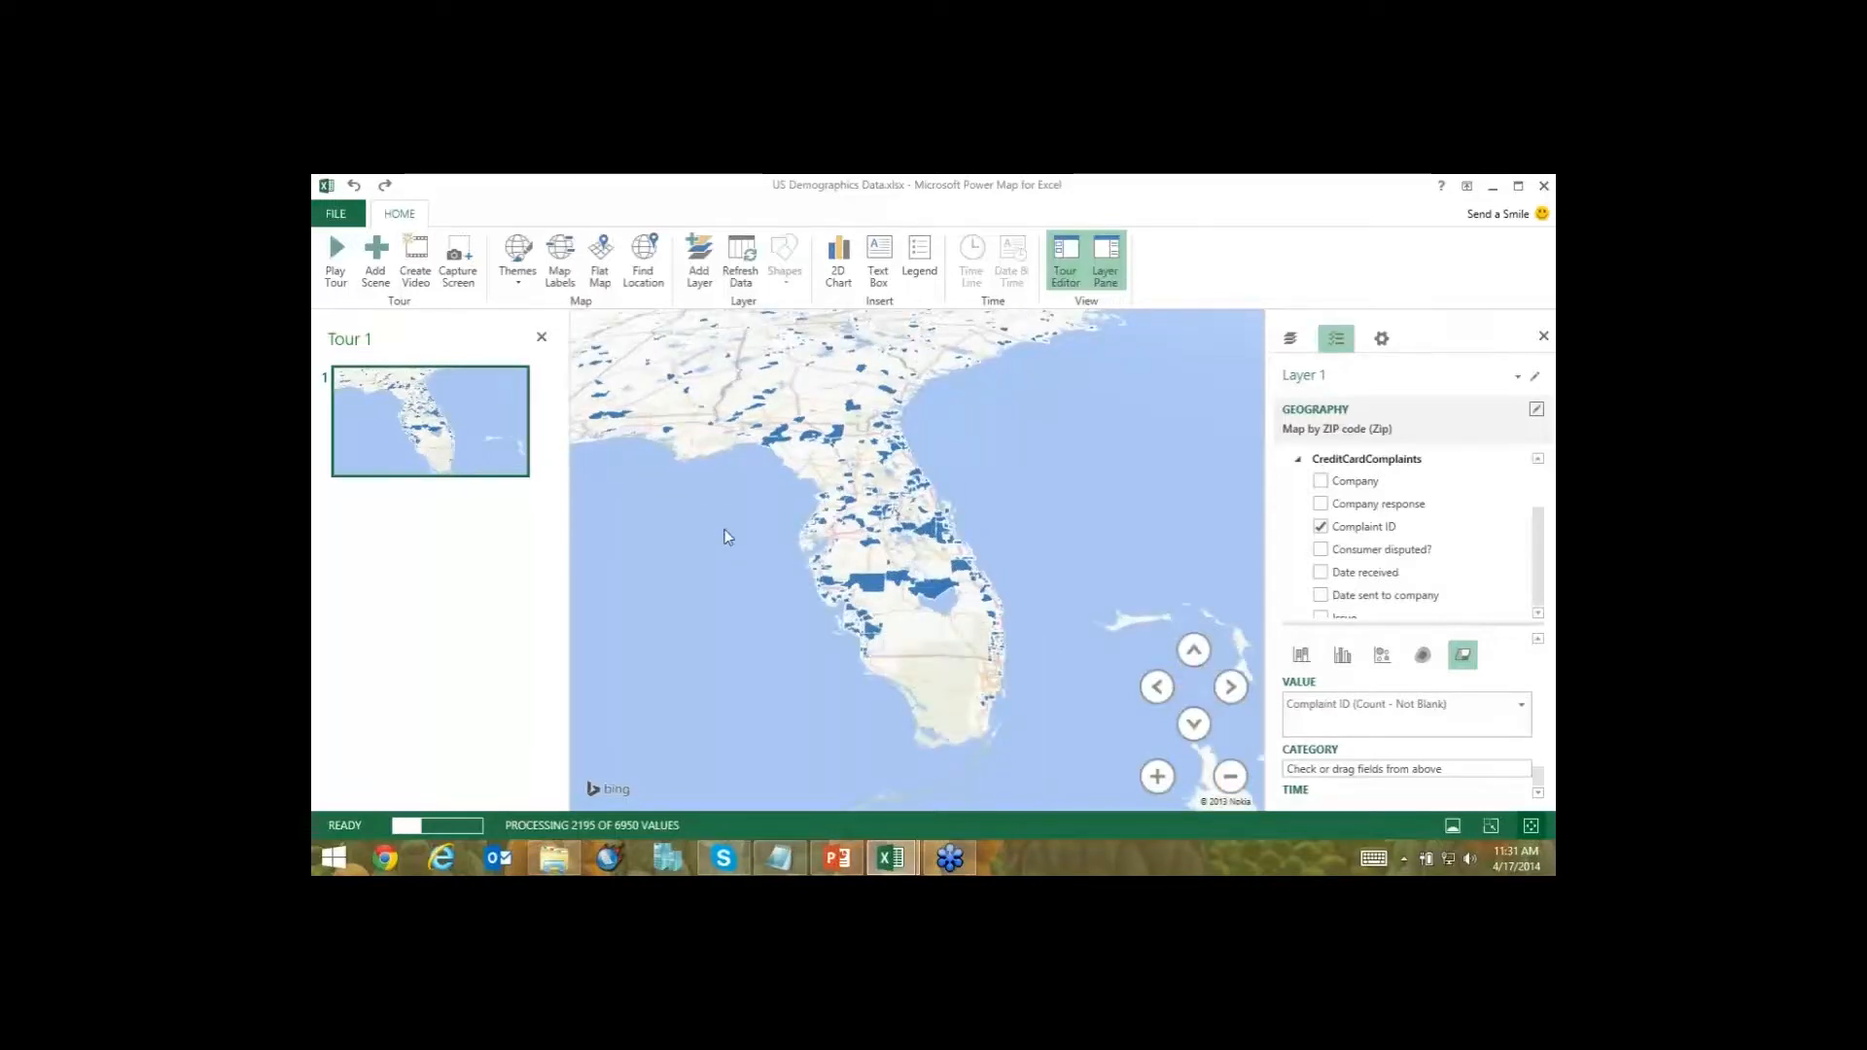
{"action": "scroll", "coordinate": [976, 652], "scroll_direction": "up", "scroll_amount": 3}
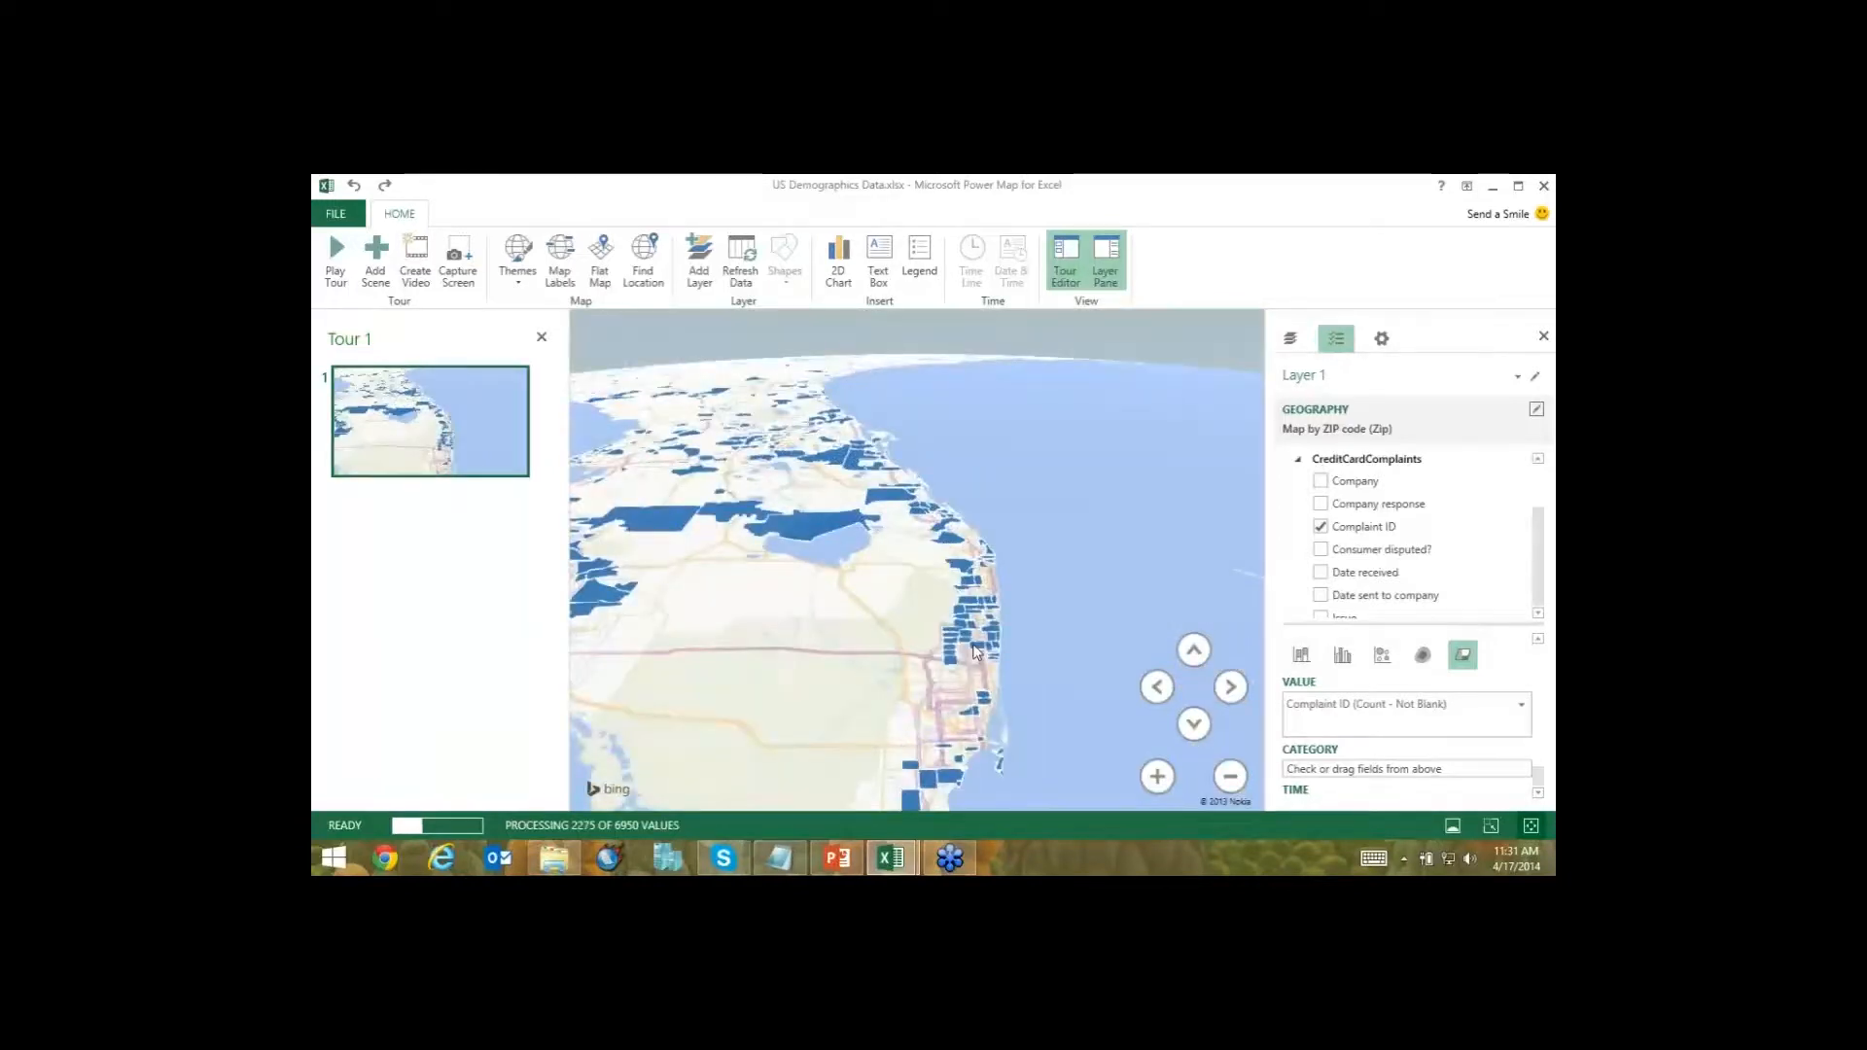
{"action": "left_click", "coordinate": [976, 653]}
Add Company as the category of the ZIP code regions and view the company colors across Florida.
{"action": "left_click_drag", "start_coordinate": [1540, 541], "coordinate": [1537, 606]}
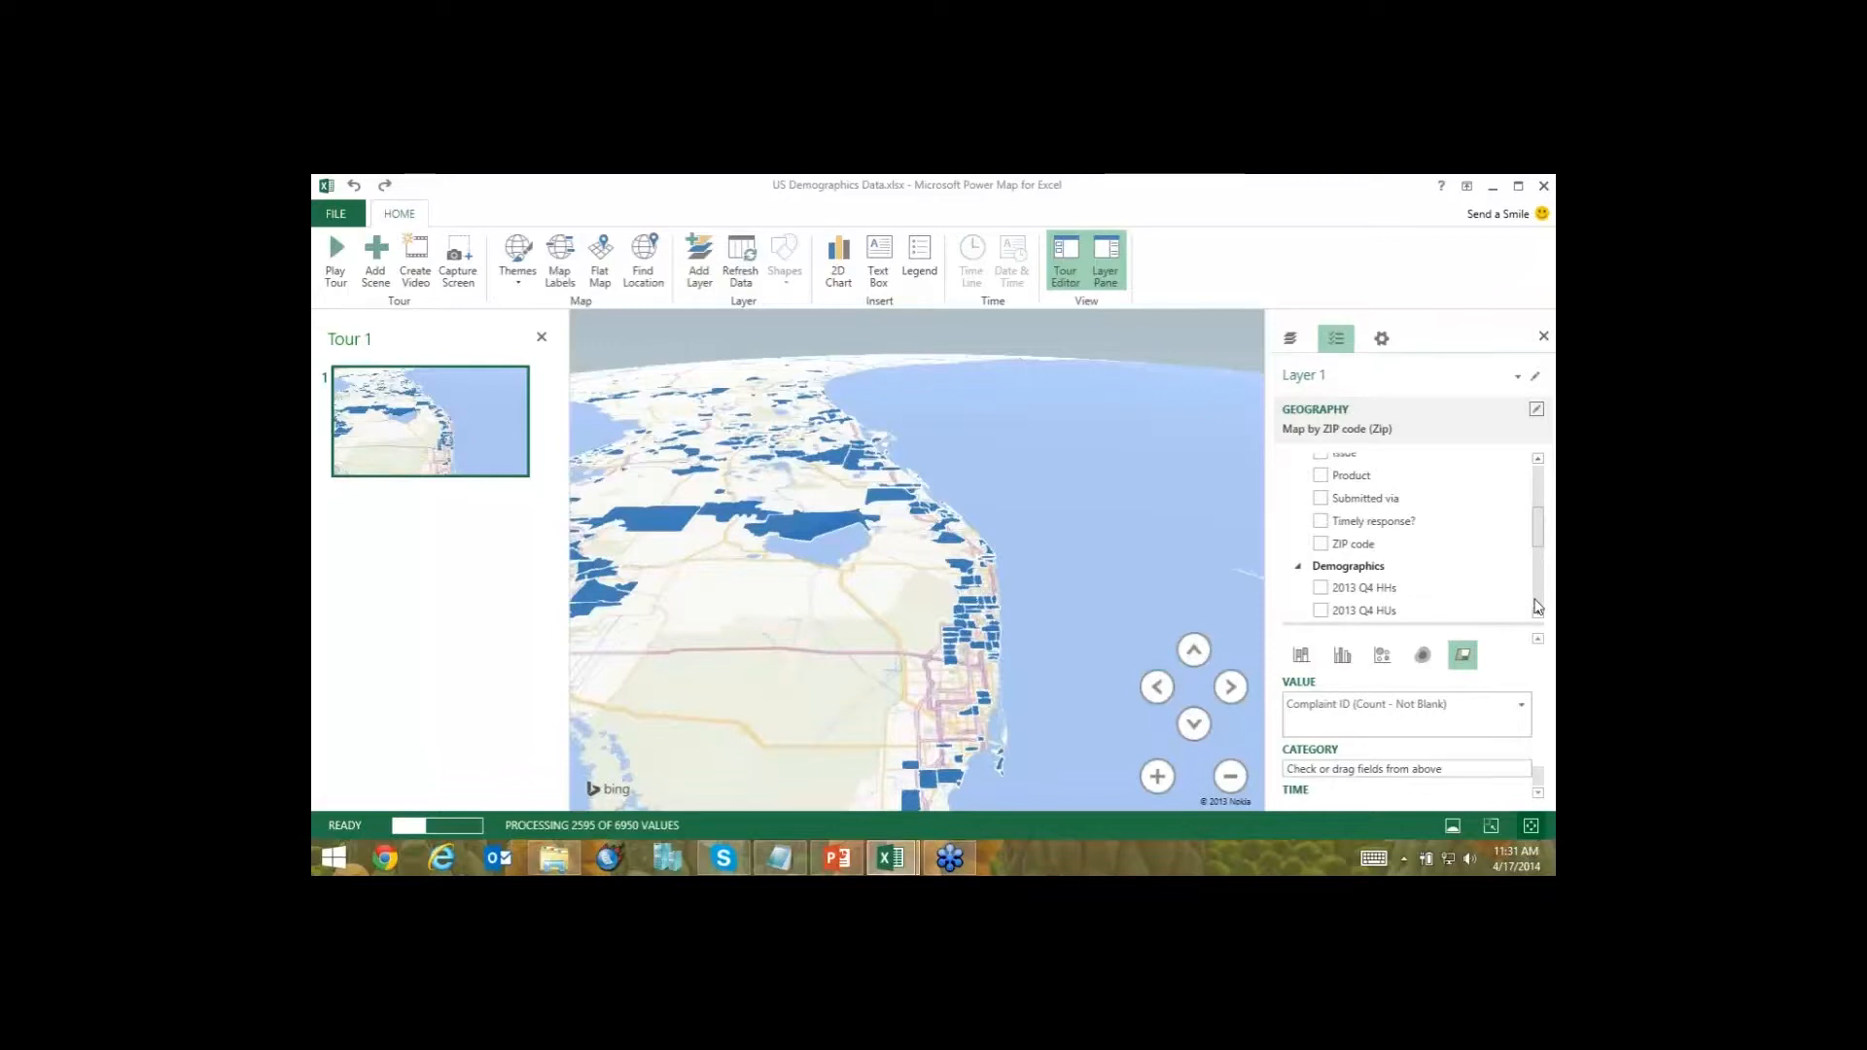
{"action": "scroll", "coordinate": [1528, 491], "scroll_direction": "down", "scroll_amount": 3}
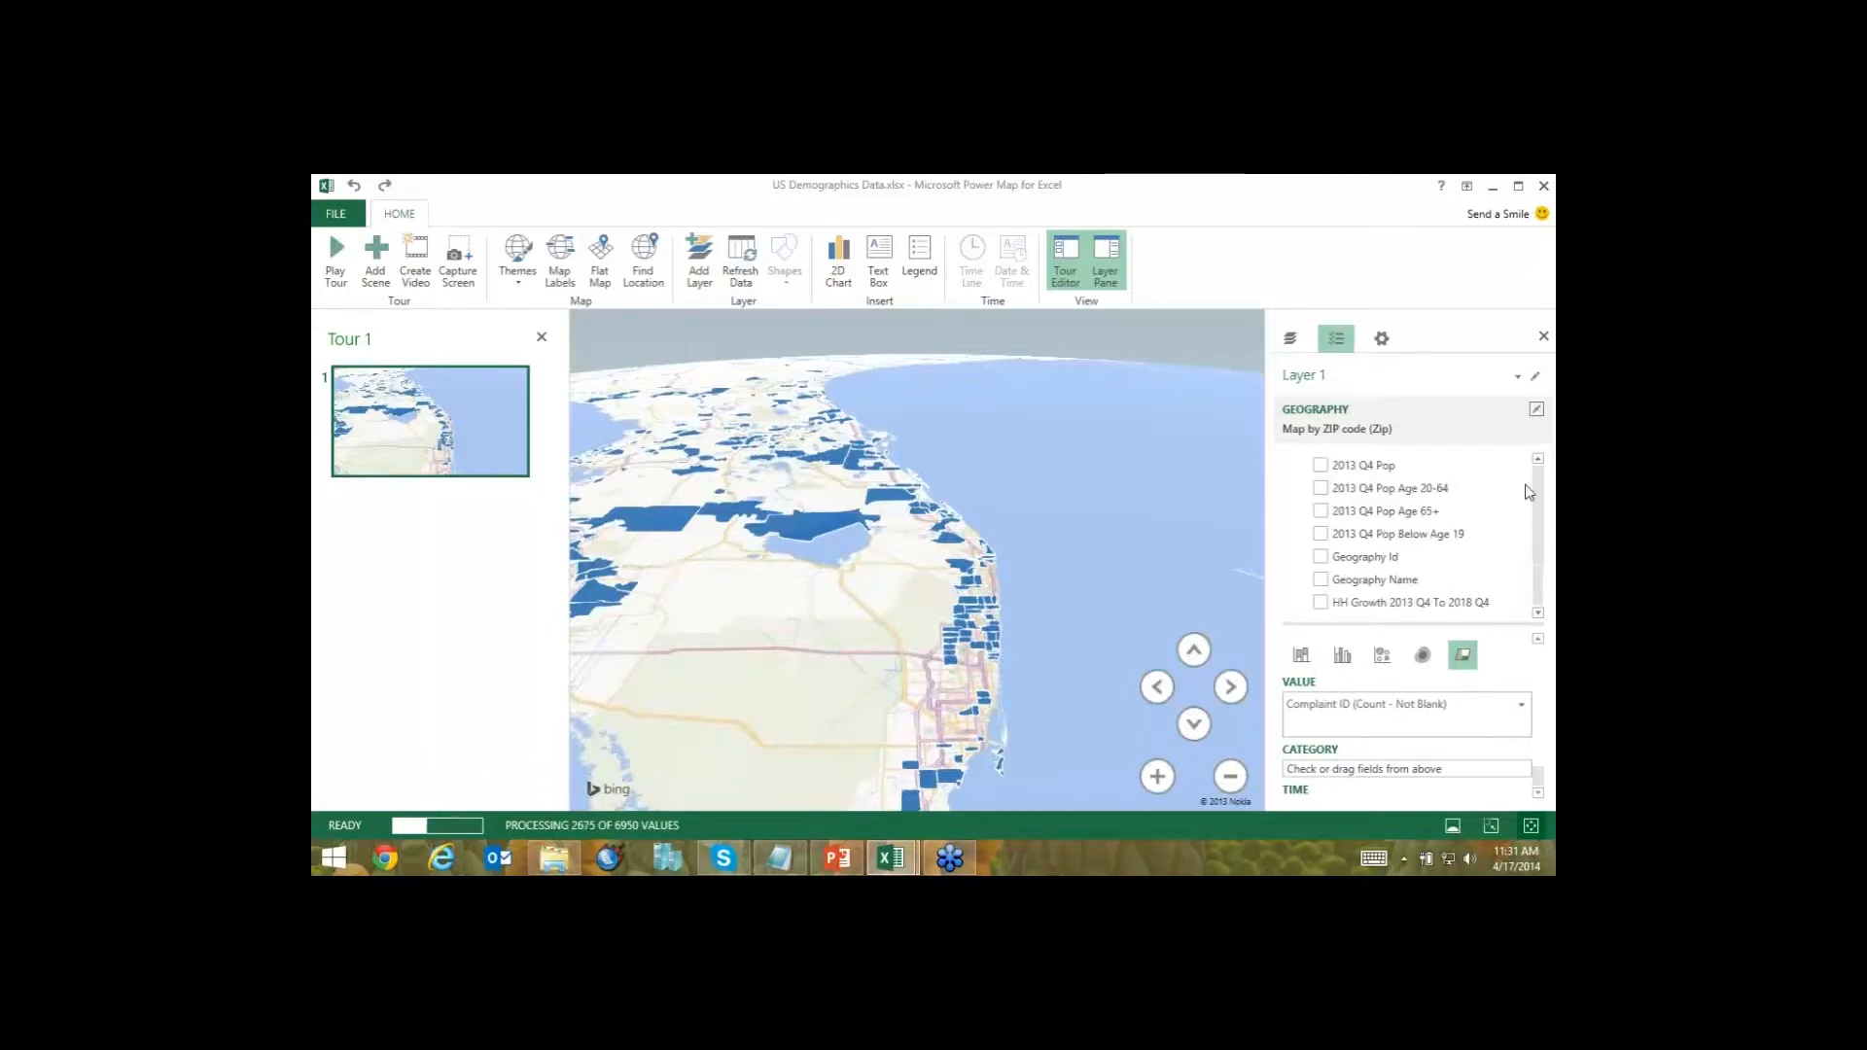
{"action": "scroll", "coordinate": [1526, 492], "scroll_direction": "up", "scroll_amount": 5}
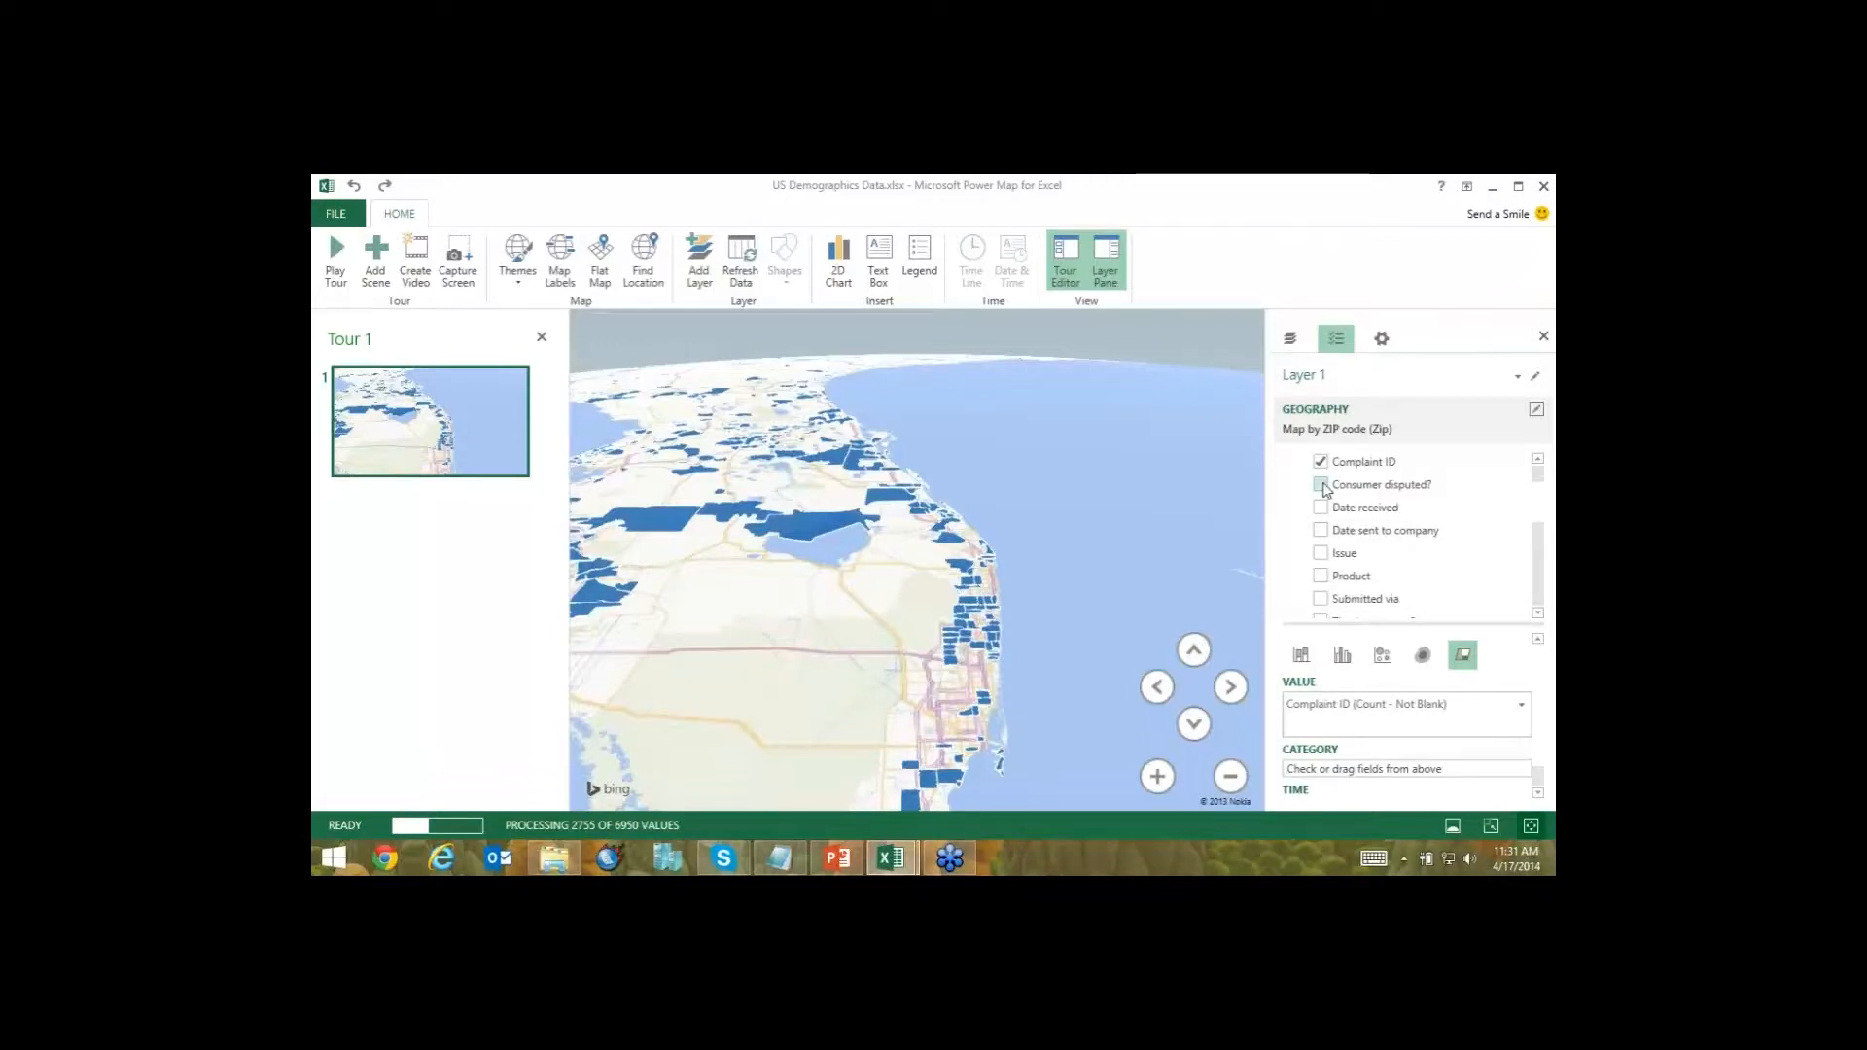
{"action": "scroll", "coordinate": [1322, 489], "scroll_direction": "up", "scroll_amount": 2}
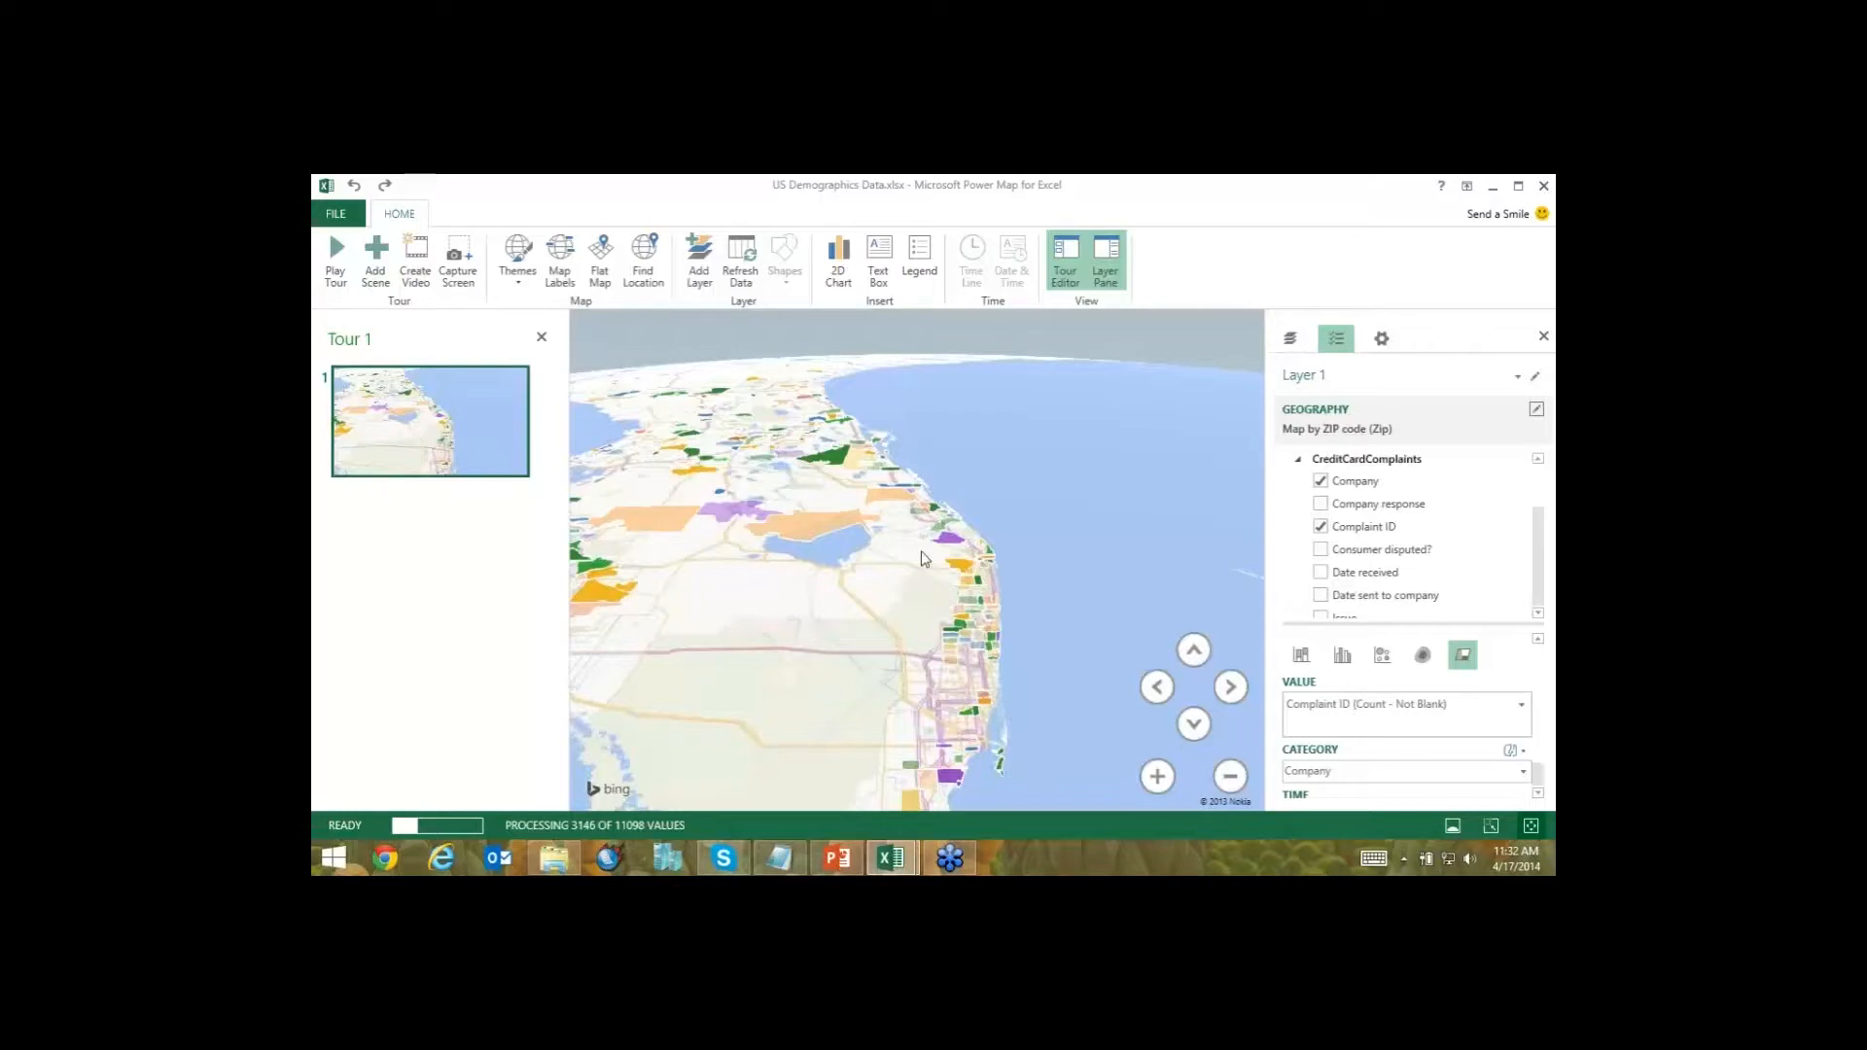
{"action": "scroll", "coordinate": [823, 653], "scroll_direction": "down", "scroll_amount": 3}
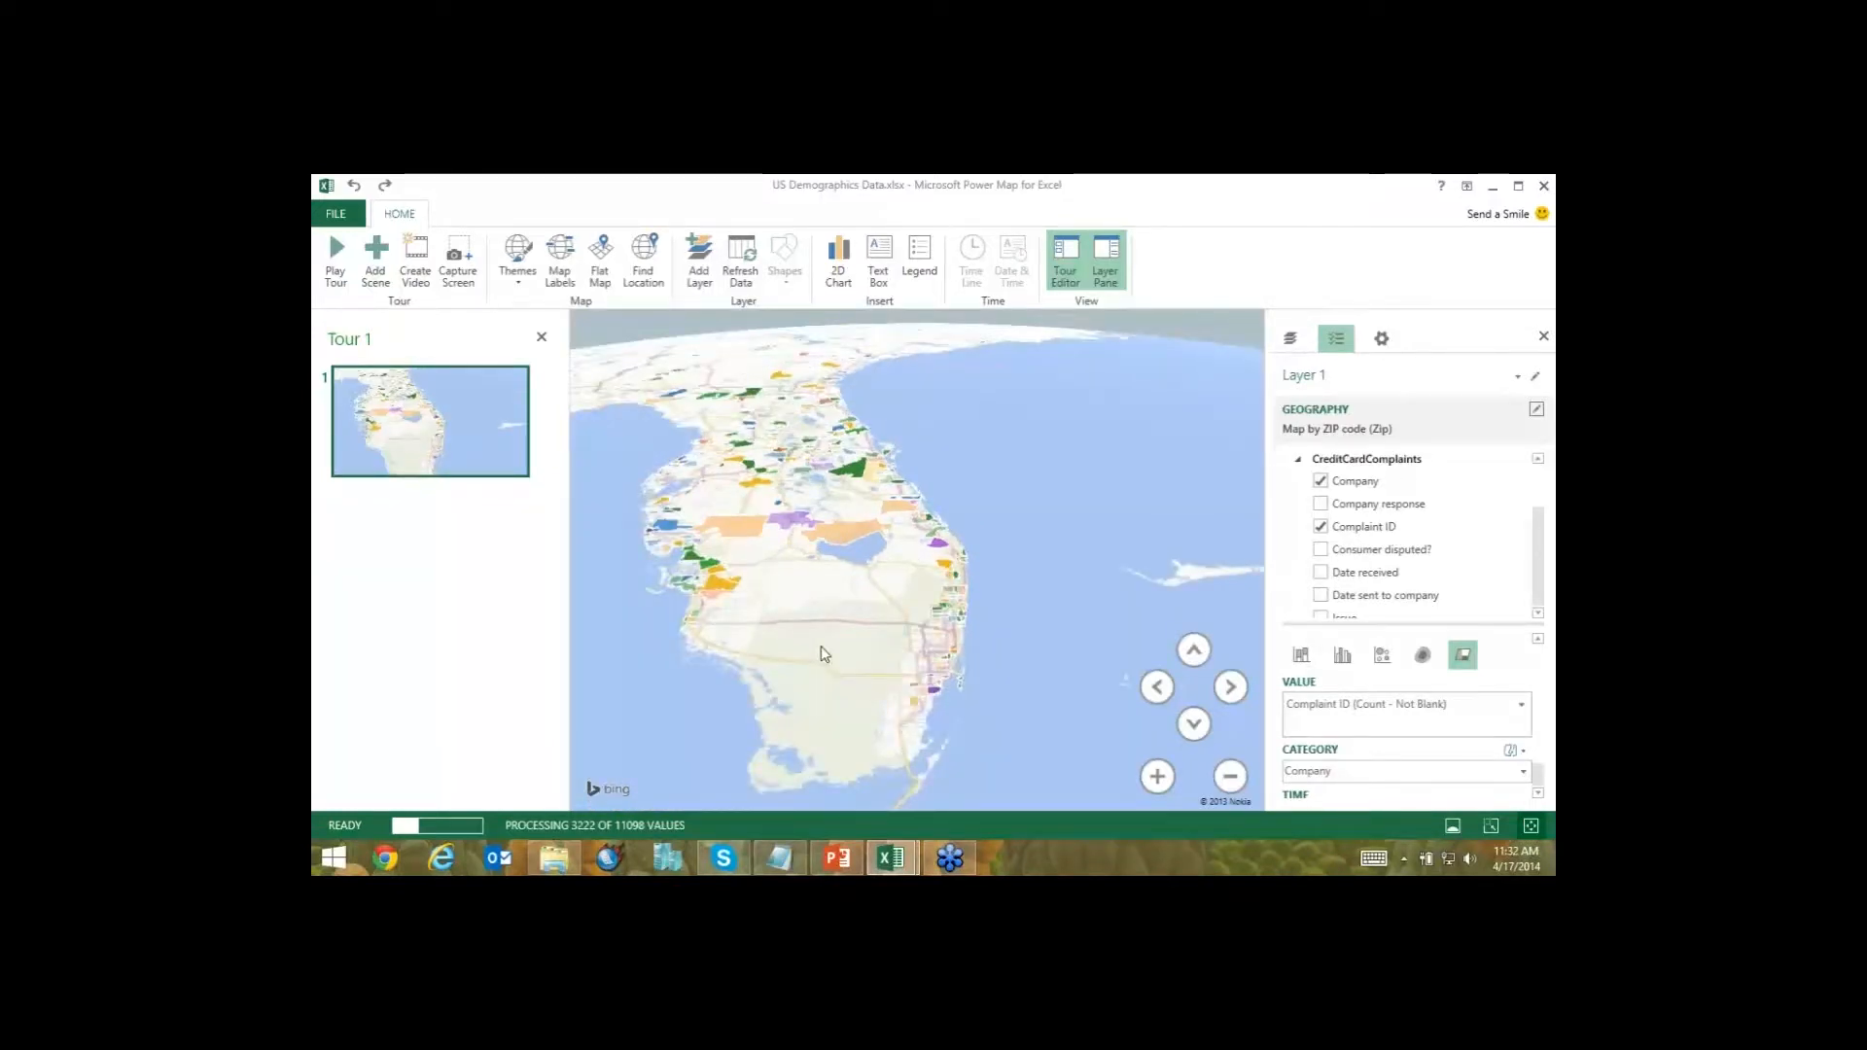
{"action": "scroll", "coordinate": [824, 653], "scroll_direction": "down", "scroll_amount": 3}
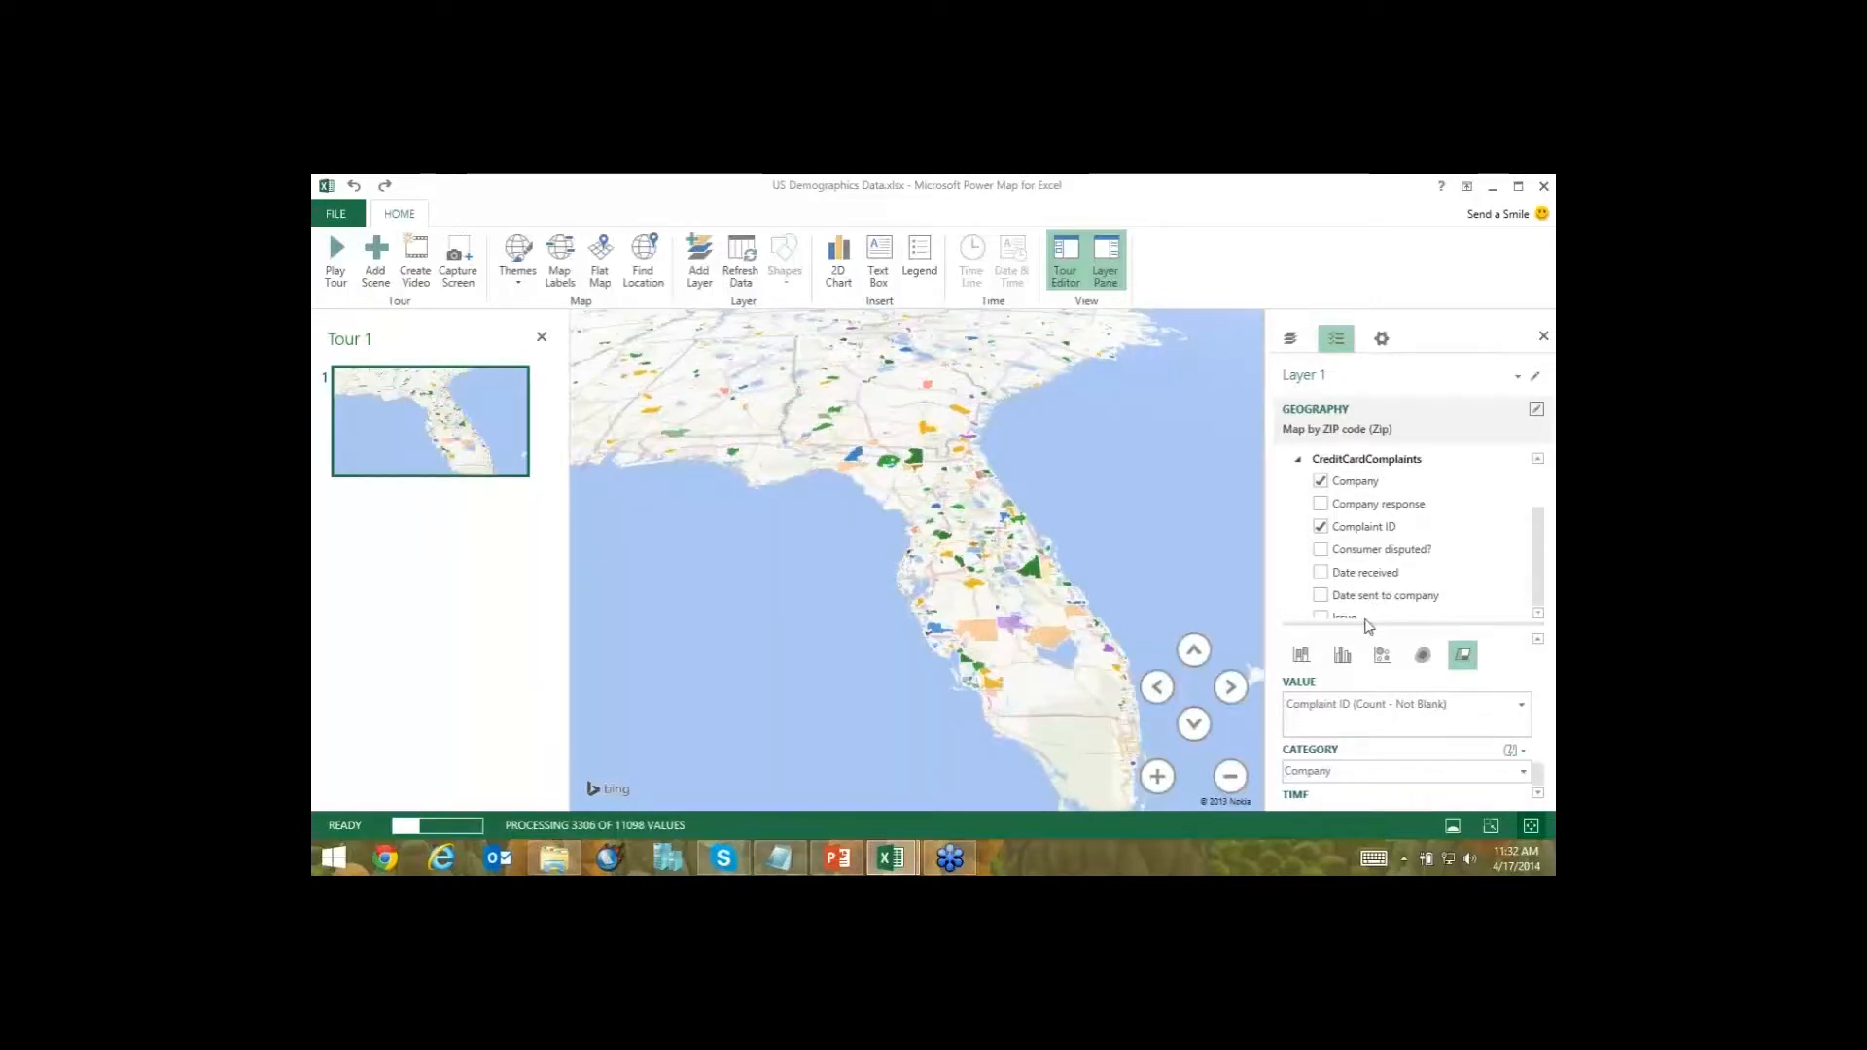
Change the visualization from region to stacked columns and return to a view of the whole United States.
{"action": "scroll", "coordinate": [1236, 671], "scroll_direction": "down", "scroll_amount": 3}
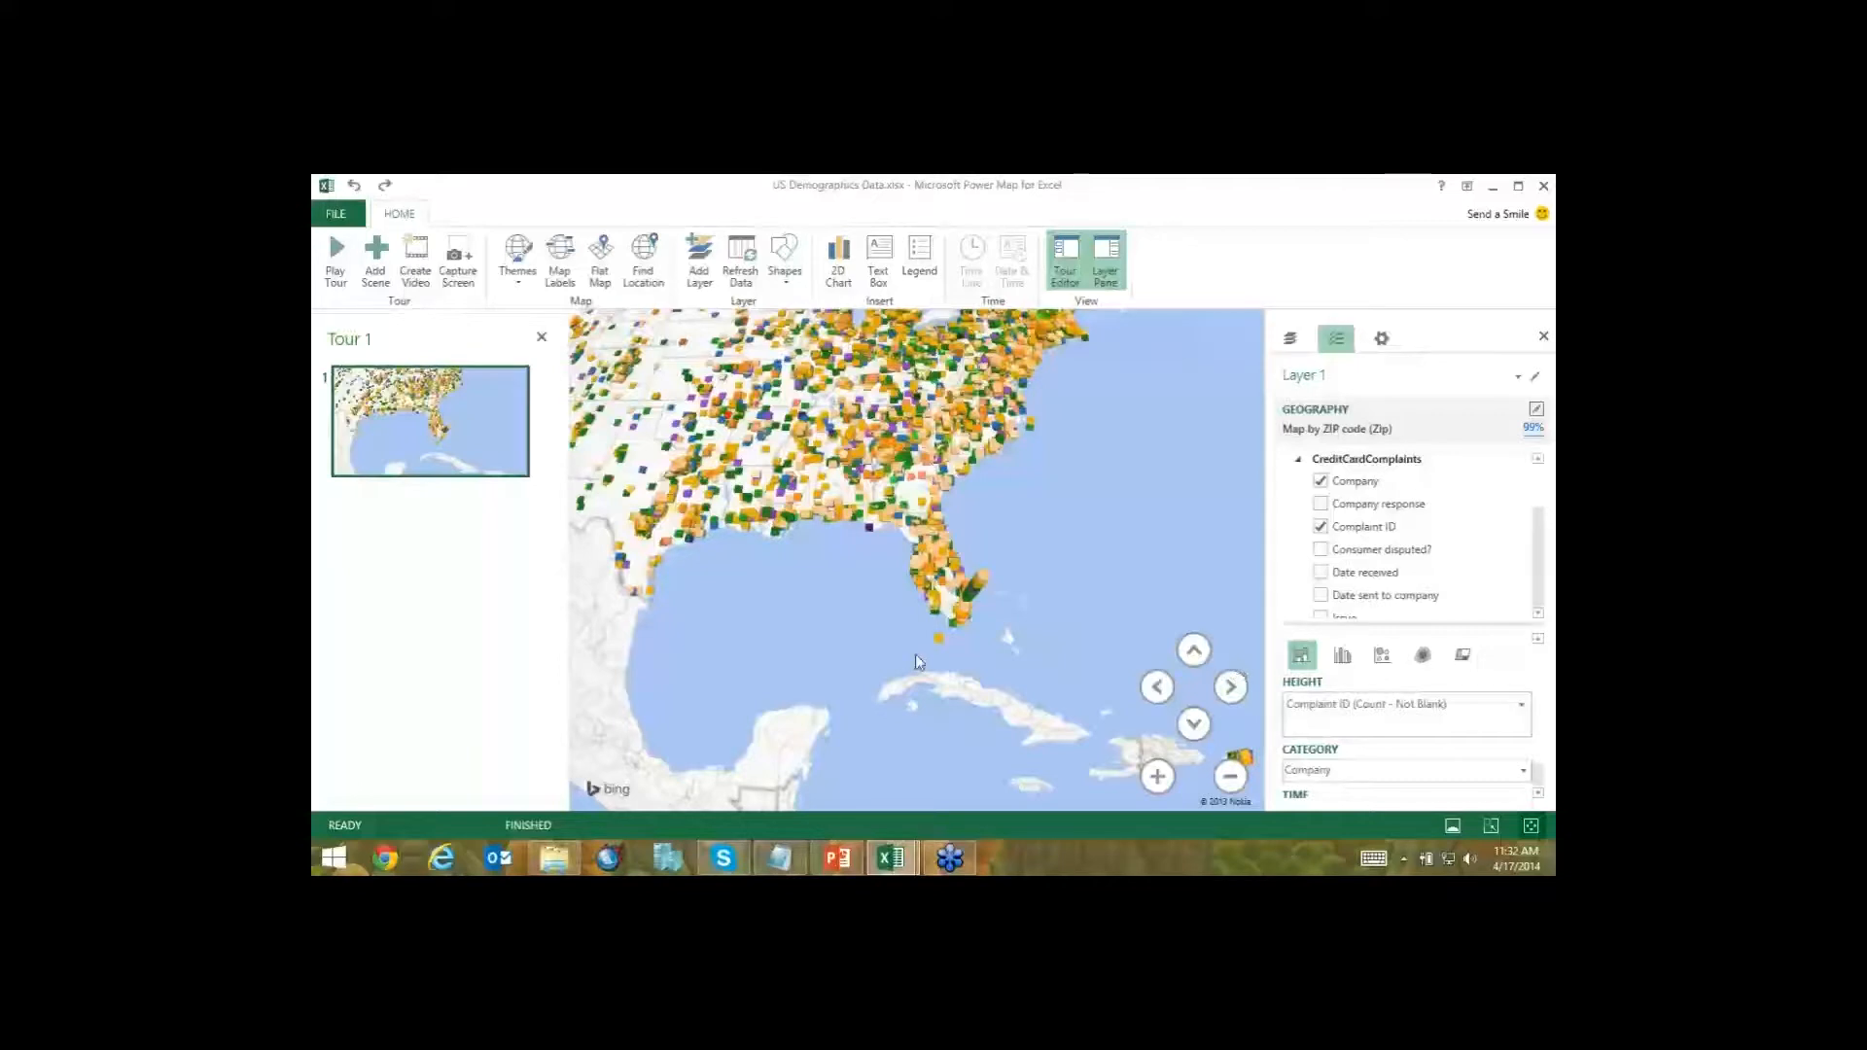
{"action": "left_click_drag", "start_coordinate": [914, 653], "coordinate": [1030, 719]}
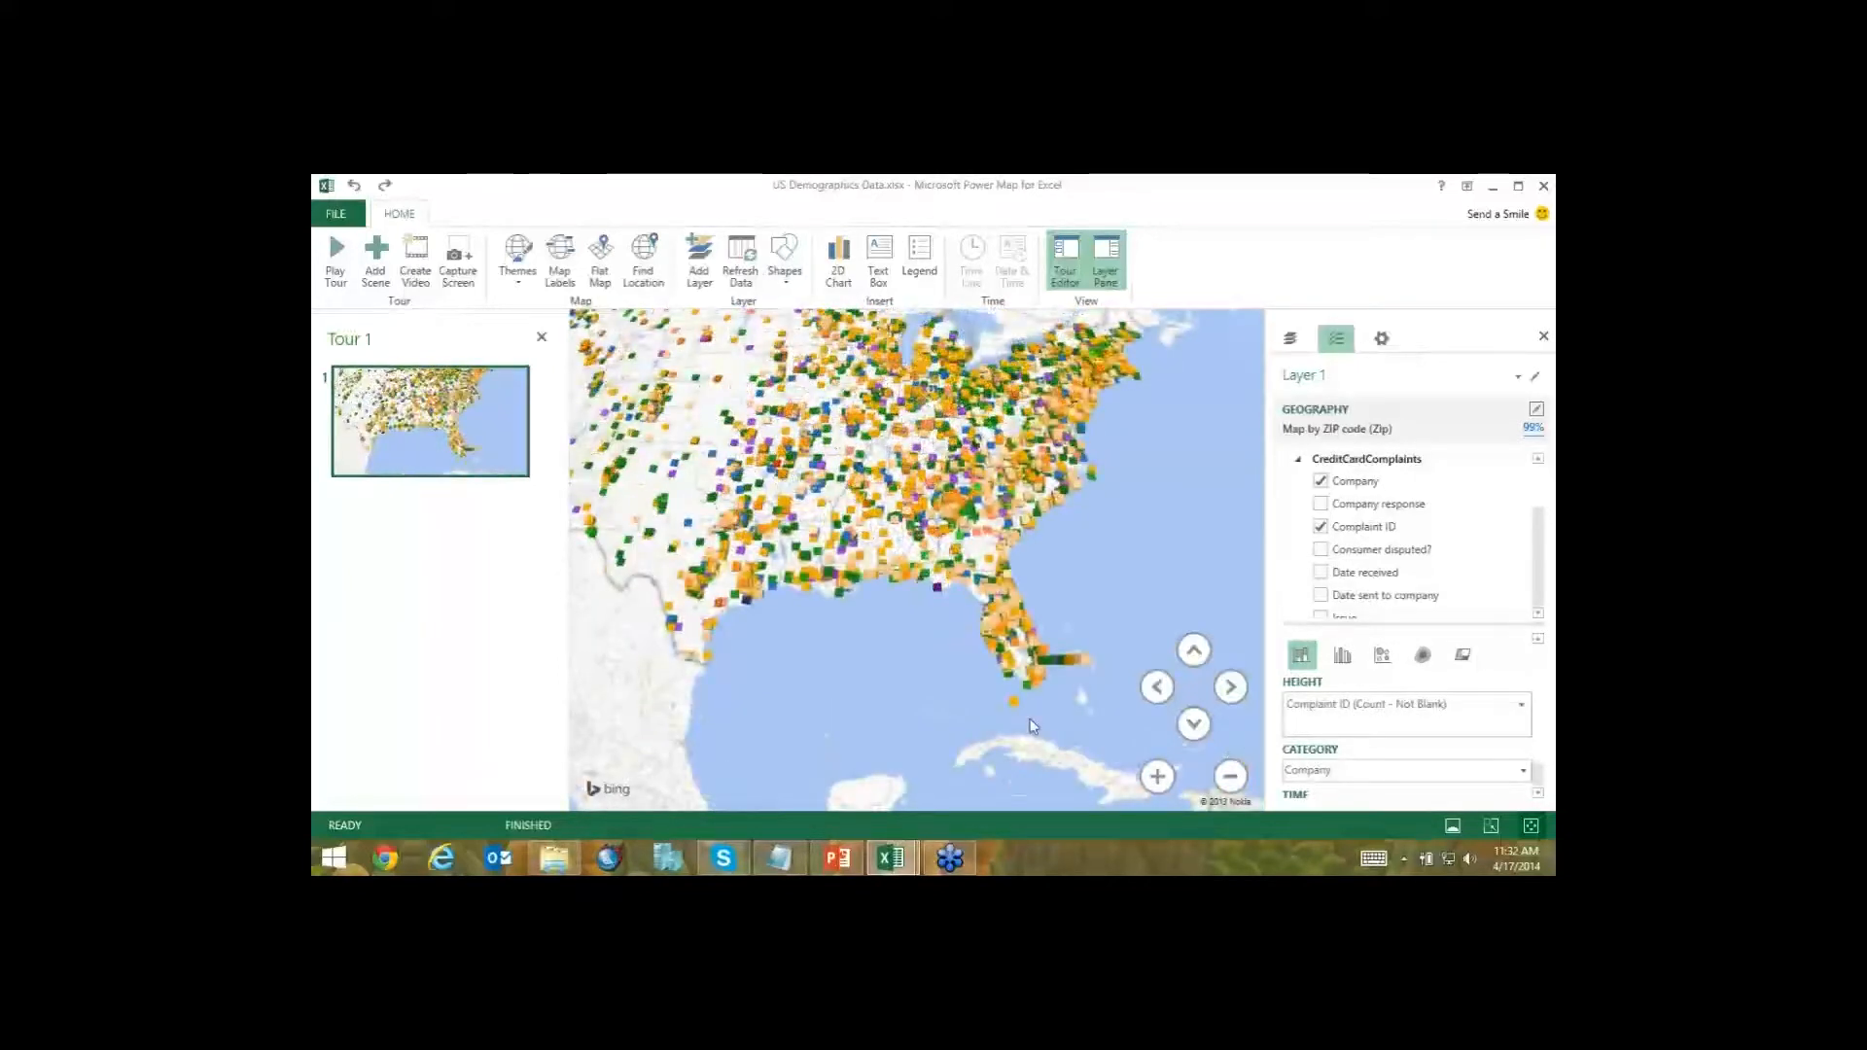
{"action": "scroll", "coordinate": [1029, 720], "scroll_direction": "down", "scroll_amount": 5}
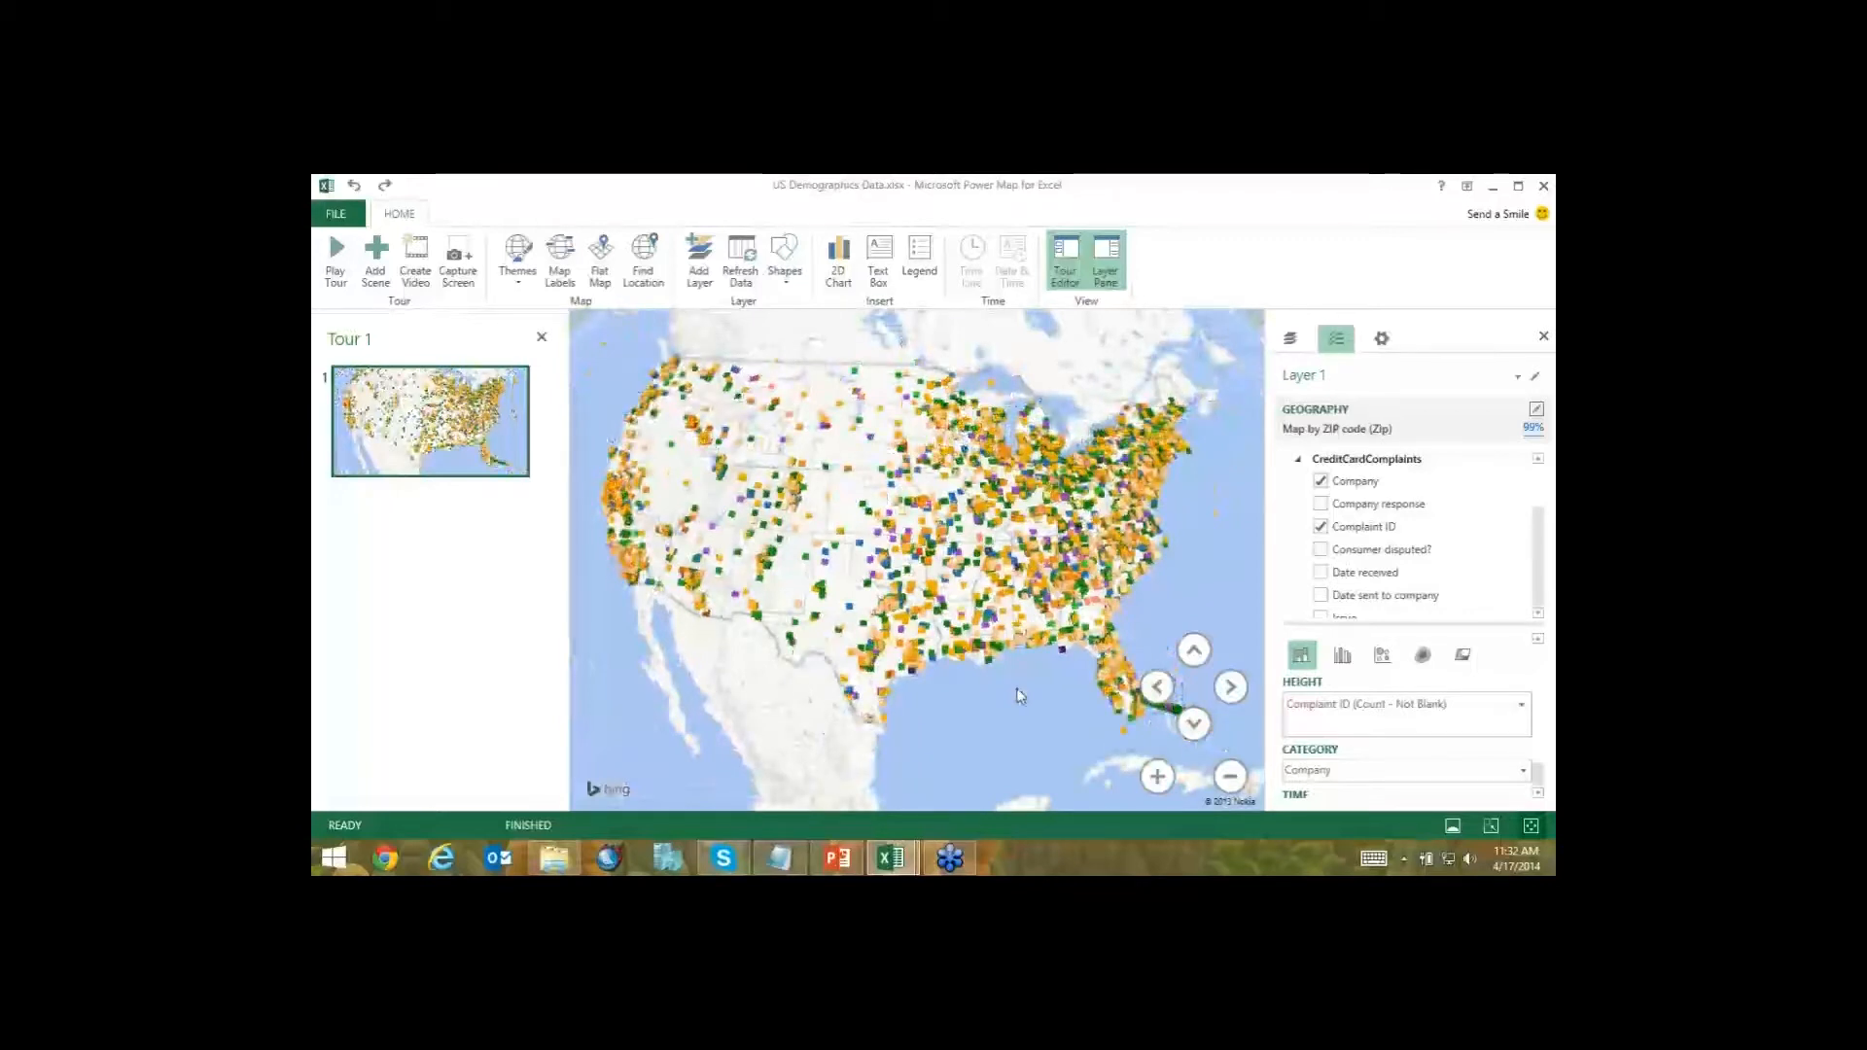
{"action": "scroll", "coordinate": [1030, 700], "scroll_direction": "down", "scroll_amount": 2}
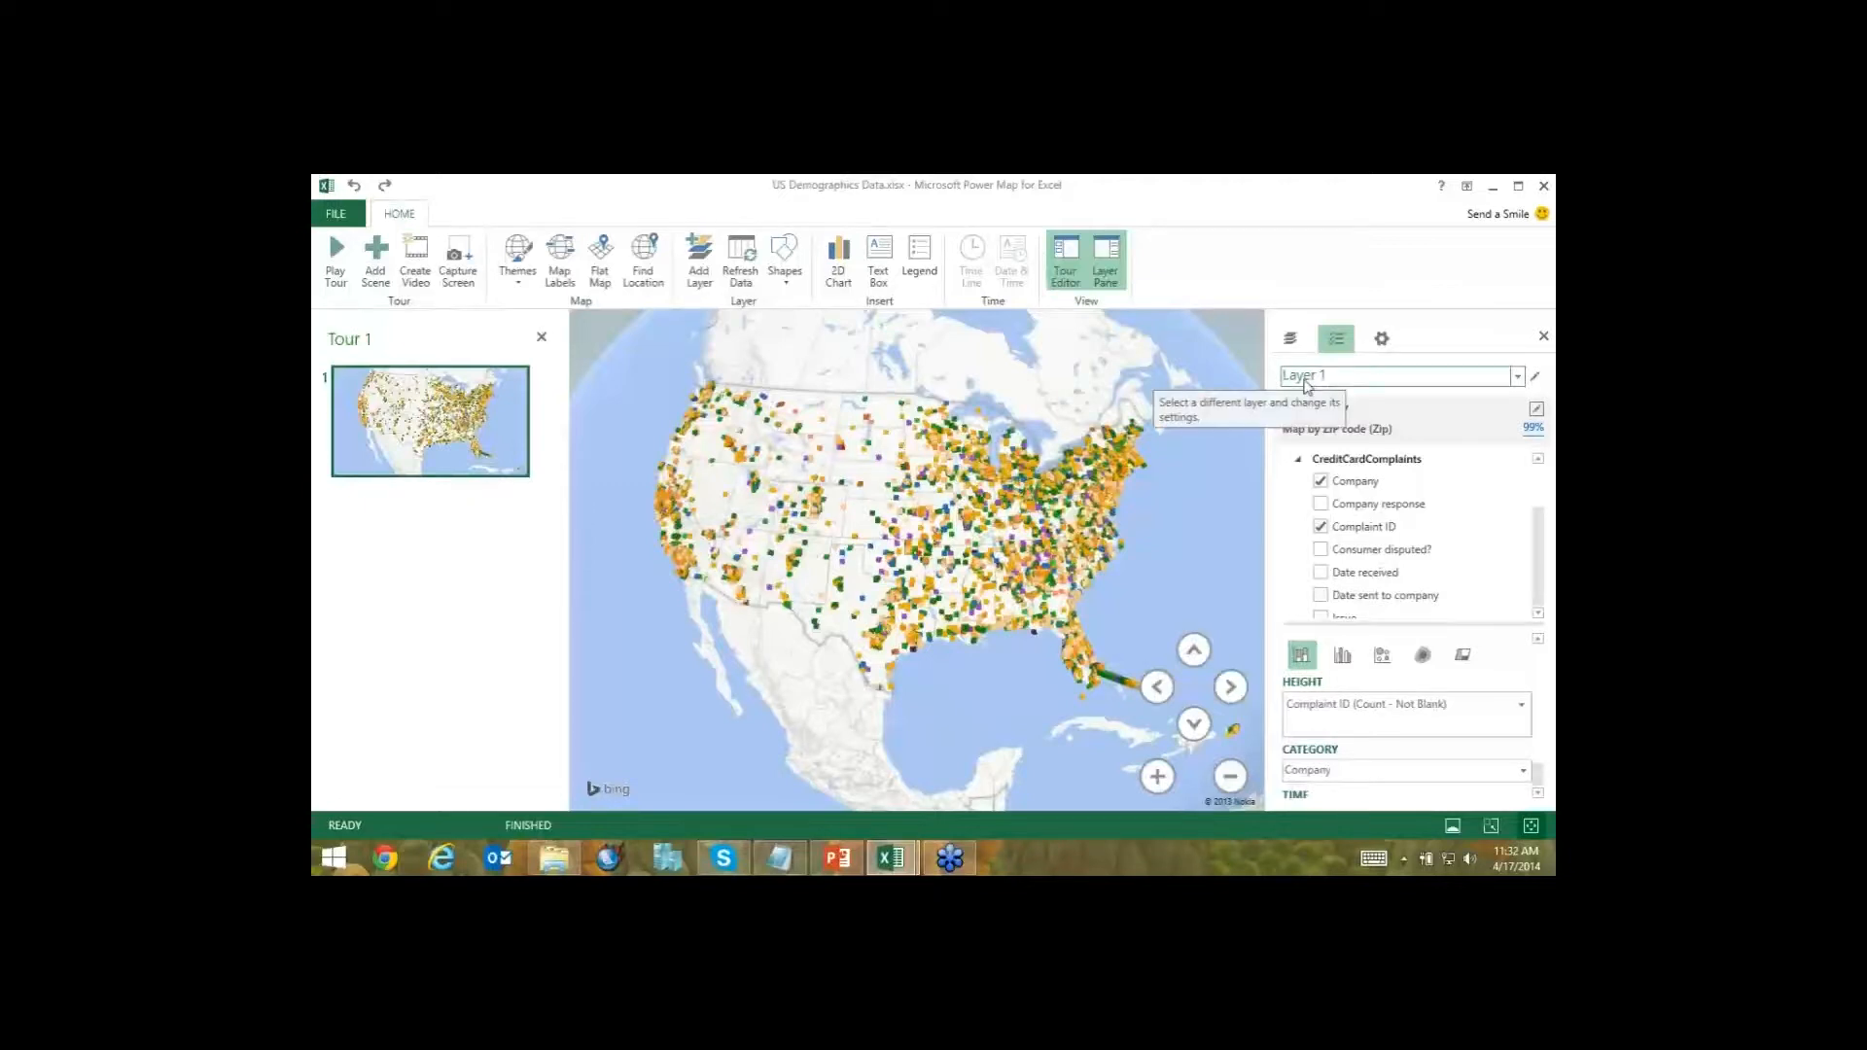
Rename Layer 1 as Credit Card Data.
{"action": "left_click", "coordinate": [1304, 381]}
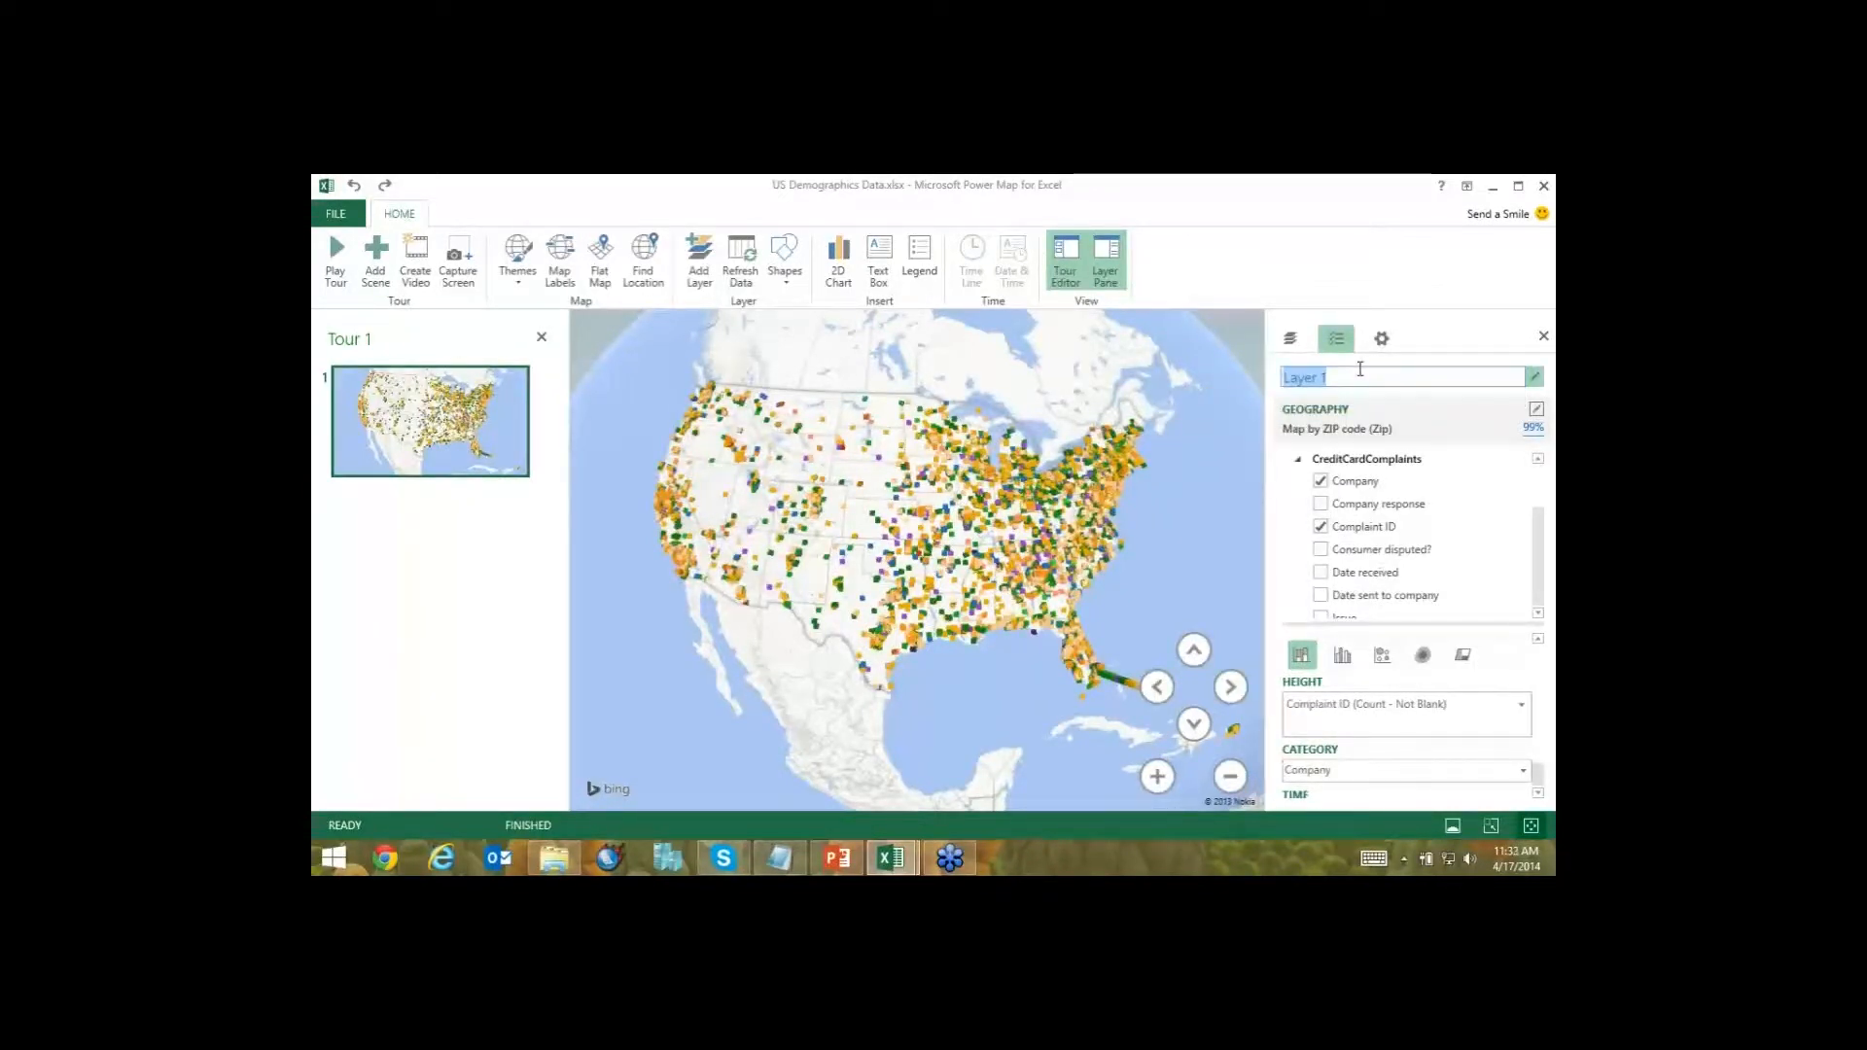
{"action": "type", "text": "Credit Card Data"}
{"action": "key", "text": "Return"}
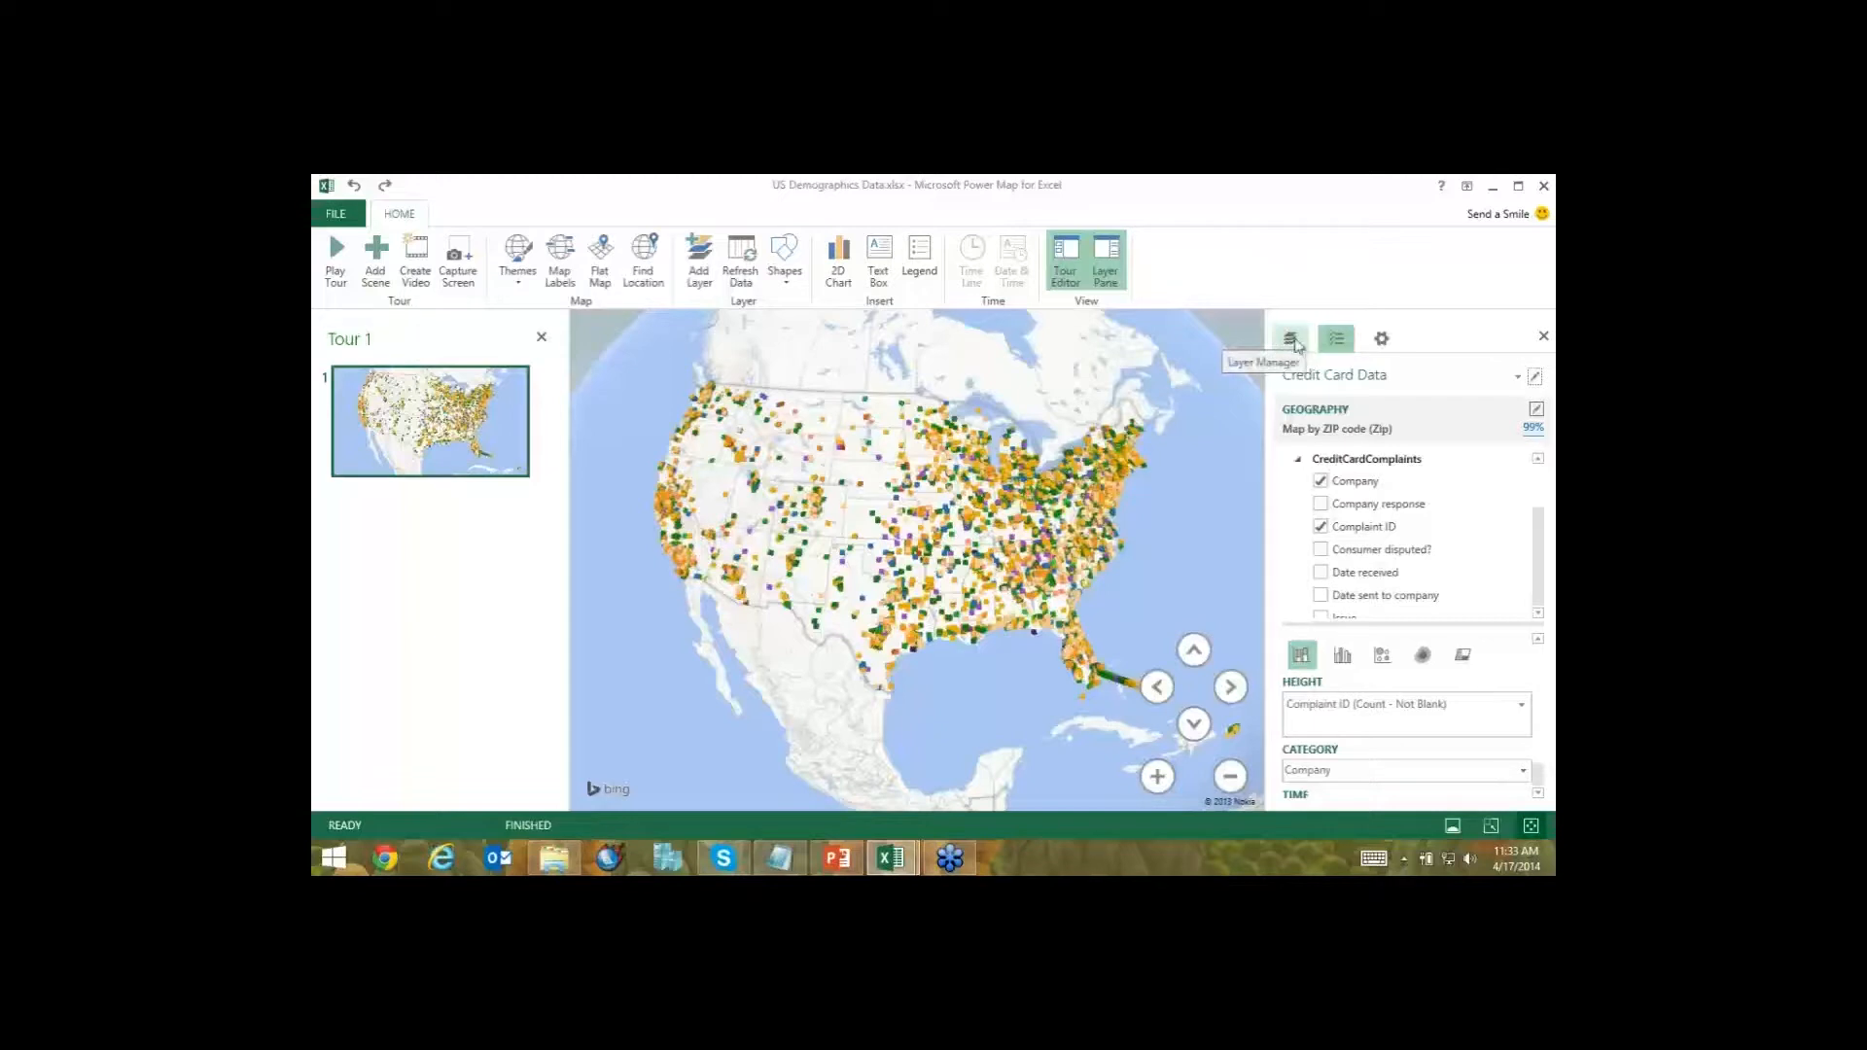
Add a second layer to the scene and rename it Population.
{"action": "left_click", "coordinate": [1294, 345]}
{"action": "left_click", "coordinate": [1290, 340]}
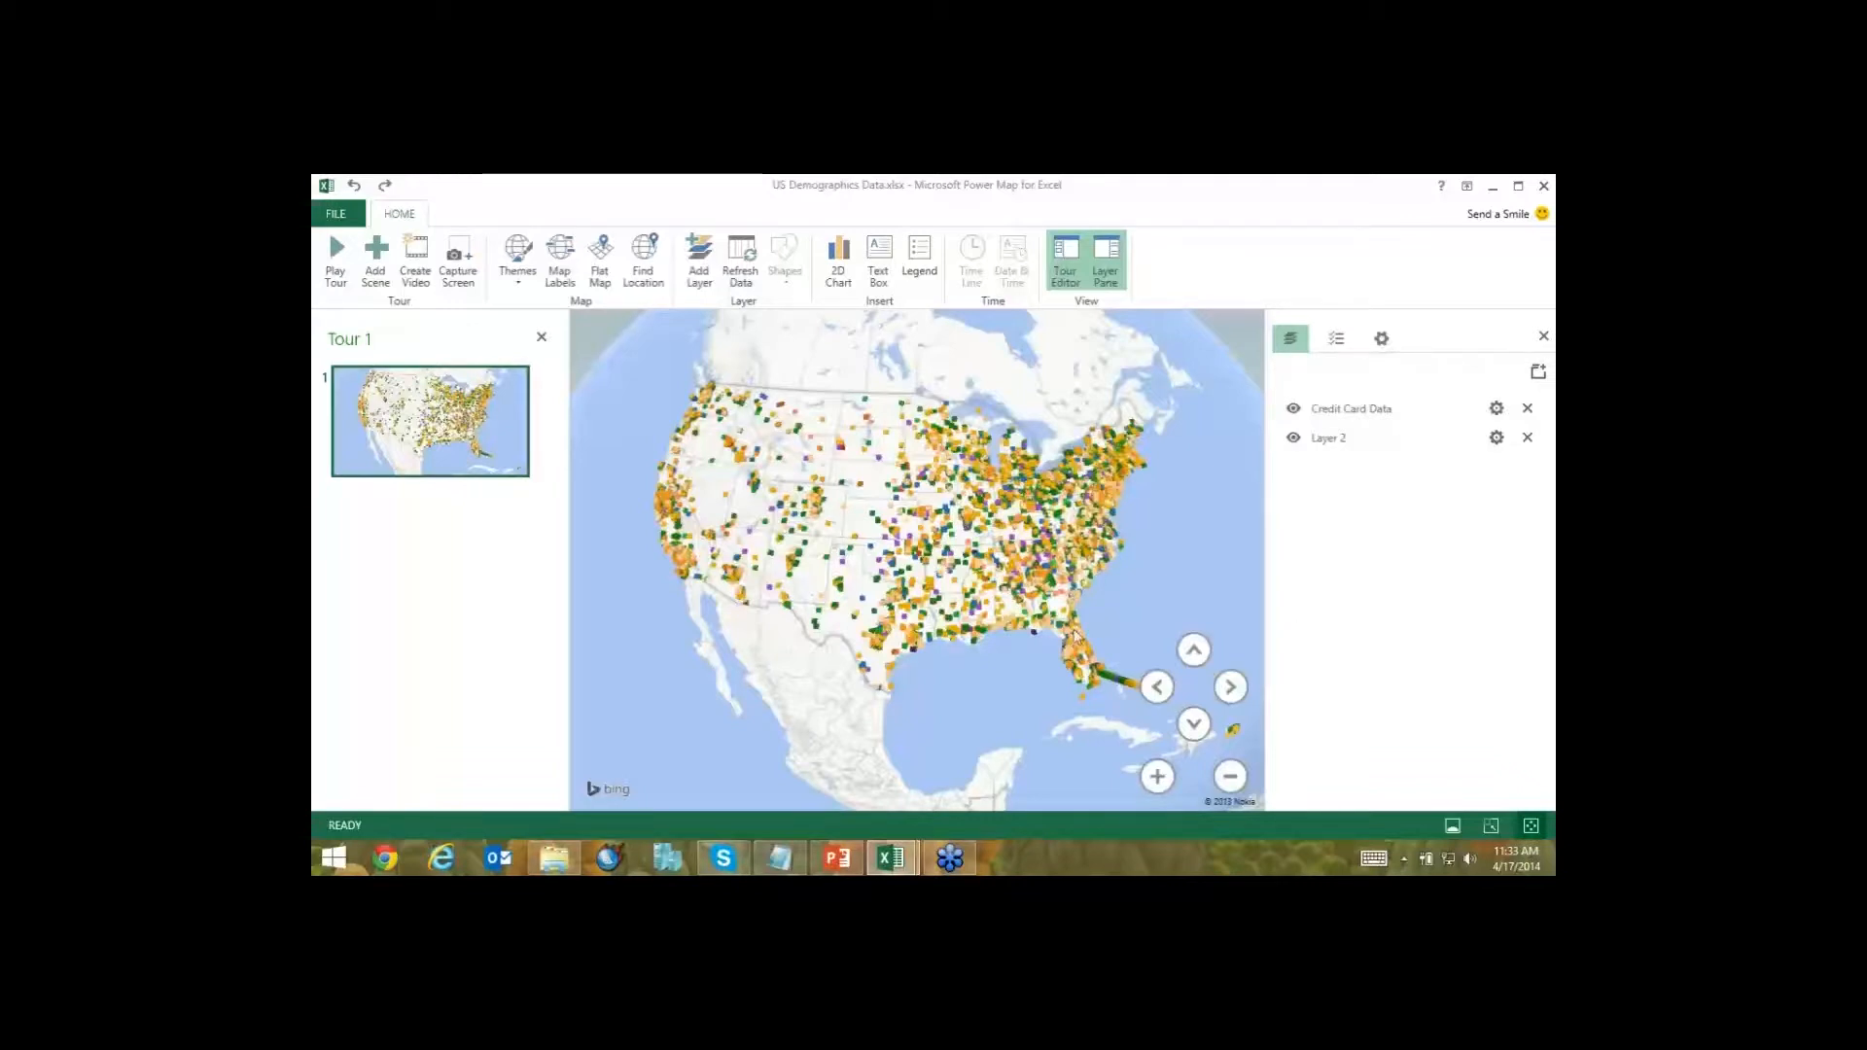
{"action": "mouse_move", "coordinate": [1078, 658]}
{"action": "left_click", "coordinate": [1359, 438]}
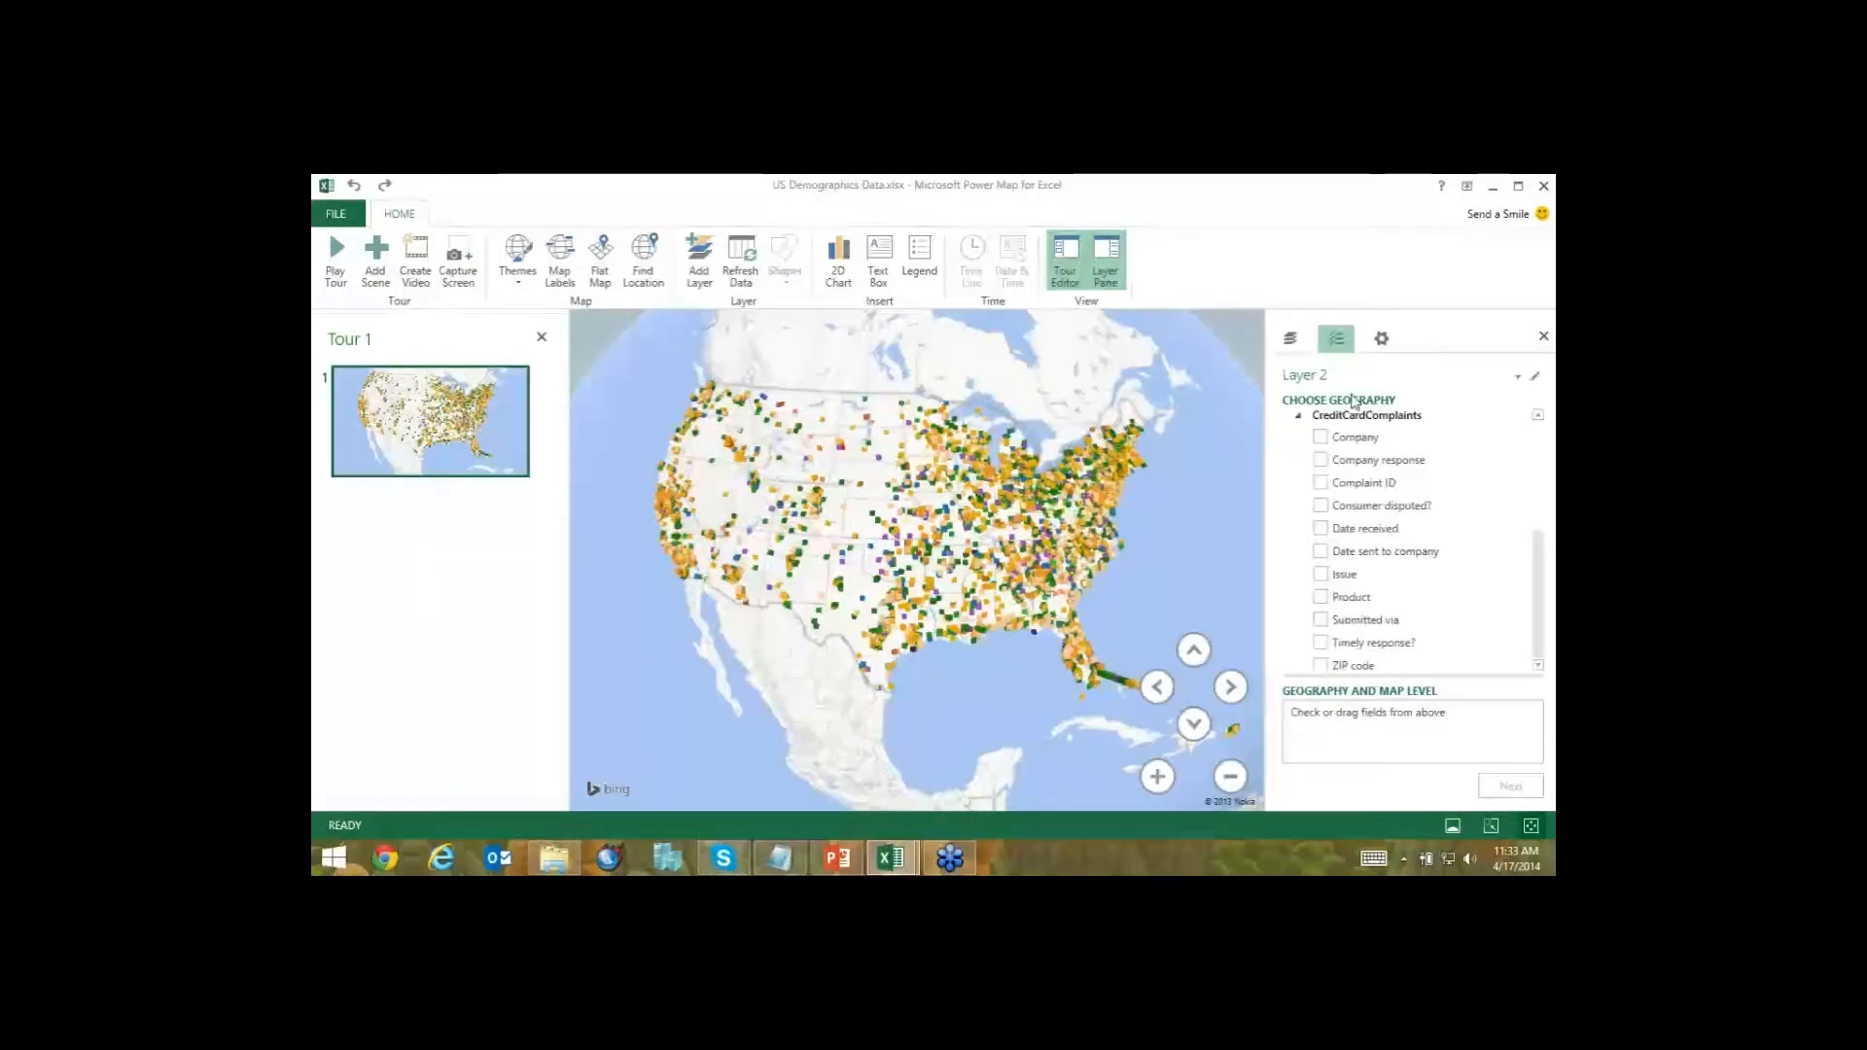
{"action": "left_click", "coordinate": [1534, 377]}
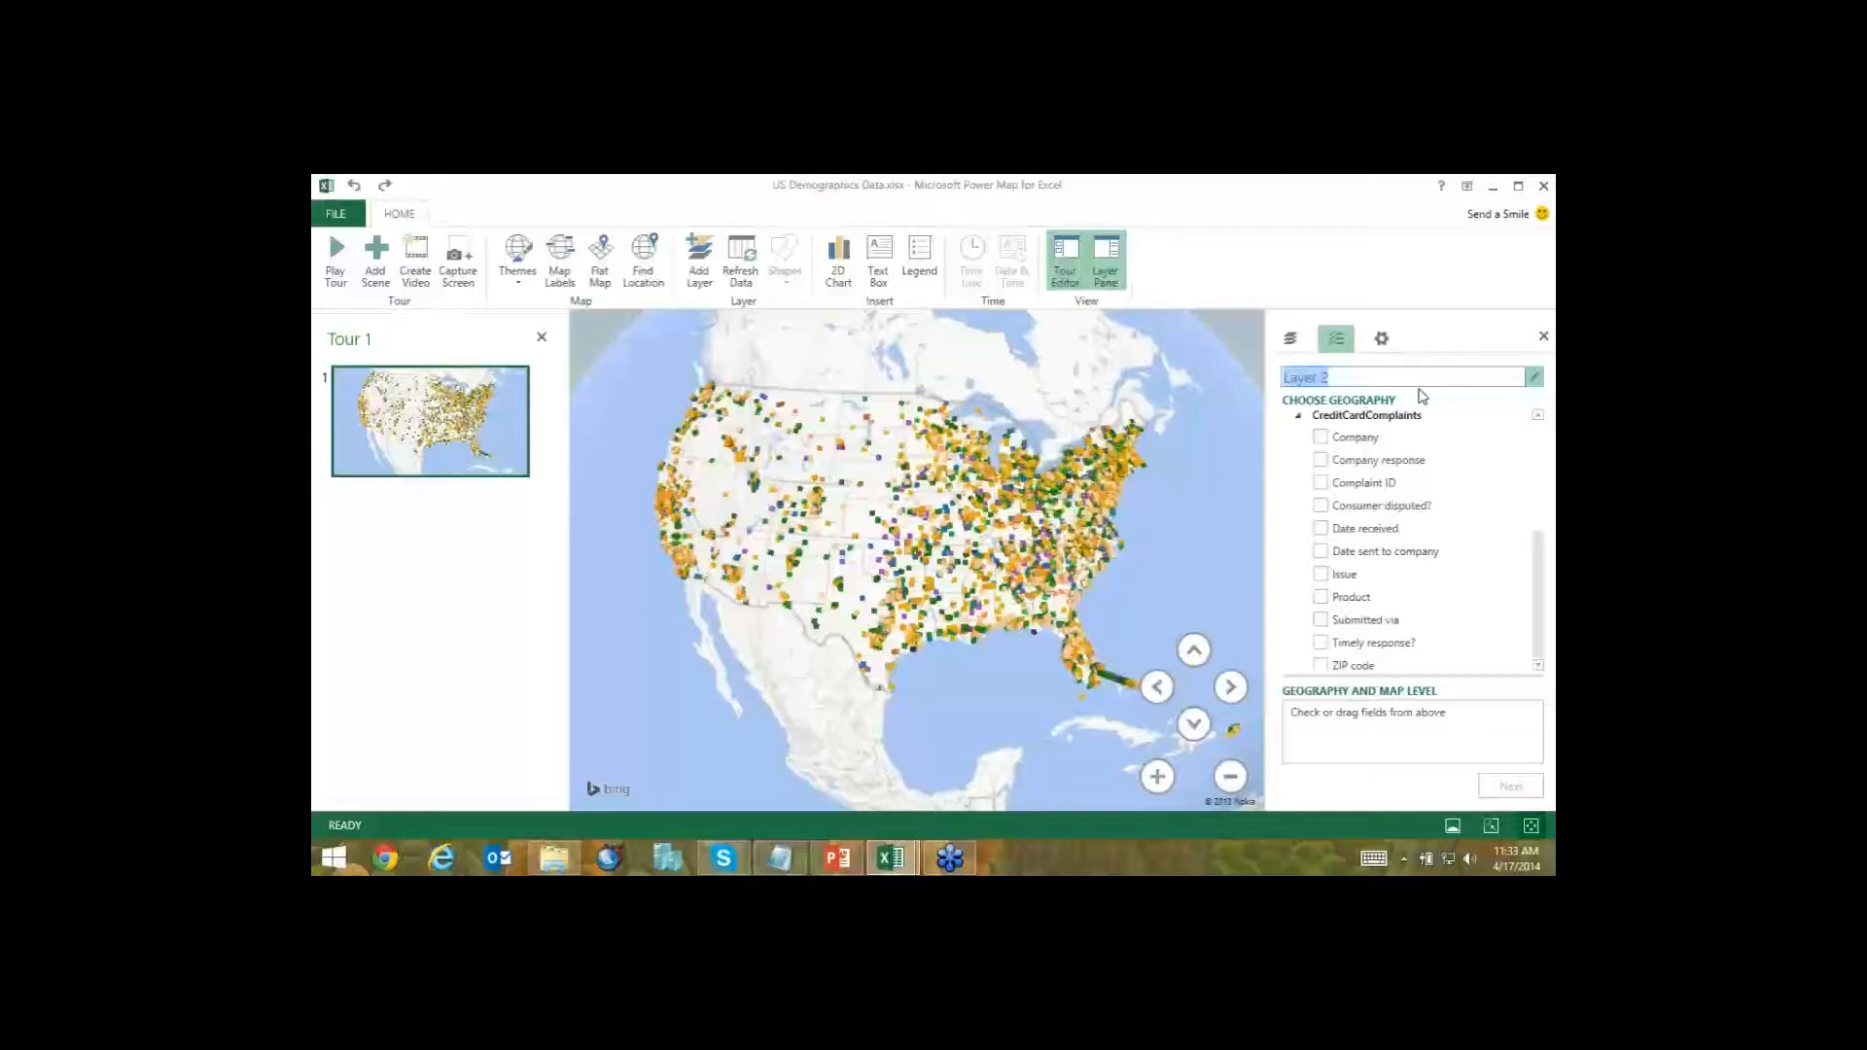
{"action": "type", "text": "Population"}
{"action": "key", "text": "Return"}
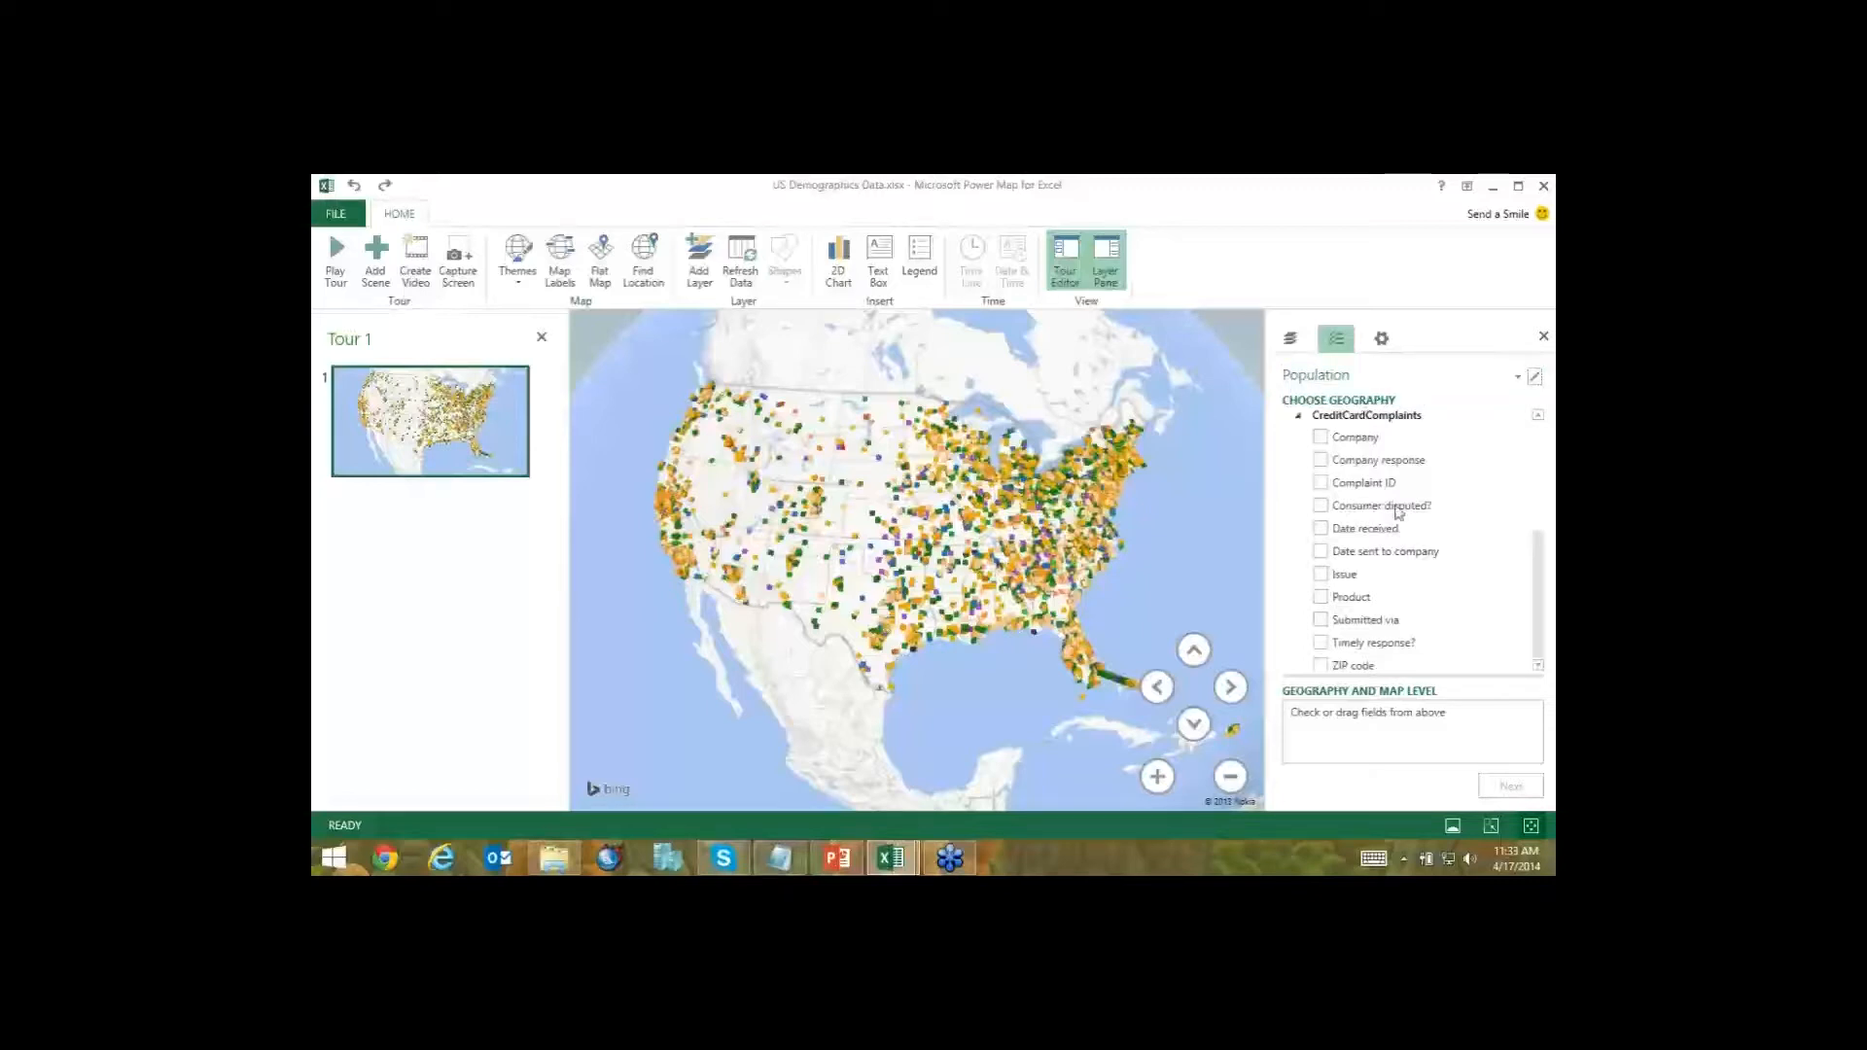
Map the Population layer by the Geography Id field from the Demographics table, at the Zip level.
{"action": "scroll", "coordinate": [1543, 588], "scroll_direction": "down", "scroll_amount": 3}
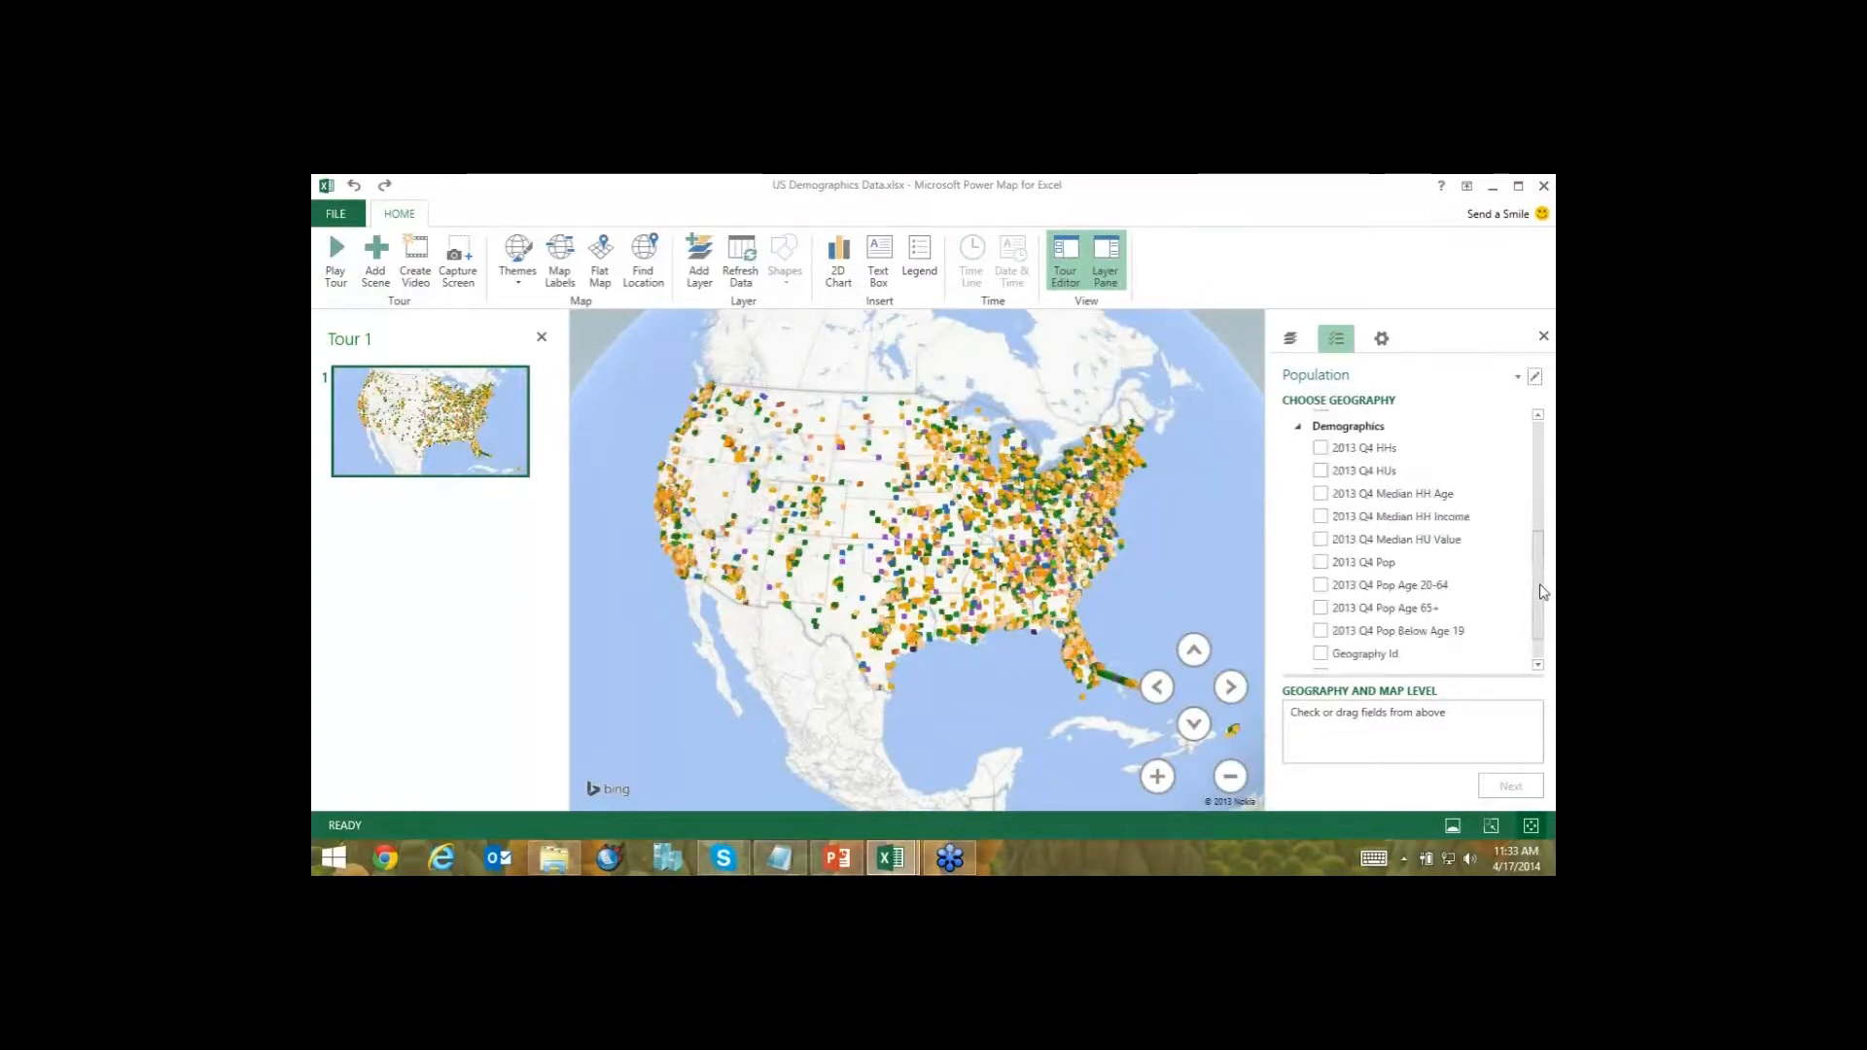
{"action": "left_click", "coordinate": [1320, 647]}
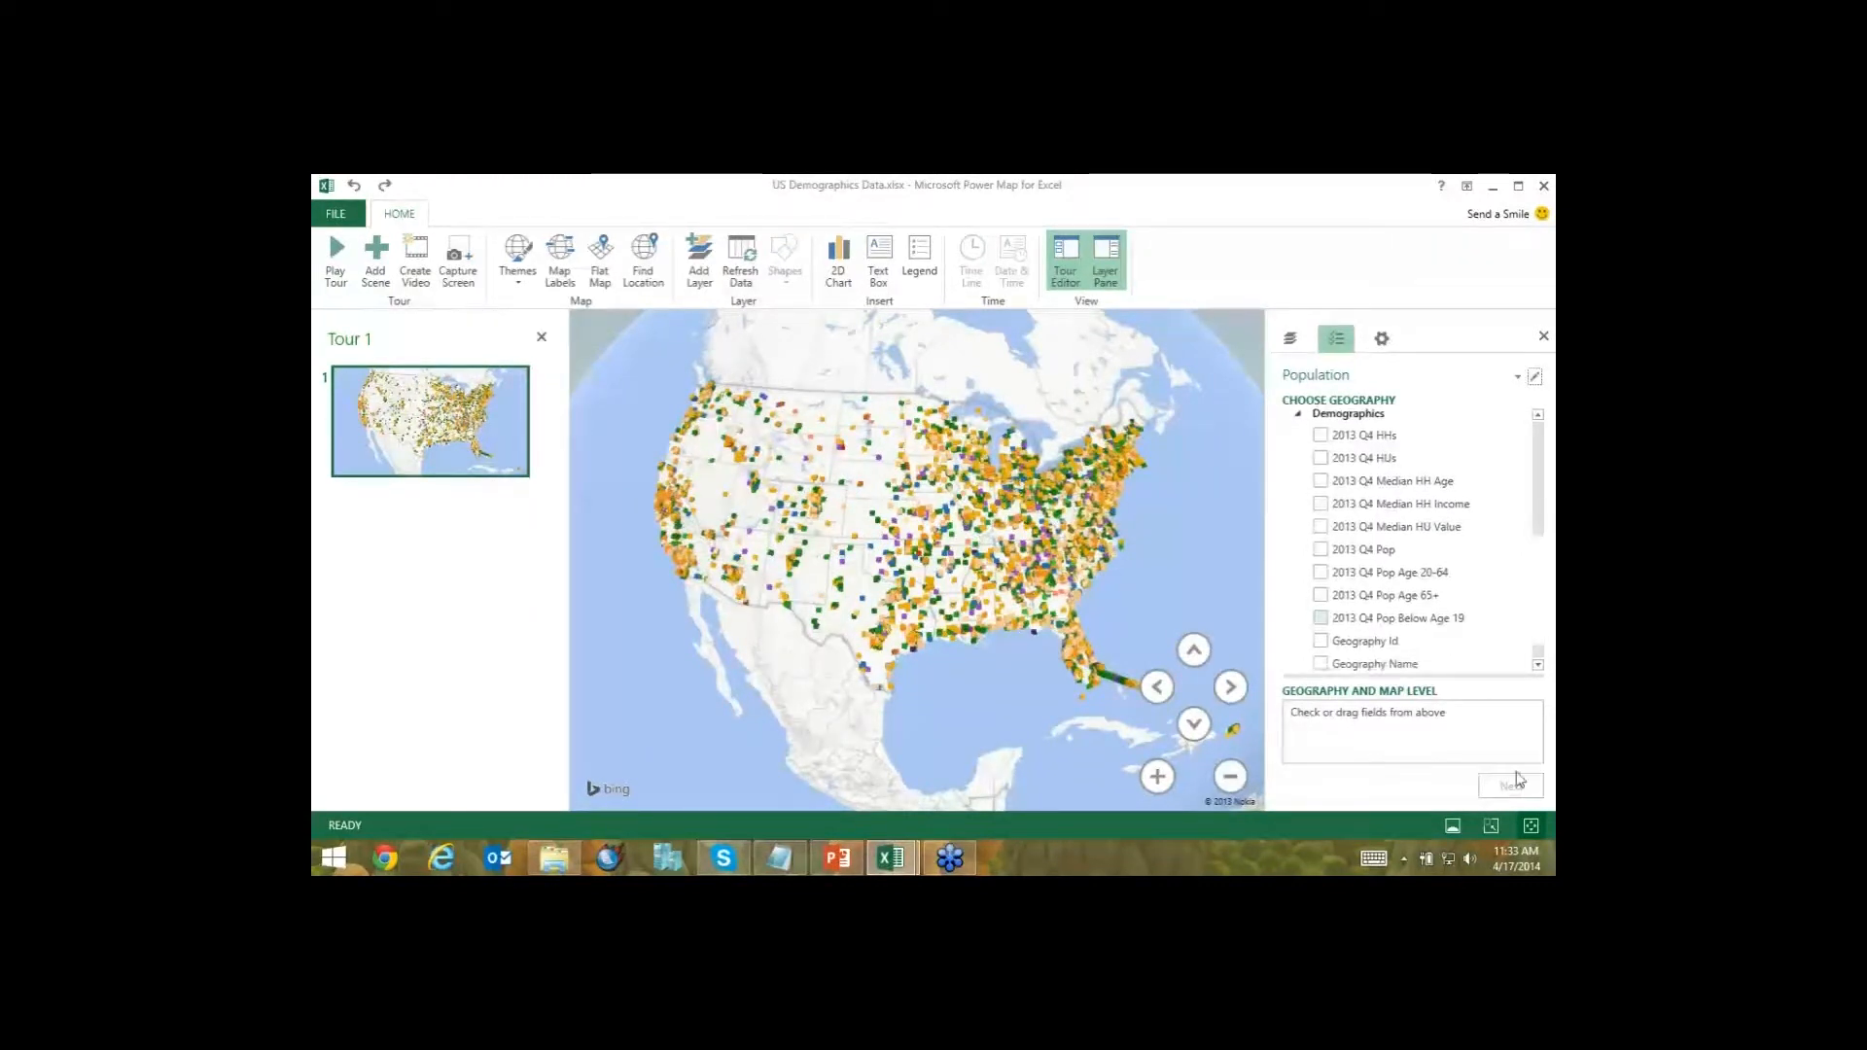
{"action": "left_click", "coordinate": [1510, 787]}
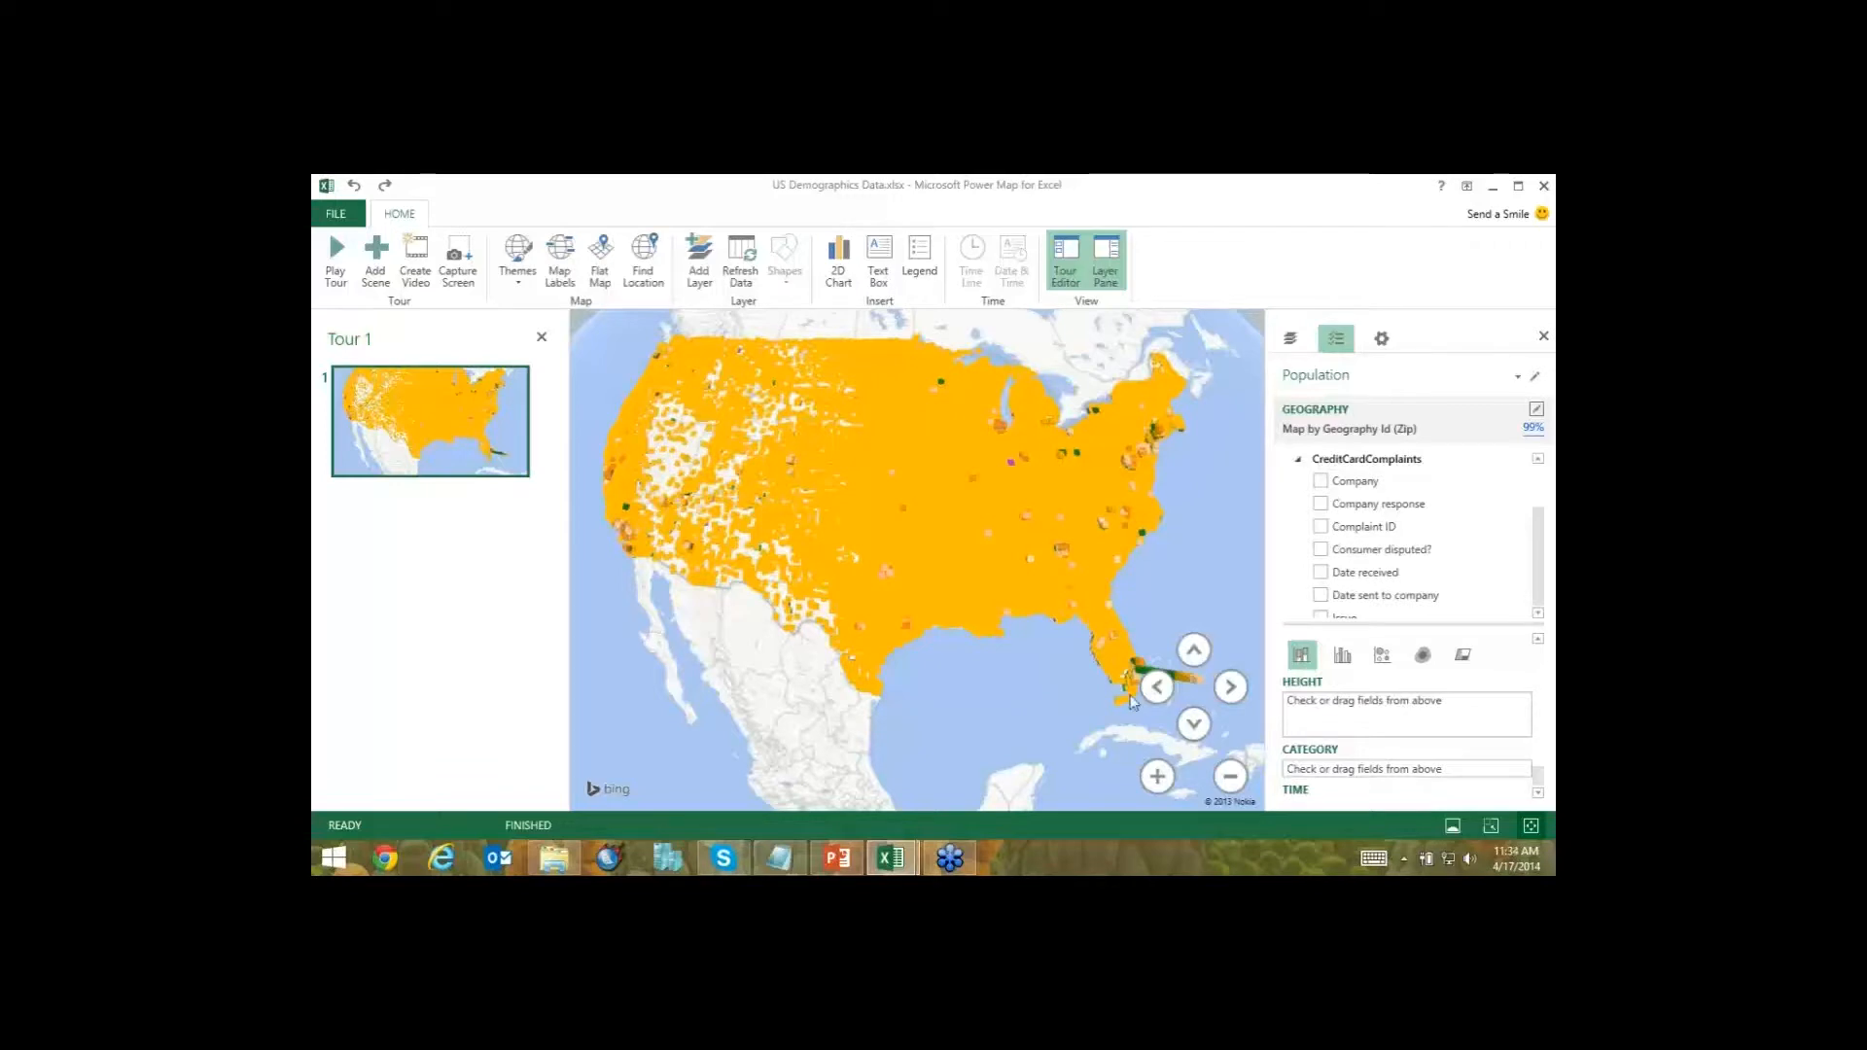
{"action": "mouse_move", "coordinate": [1131, 700]}
{"action": "mouse_move", "coordinate": [995, 614]}
Show the Population layer as a heat map with 2013 Q4 Pop as its value, and close the layer's legend.
{"action": "scroll", "coordinate": [1540, 526], "scroll_direction": "down", "scroll_amount": 1}
{"action": "scroll", "coordinate": [1540, 526], "scroll_direction": "down", "scroll_amount": 2}
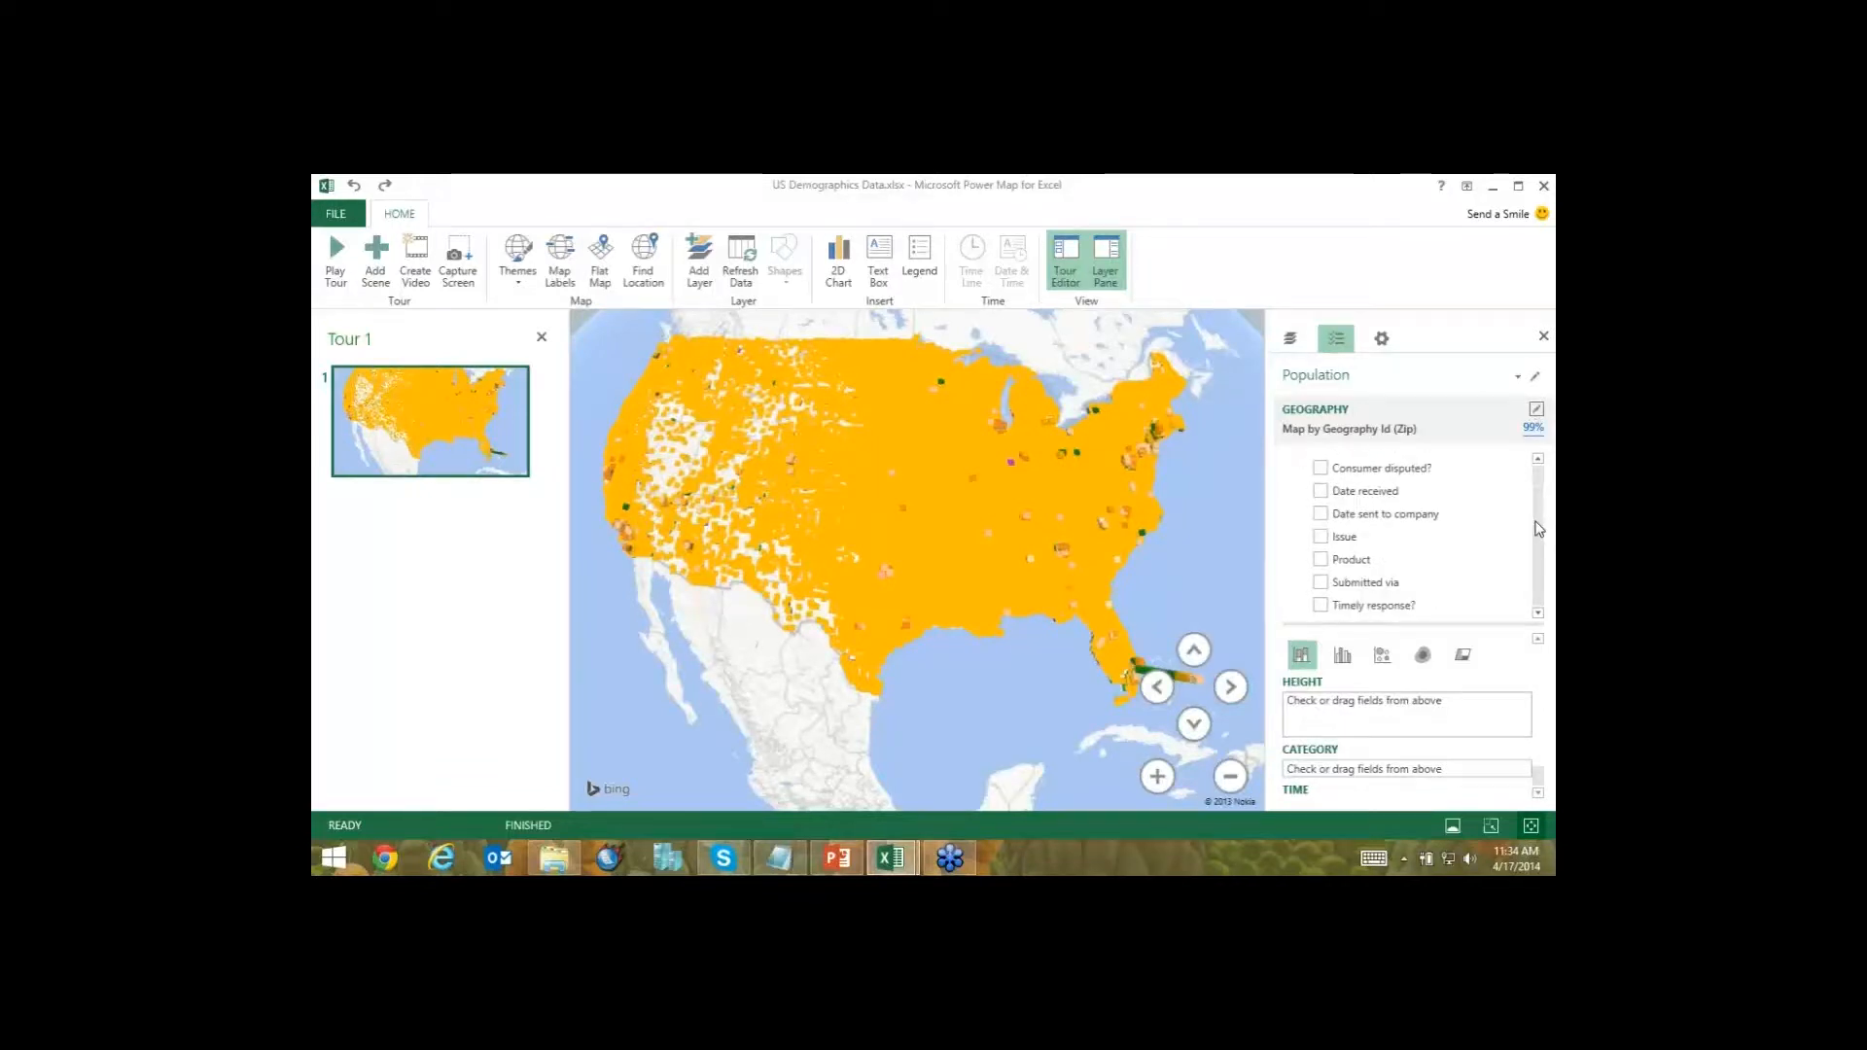
{"action": "left_click", "coordinate": [1421, 657]}
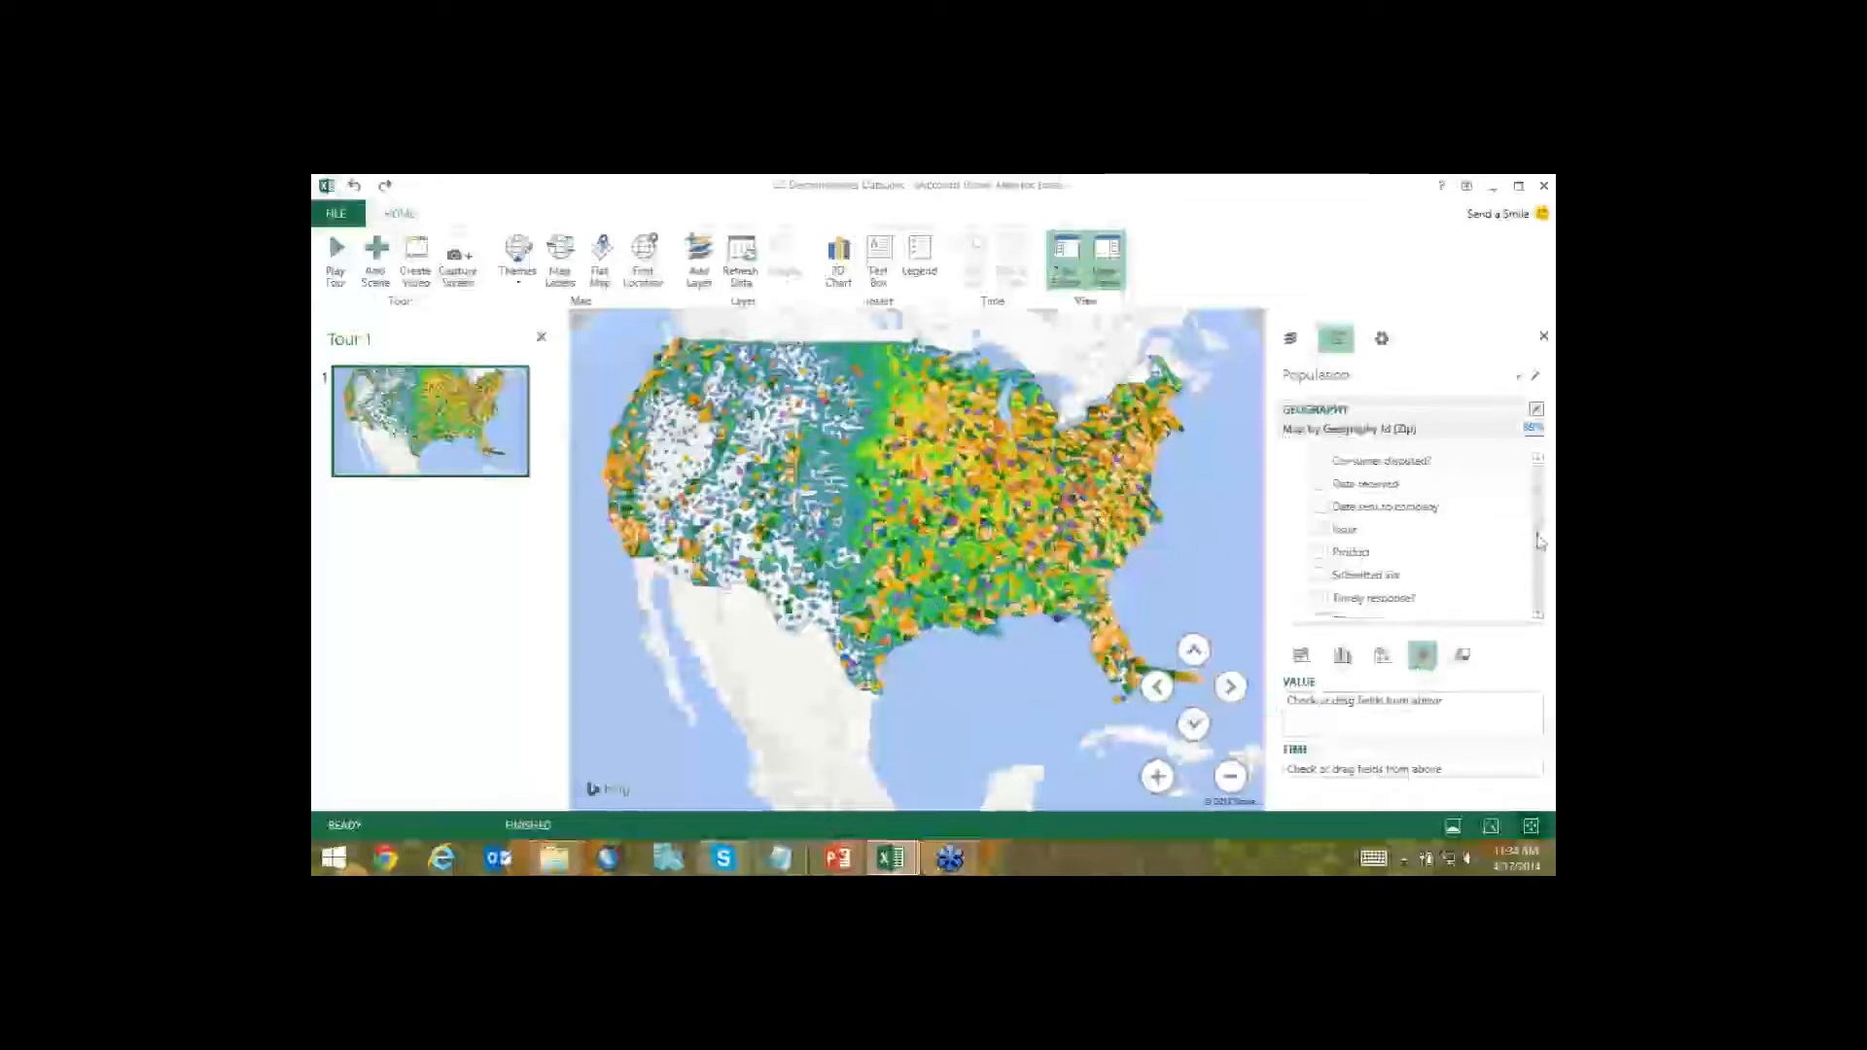
{"action": "left_click_drag", "start_coordinate": [1537, 534], "coordinate": [1539, 563]}
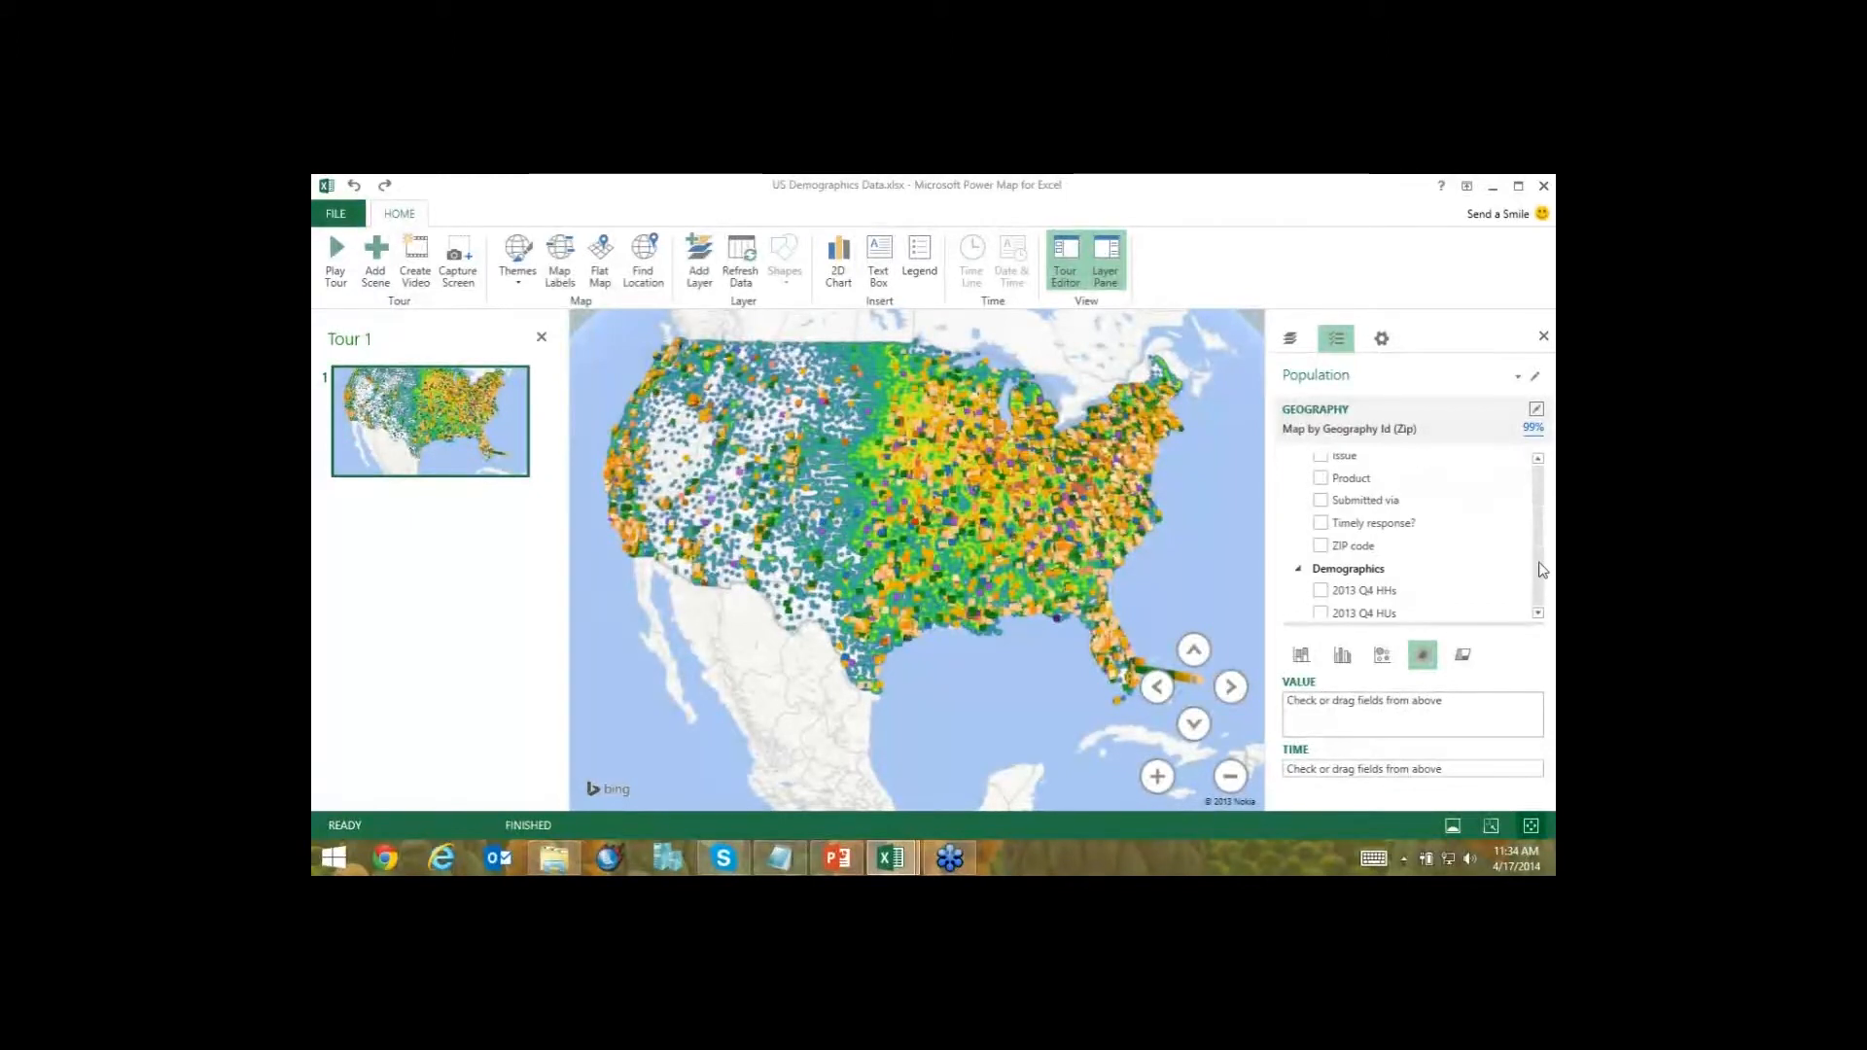
{"action": "scroll", "coordinate": [1450, 570], "scroll_direction": "down", "scroll_amount": 2}
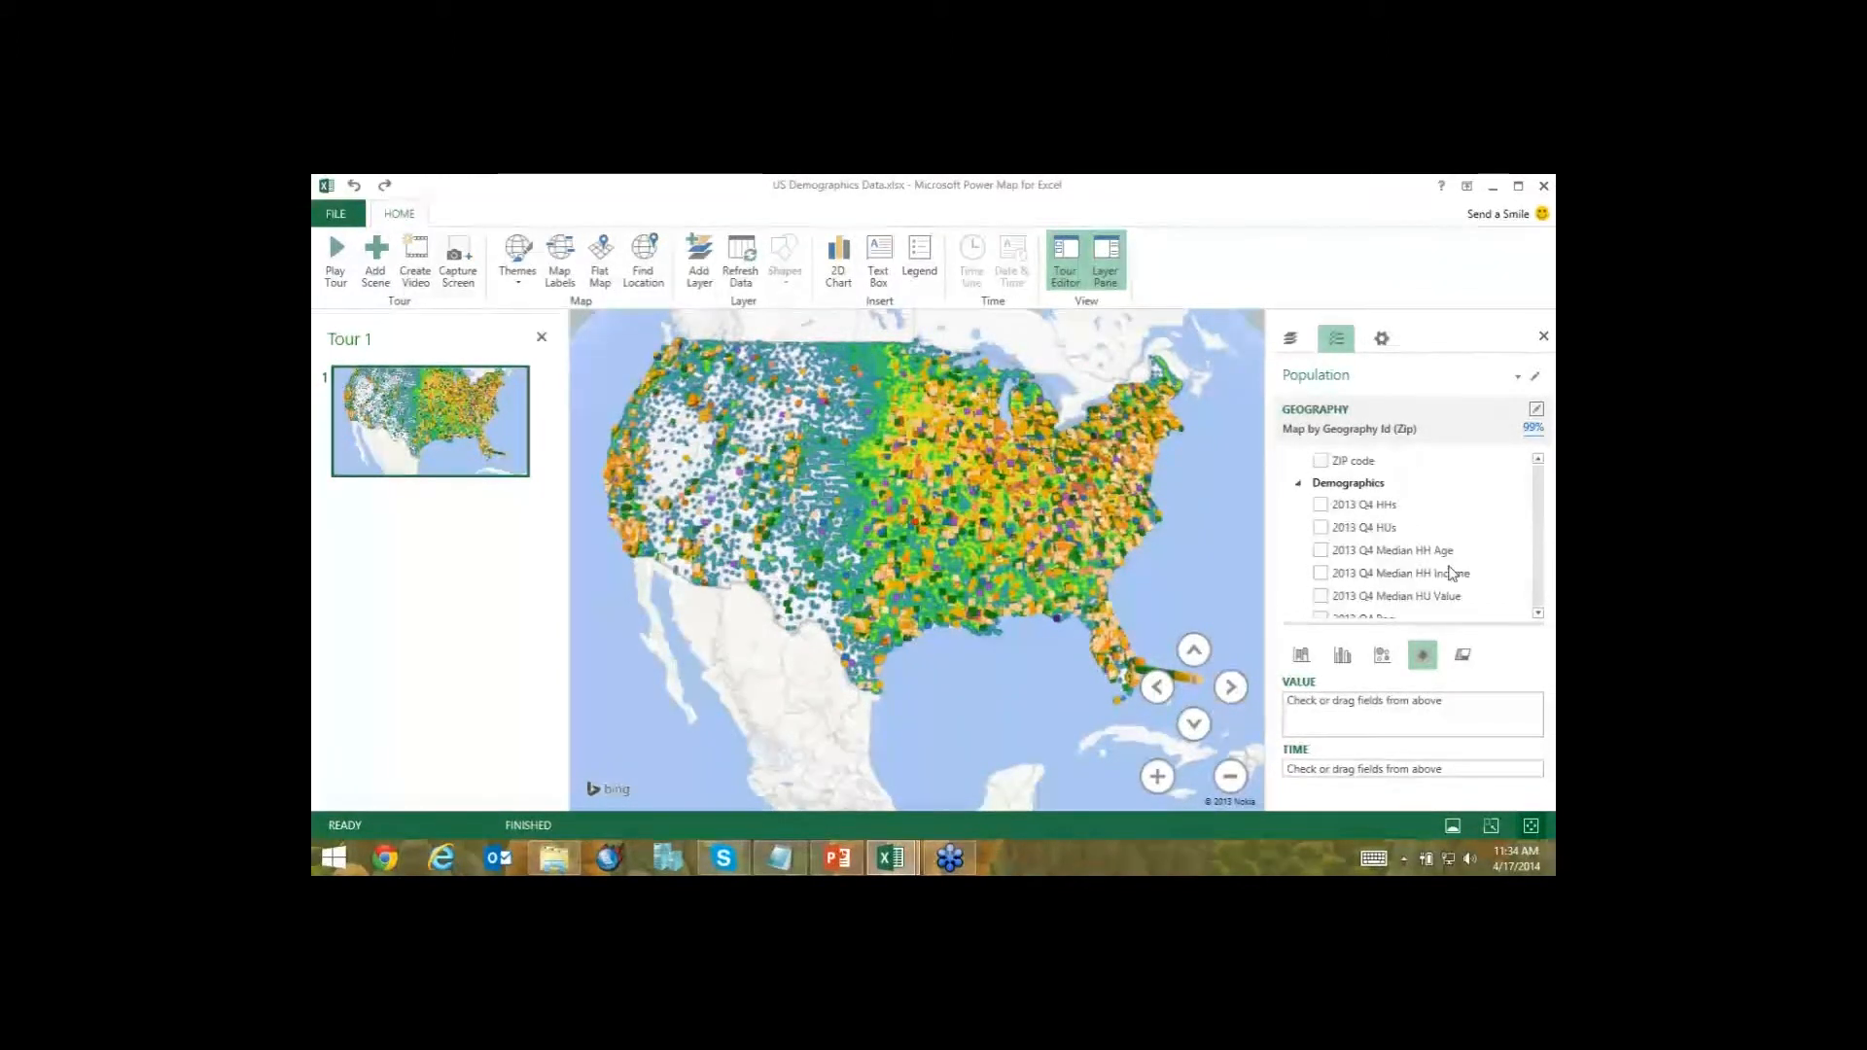
{"action": "left_click", "coordinate": [1537, 613]}
{"action": "left_click", "coordinate": [1319, 572]}
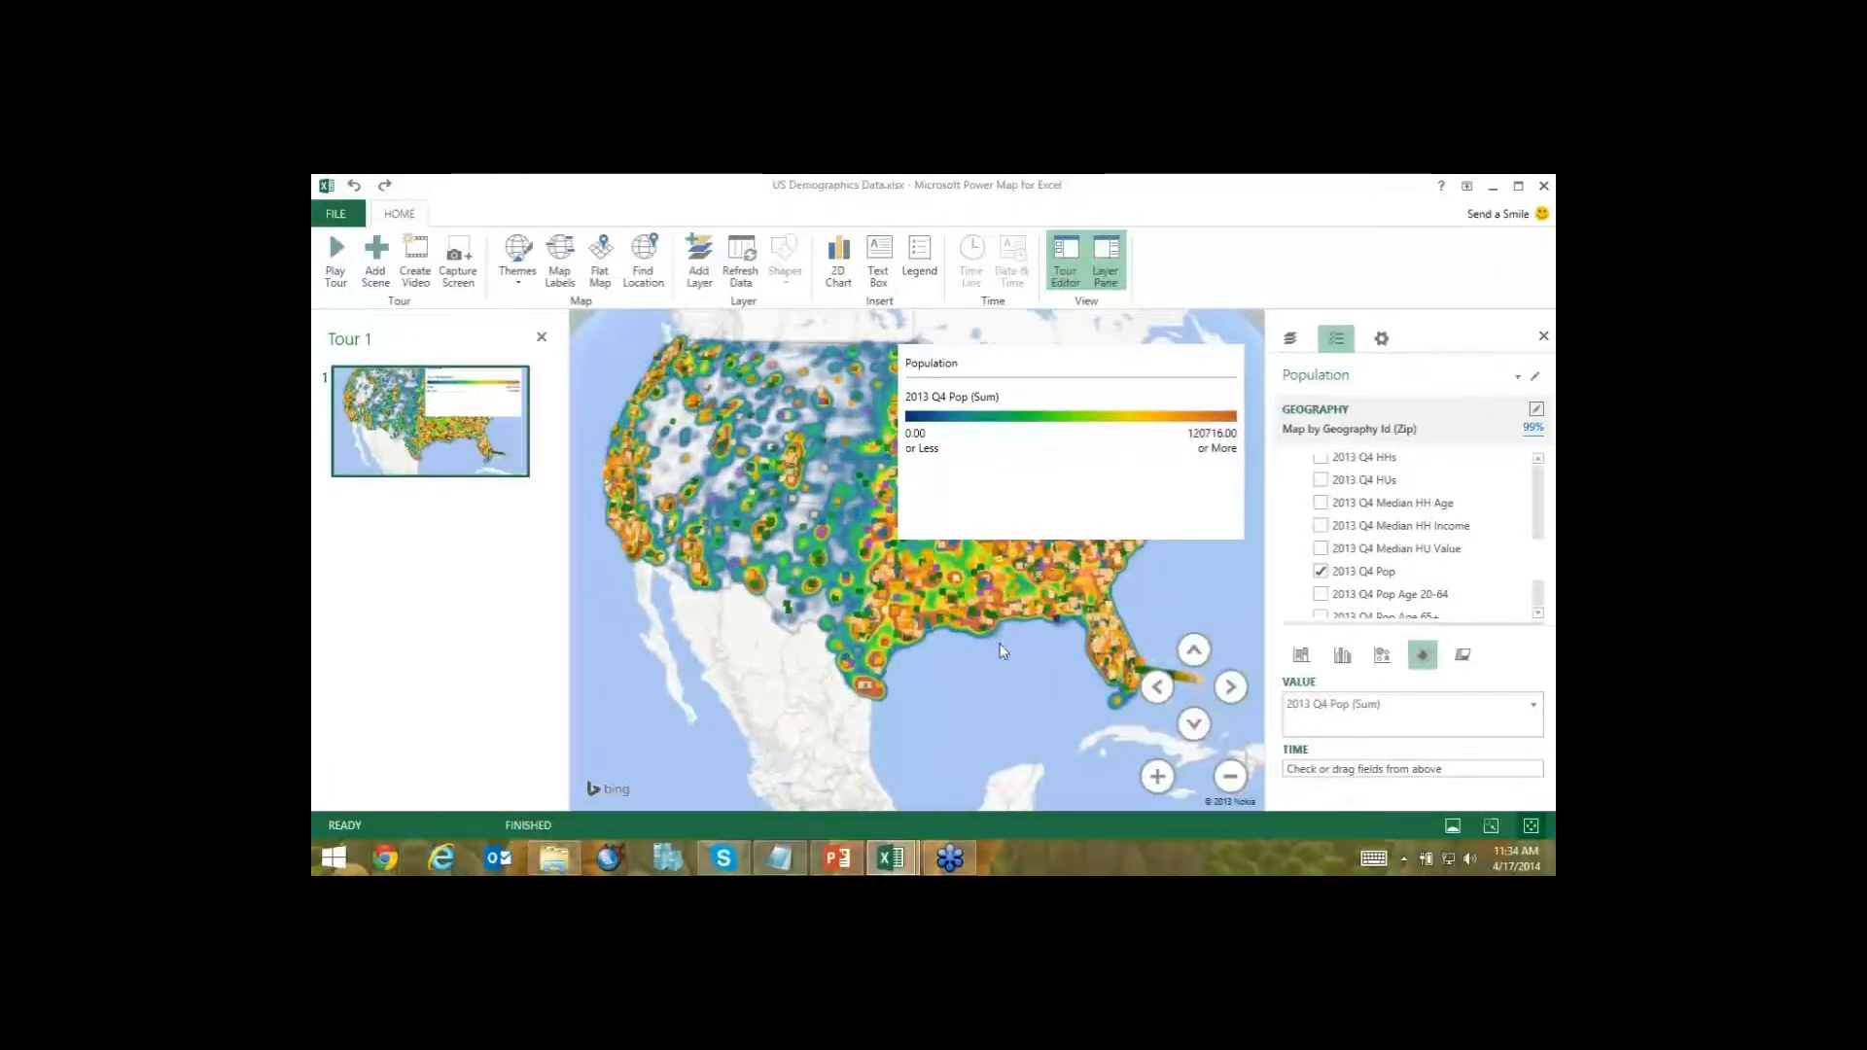
{"action": "mouse_move", "coordinate": [1236, 337]}
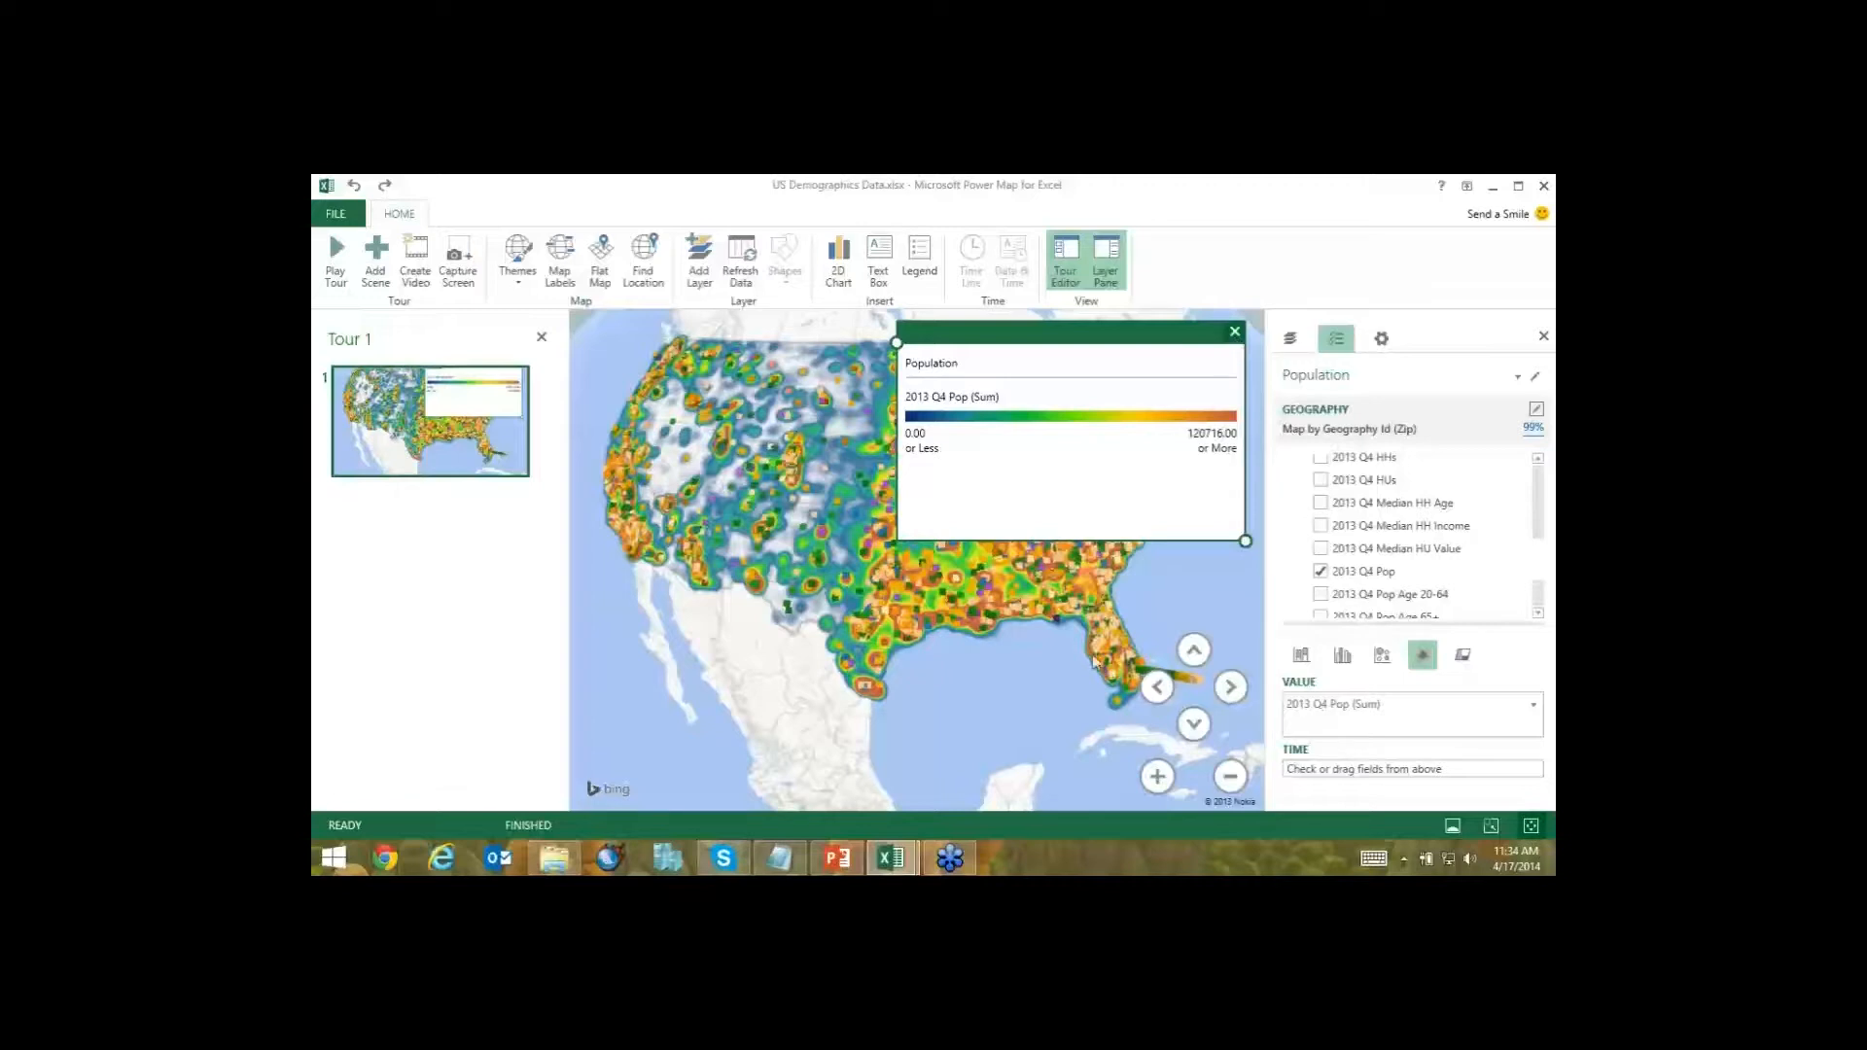
{"action": "left_click", "coordinate": [1235, 332]}
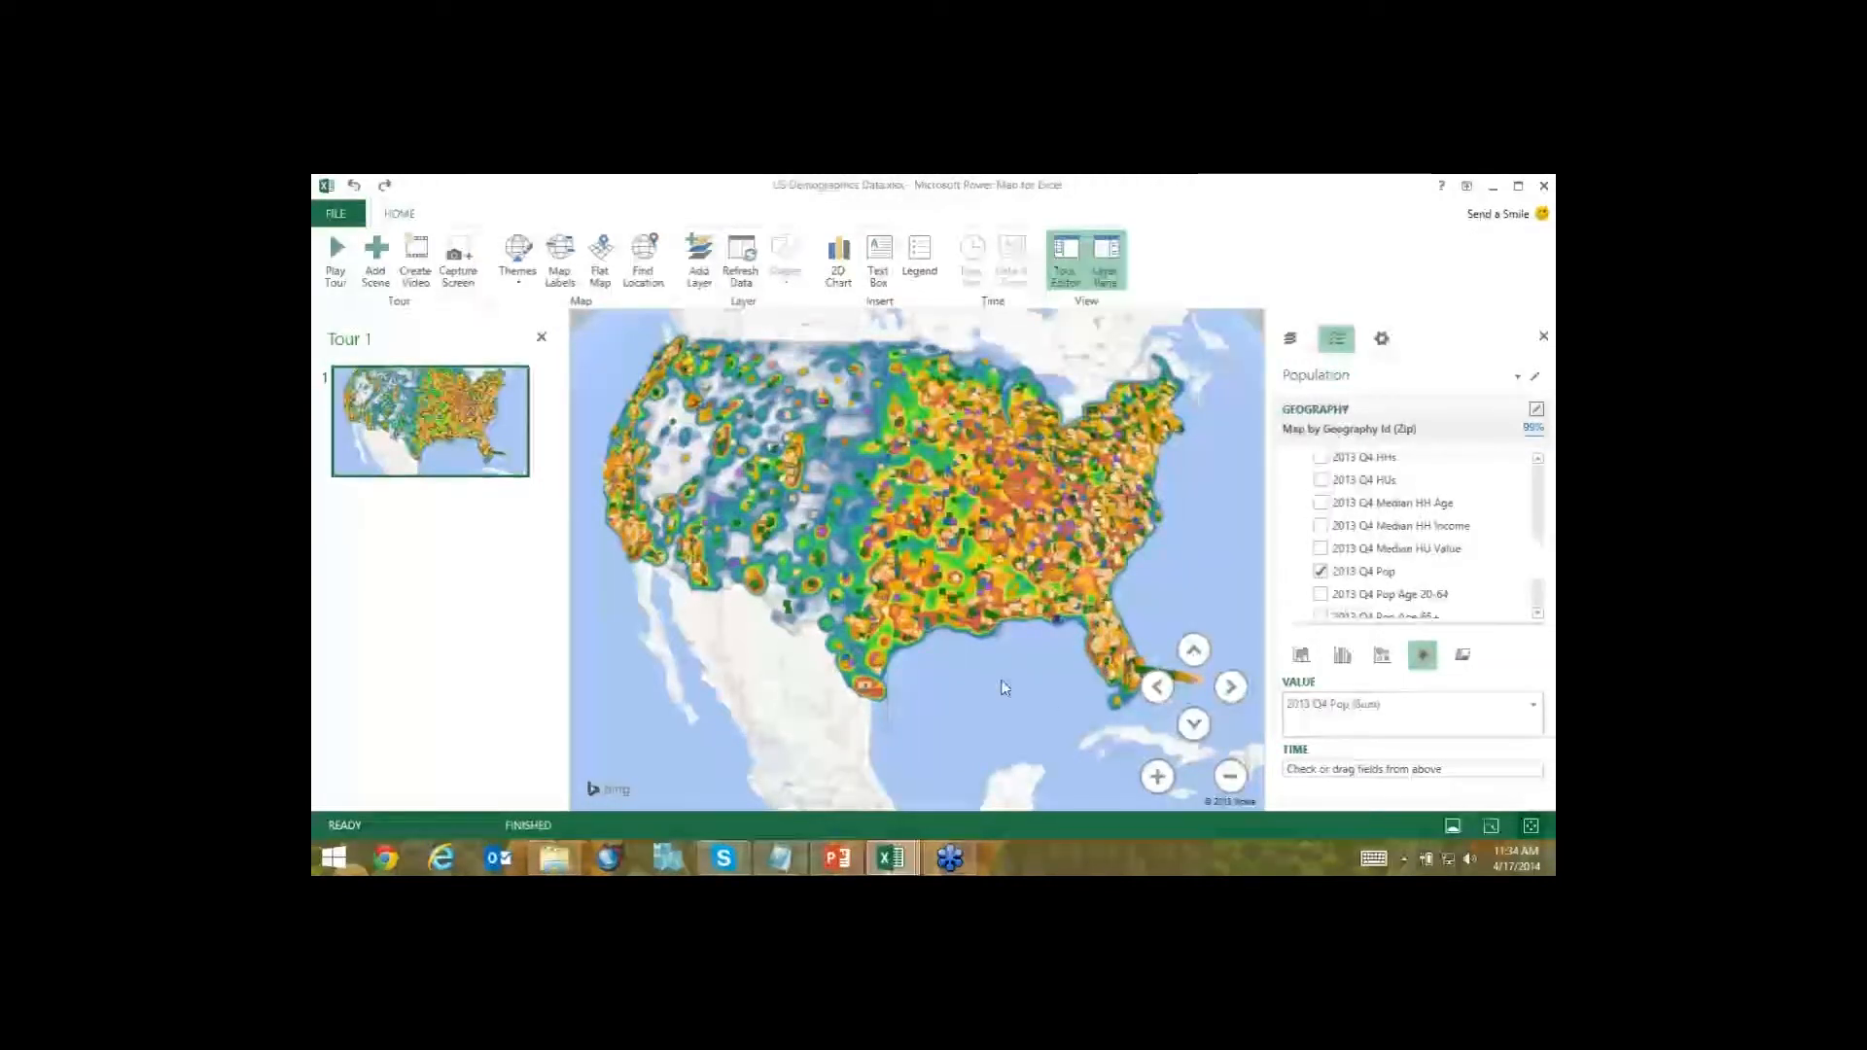
Examine how the complaint columns overlap the population heat map across Florida and the Southeast.
{"action": "scroll", "coordinate": [1001, 689], "scroll_direction": "up", "scroll_amount": 3}
{"action": "scroll", "coordinate": [999, 680], "scroll_direction": "up", "scroll_amount": 5}
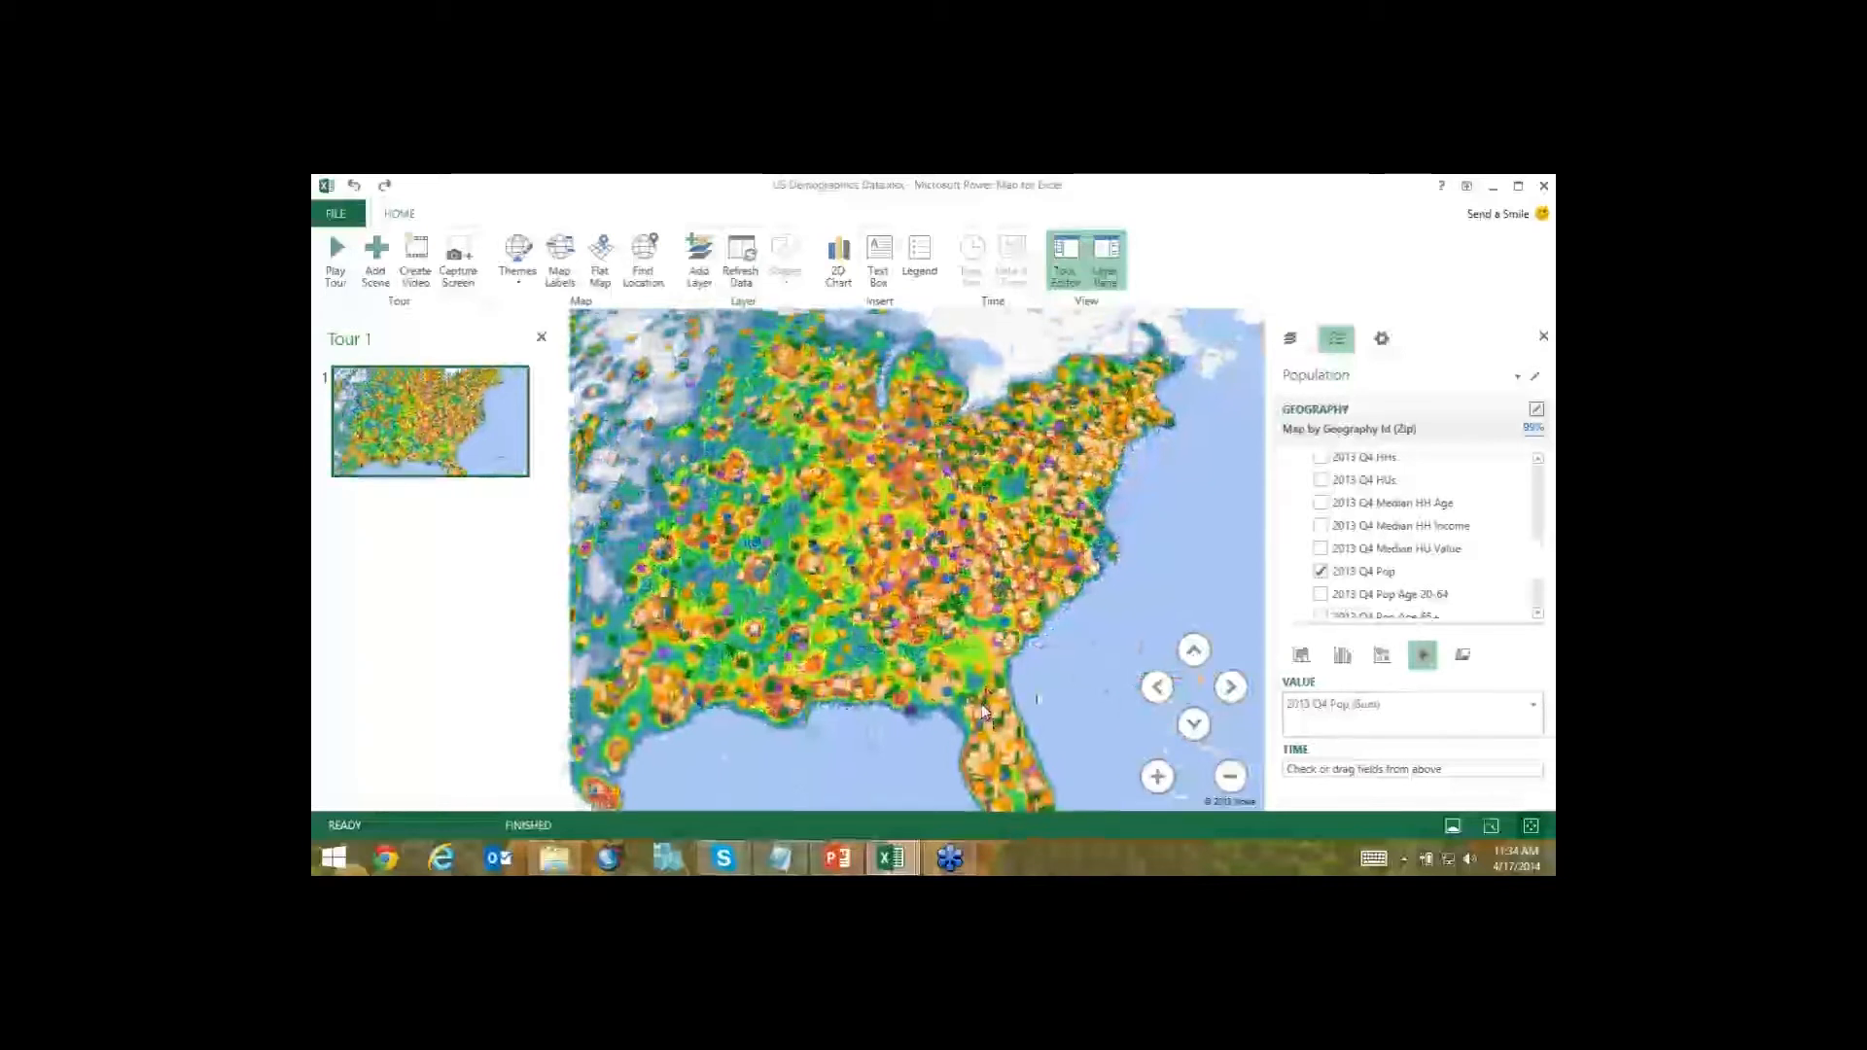
{"action": "left_click_drag", "start_coordinate": [1137, 716], "coordinate": [966, 562]}
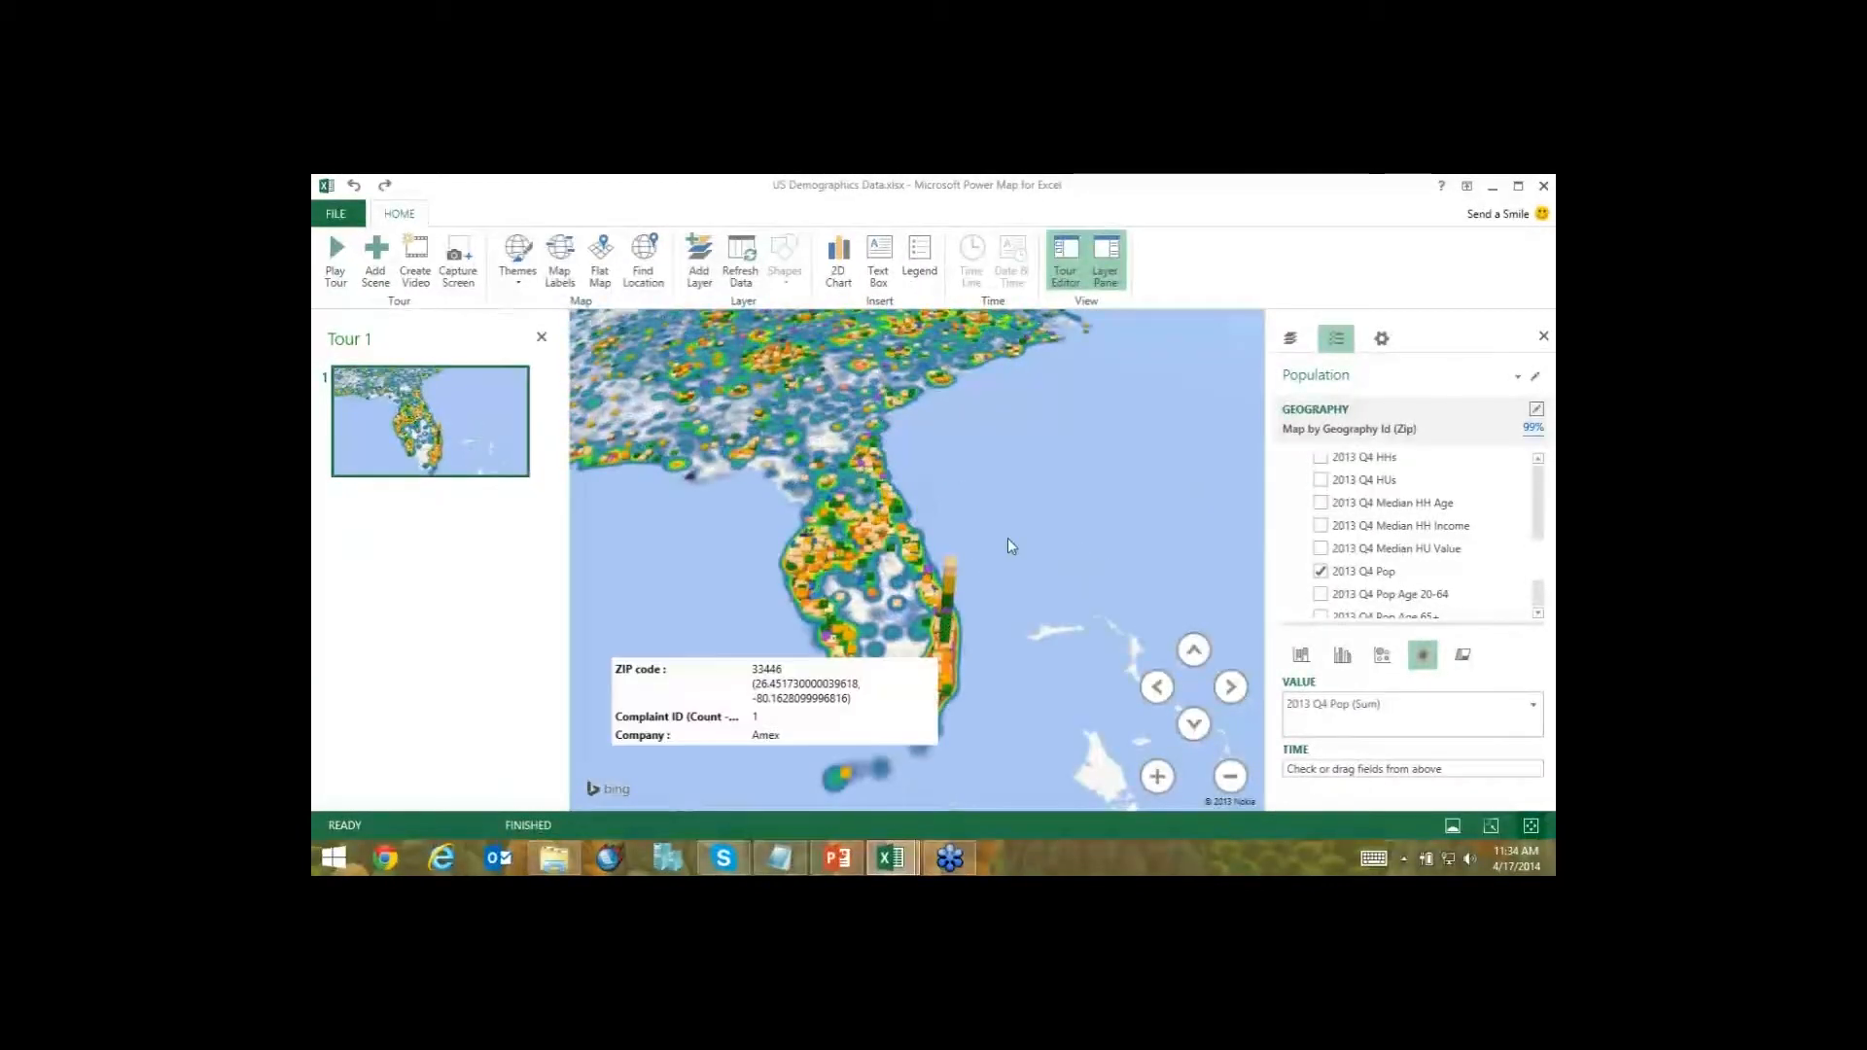
{"action": "scroll", "coordinate": [1076, 568], "scroll_direction": "down", "scroll_amount": 3}
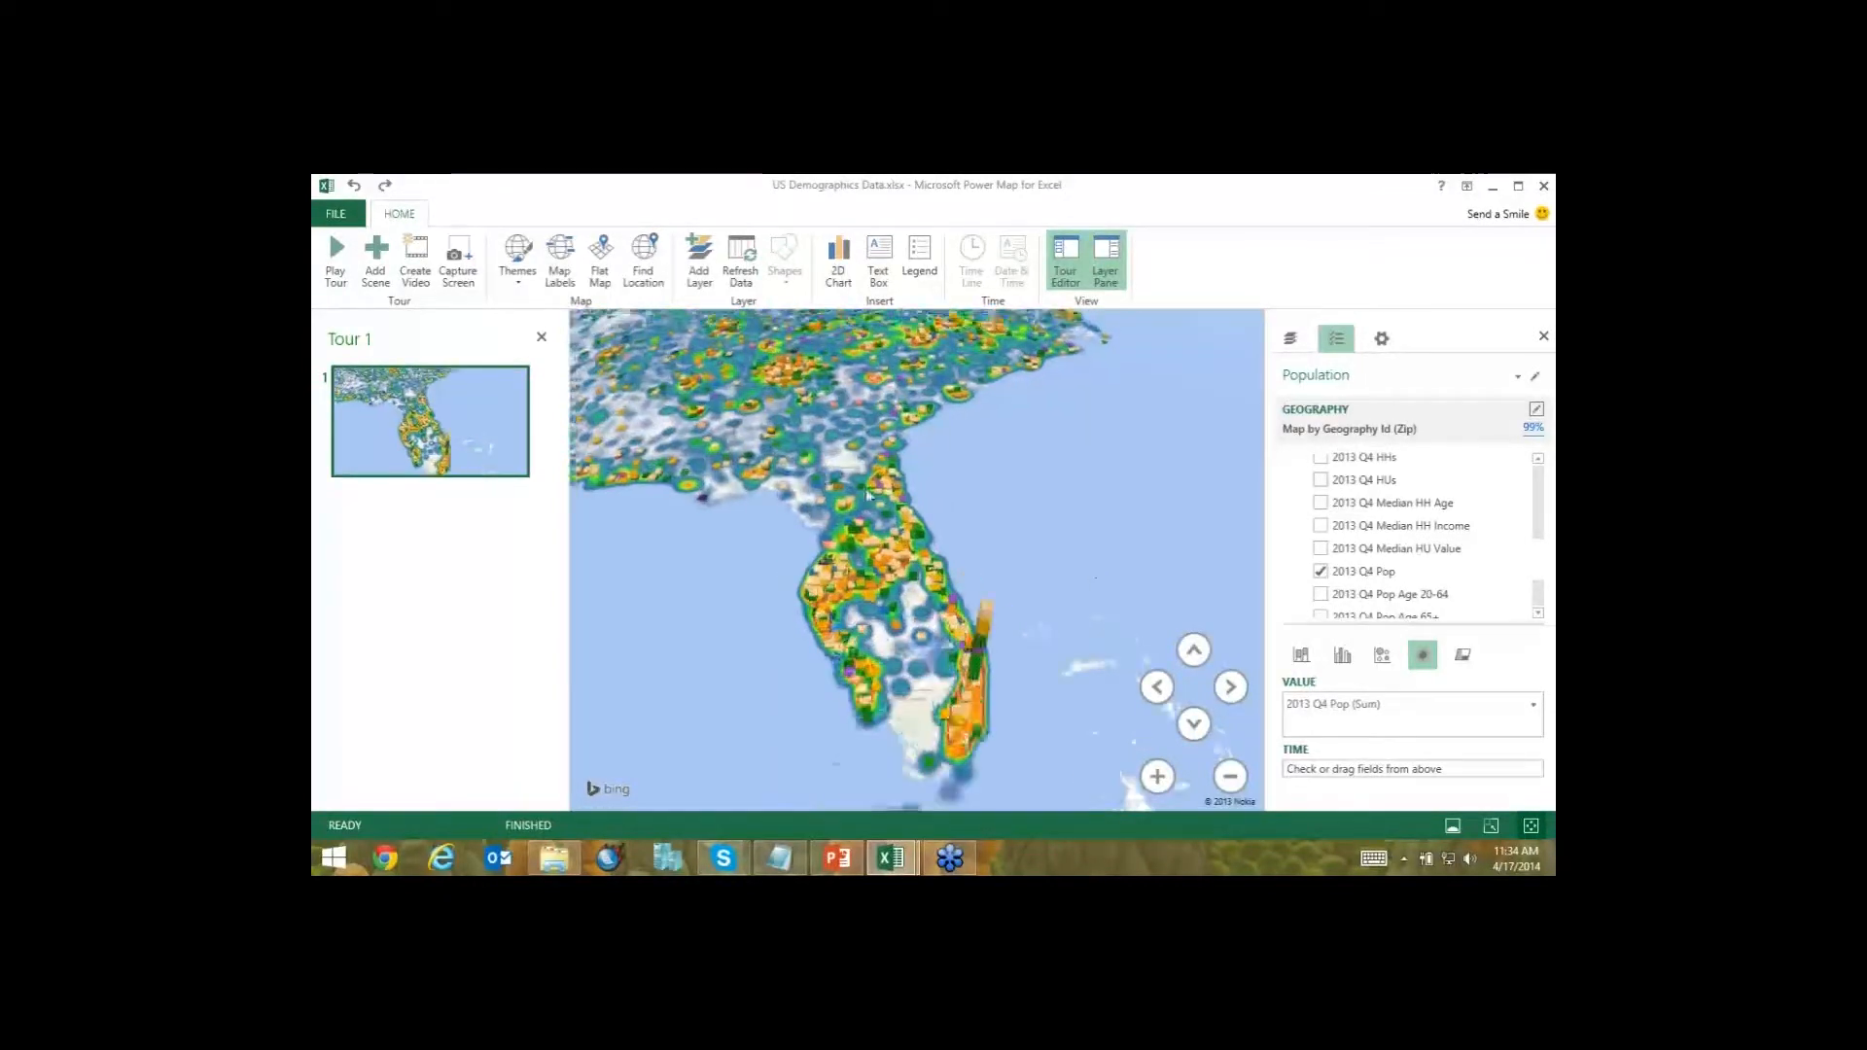
Delete the credit card complaints layer from the scene, keeping only the Population layer.
{"action": "scroll", "coordinate": [830, 583], "scroll_direction": "down", "scroll_amount": 3}
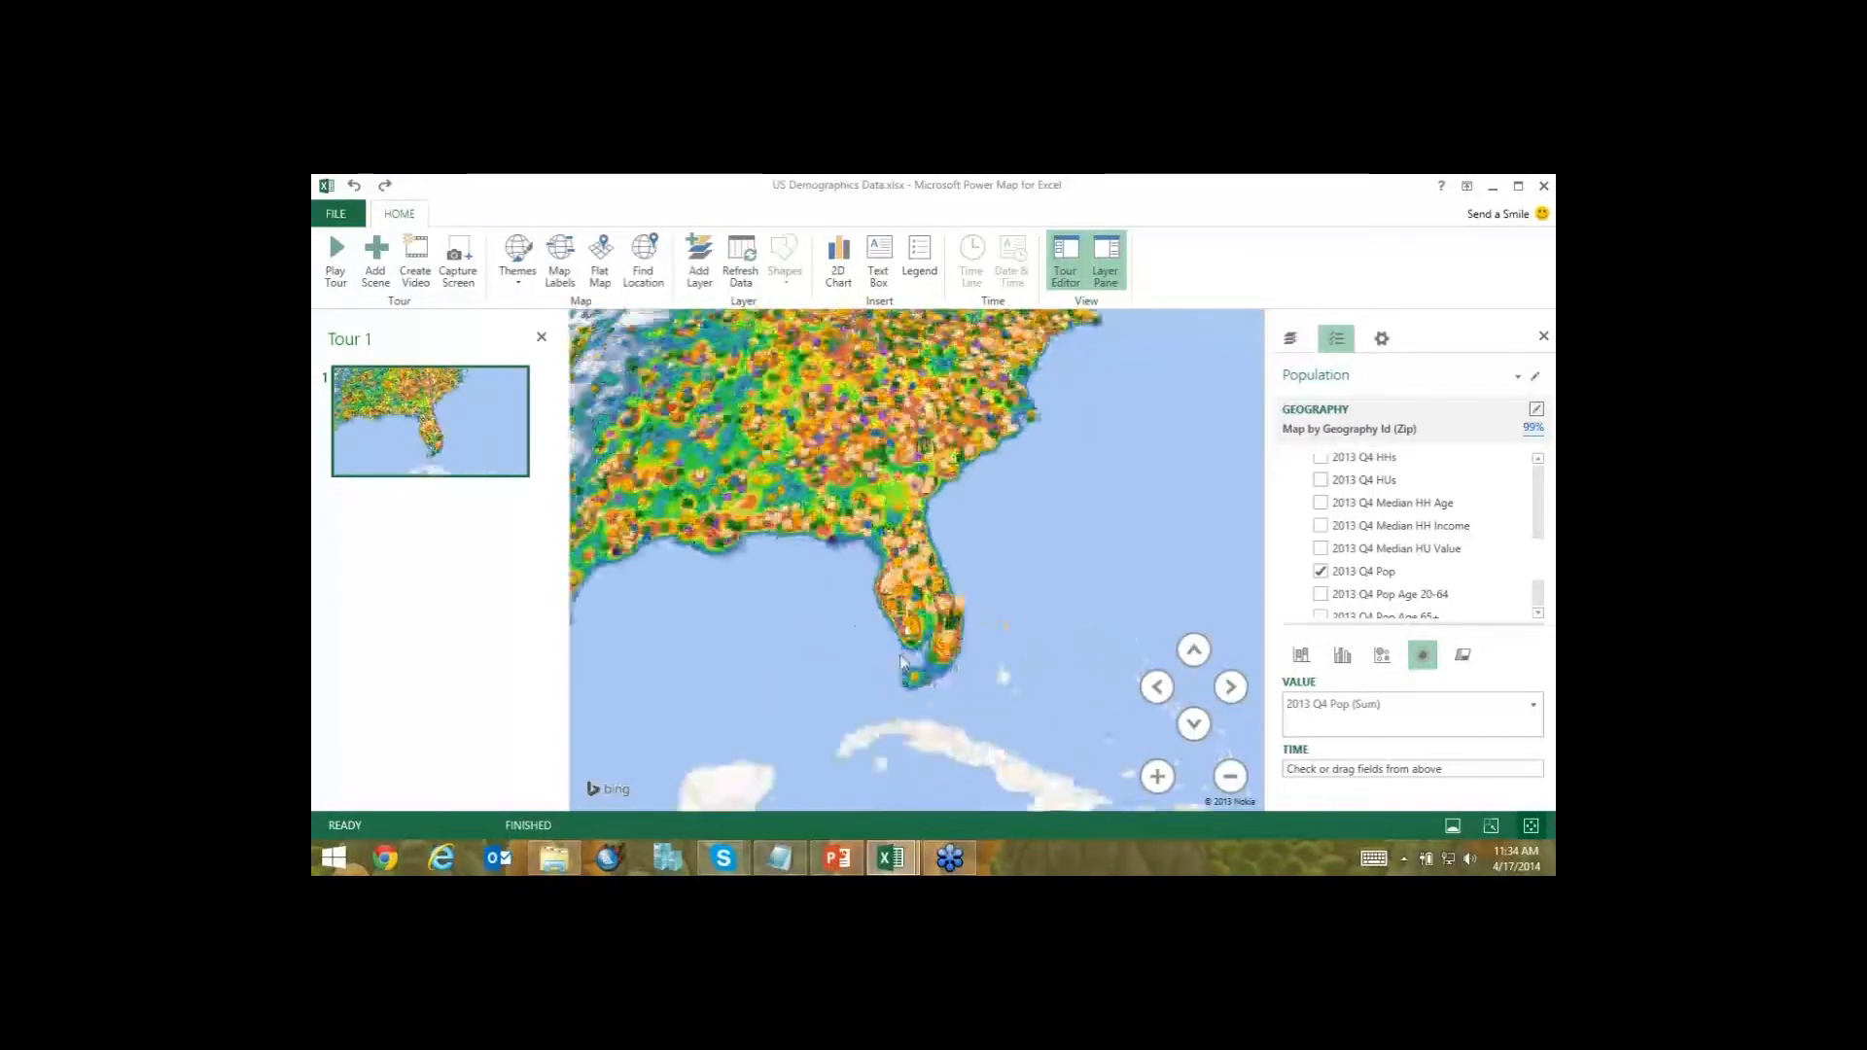
{"action": "left_click", "coordinate": [1290, 339]}
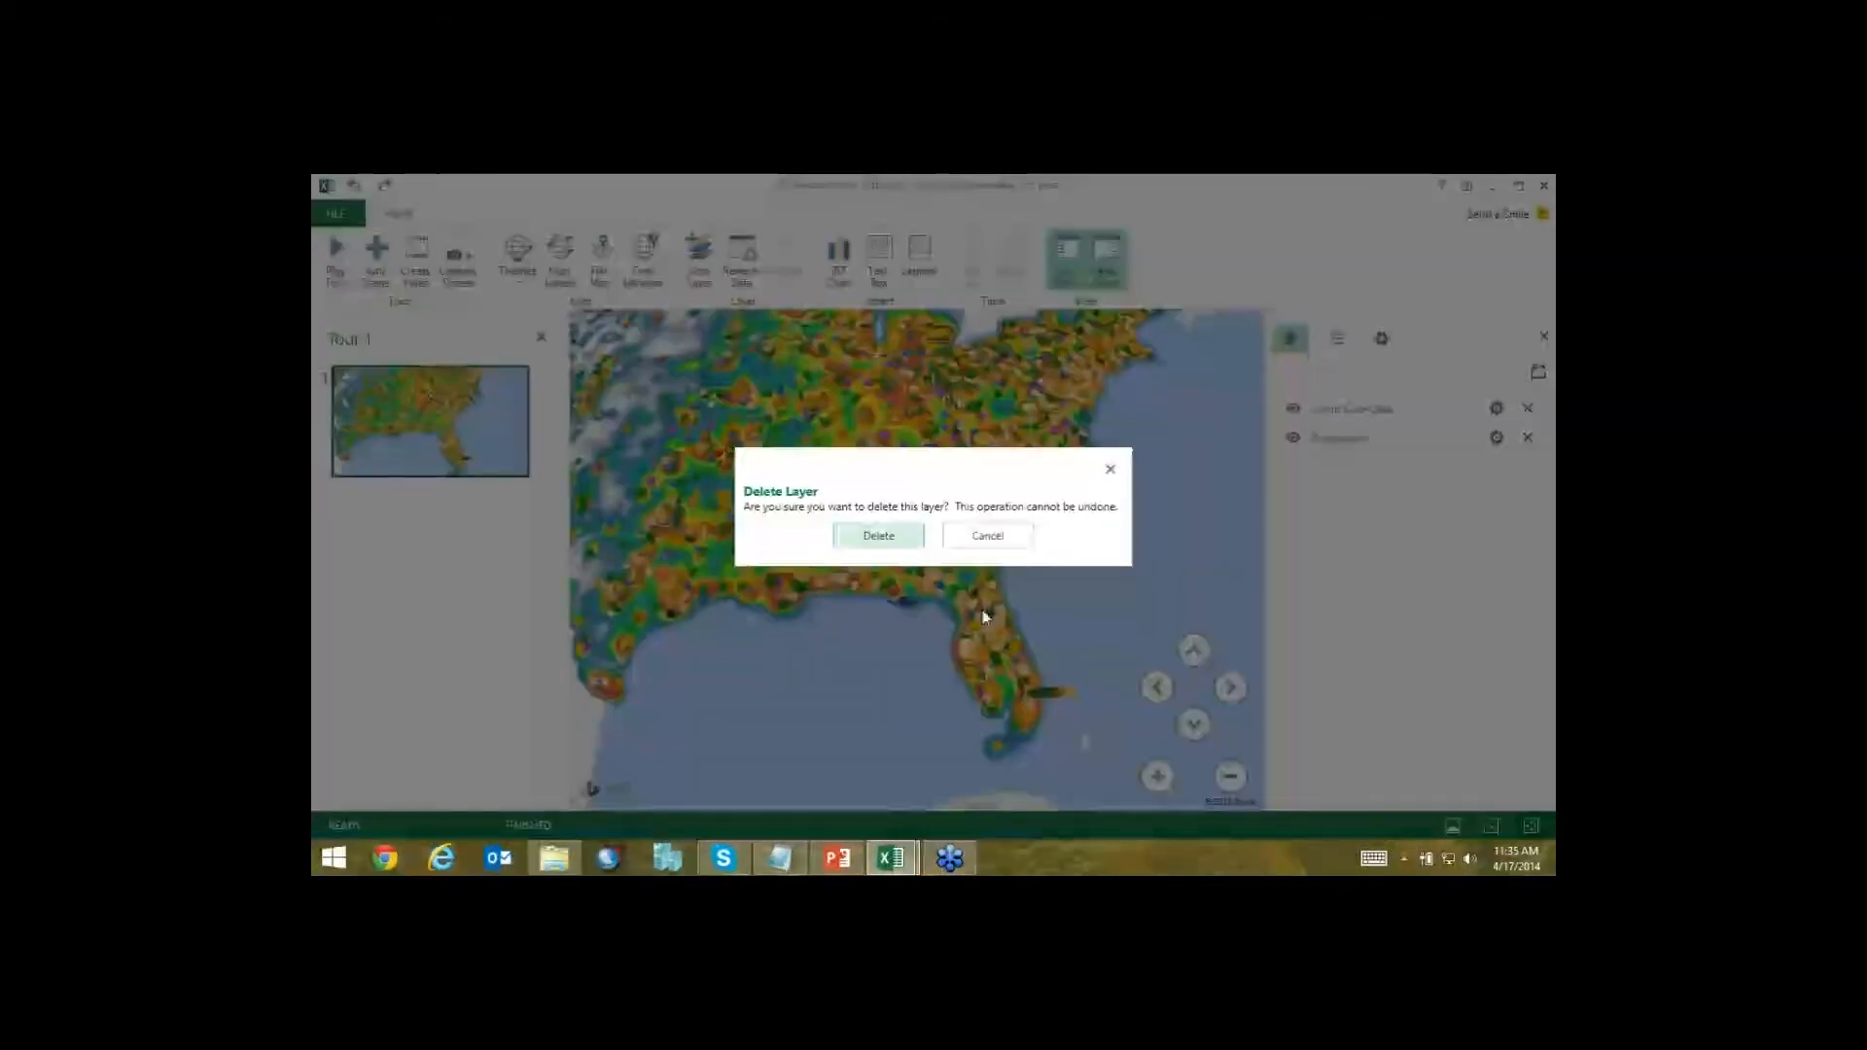
{"action": "left_click", "coordinate": [880, 539]}
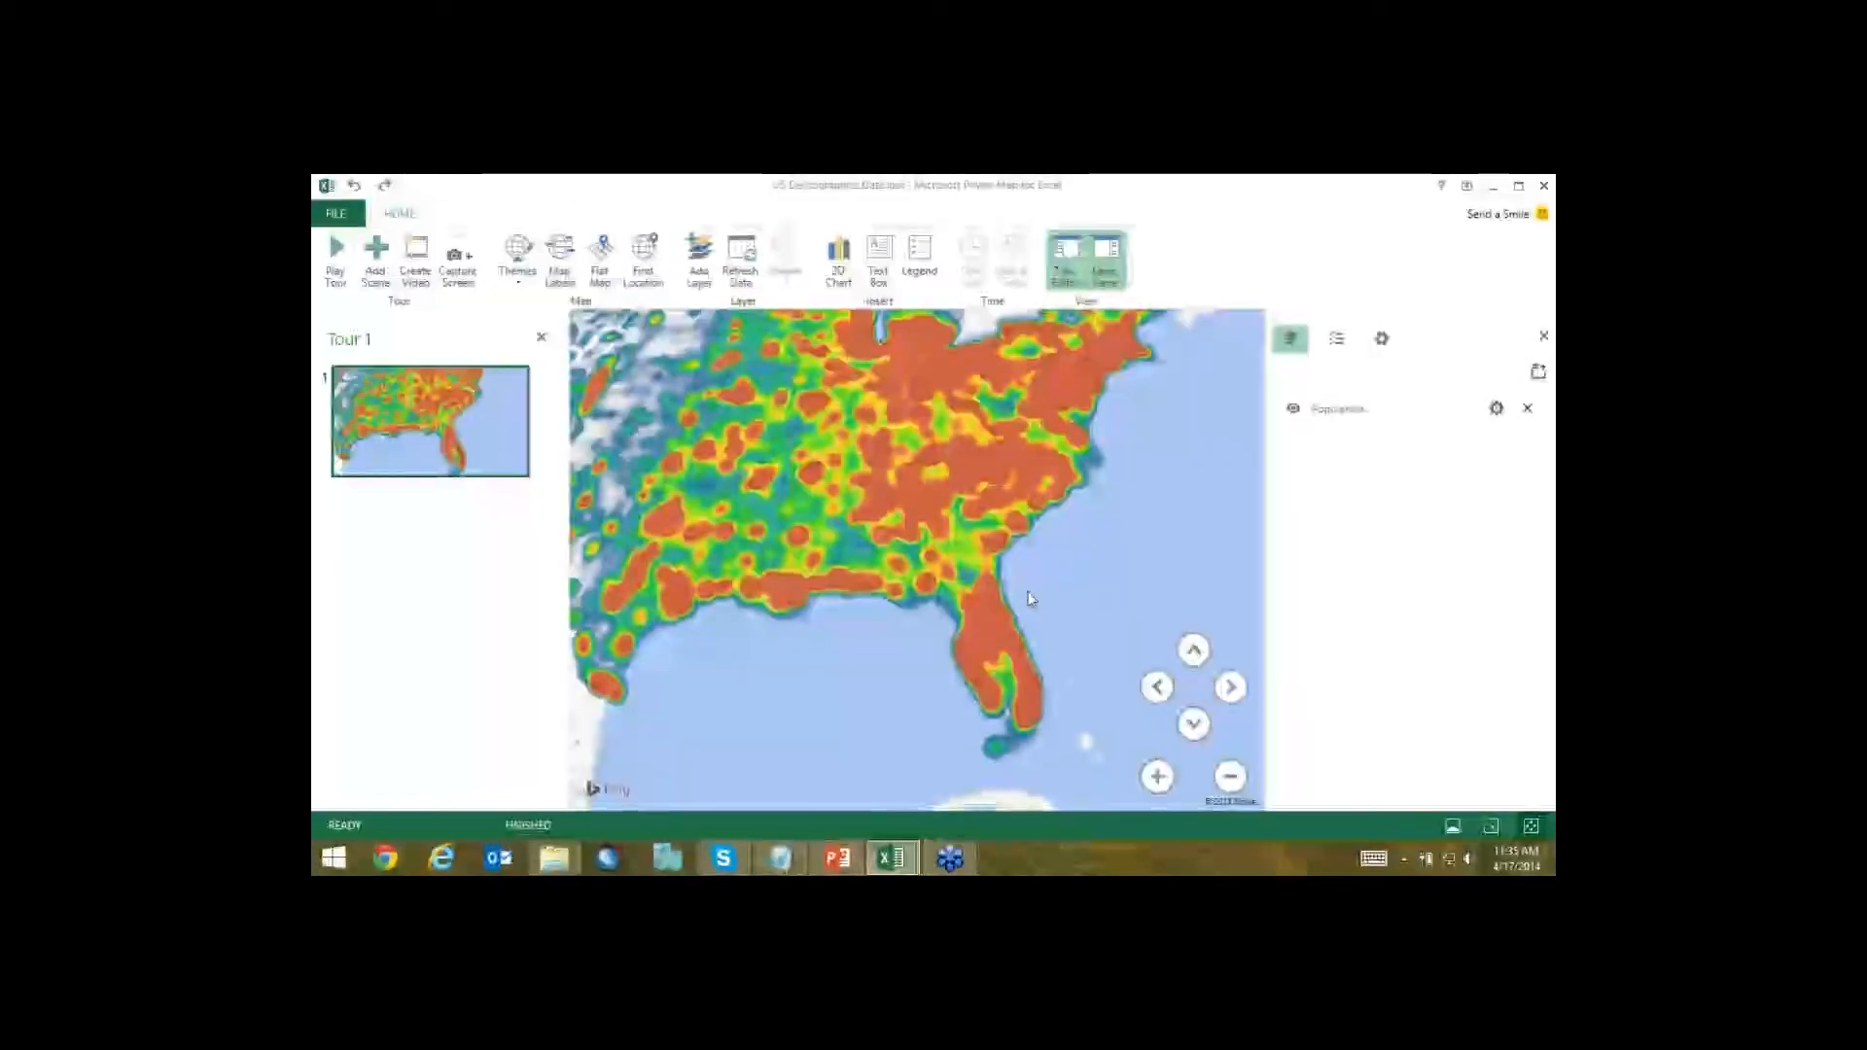
Examine the population heat map by itself across Florida, the Northeast and the western United States.
{"action": "scroll", "coordinate": [1048, 568], "scroll_direction": "down", "scroll_amount": 3}
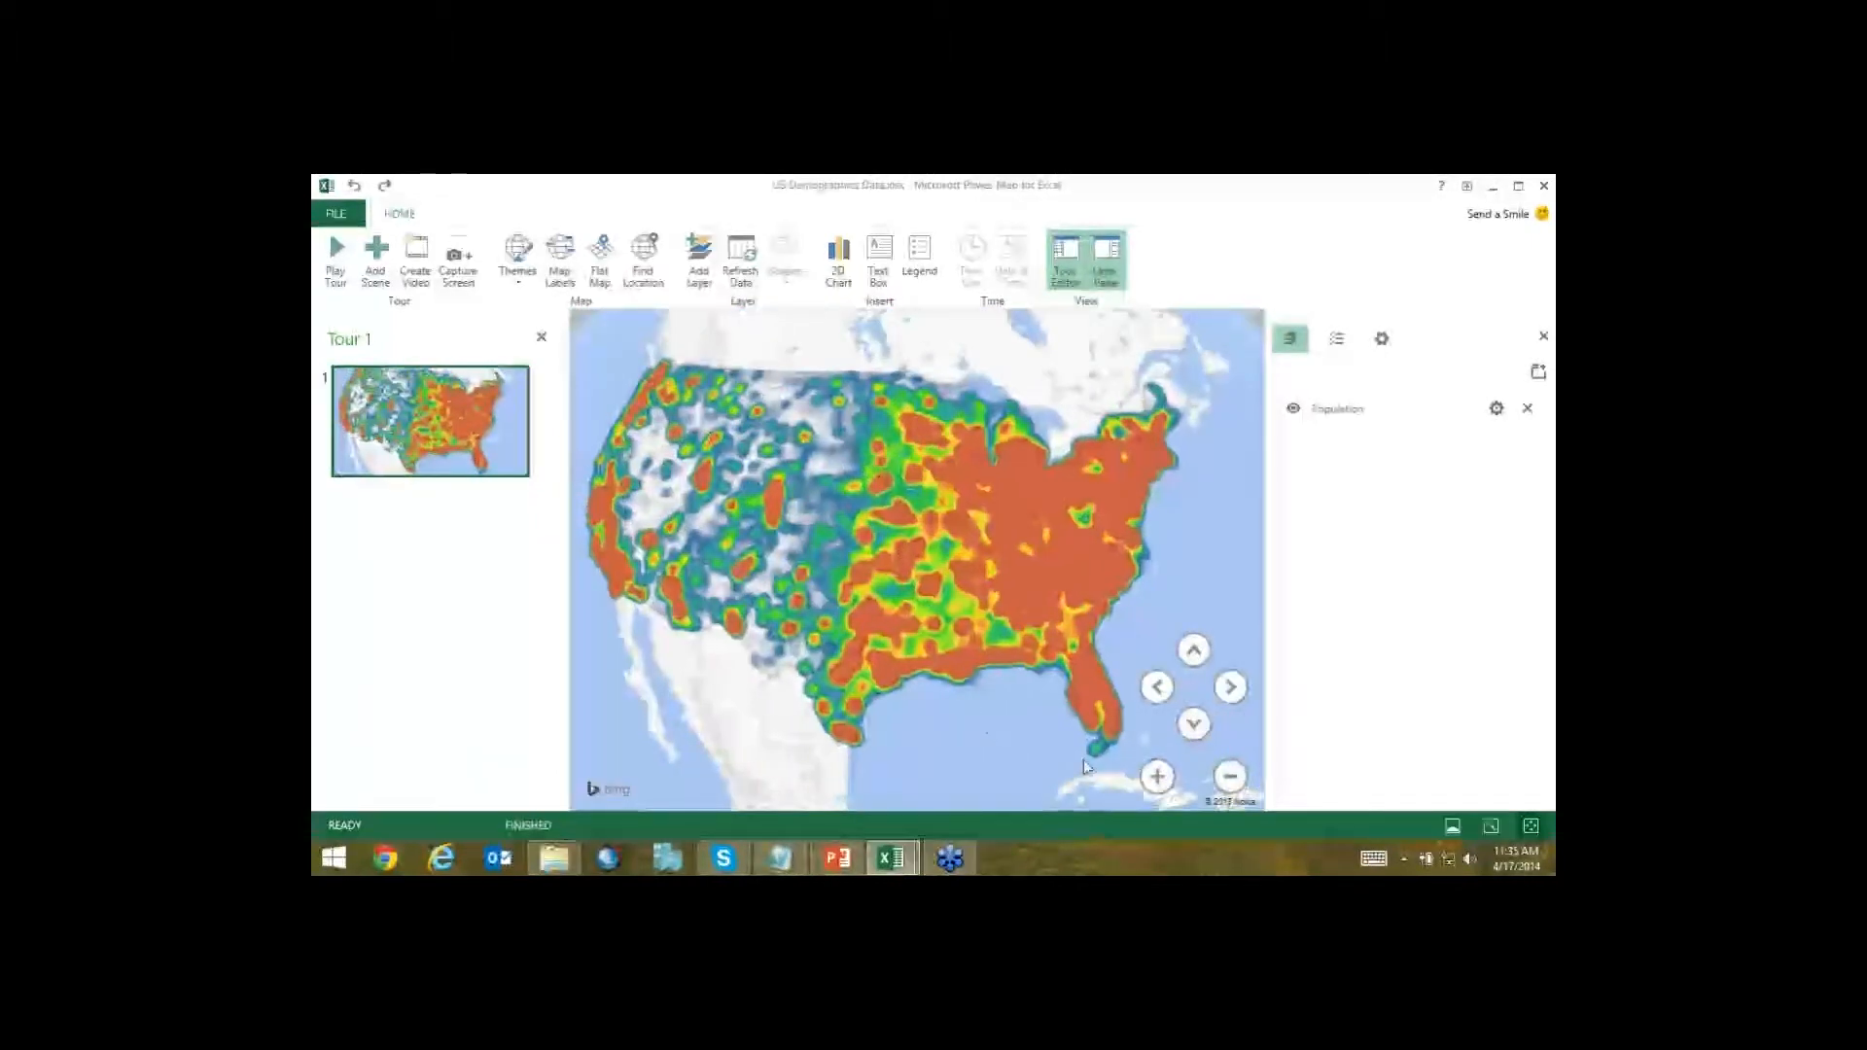
{"action": "scroll", "coordinate": [1079, 697], "scroll_direction": "up", "scroll_amount": 3}
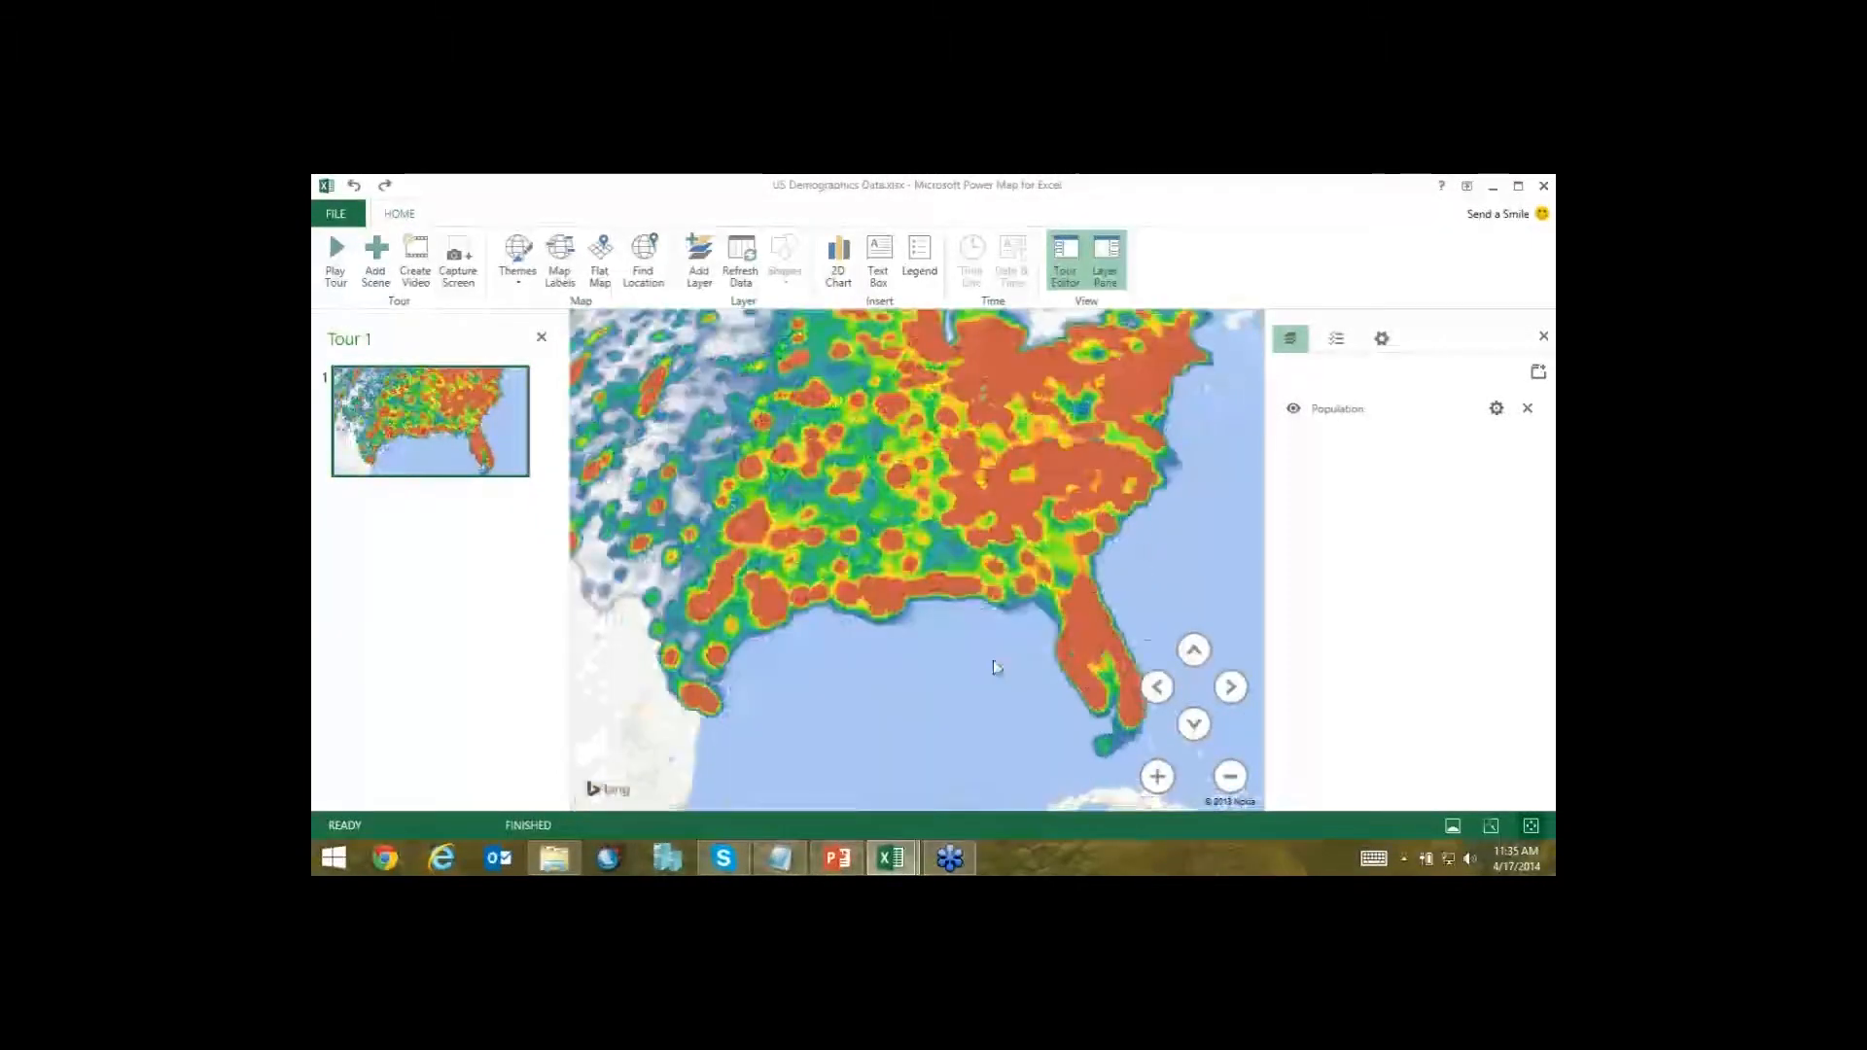
{"action": "scroll", "coordinate": [993, 661], "scroll_direction": "up", "scroll_amount": 3}
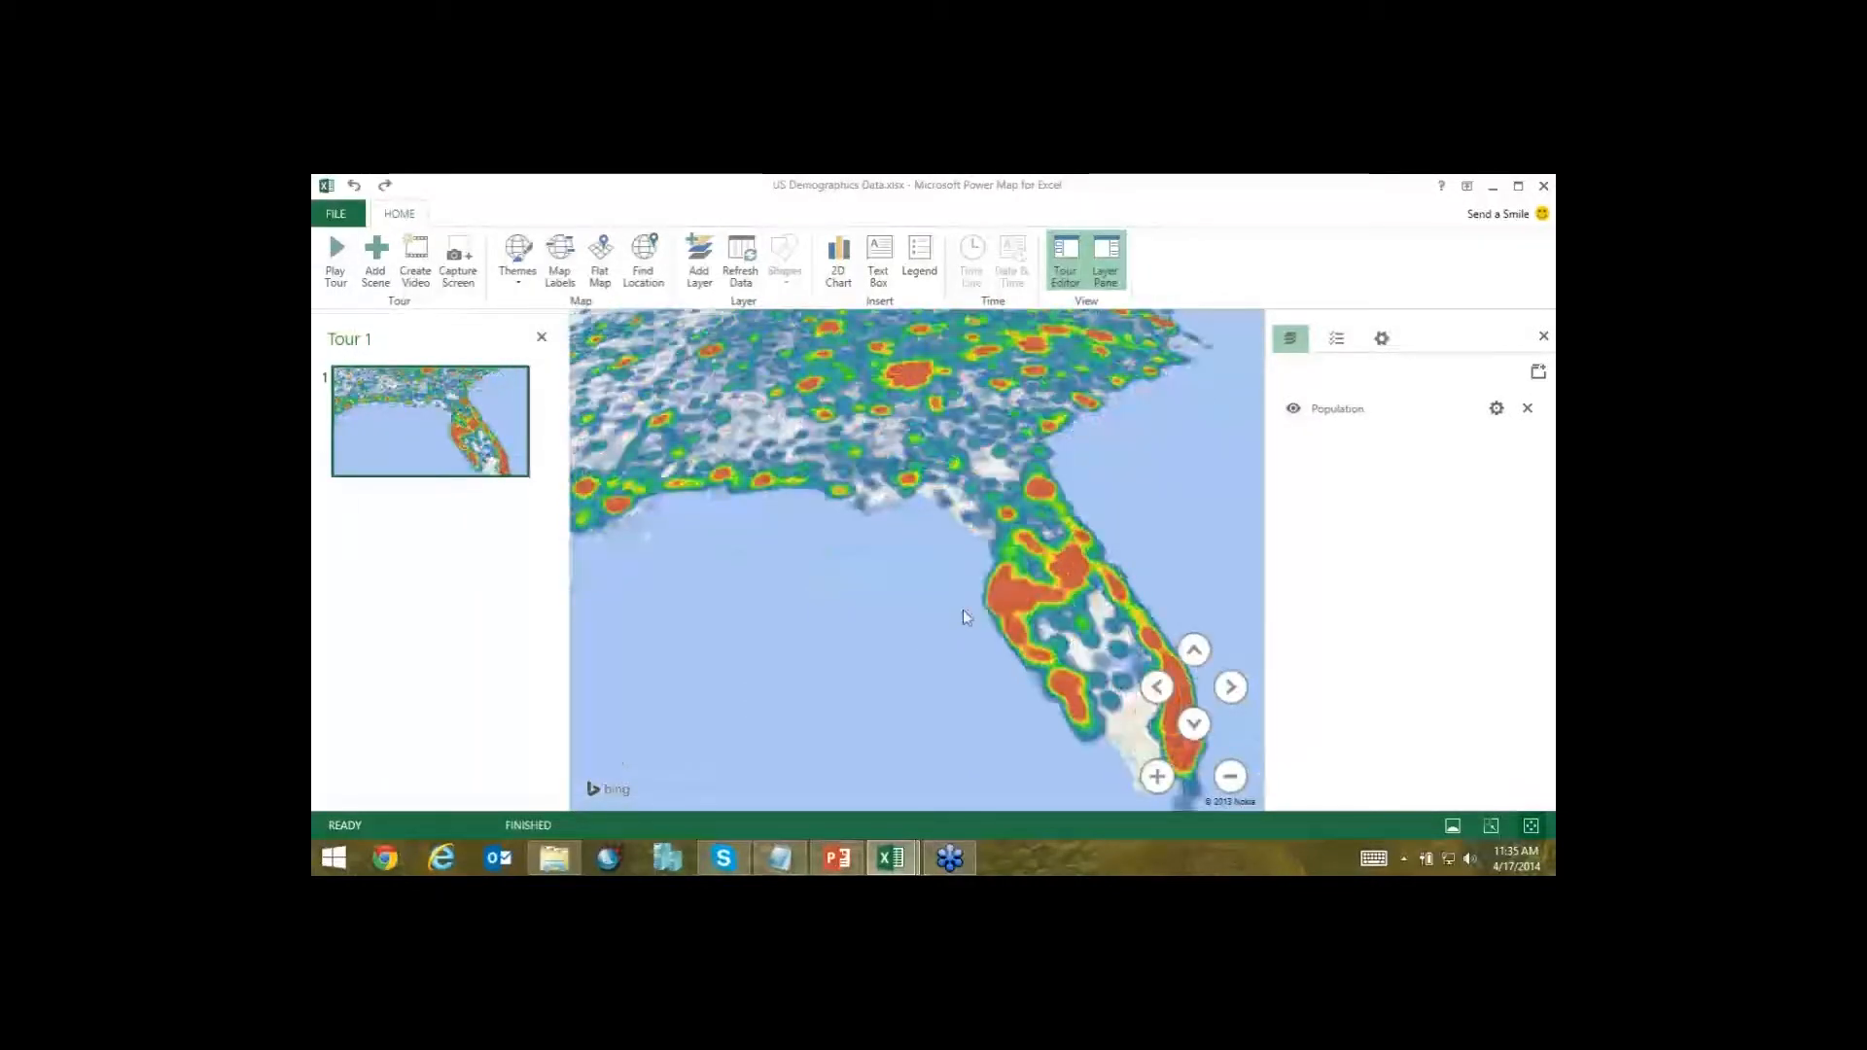
{"action": "scroll", "coordinate": [1032, 521], "scroll_direction": "down", "scroll_amount": 2}
{"action": "left_click_drag", "start_coordinate": [1032, 521], "coordinate": [922, 654]}
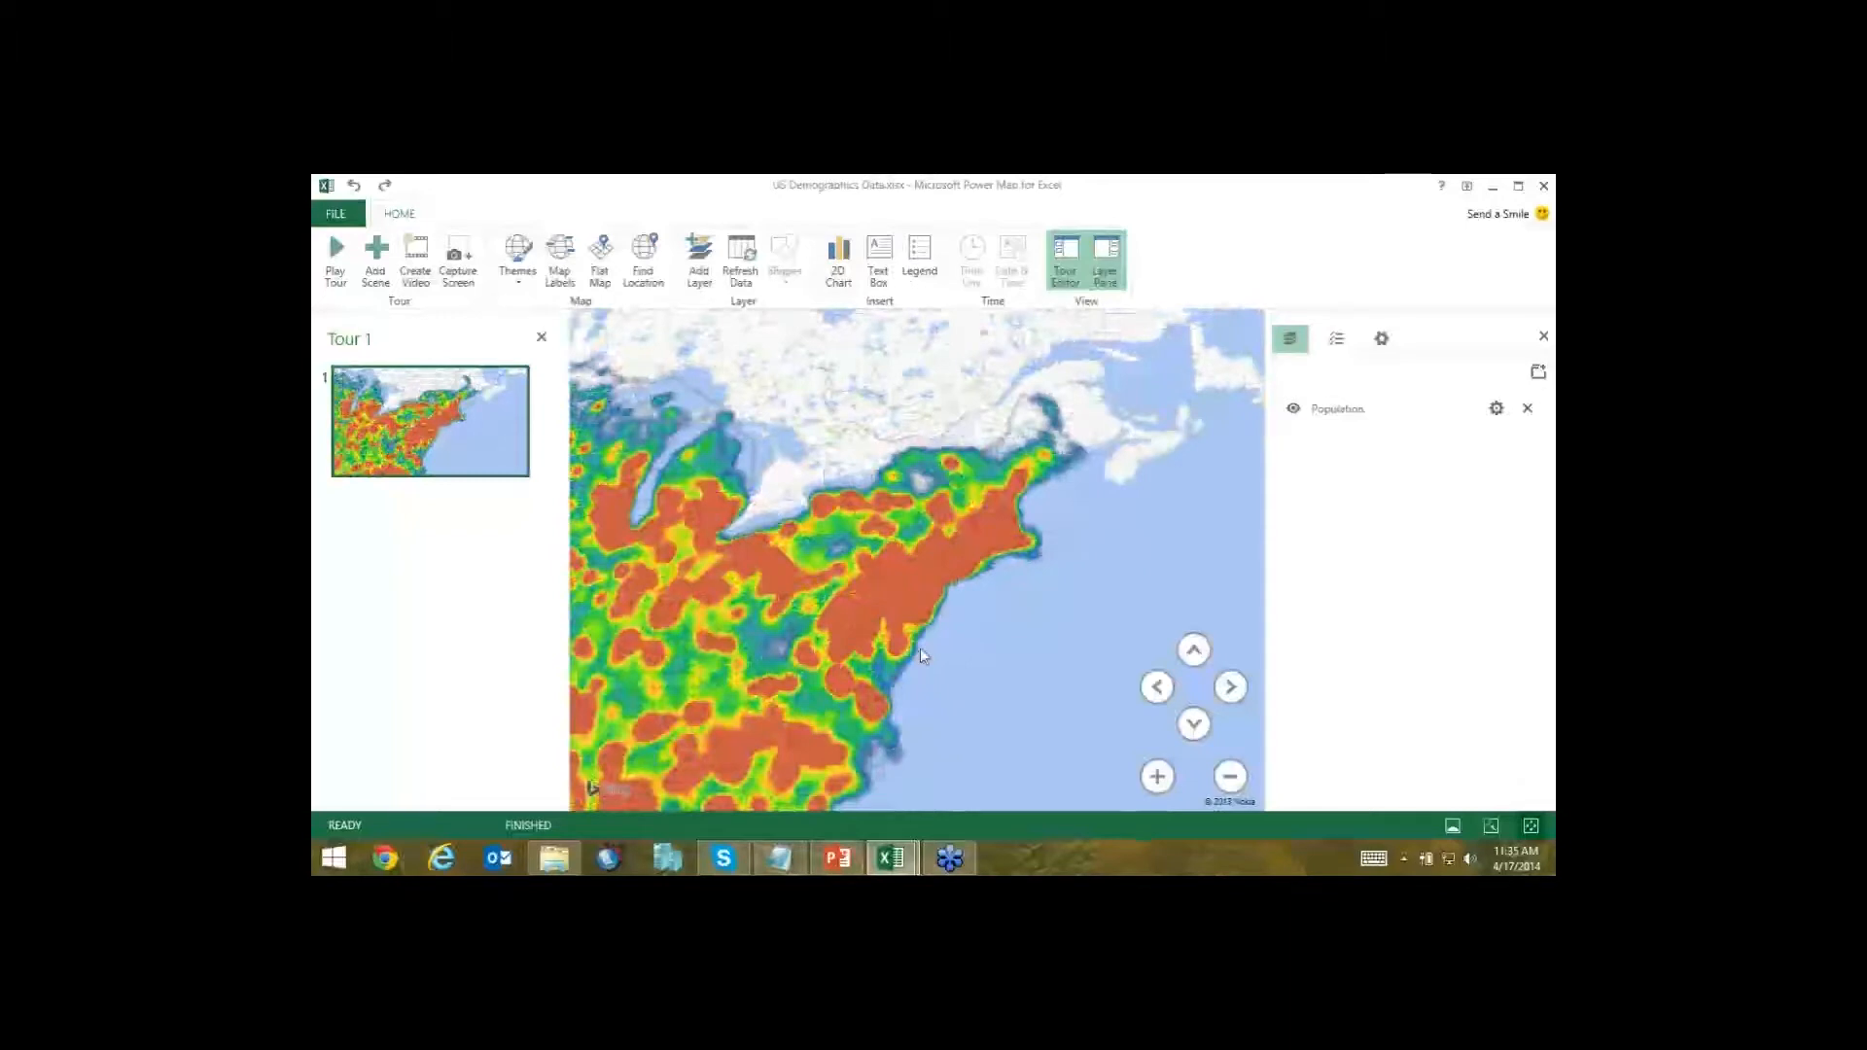
{"action": "scroll", "coordinate": [1009, 615], "scroll_direction": "down", "scroll_amount": 2}
{"action": "left_click_drag", "start_coordinate": [671, 642], "coordinate": [1011, 632]}
{"action": "scroll", "coordinate": [788, 680], "scroll_direction": "up", "scroll_amount": 2}
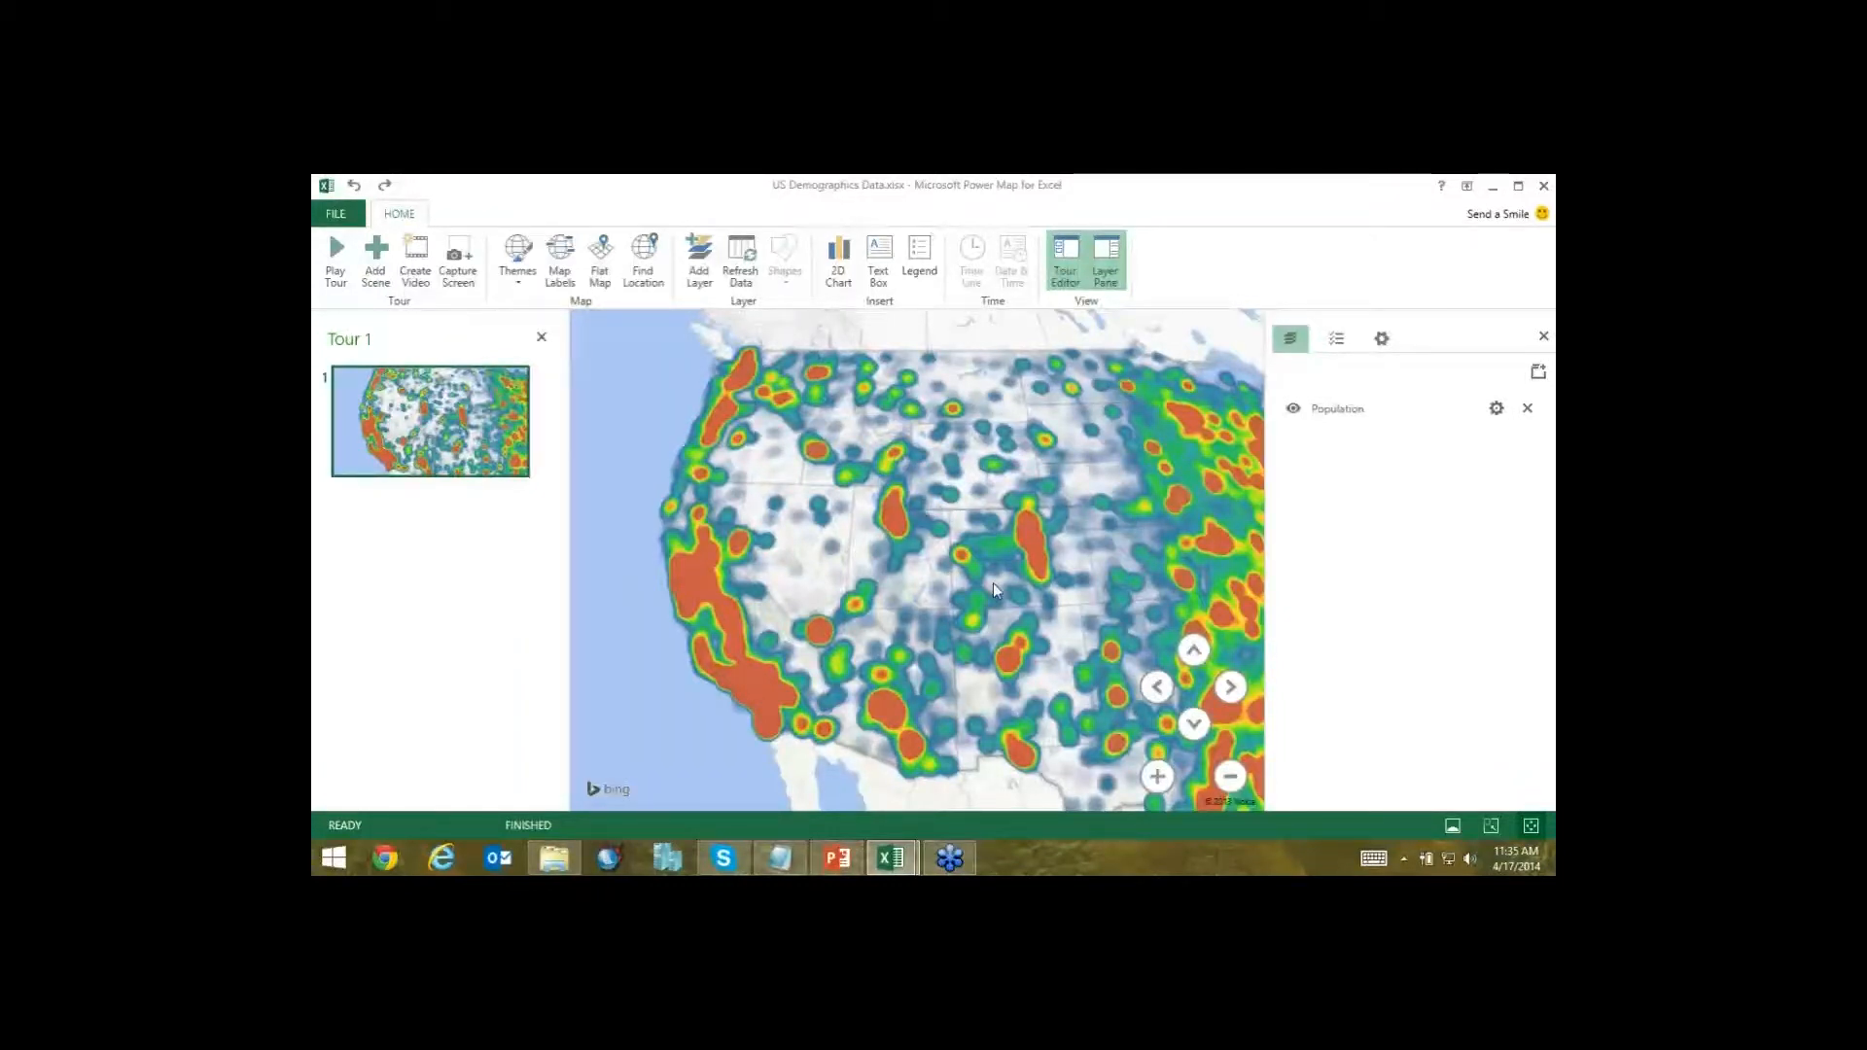
Add a layer mapping CreditCardComplaints by ZIP code at Zip level, with Complaint ID (Count - Not Blank) as height and Company as category.
{"action": "scroll", "coordinate": [994, 582], "scroll_direction": "down", "scroll_amount": 3}
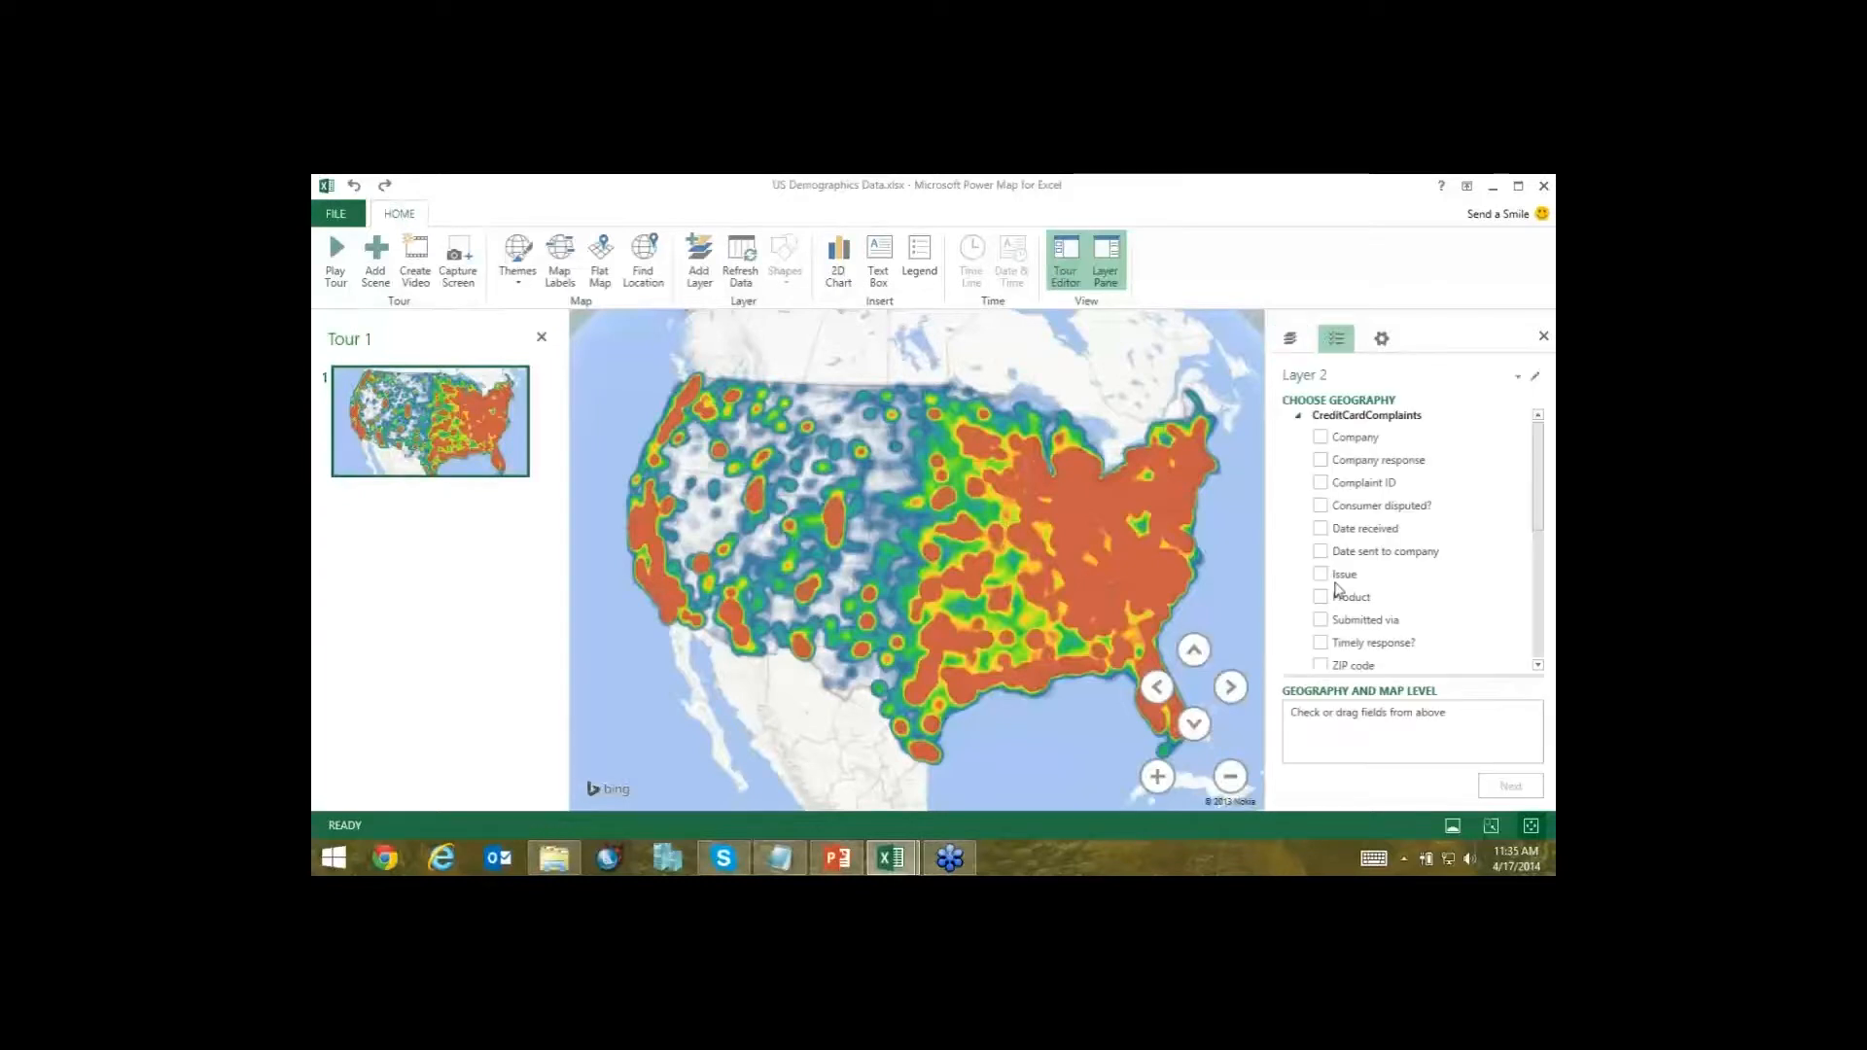
{"action": "scroll", "coordinate": [1518, 516], "scroll_direction": "down", "scroll_amount": 3}
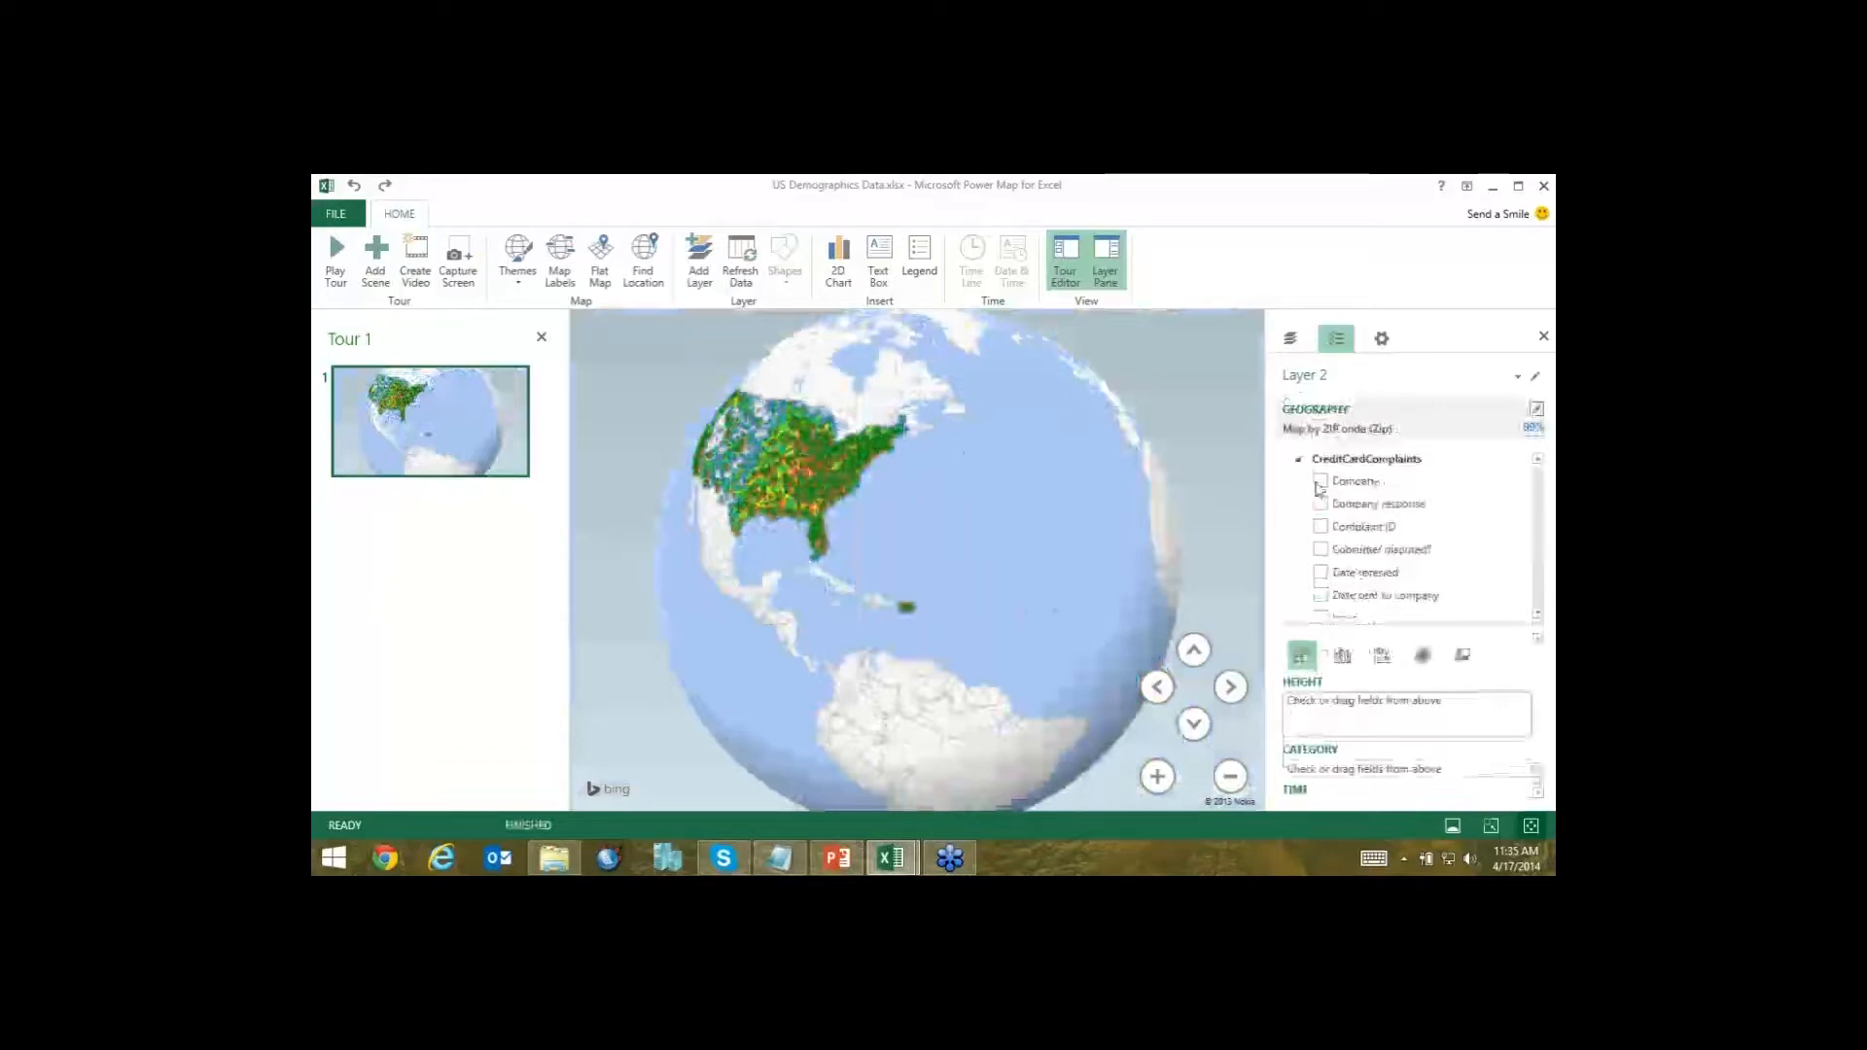
{"action": "scroll", "coordinate": [1319, 489], "scroll_direction": "down", "scroll_amount": 1}
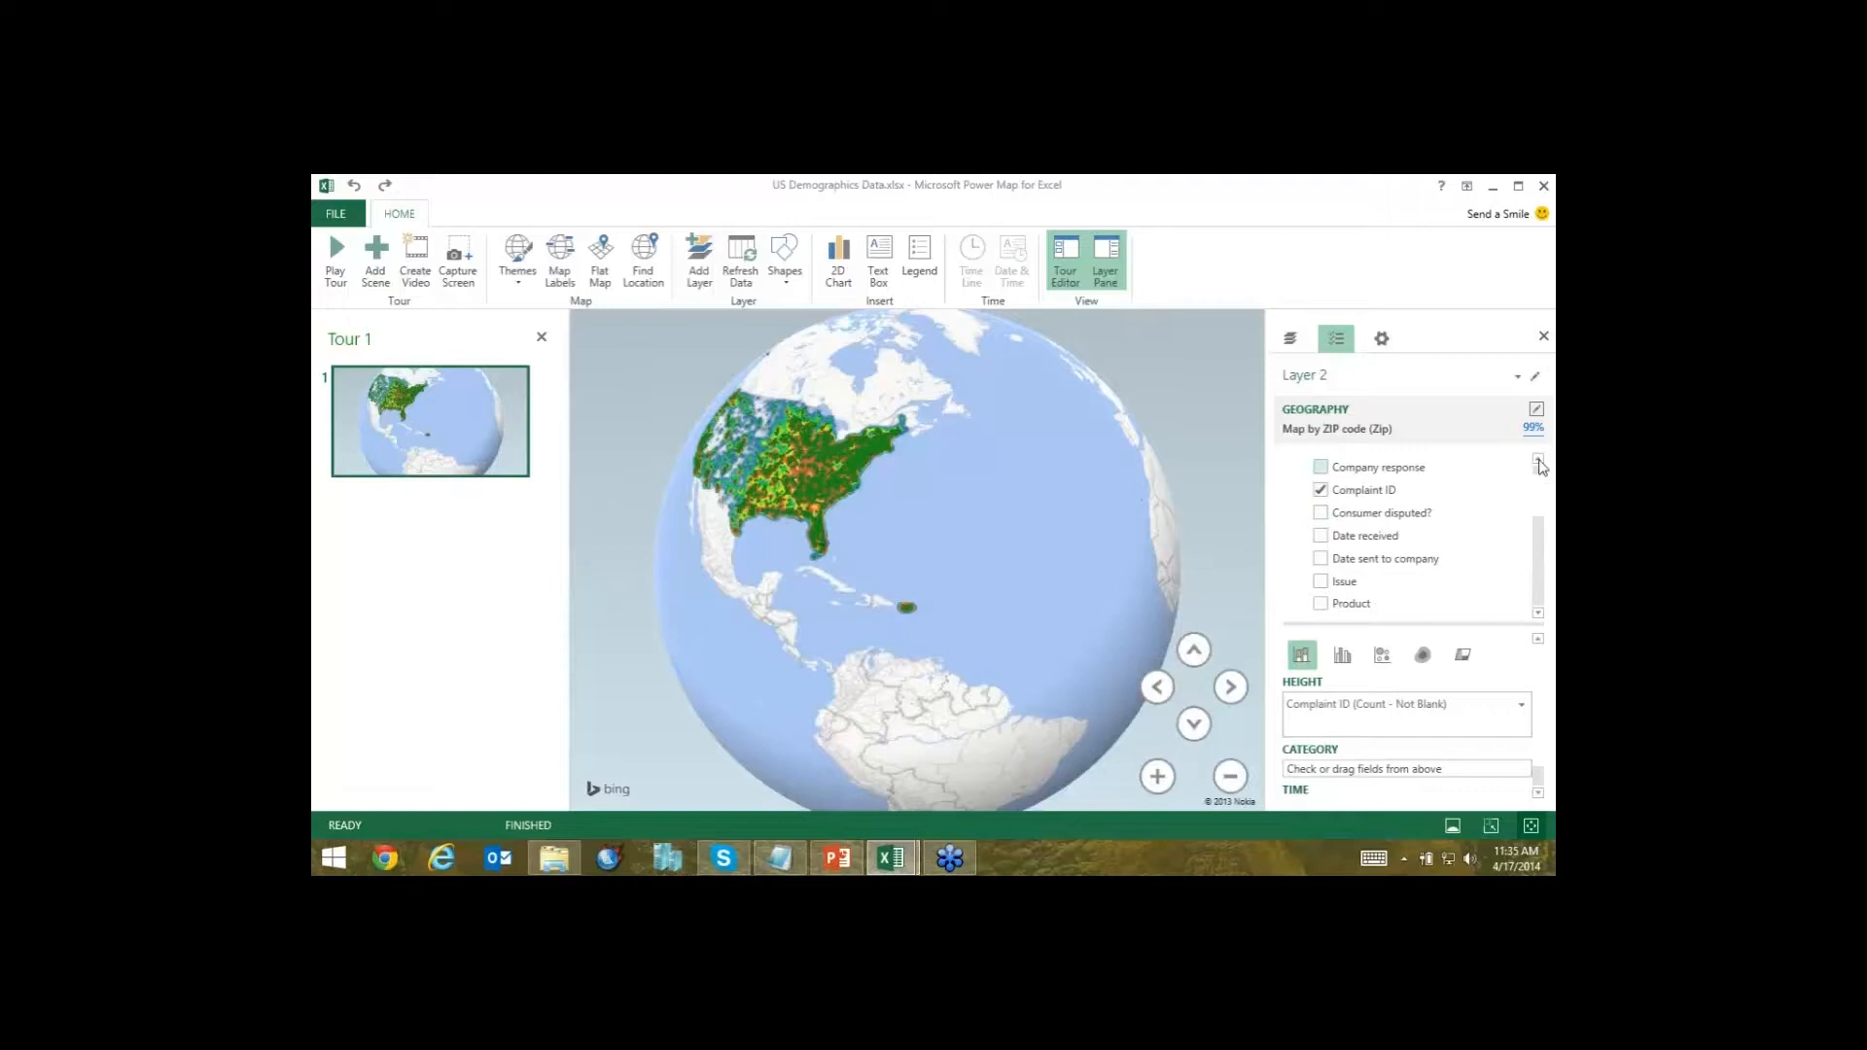
{"action": "scroll", "coordinate": [1320, 460], "scroll_direction": "up", "scroll_amount": 1}
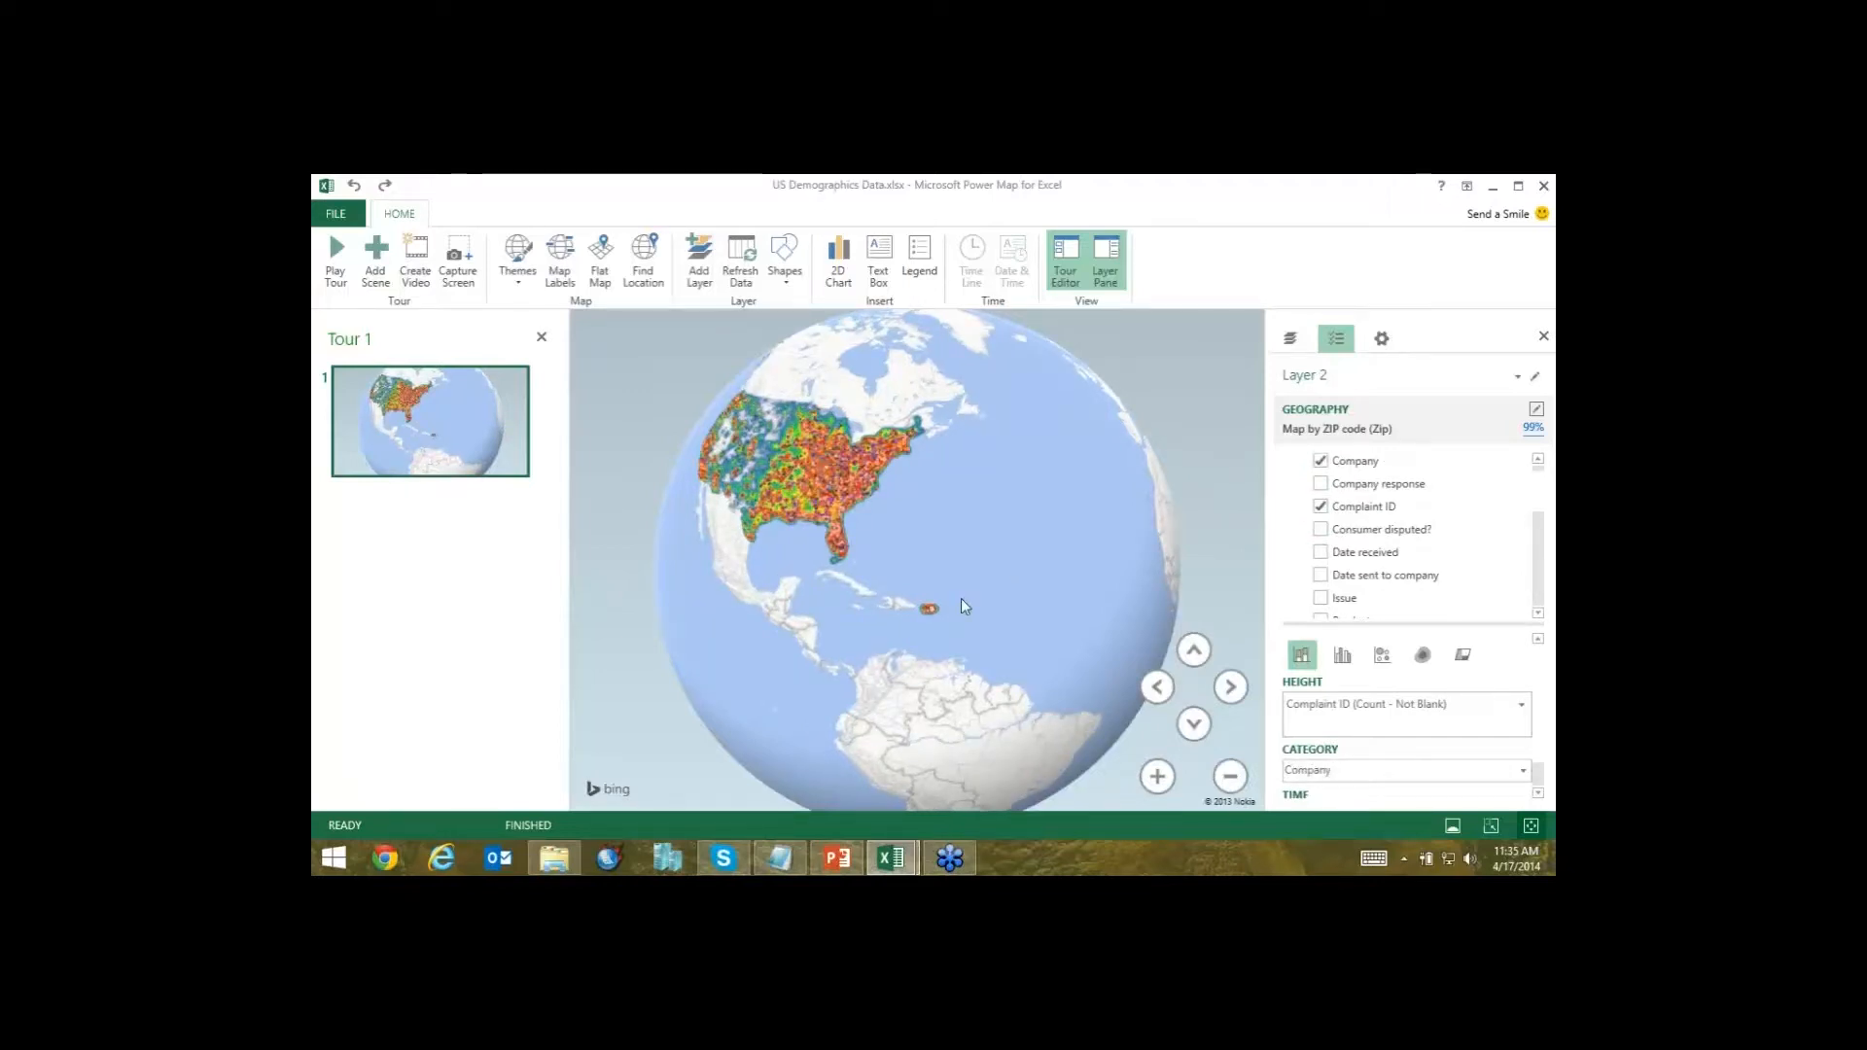
Set Date received as the complaints layer's time field and play the timeline over the whole United States.
{"action": "scroll", "coordinate": [961, 598], "scroll_direction": "up", "scroll_amount": 3}
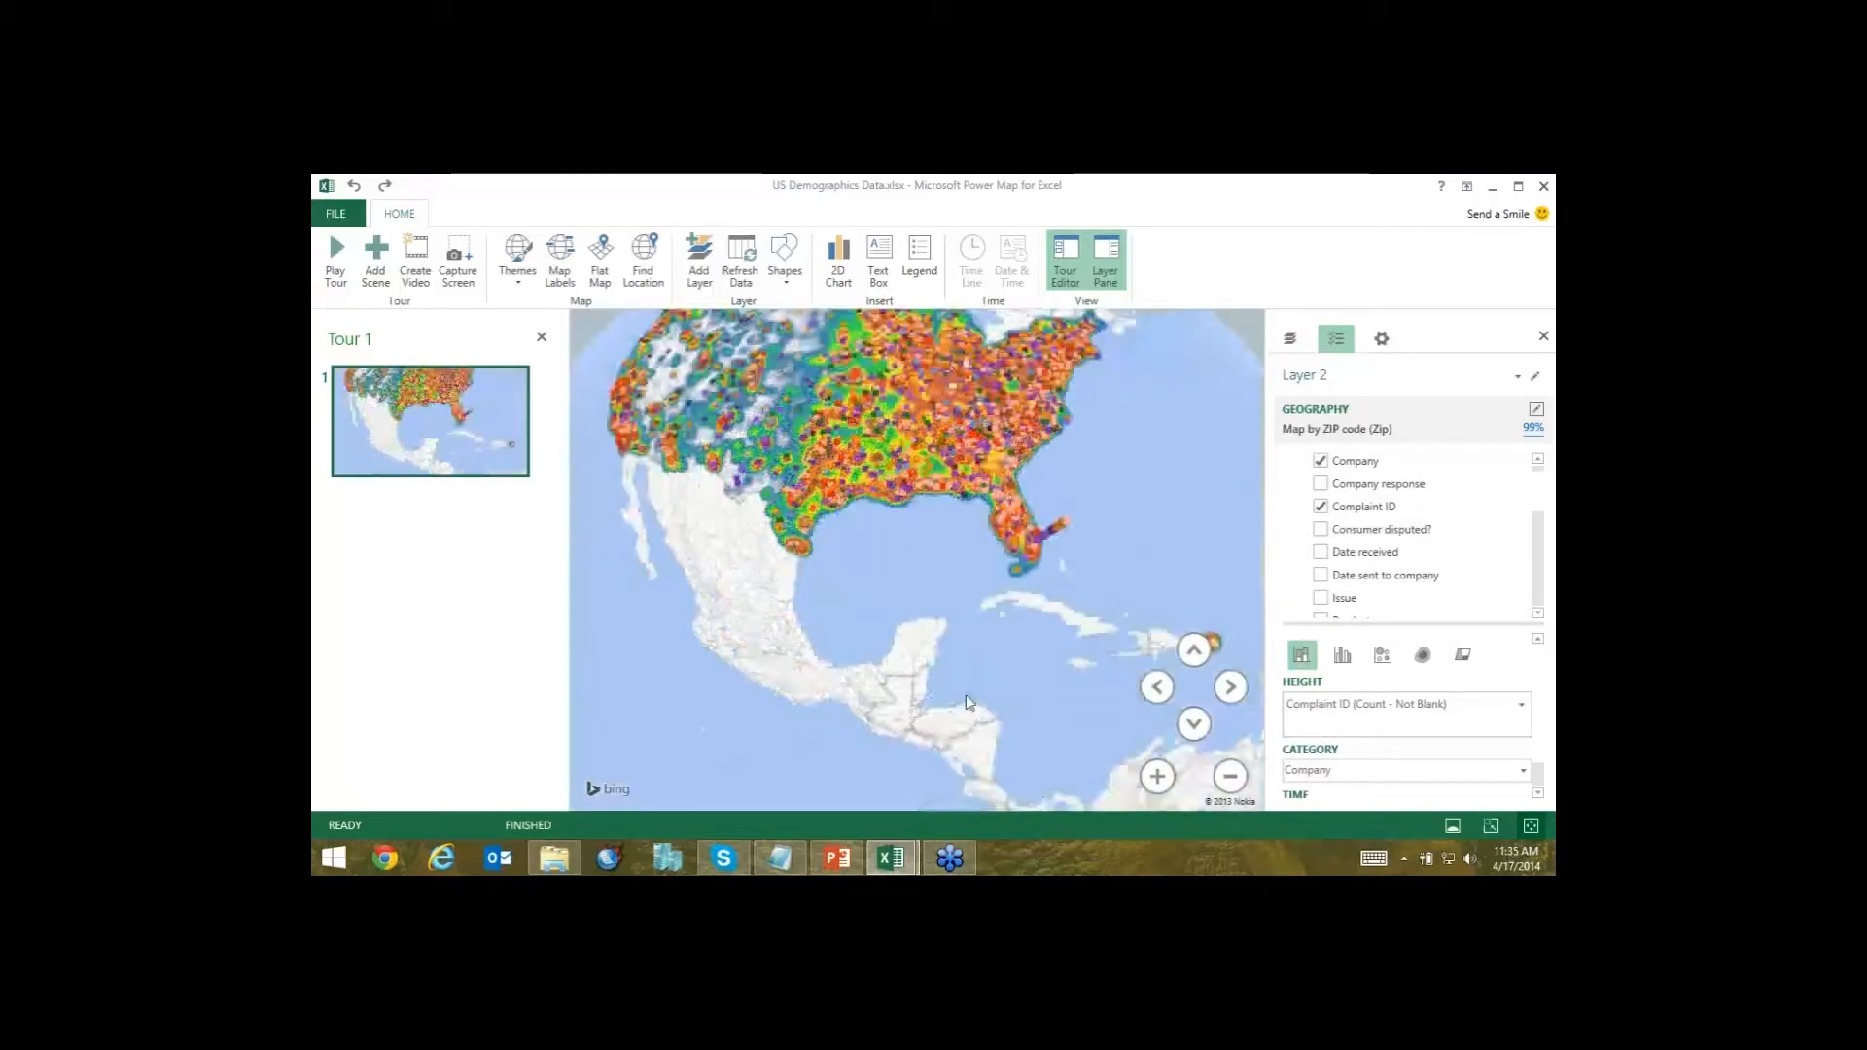
{"action": "scroll", "coordinate": [965, 694], "scroll_direction": "down", "scroll_amount": 3}
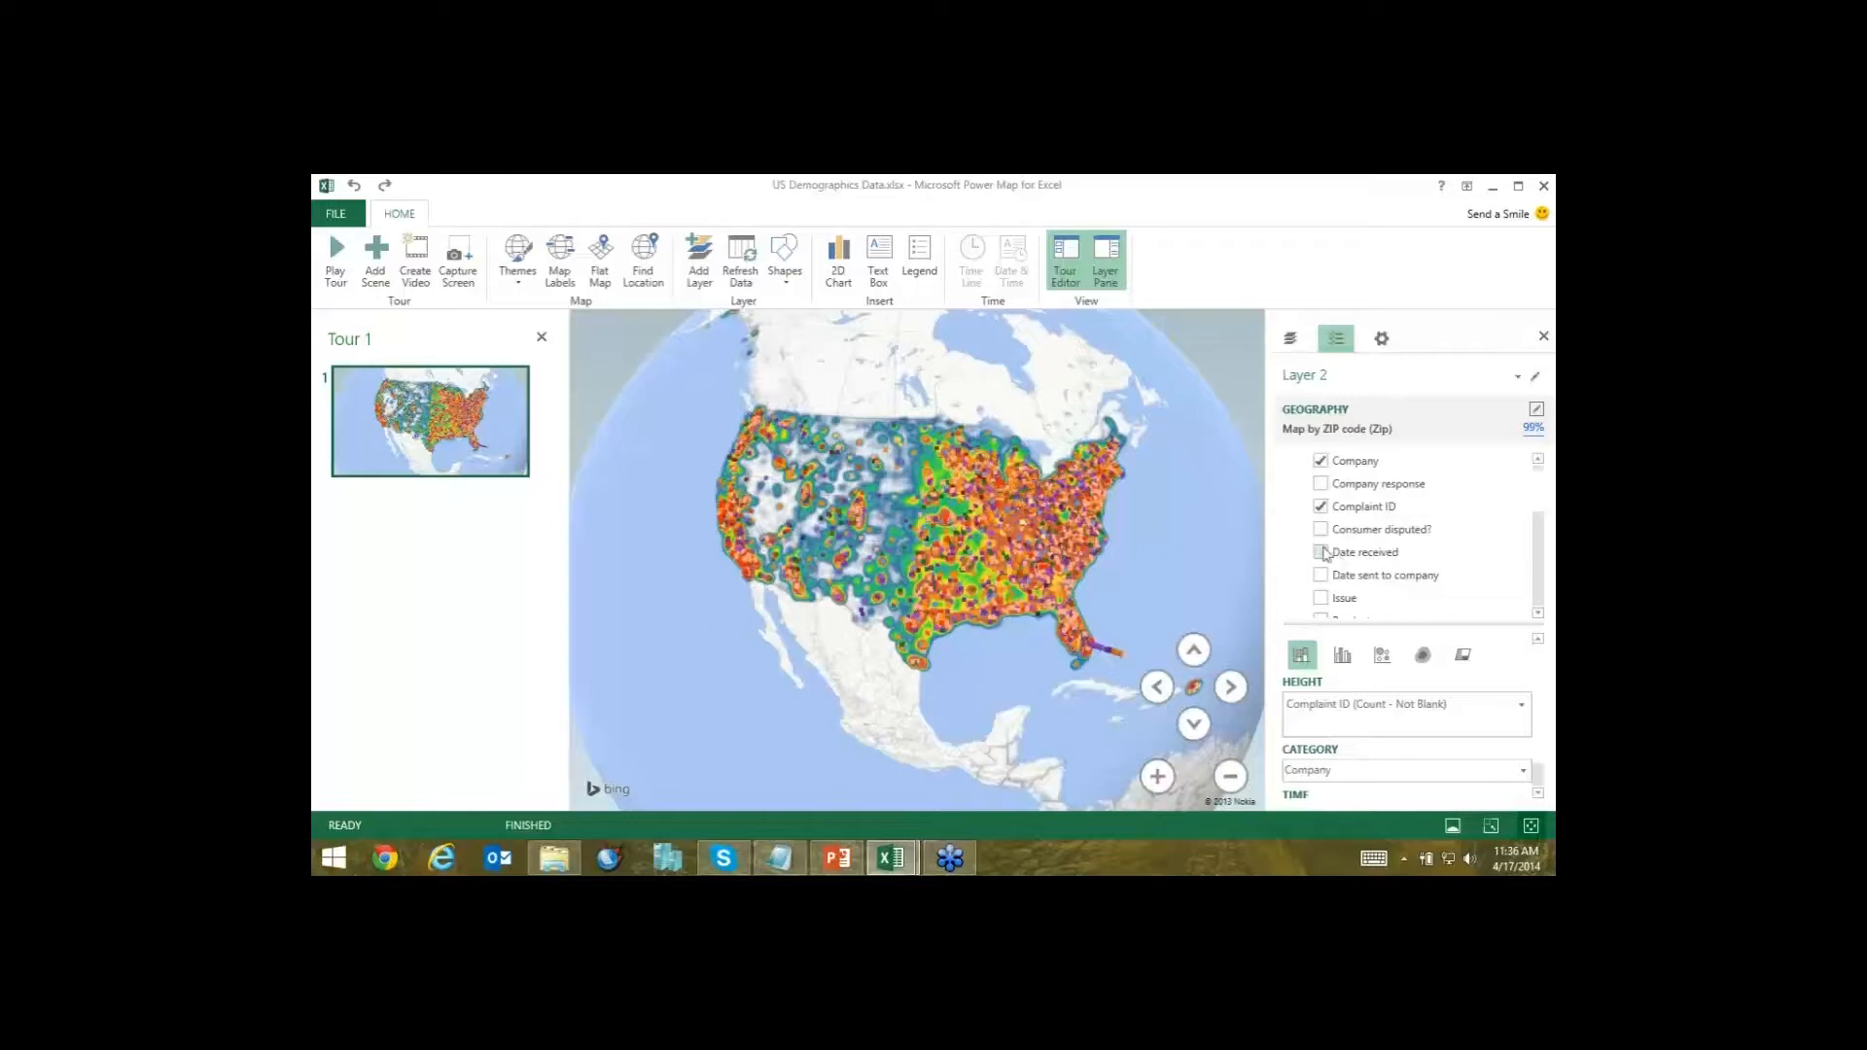
{"action": "left_click_drag", "start_coordinate": [1326, 554], "coordinate": [1306, 633]}
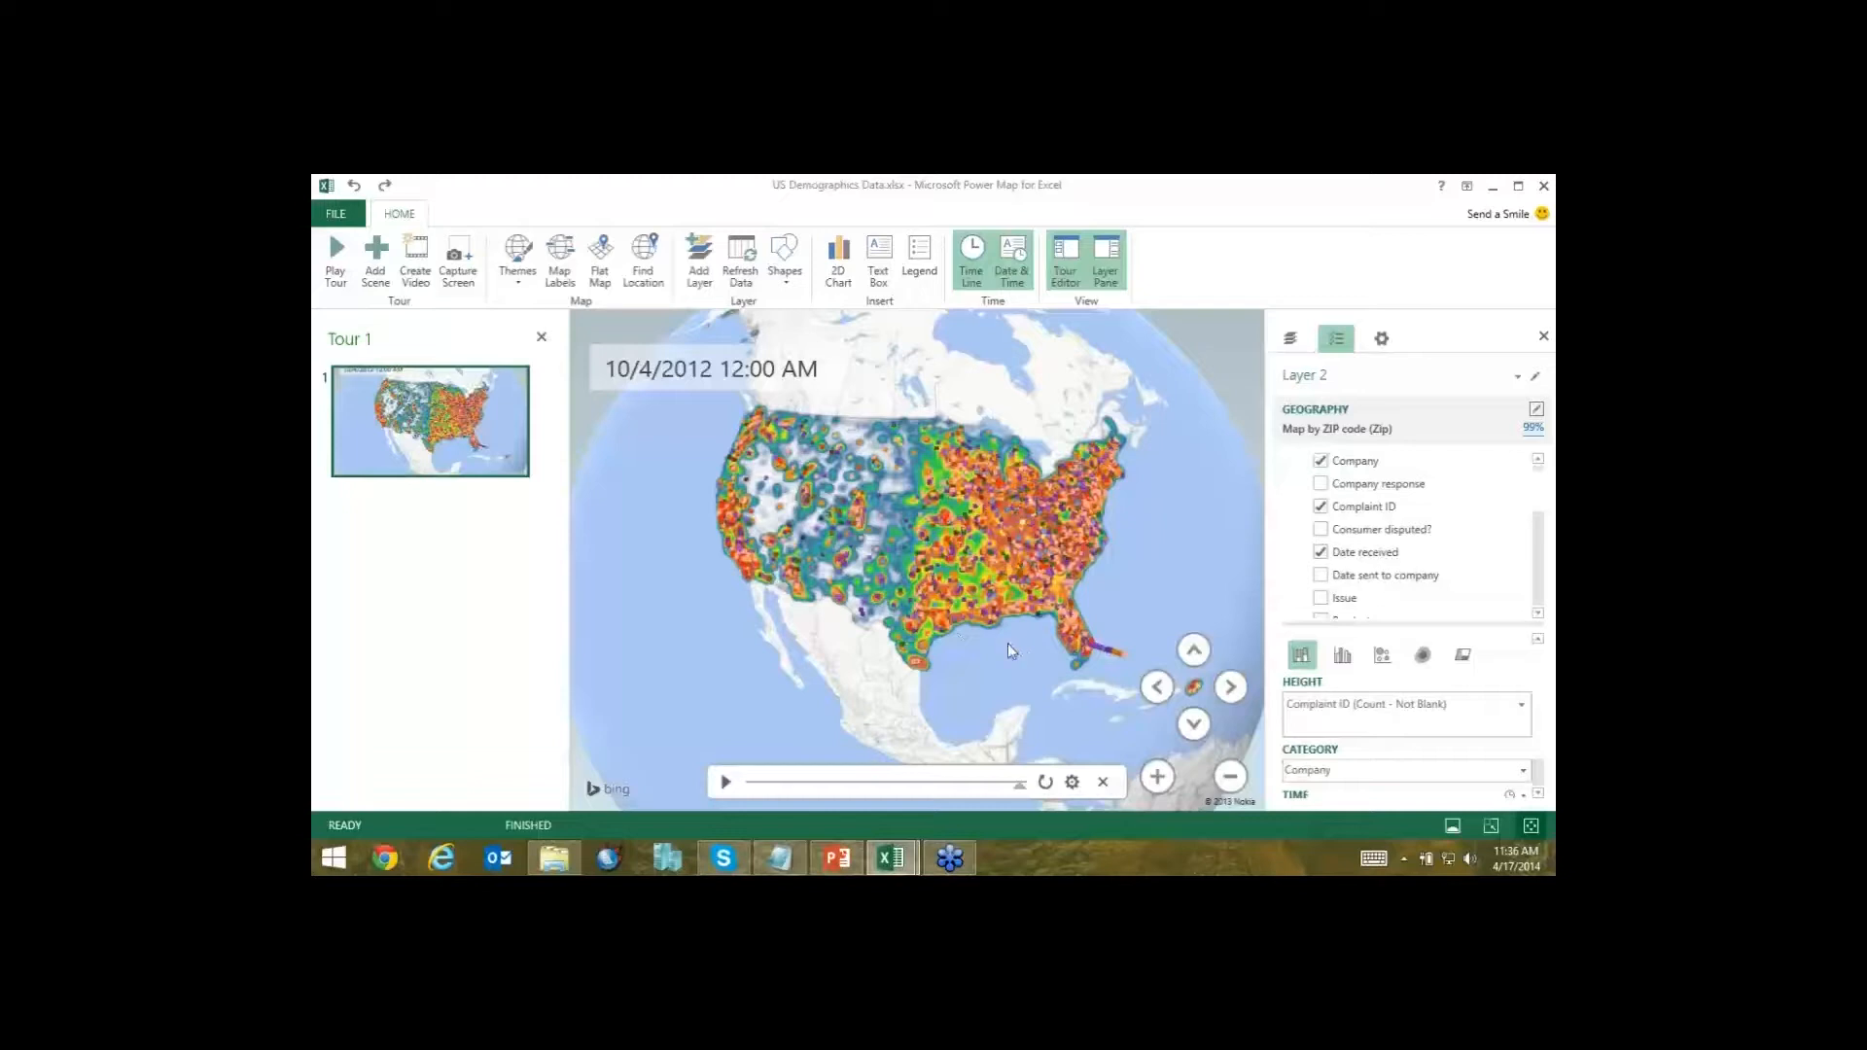
{"action": "left_click", "coordinate": [725, 783]}
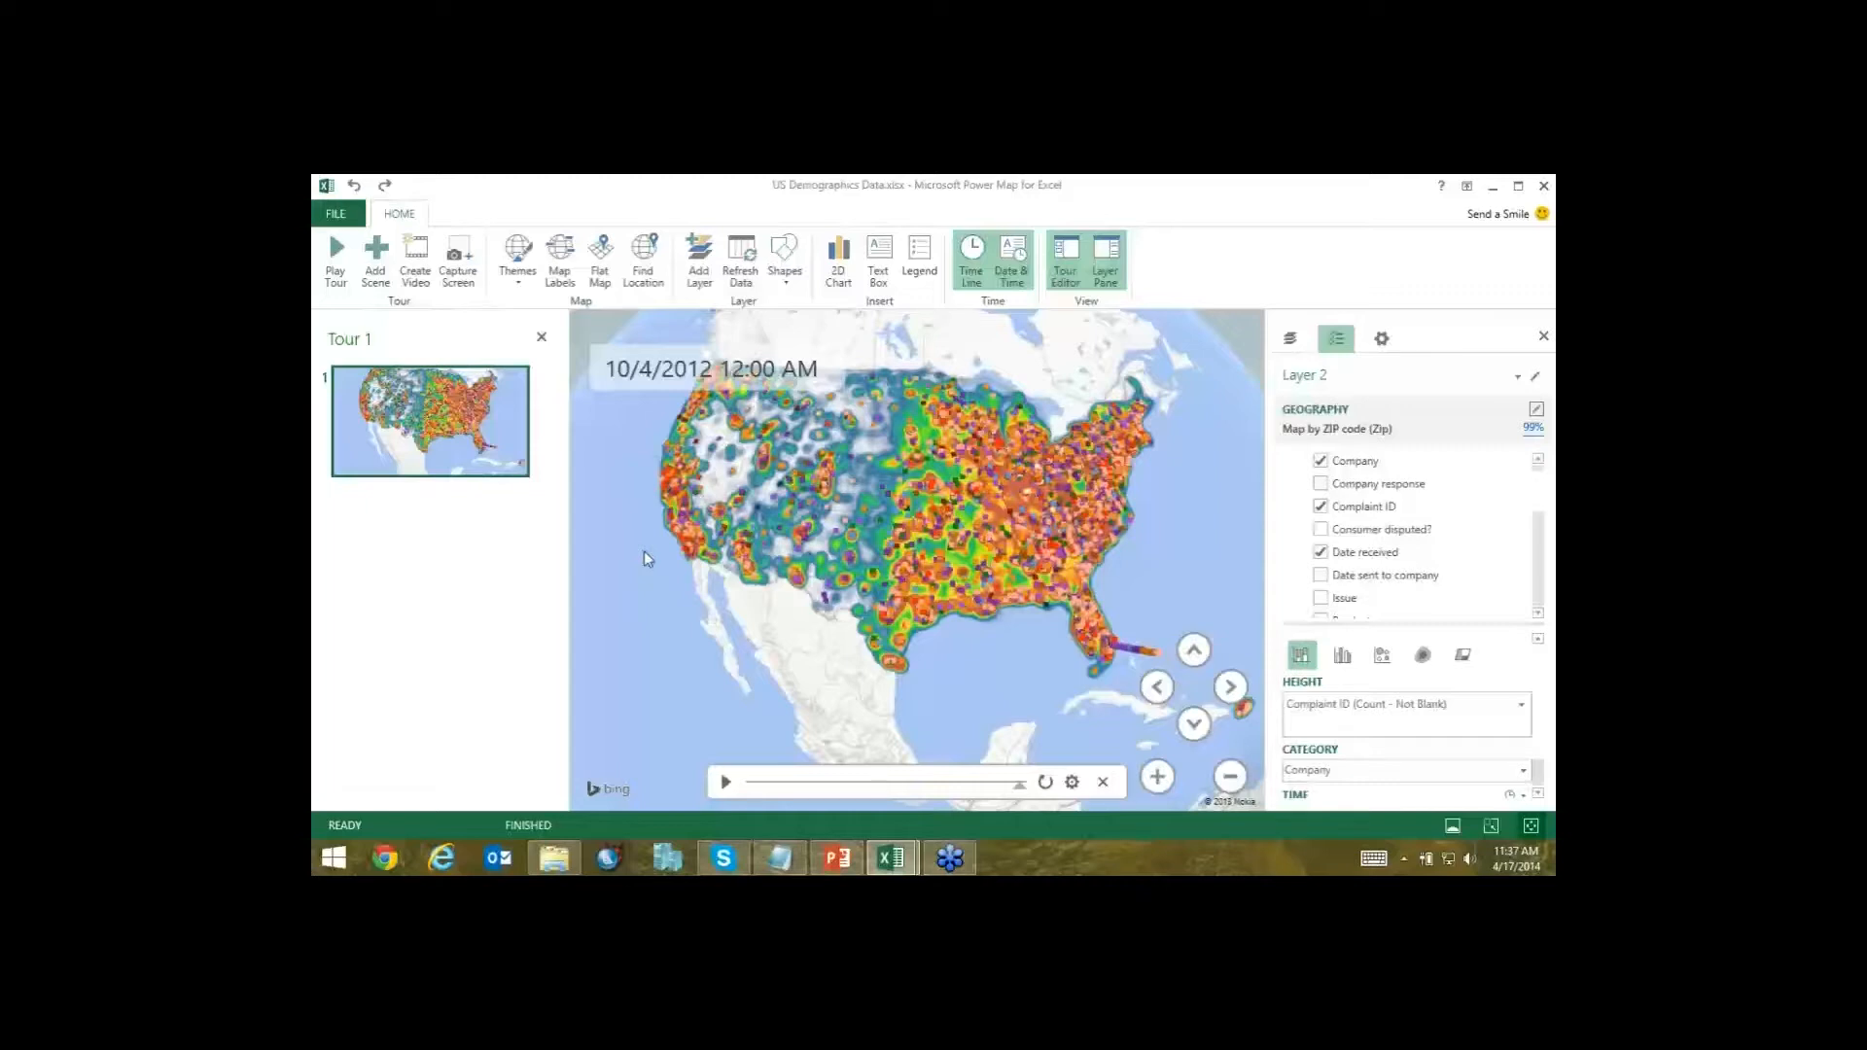
Rename the tour Credit Card Complaints and name its first scene US.
{"action": "left_click", "coordinate": [417, 352]}
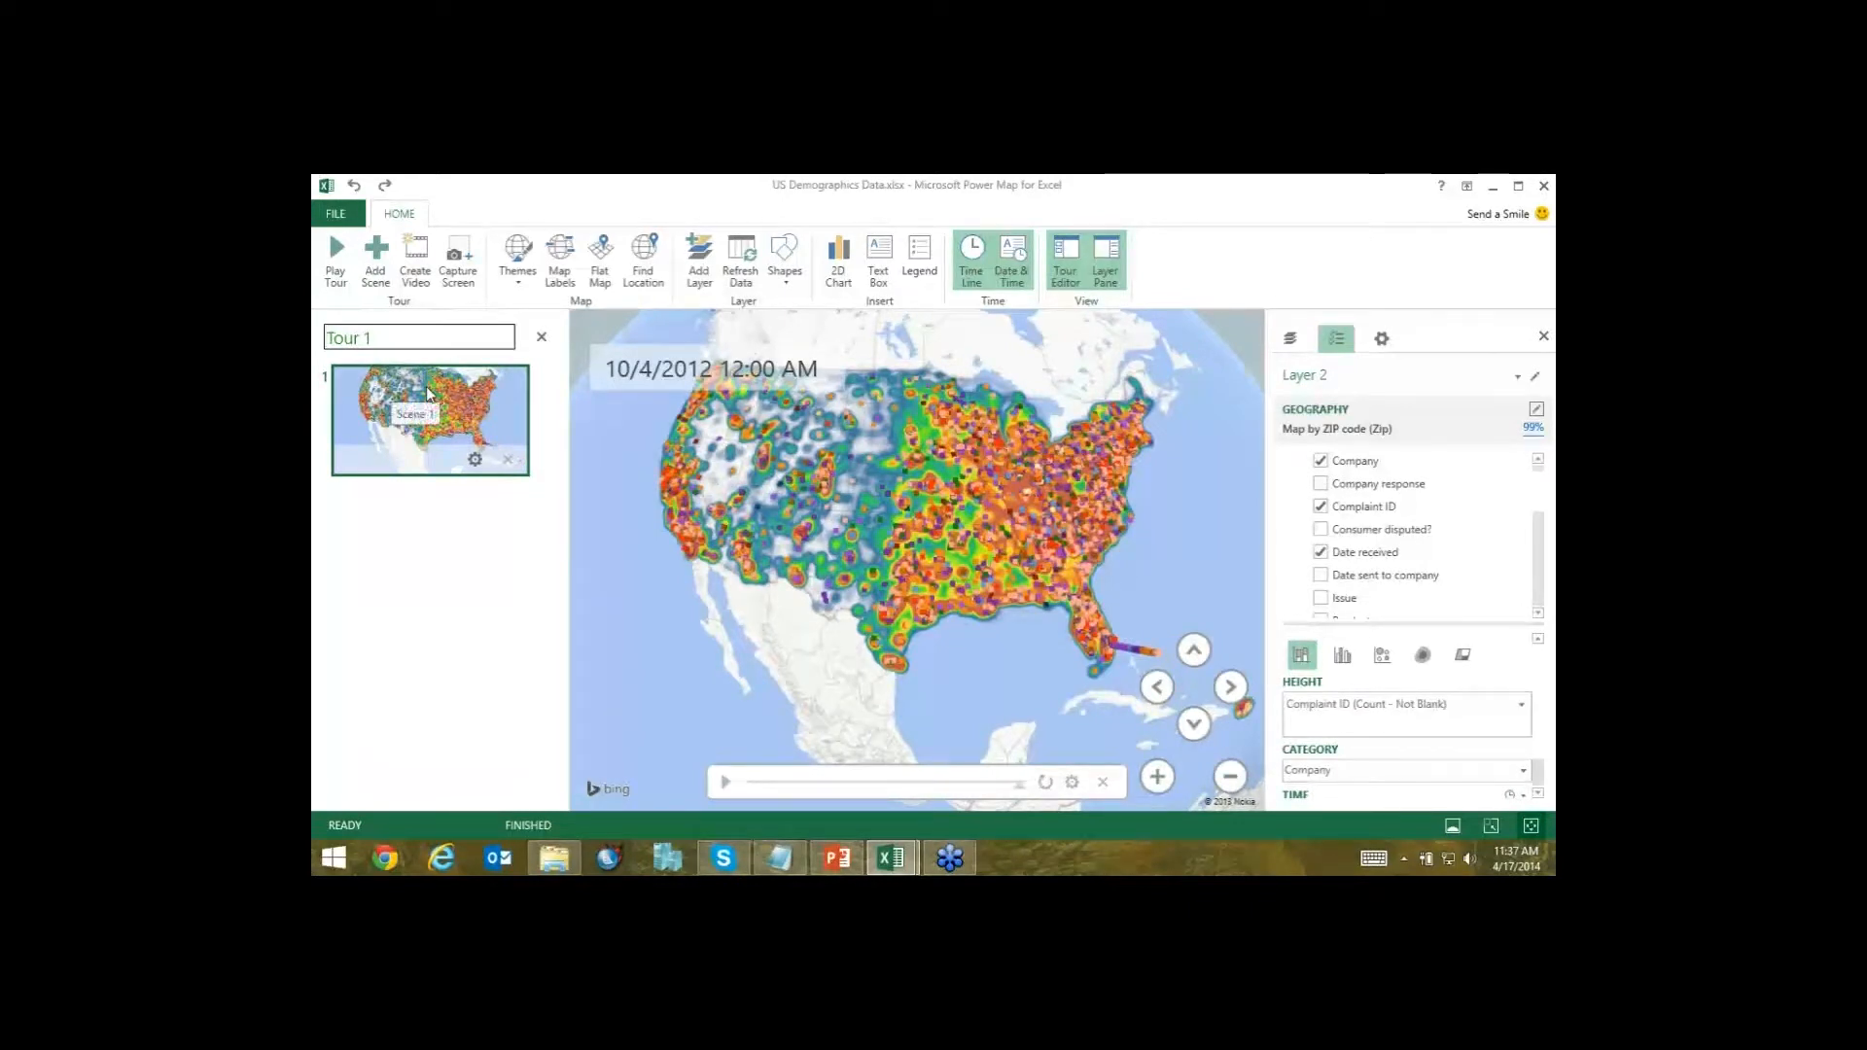
{"action": "key", "text": "ctrl+a"}
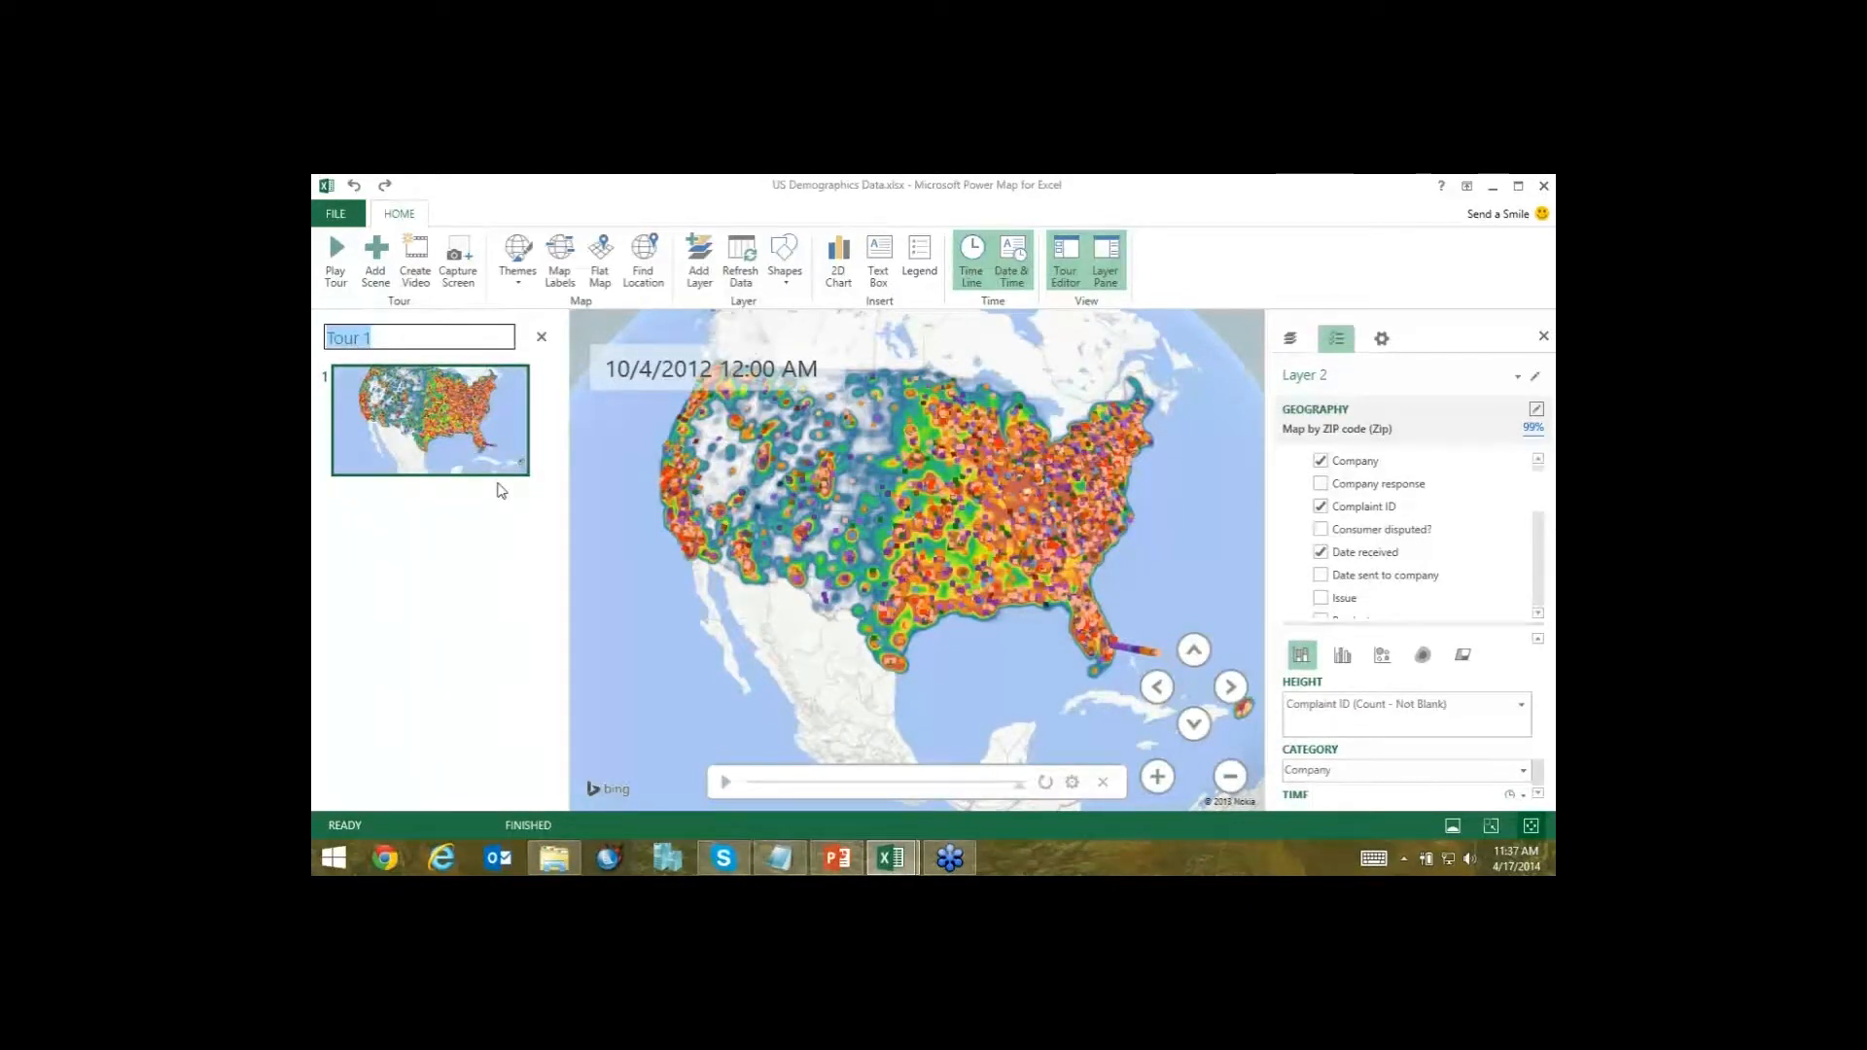
{"action": "type", "text": "Credit Card Complaints"}
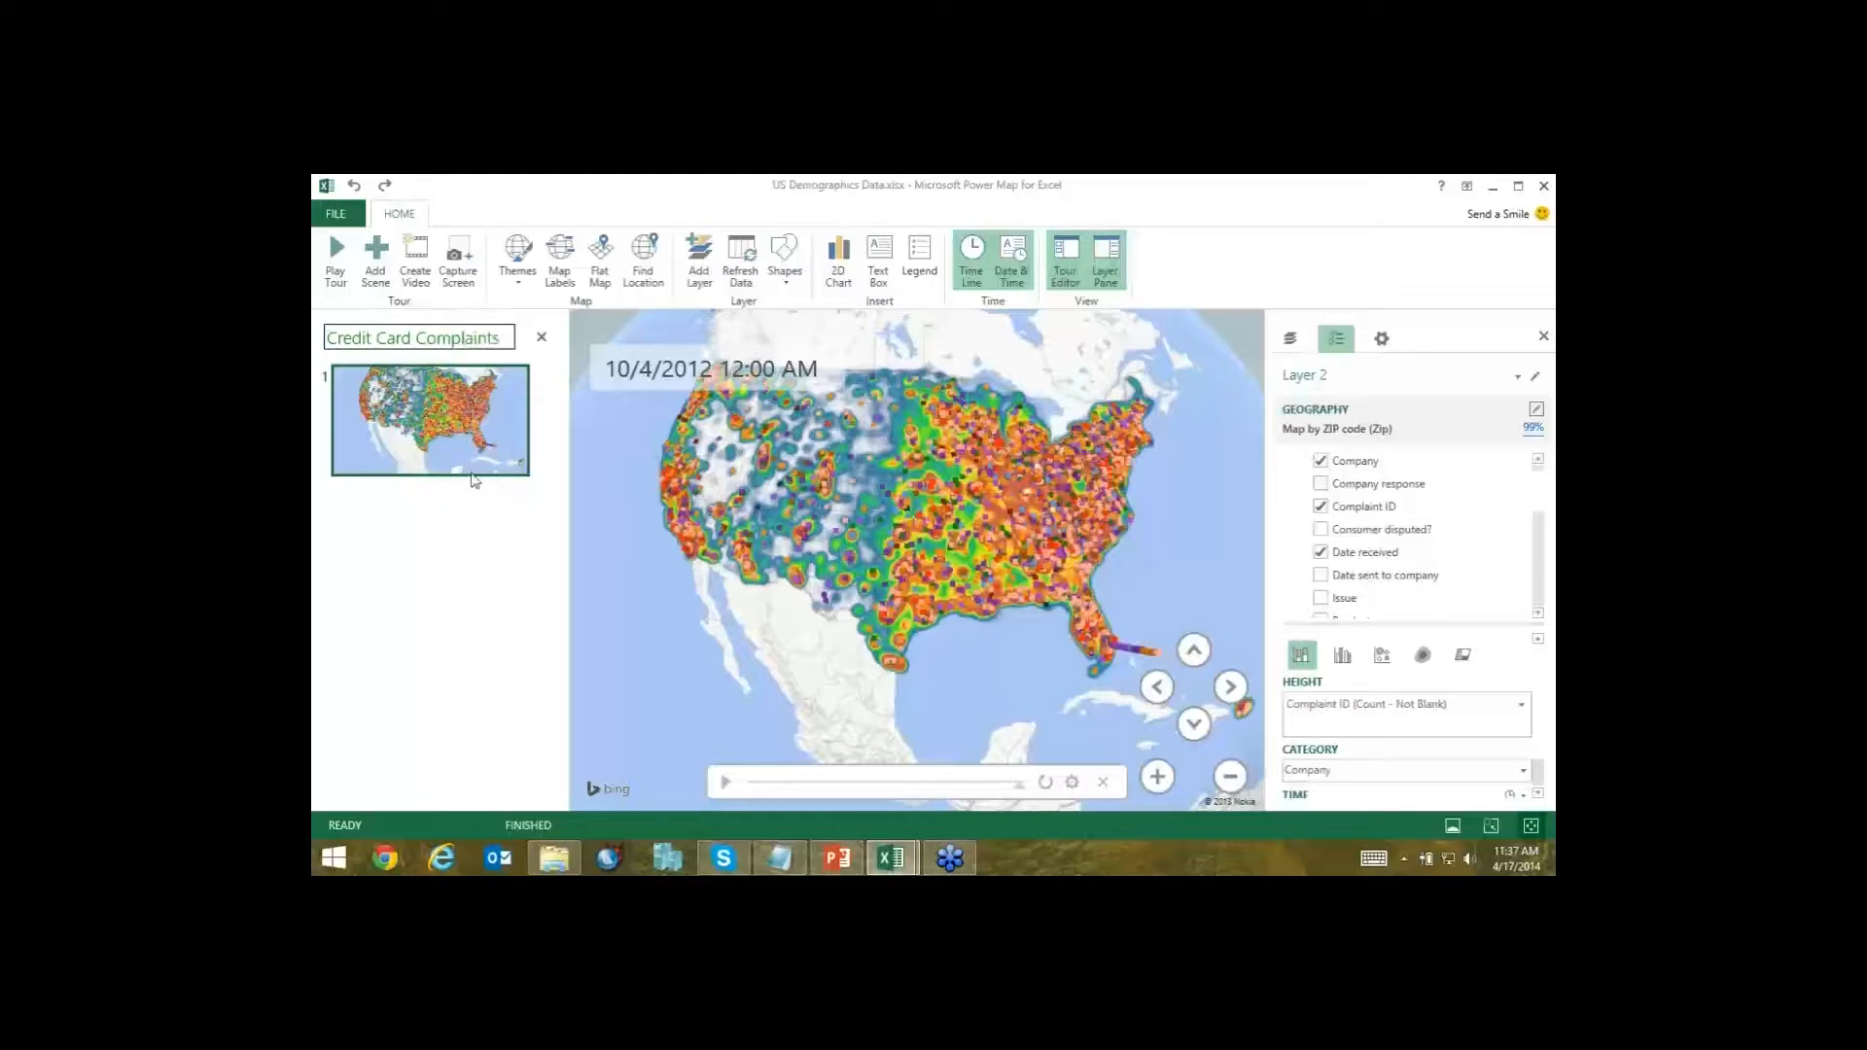
{"action": "key", "text": "Return"}
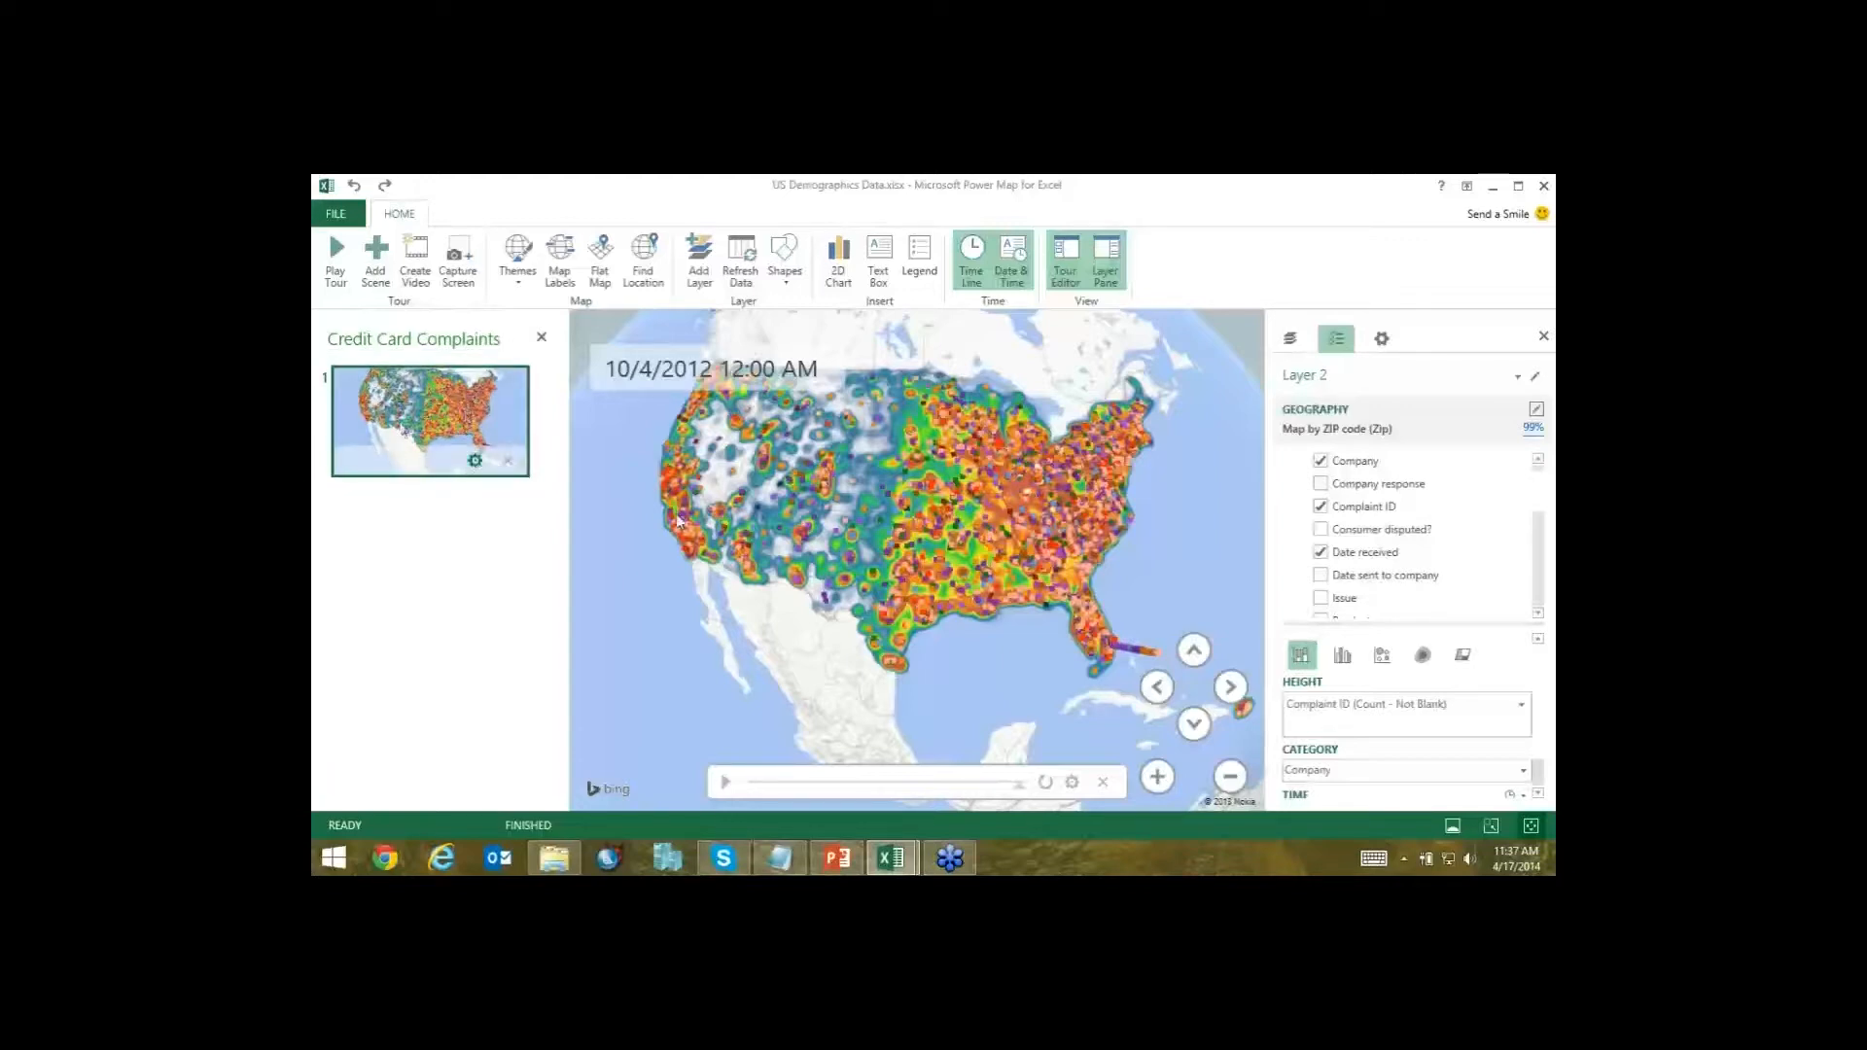
{"action": "left_click", "coordinate": [1315, 469]}
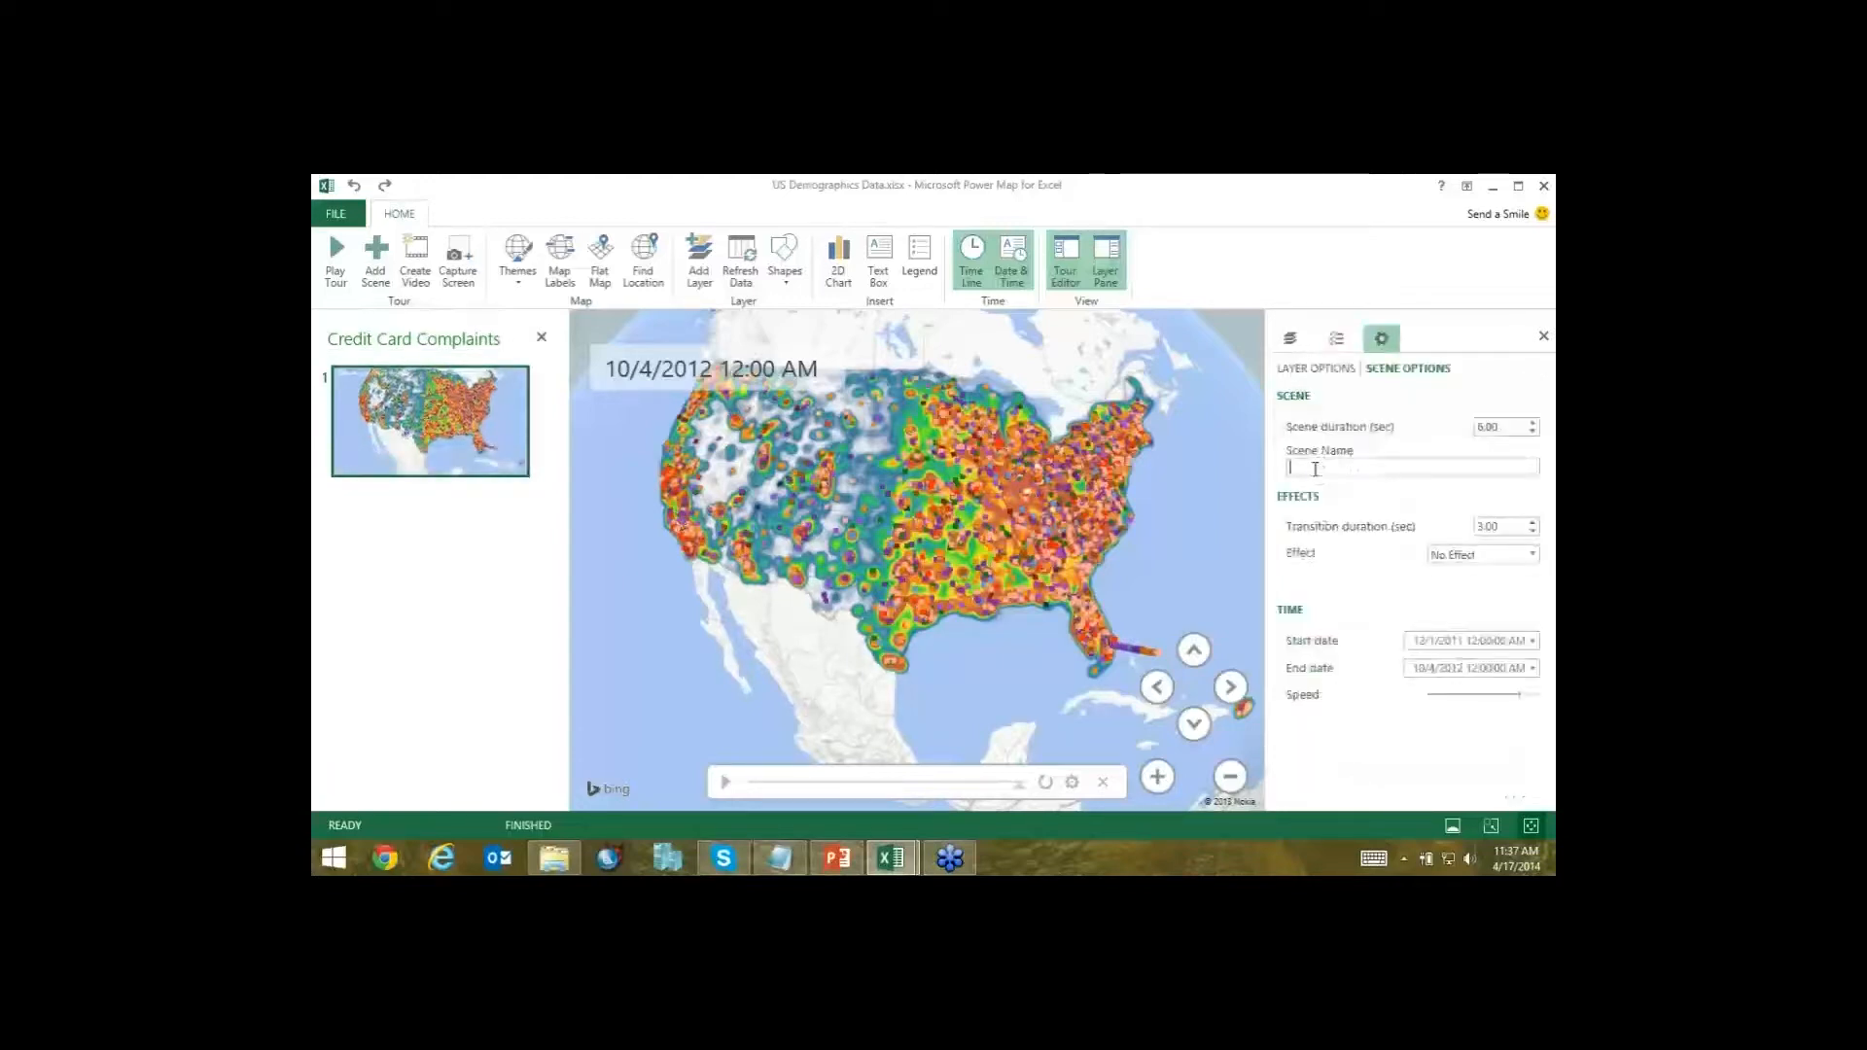
{"action": "type", "text": "US"}
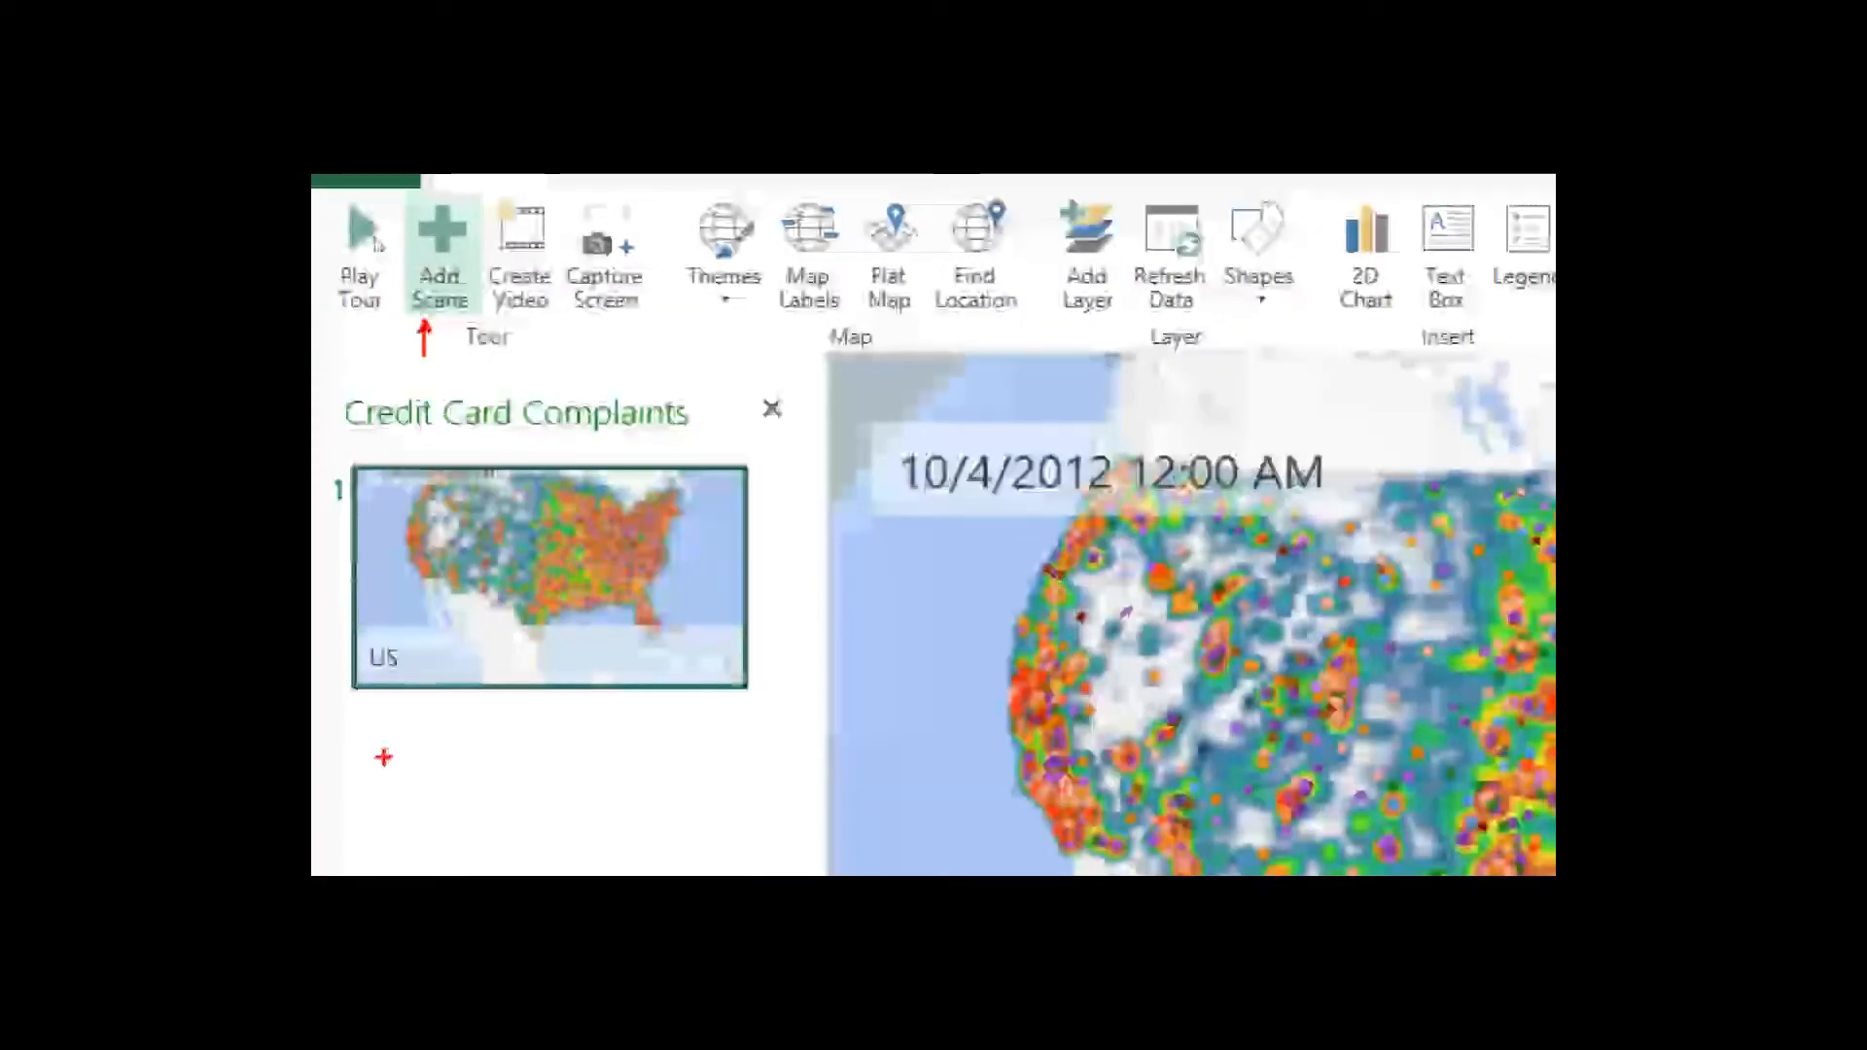
Add a second scene named South Florida and frame it as a tilted close-up of southern Florida.
{"action": "left_click", "coordinate": [440, 254]}
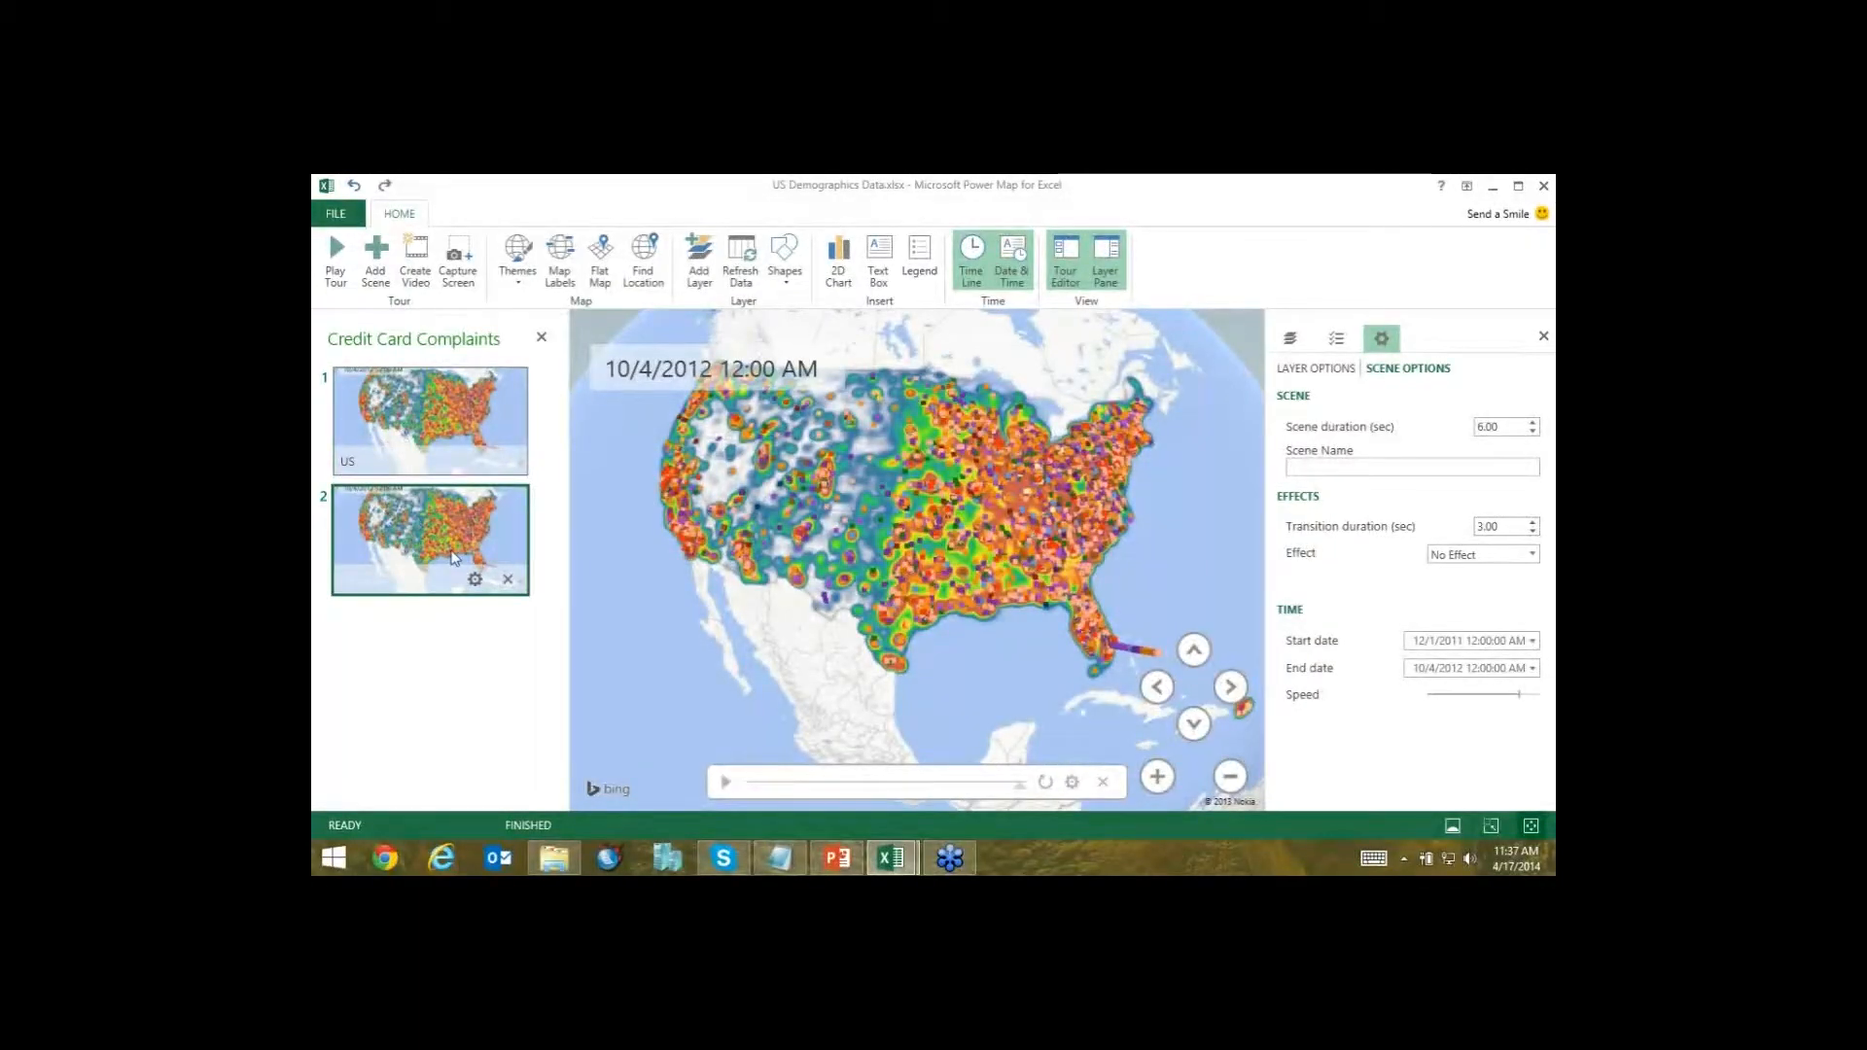
{"action": "left_click", "coordinate": [1305, 467]}
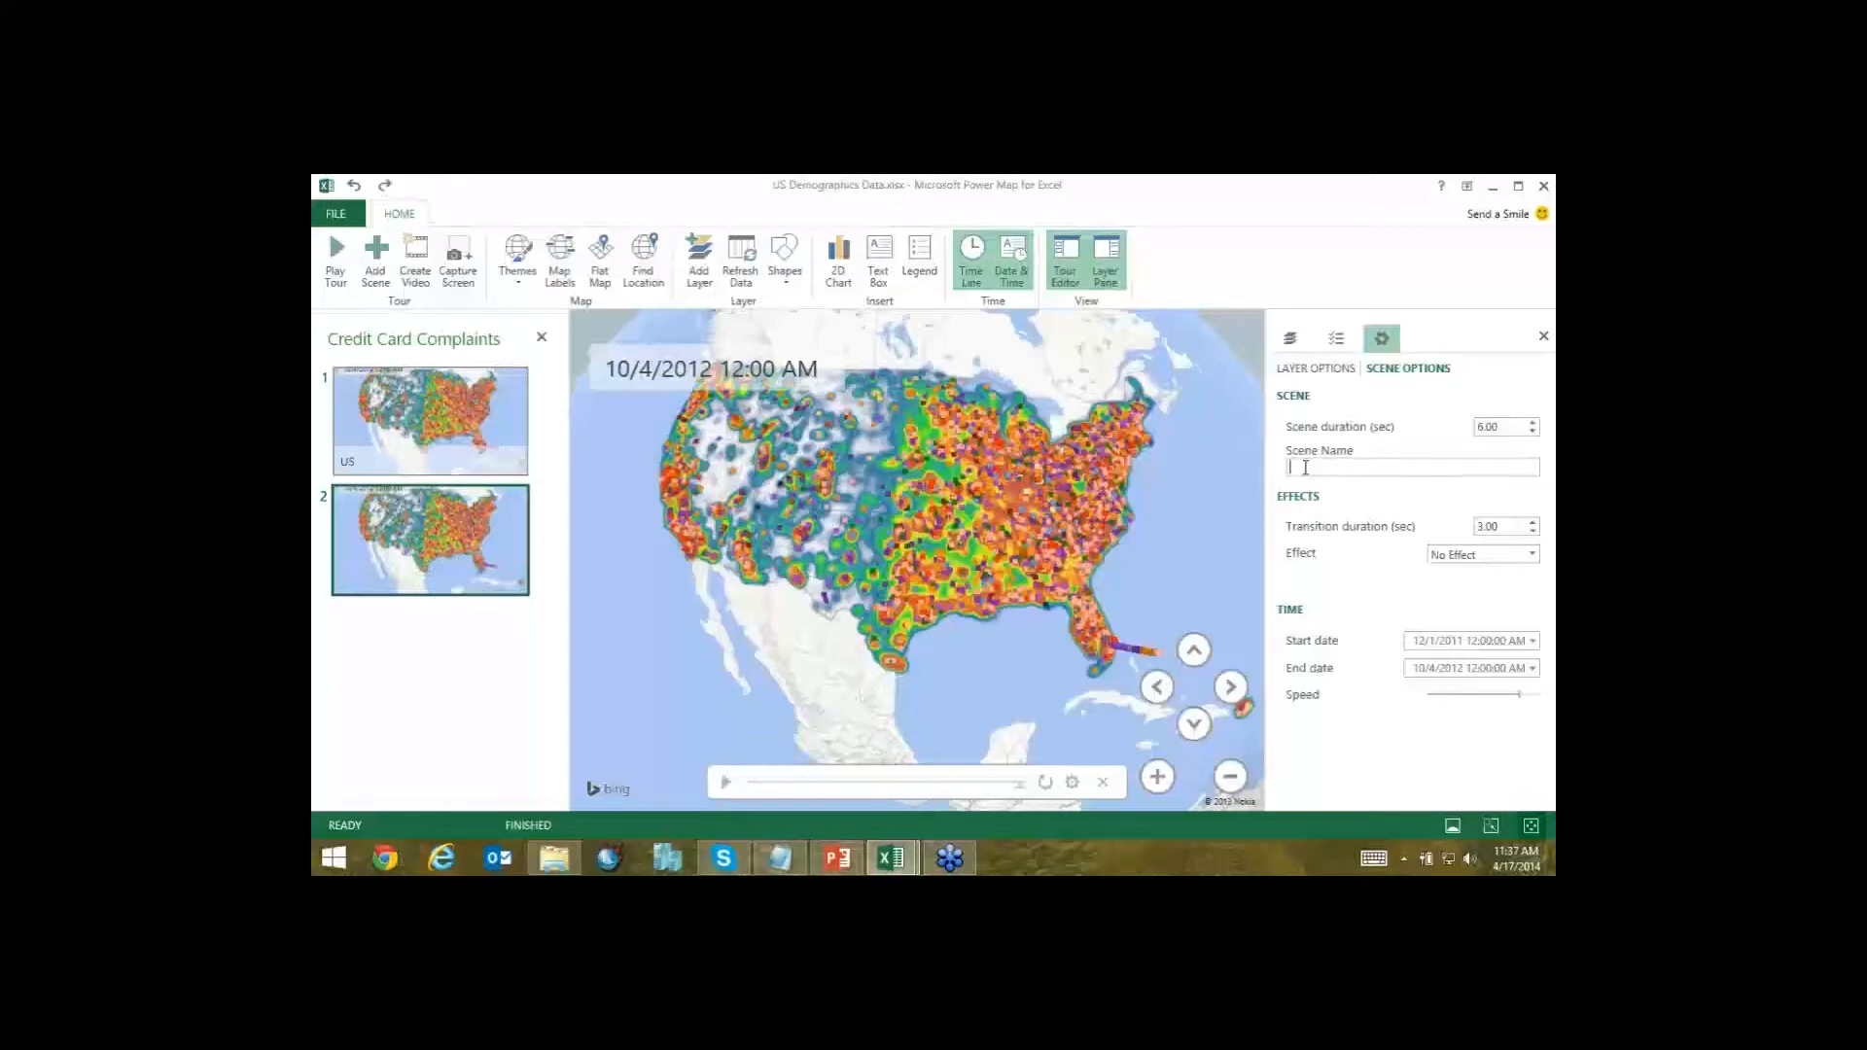
{"action": "type", "text": "South Floria"}
{"action": "key", "text": "BackSpace"}
{"action": "key", "text": "BackSpace"}
{"action": "type", "text": "ida"}
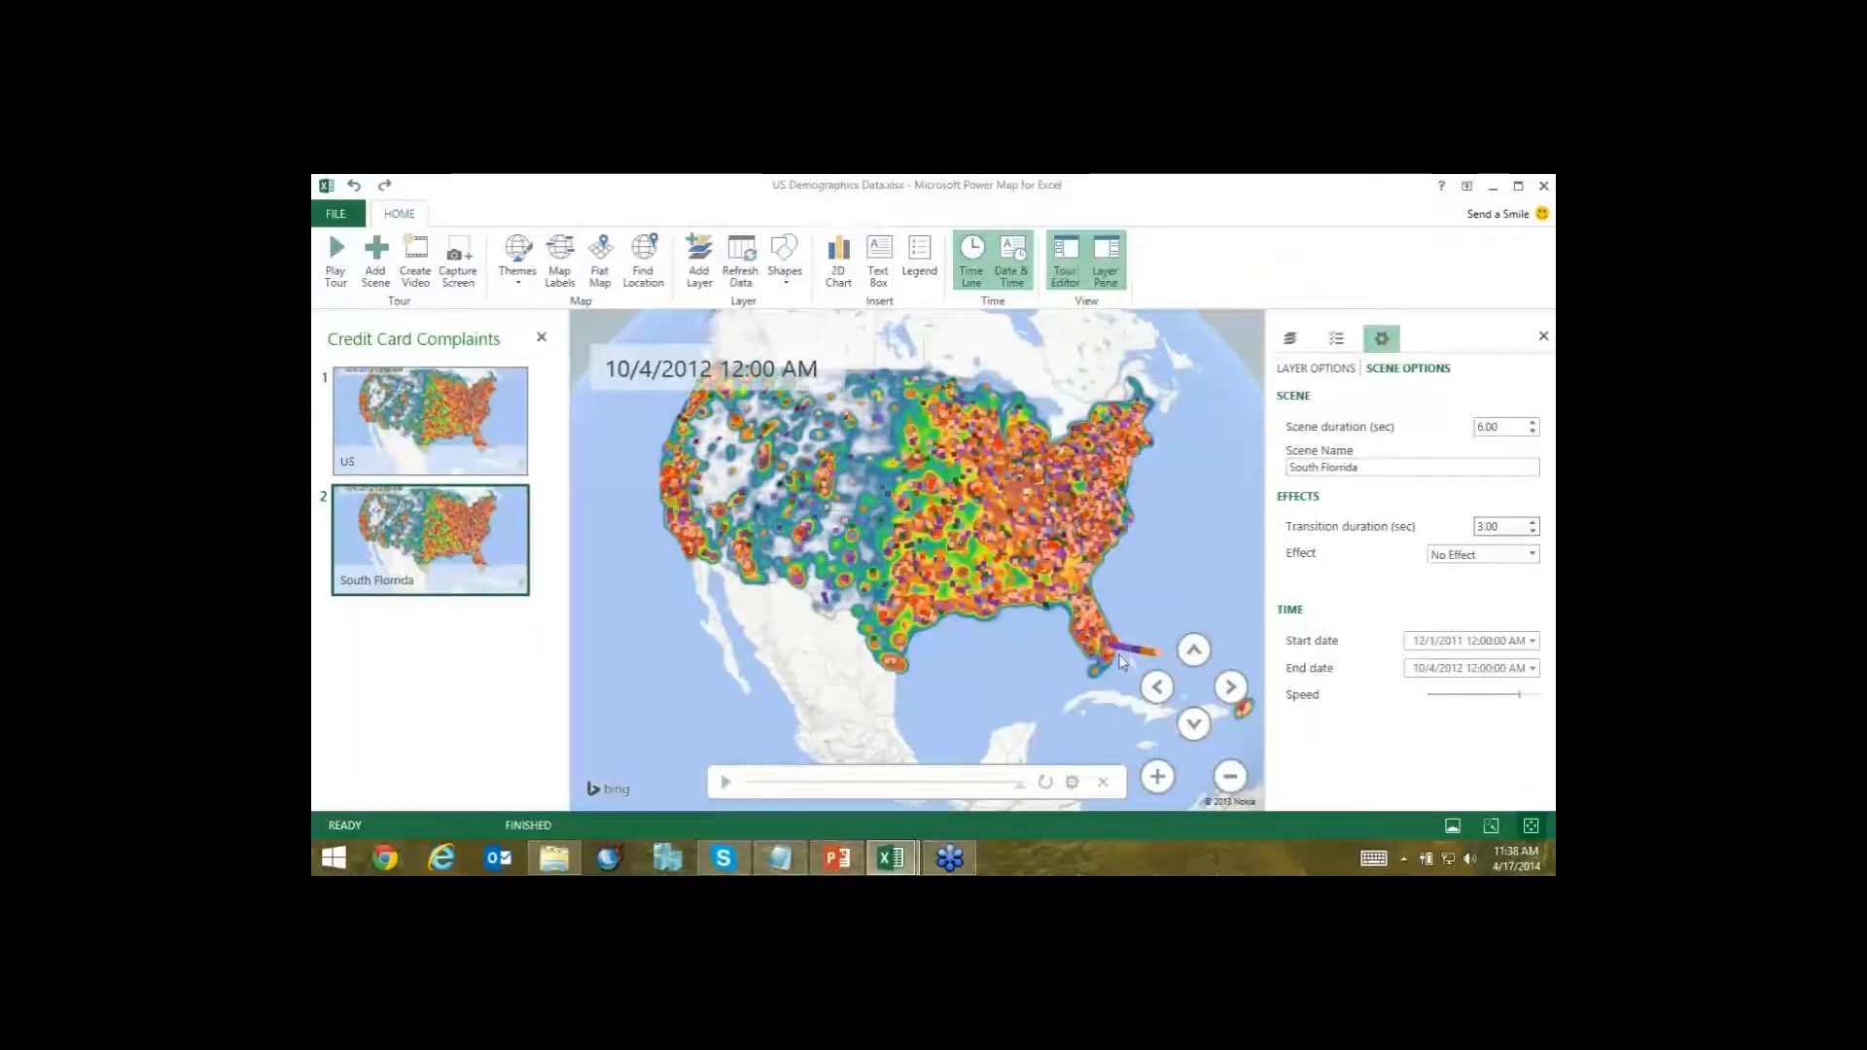
{"action": "scroll", "coordinate": [1119, 662], "scroll_direction": "up", "scroll_amount": 5}
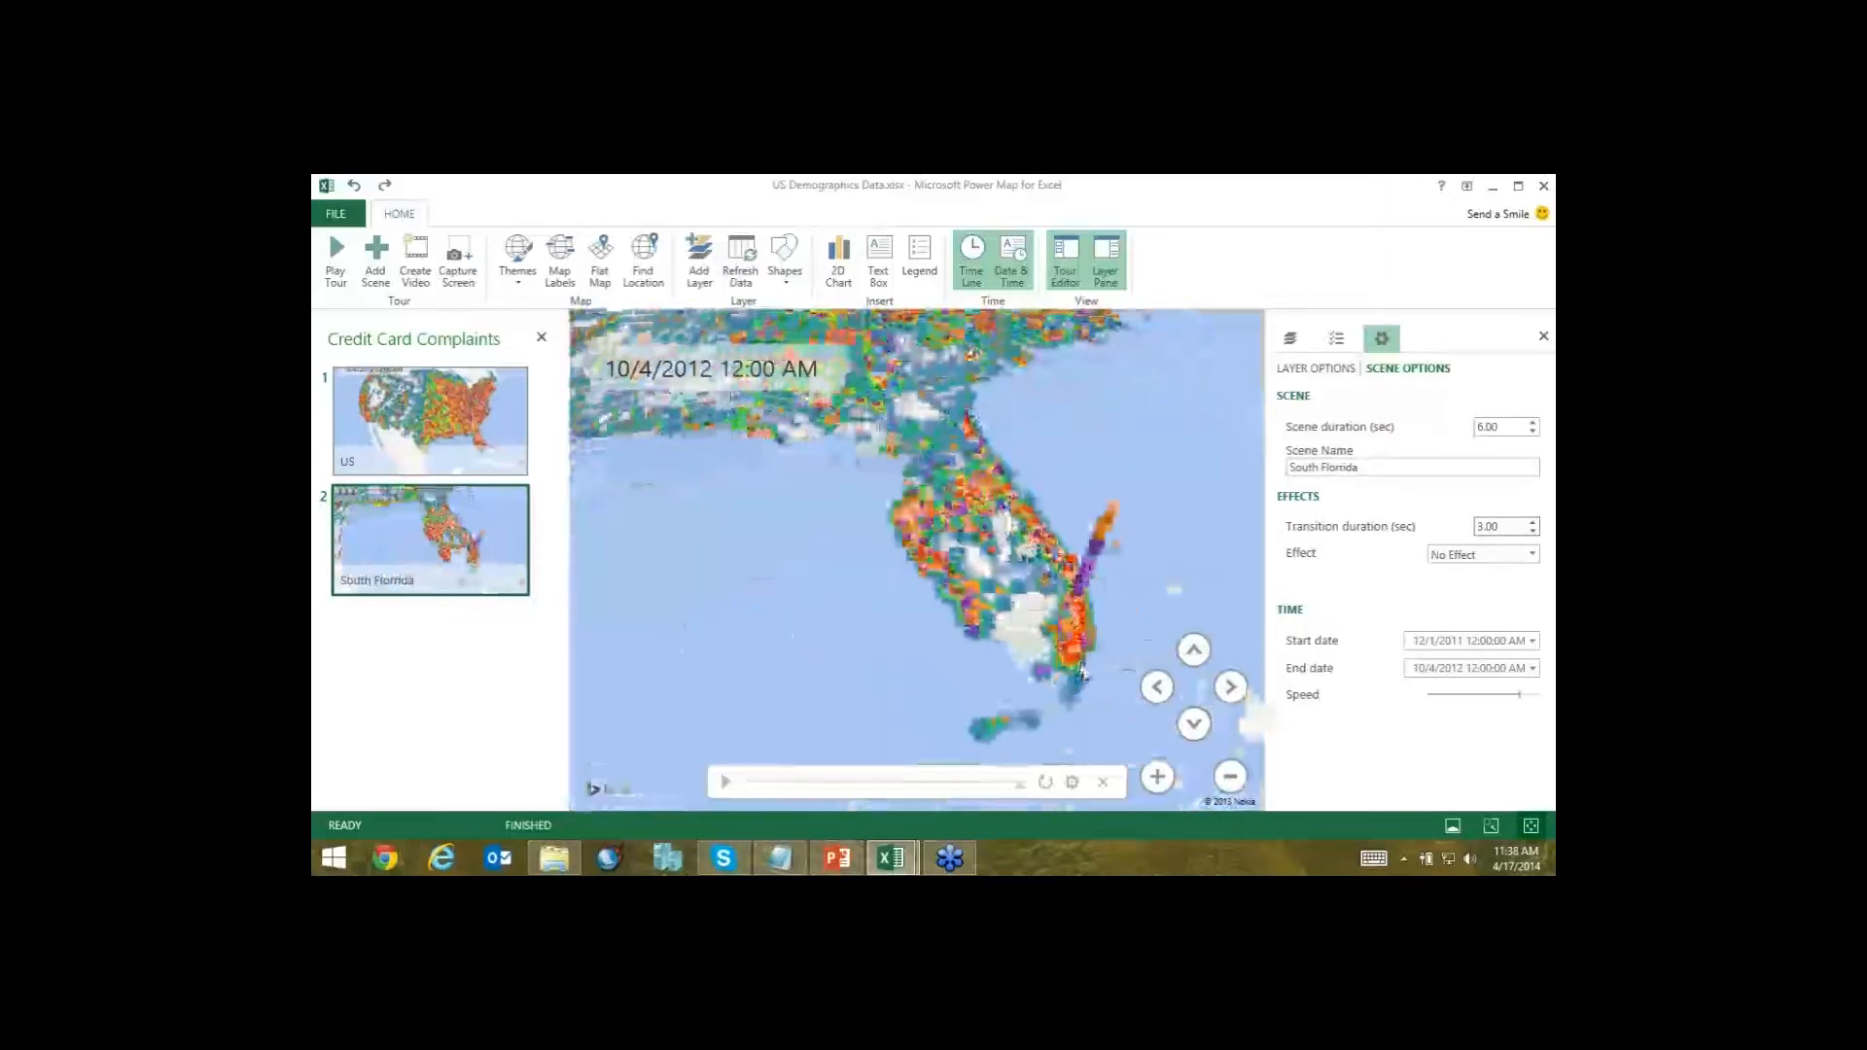
{"action": "scroll", "coordinate": [1082, 668], "scroll_direction": "up", "scroll_amount": 3}
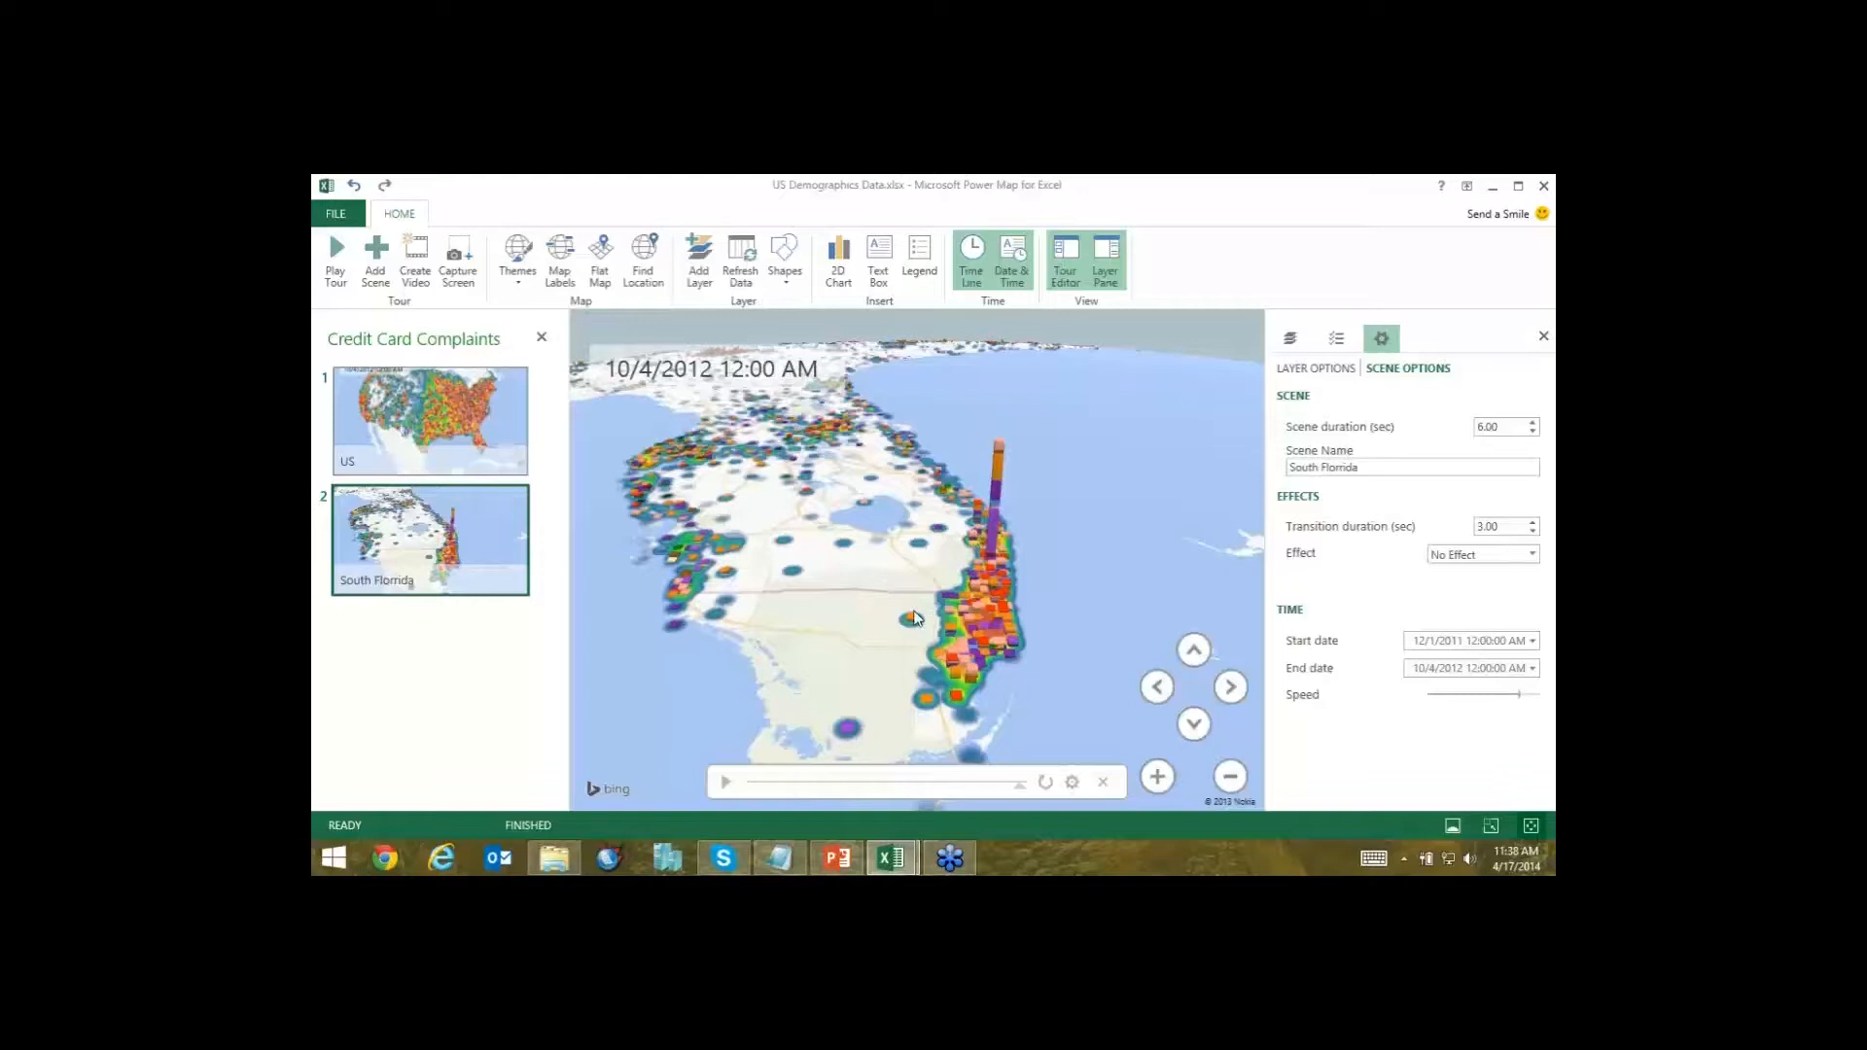
Add a third scene and center its map on Atlanta with Find Location, widened to include the surrounding region.
{"action": "mouse_move", "coordinate": [914, 617]}
{"action": "key", "text": "BackSpace"}
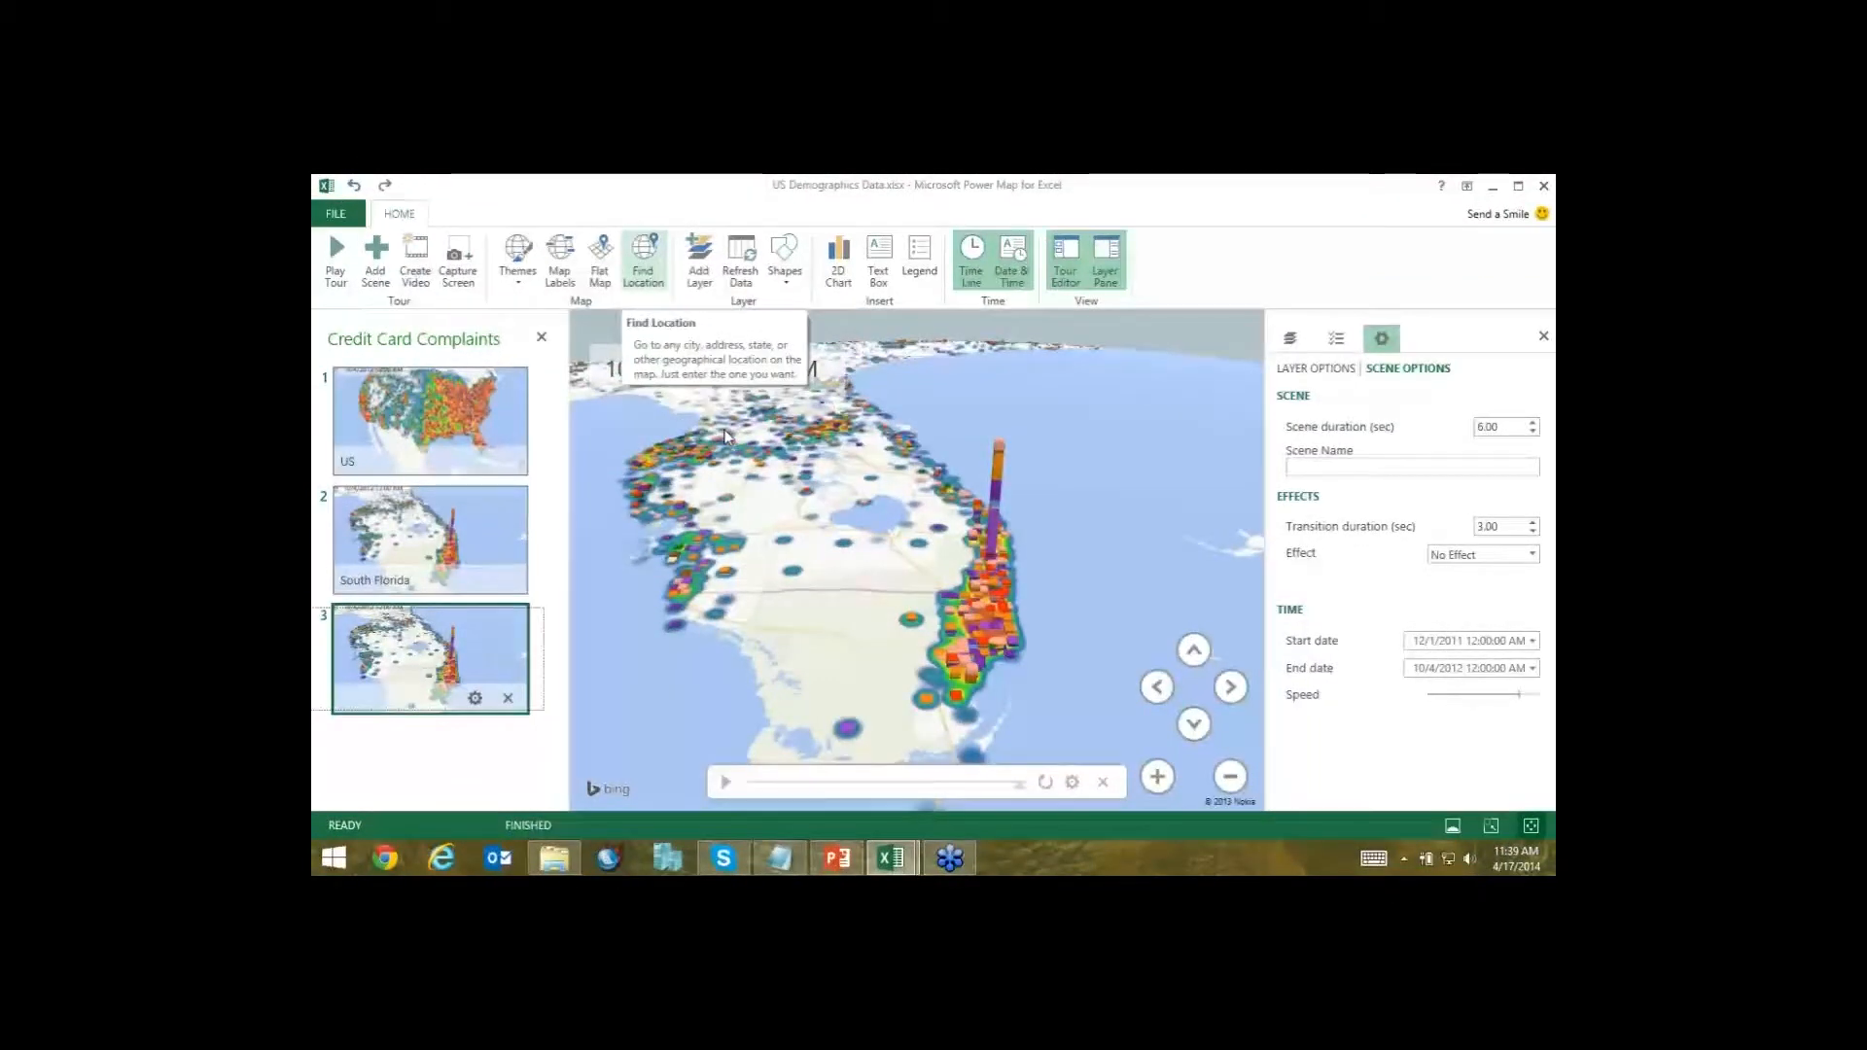
{"action": "type", "text": "A"}
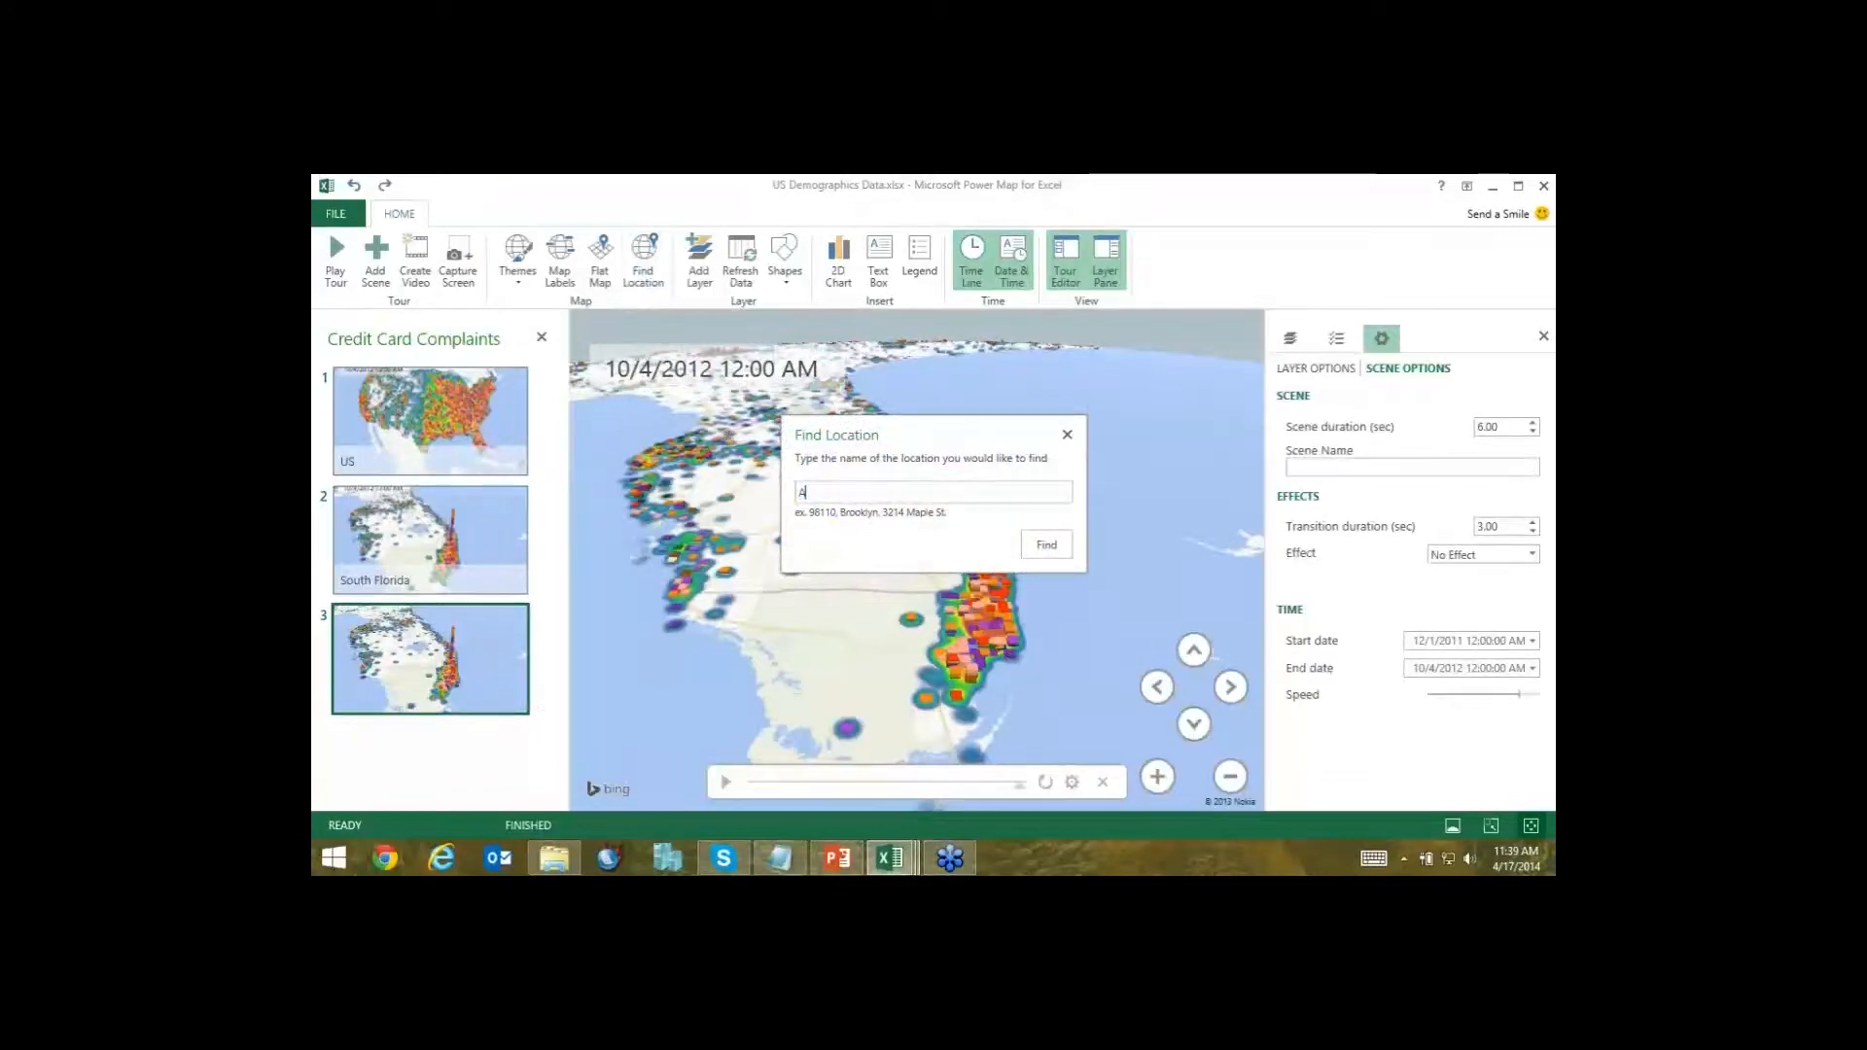
{"action": "type", "text": "tlanta"}
{"action": "key", "text": "Return"}
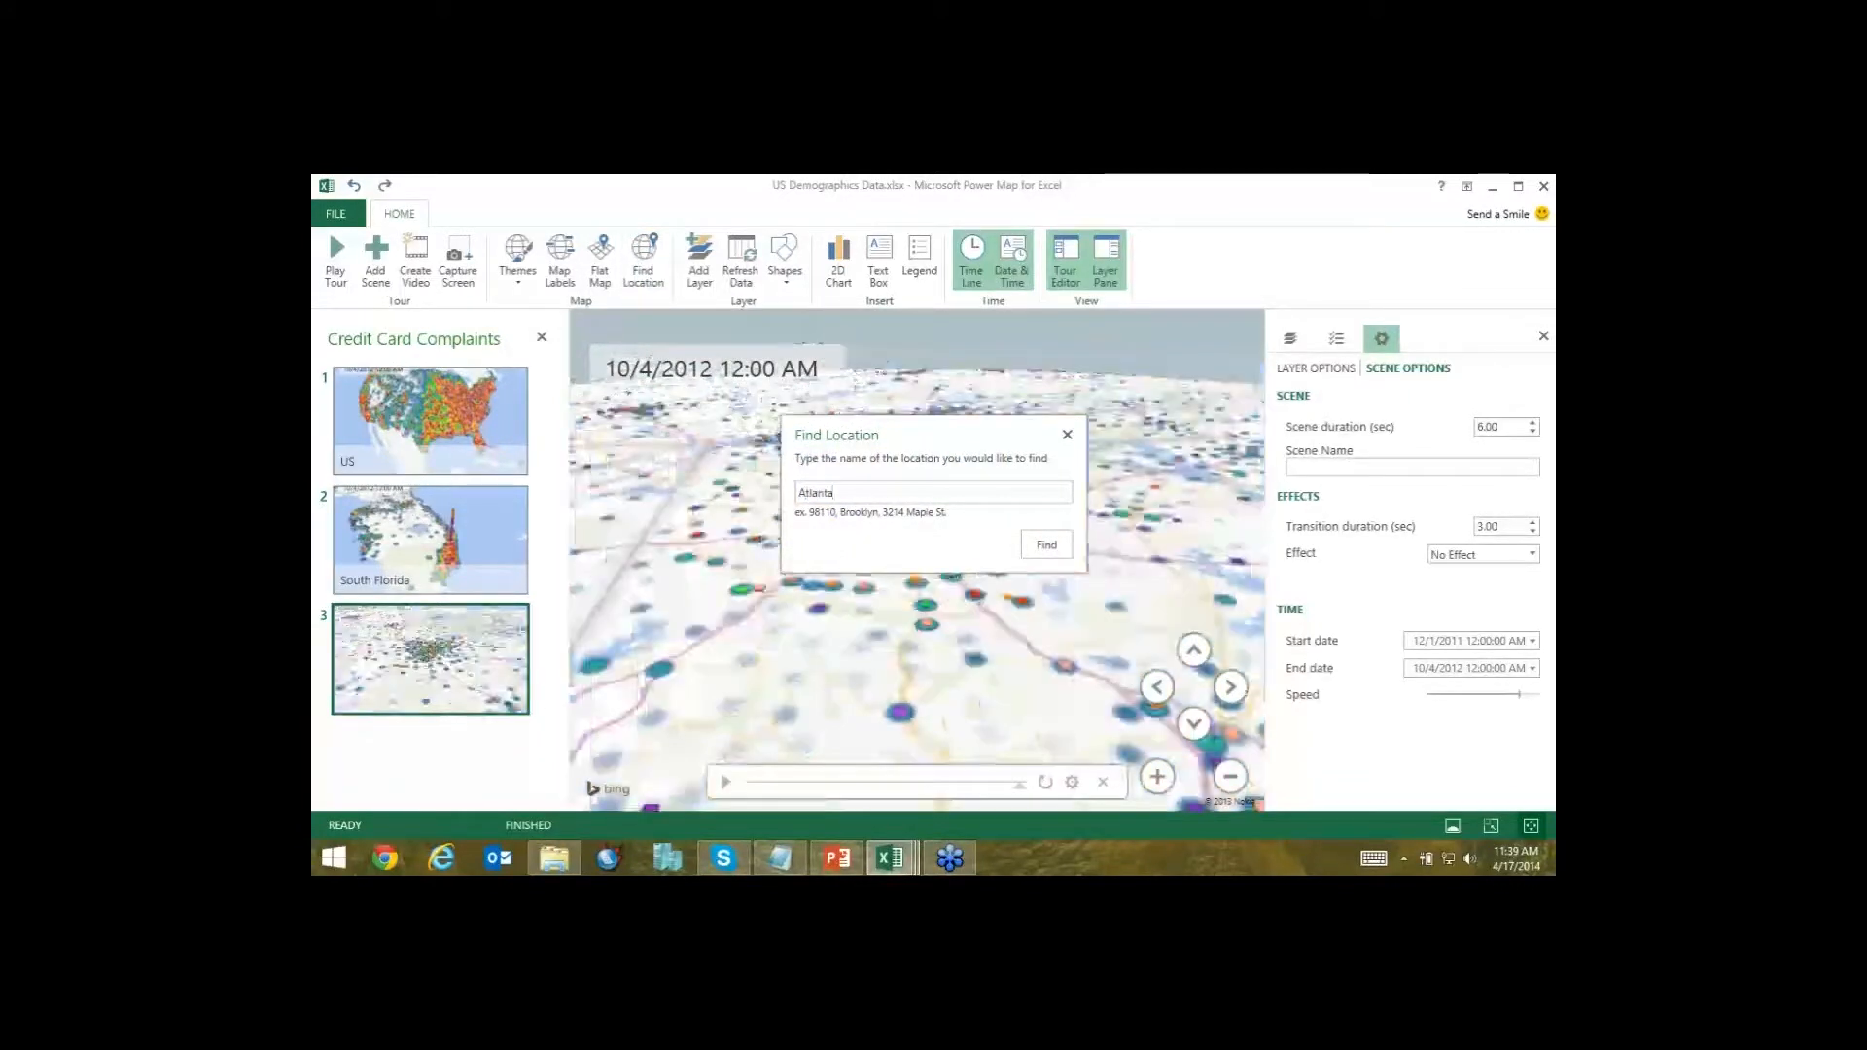
{"action": "left_click", "coordinate": [1068, 435]}
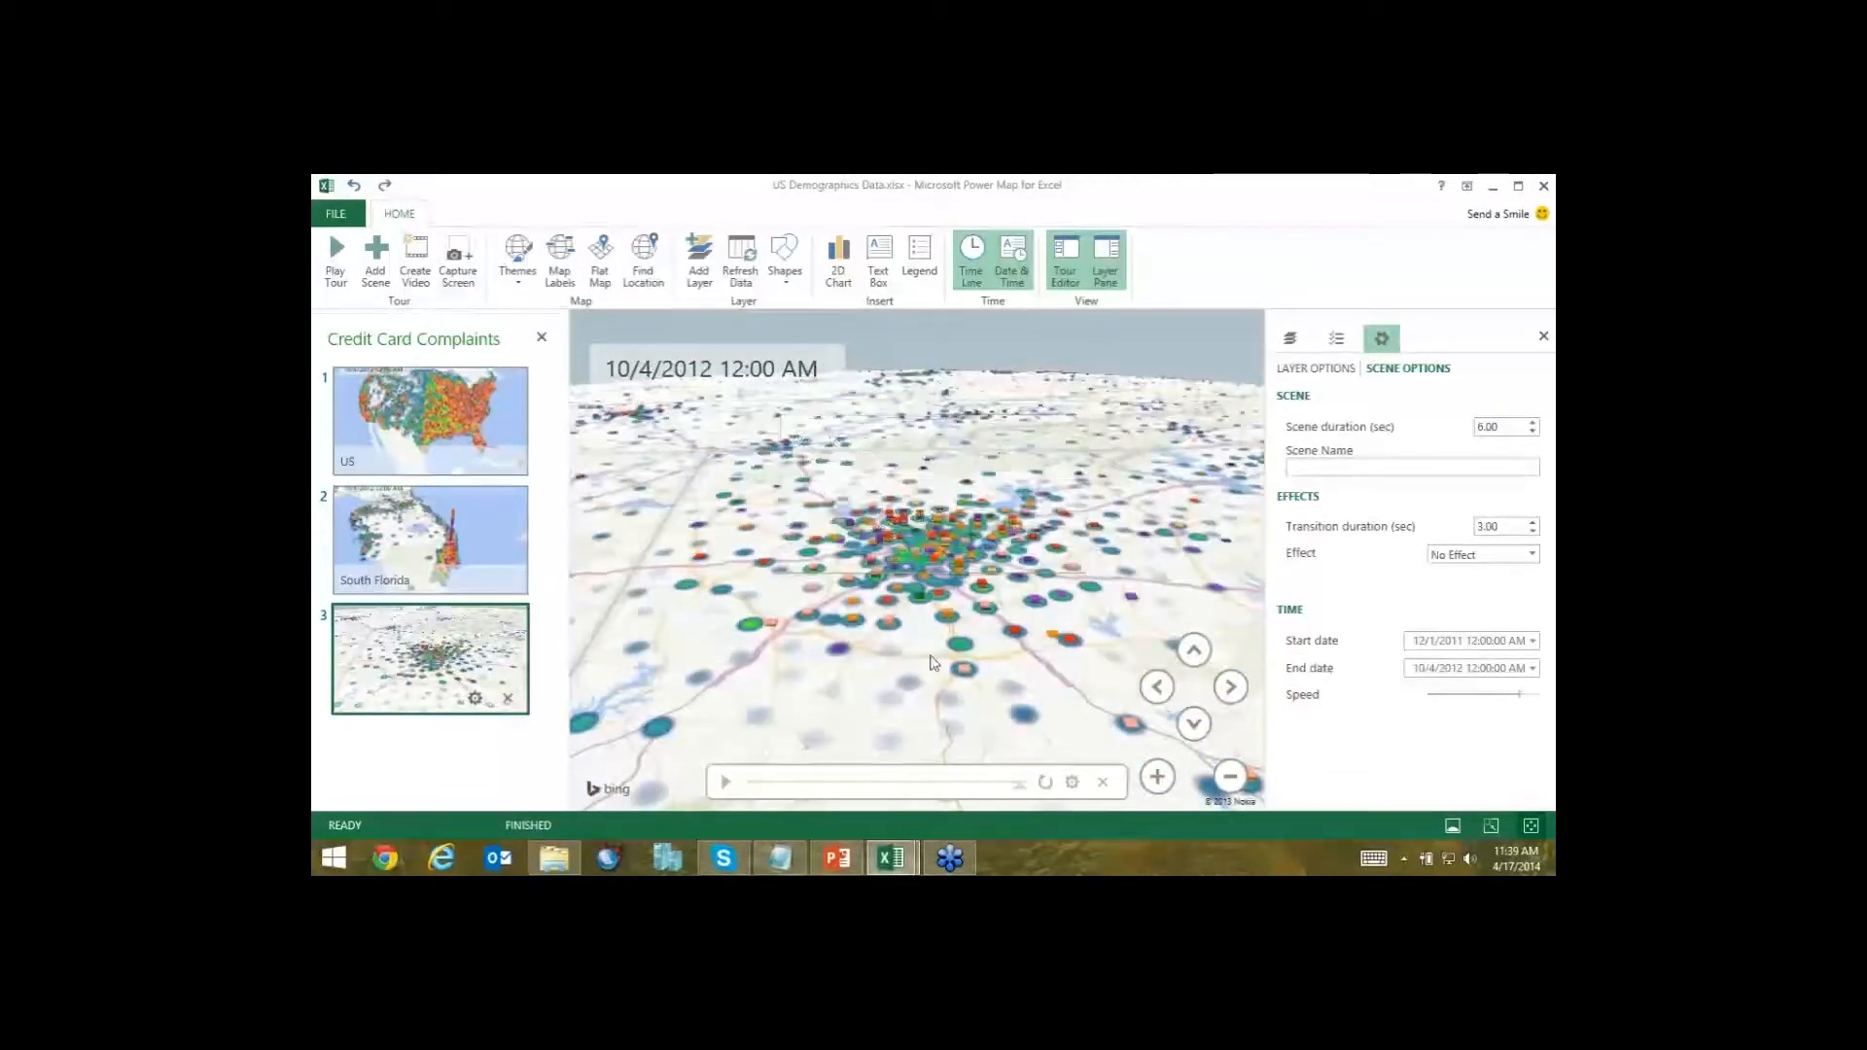
{"action": "scroll", "coordinate": [924, 567], "scroll_direction": "down", "scroll_amount": 2}
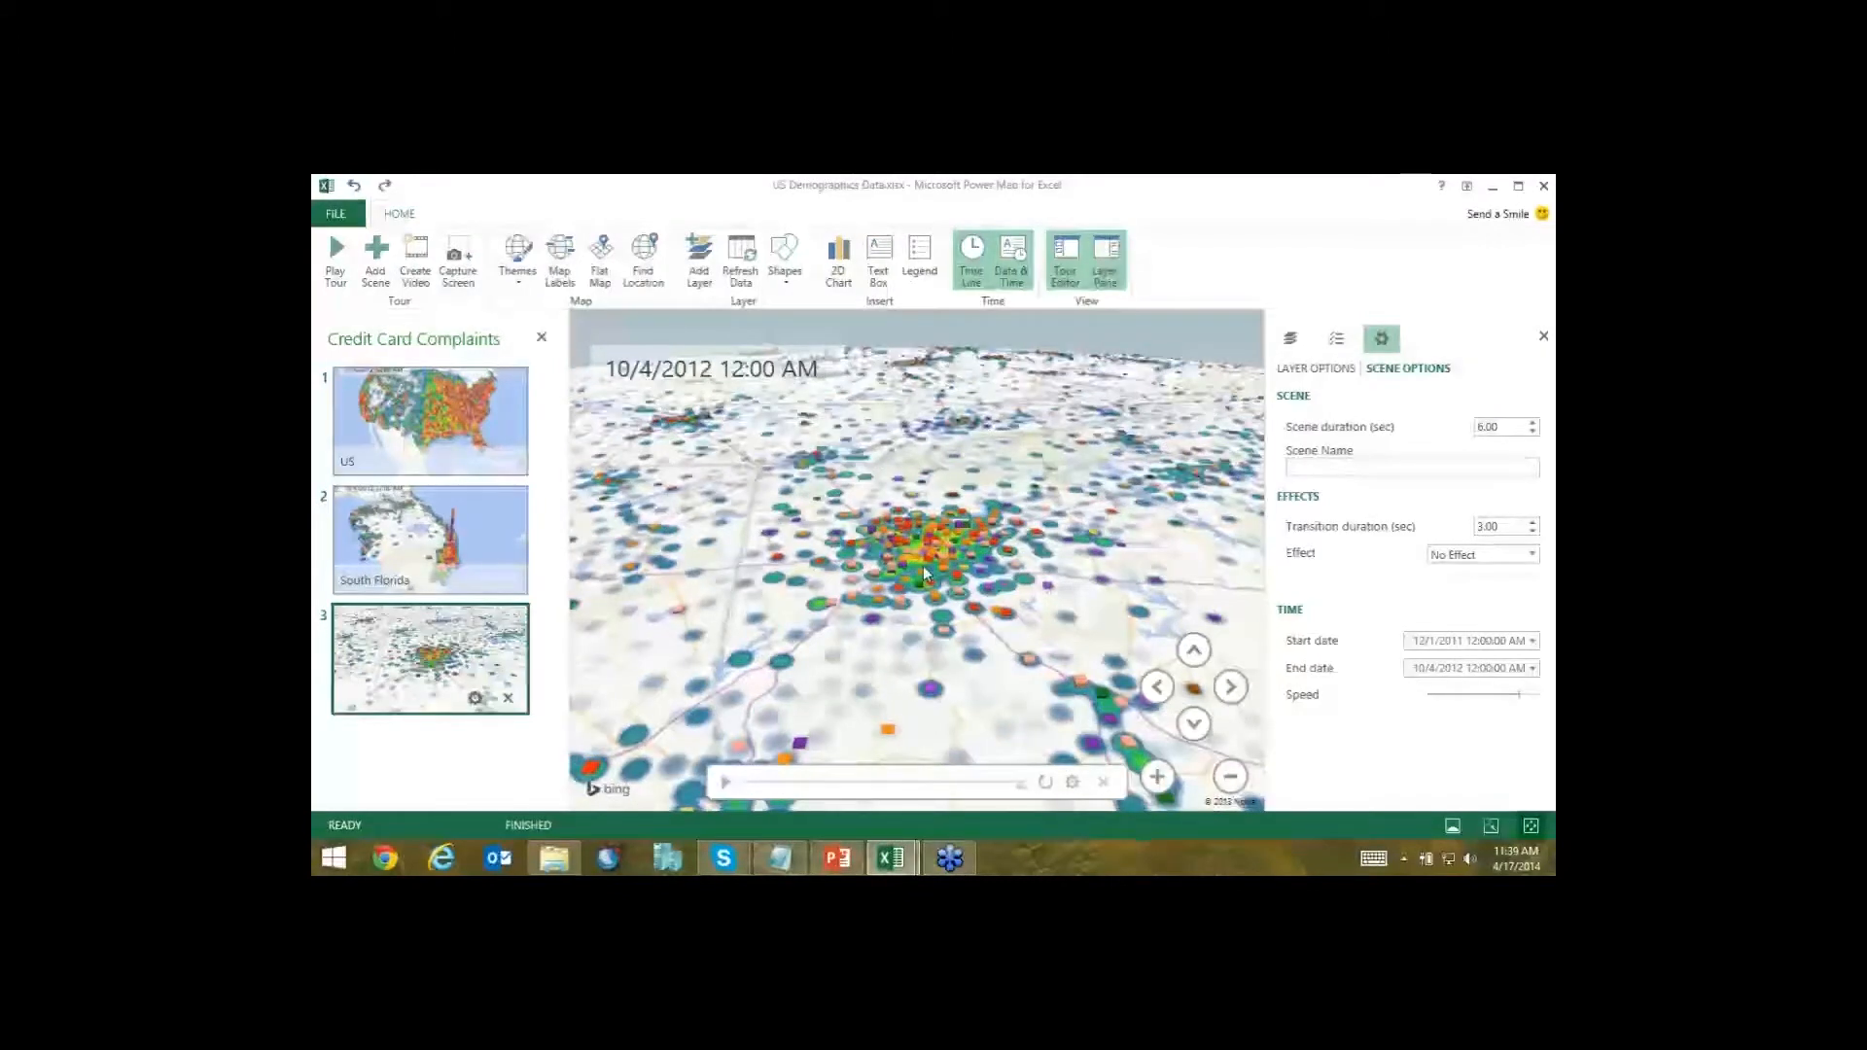
{"action": "scroll", "coordinate": [923, 564], "scroll_direction": "down", "scroll_amount": 2}
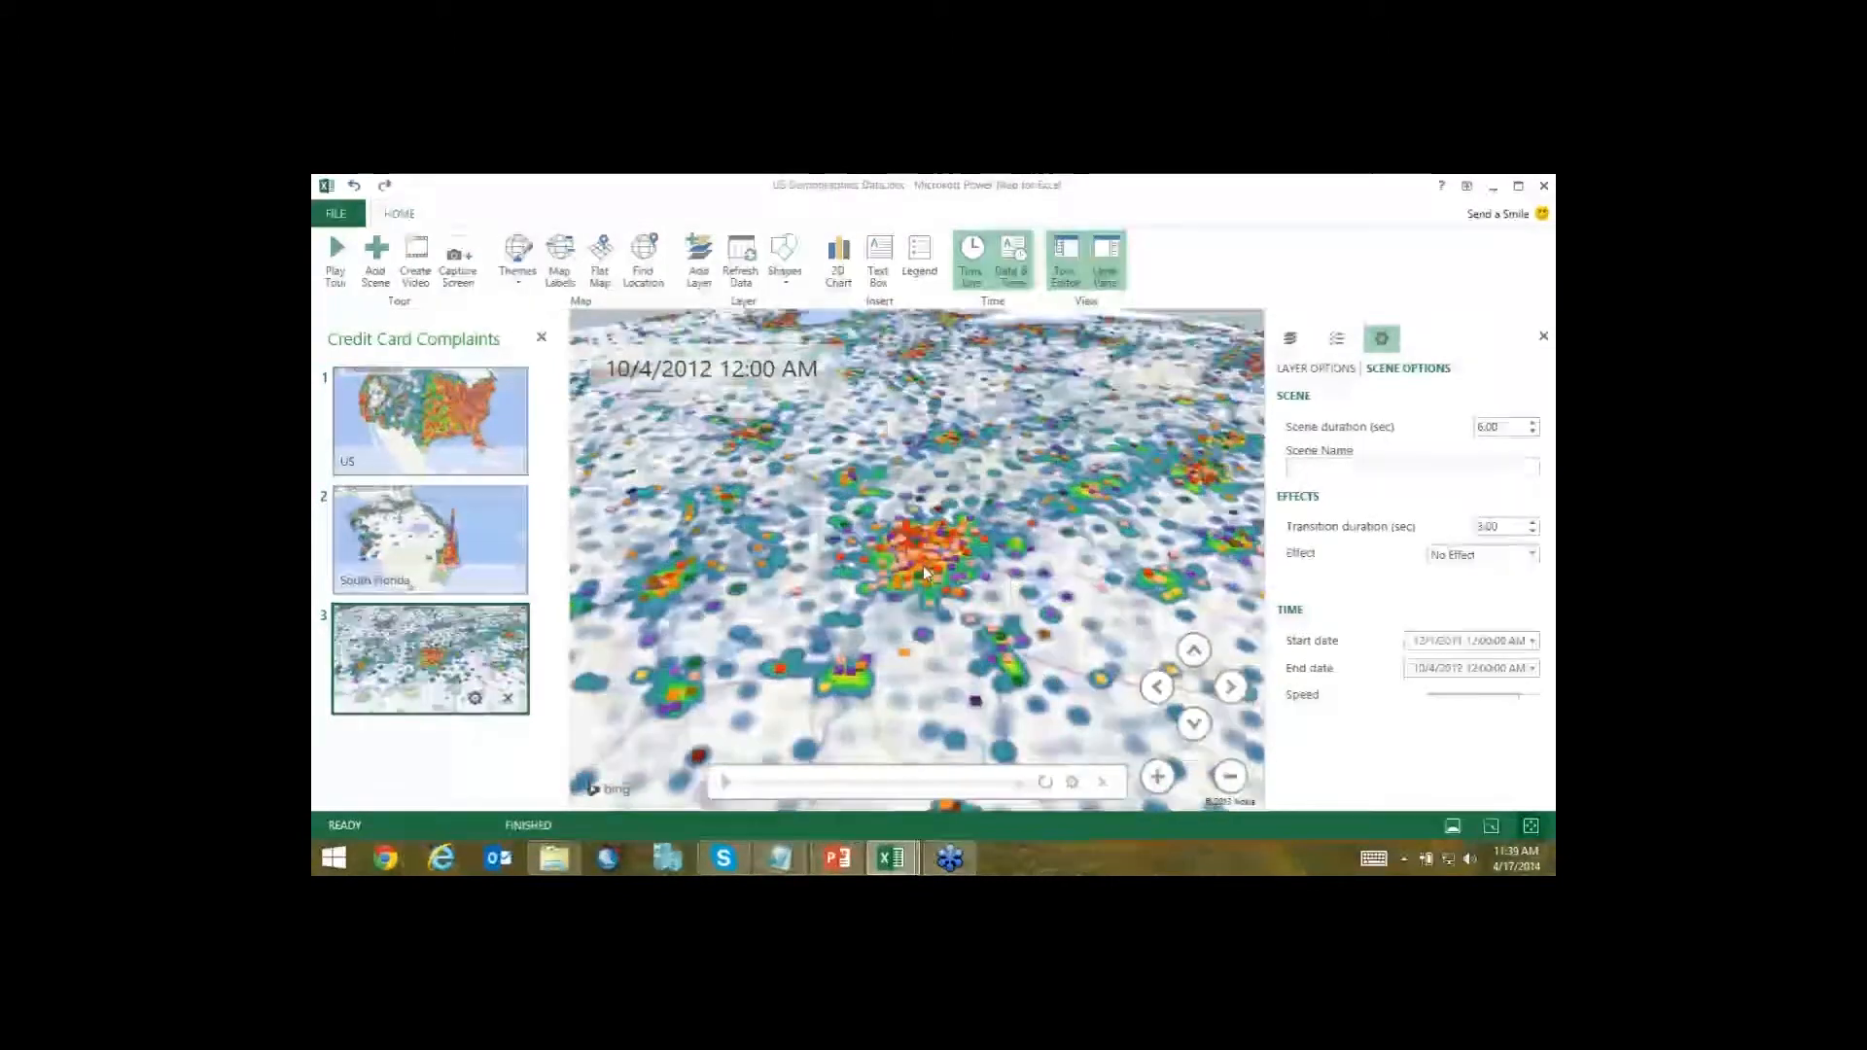
Name the third scene Atlanta.
{"action": "left_click", "coordinate": [1307, 468]}
{"action": "type", "text": "A"}
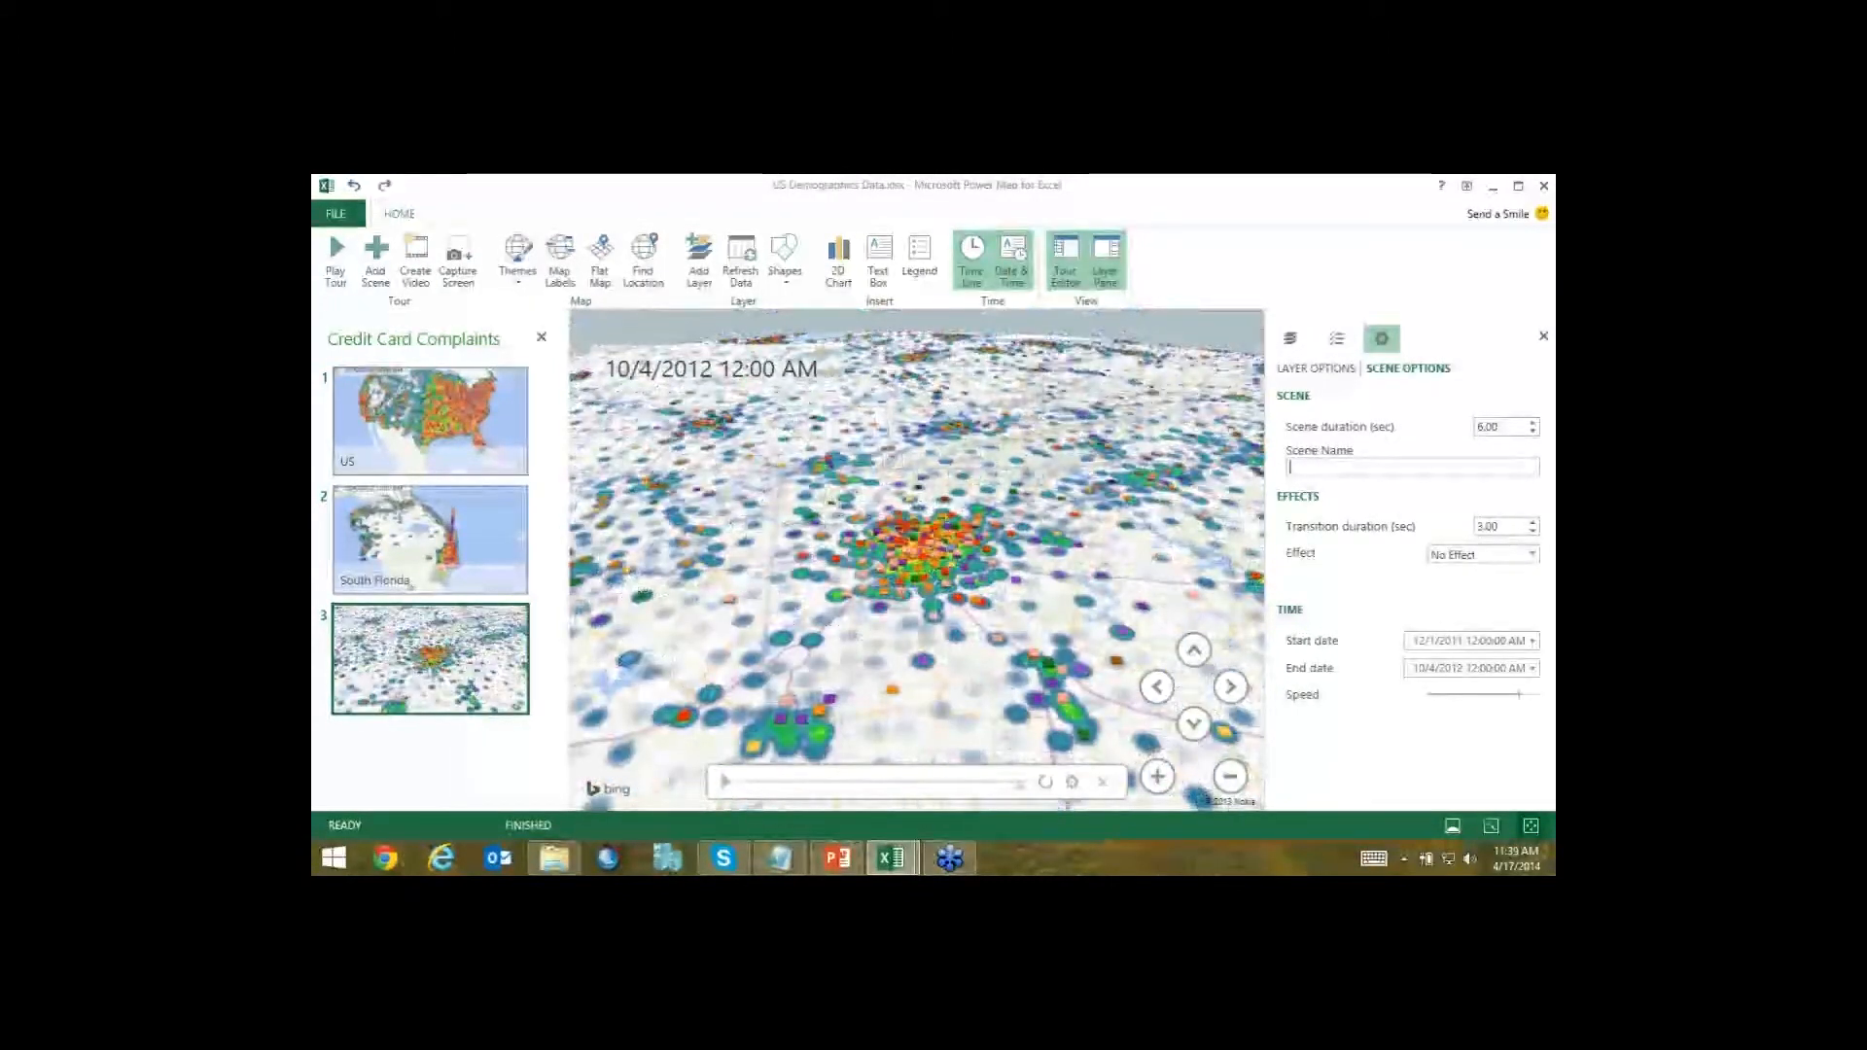
{"action": "type", "text": "tlanta"}
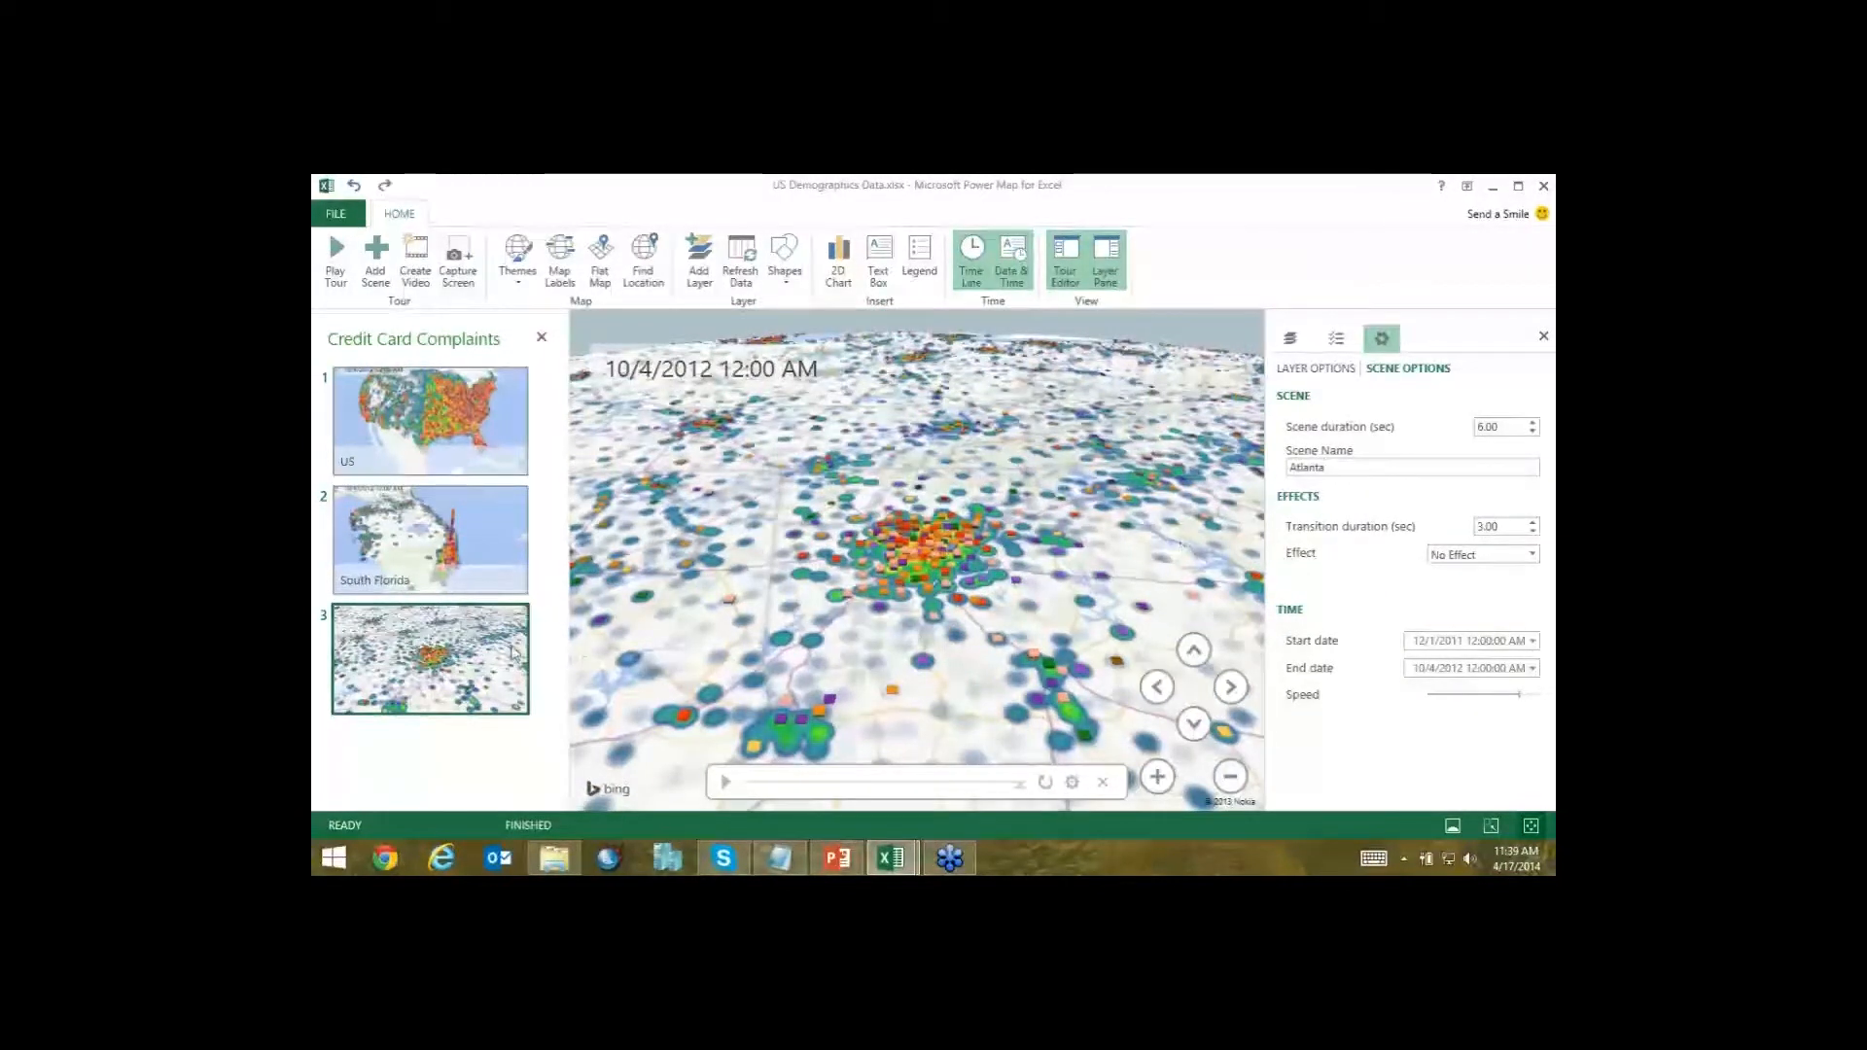
Add a fourth scene, center its map on Los Angeles with Find Location, and enter Los Angeles as its scene name.
{"action": "left_click", "coordinate": [477, 653]}
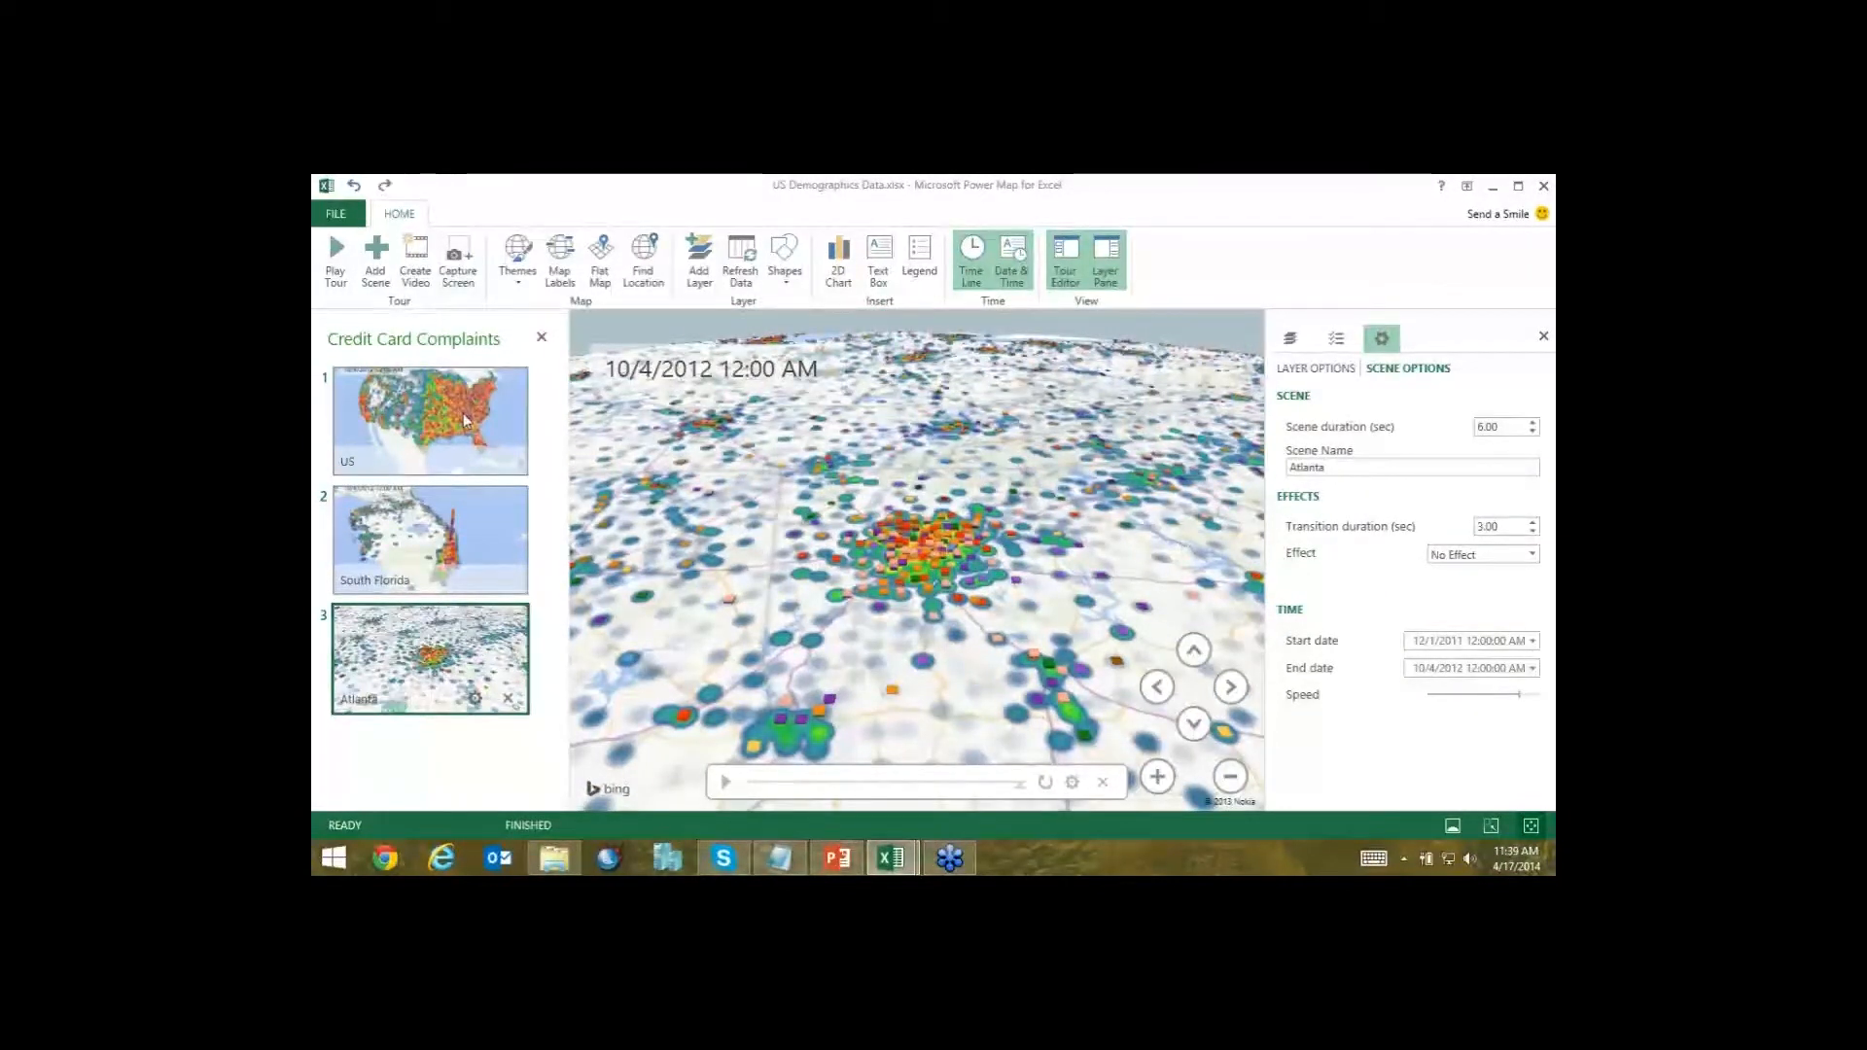
{"action": "left_click", "coordinate": [373, 256]}
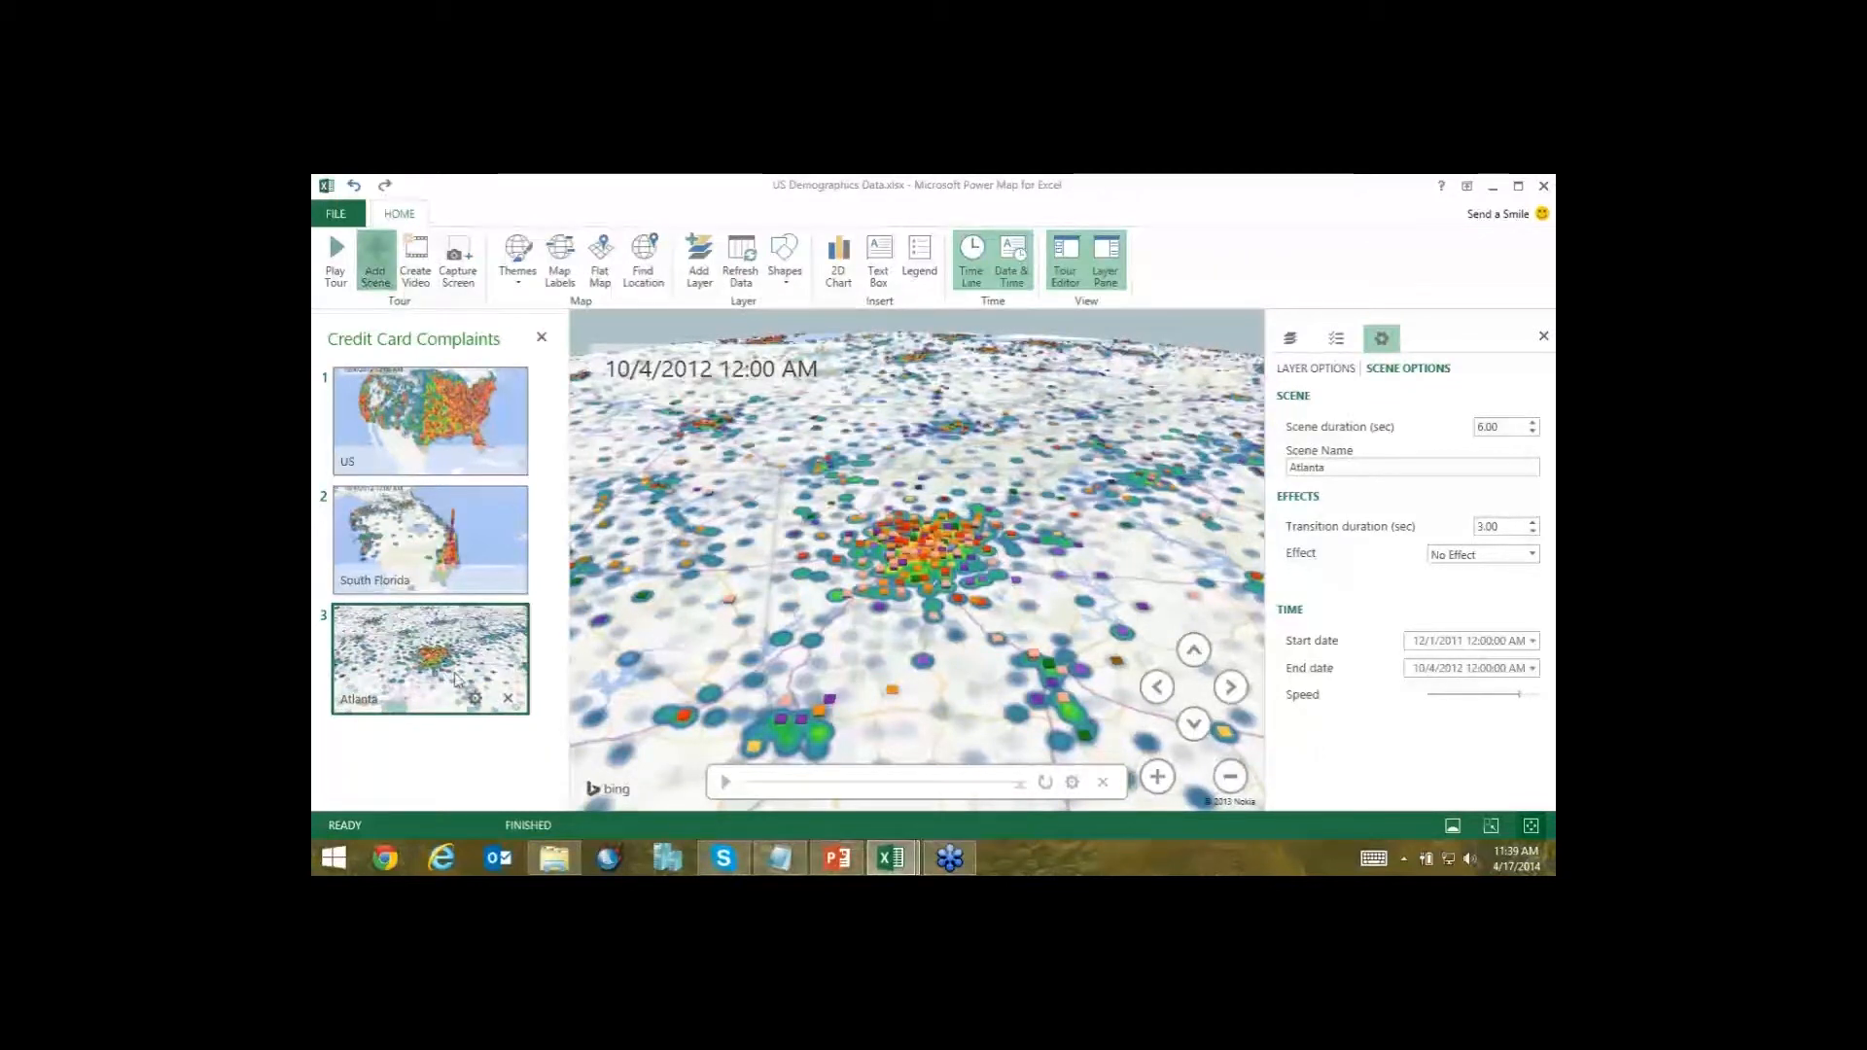
{"action": "left_click", "coordinate": [644, 275]}
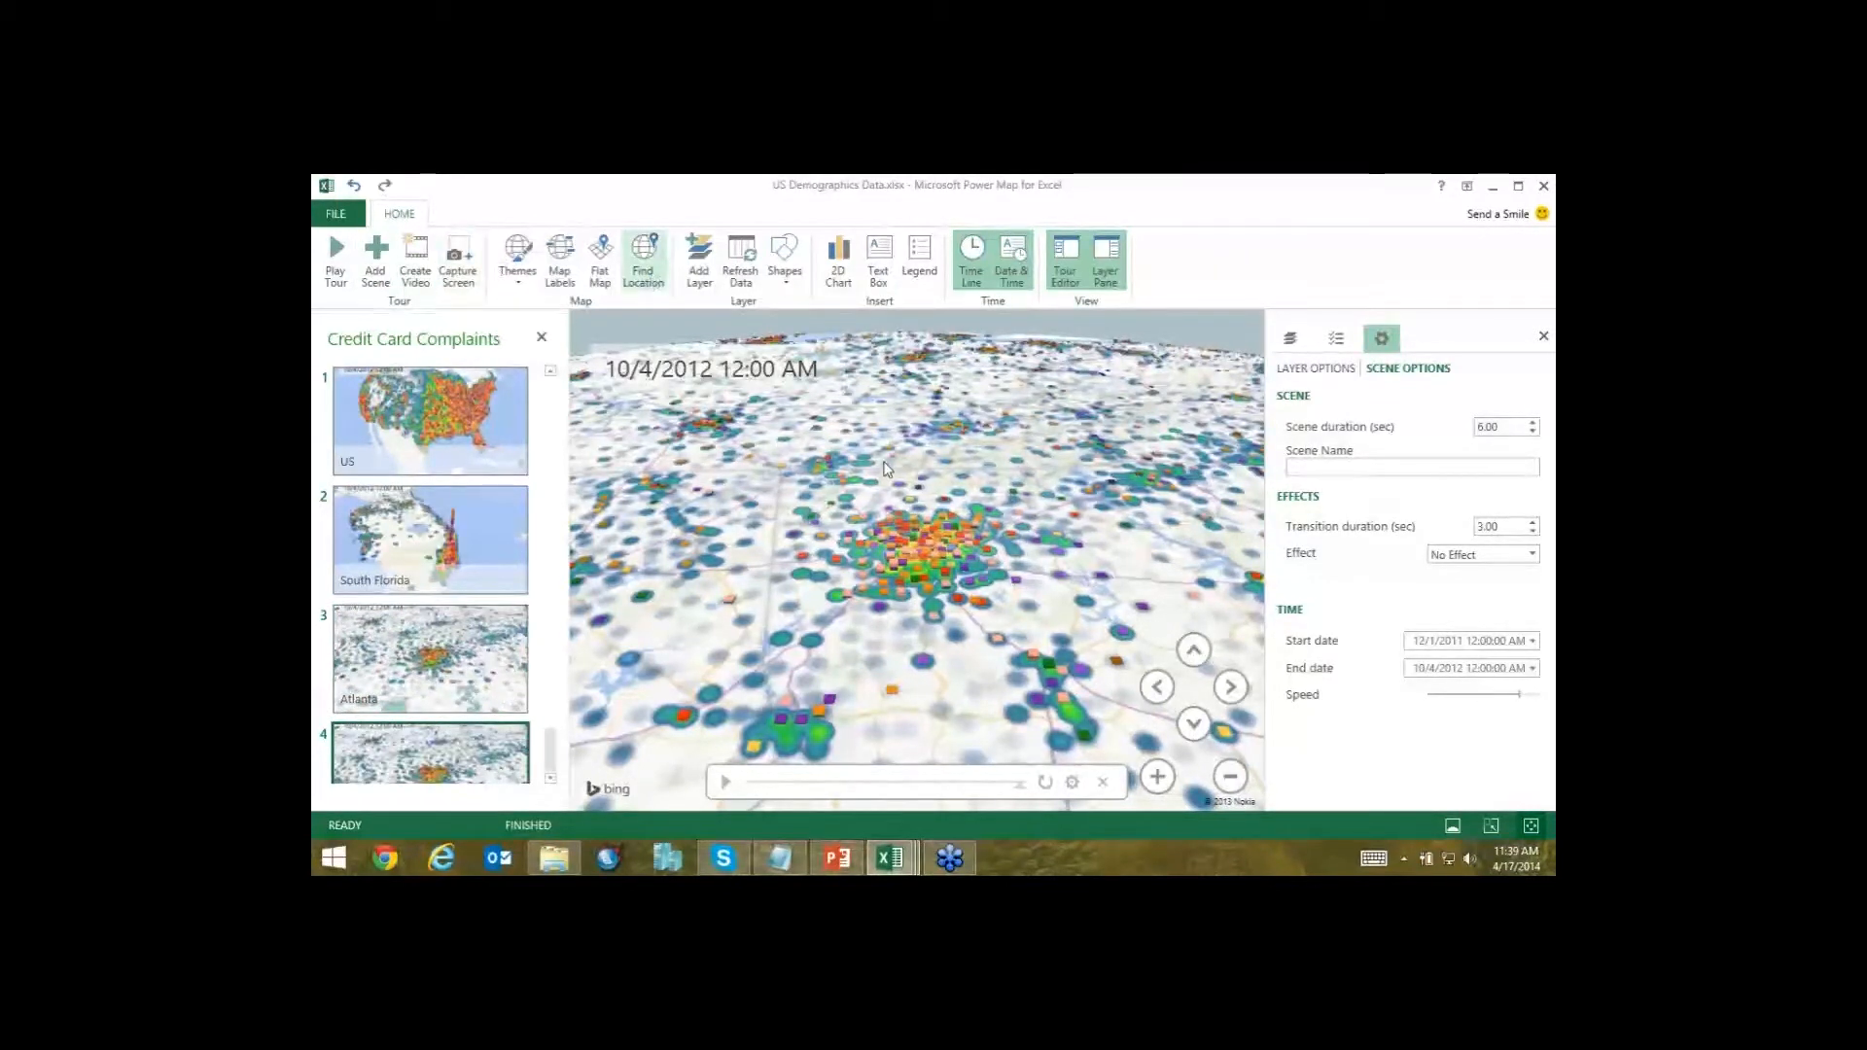
{"action": "type", "text": "L"}
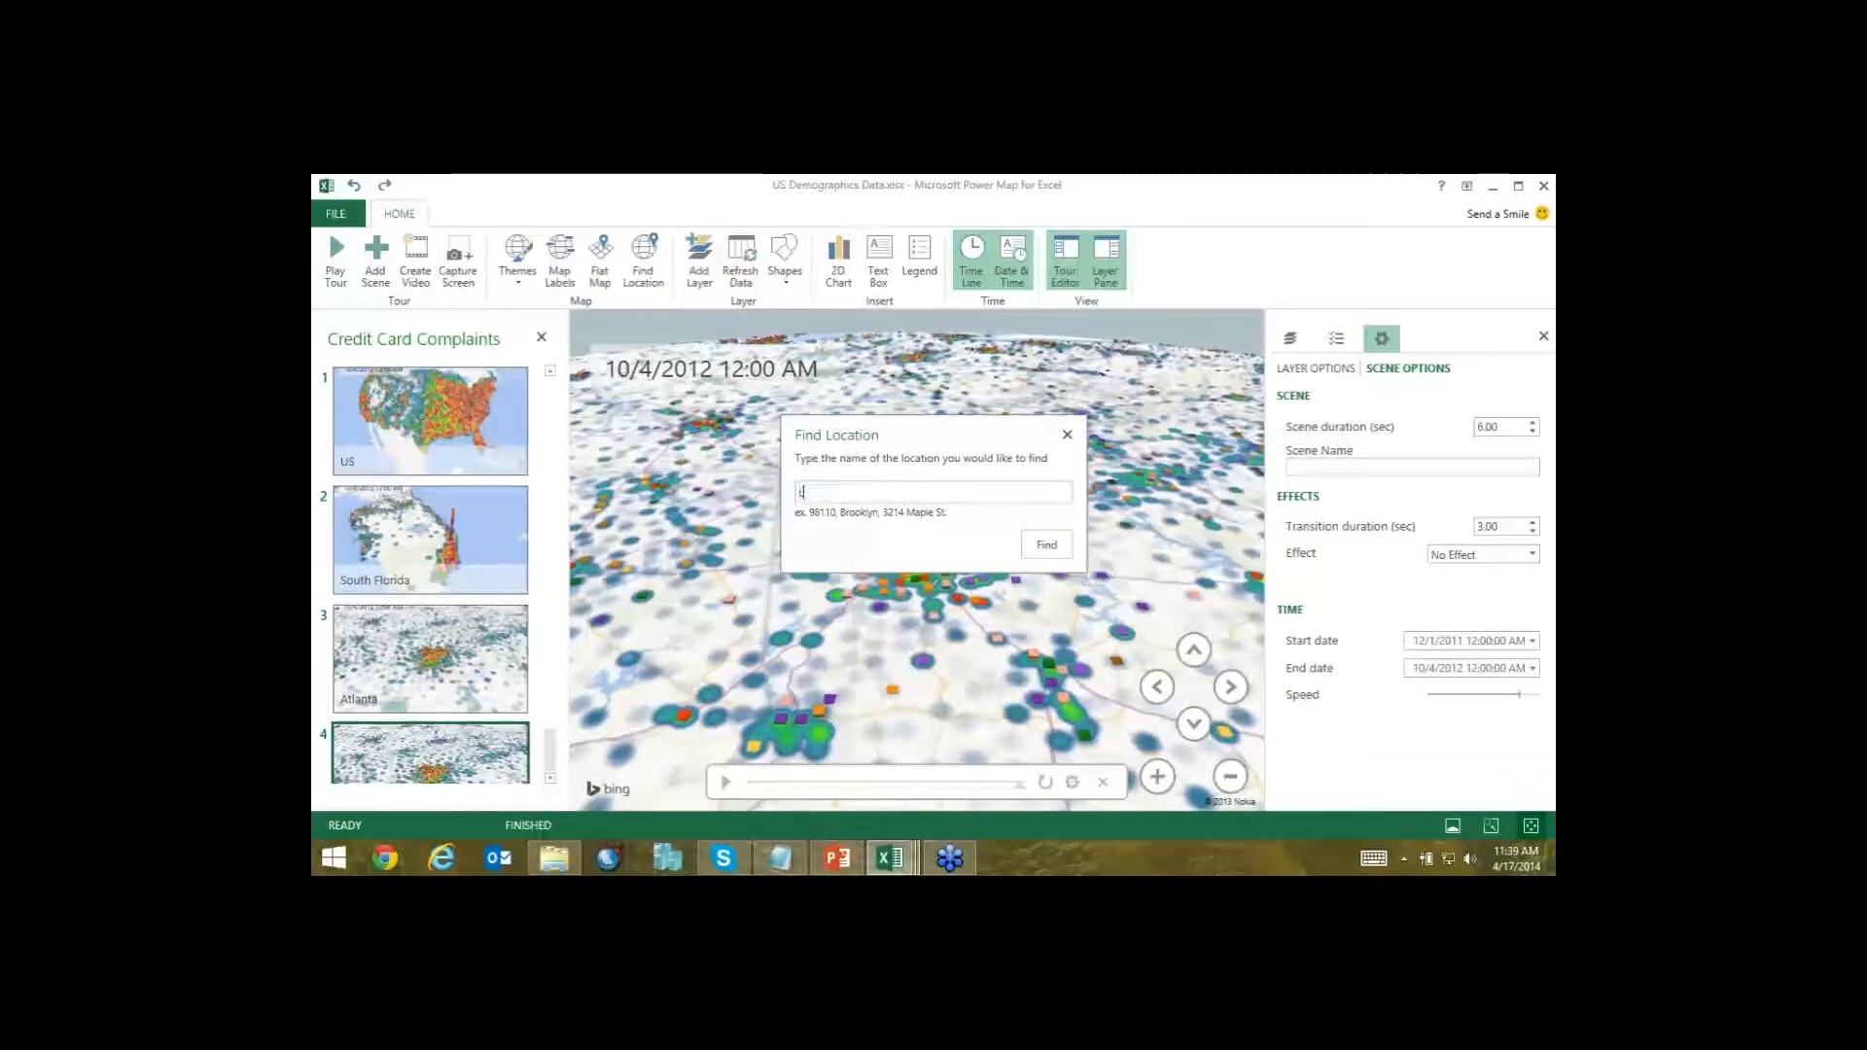
{"action": "type", "text": "os Angeles"}
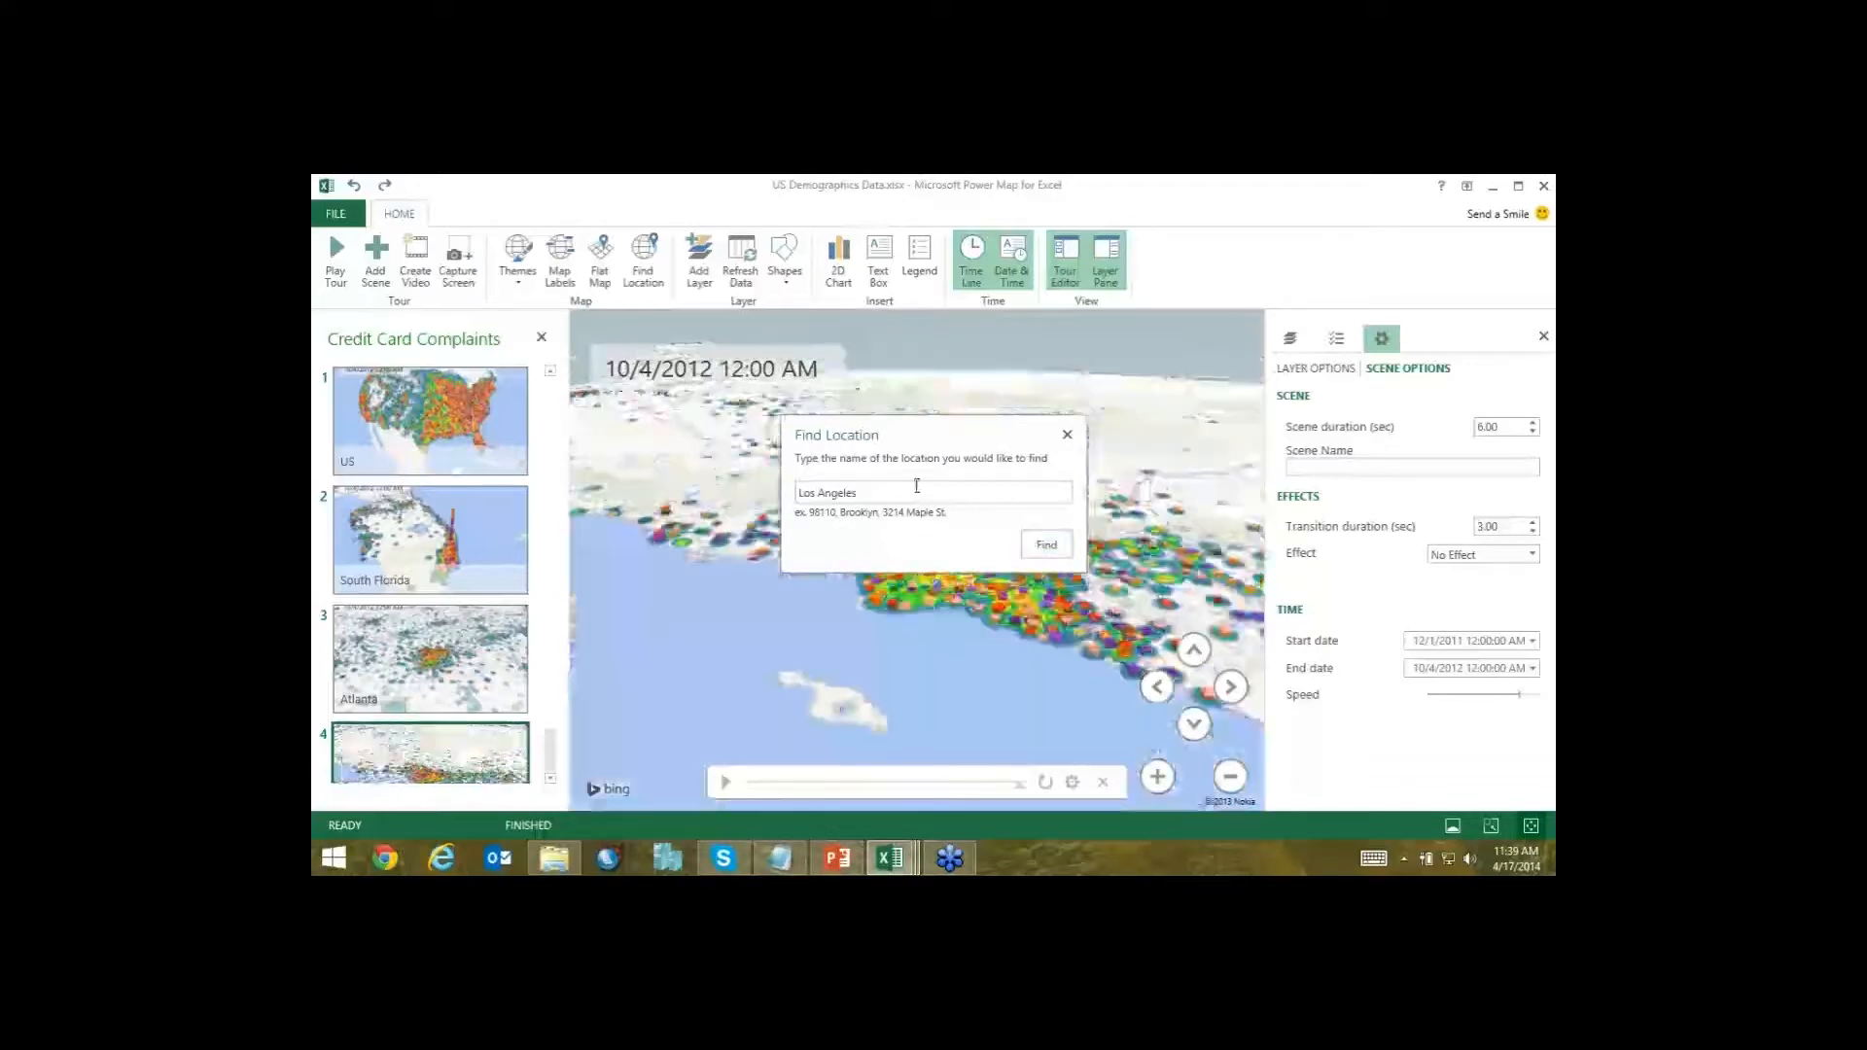
{"action": "left_click", "coordinate": [1066, 435]}
{"action": "left_click", "coordinate": [1312, 470]}
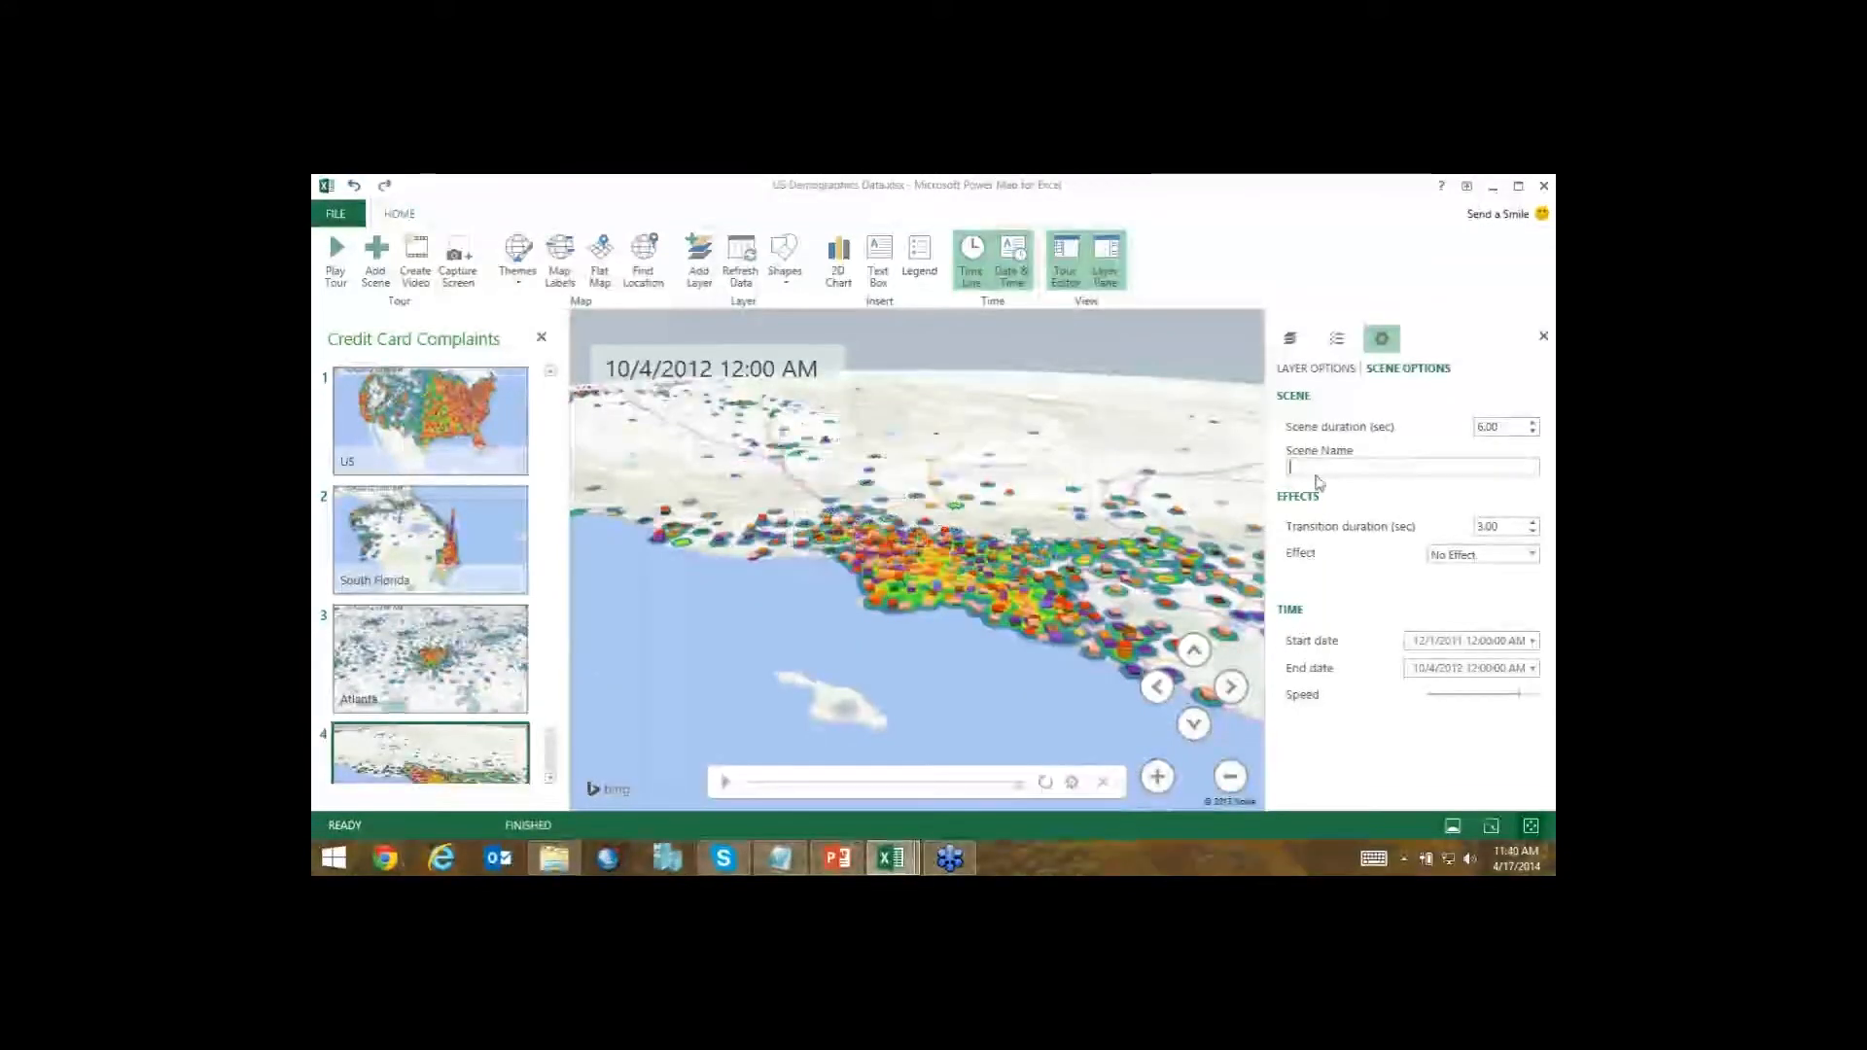
{"action": "type", "text": "Los Angeles"}
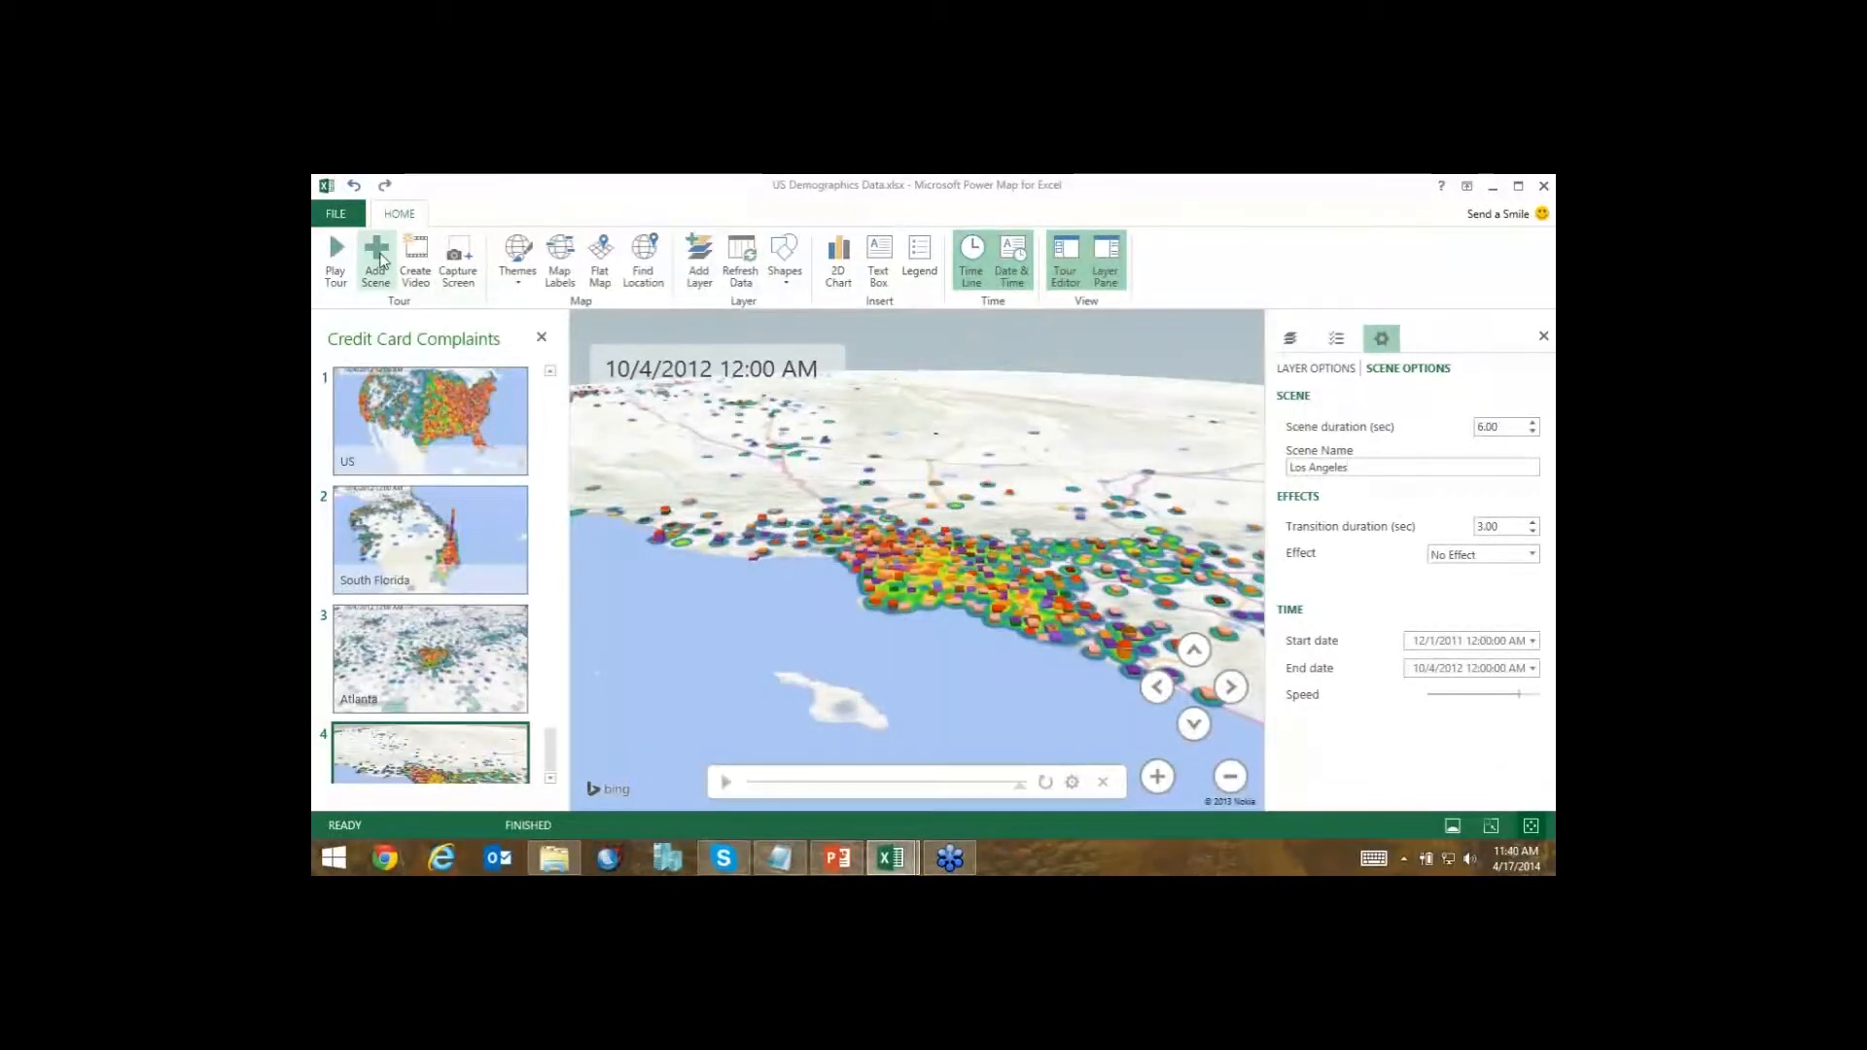
Add a fifth scene to the tour and name it Detroit.
{"action": "left_click", "coordinate": [378, 260]}
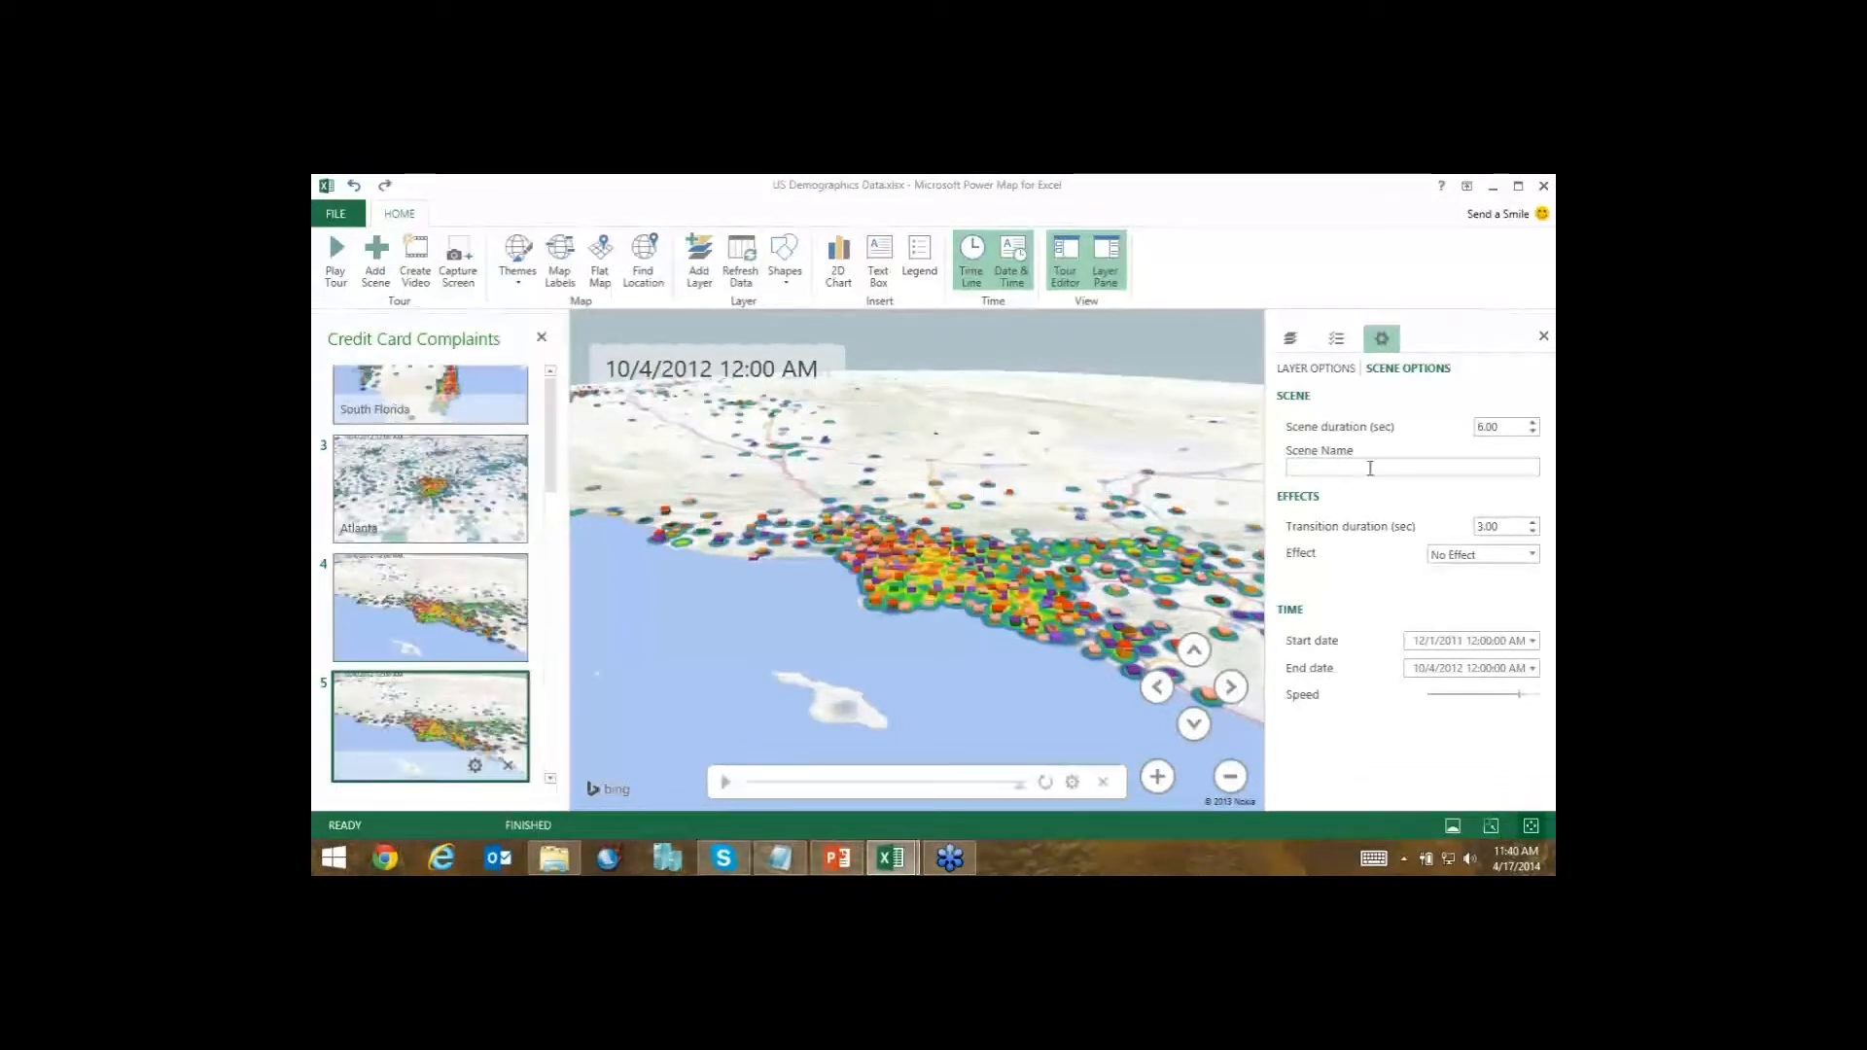
{"action": "left_click", "coordinate": [1420, 470]}
{"action": "type", "text": "De"}
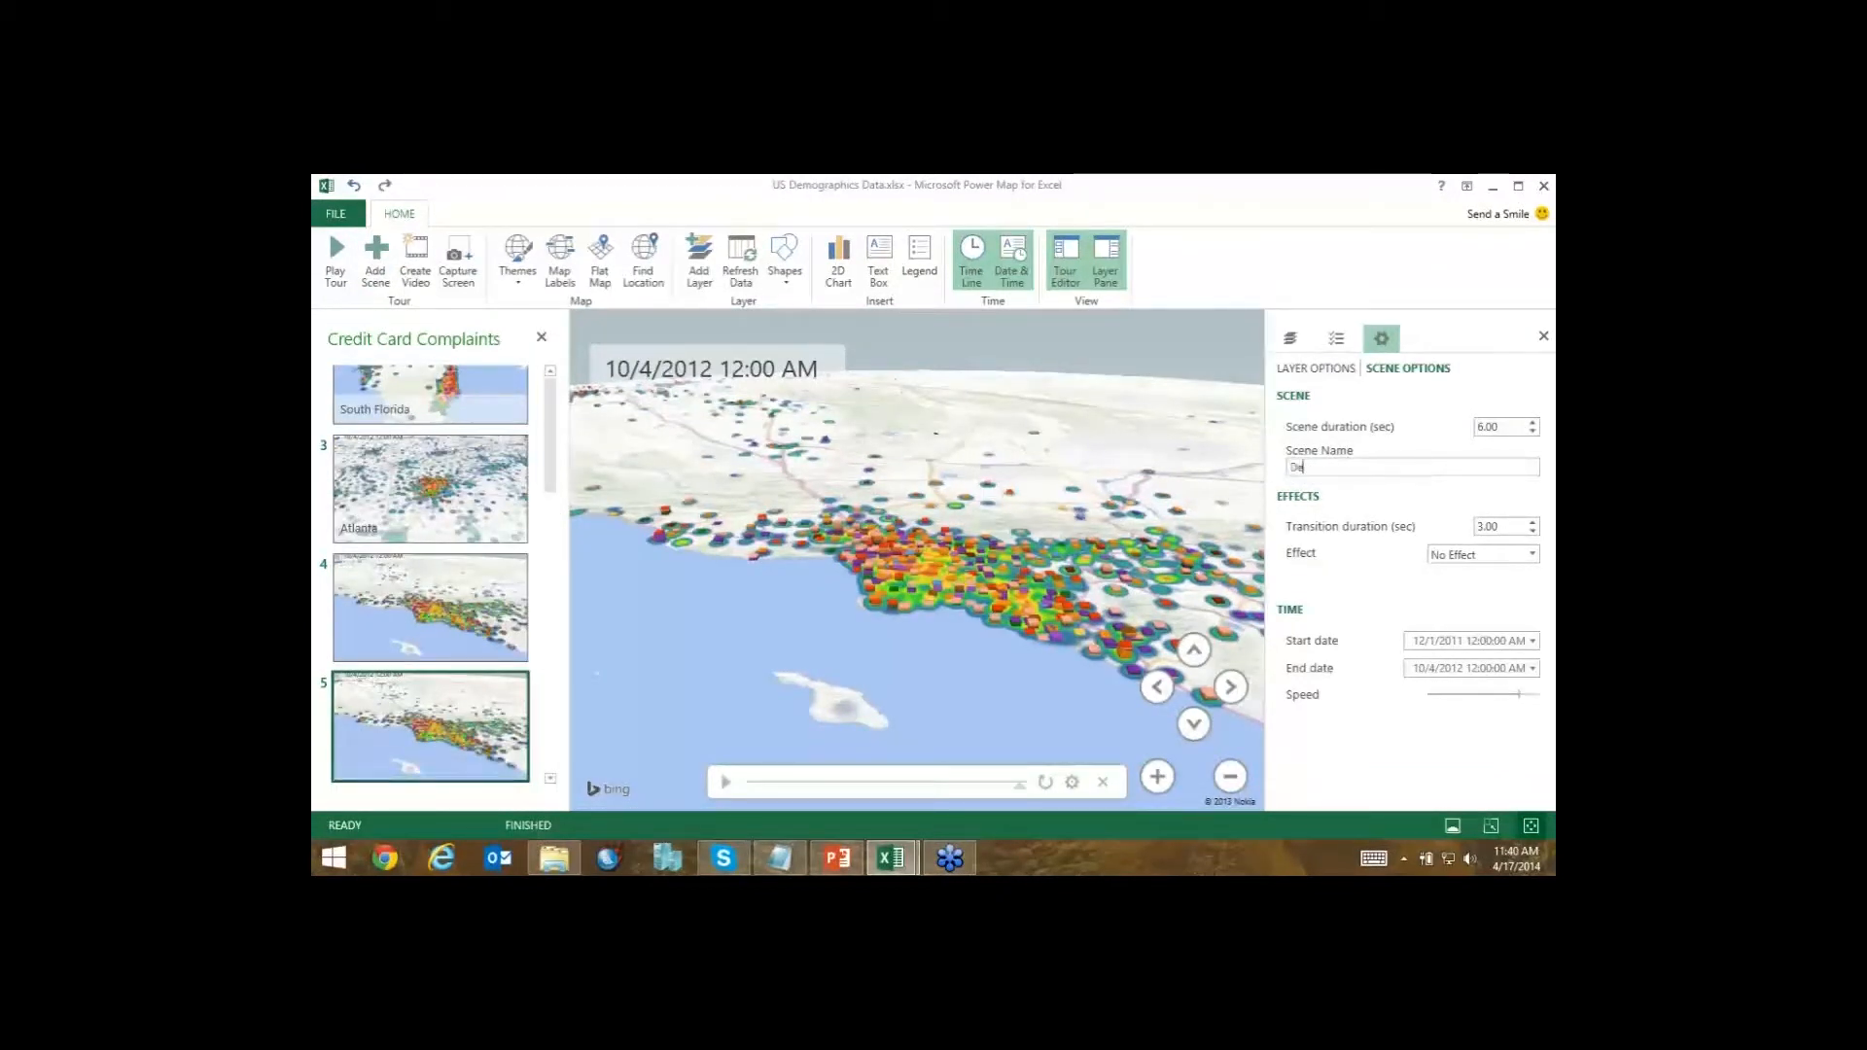
{"action": "type", "text": "troit"}
Center the Detroit scene's map on Detroit with Find Location and widen it to include the surrounding region.
{"action": "left_click_drag", "start_coordinate": [1404, 467], "coordinate": [950, 443]}
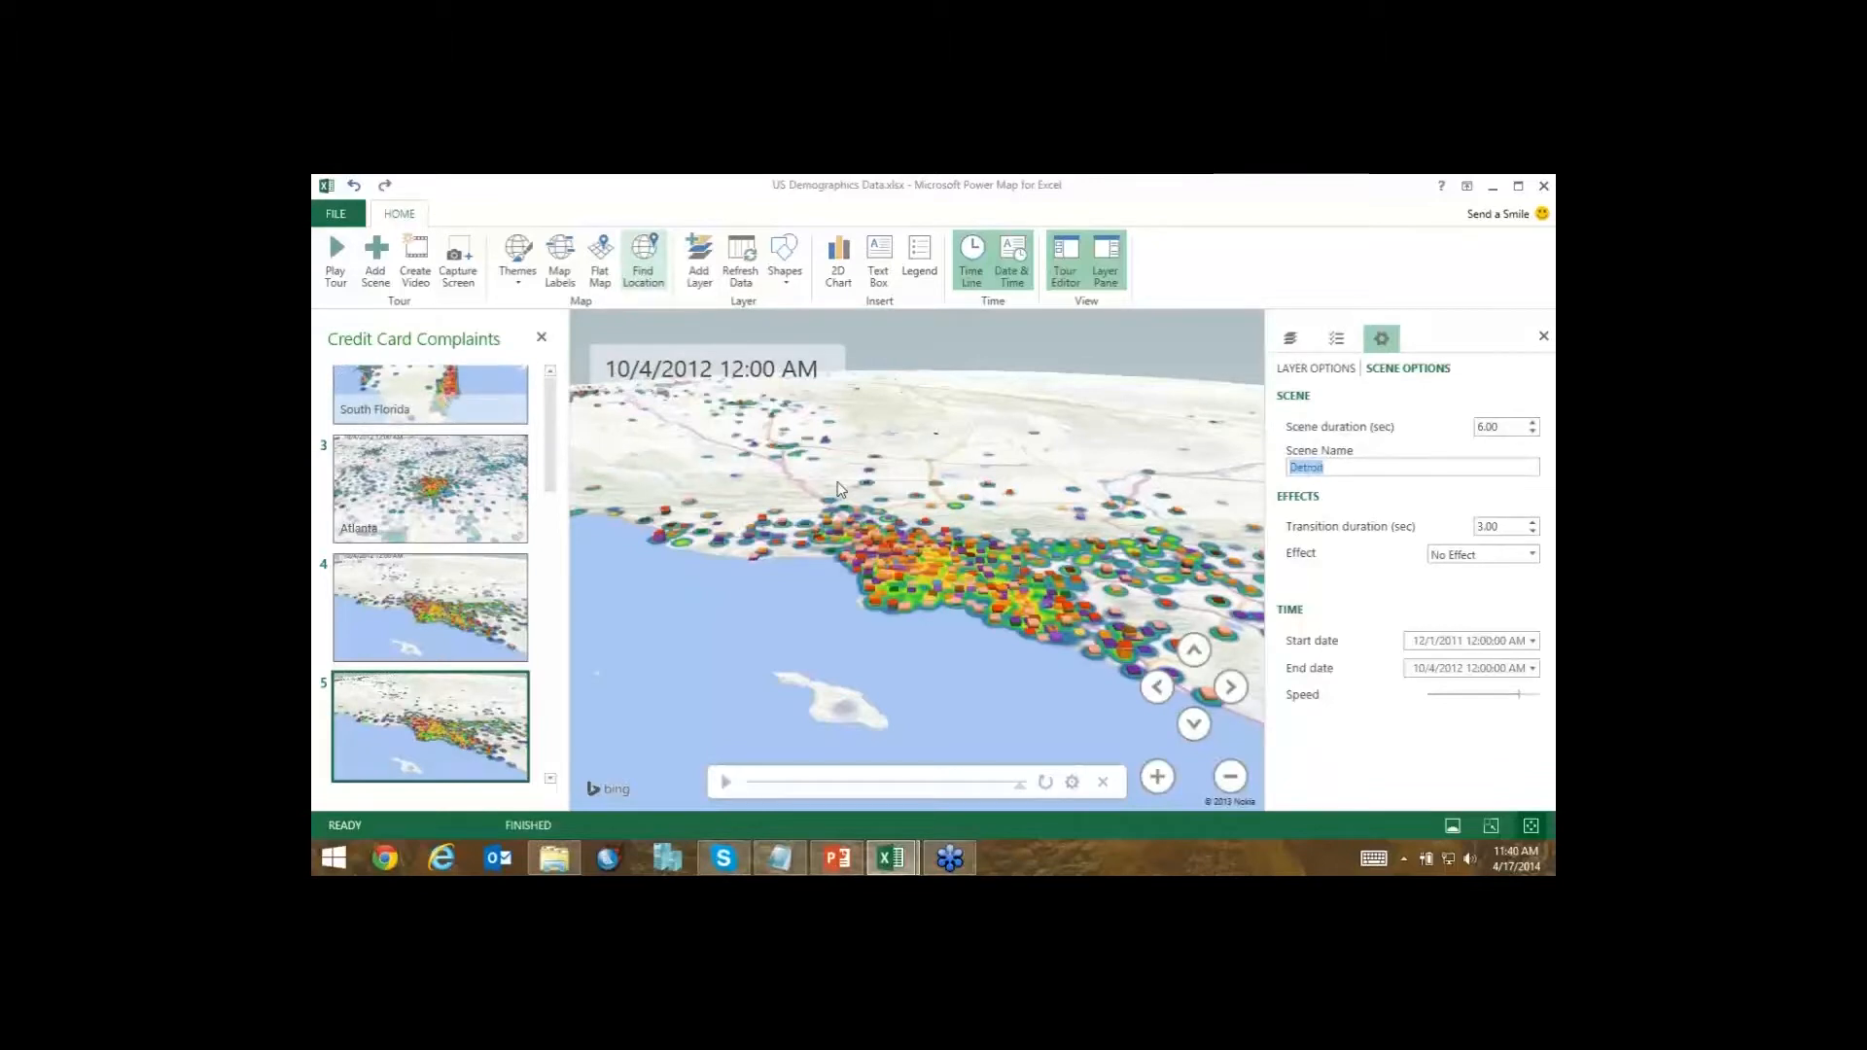
{"action": "type", "text": "Detroit"}
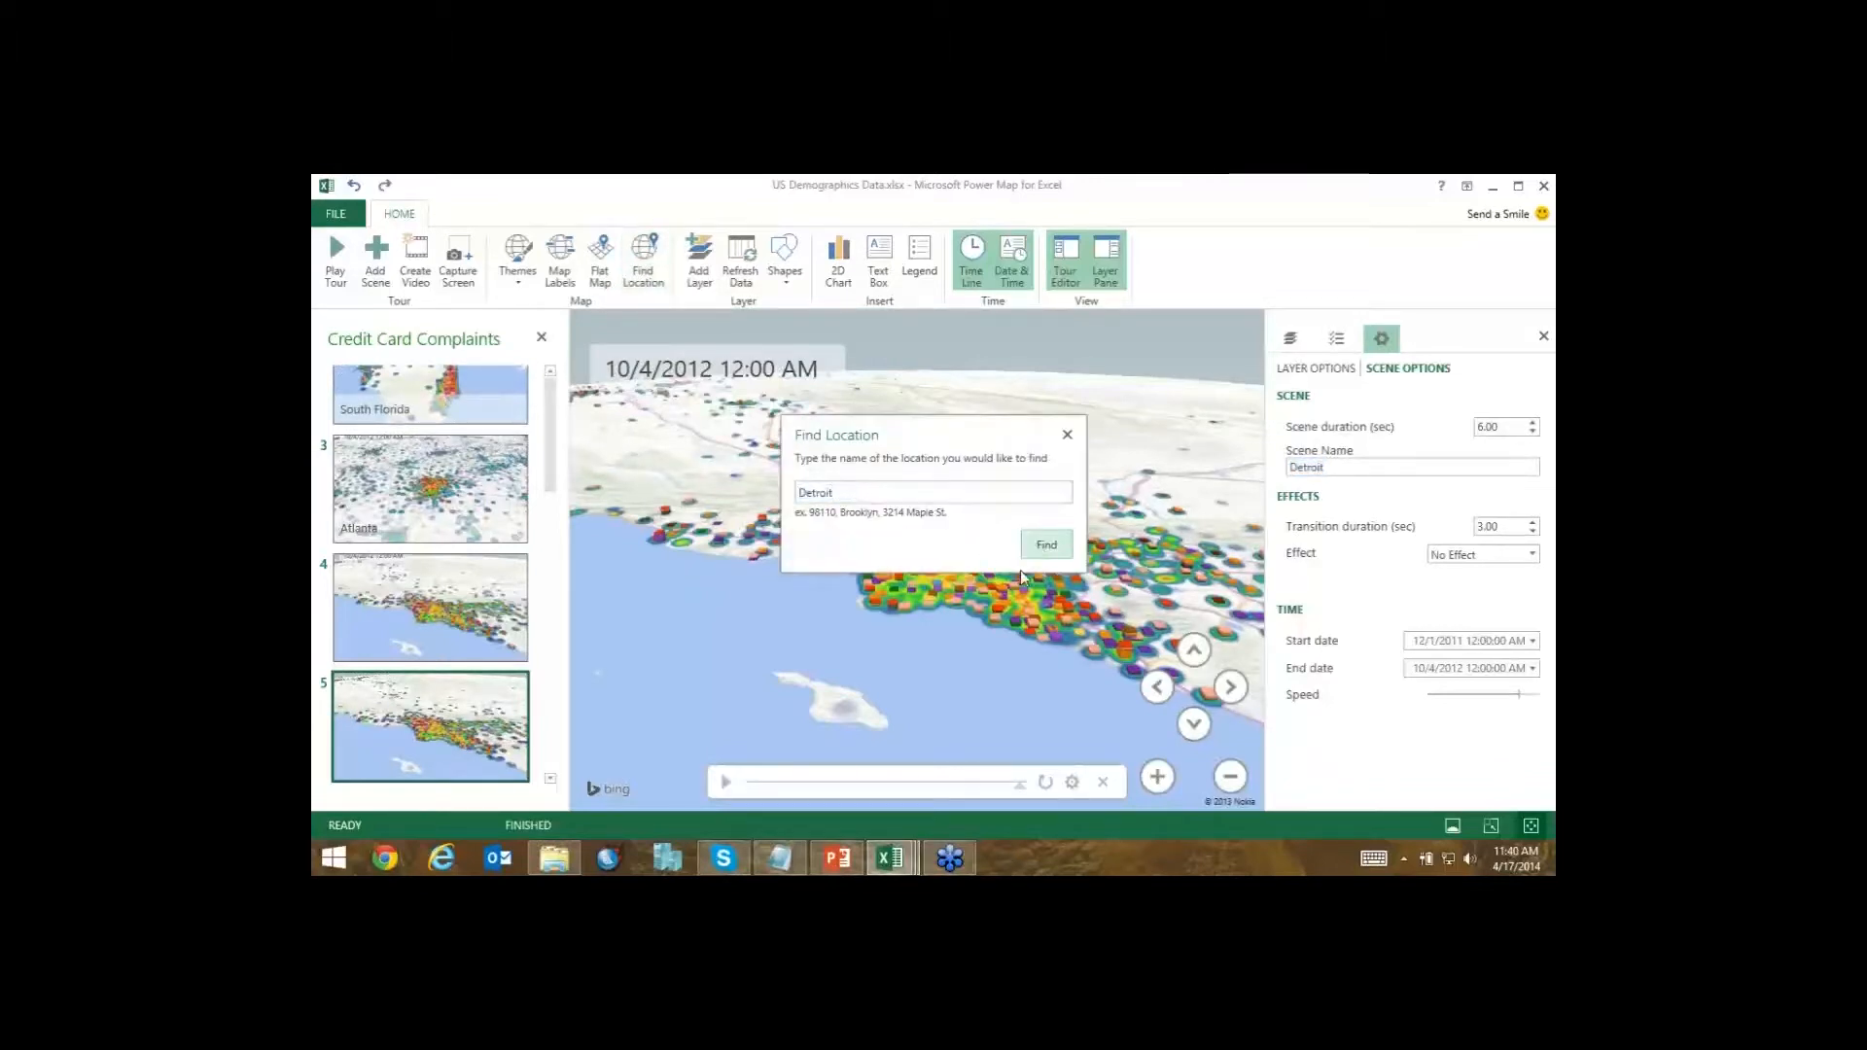
{"action": "left_click", "coordinate": [1032, 549]}
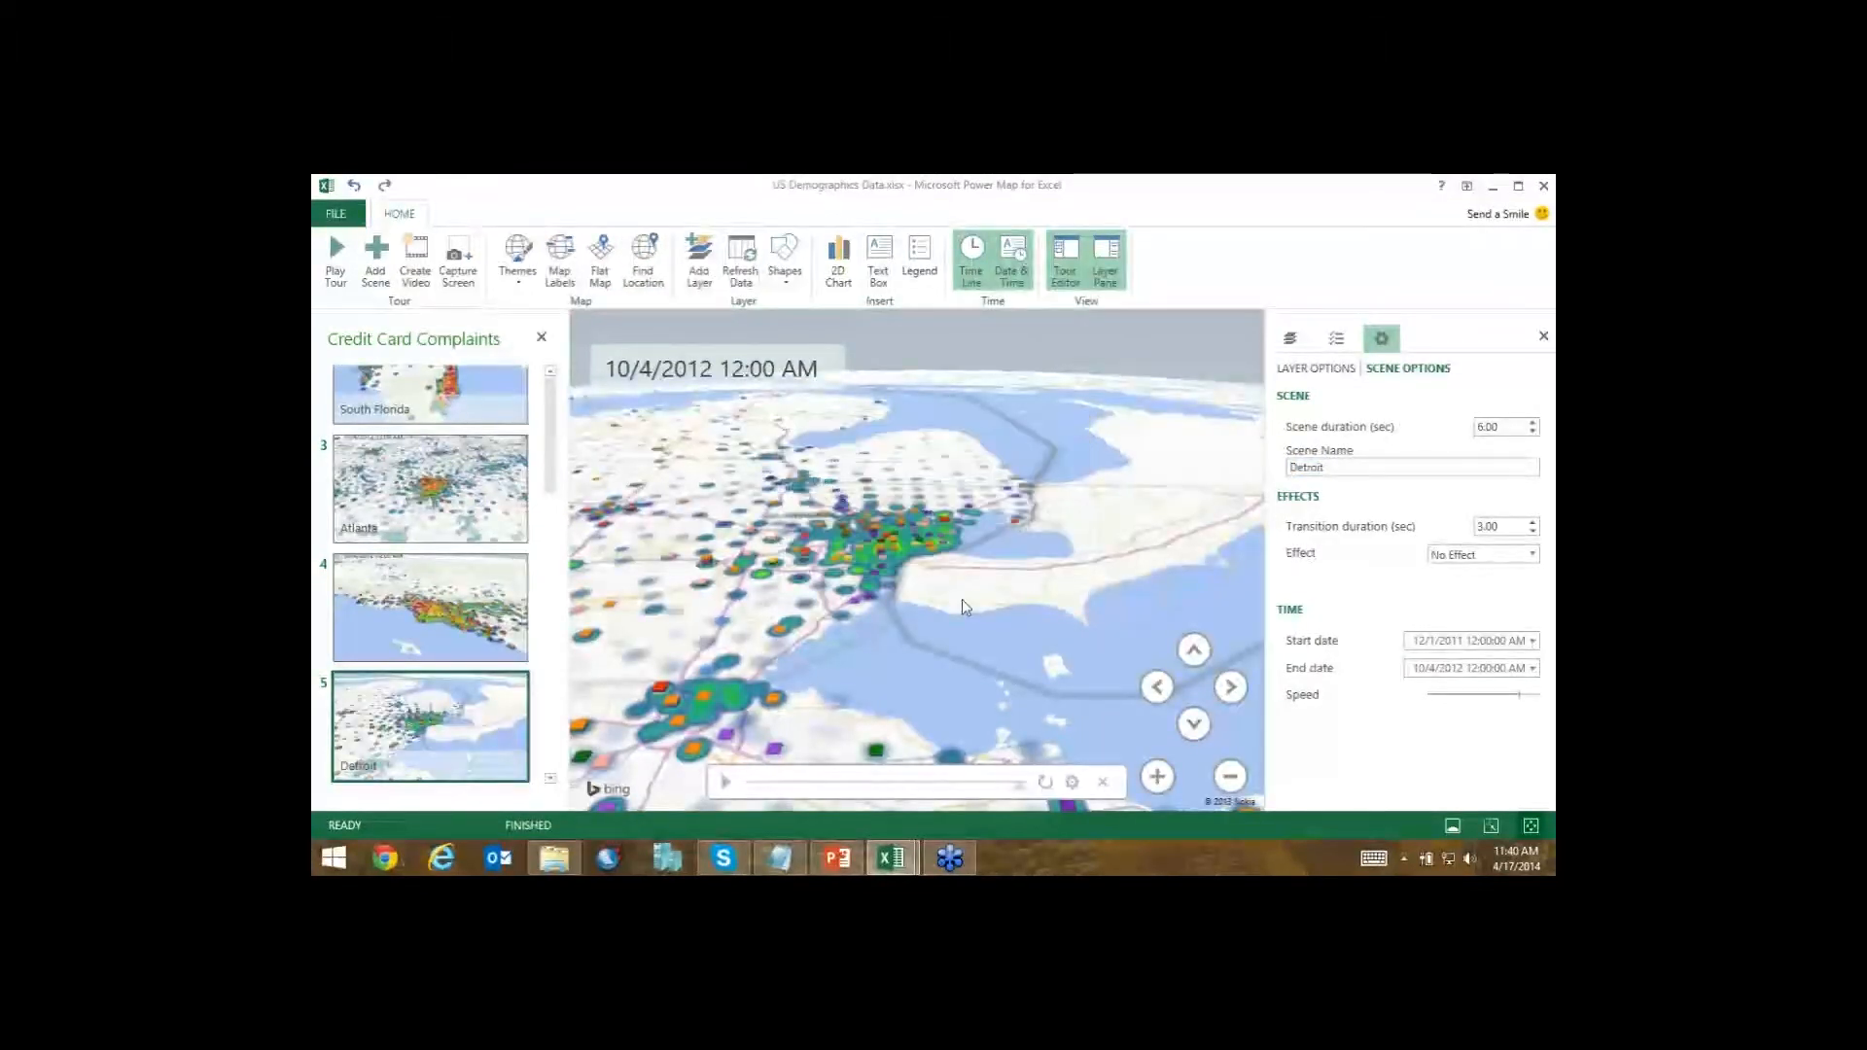
{"action": "scroll", "coordinate": [962, 600], "scroll_direction": "down", "scroll_amount": 2}
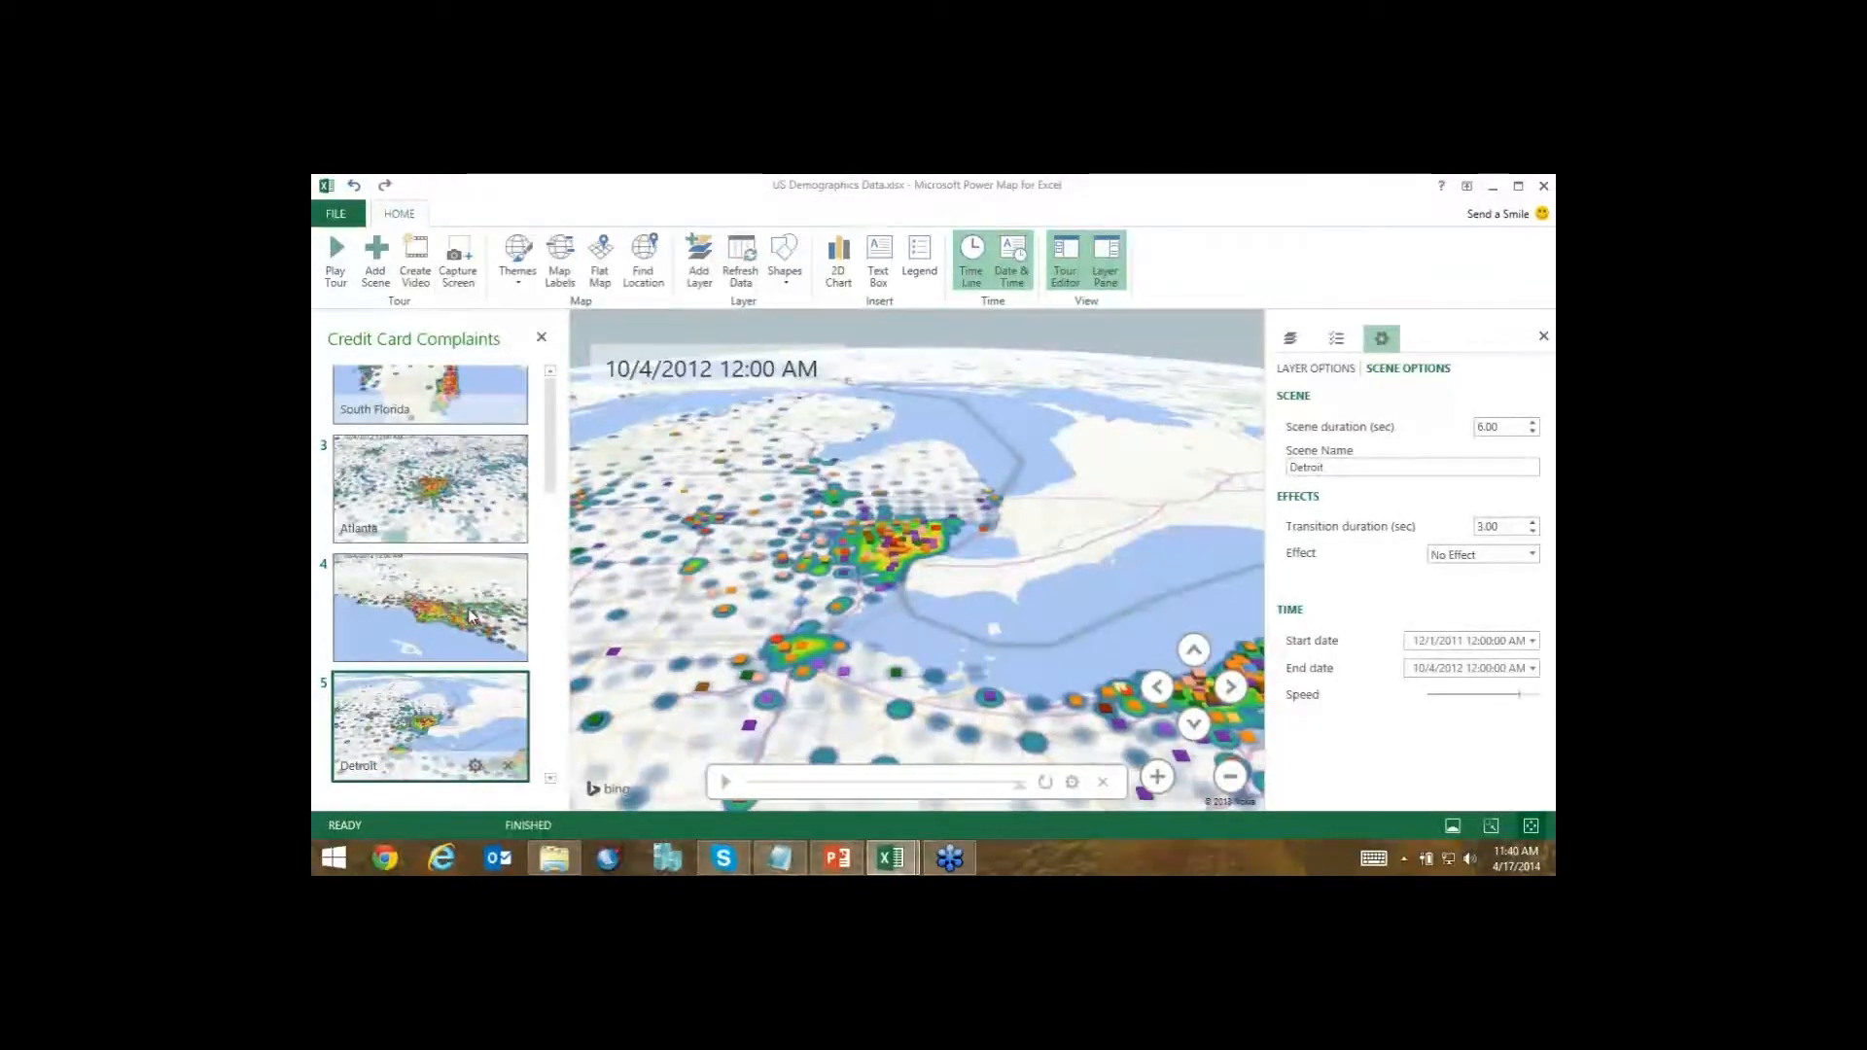
Return to the fourth scene and reenter its name as Los Angeles.
{"action": "left_click", "coordinate": [1400, 467]}
{"action": "type", "text": "Los"}
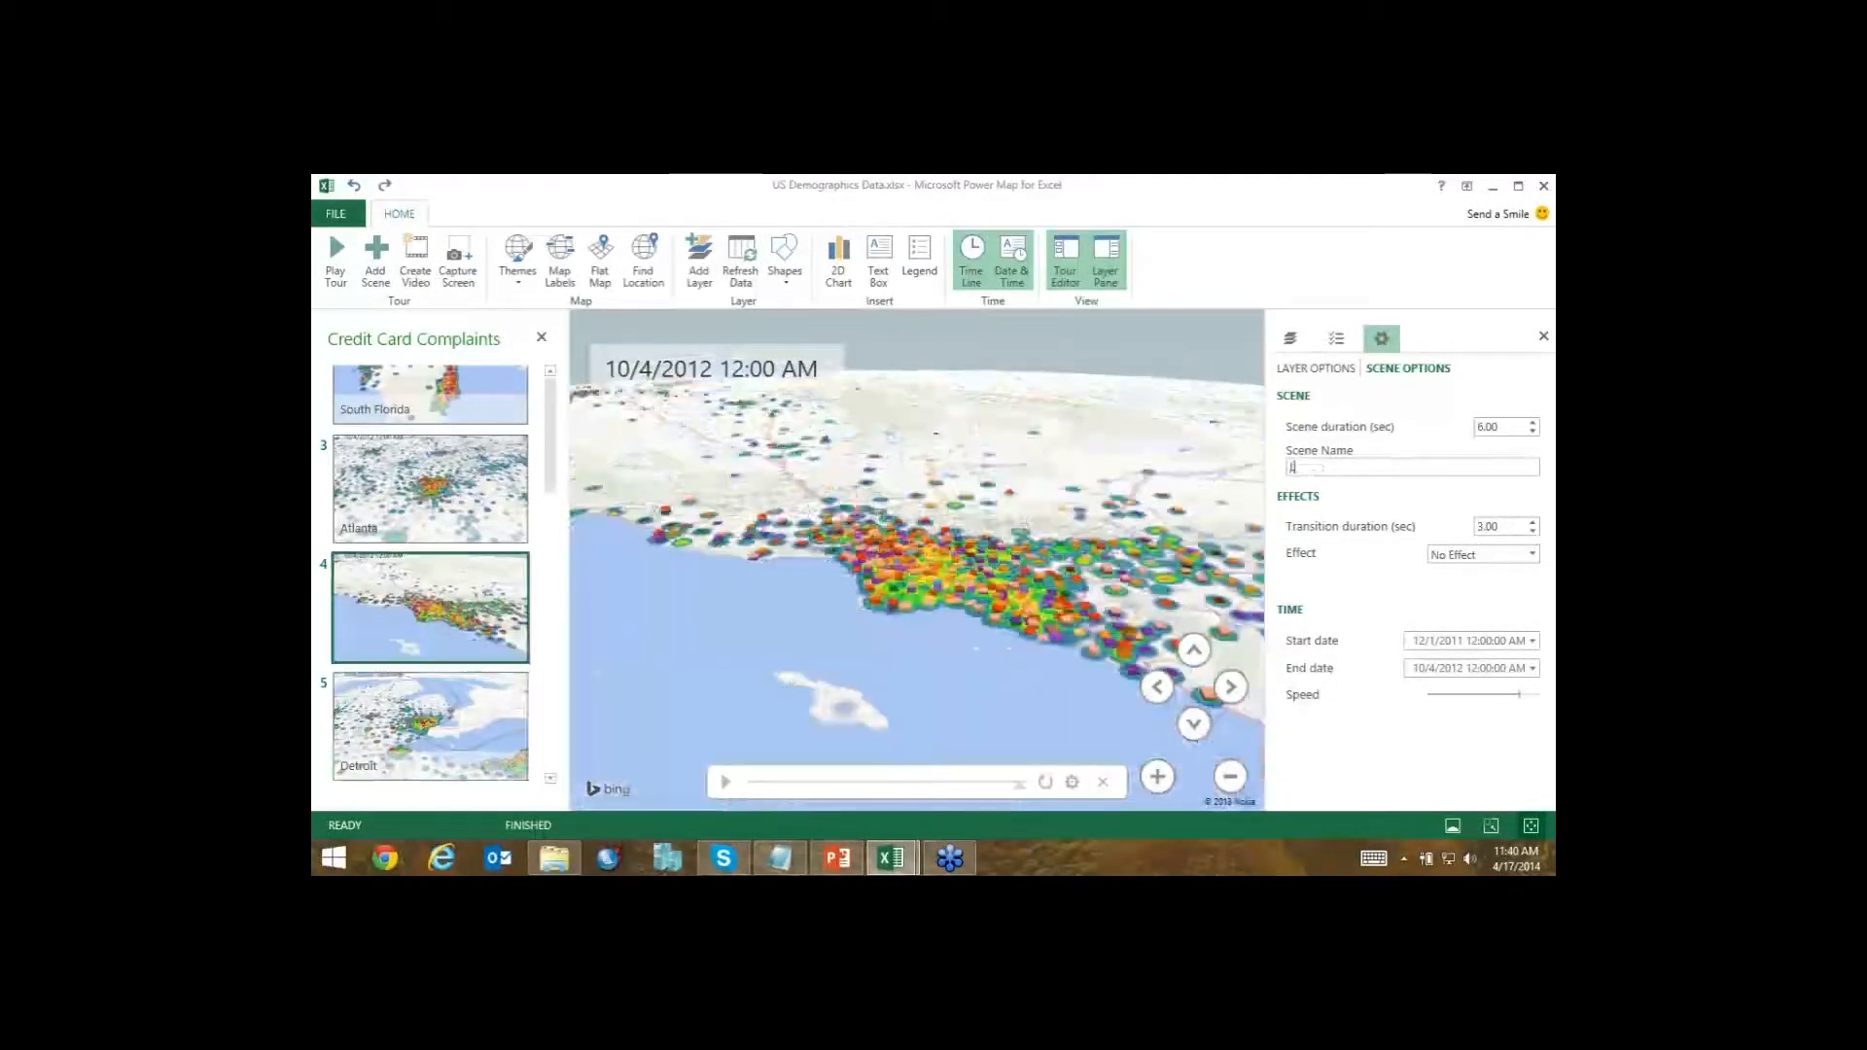
{"action": "type", "text": " Angeles"}
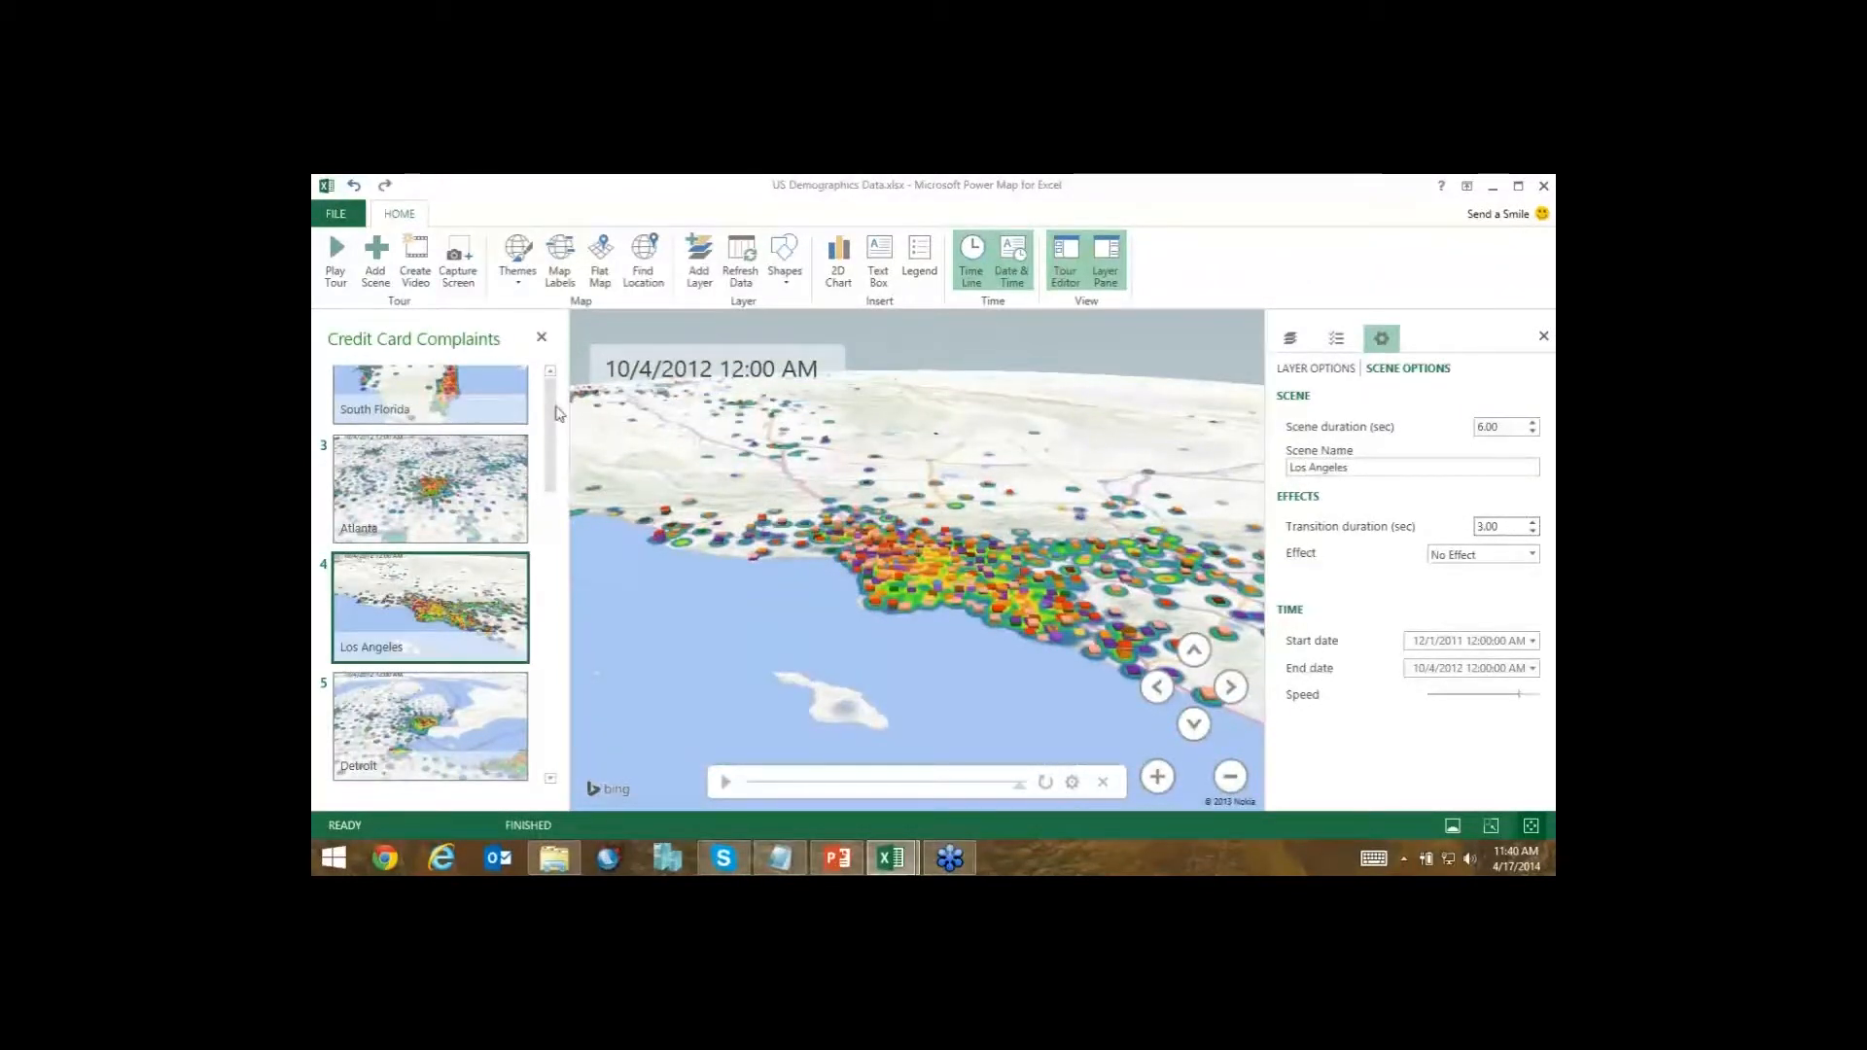
Review the US and Los Angeles scenes, play the tour through to the Detroit scene, and return to editing.
{"action": "left_click", "coordinate": [547, 456]}
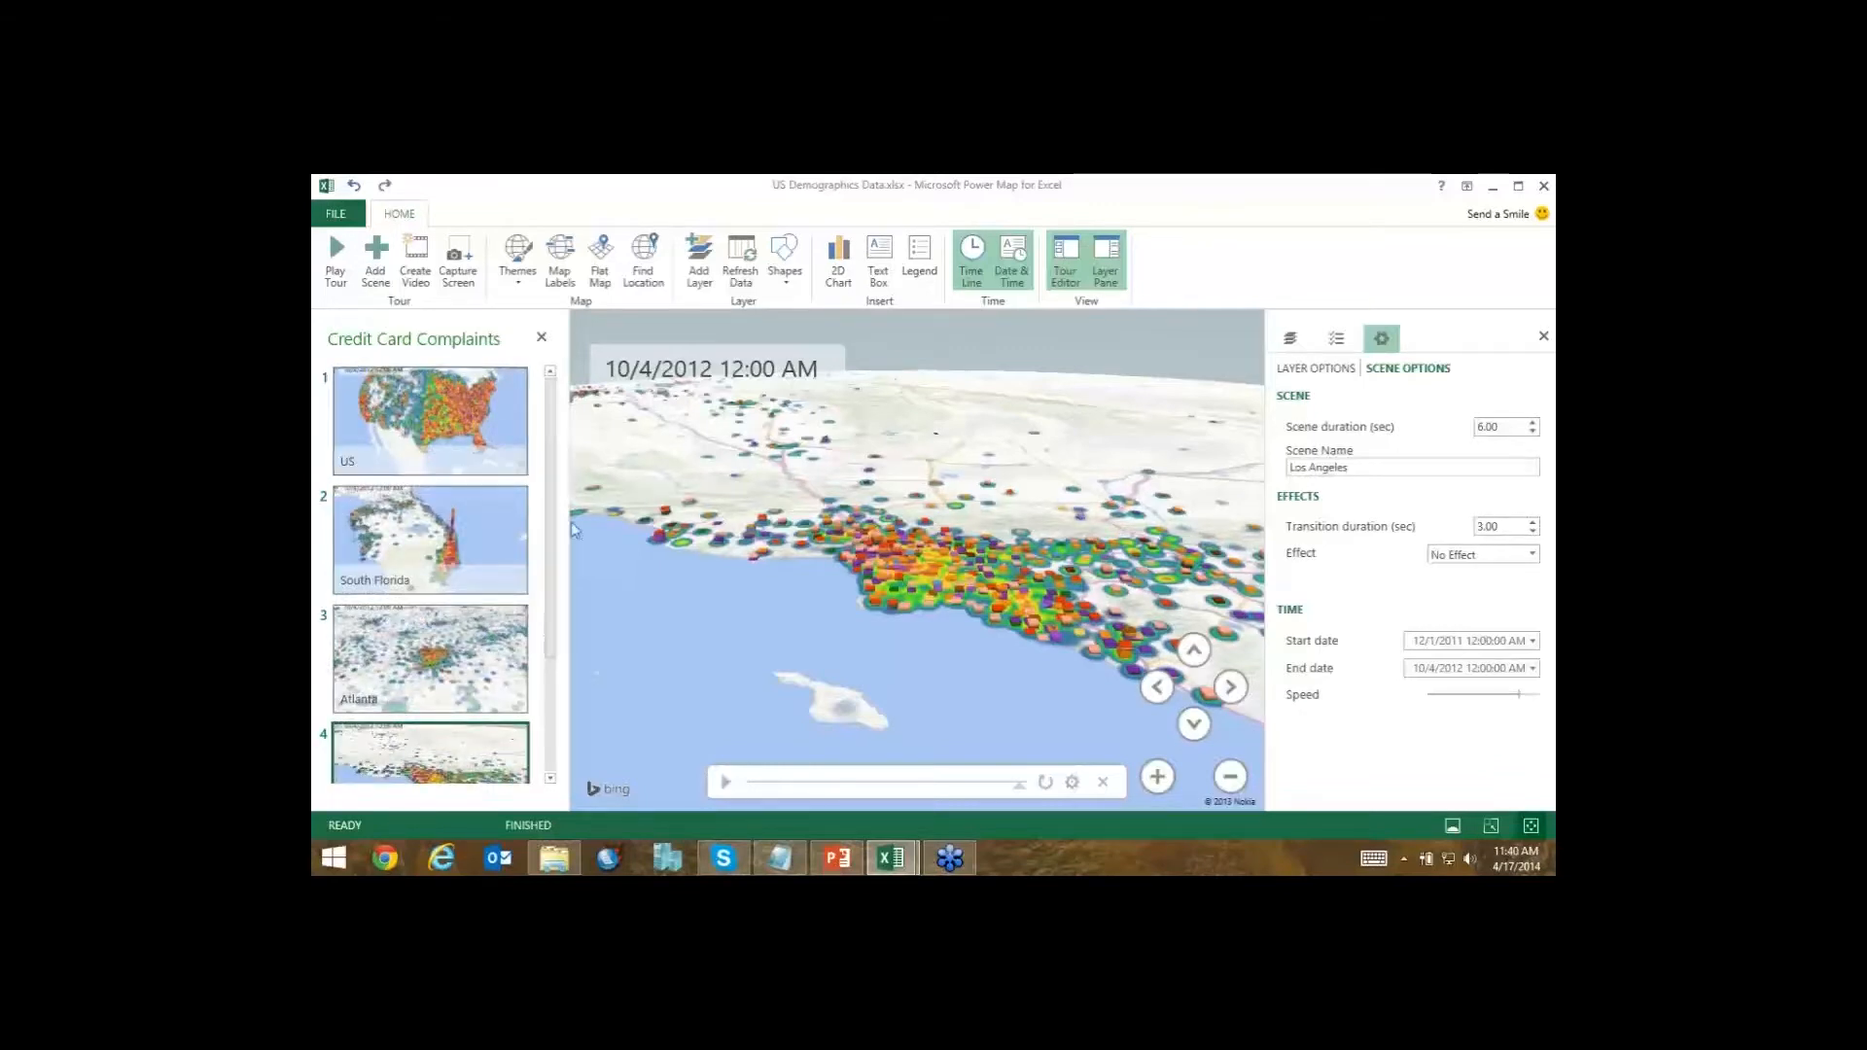
{"action": "left_click", "coordinate": [368, 424]}
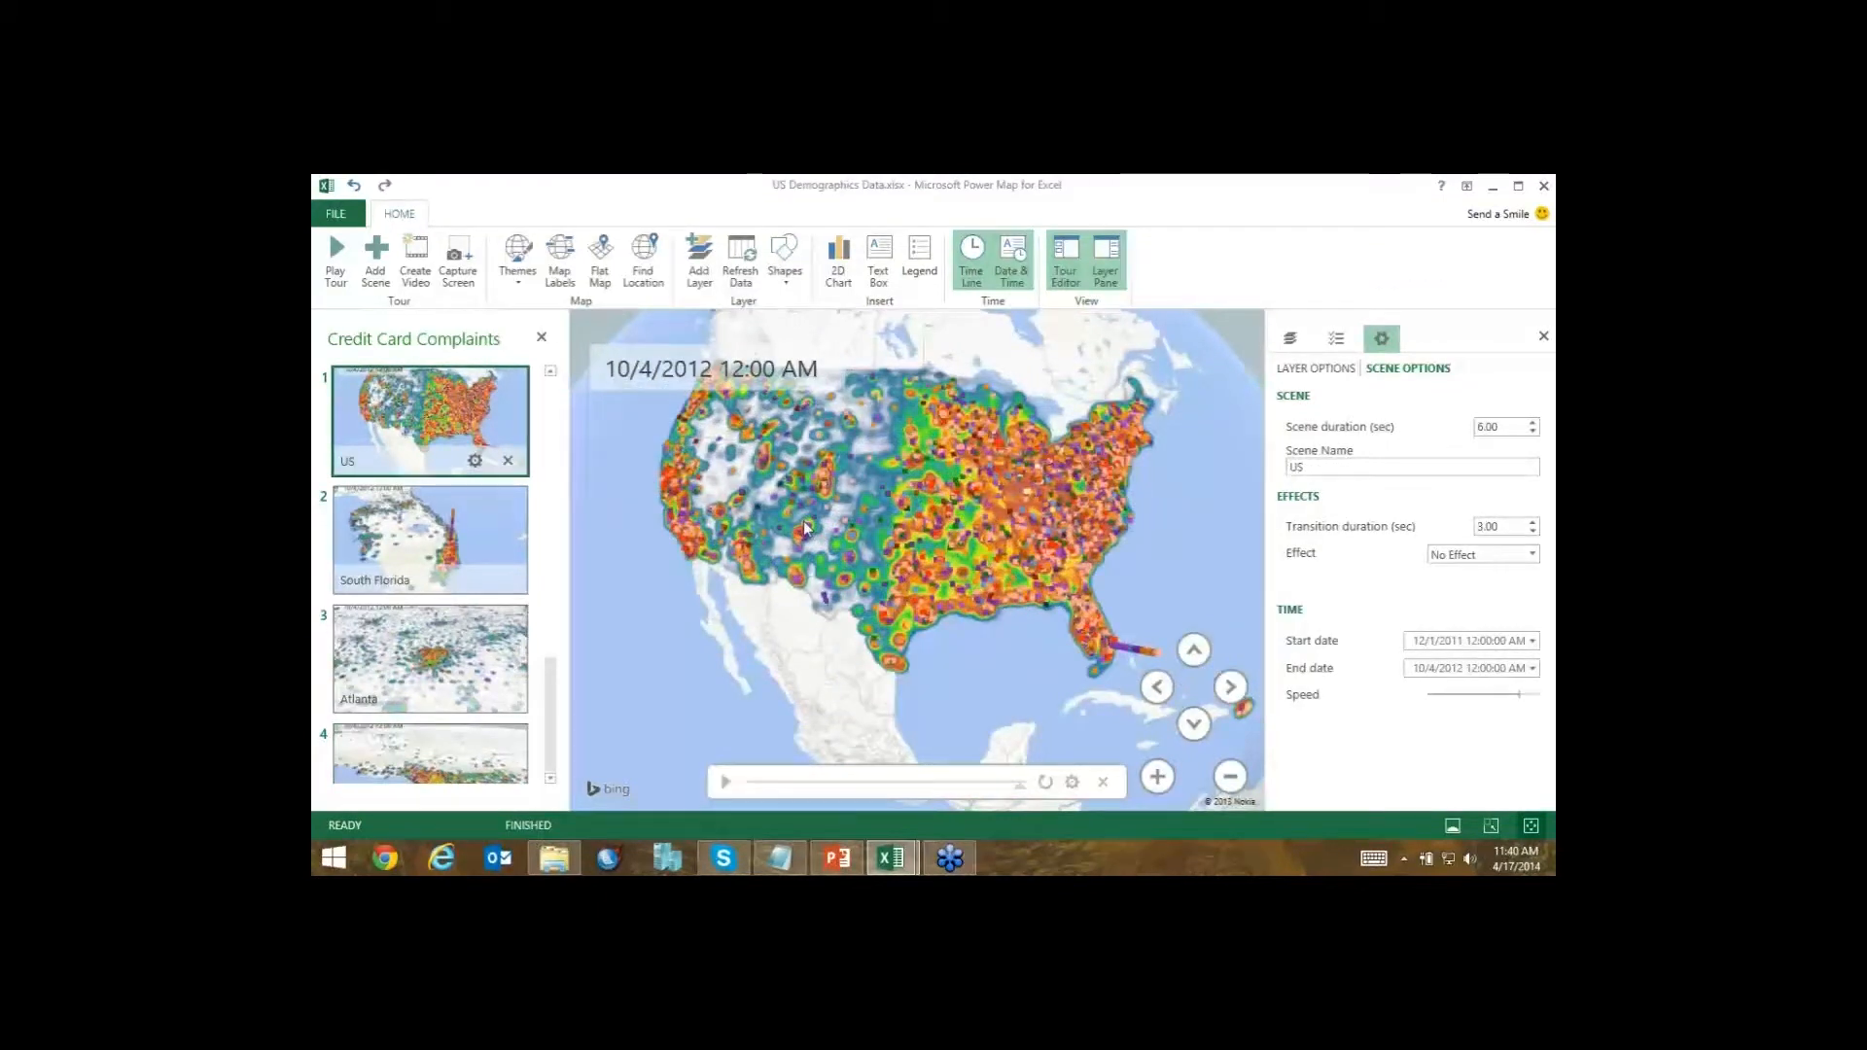
{"action": "left_click", "coordinate": [469, 739]}
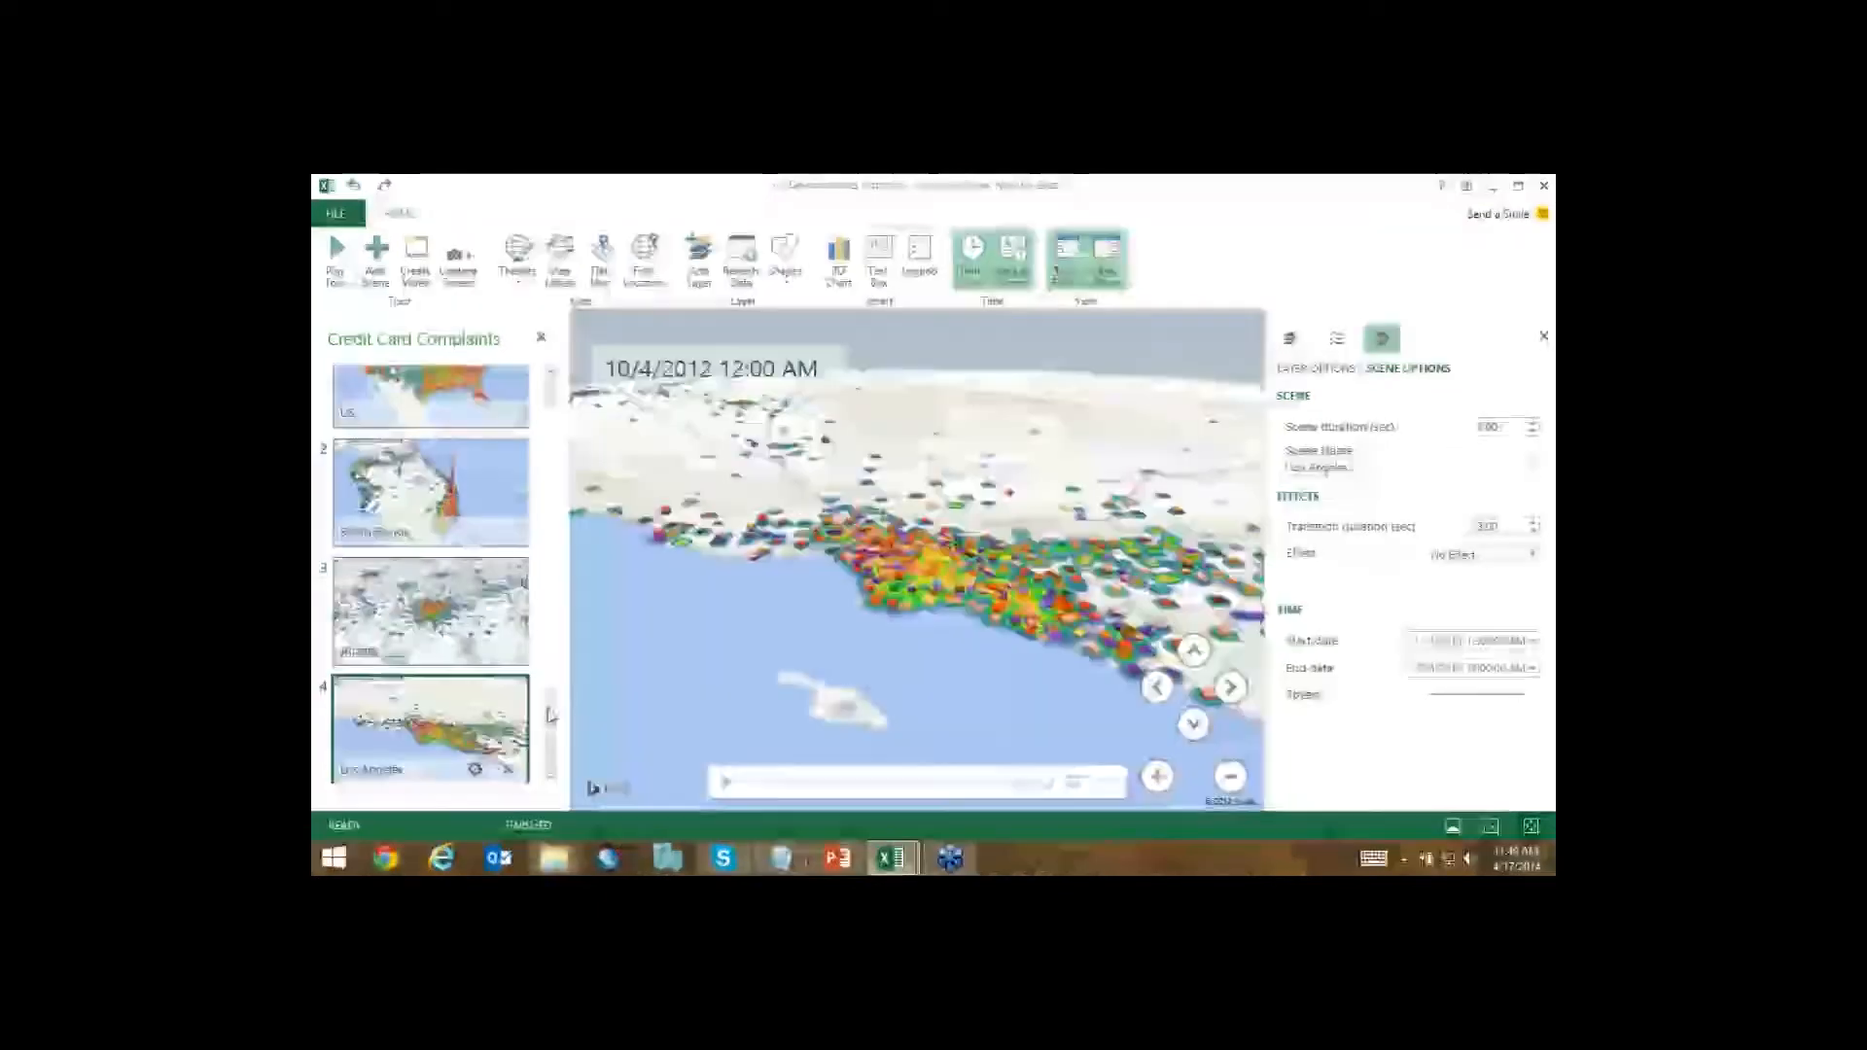
{"action": "scroll", "coordinate": [481, 729], "scroll_direction": "down", "scroll_amount": 2}
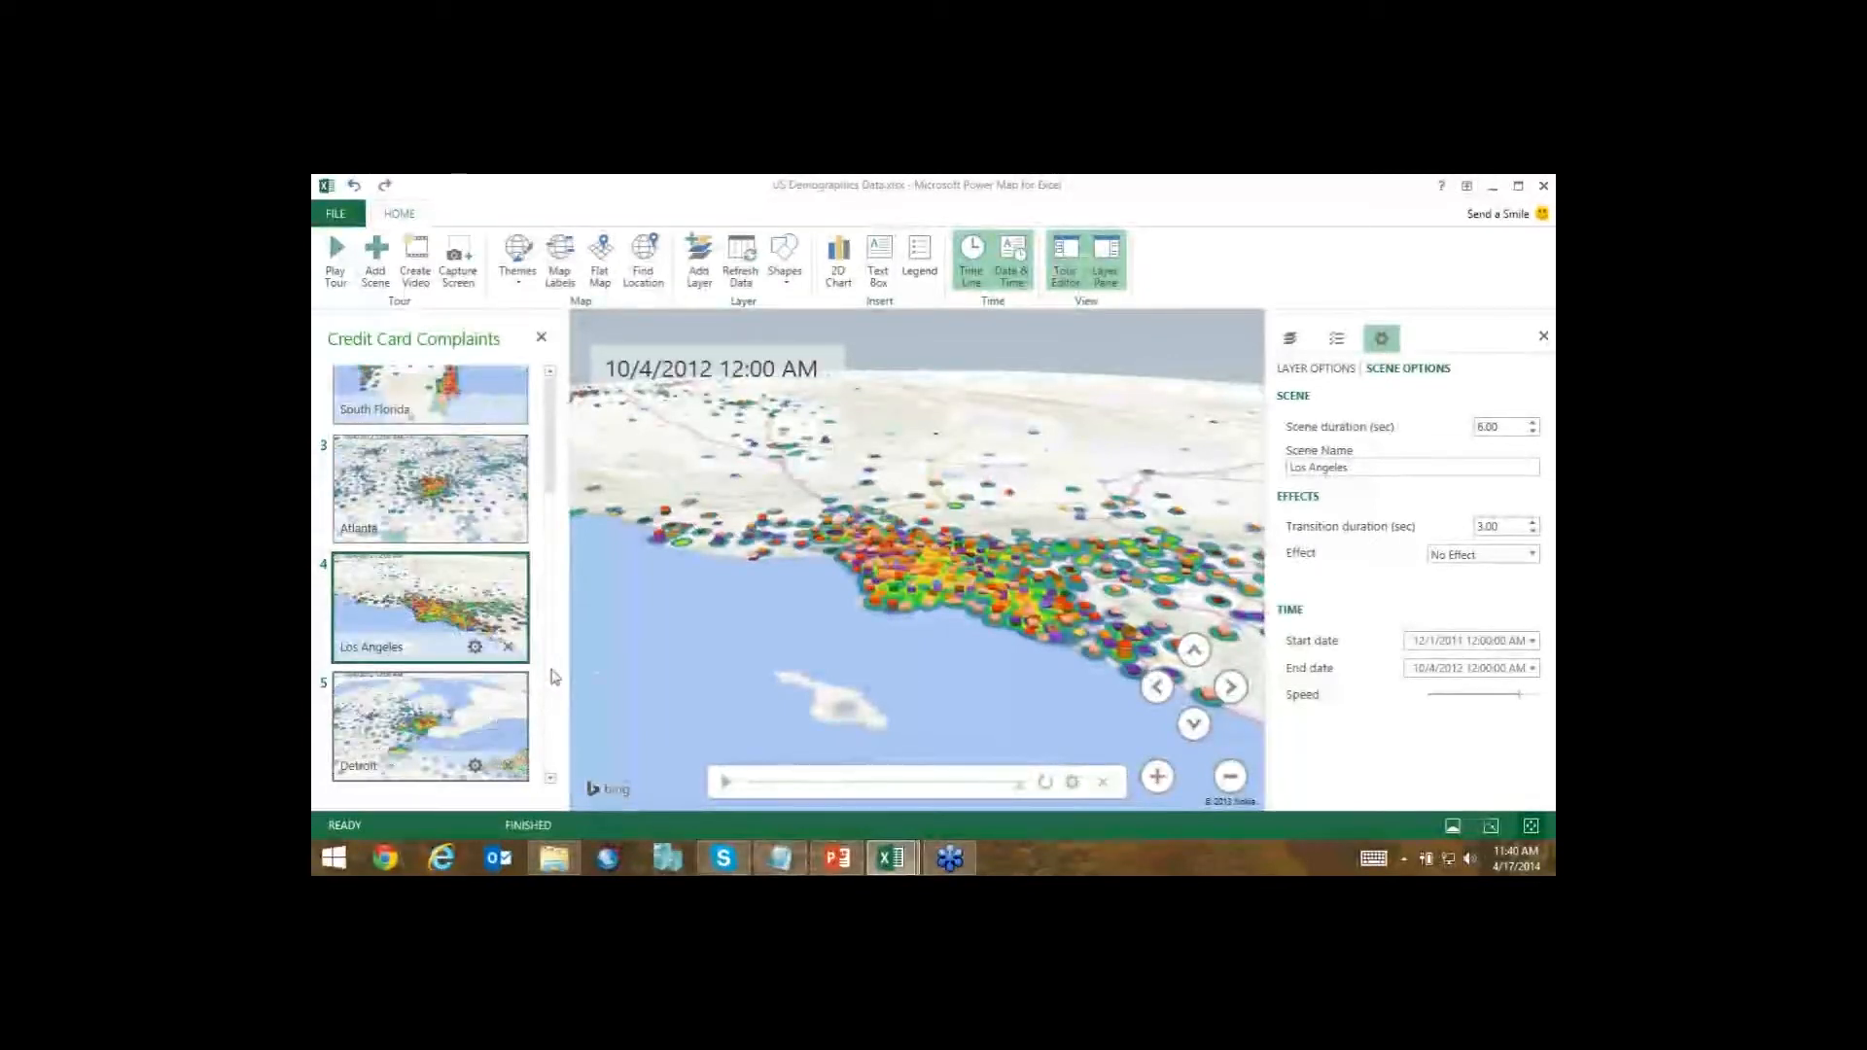
{"action": "scroll", "coordinate": [555, 677], "scroll_direction": "up", "scroll_amount": 3}
{"action": "left_click", "coordinate": [428, 418]}
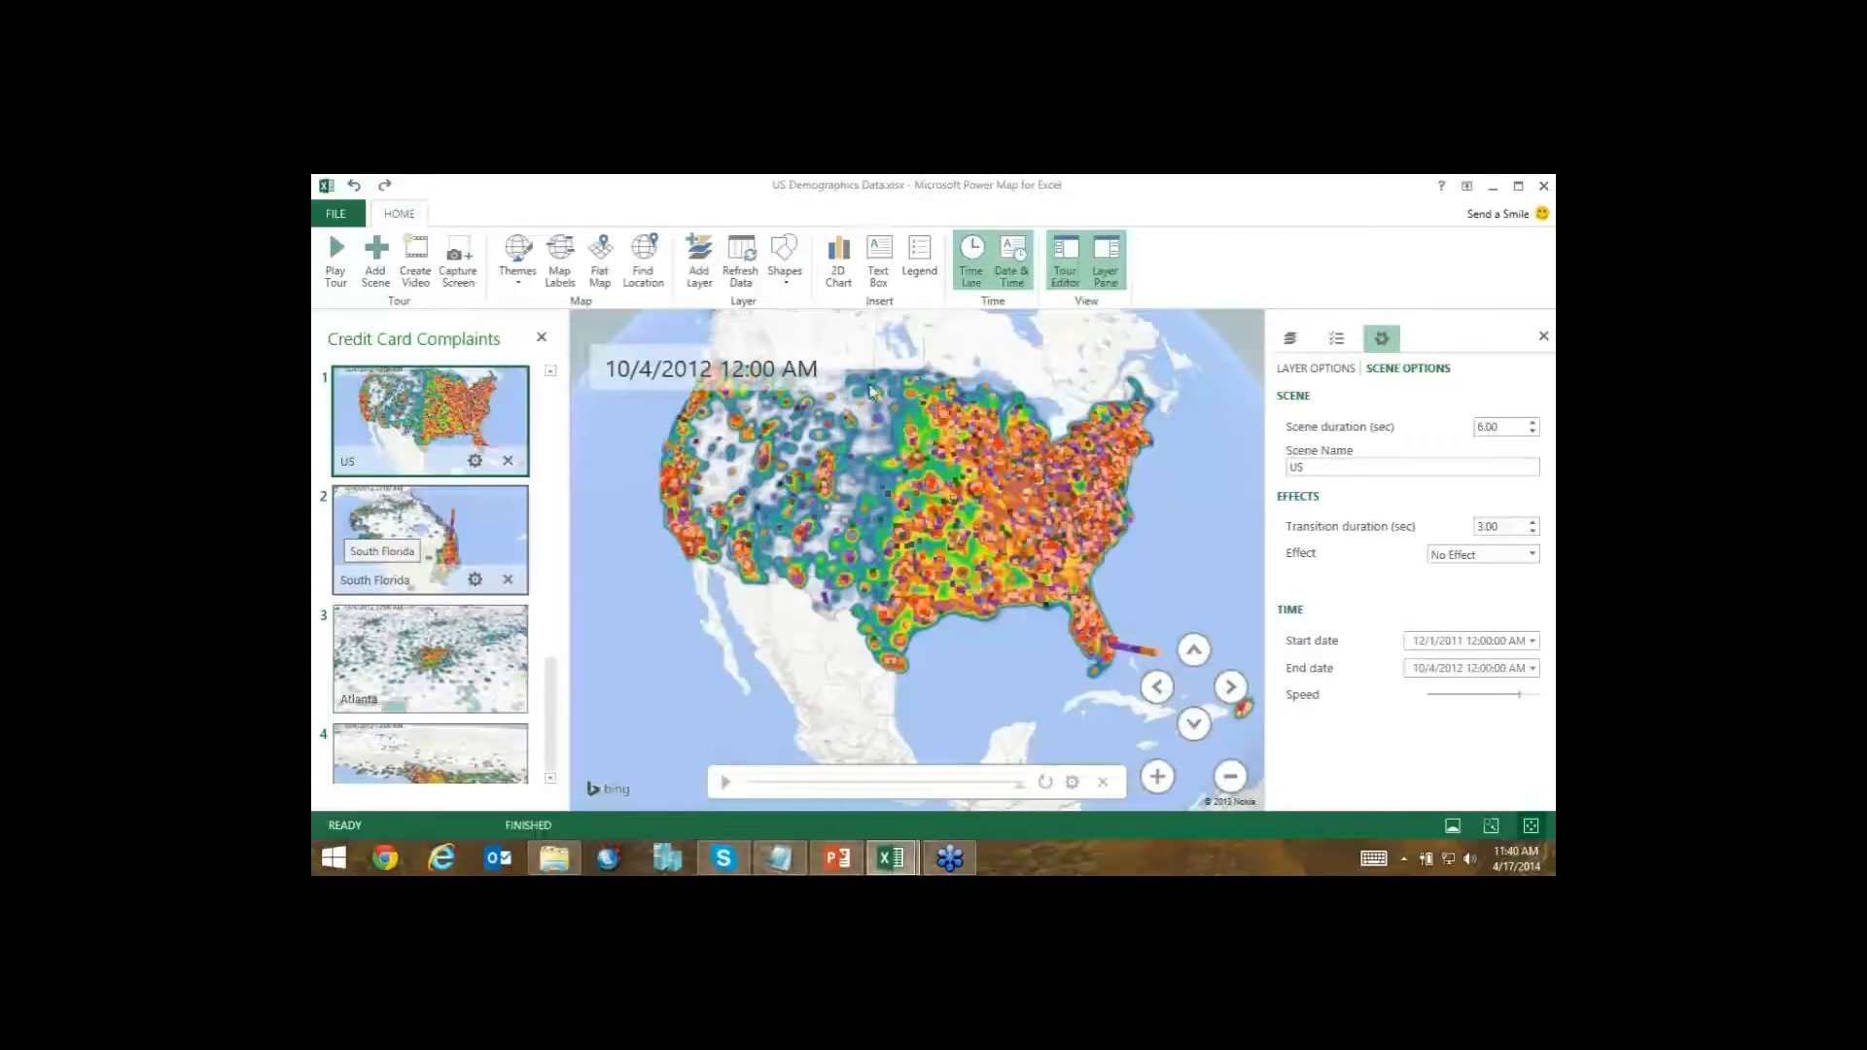
{"action": "left_click", "coordinate": [838, 387]}
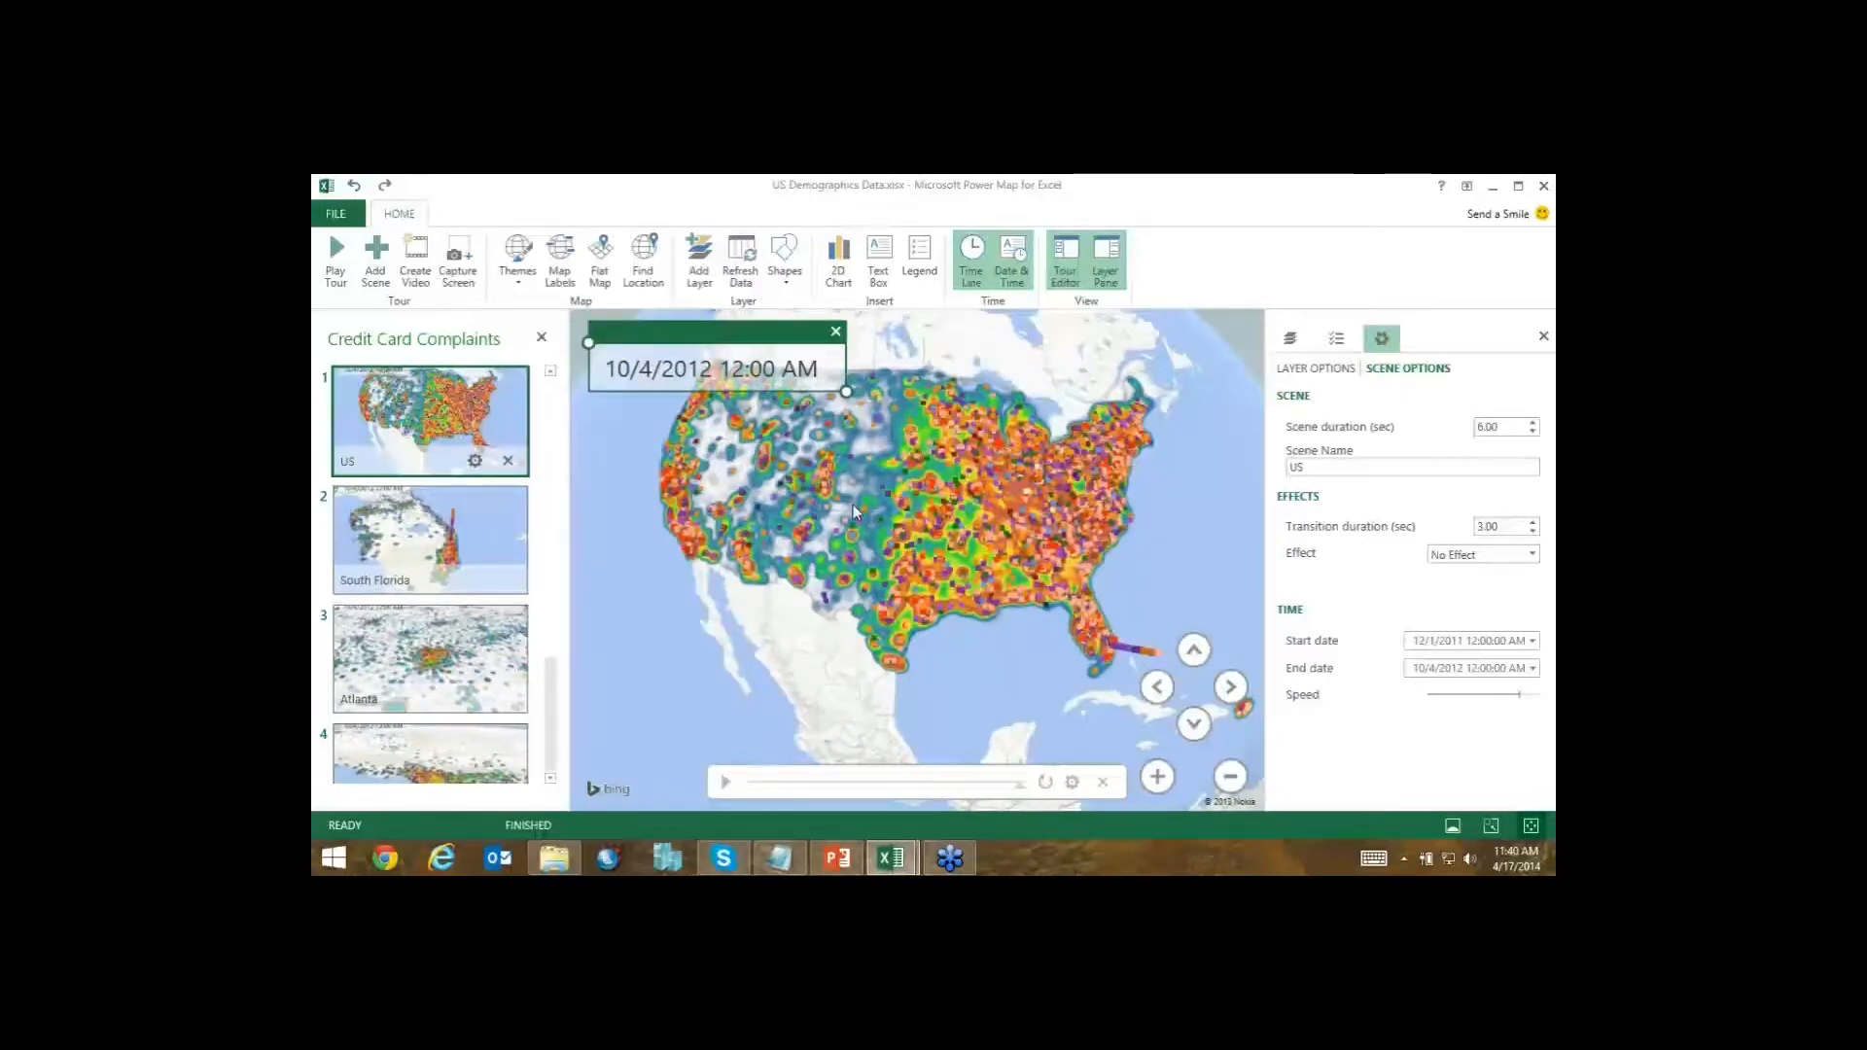
{"action": "left_click", "coordinate": [854, 505]}
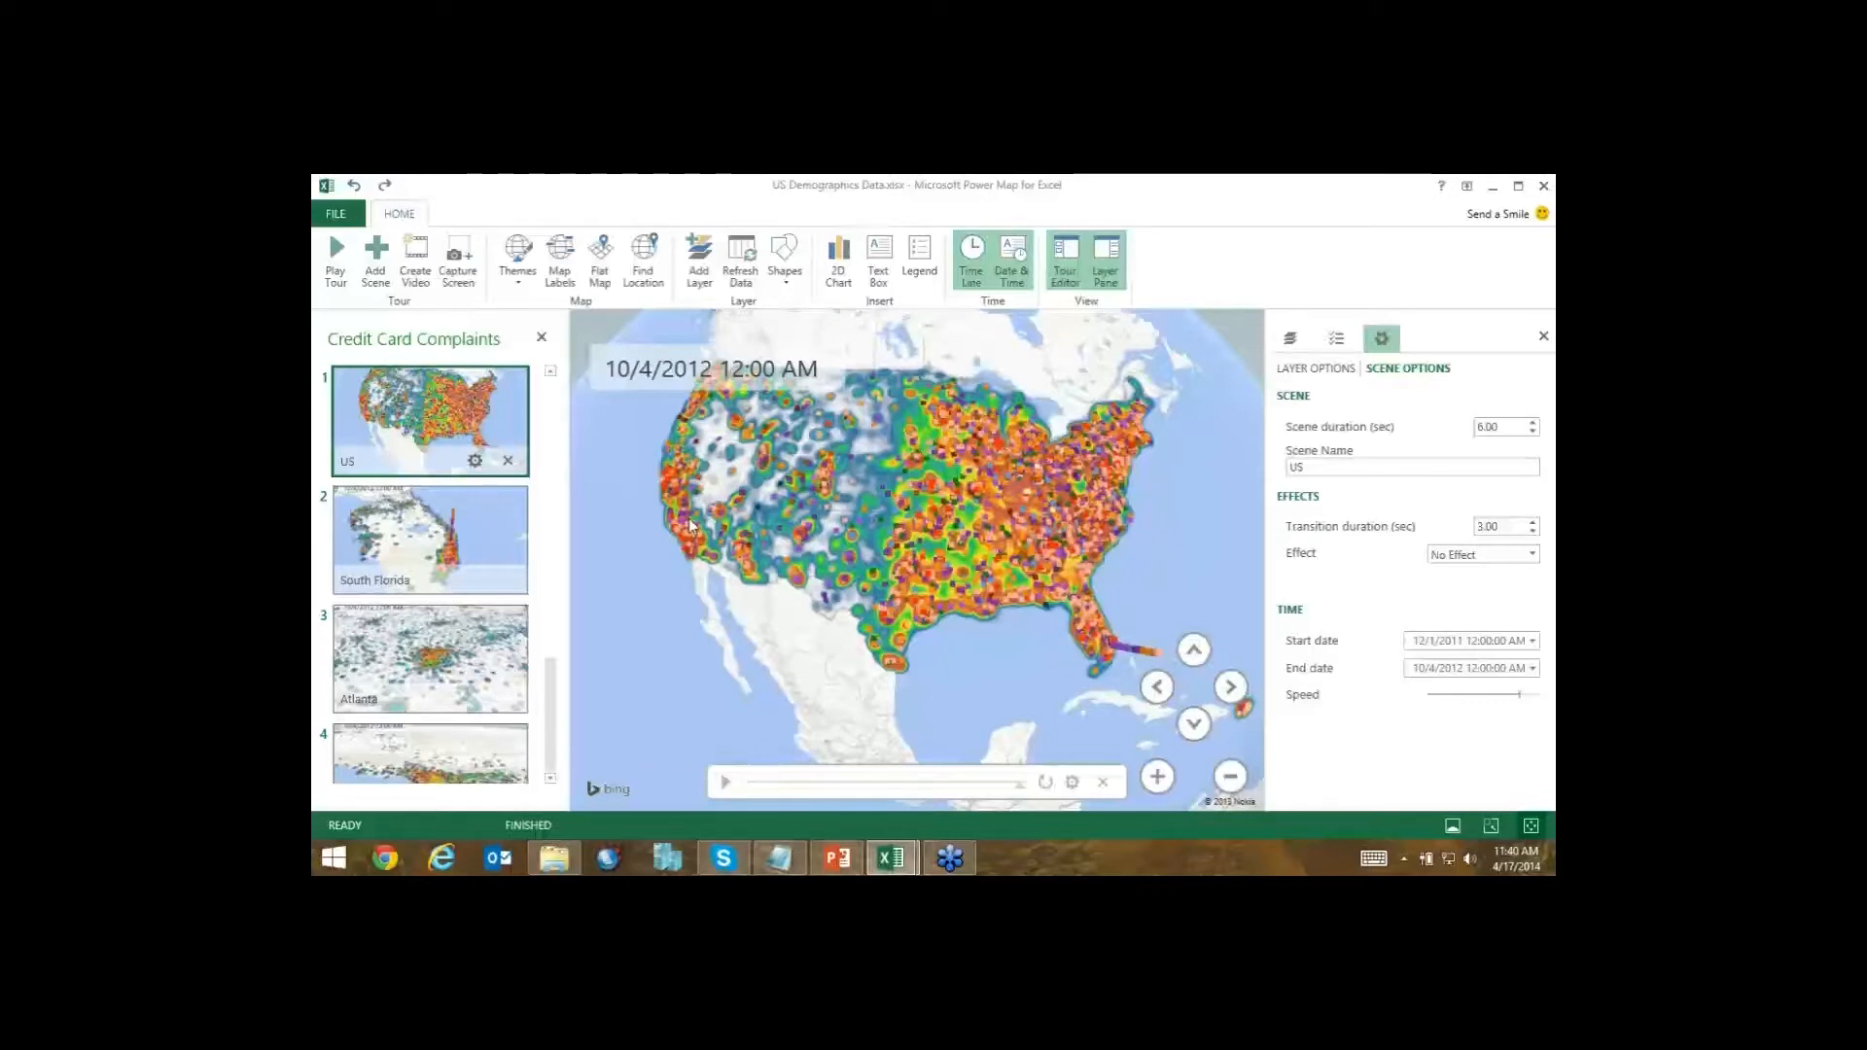
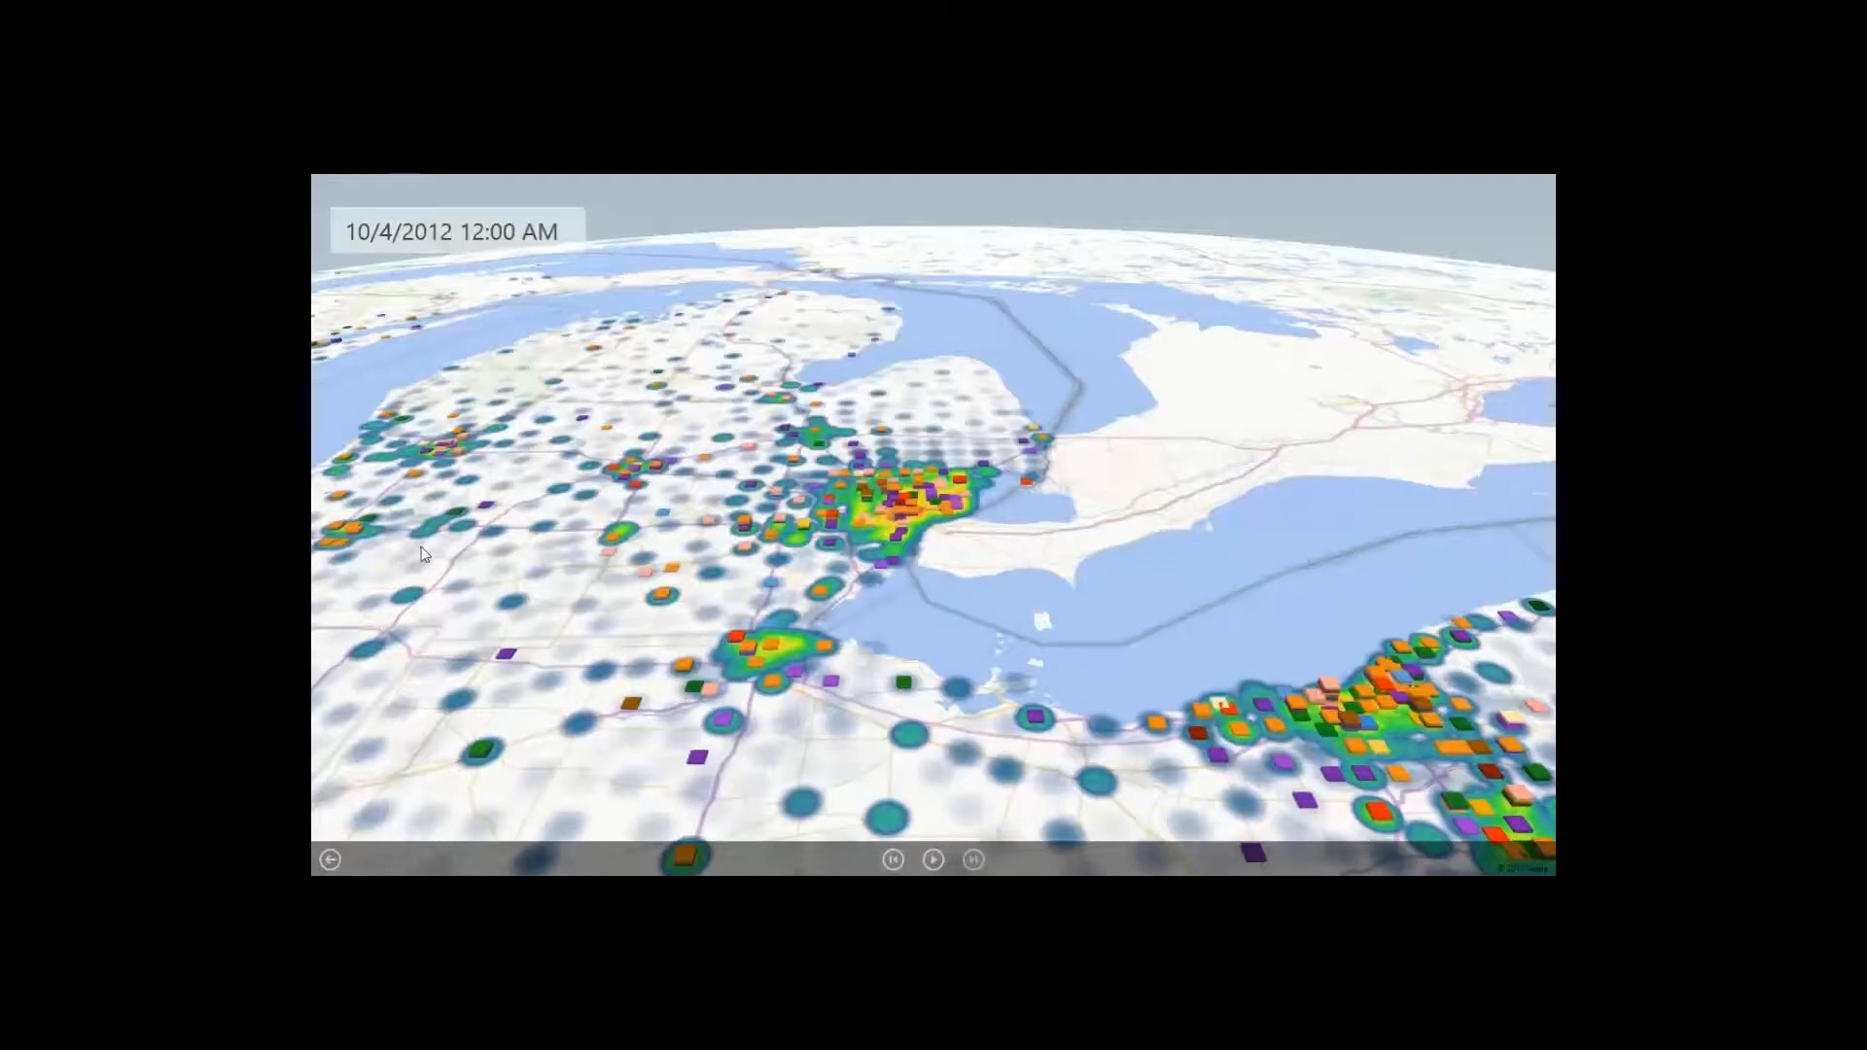
{"action": "key", "text": "Escape"}
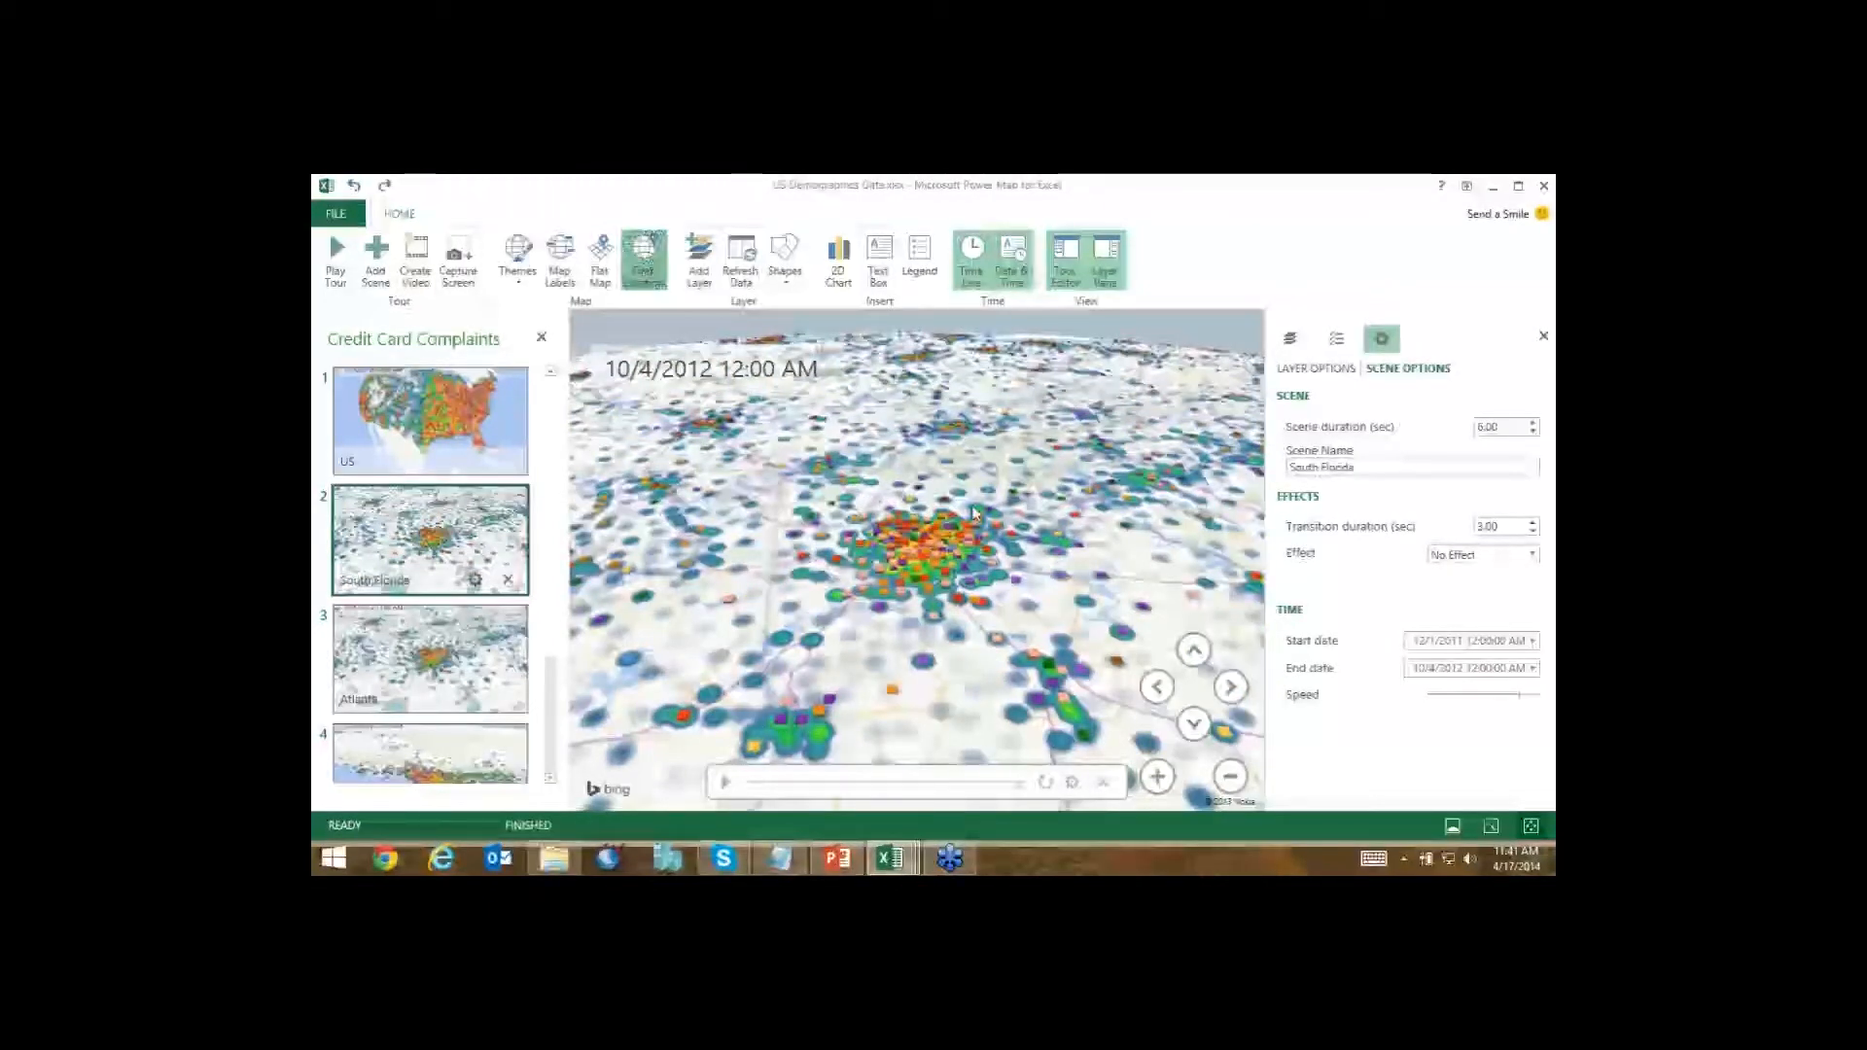
Recenter the South Florida scene on Boca Raton with Find Location, widened to show the southeastern Florida coast and its tall column.
{"action": "type", "text": "boca raton"}
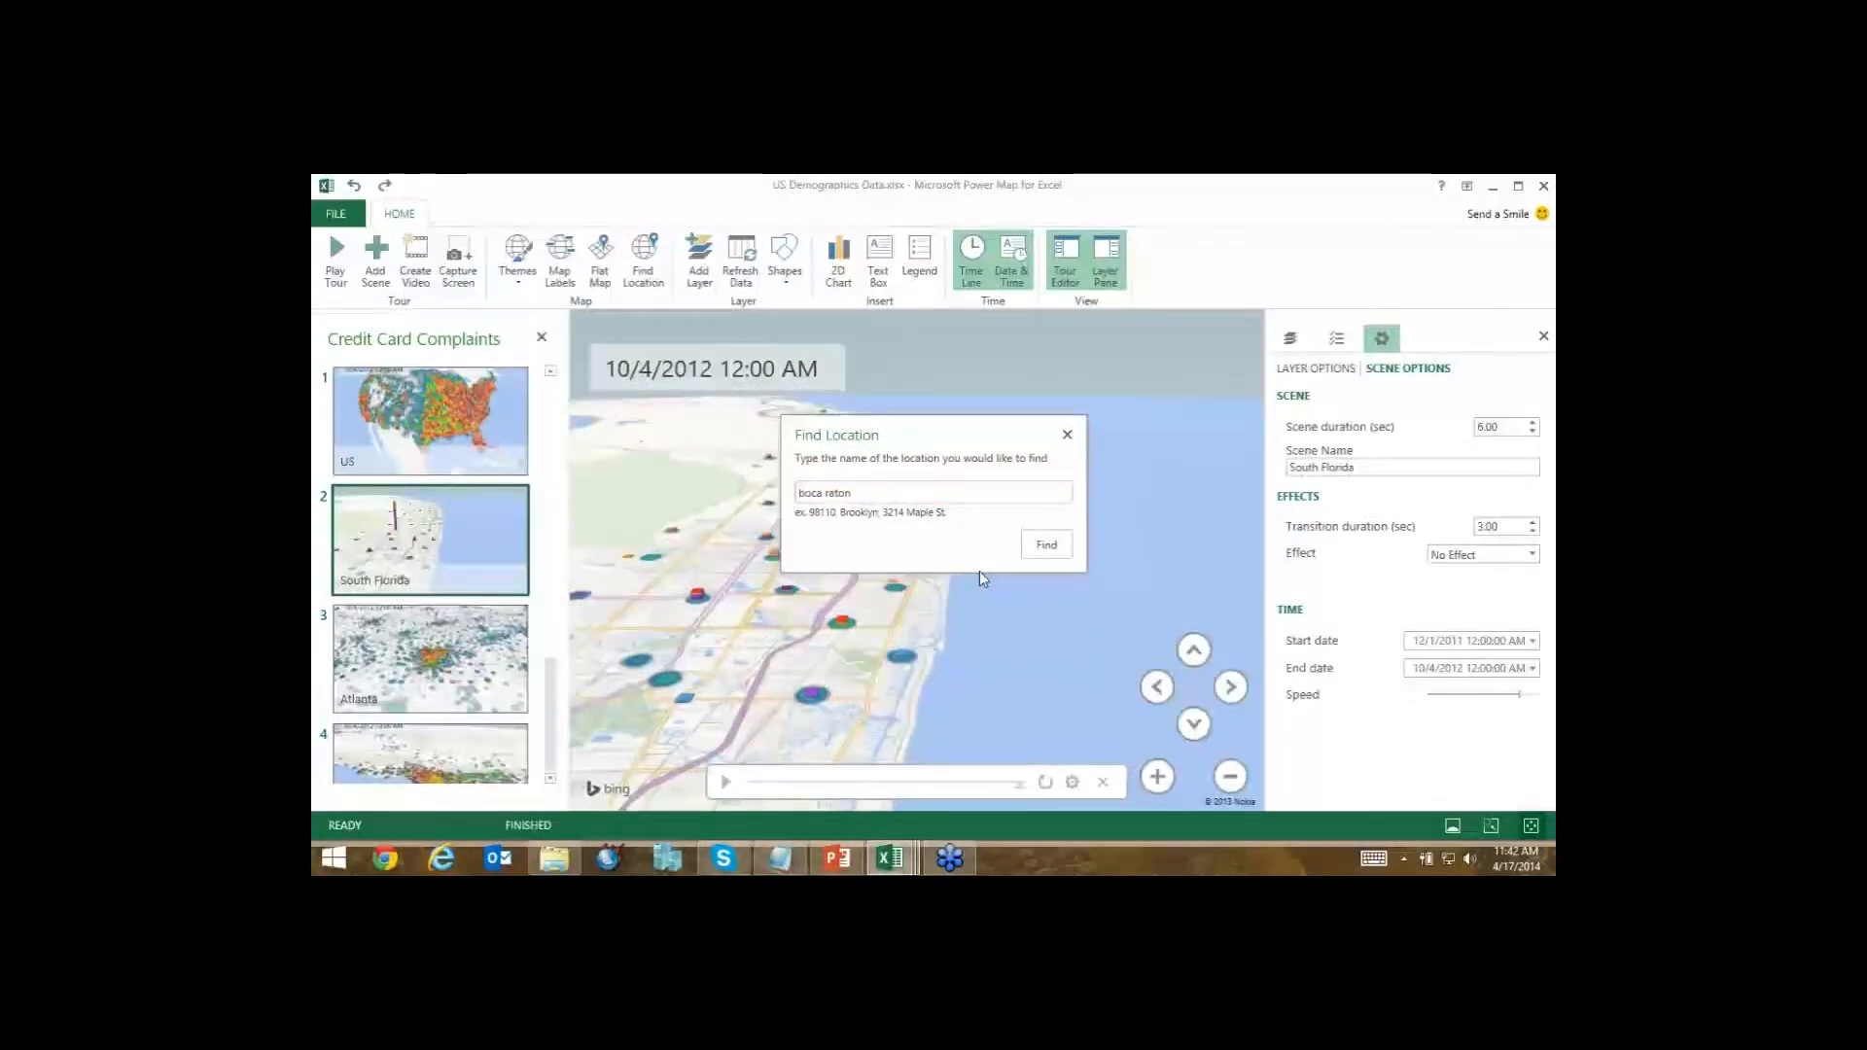
{"action": "key", "text": "Return"}
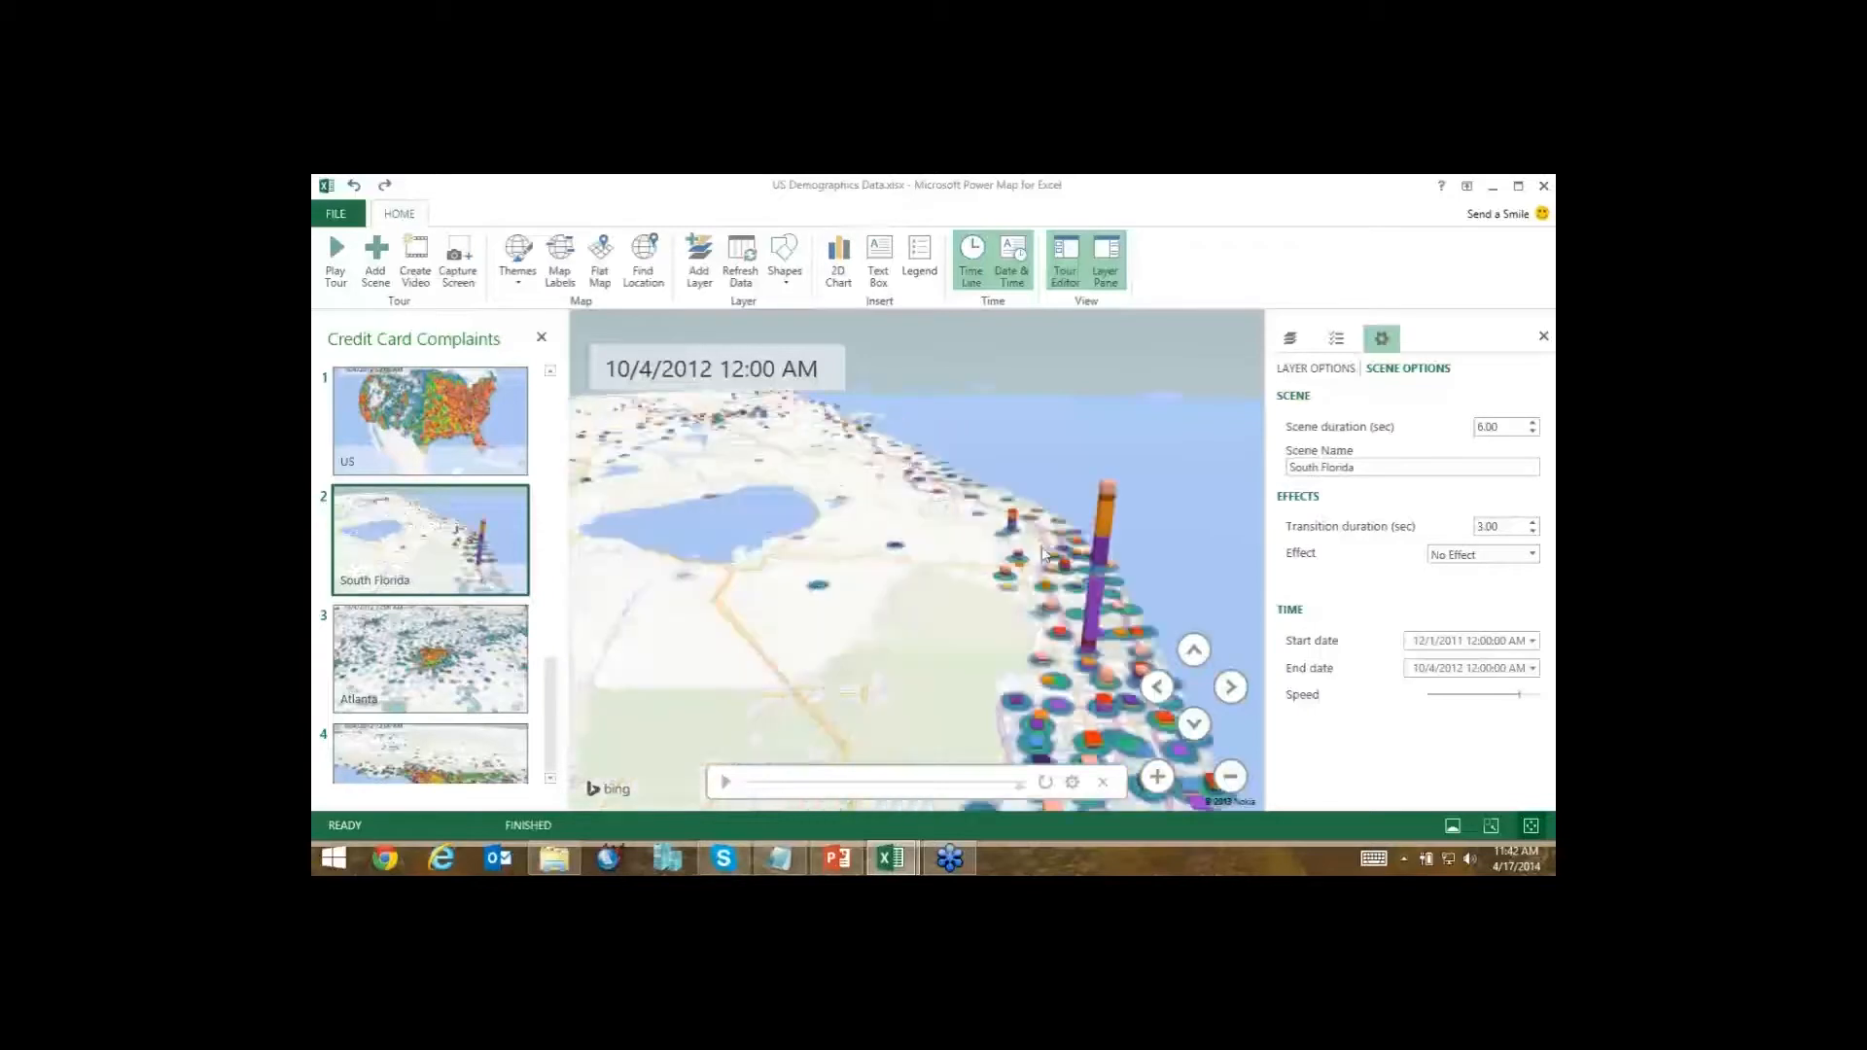
{"action": "scroll", "coordinate": [1041, 546], "scroll_direction": "down", "scroll_amount": 3}
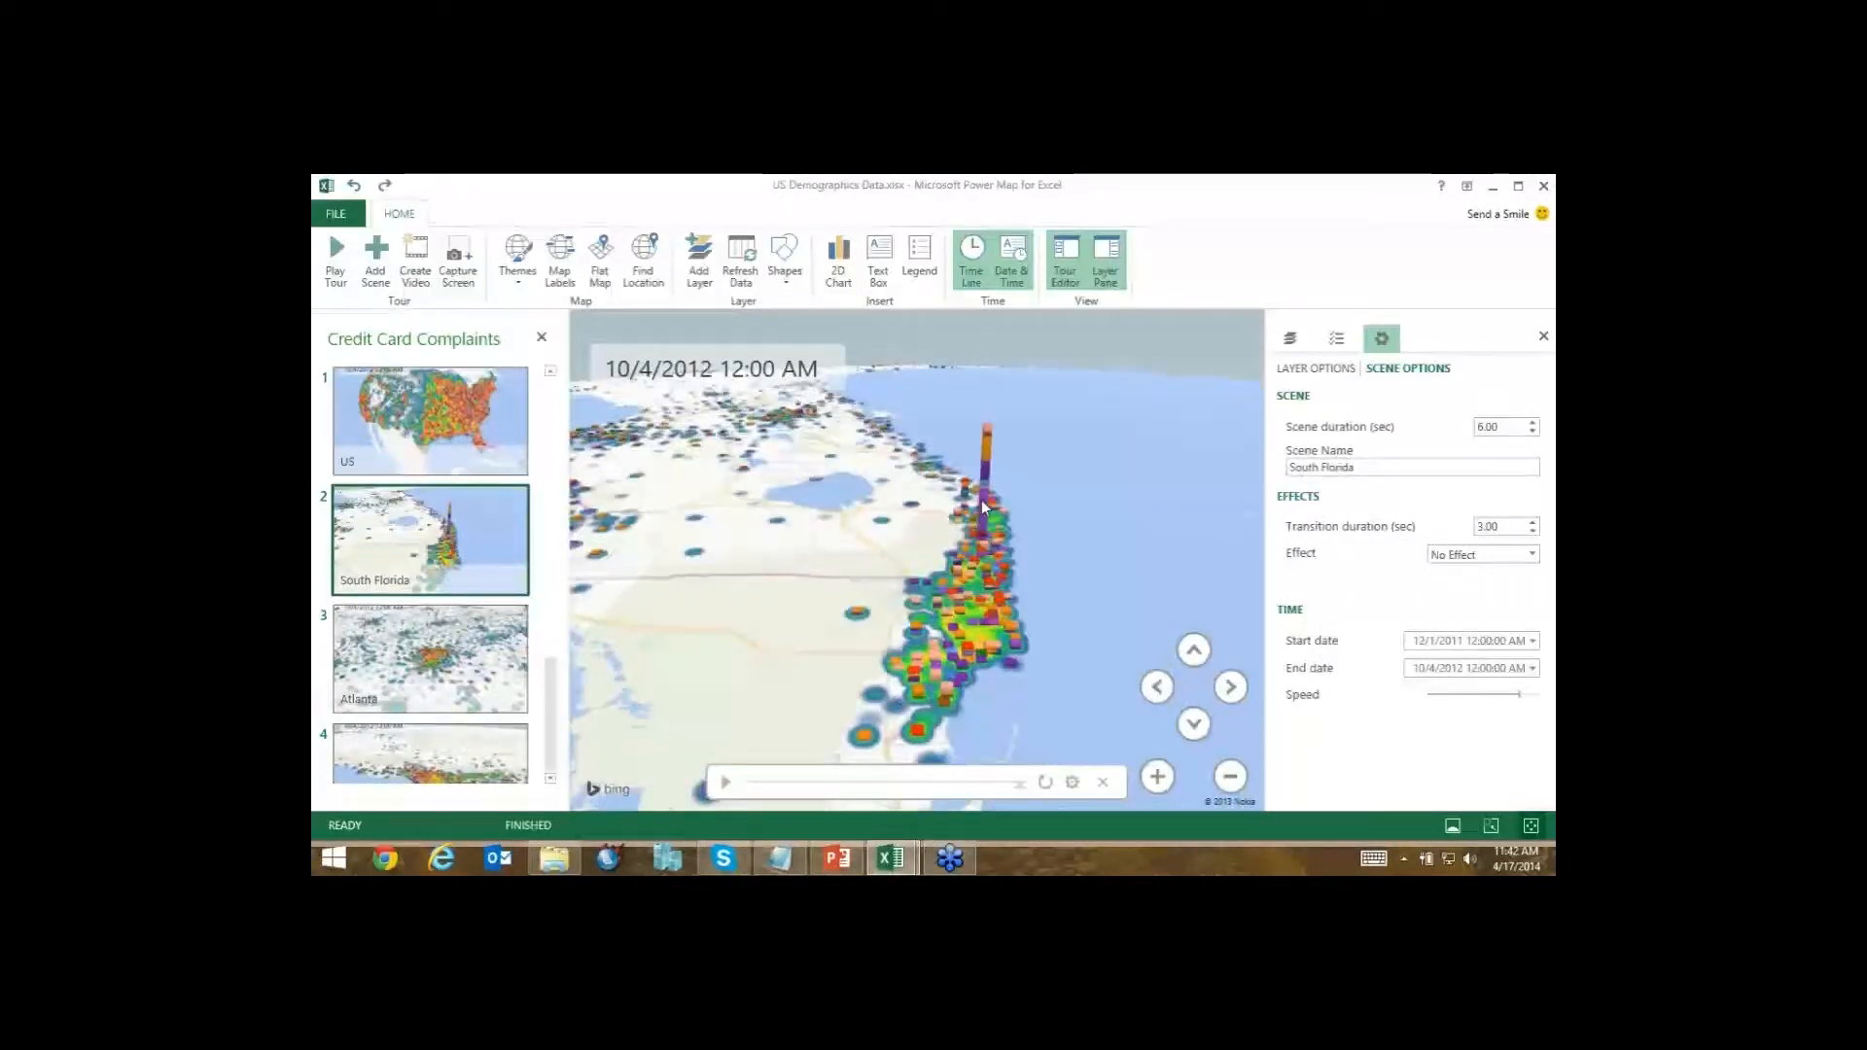
Add an annotation to the purple JPMorgan Chase segment of South Florida's tall column, titled JP Morgan complaints.
{"action": "mouse_move", "coordinate": [982, 505]}
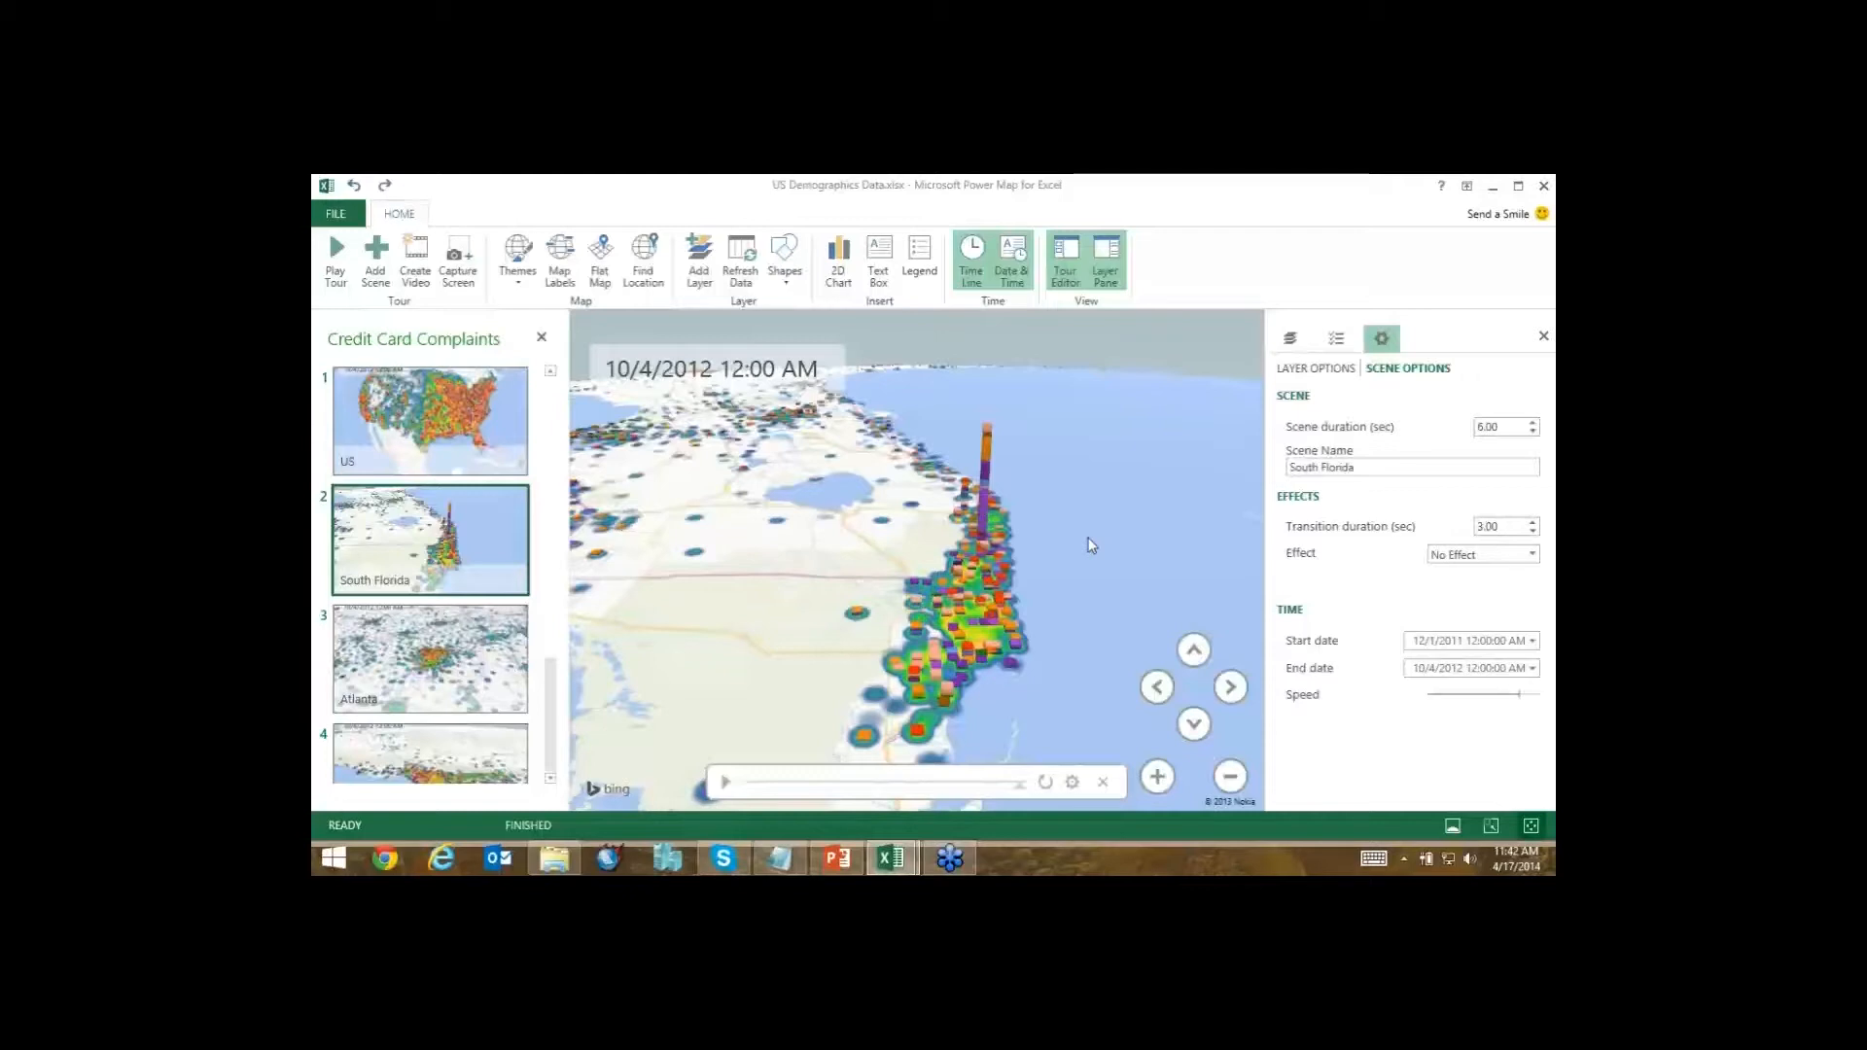
{"action": "right_click", "coordinate": [989, 510]}
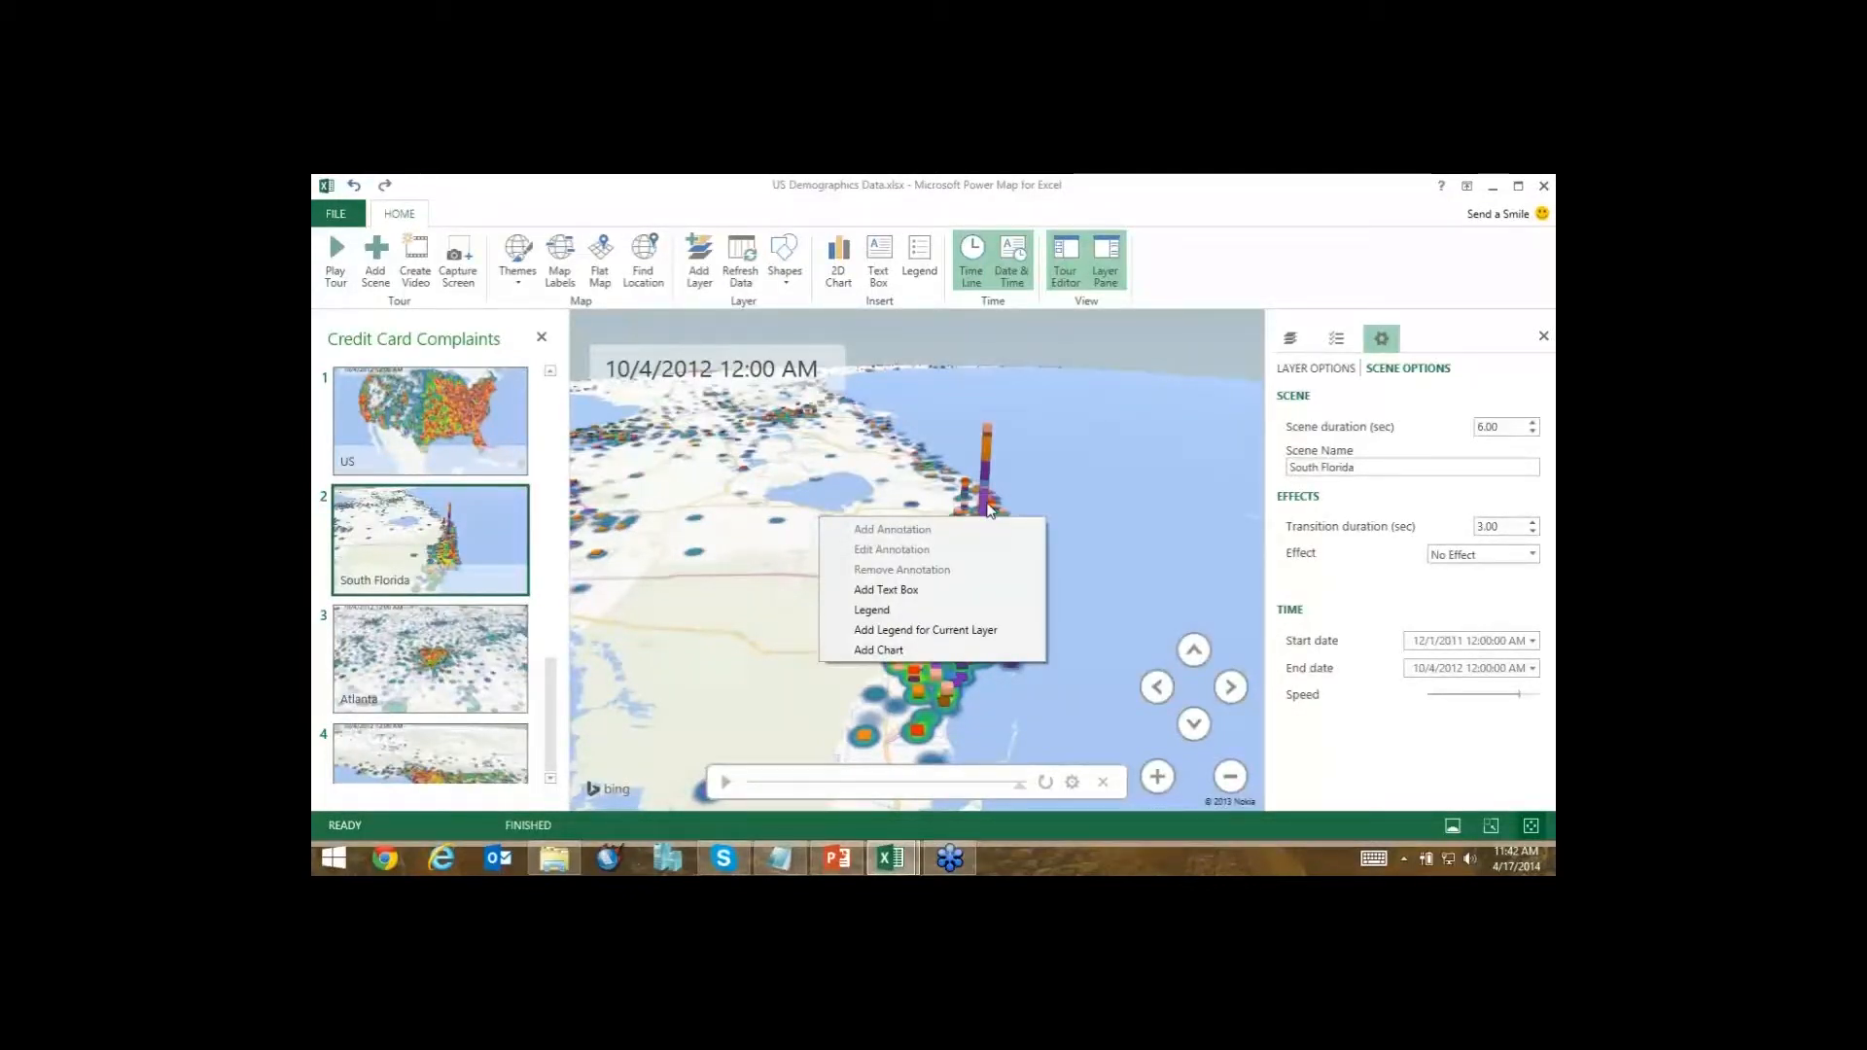
{"action": "left_click", "coordinate": [907, 698]}
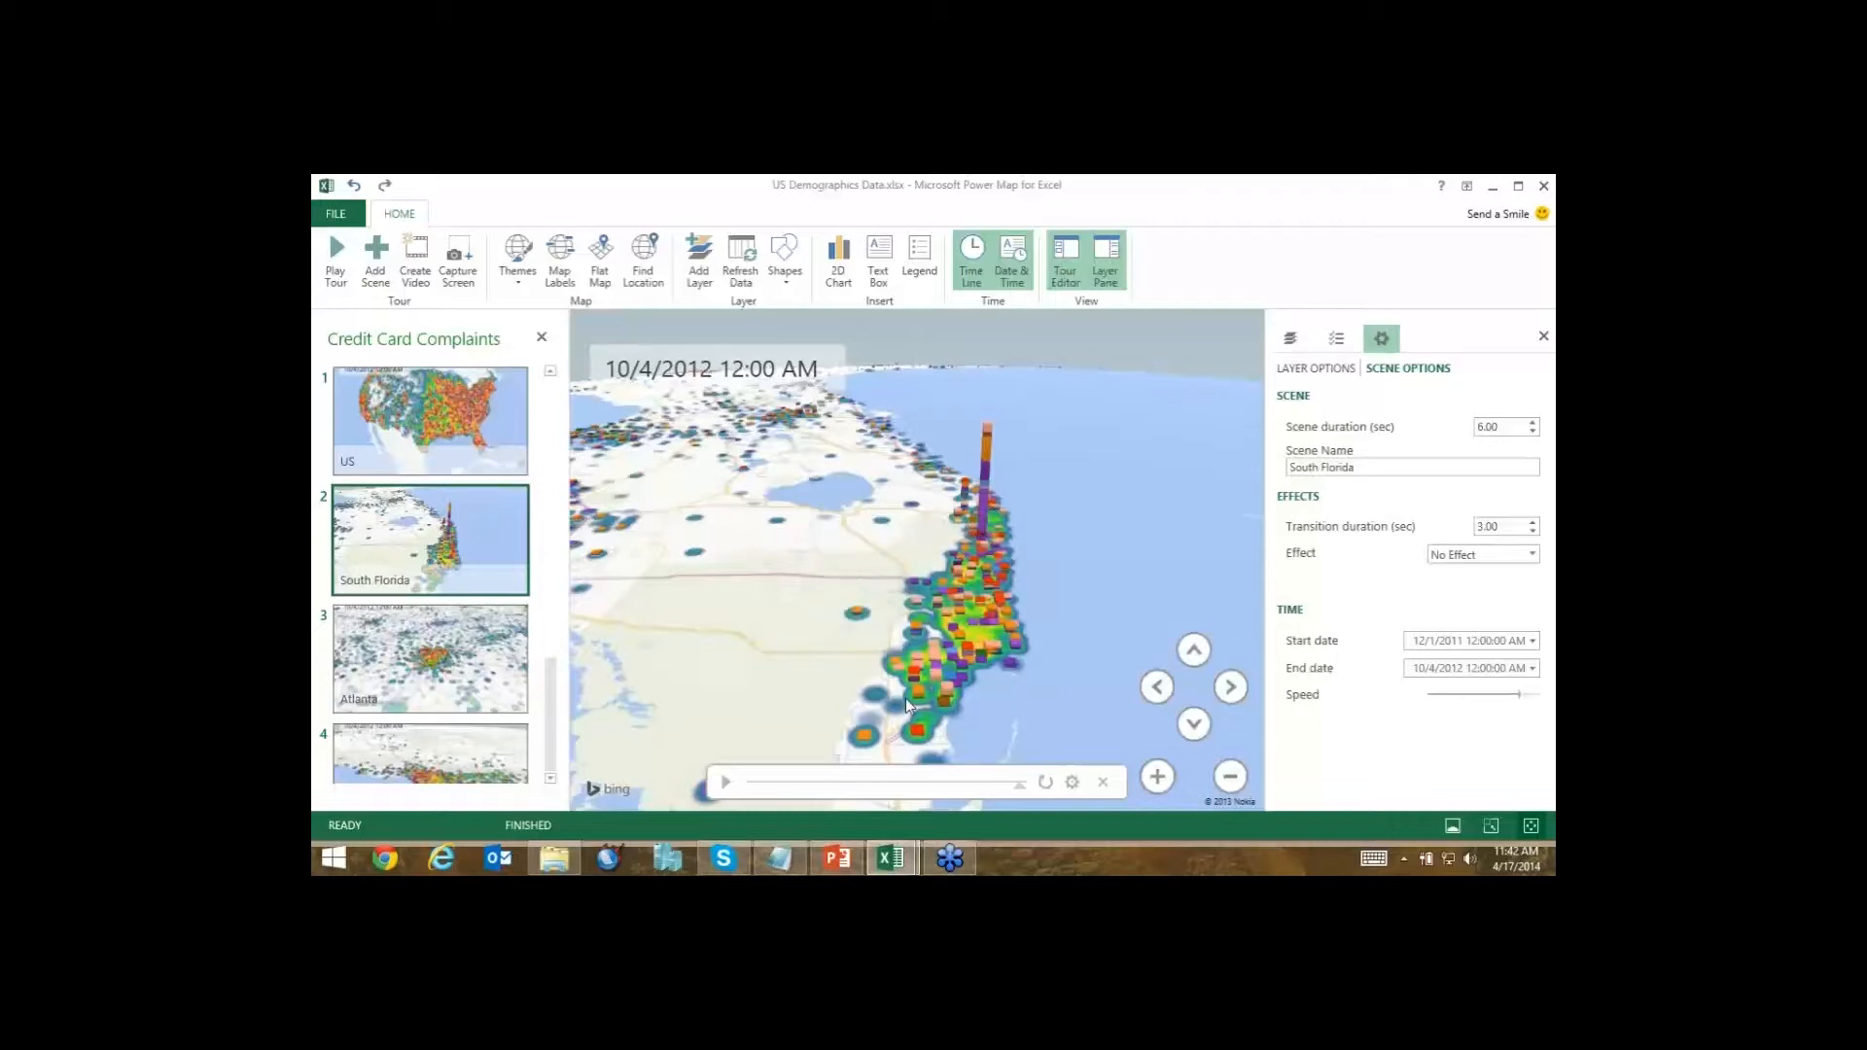
{"action": "right_click", "coordinate": [983, 510]}
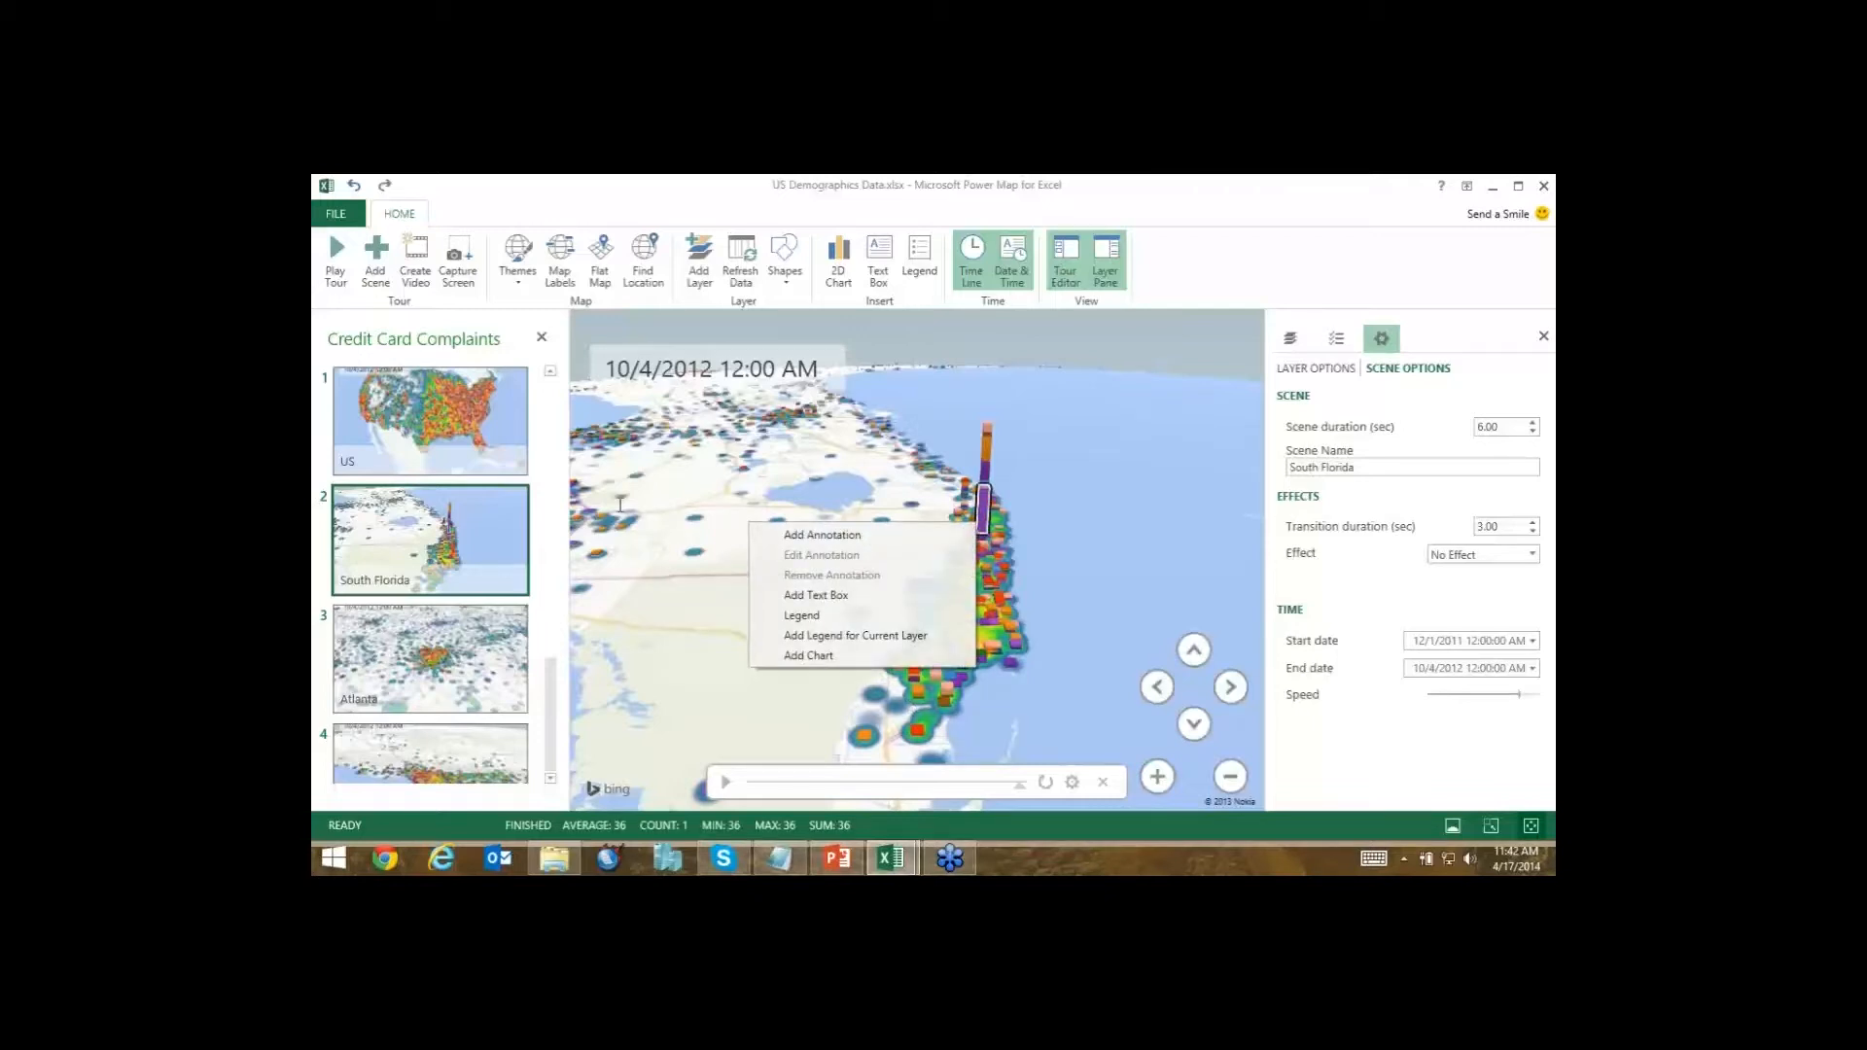
{"action": "left_click", "coordinate": [822, 535]}
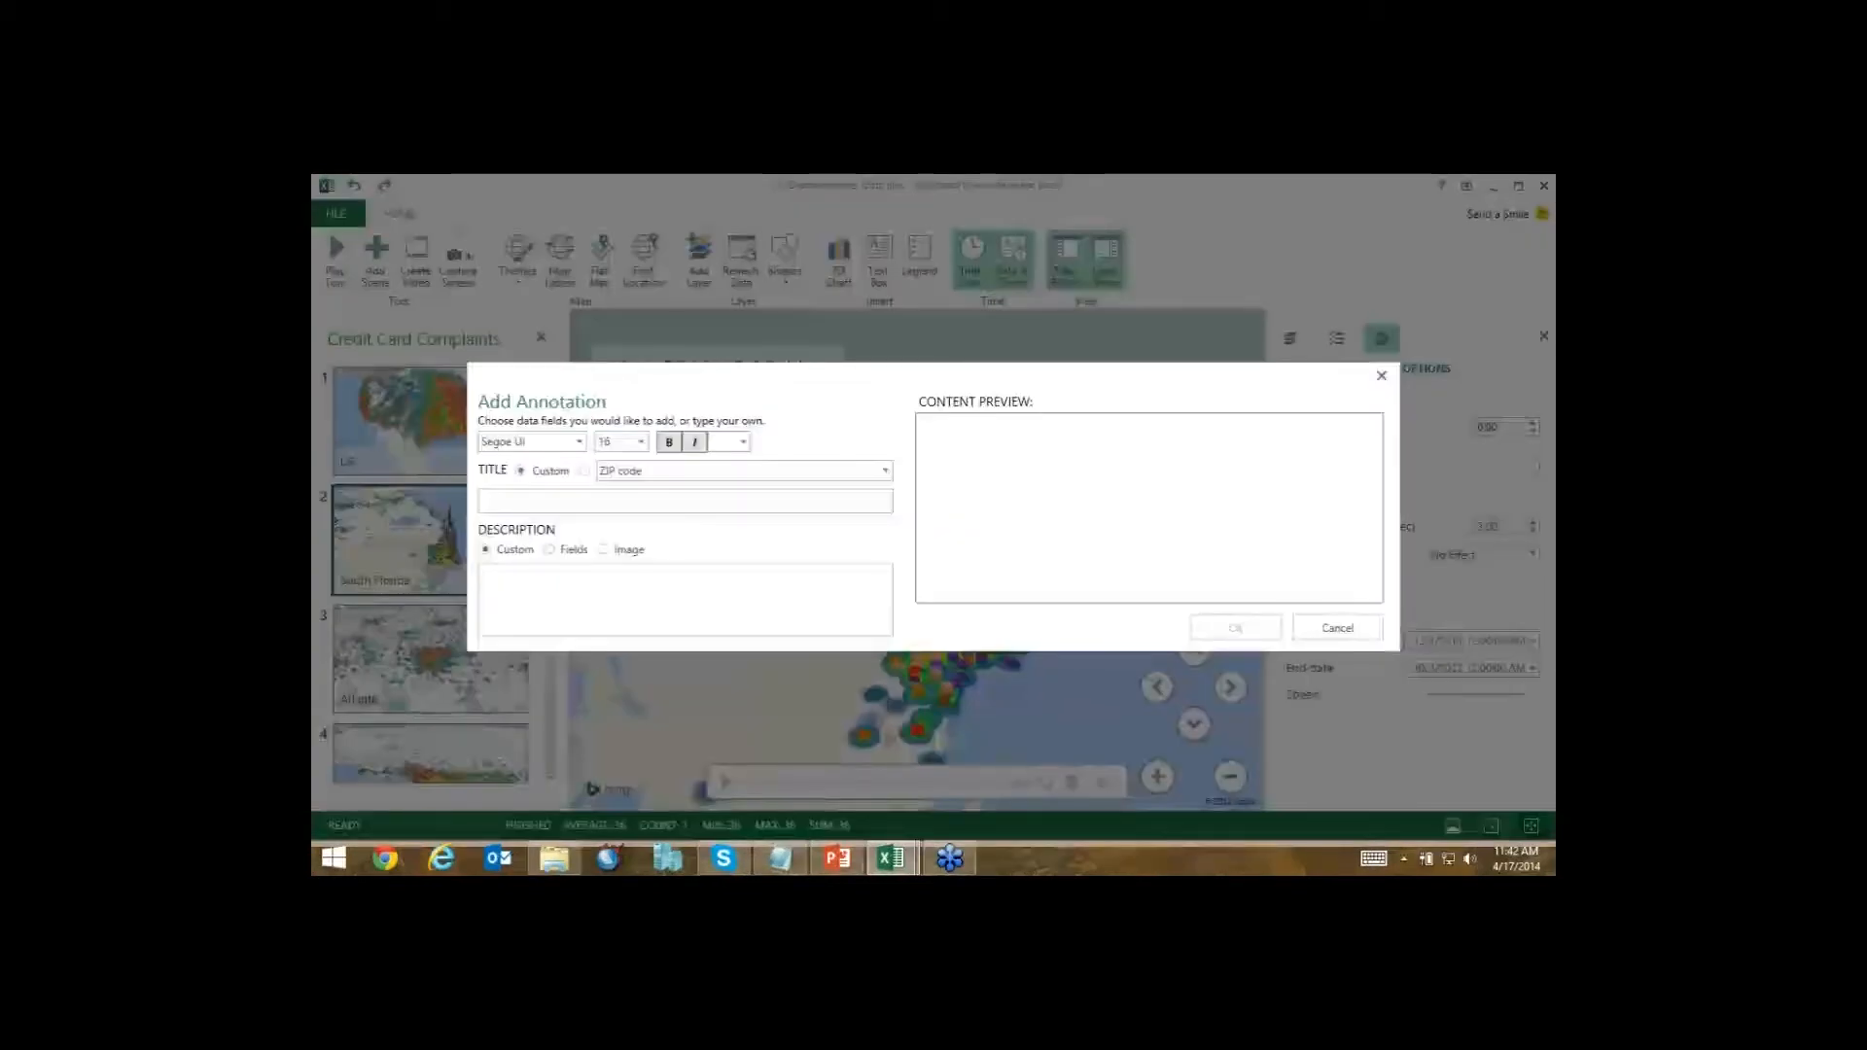
{"action": "left_click", "coordinate": [577, 501]}
{"action": "type", "text": "Major Compa"}
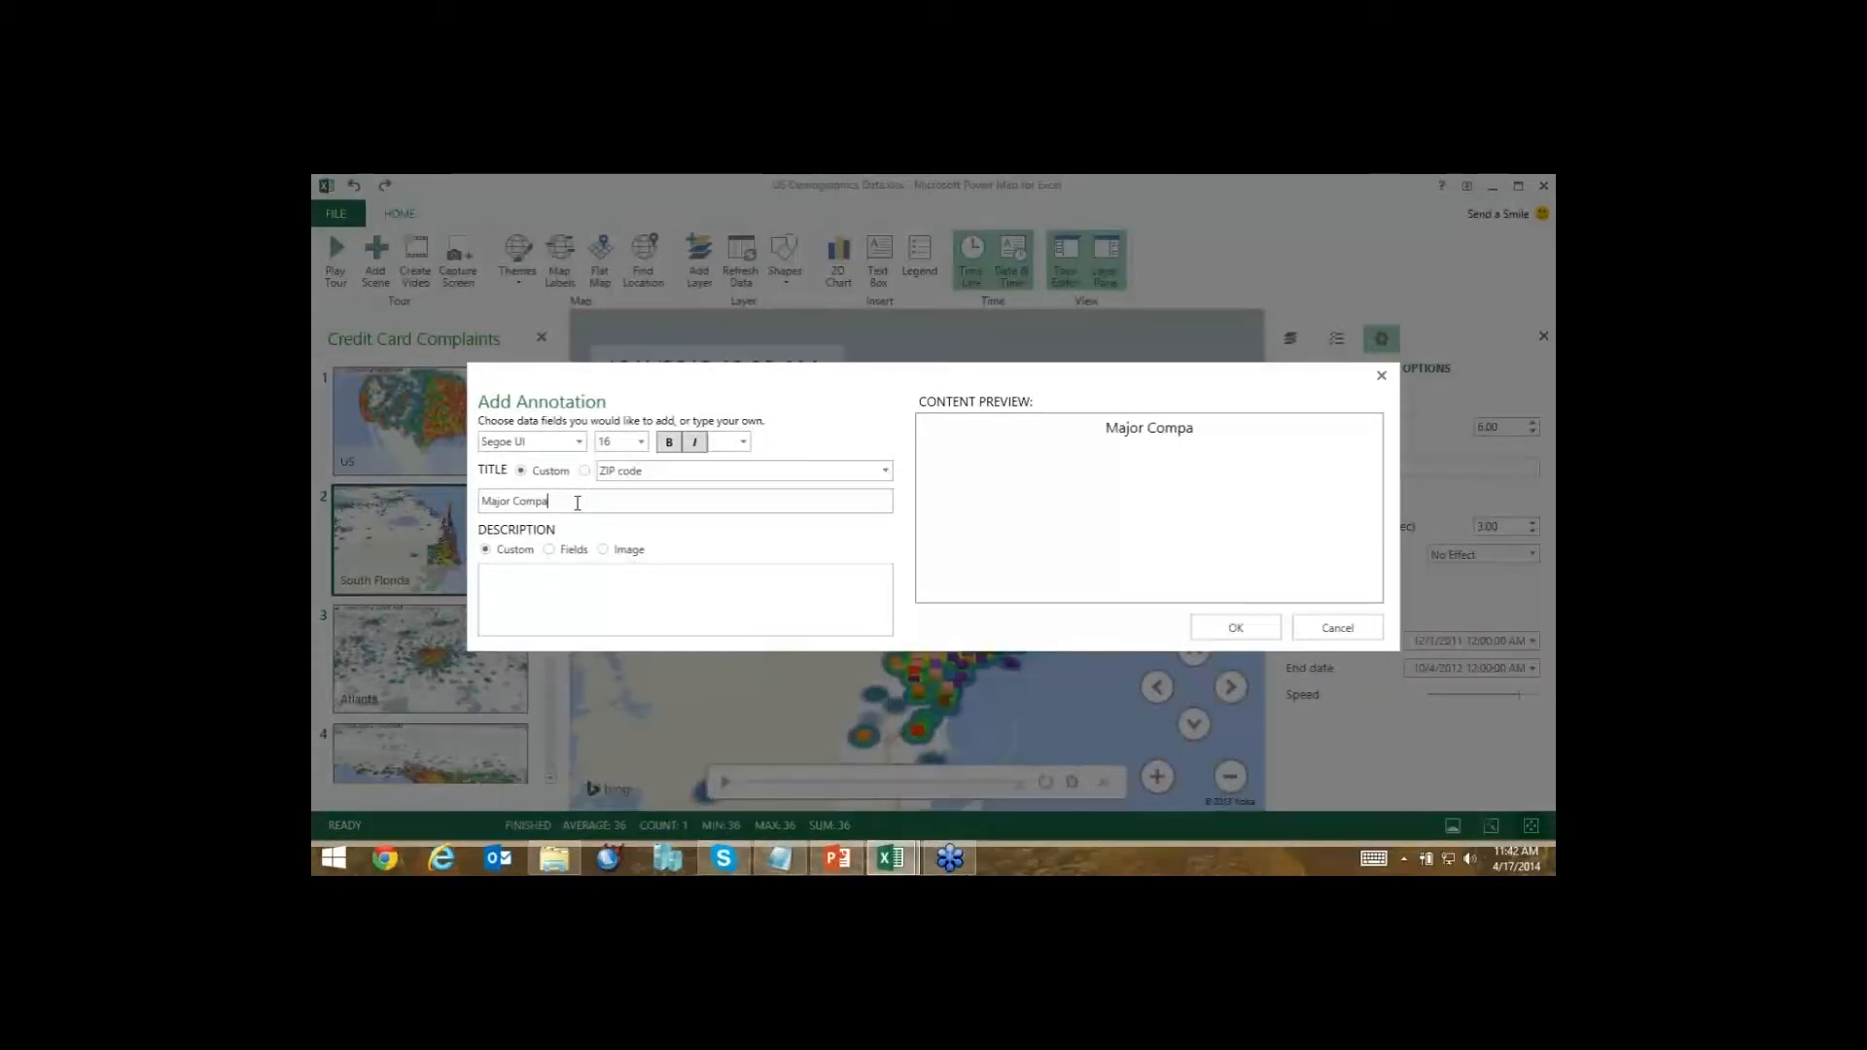
{"action": "type", "text": "ints"}
{"action": "key", "text": "Tab"}
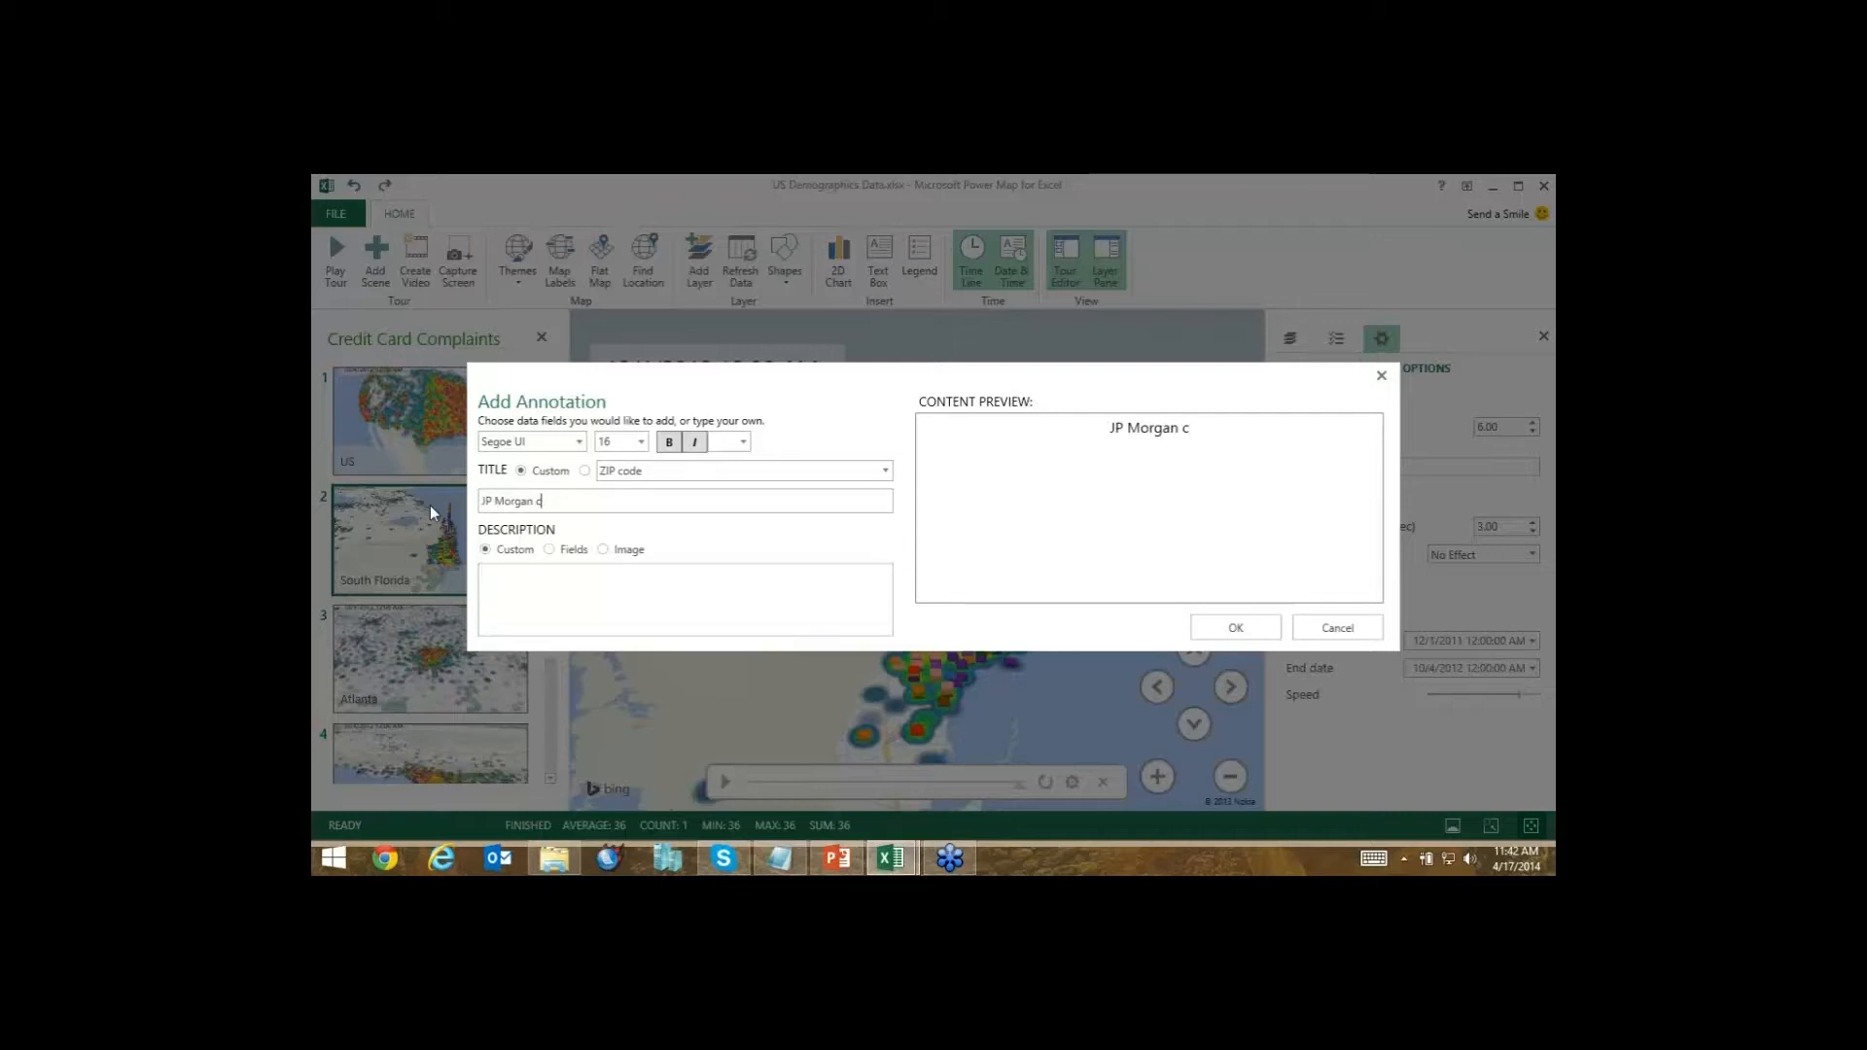
{"action": "type", "text": "omplaints"}
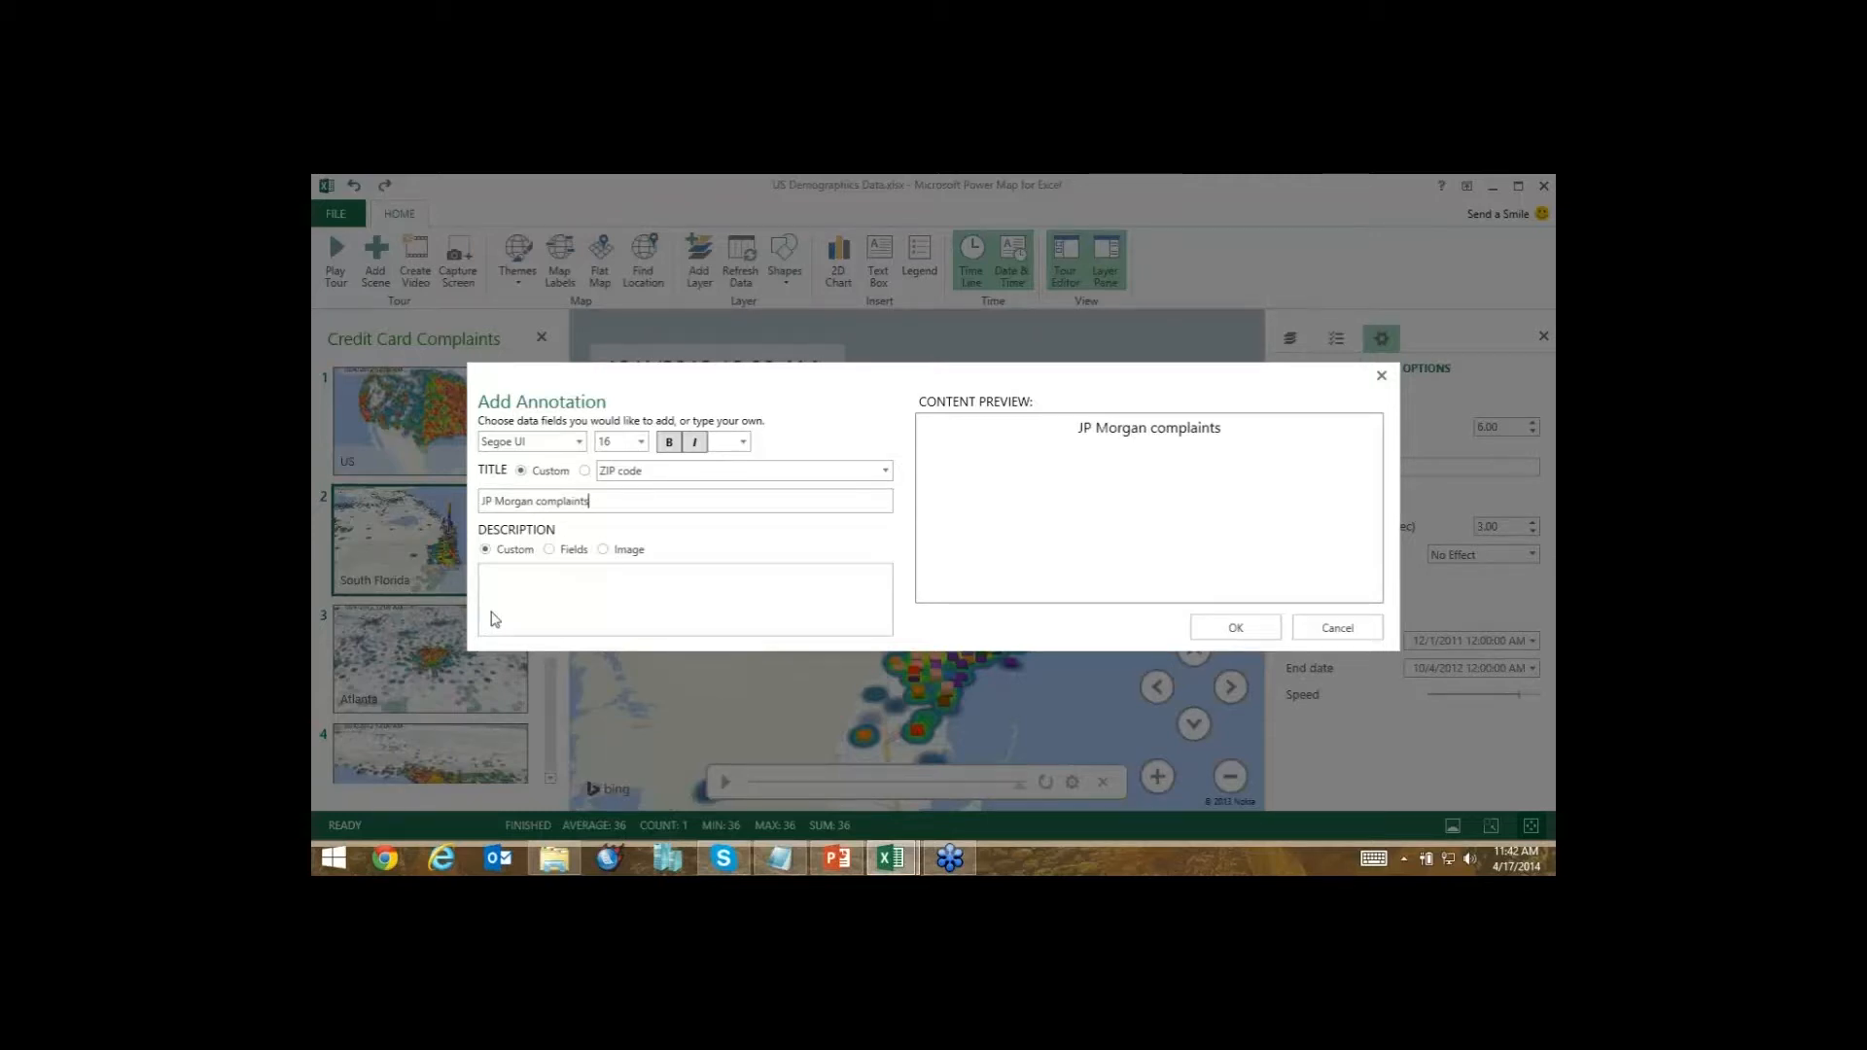
Use the Company field as the annotation's description and place the annotation on the map.
{"action": "left_click", "coordinate": [550, 549]}
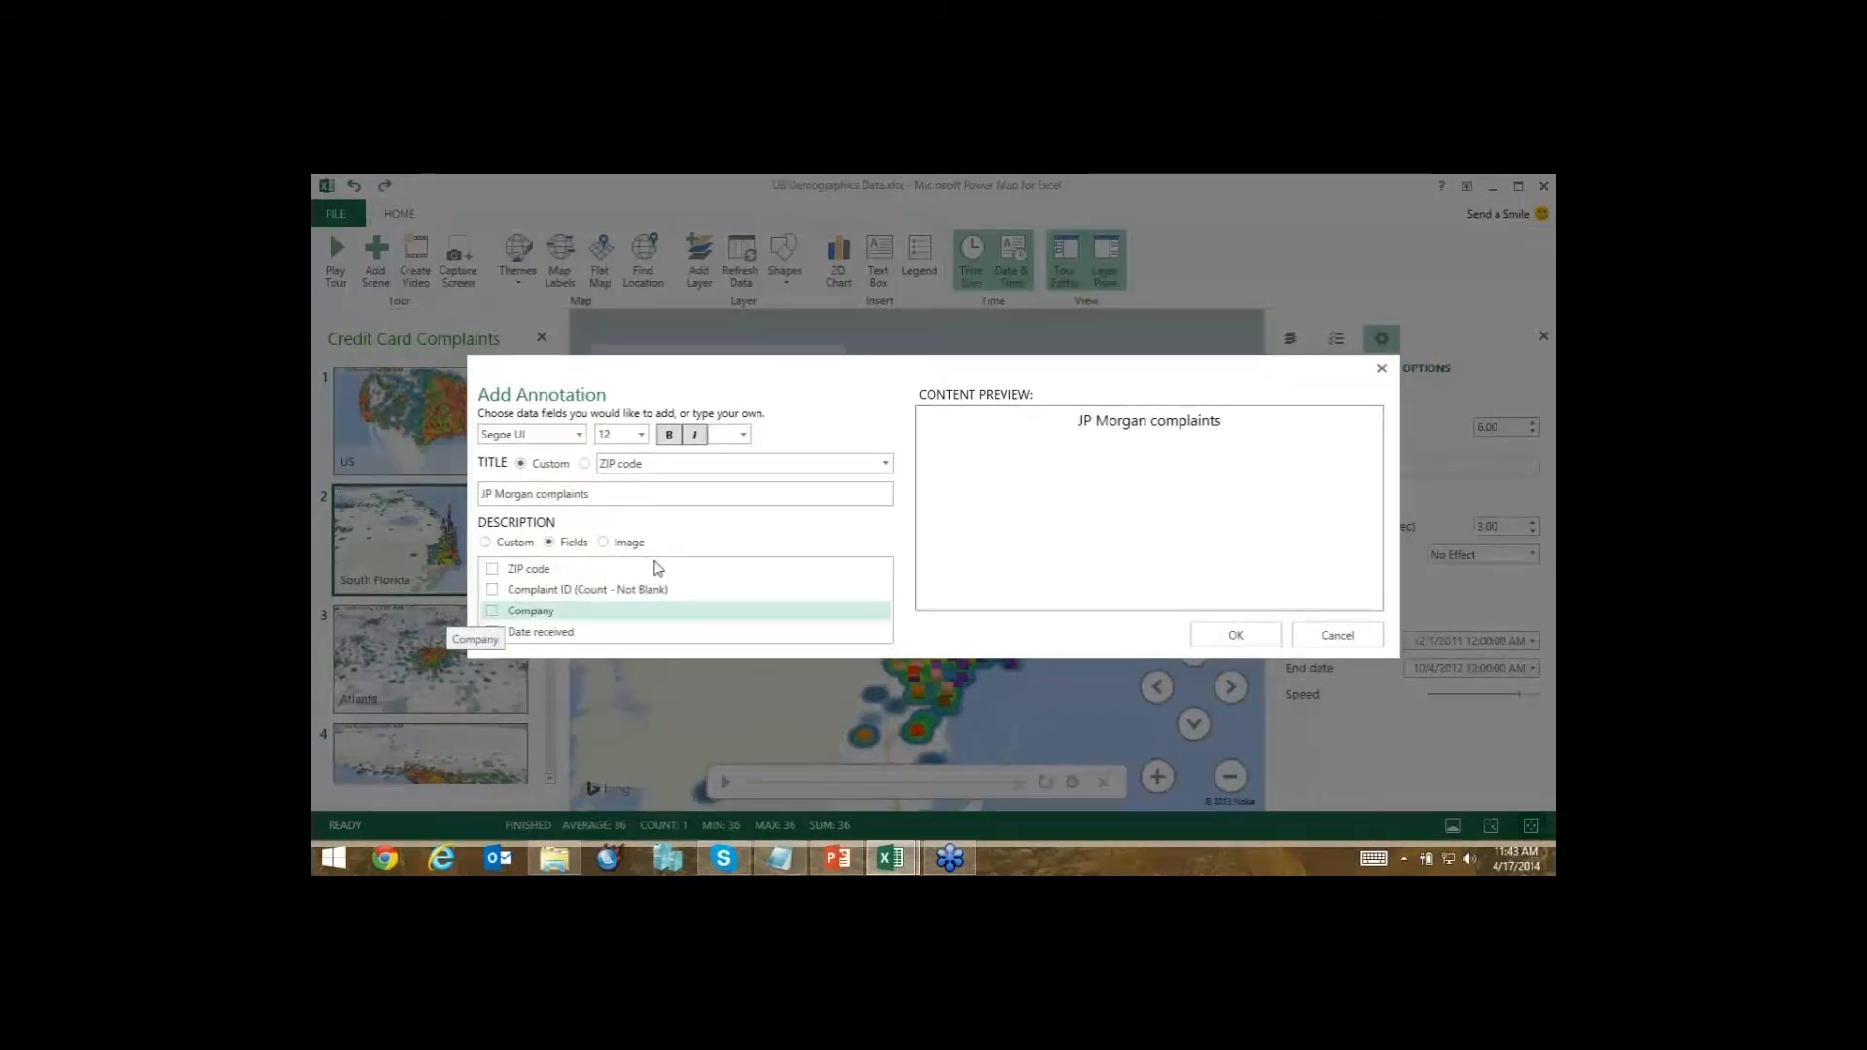
{"action": "left_click", "coordinate": [819, 610]}
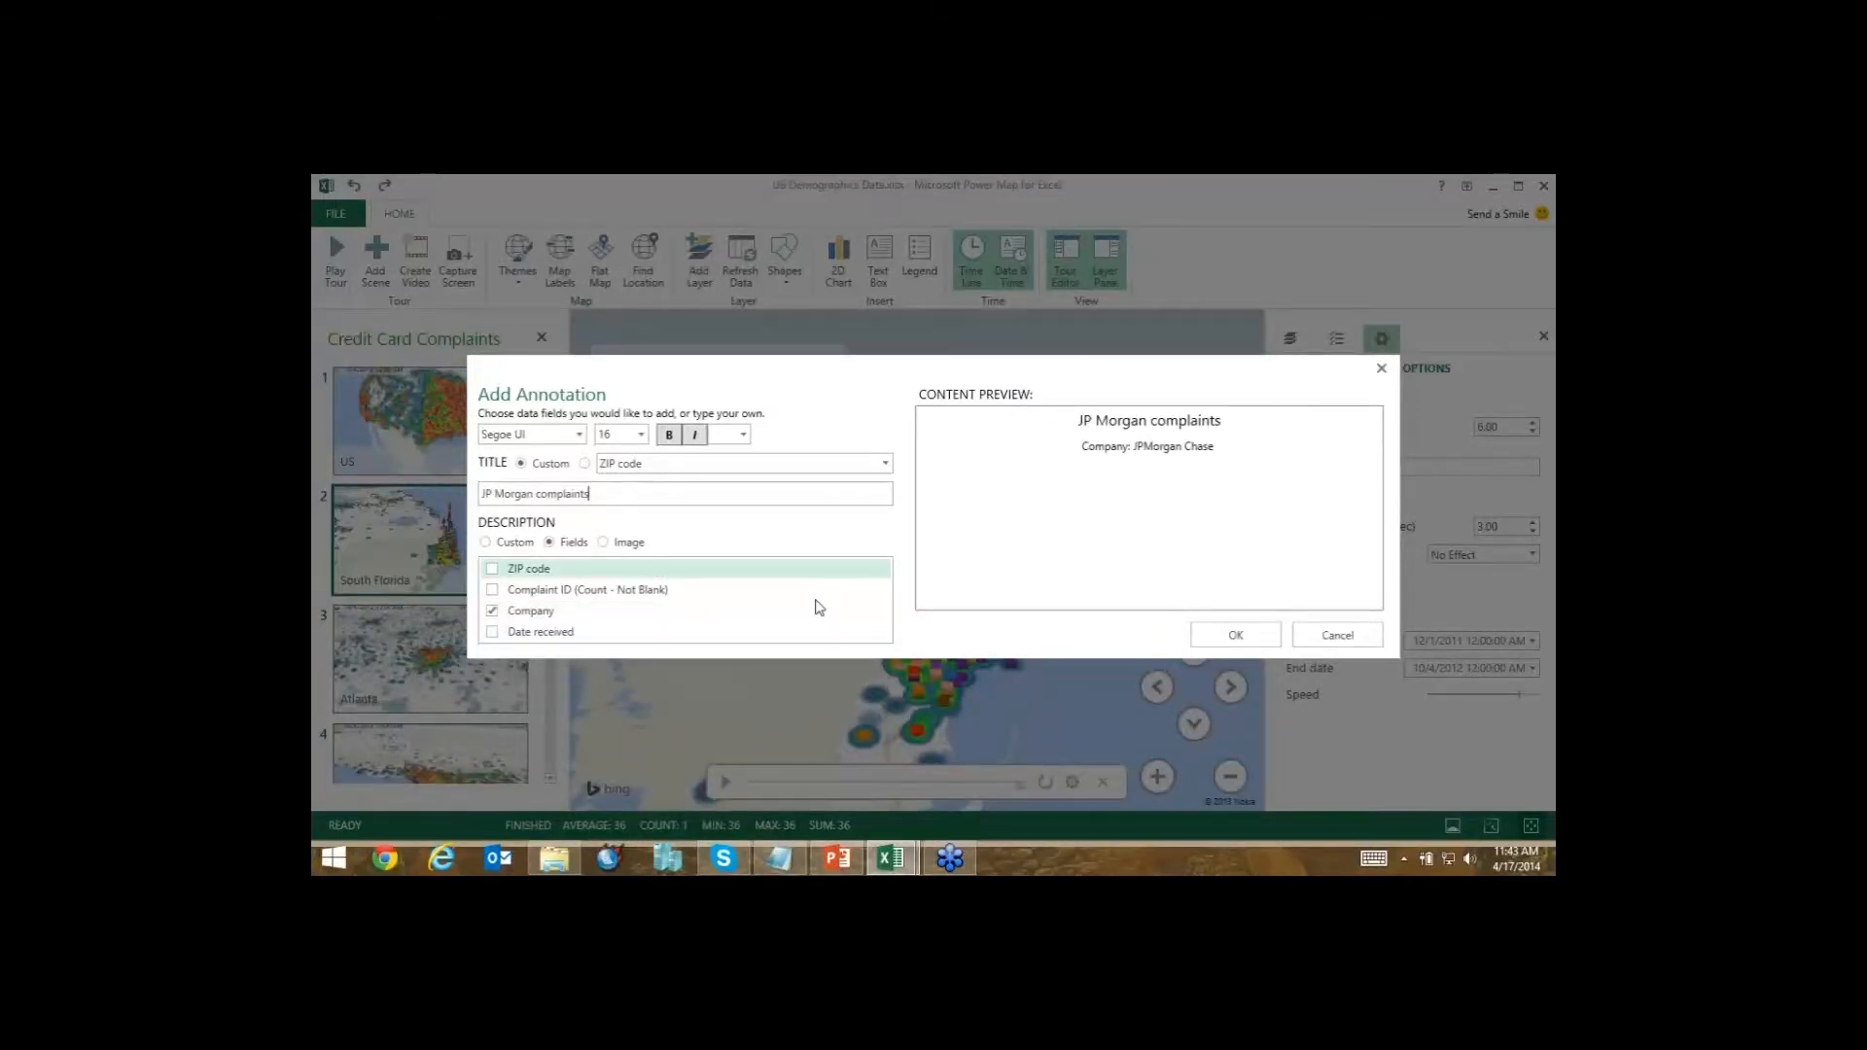
{"action": "left_click", "coordinate": [603, 542]}
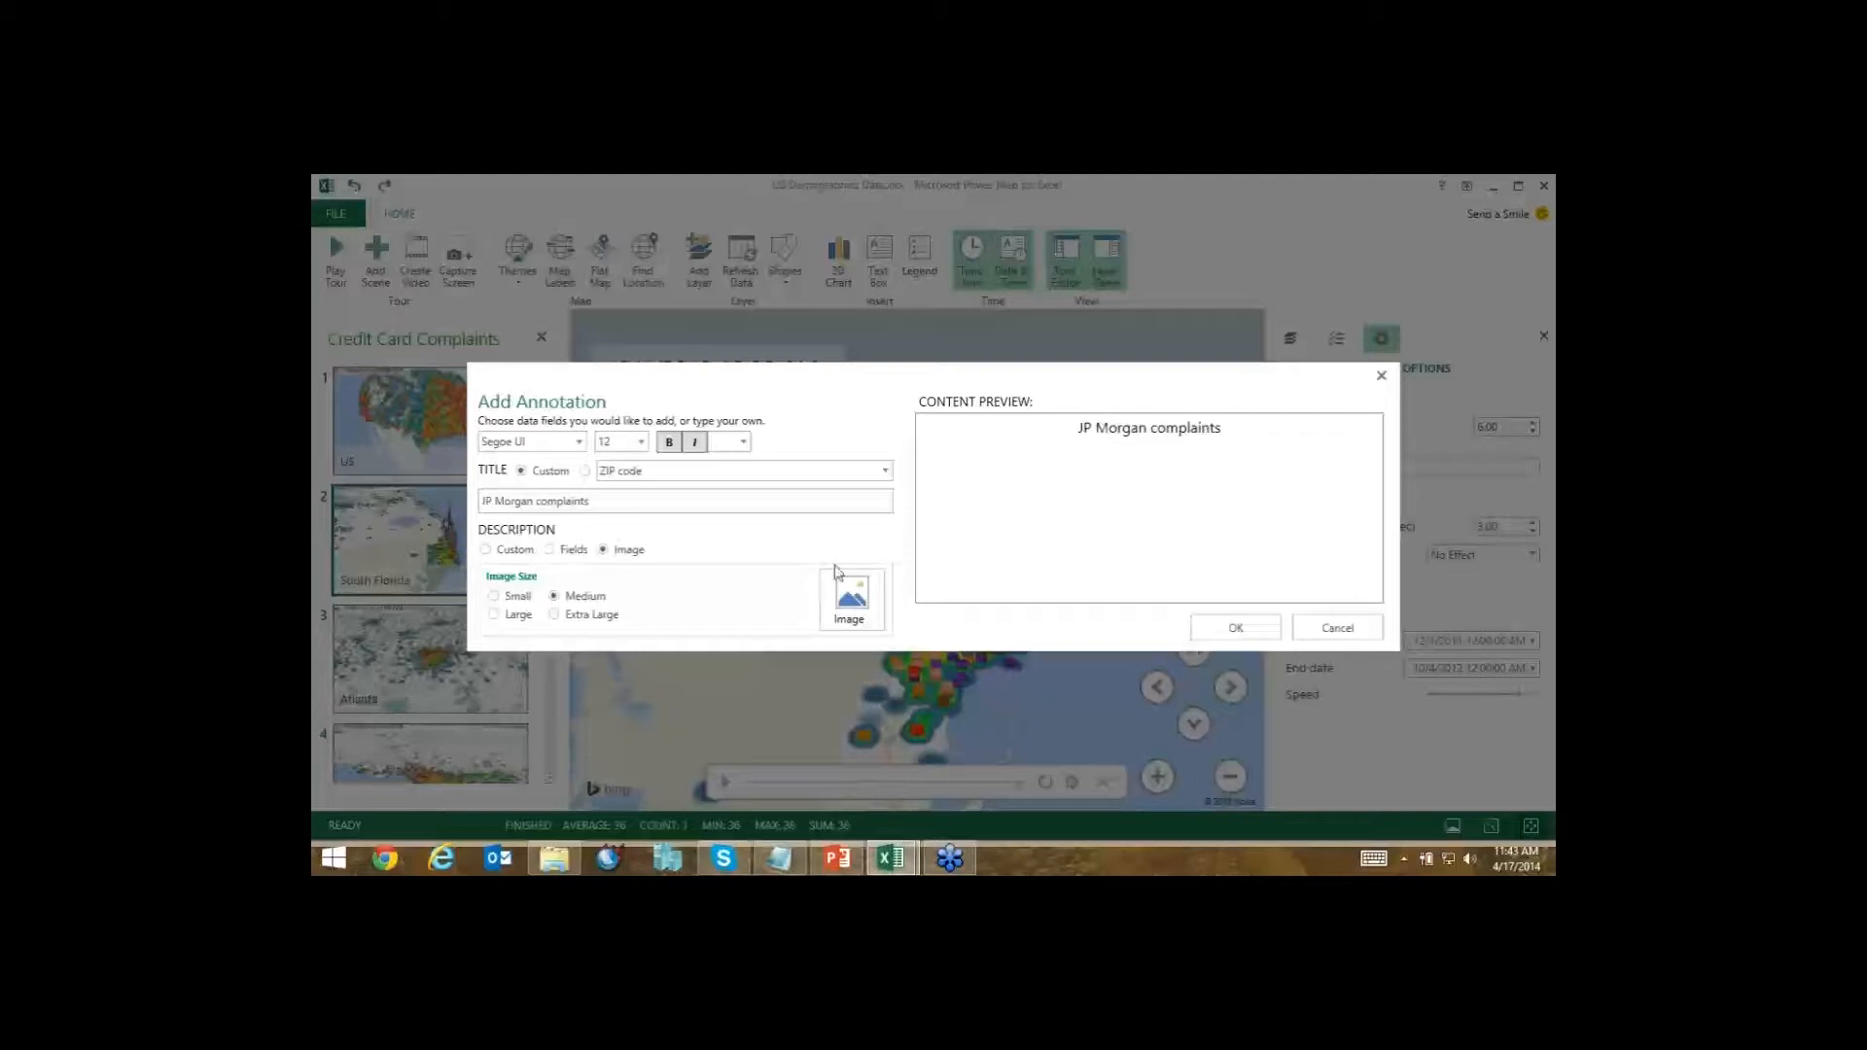
{"action": "left_click", "coordinate": [550, 549]}
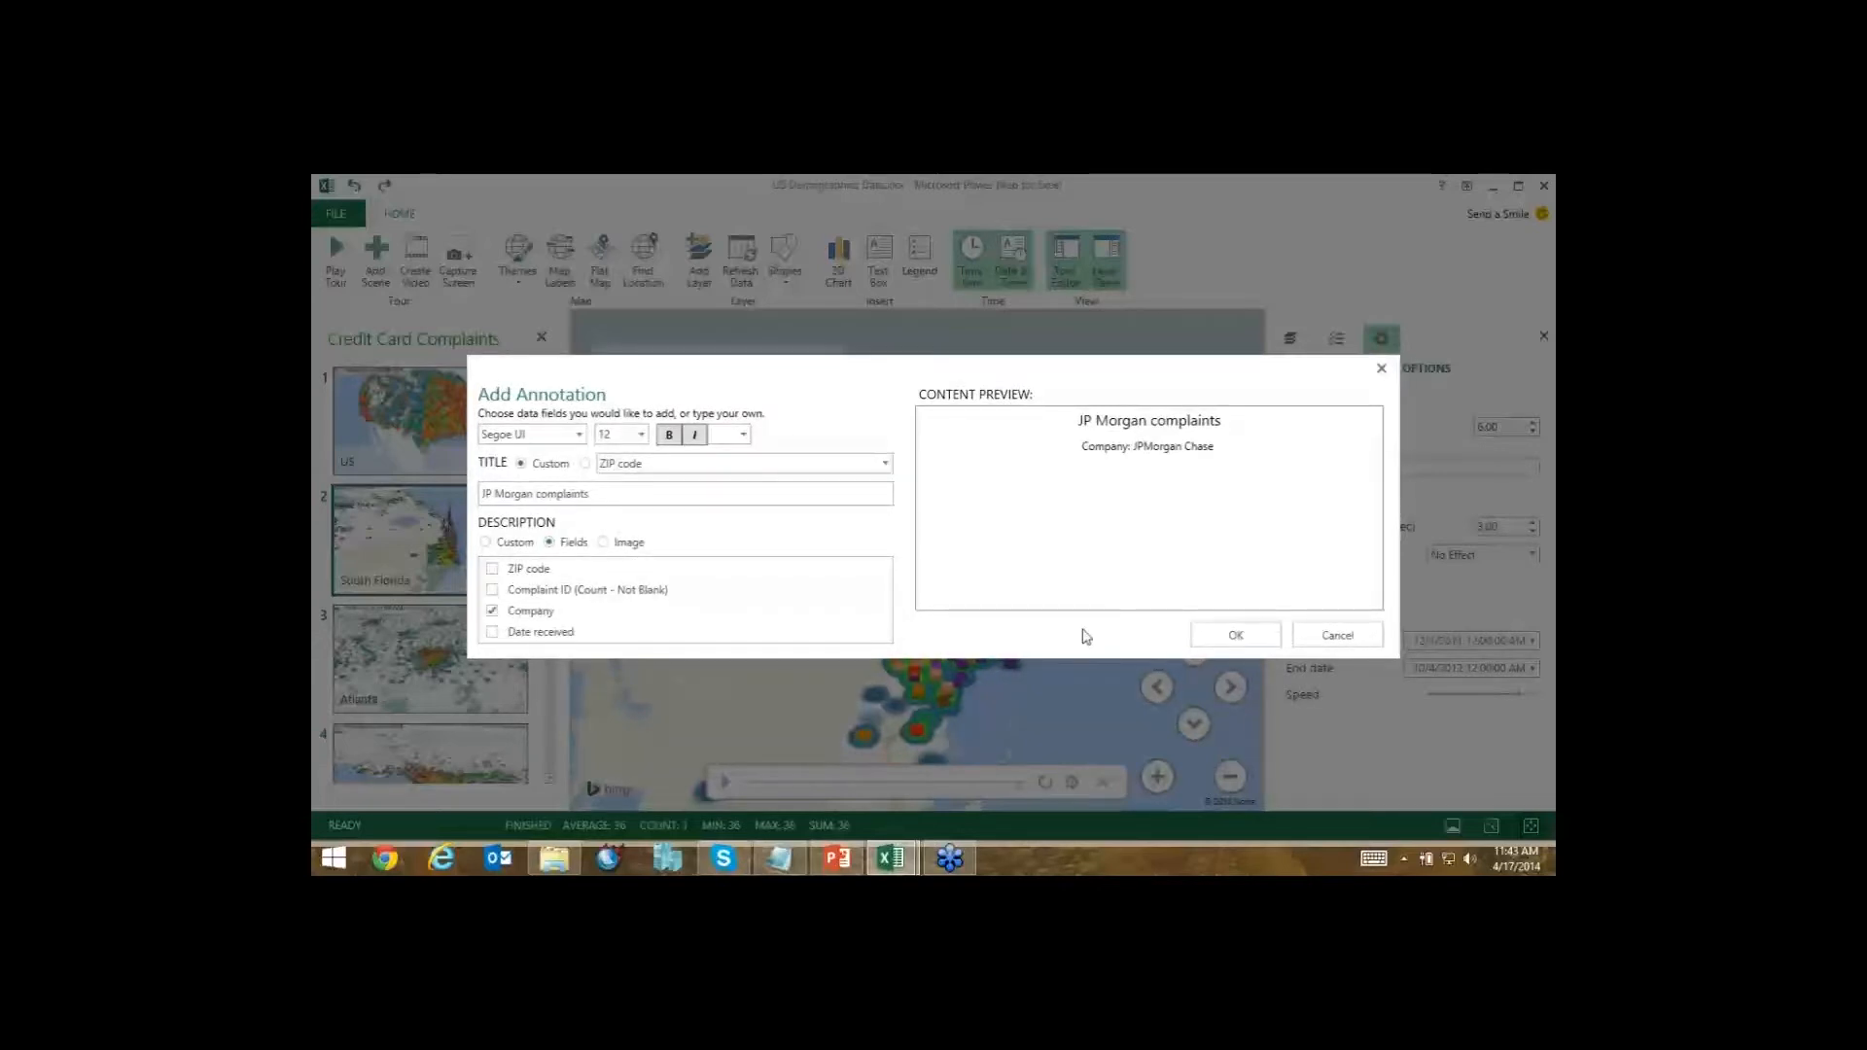
{"action": "left_click", "coordinate": [1234, 635]}
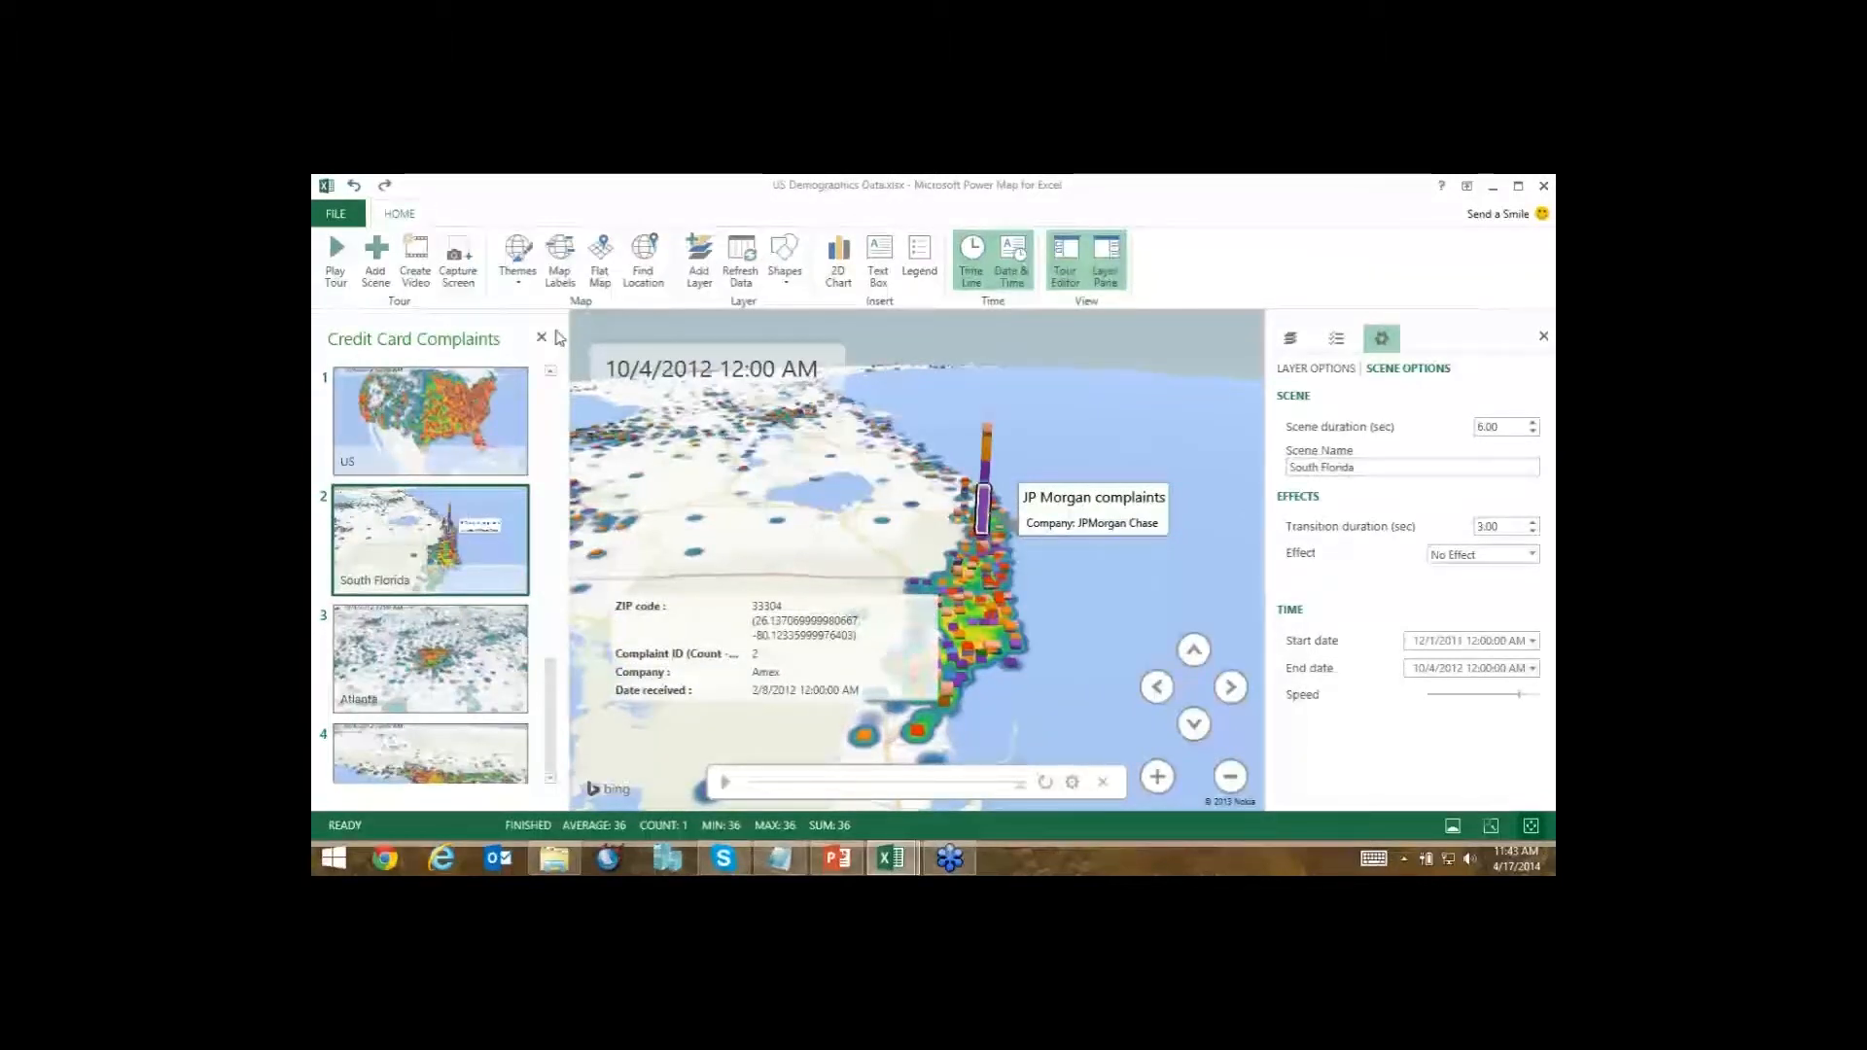
Try the blue-and-black high-contrast theme and a dark theme on the US scene, and undo the theme change.
{"action": "left_click", "coordinate": [430, 420]}
{"action": "left_click", "coordinate": [517, 257]}
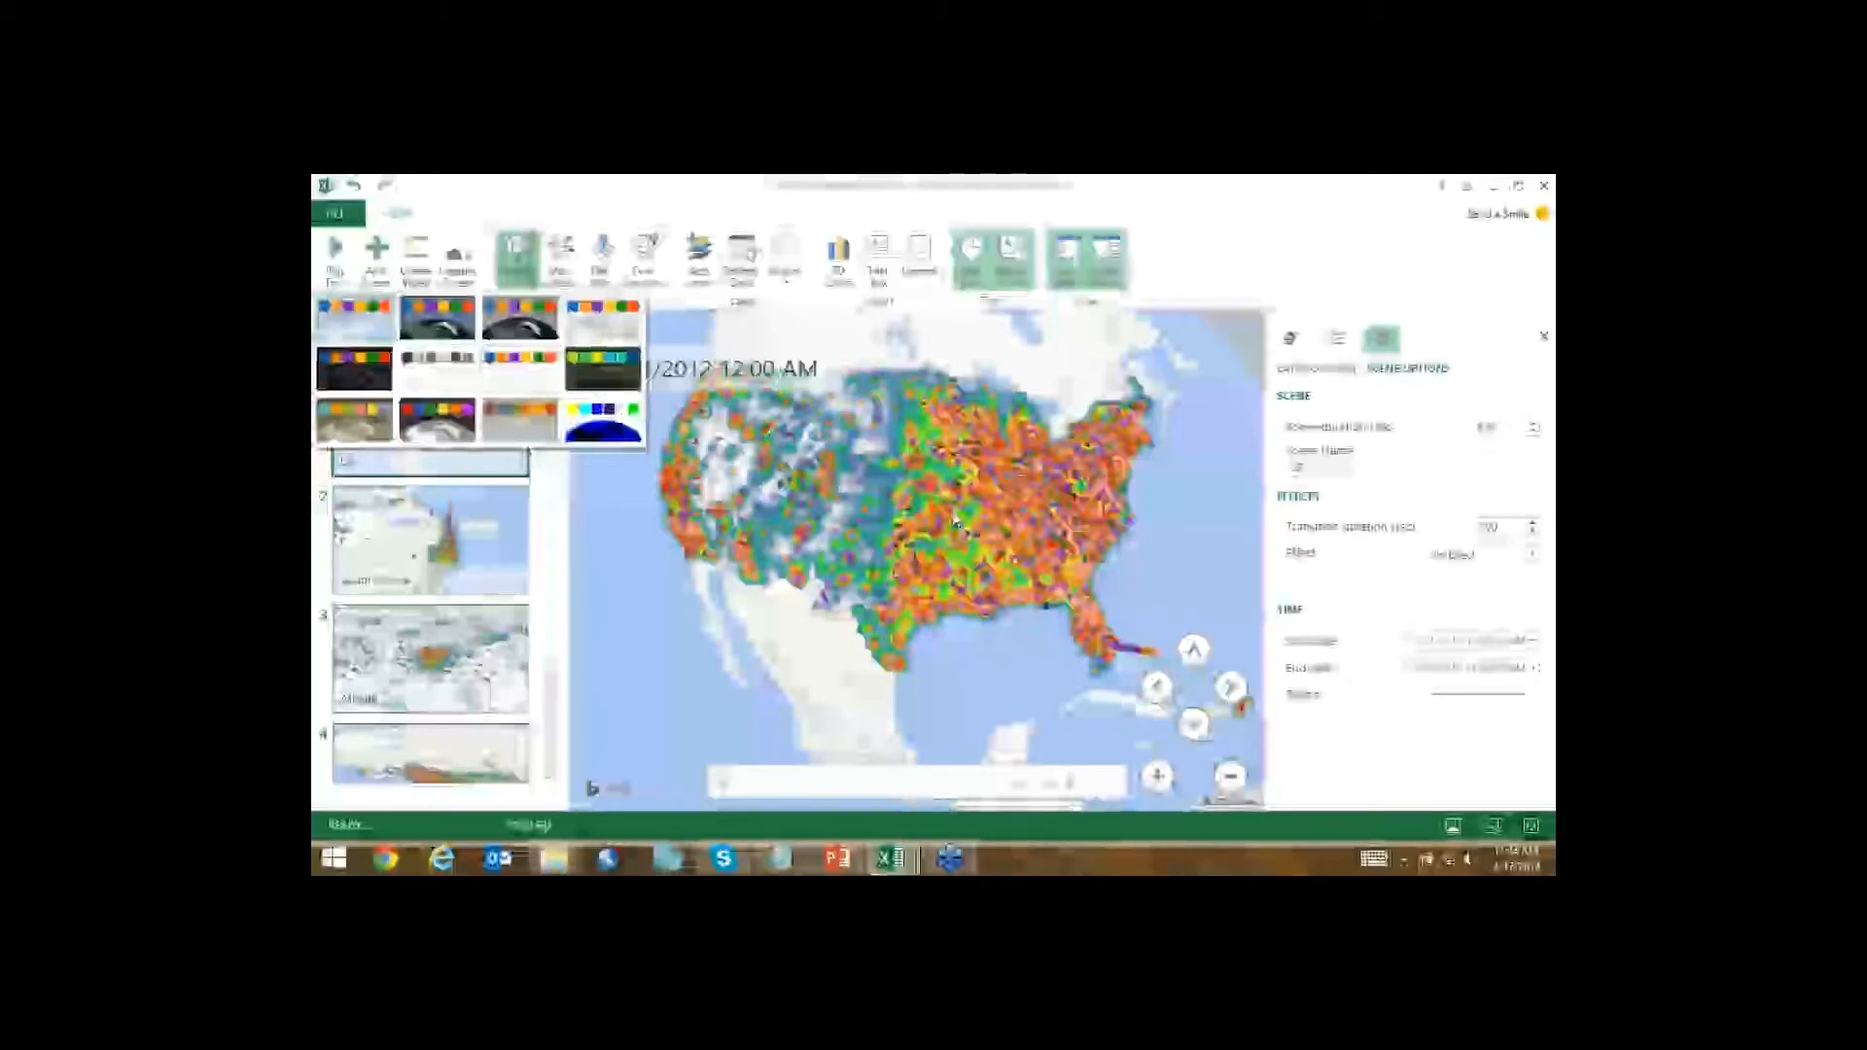
{"action": "left_click", "coordinate": [603, 420]}
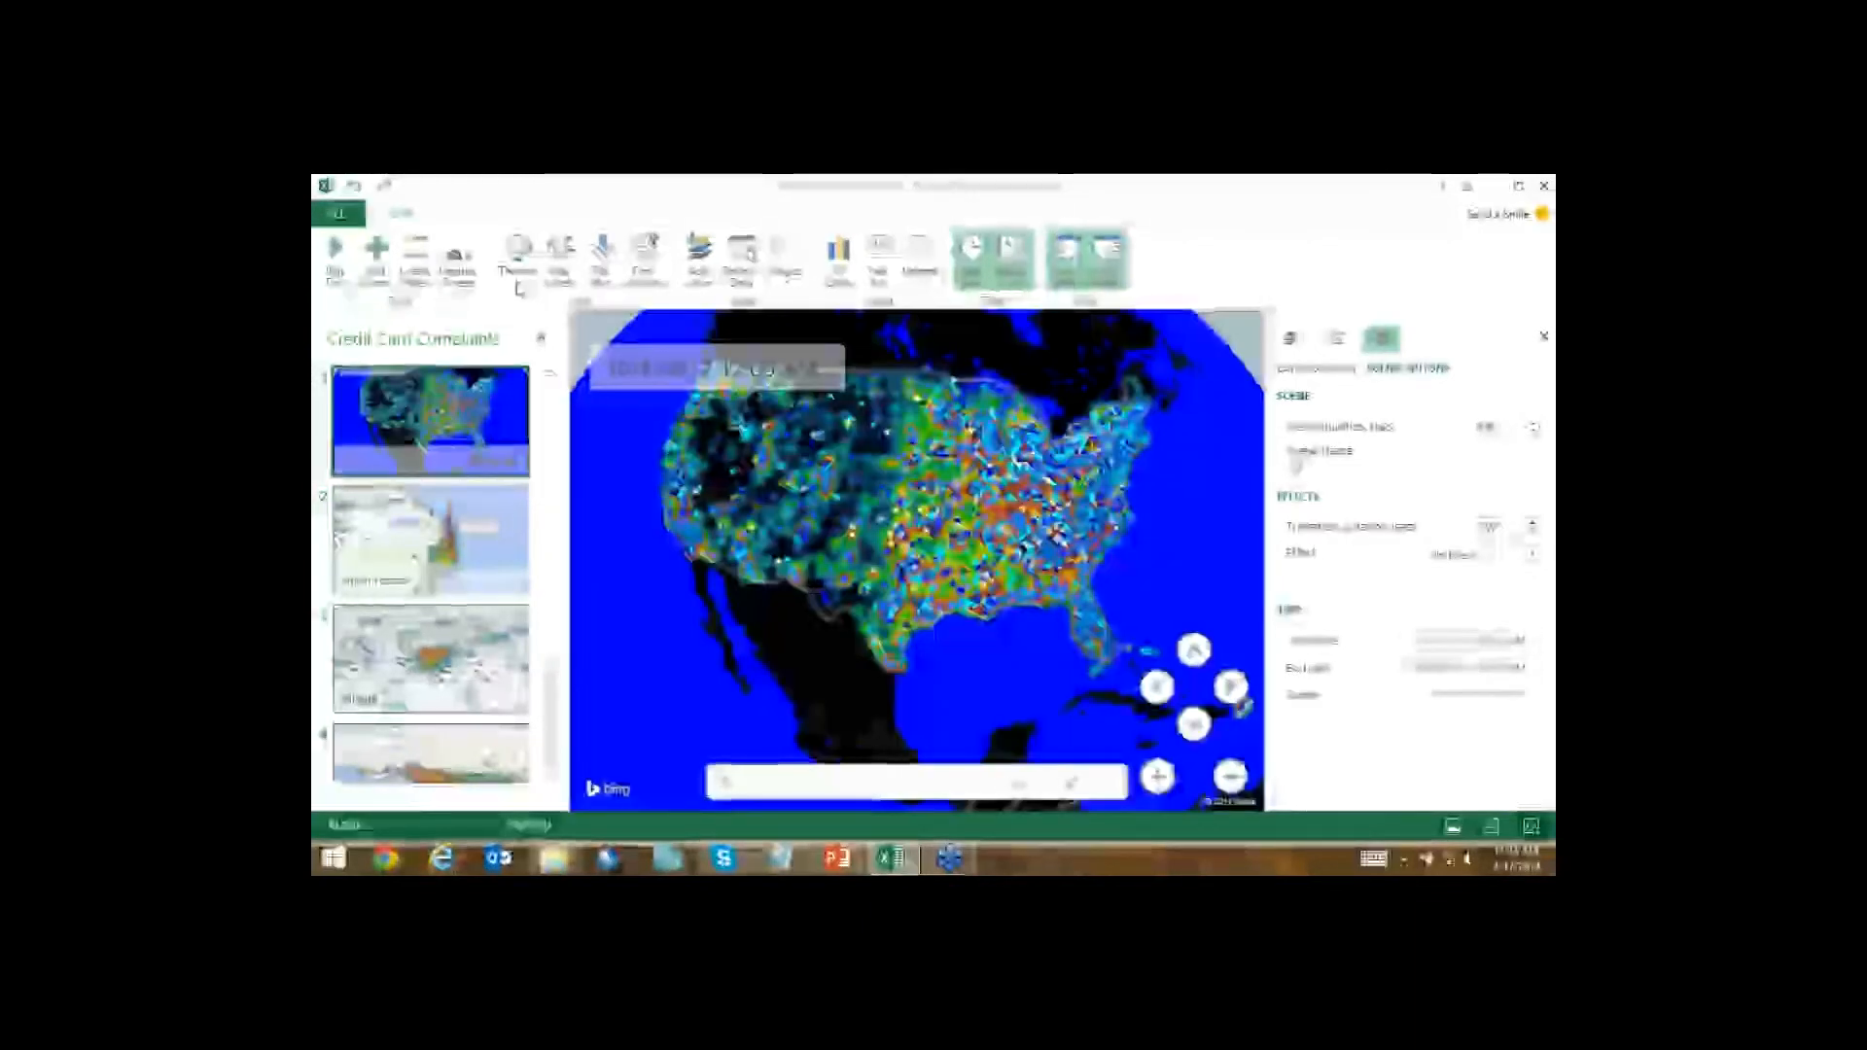
{"action": "left_click", "coordinate": [519, 277]}
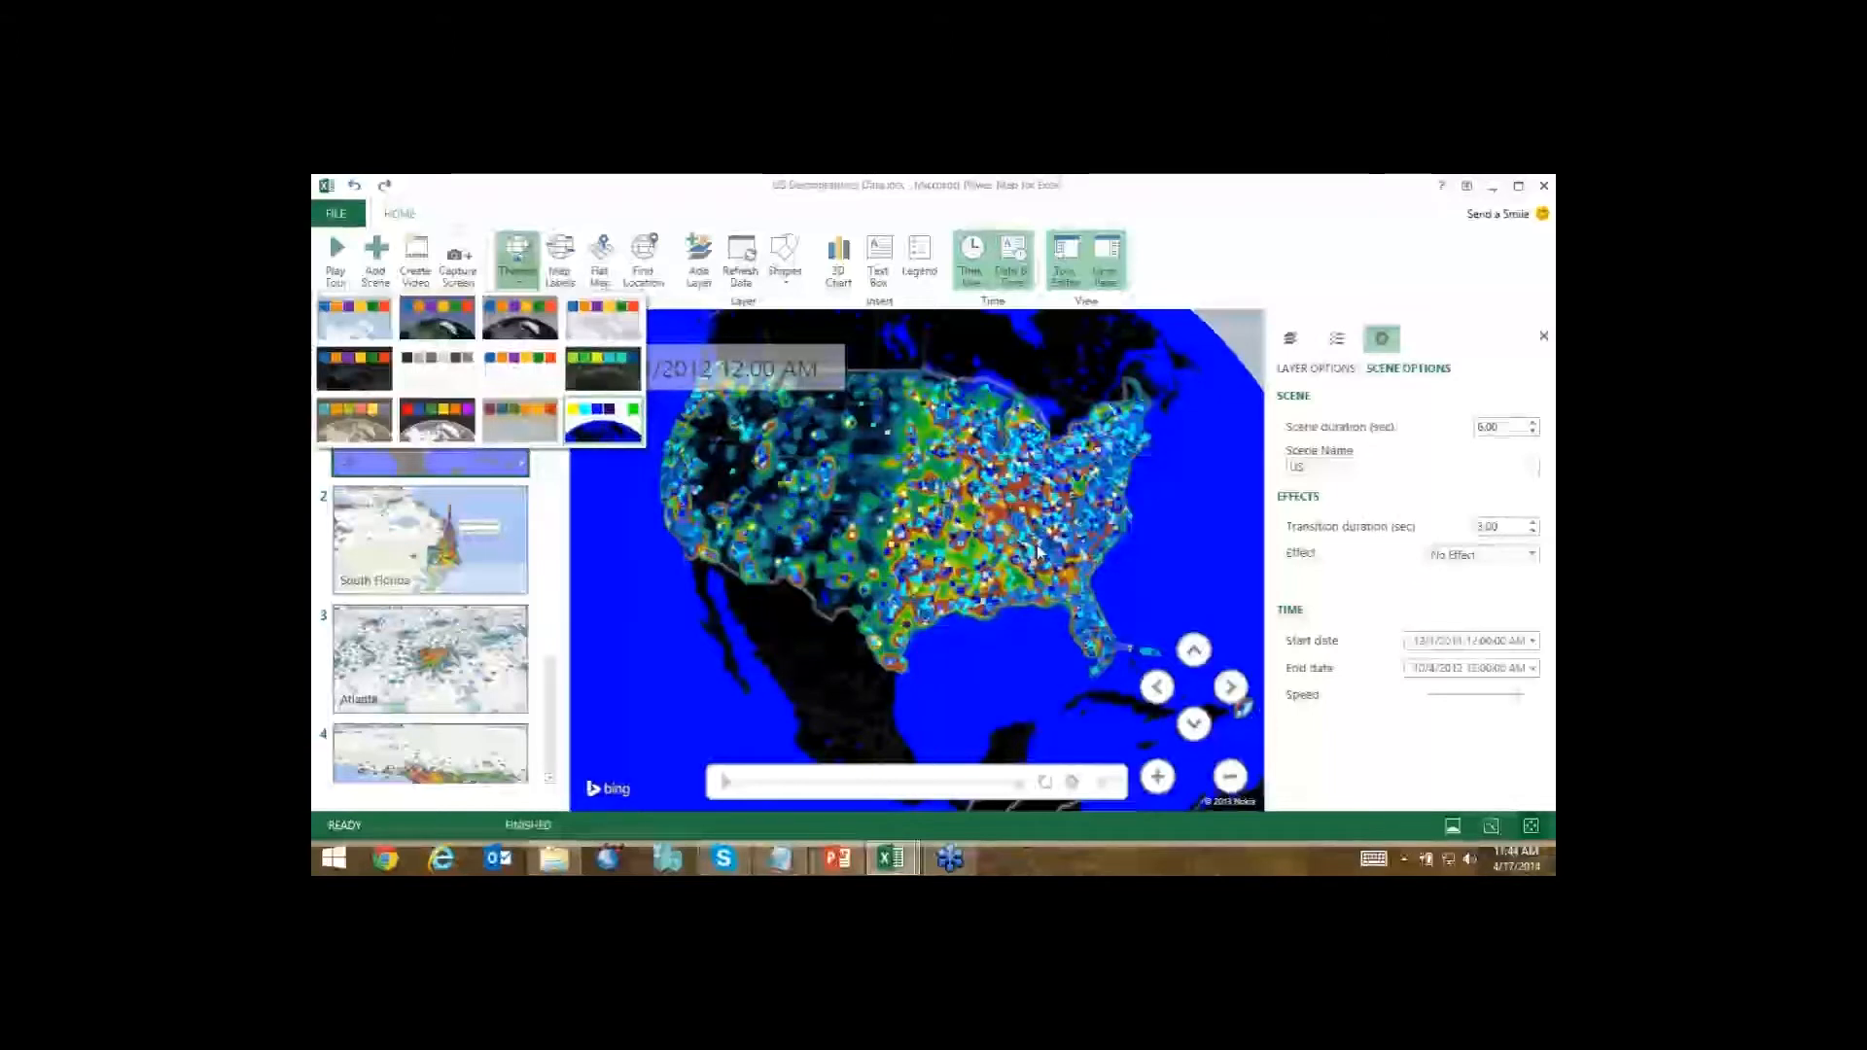
{"action": "left_click", "coordinate": [438, 422]}
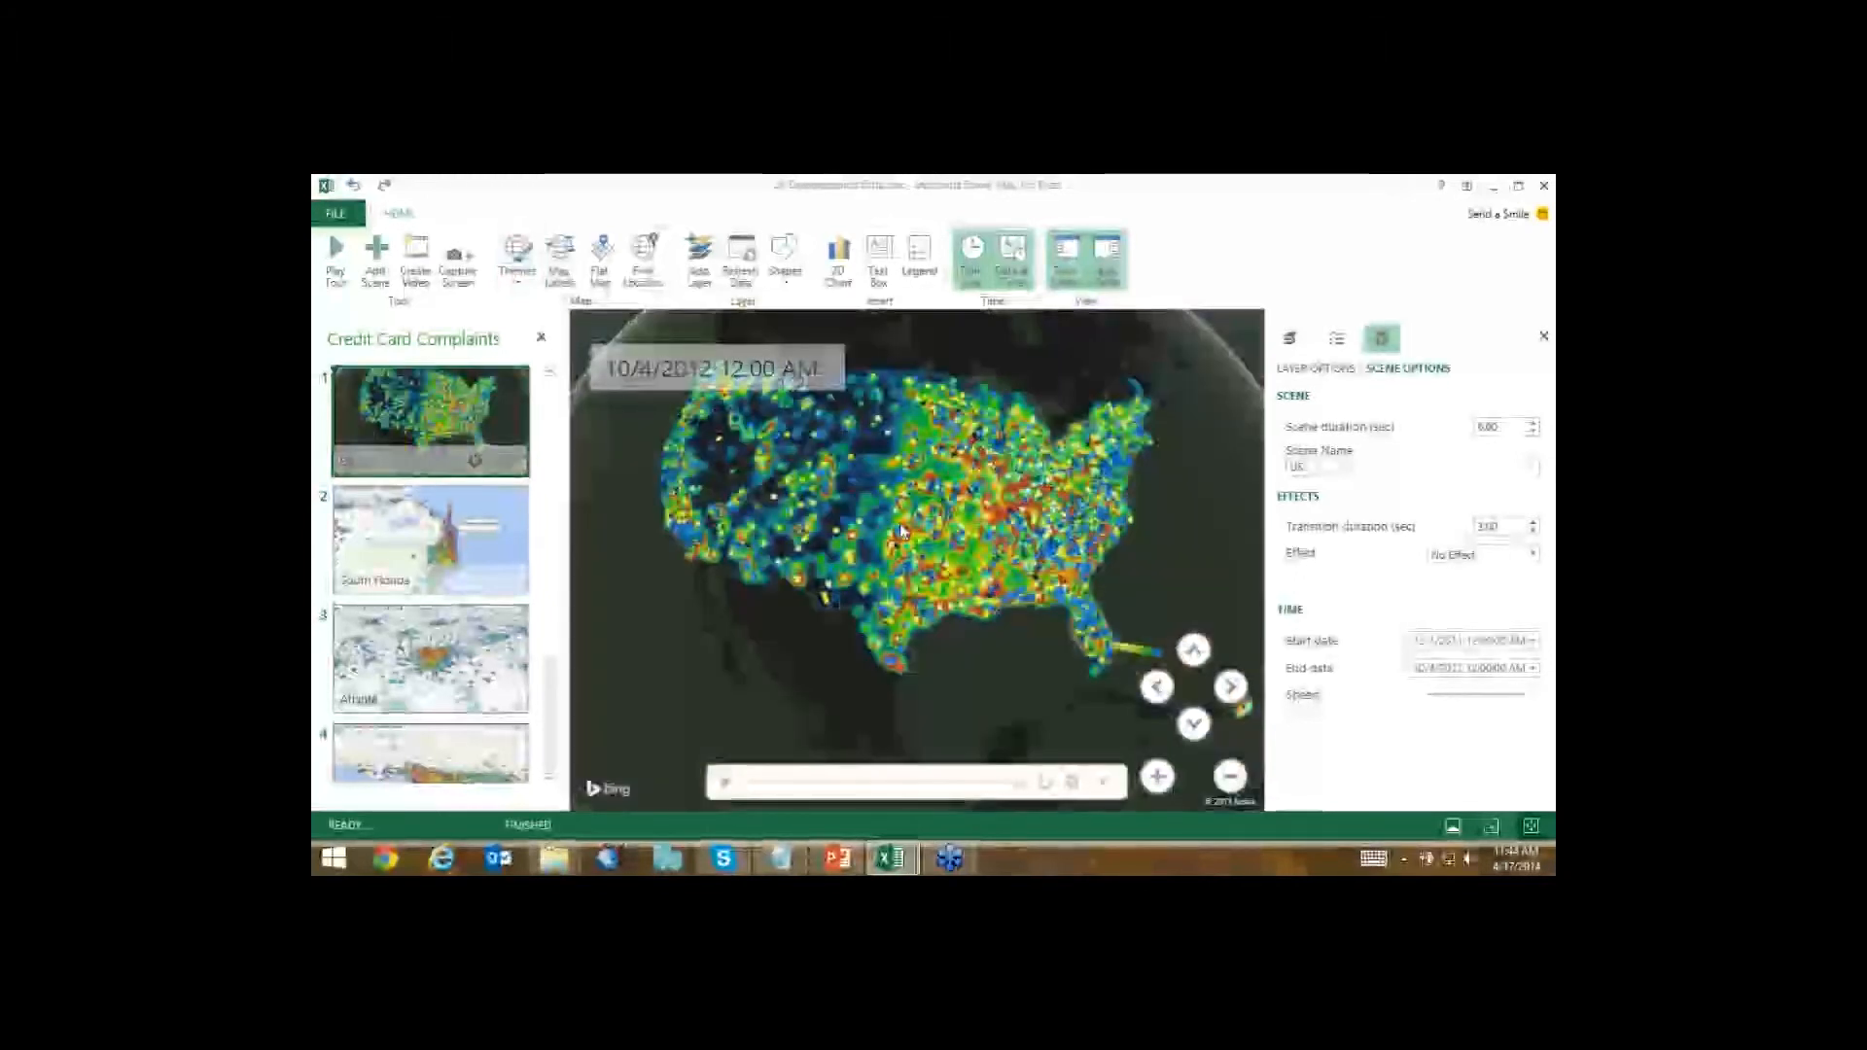
{"action": "key", "text": "ctrl+z"}
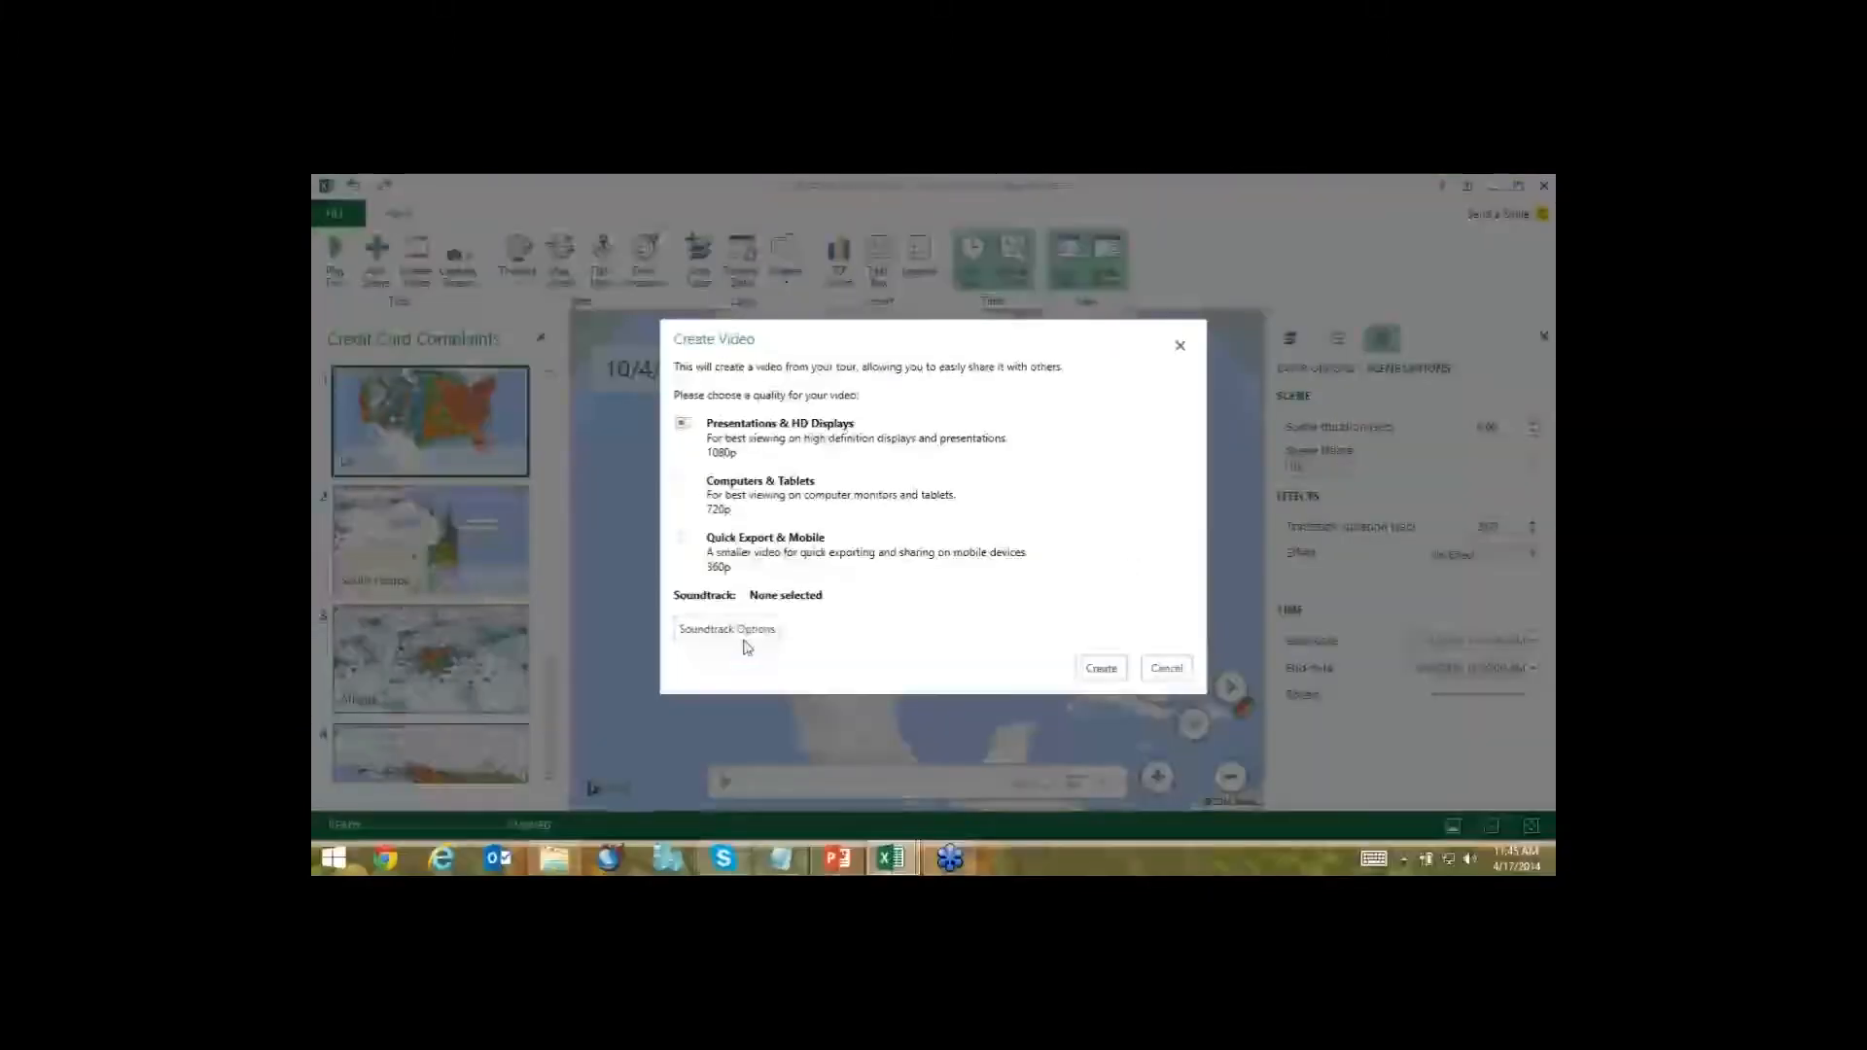
Check the tour video's soundtrack options without adding one, and set the video quality to Quick Export & Mobile (360p).
{"action": "left_click", "coordinate": [733, 694]}
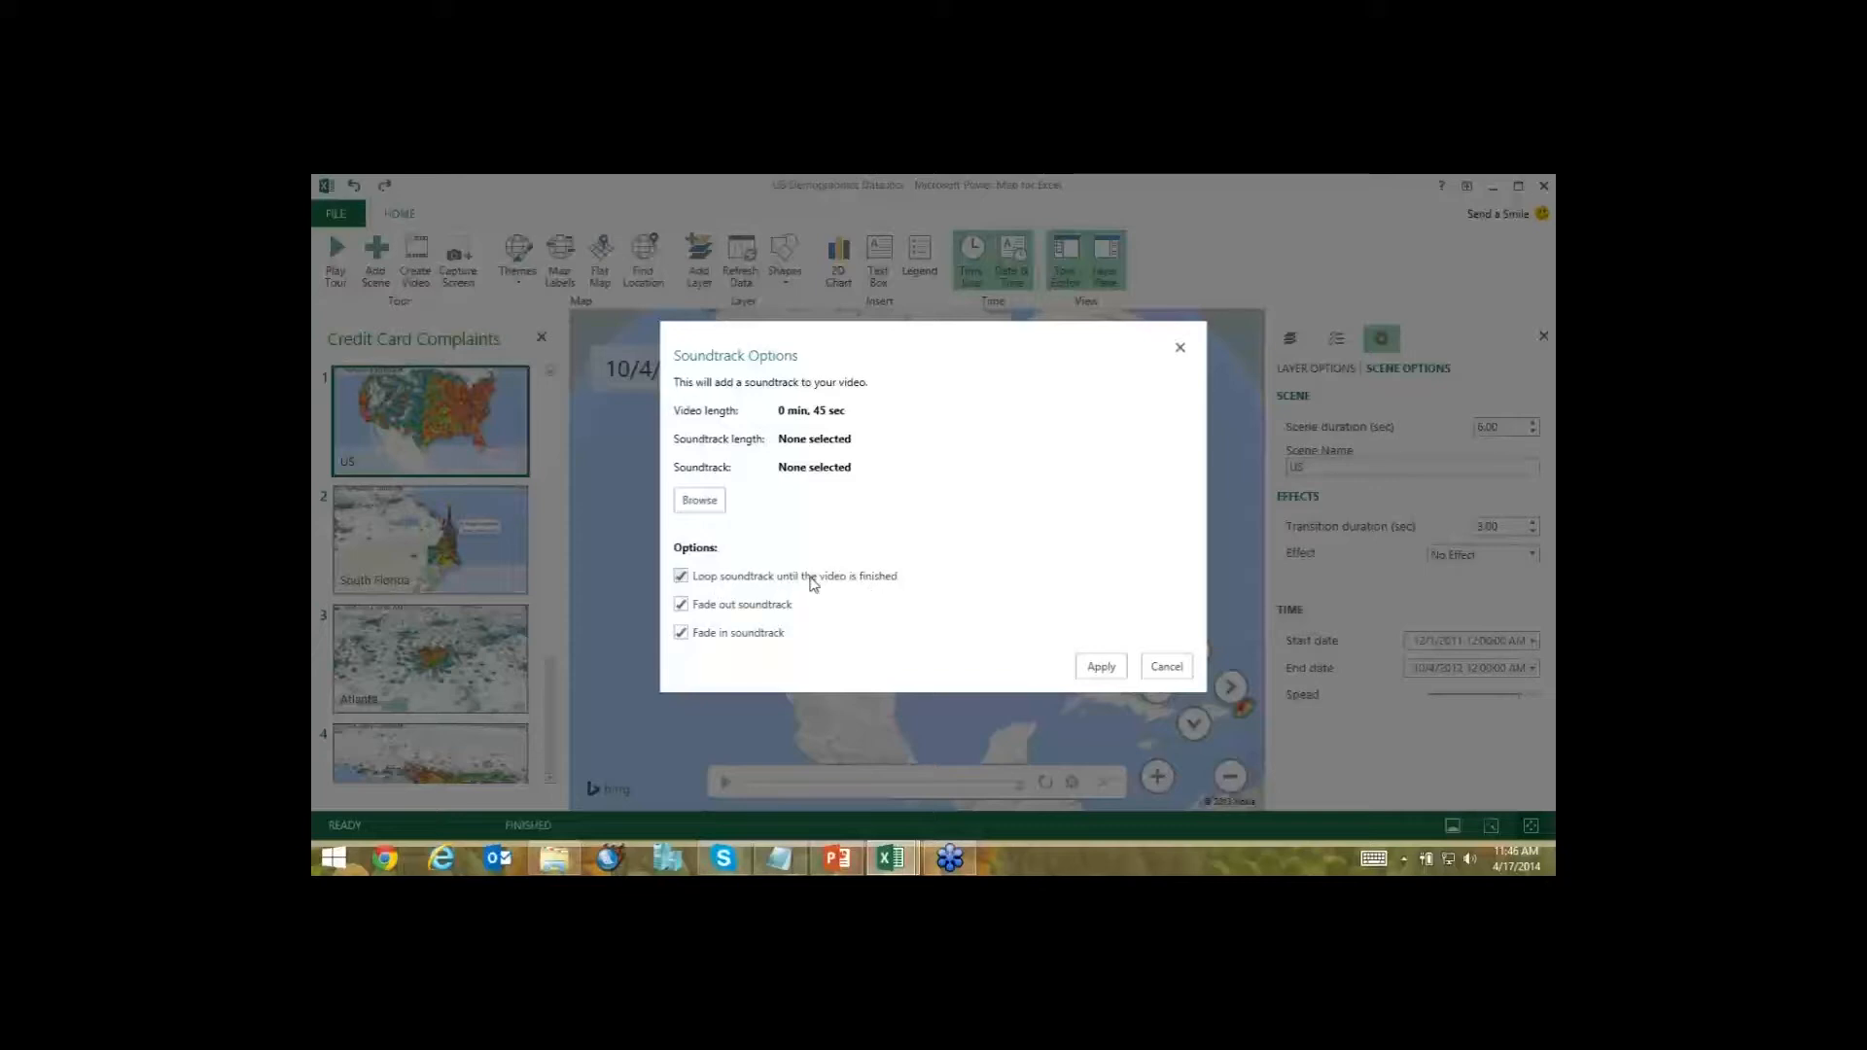
{"action": "left_click", "coordinate": [1167, 668]}
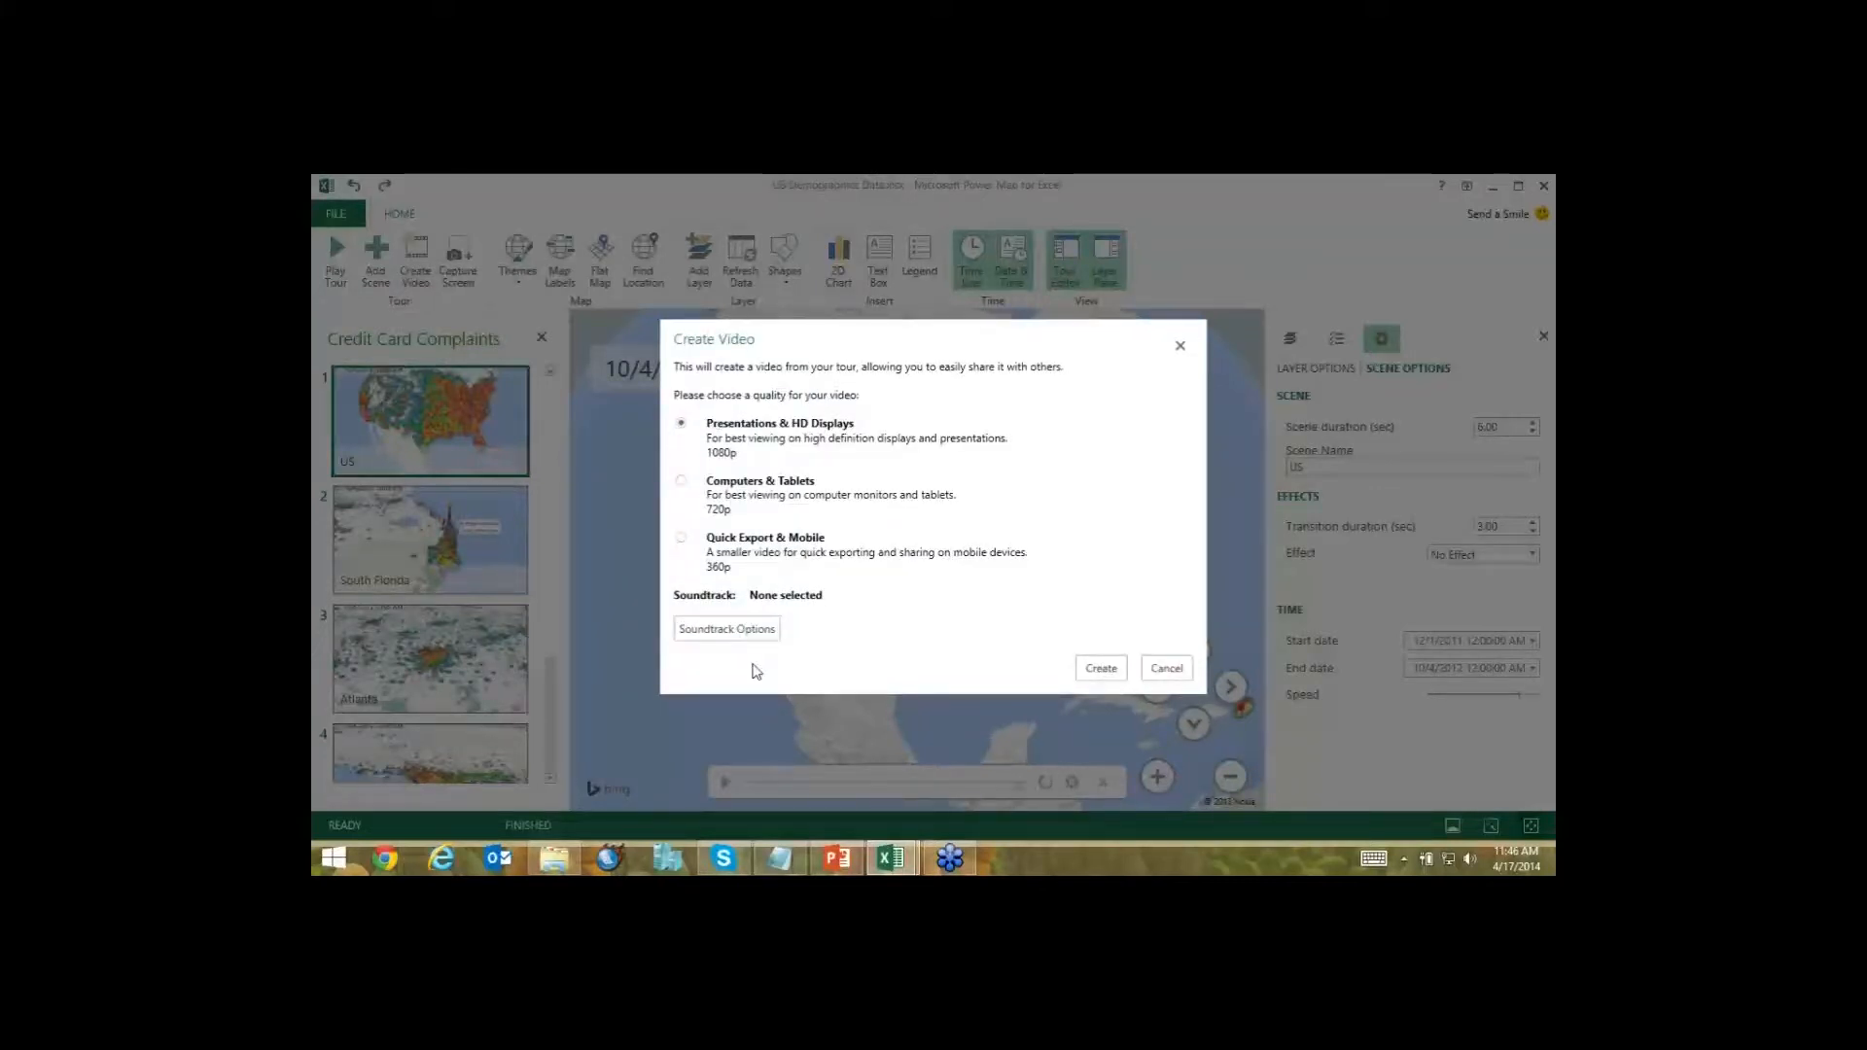
{"action": "left_click", "coordinate": [681, 538]}
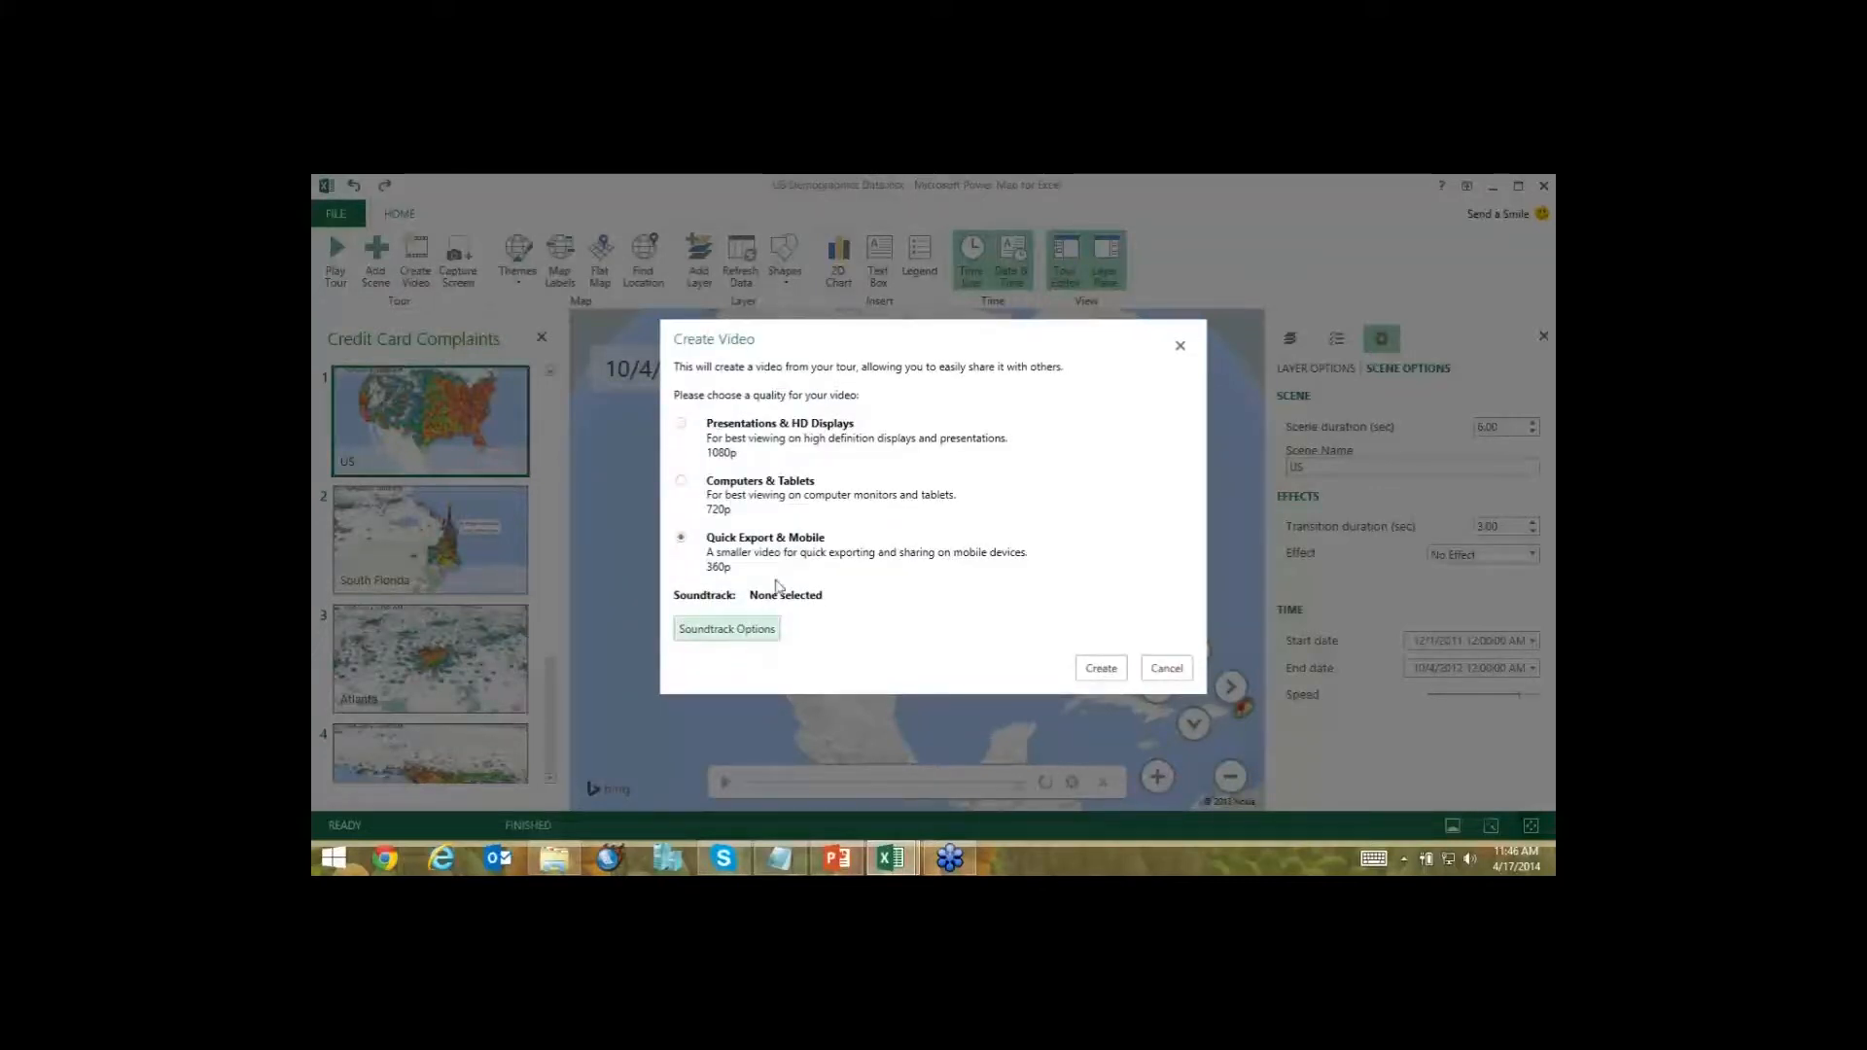
Create the tour video in the Desktop's Delete Later folder with the file name Credit Card Complaintsr.mp4.
{"action": "left_click", "coordinate": [1101, 668]}
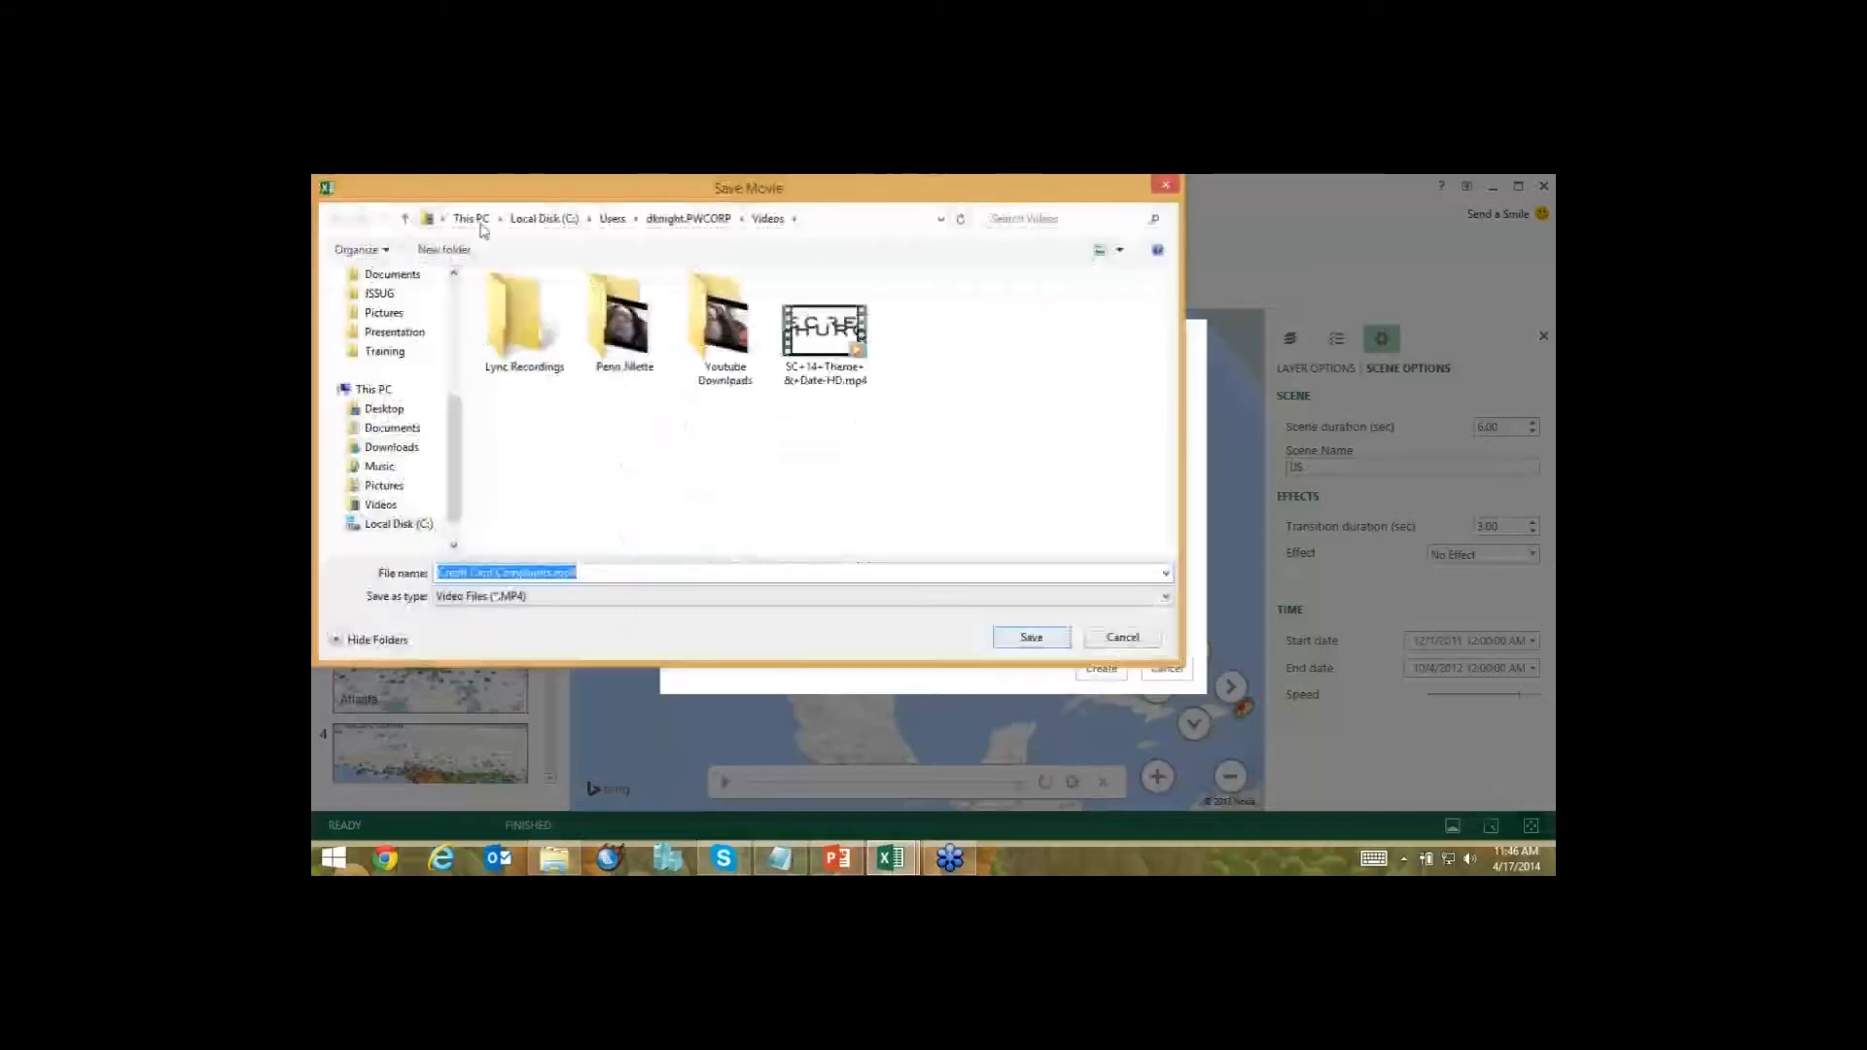
{"action": "left_click", "coordinate": [385, 409]}
{"action": "left_click", "coordinate": [526, 321]}
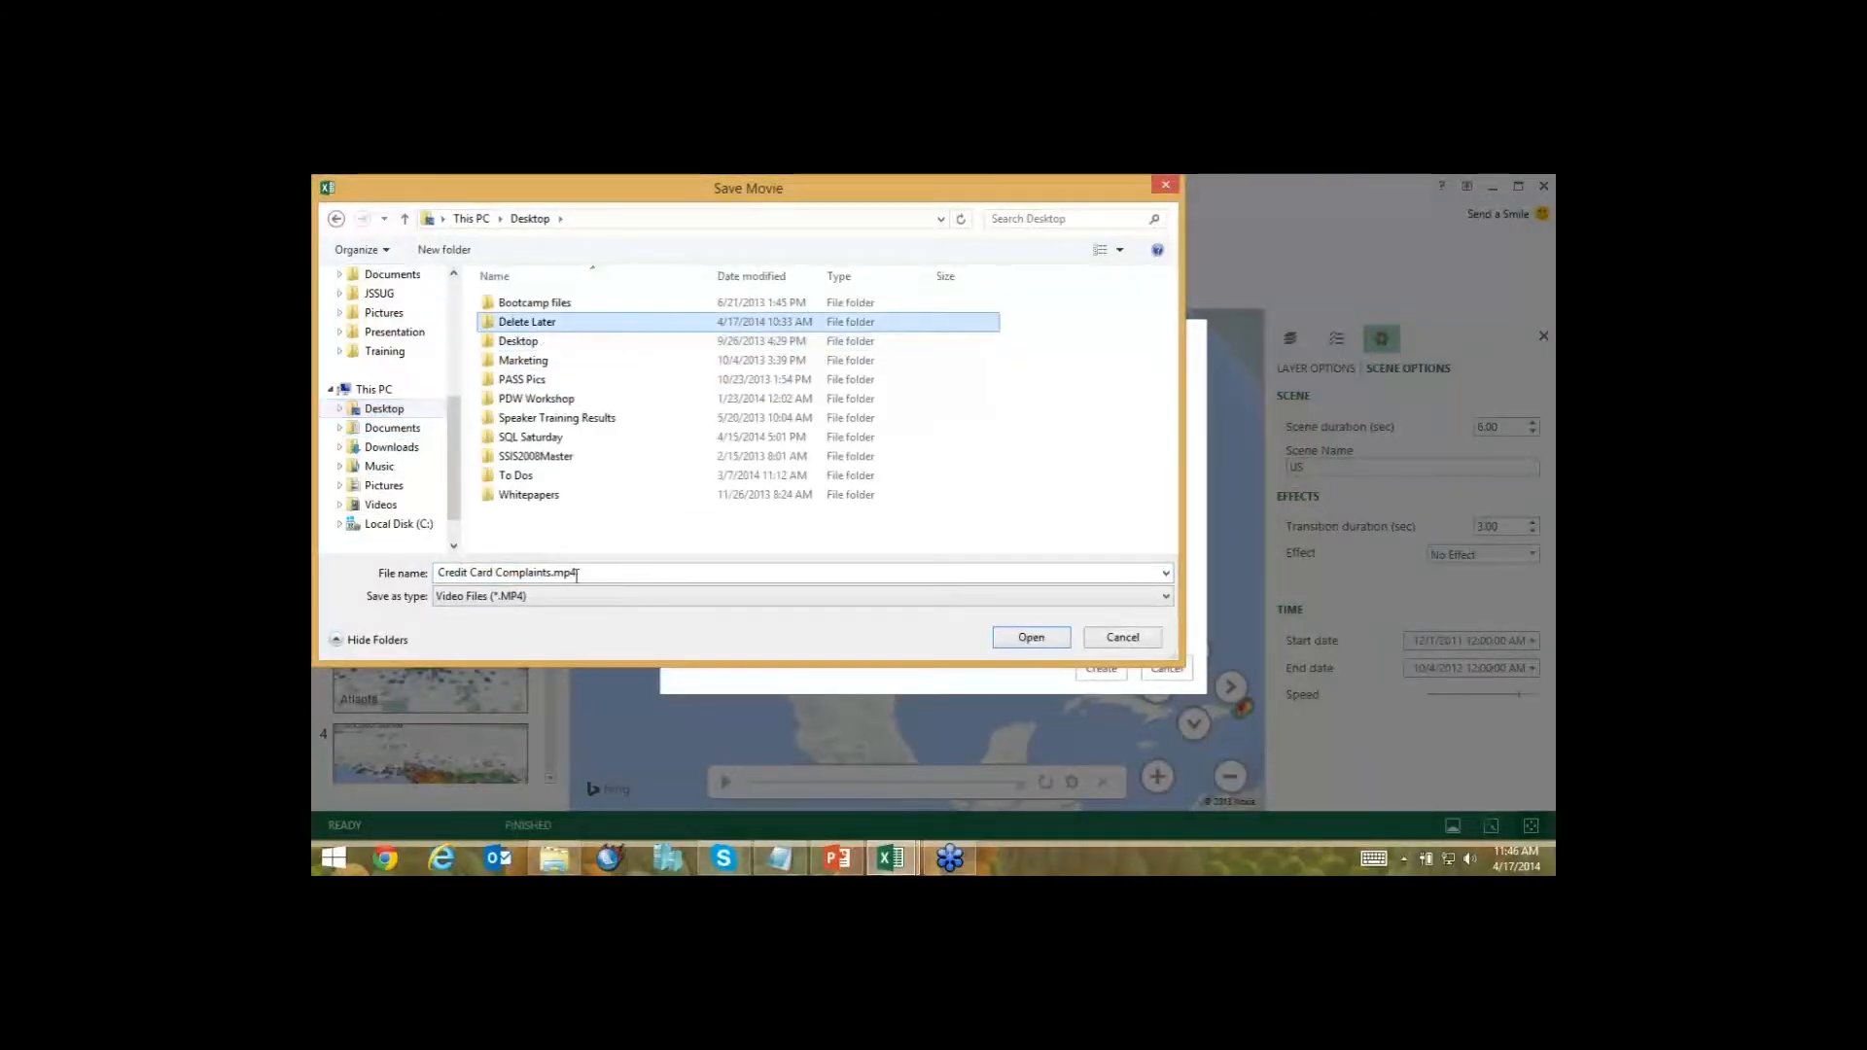
{"action": "key", "text": "Return"}
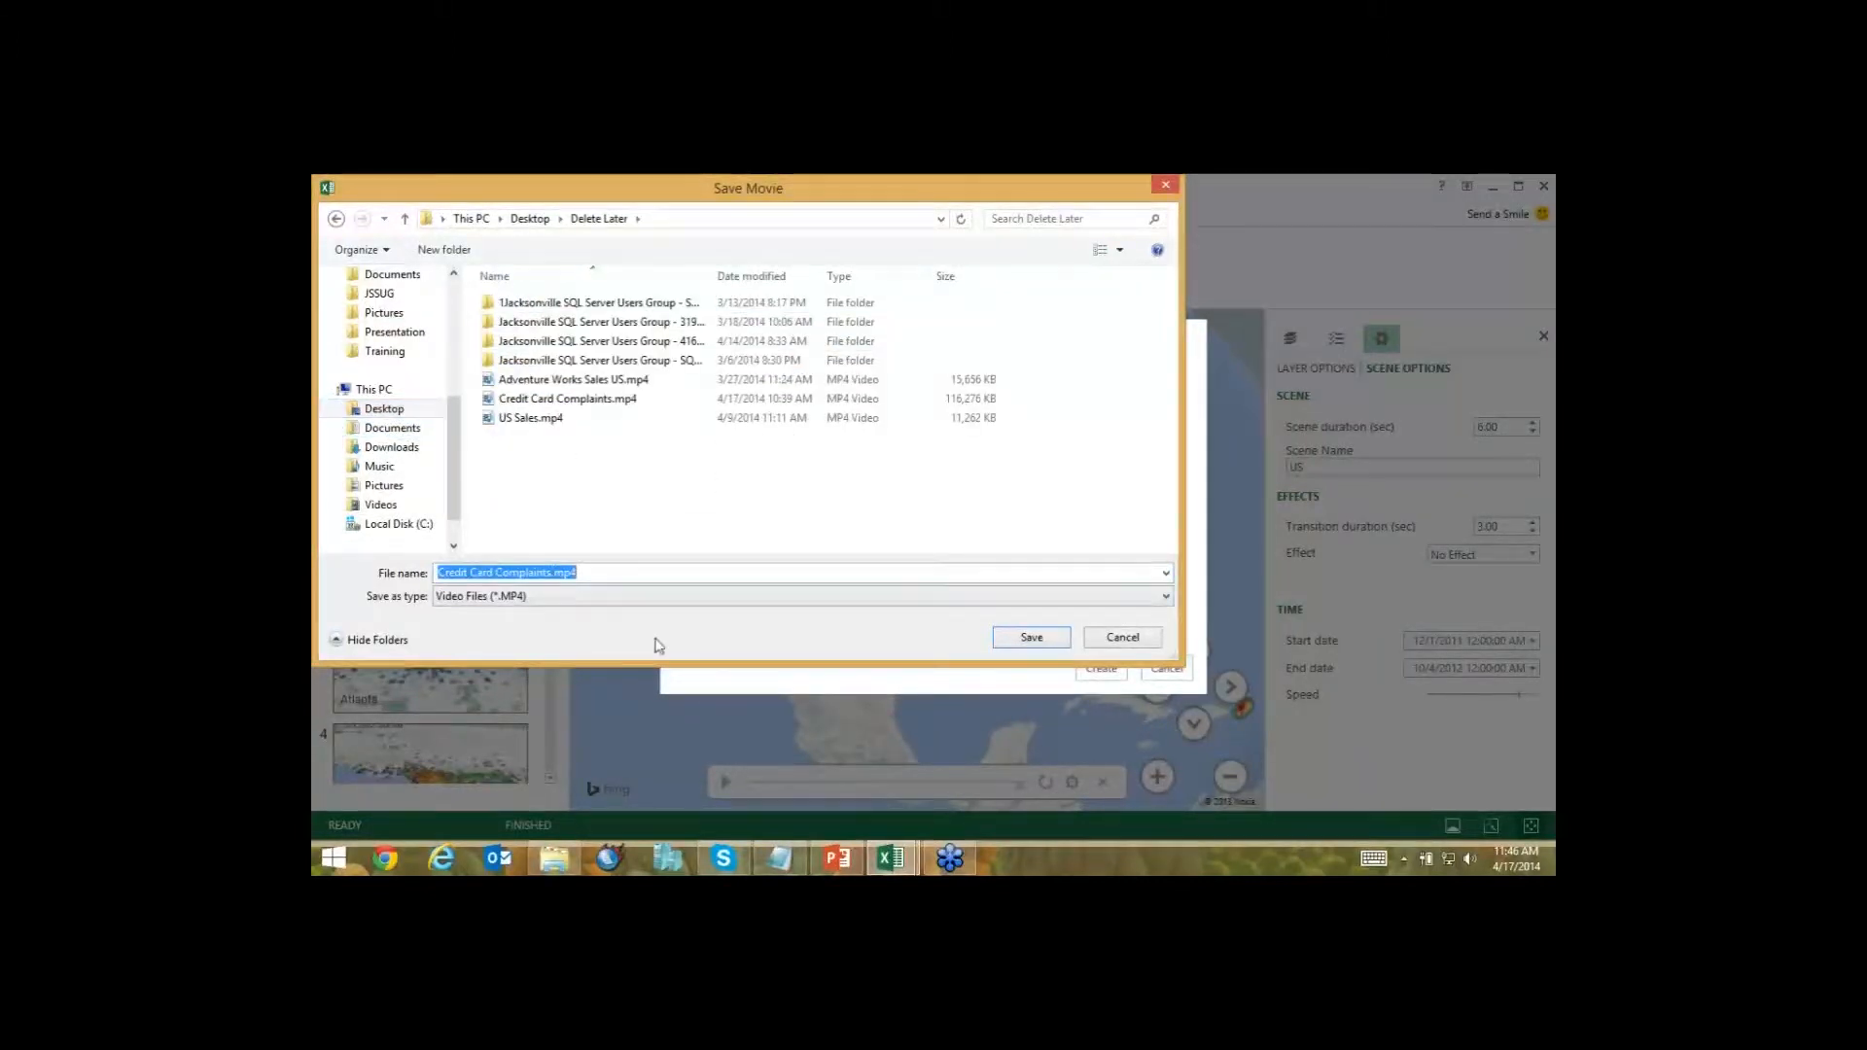
{"action": "left_click", "coordinate": [552, 573]}
{"action": "type", "text": "r"}
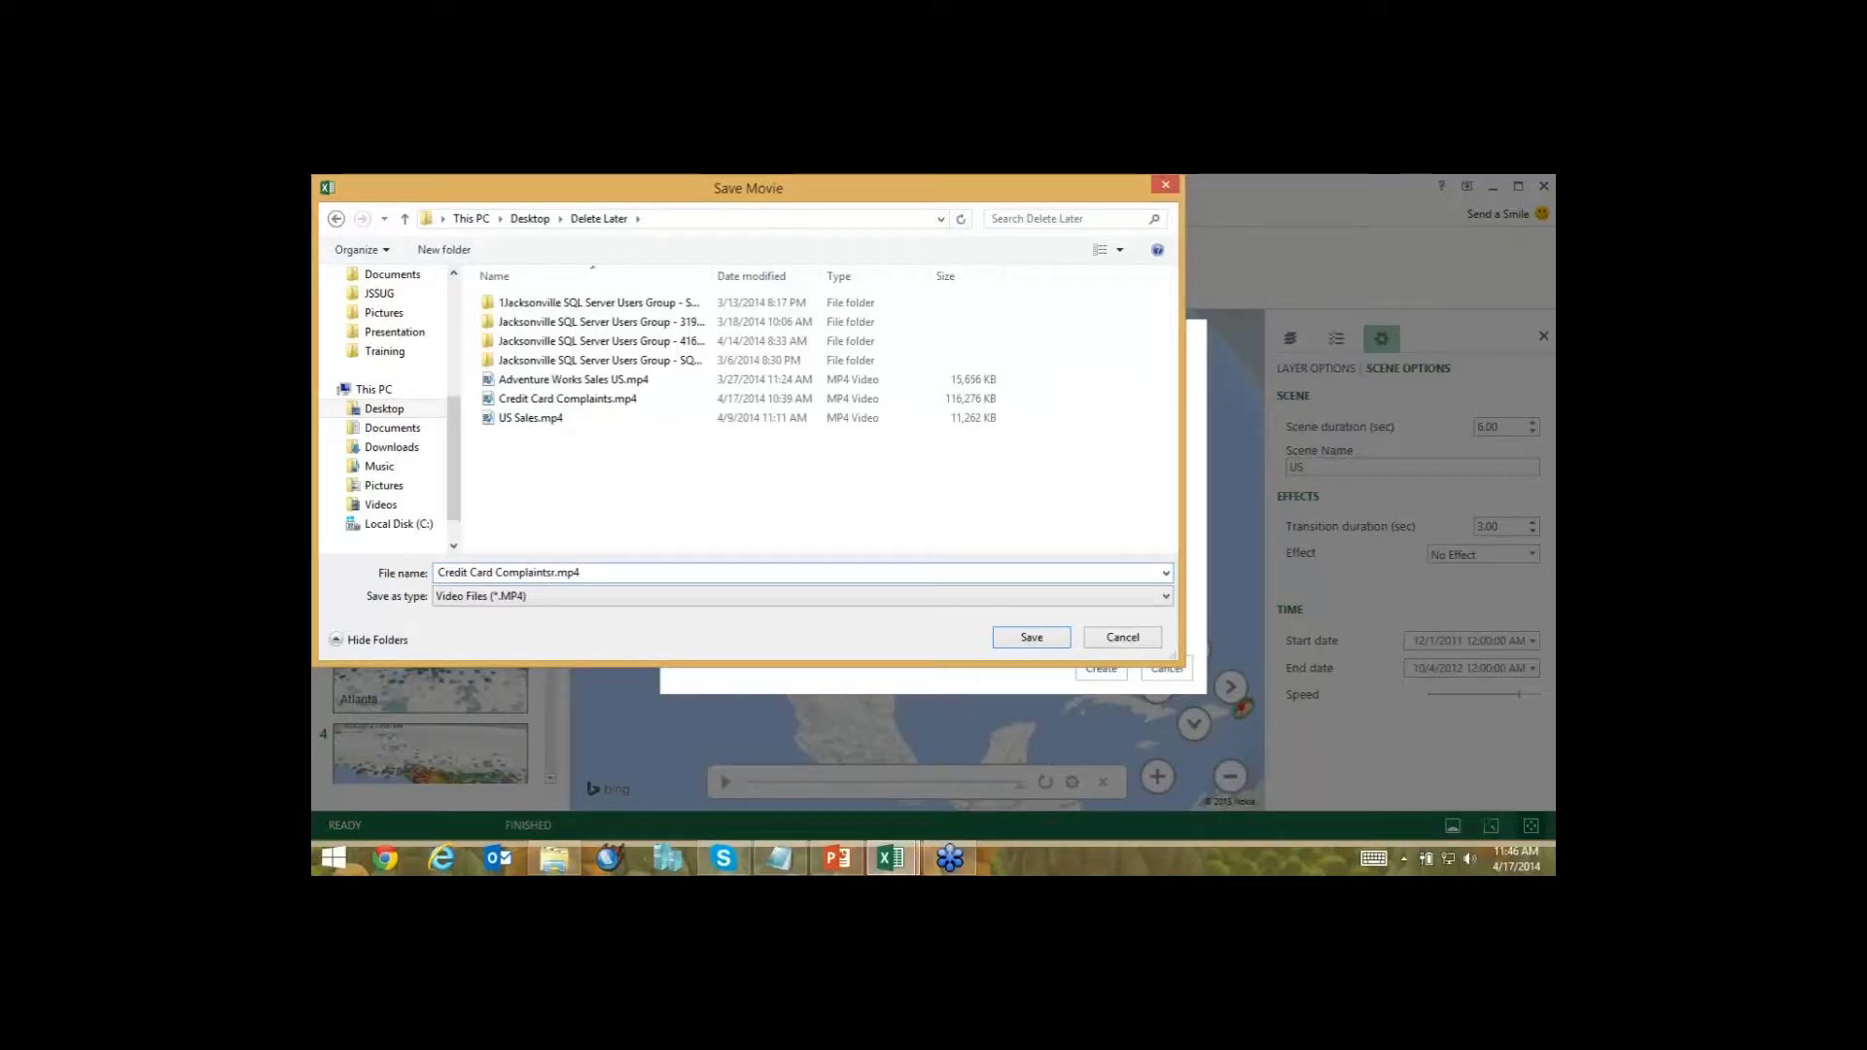
{"action": "key", "text": "Return"}
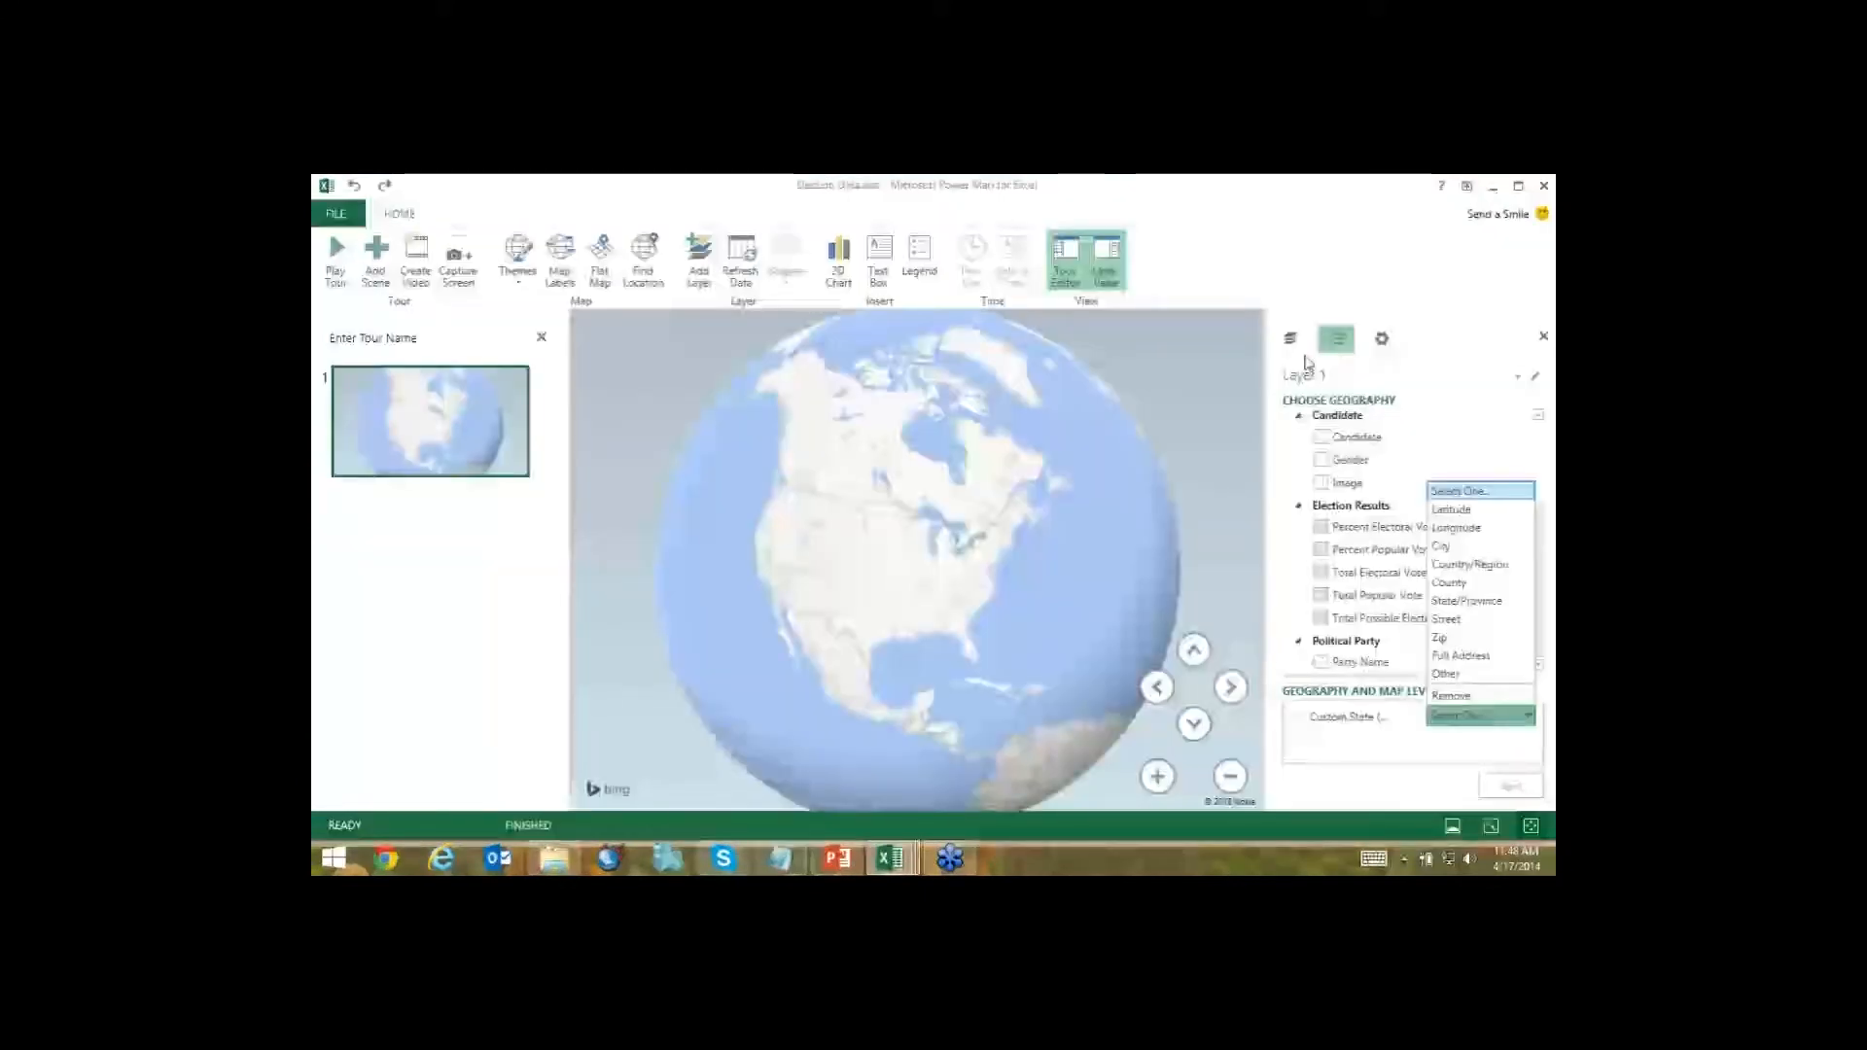
Map the election data layer by the State field as State/Province and visualize it as filled regions.
{"action": "left_click", "coordinate": [1304, 361]}
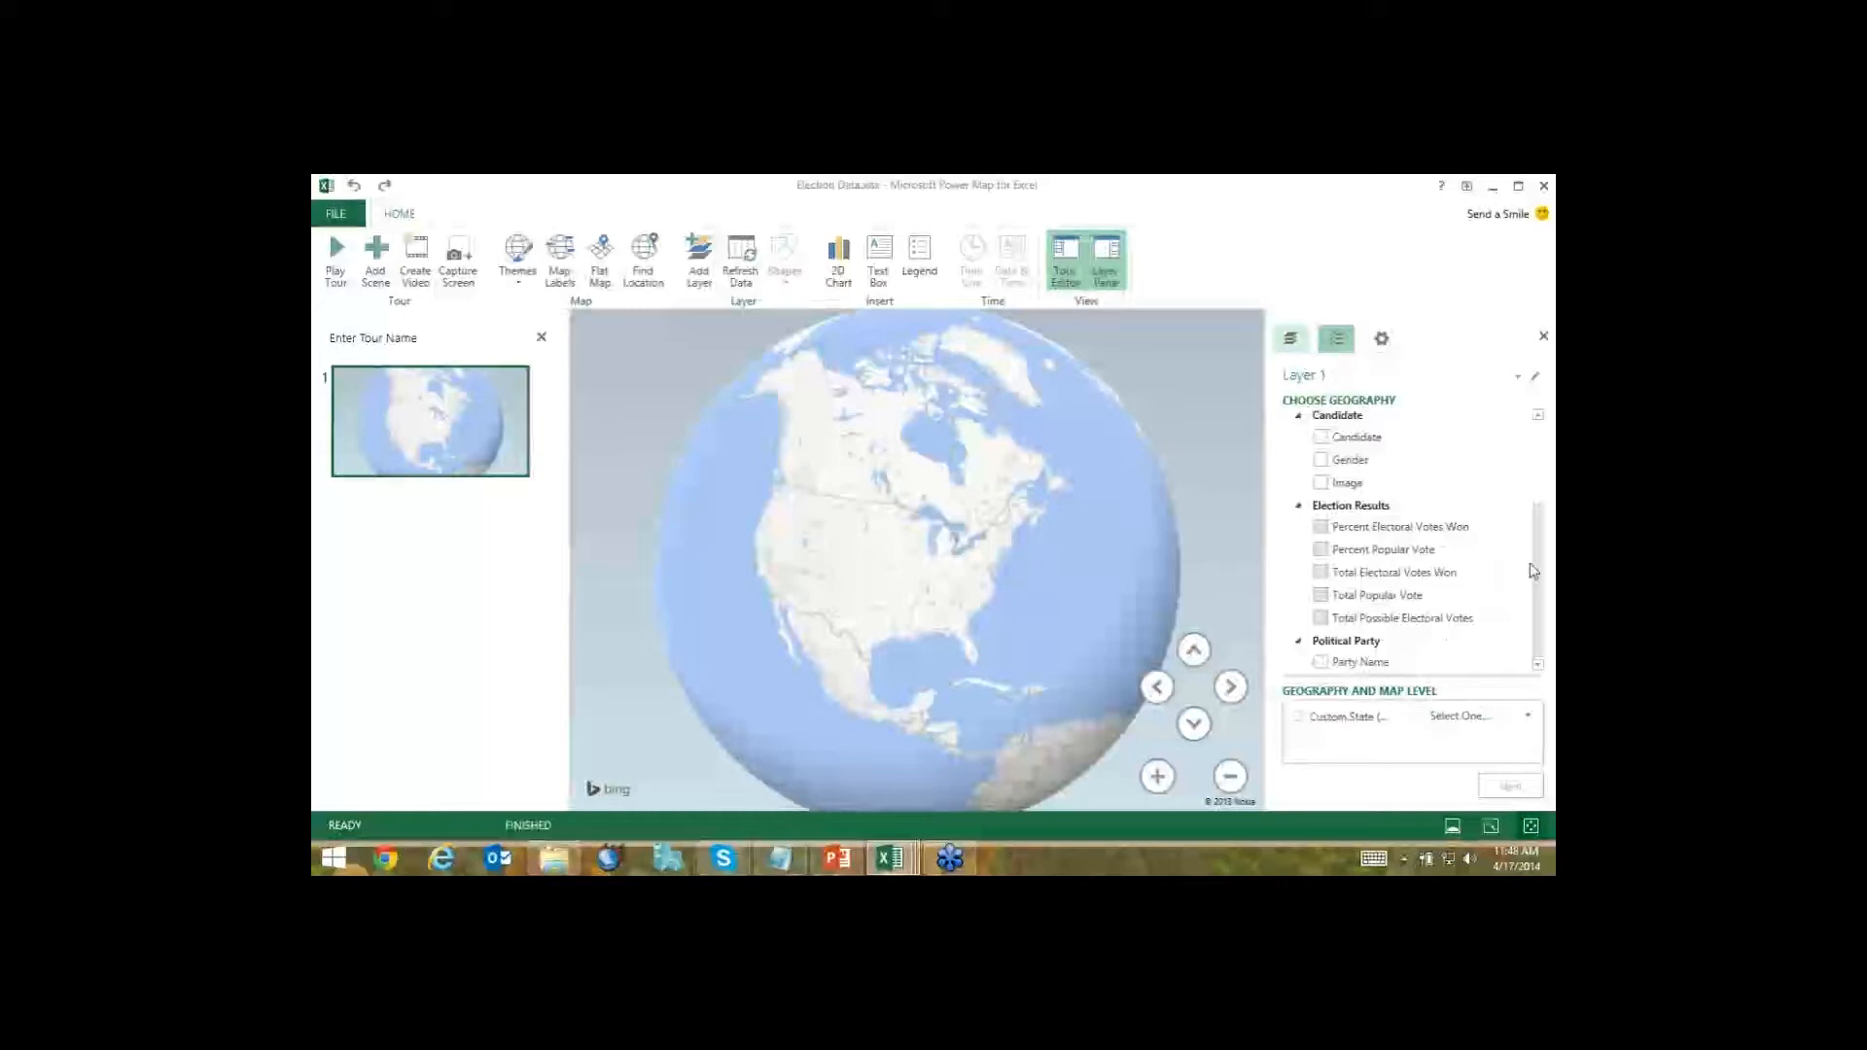
{"action": "scroll", "coordinate": [1532, 570], "scroll_direction": "down", "scroll_amount": 5}
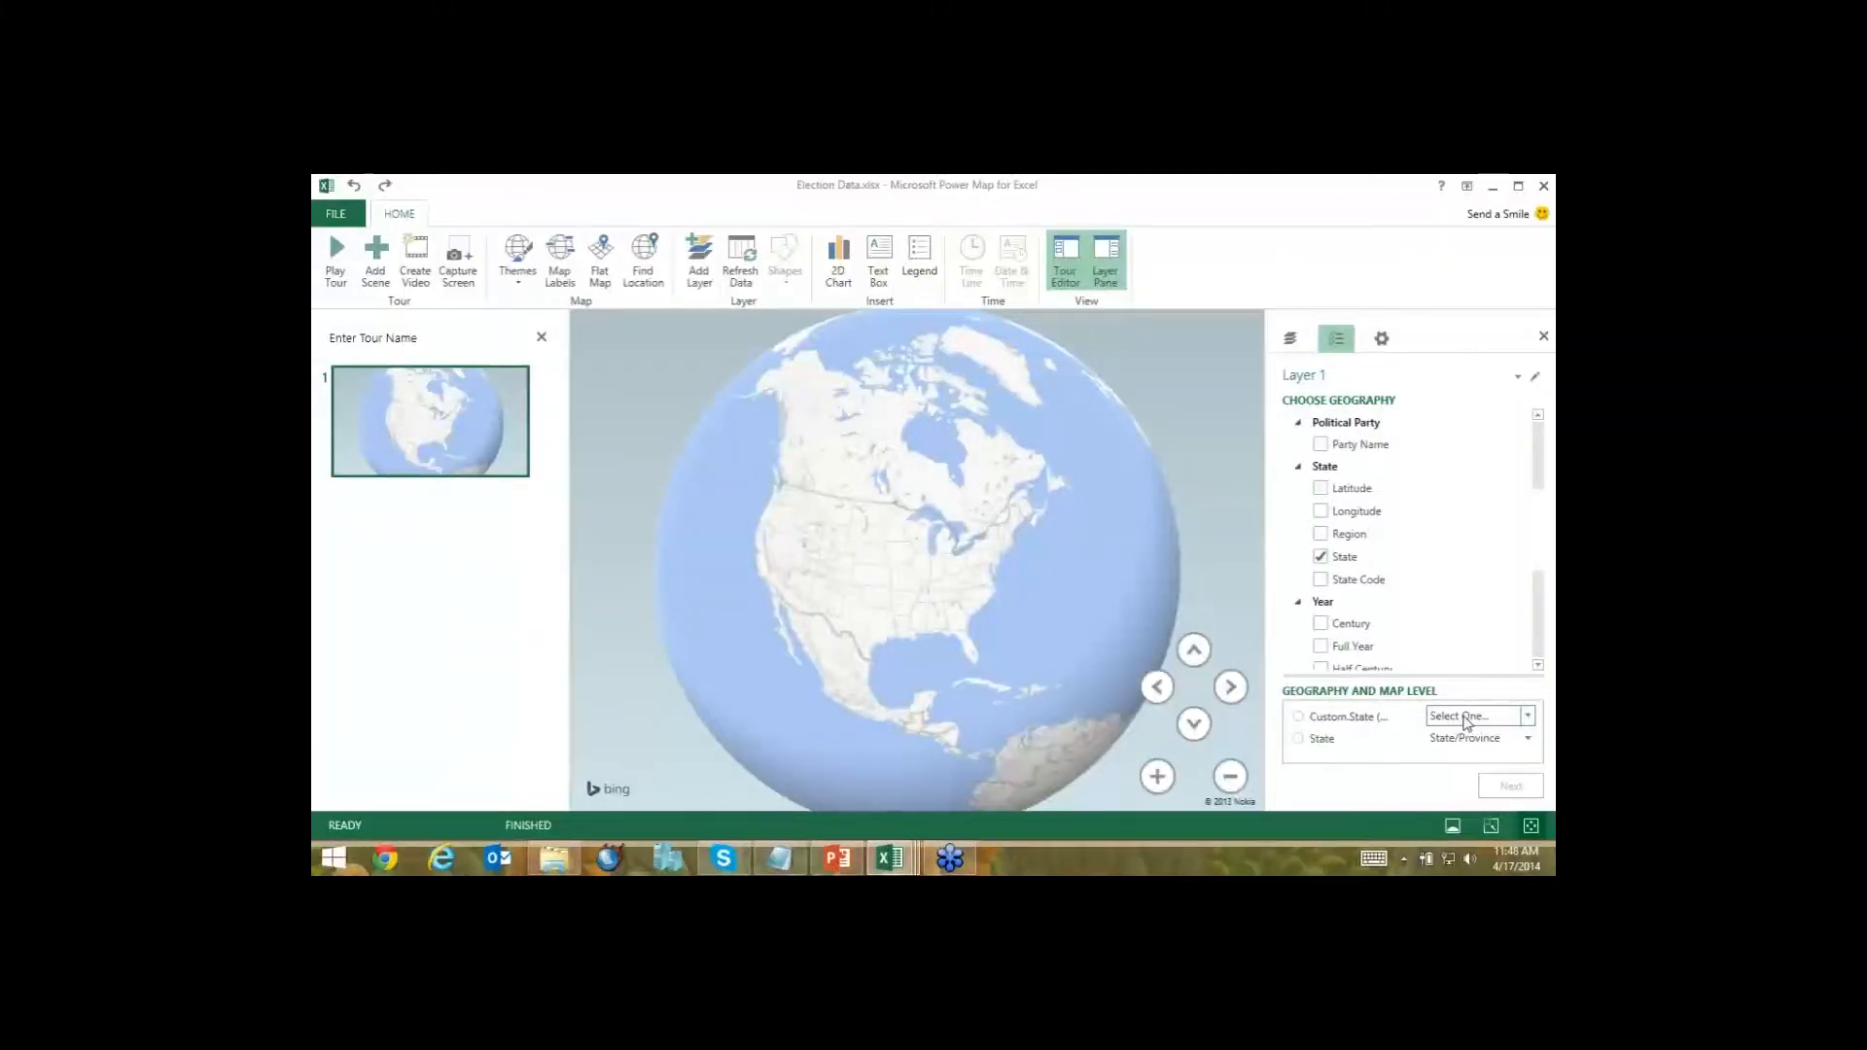
{"action": "left_click", "coordinate": [1466, 719]}
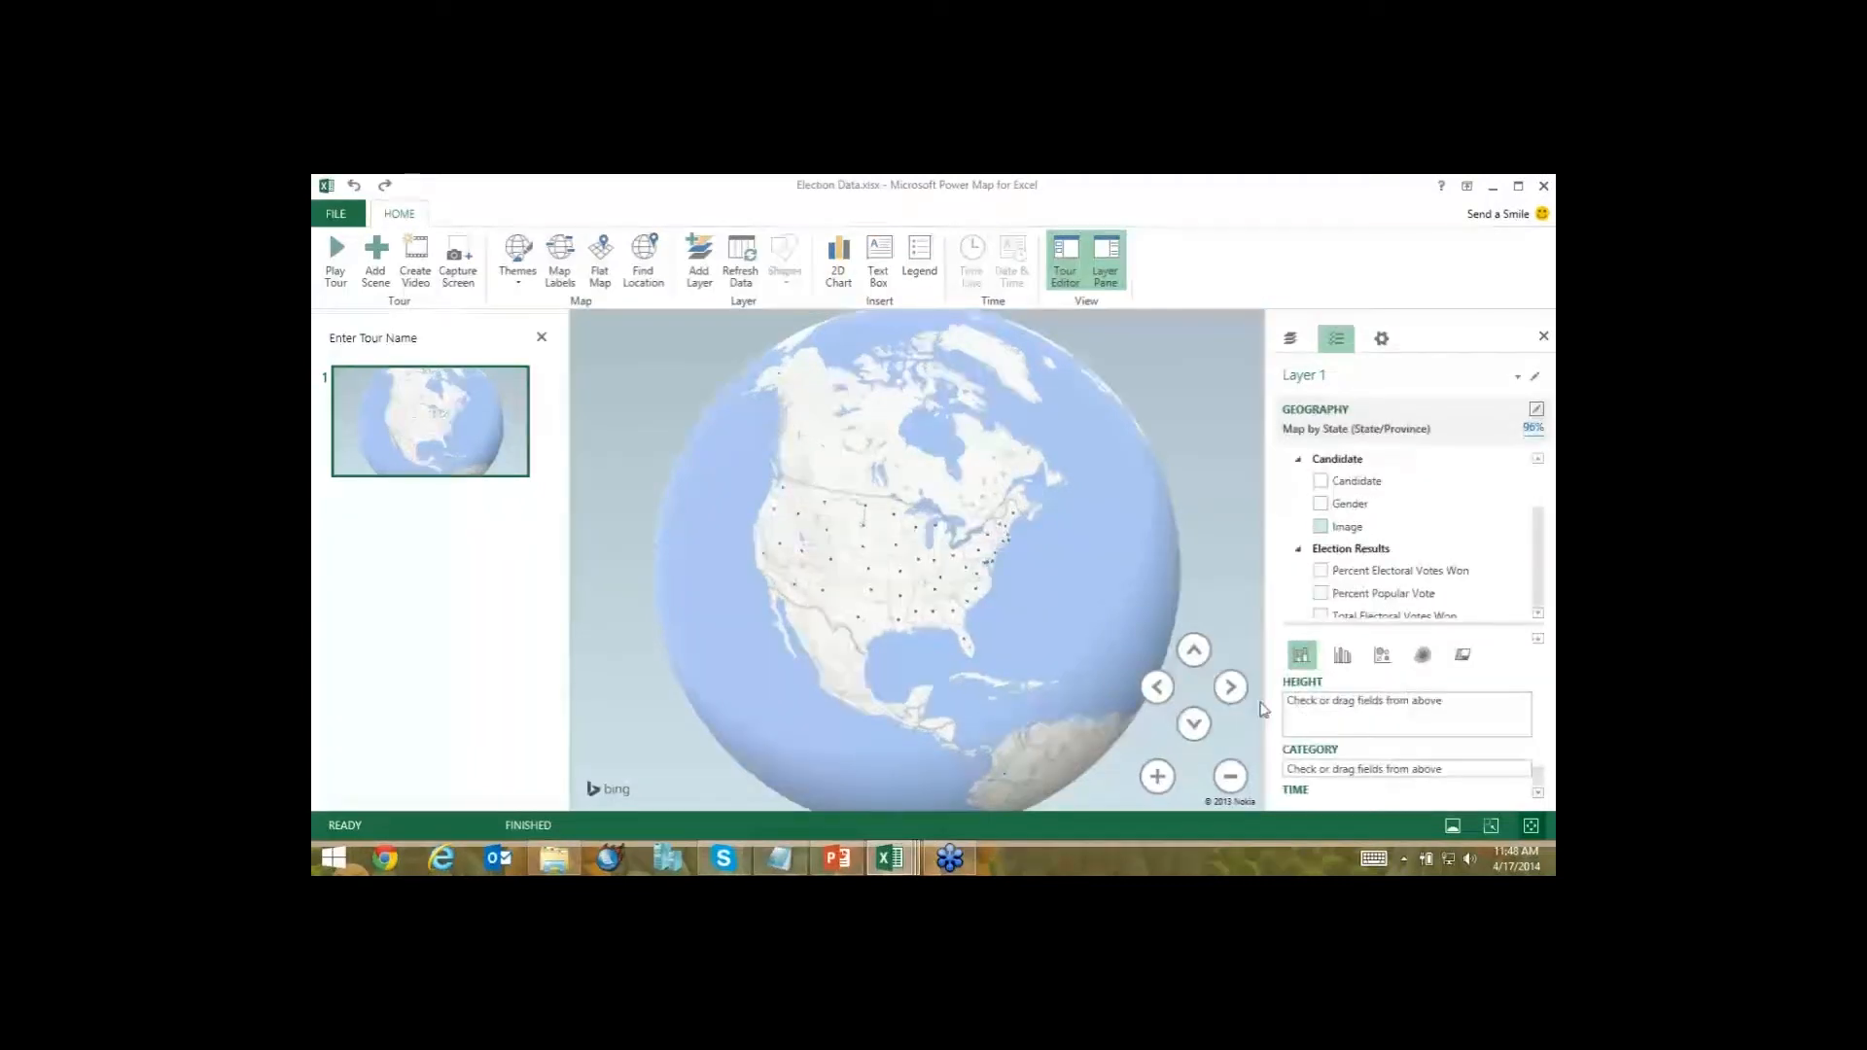
{"action": "left_click", "coordinate": [1461, 654]}
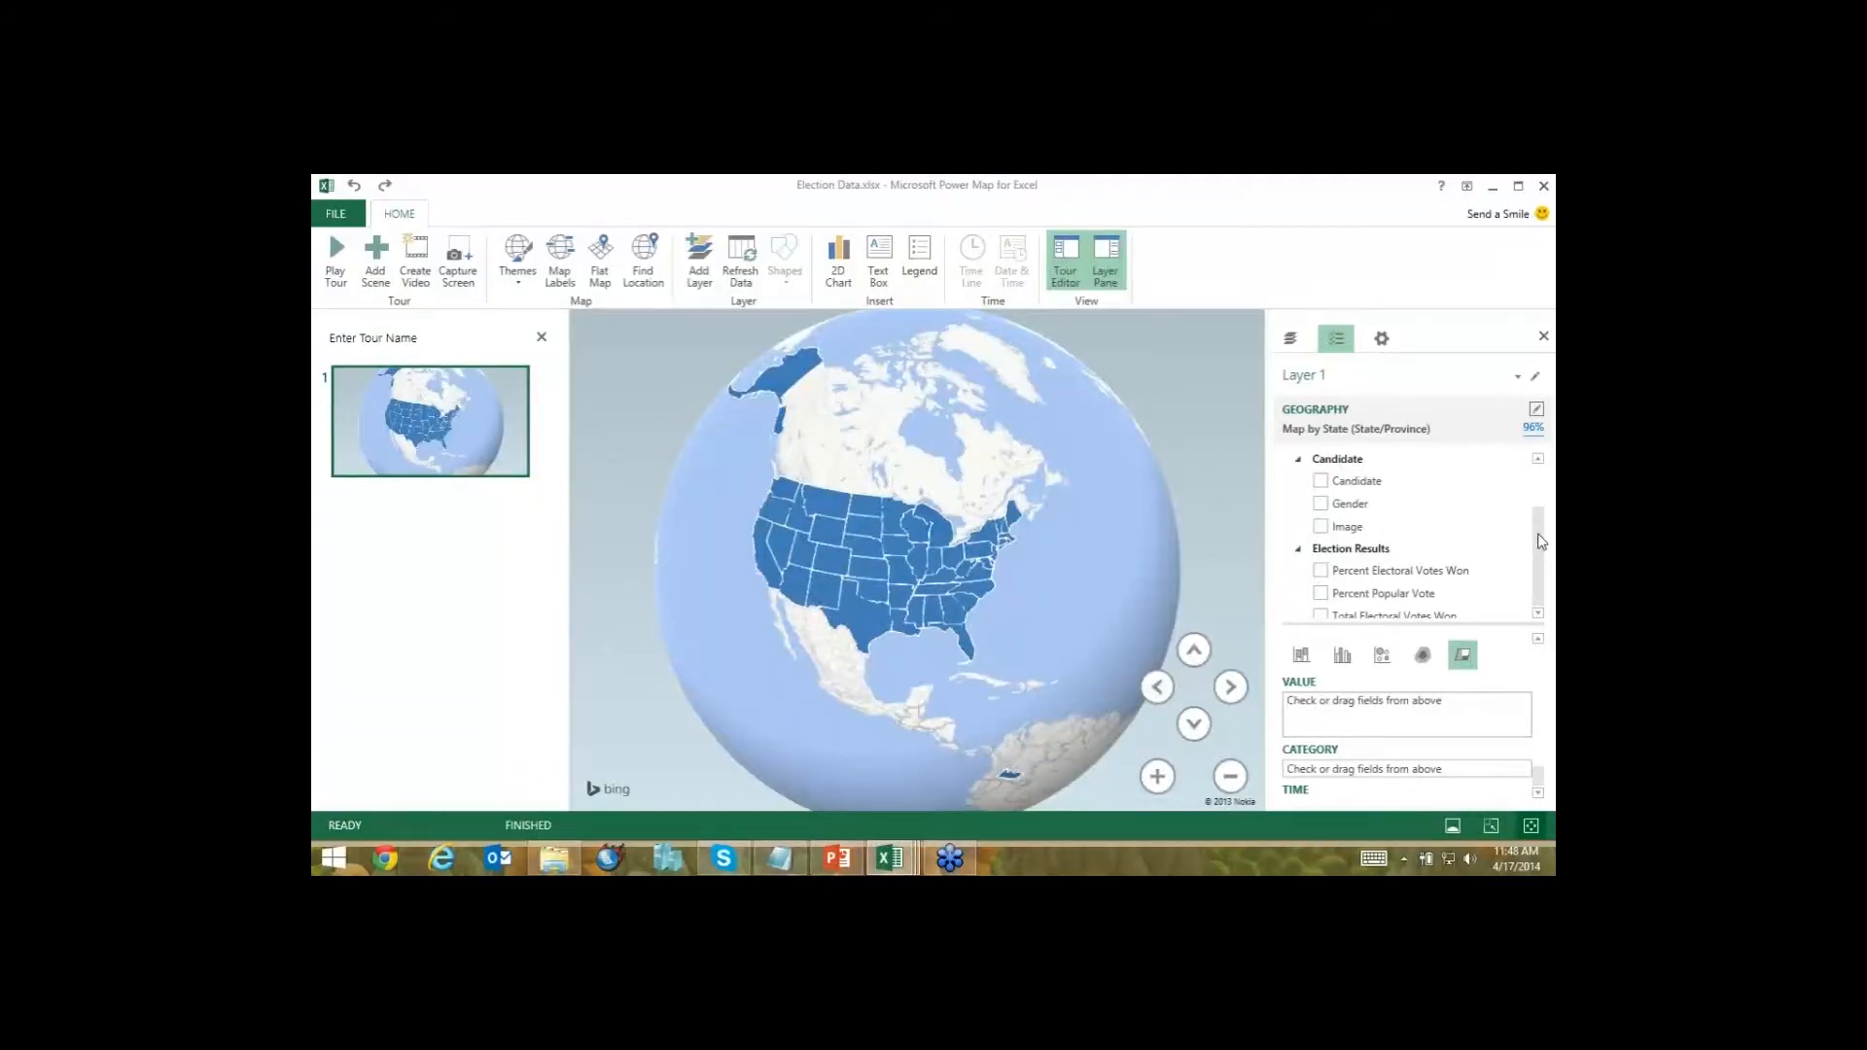
Shade the state regions with Total Popular Vote as the value and Party Name as the category.
{"action": "scroll", "coordinate": [1538, 500], "scroll_direction": "down", "scroll_amount": 3}
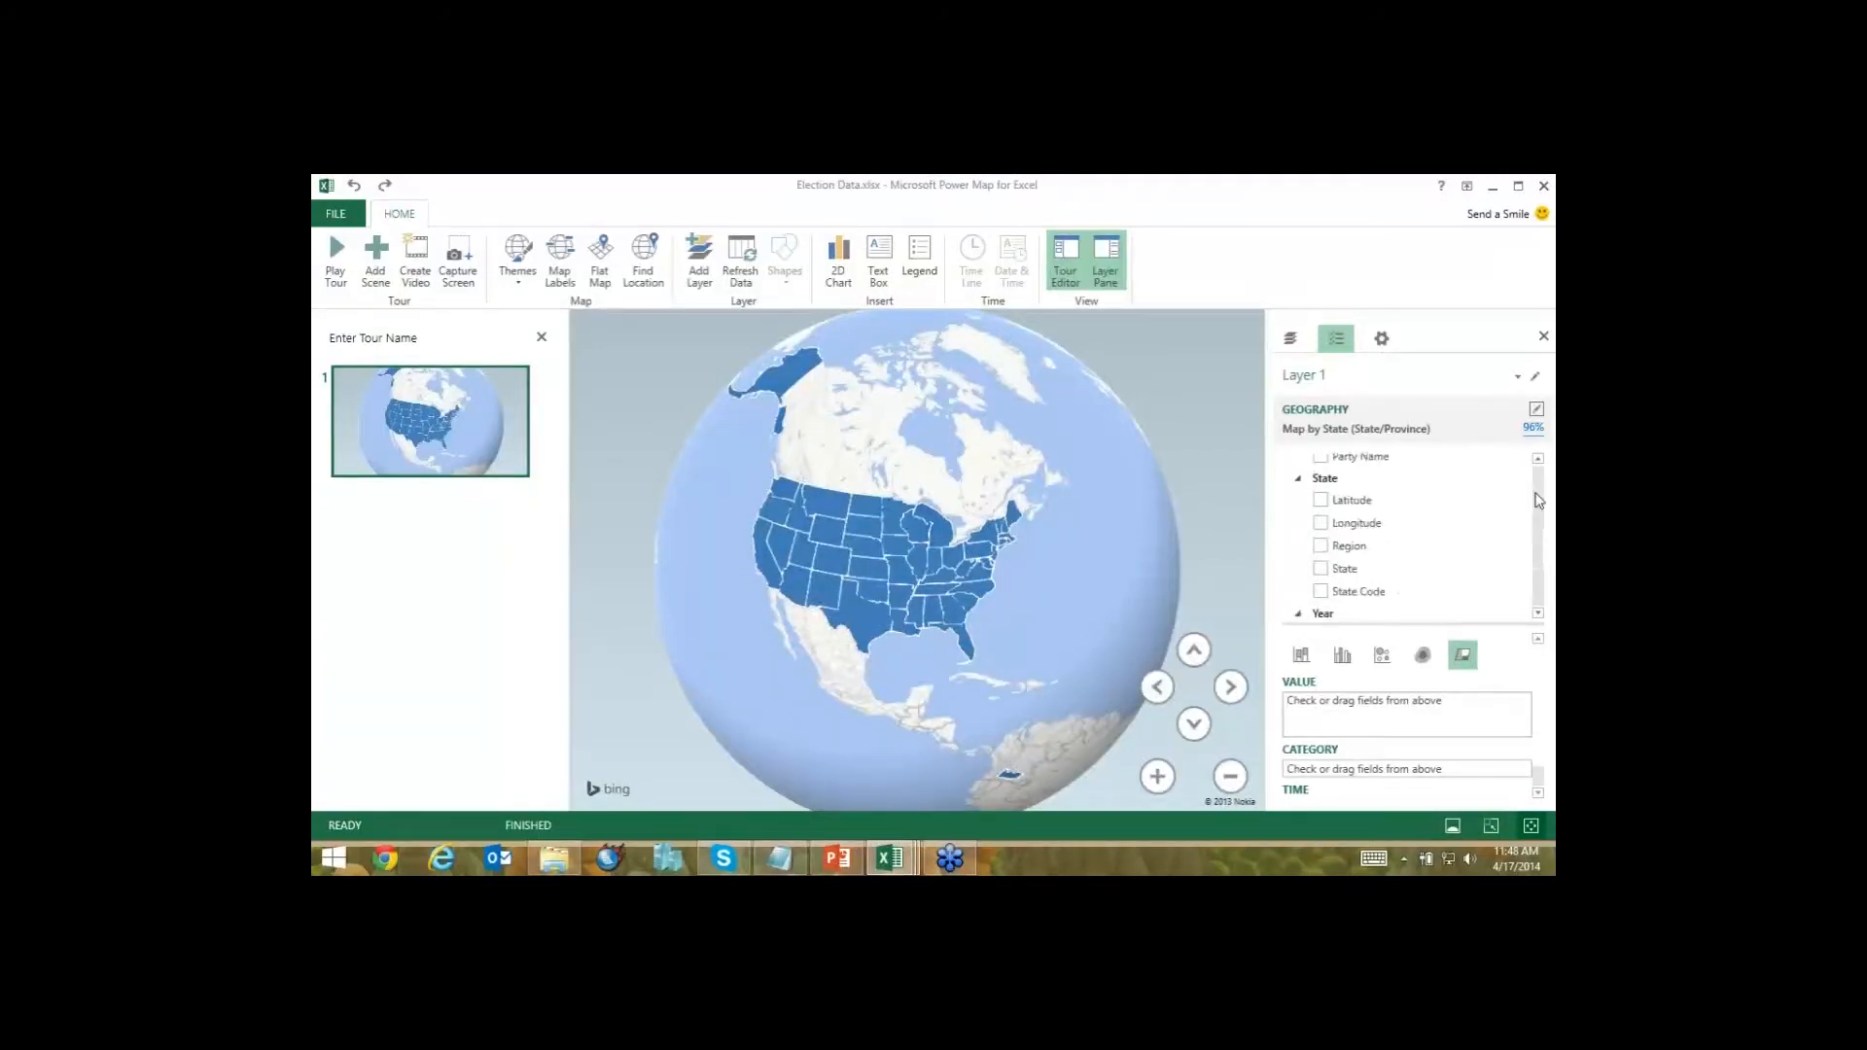
{"action": "scroll", "coordinate": [1538, 500], "scroll_direction": "up", "scroll_amount": 3}
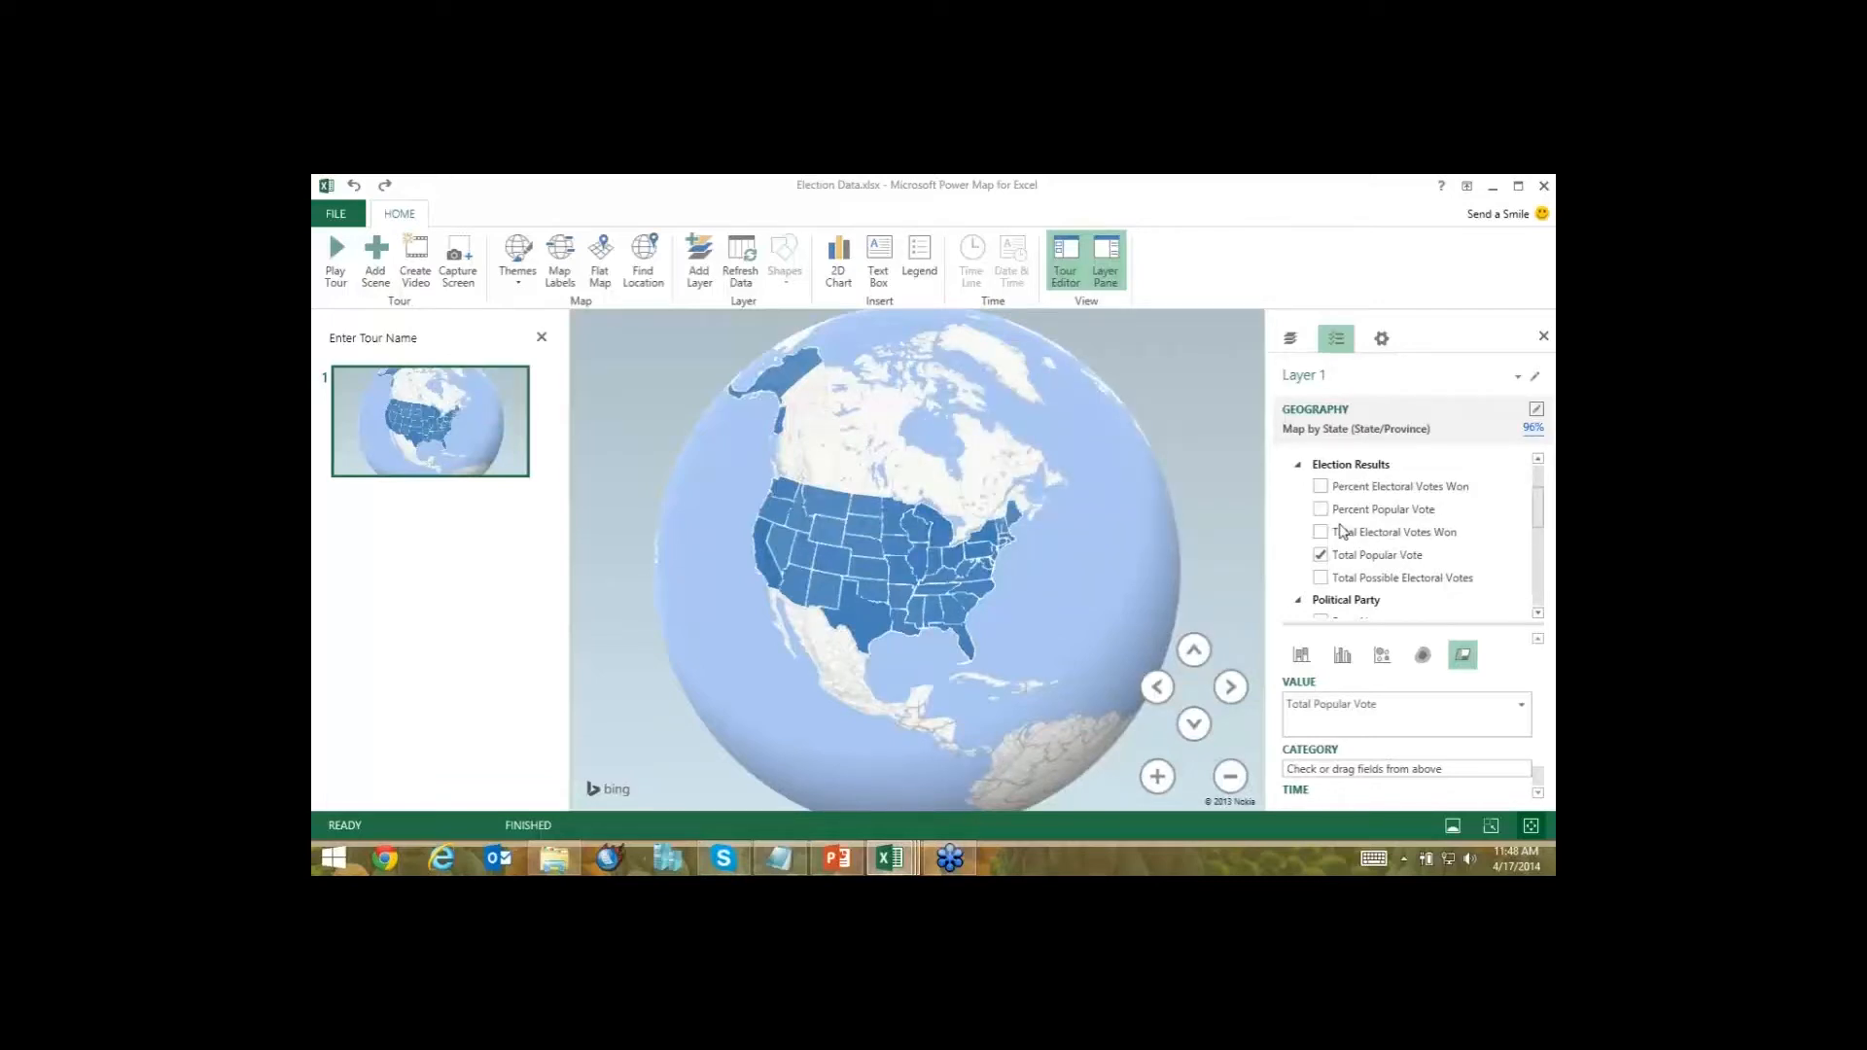
{"action": "scroll", "coordinate": [1342, 530], "scroll_direction": "down", "scroll_amount": 2}
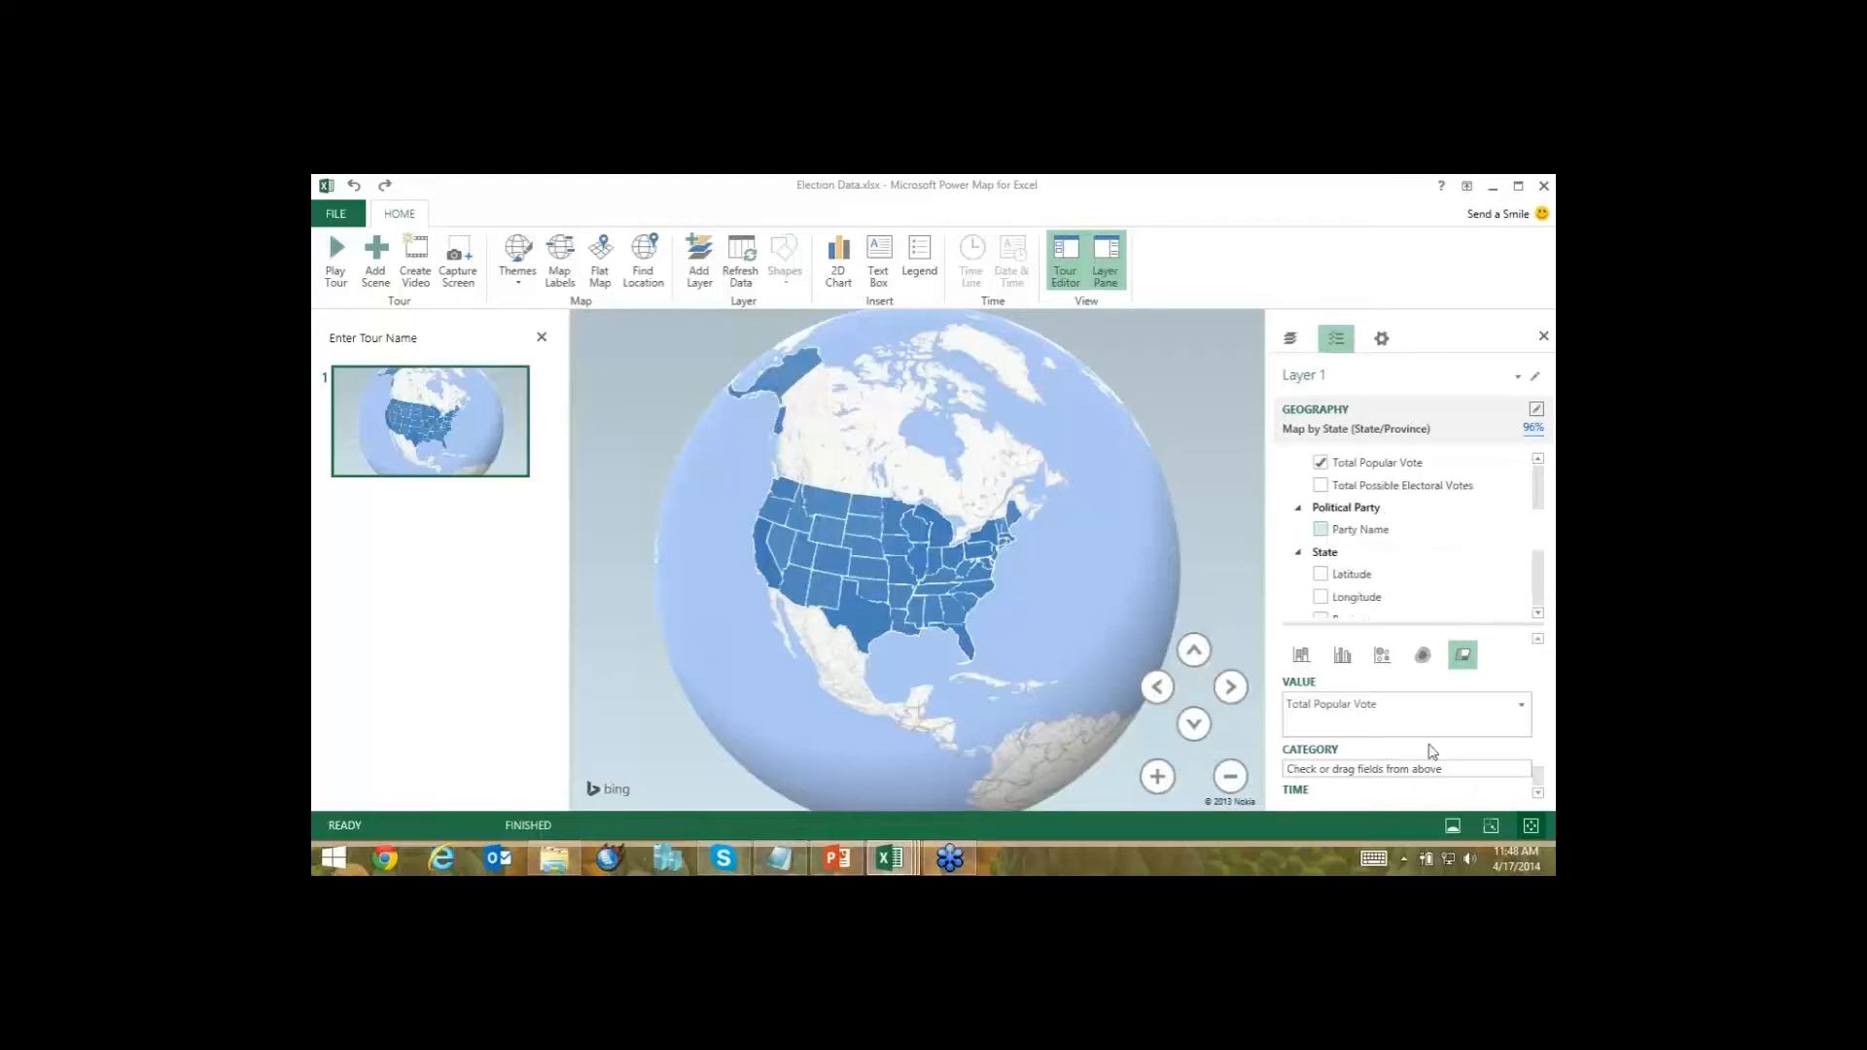
{"action": "left_click", "coordinate": [1320, 529]}
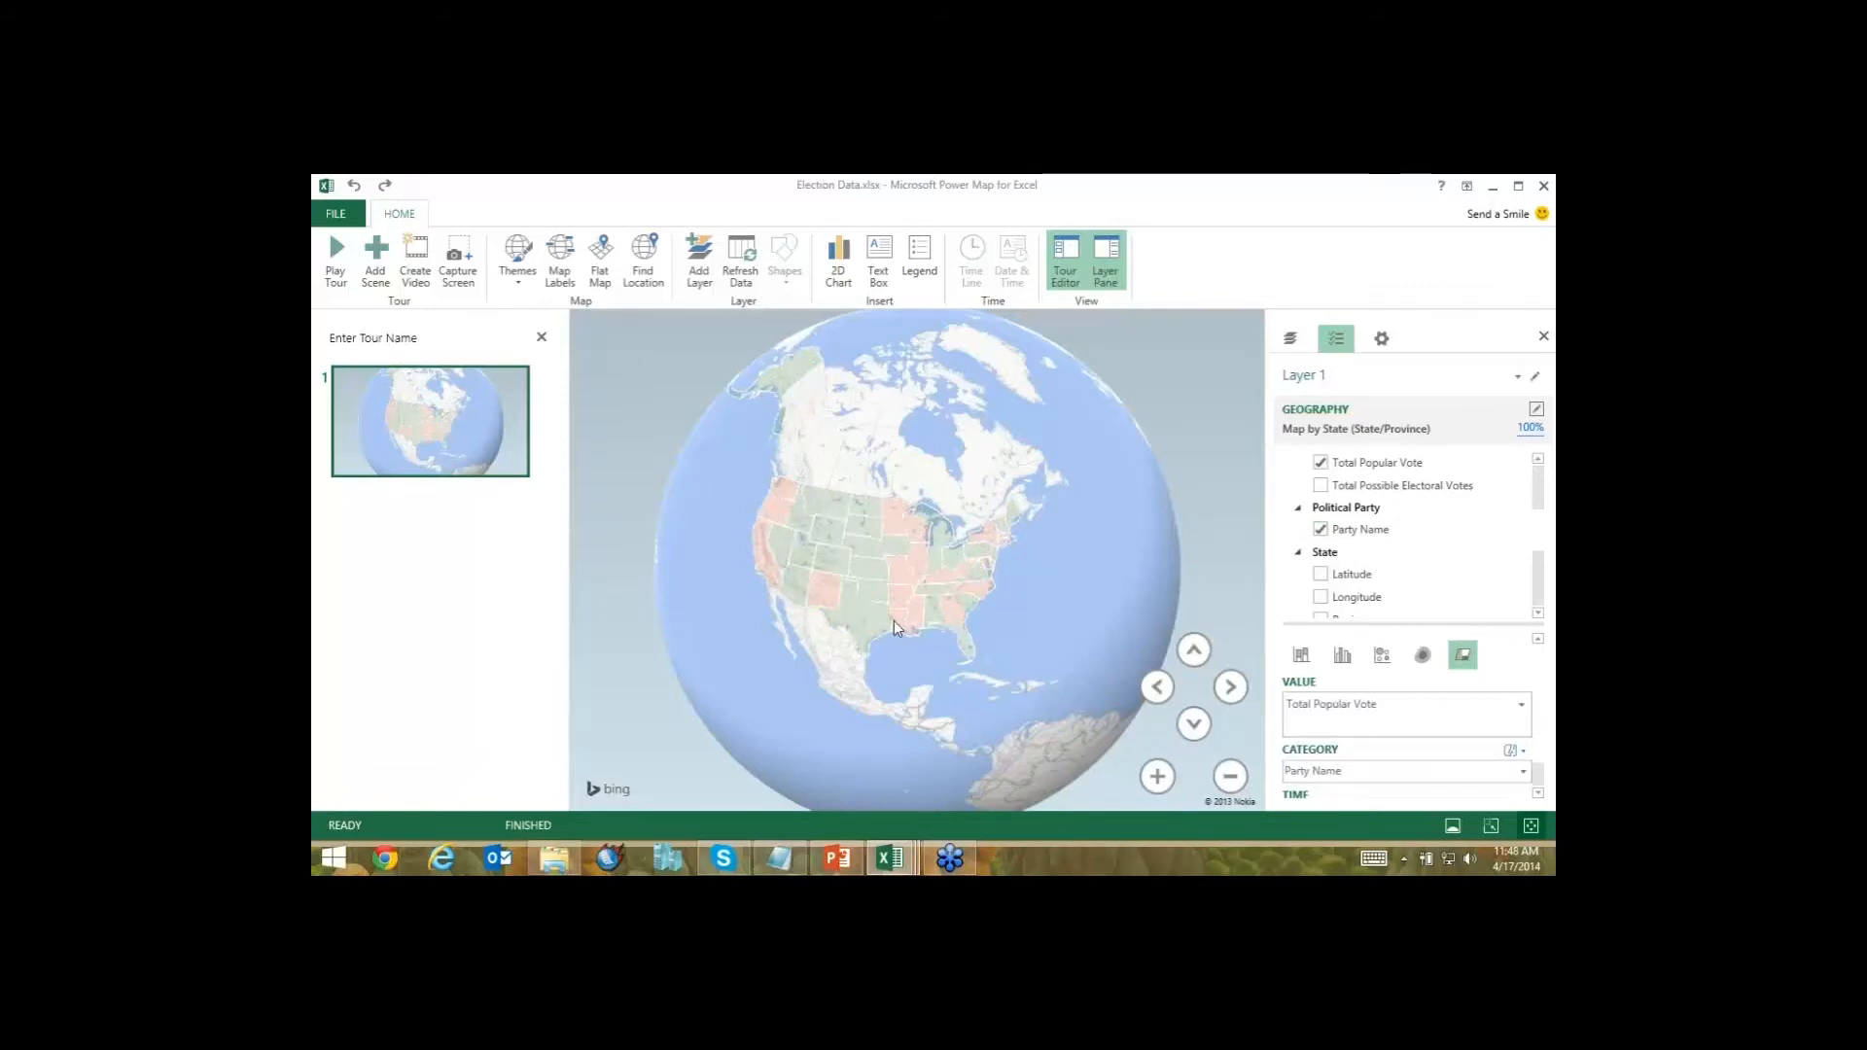
{"action": "scroll", "coordinate": [997, 710], "scroll_direction": "up", "scroll_amount": 3}
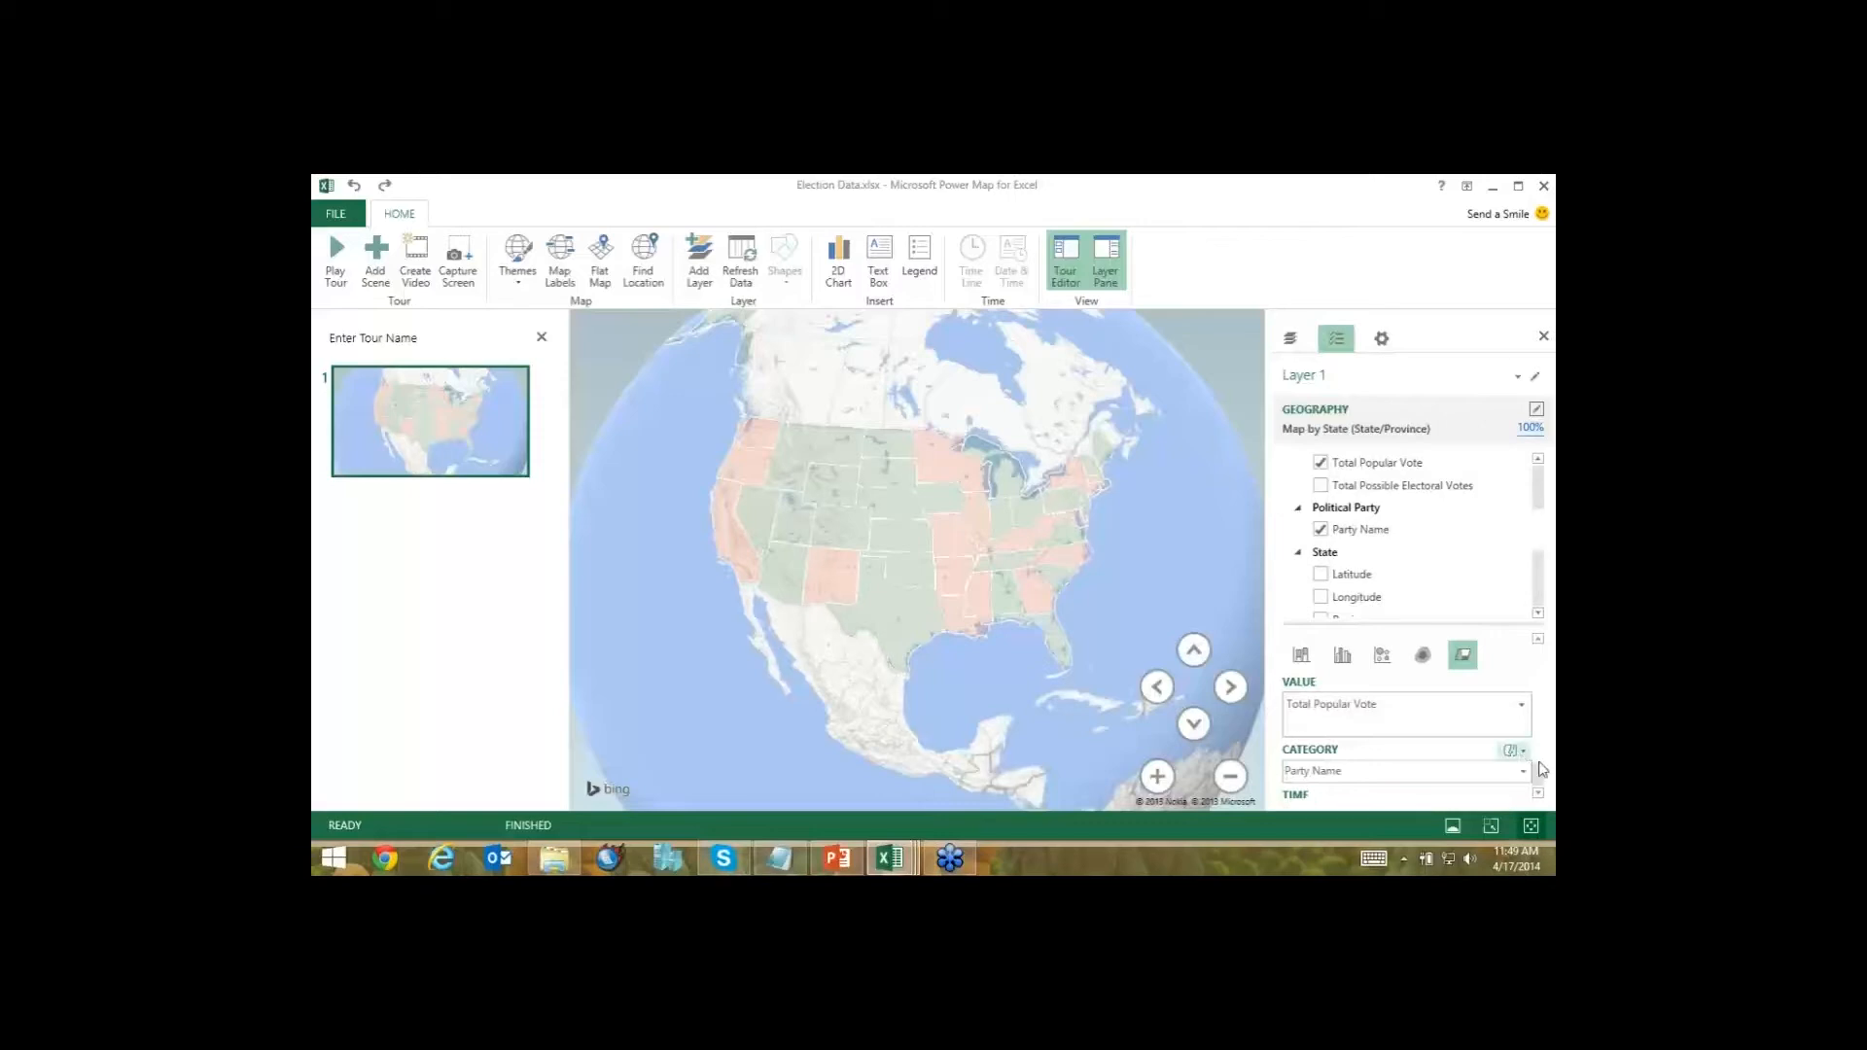
Set the Party Name category of the state regions to No shading.
{"action": "scroll", "coordinate": [1539, 769], "scroll_direction": "down", "scroll_amount": 1}
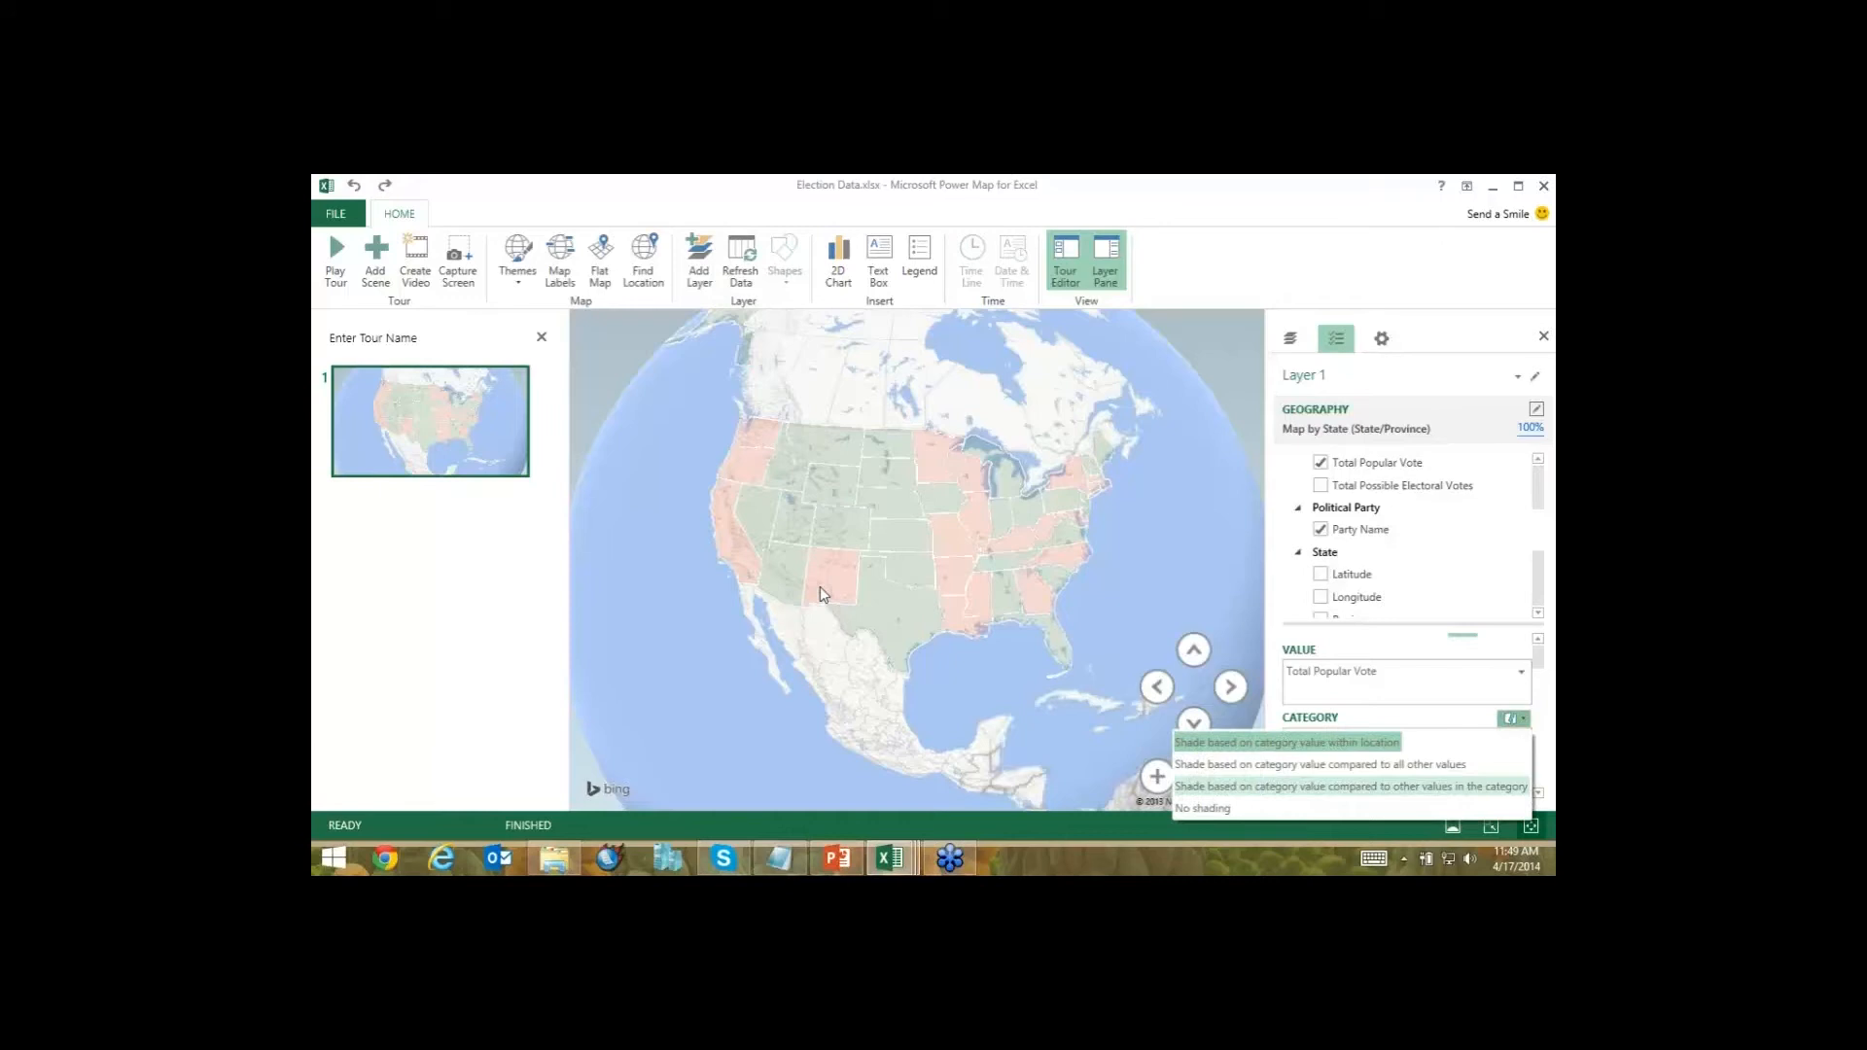
{"action": "left_click", "coordinate": [1201, 808]}
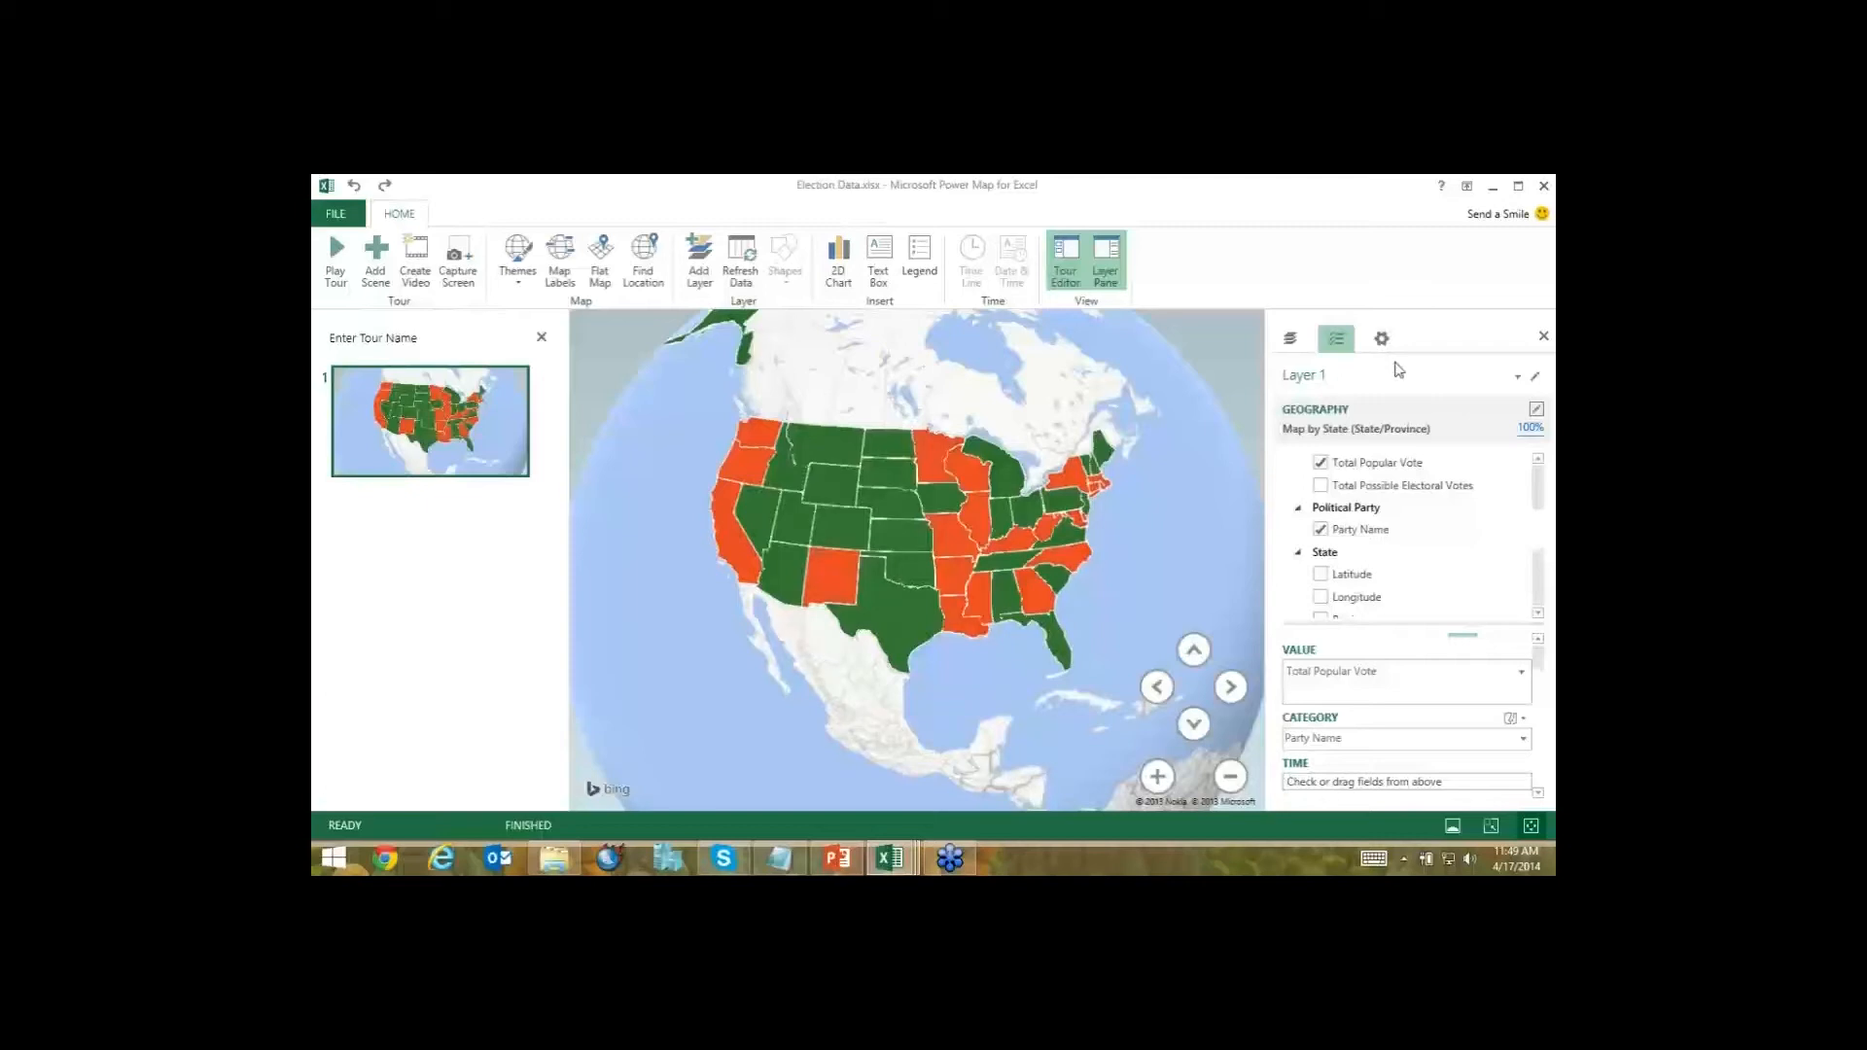
Color the Democratic category blue in the election layer's options.
{"action": "left_click", "coordinate": [1381, 338]}
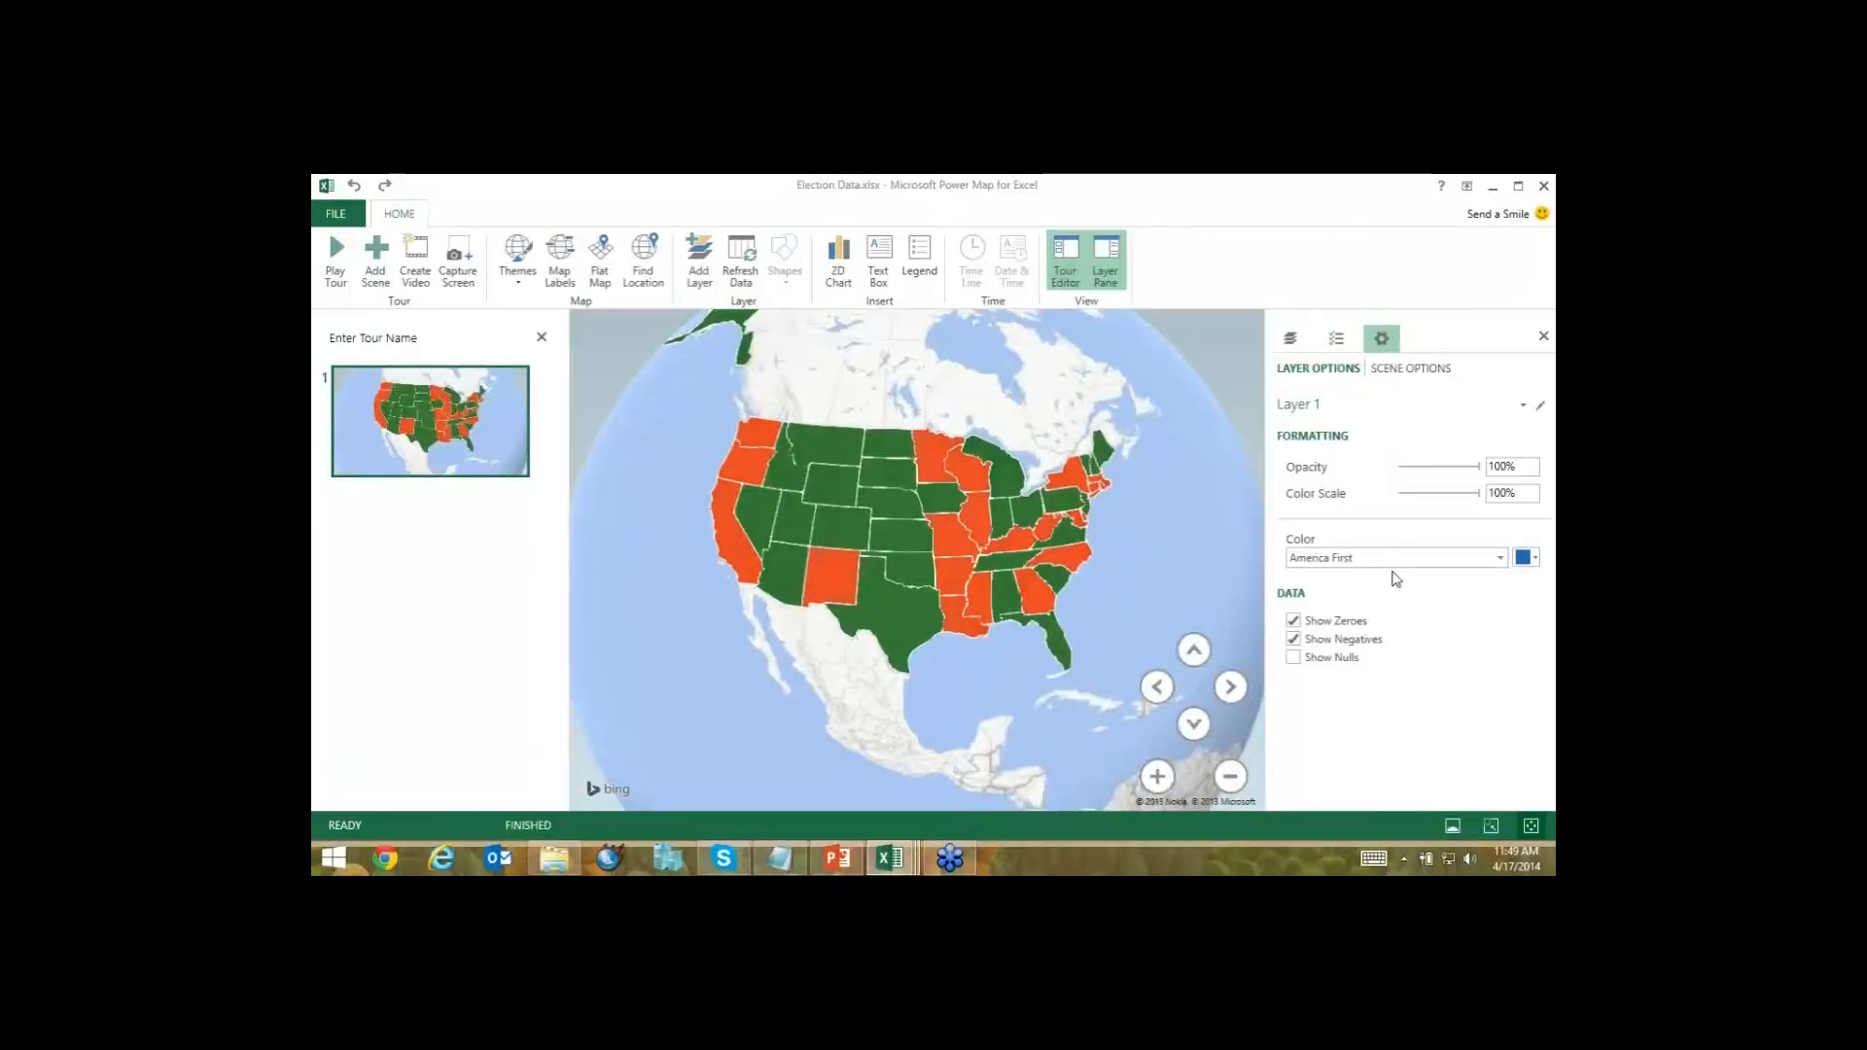
{"action": "left_click", "coordinate": [1396, 559]}
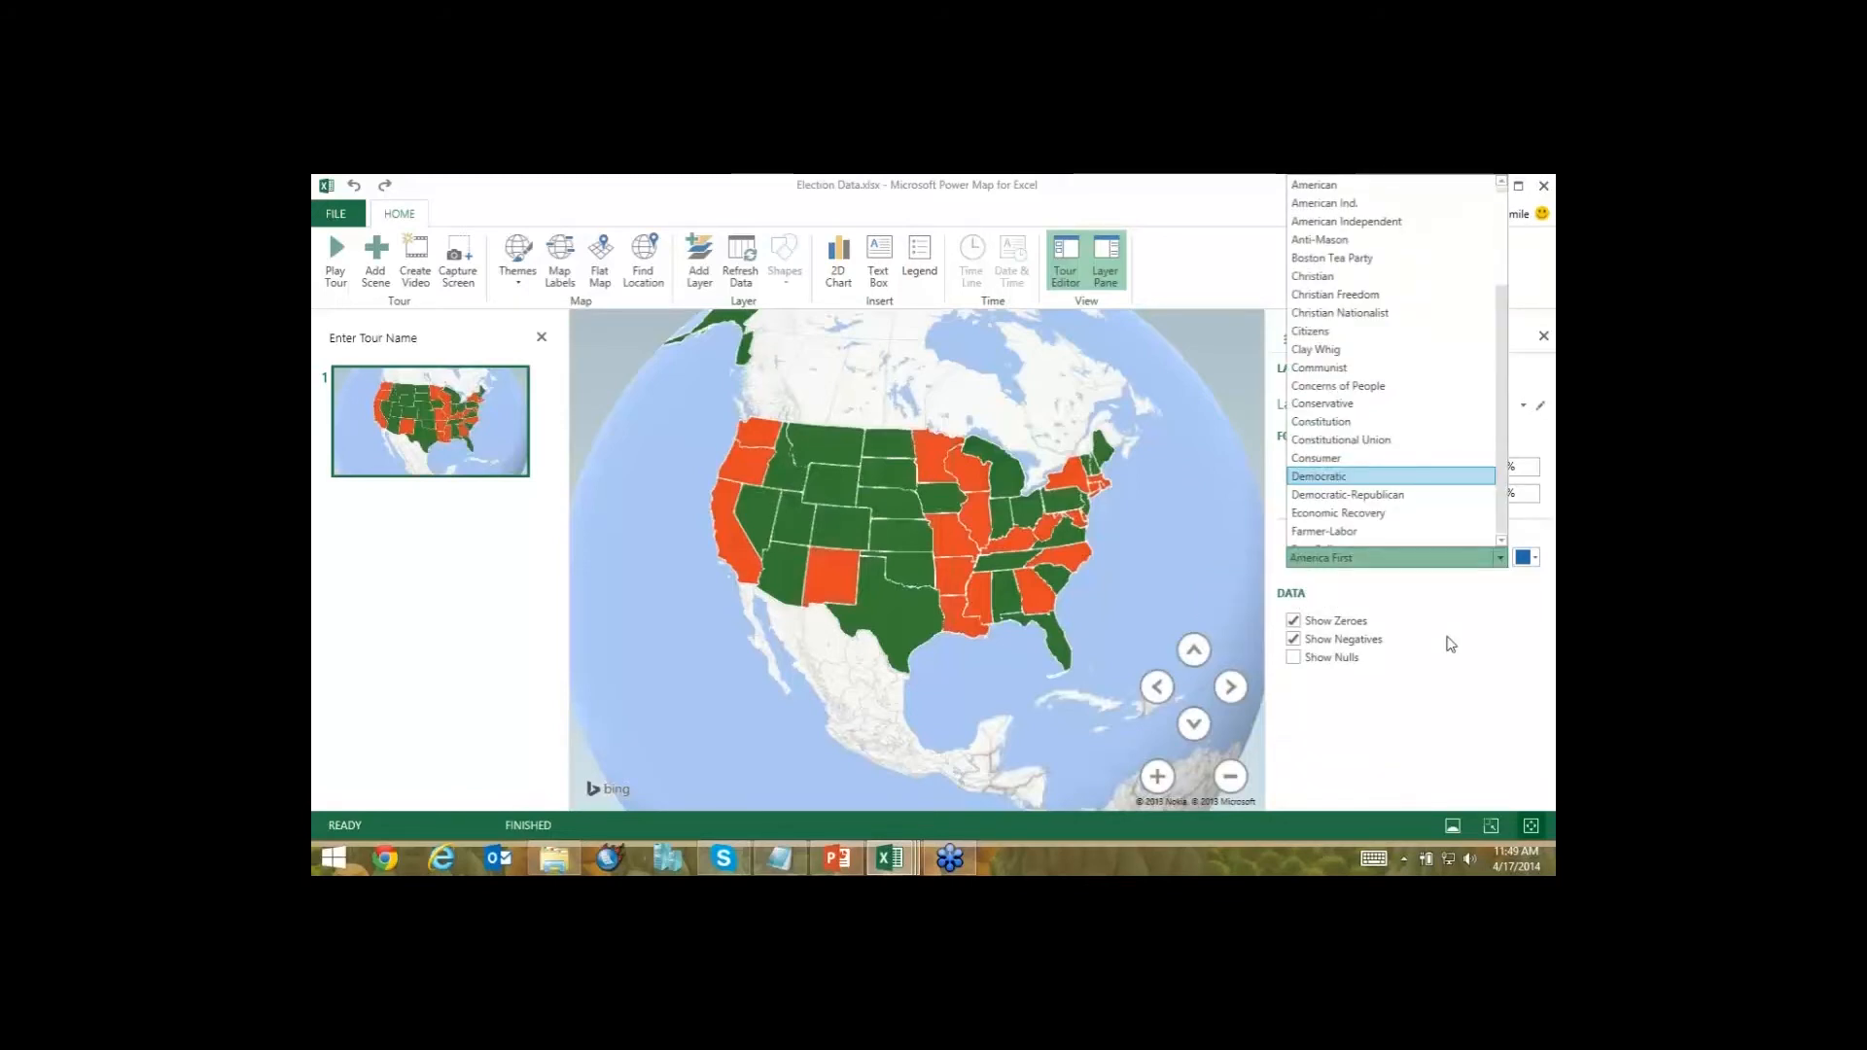
{"action": "left_click", "coordinate": [1318, 476]}
{"action": "left_click", "coordinate": [1525, 558]}
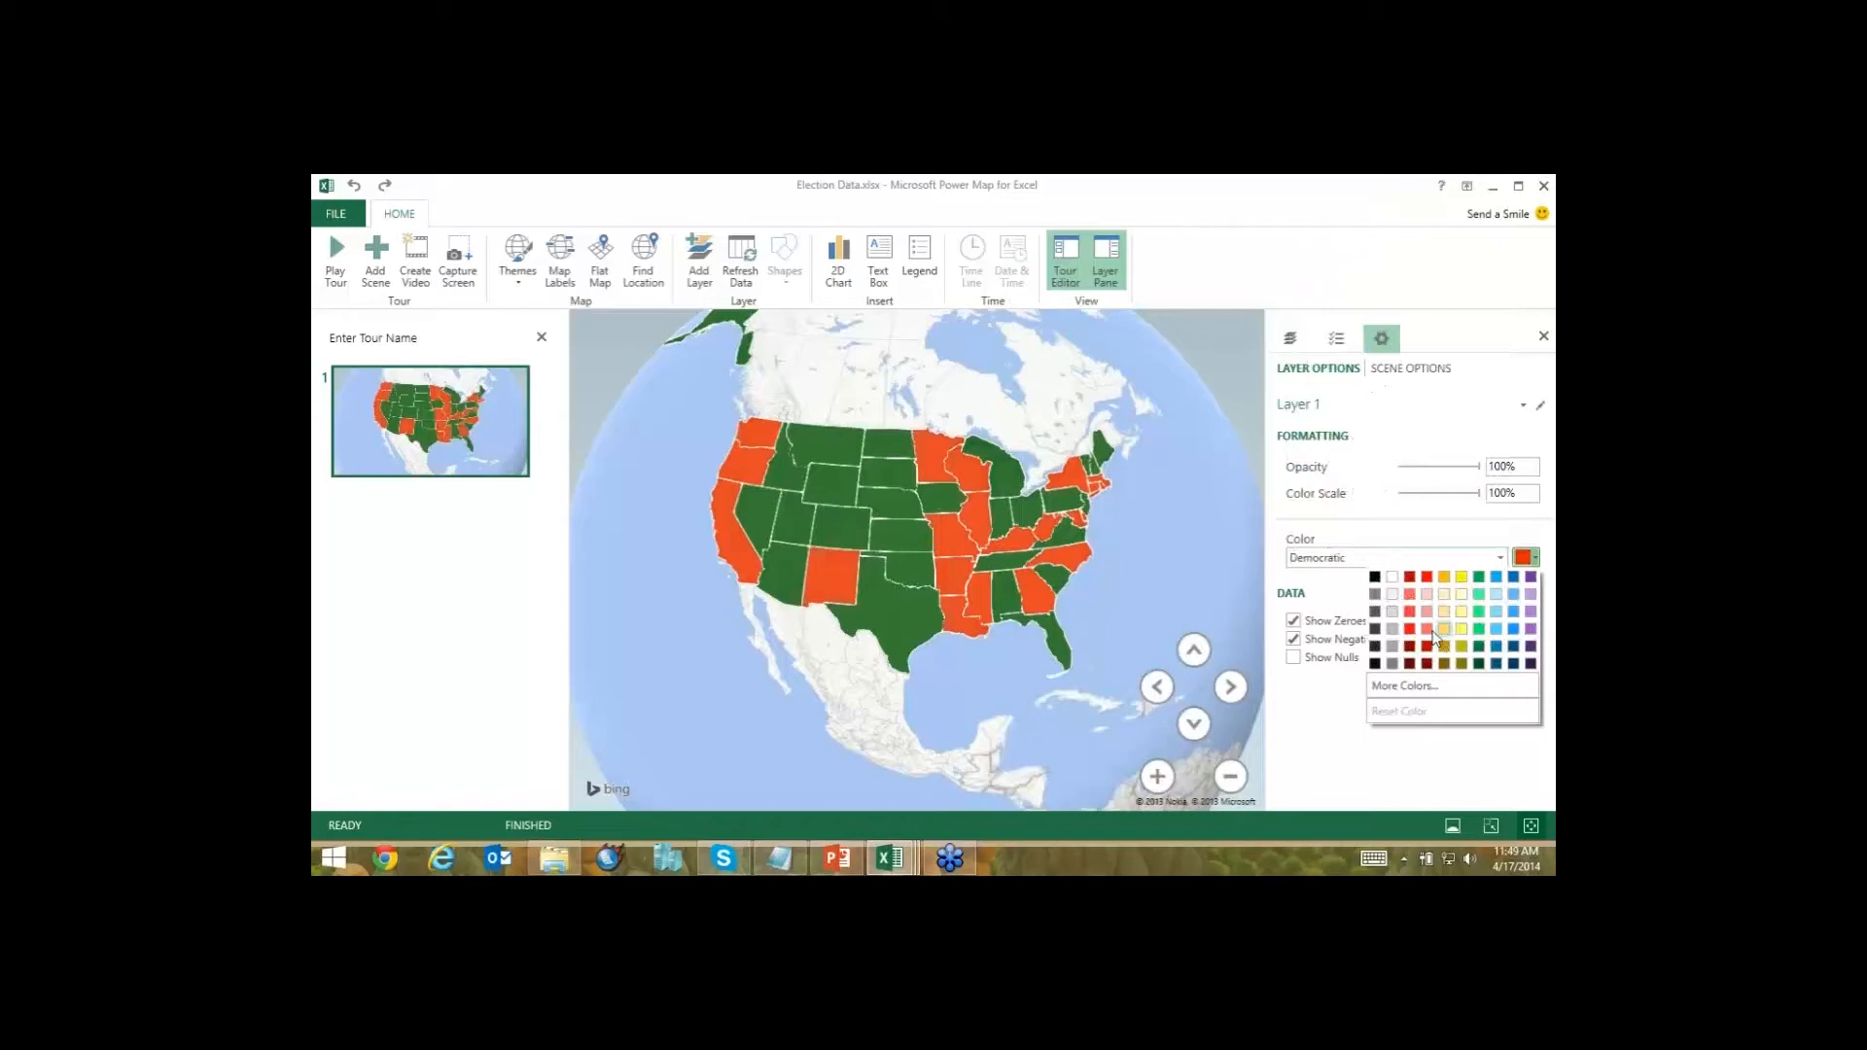
{"action": "left_click", "coordinate": [1497, 645]}
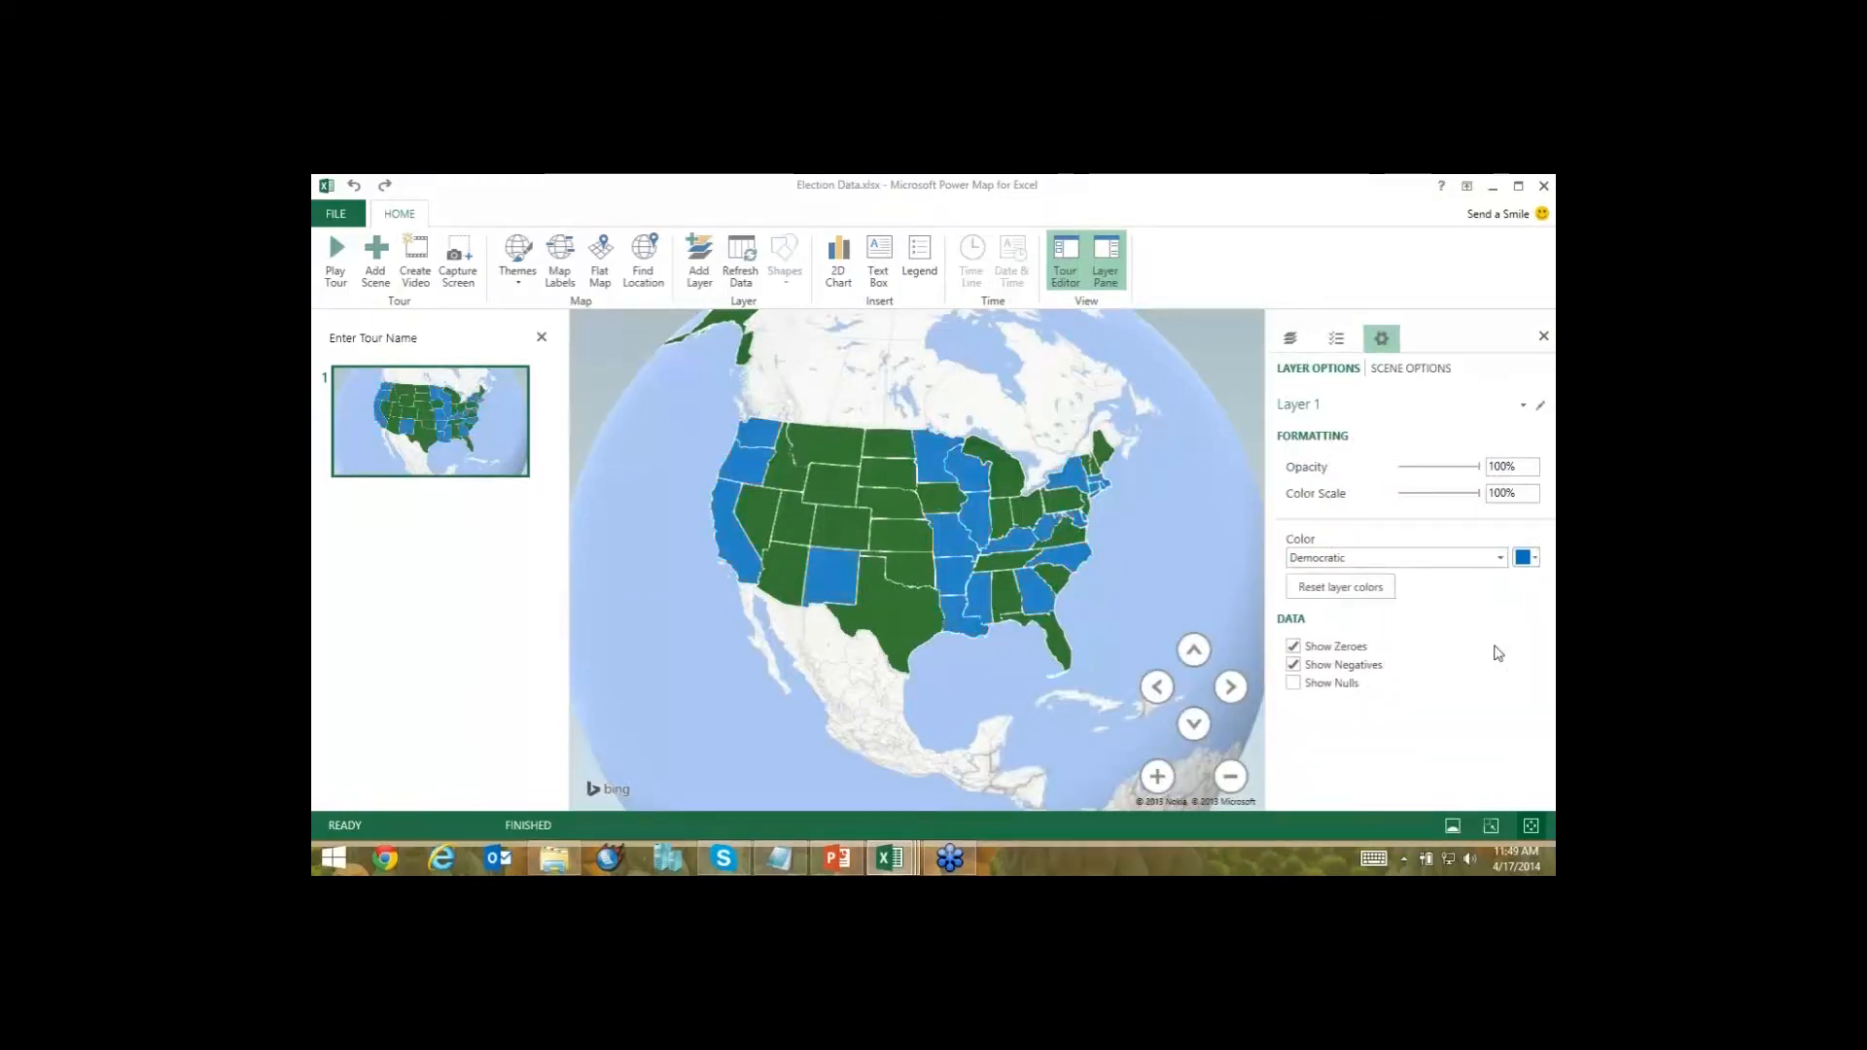
{"action": "left_click", "coordinate": [1524, 557]}
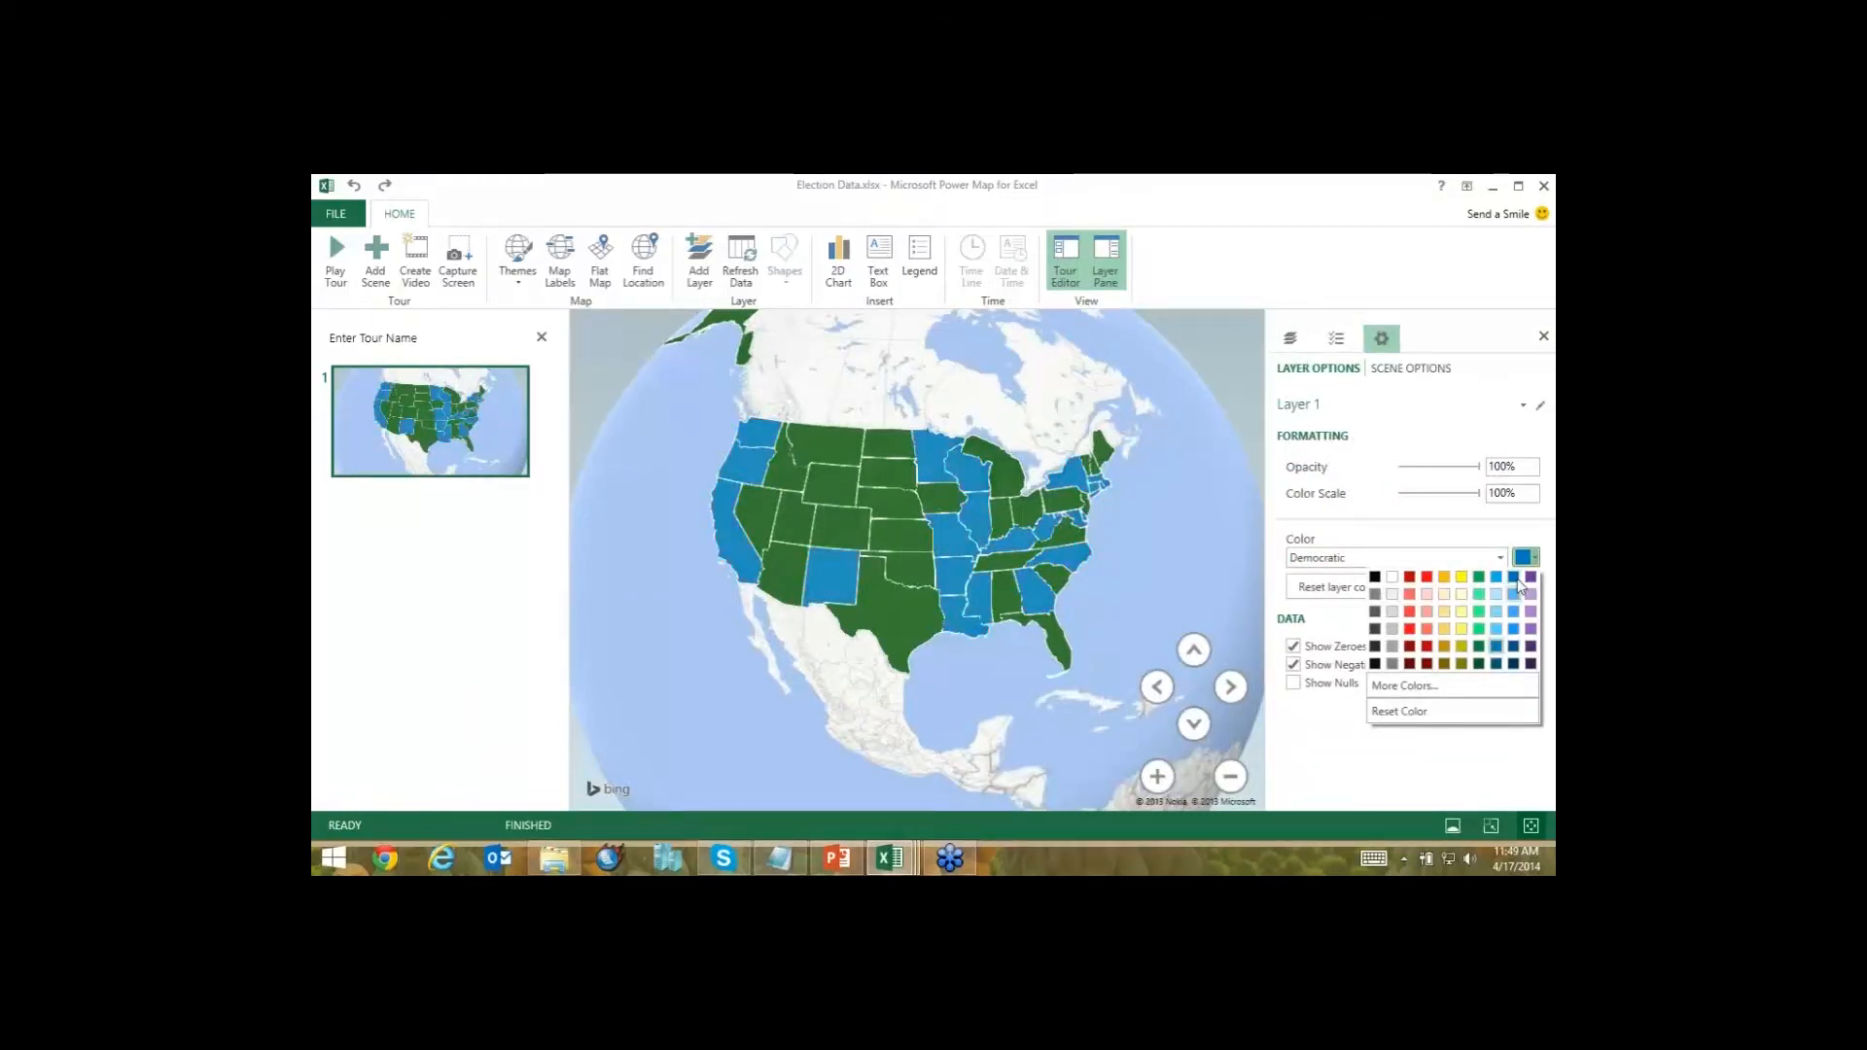
Color the Republican category red in the election layer's options.
{"action": "left_click", "coordinate": [1458, 562]}
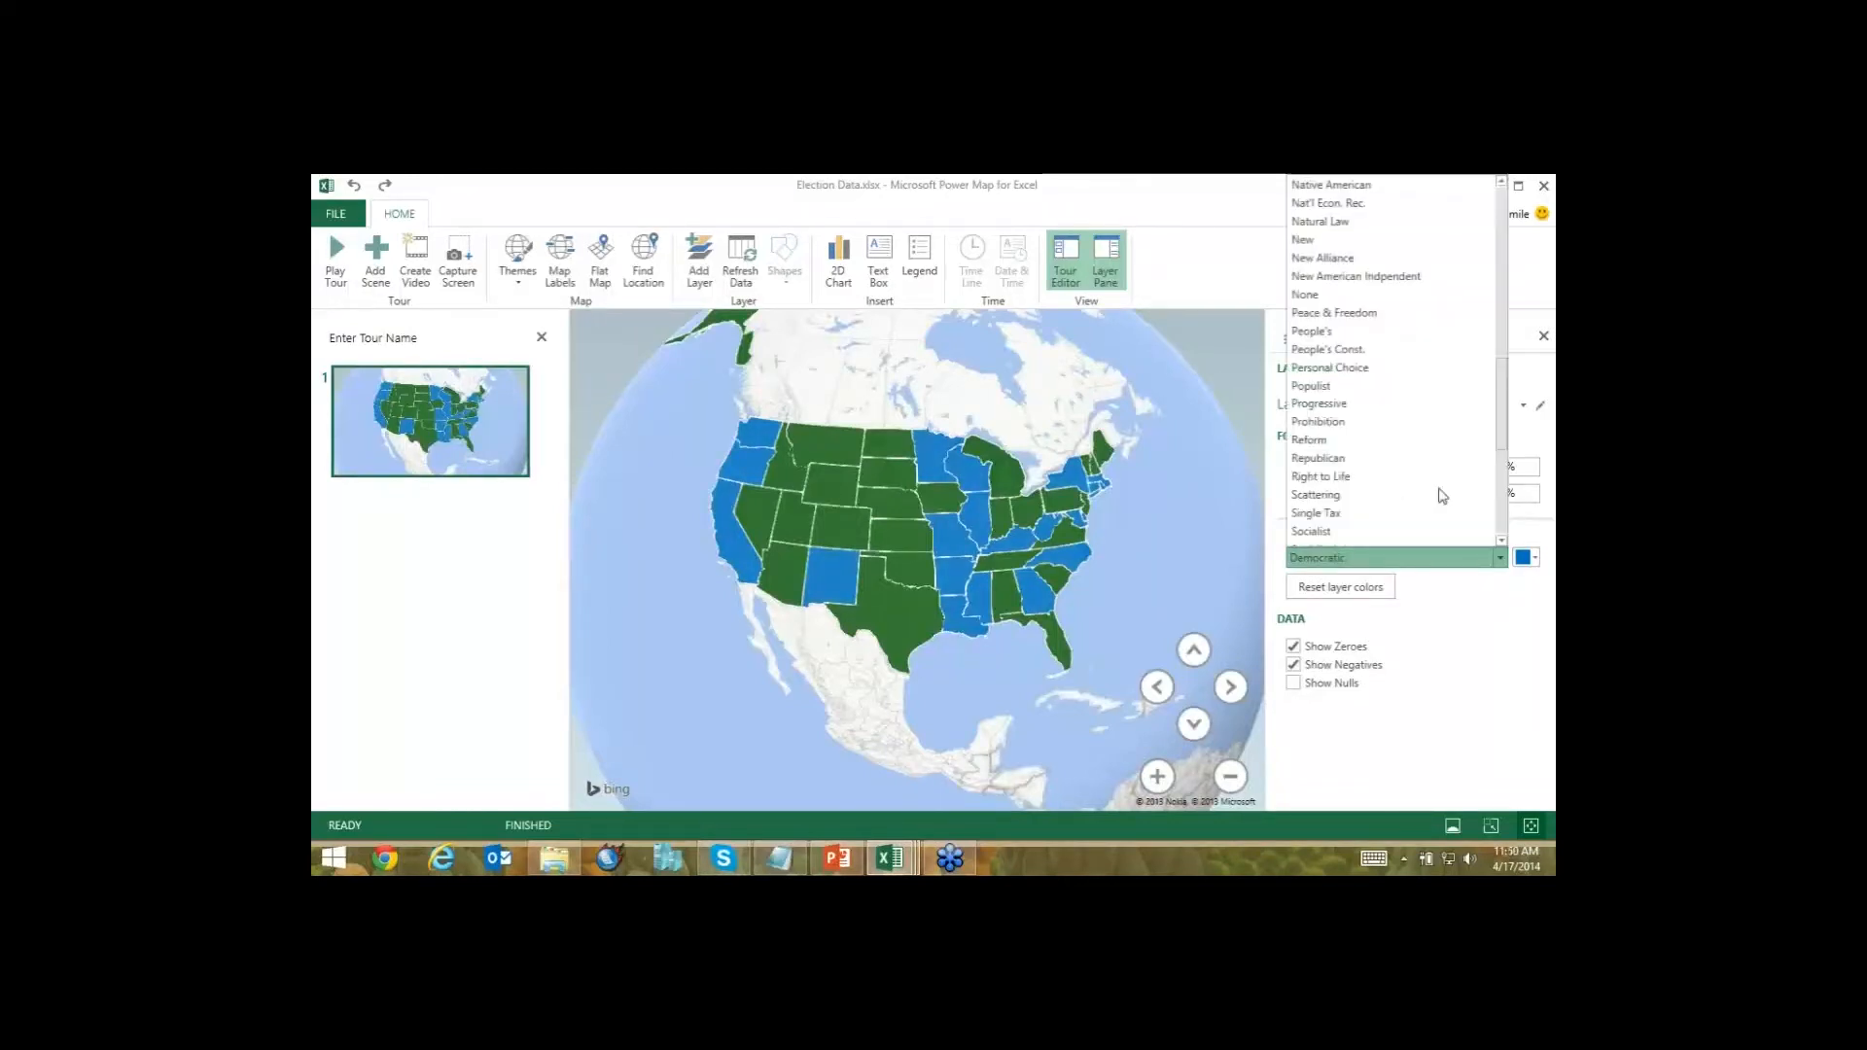
{"action": "scroll", "coordinate": [1442, 495], "scroll_direction": "up", "scroll_amount": 1}
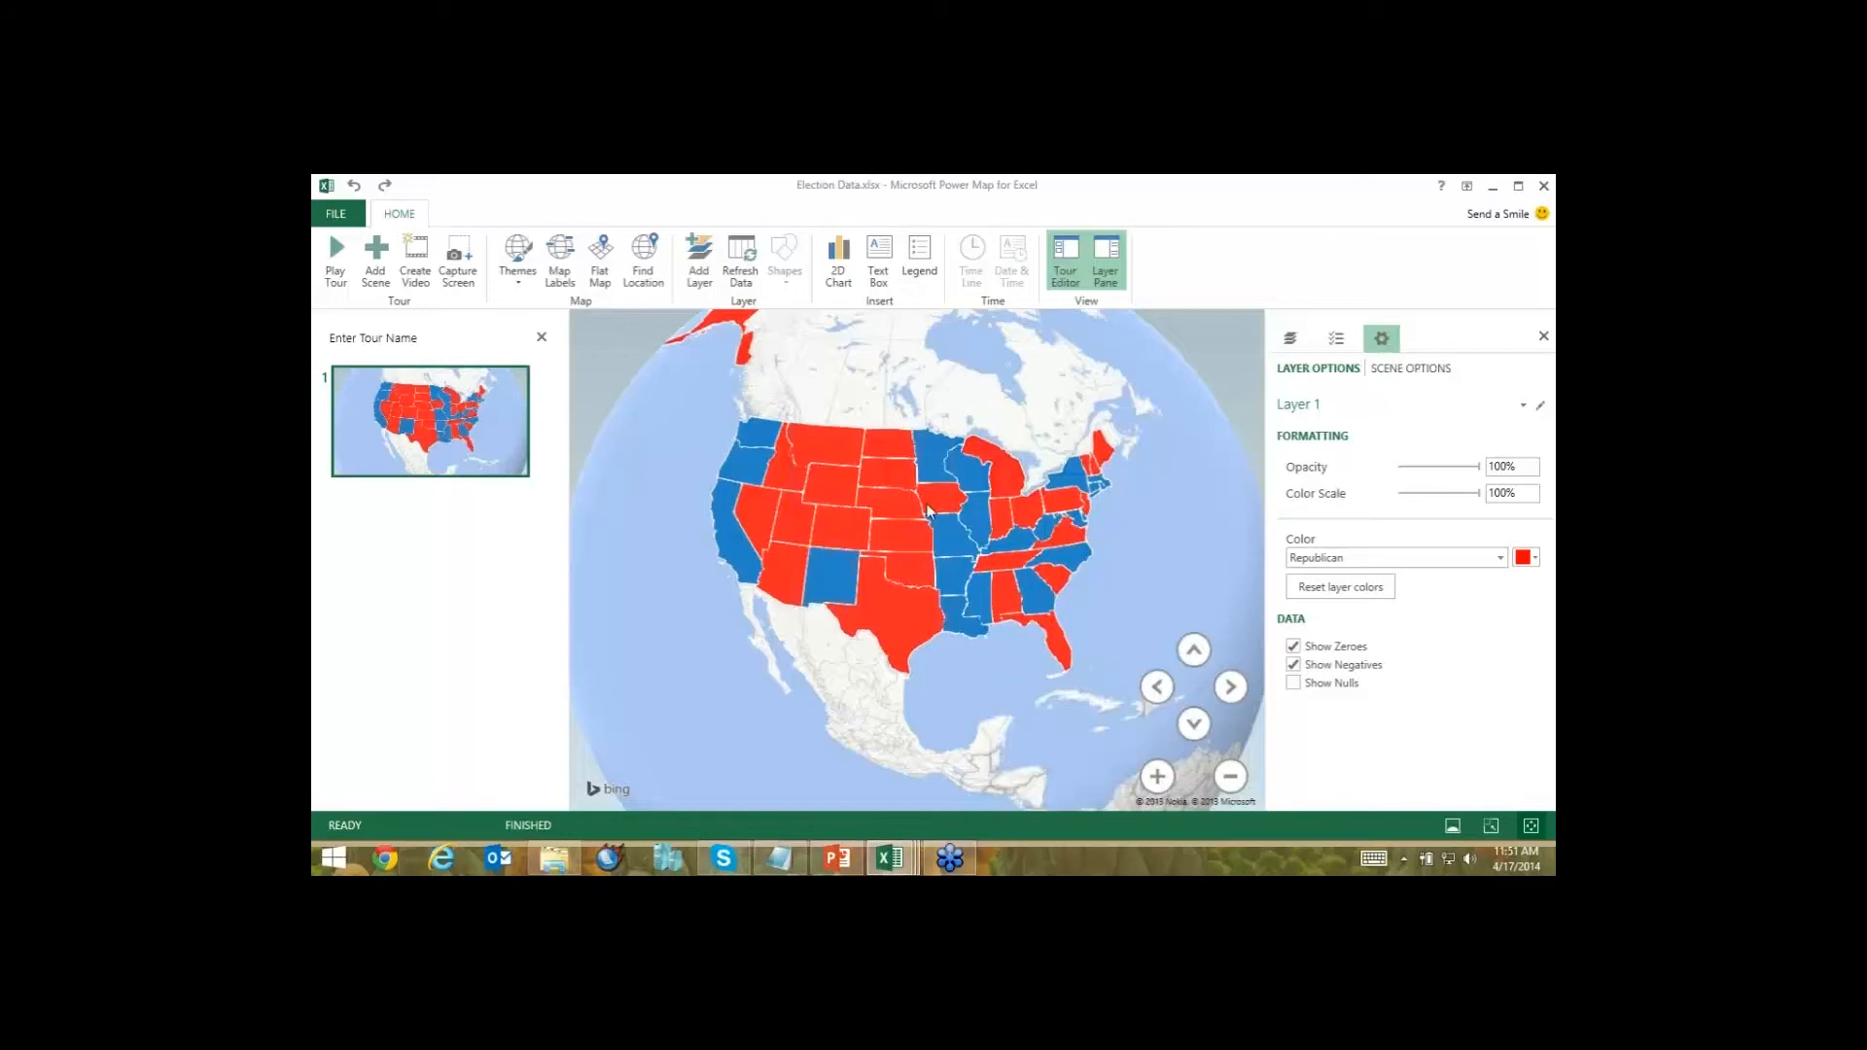
{"action": "left_click_drag", "start_coordinate": [928, 510], "coordinate": [914, 446]}
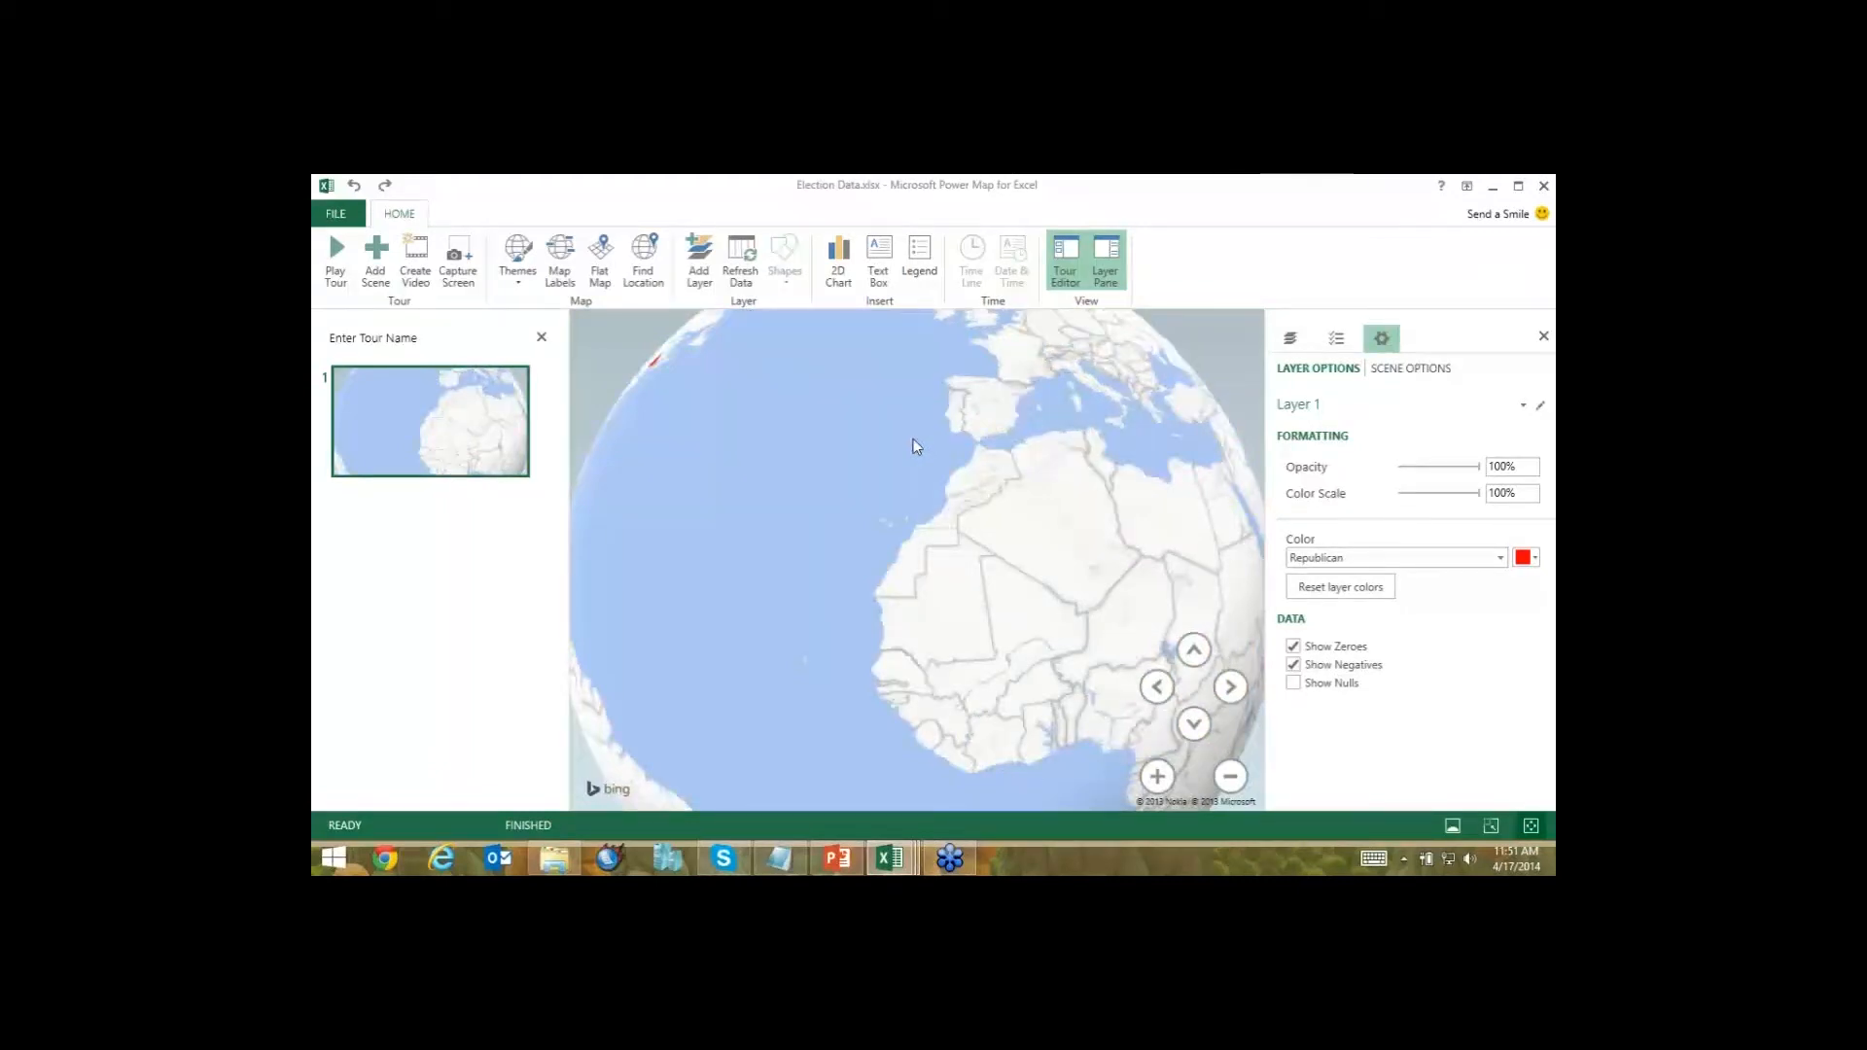
{"action": "left_click_drag", "start_coordinate": [913, 445], "coordinate": [910, 659]}
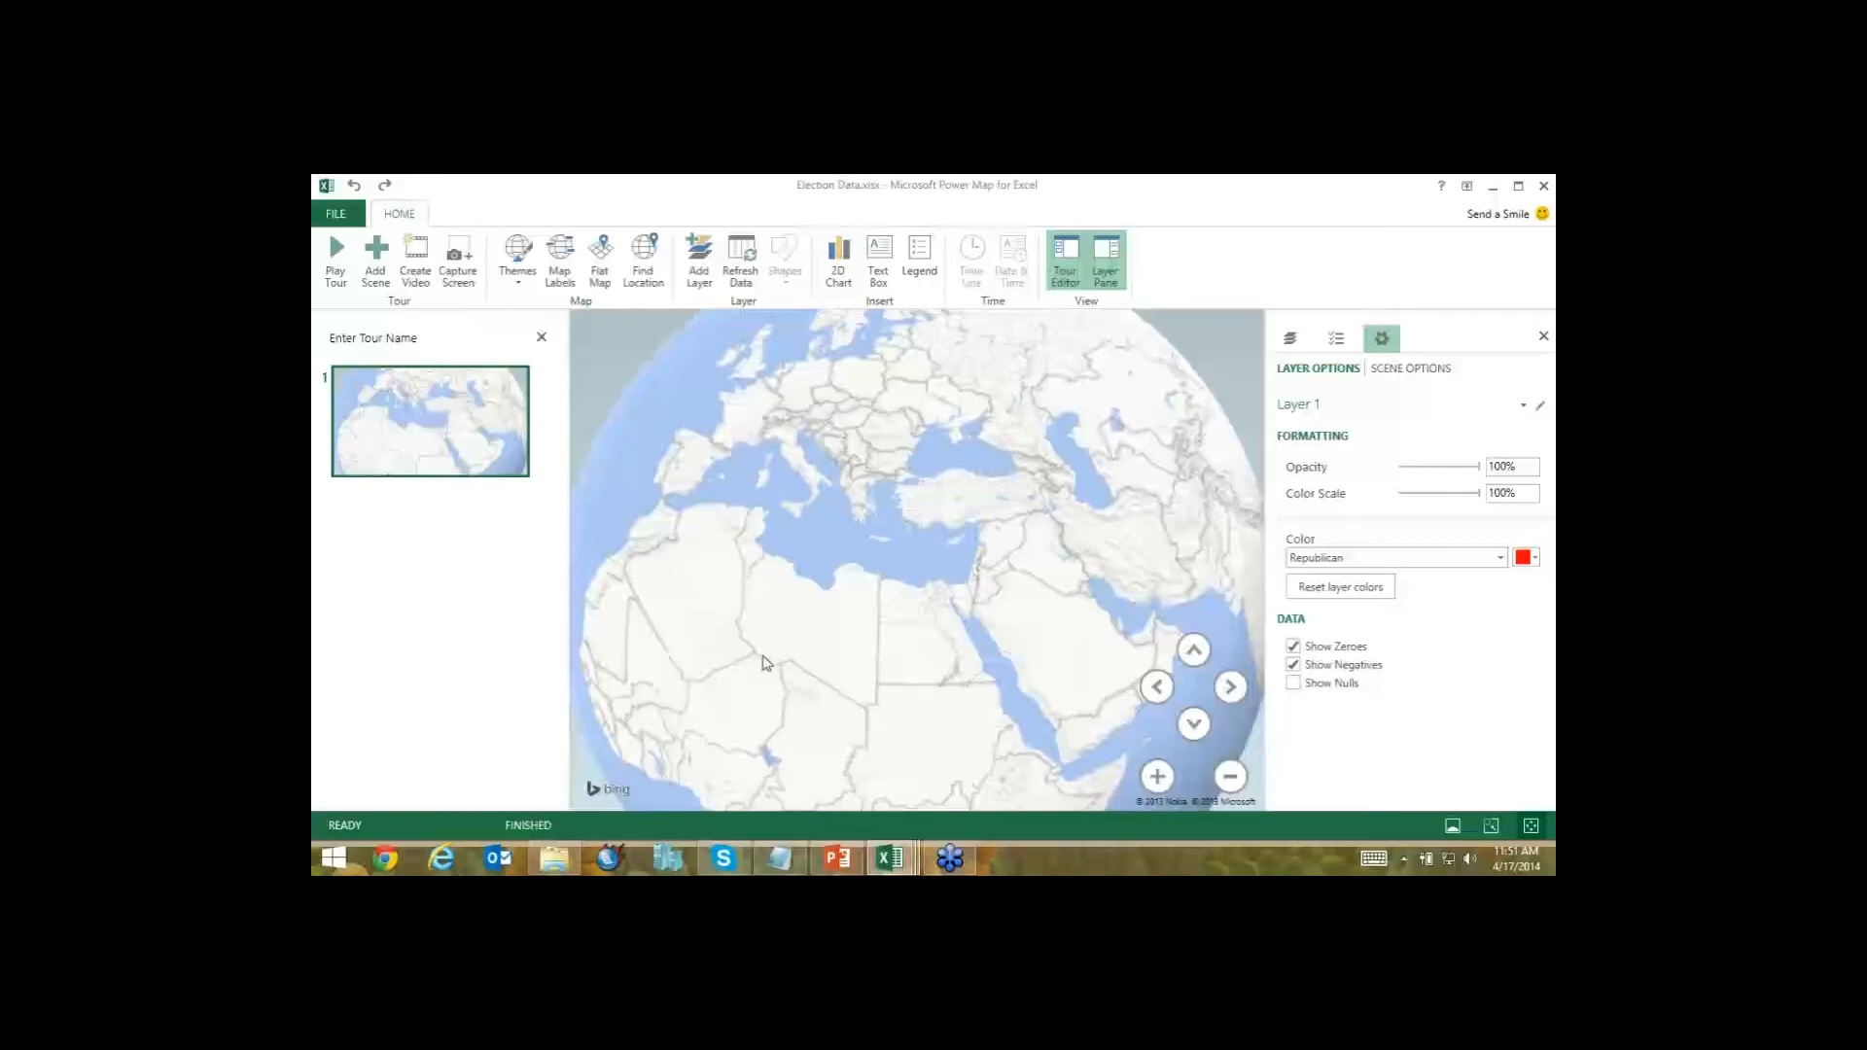
{"action": "left_click_drag", "start_coordinate": [764, 663], "coordinate": [1034, 645]}
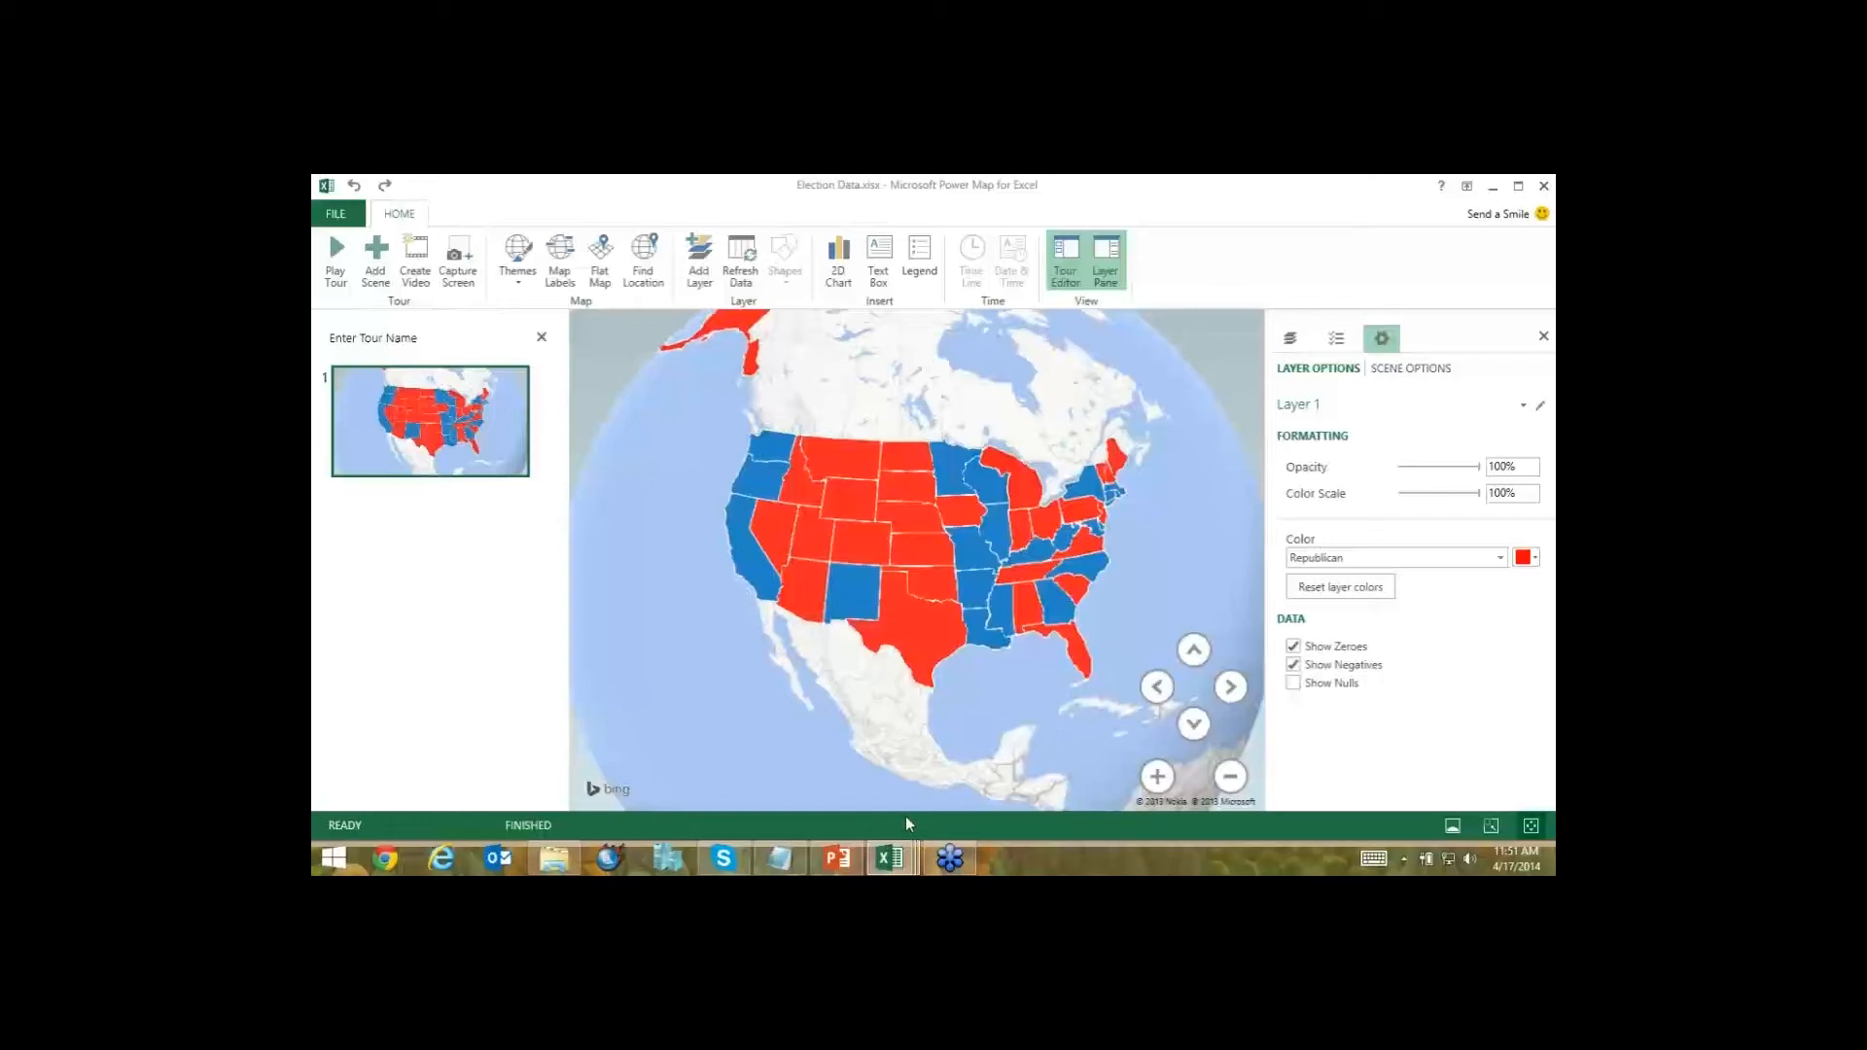
Switch to the US Demographics Data map and play the US scene's timeline, pausing it partway through.
{"action": "left_click", "coordinate": [891, 858]}
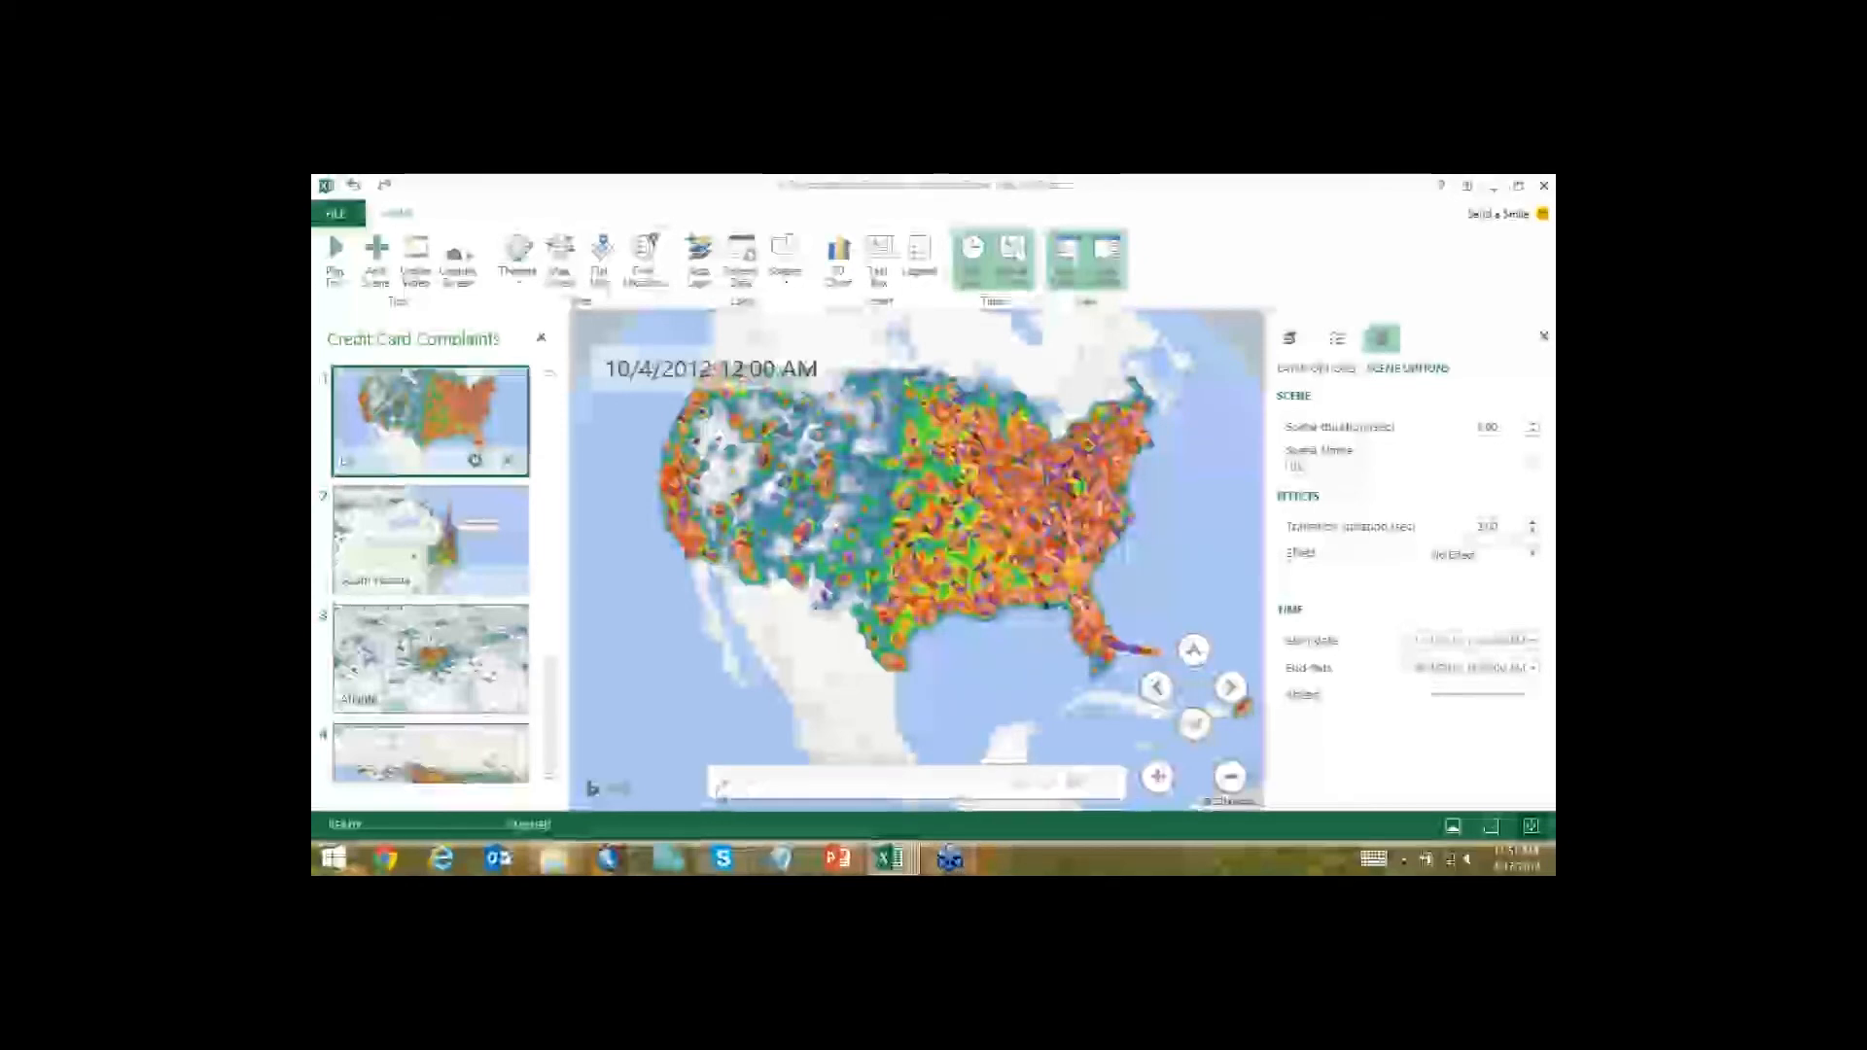
{"action": "left_click", "coordinate": [725, 782]}
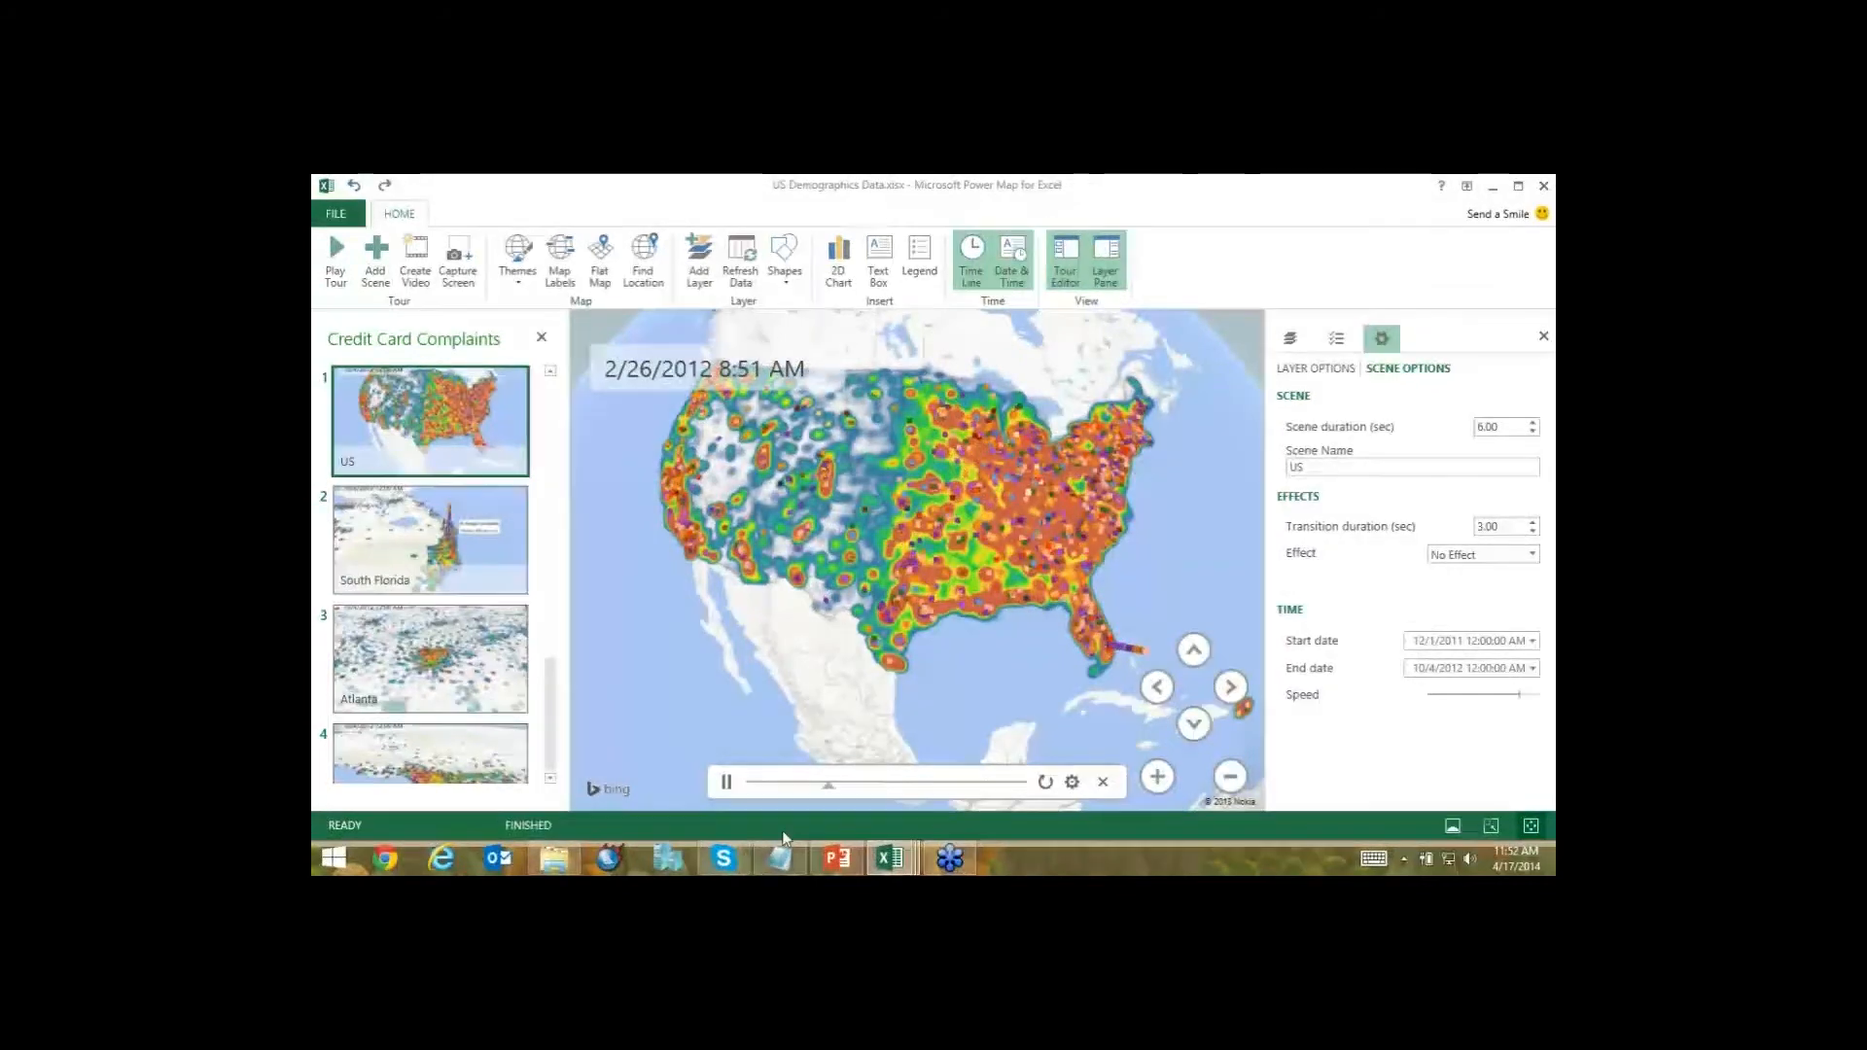
{"action": "left_click", "coordinate": [726, 783]}
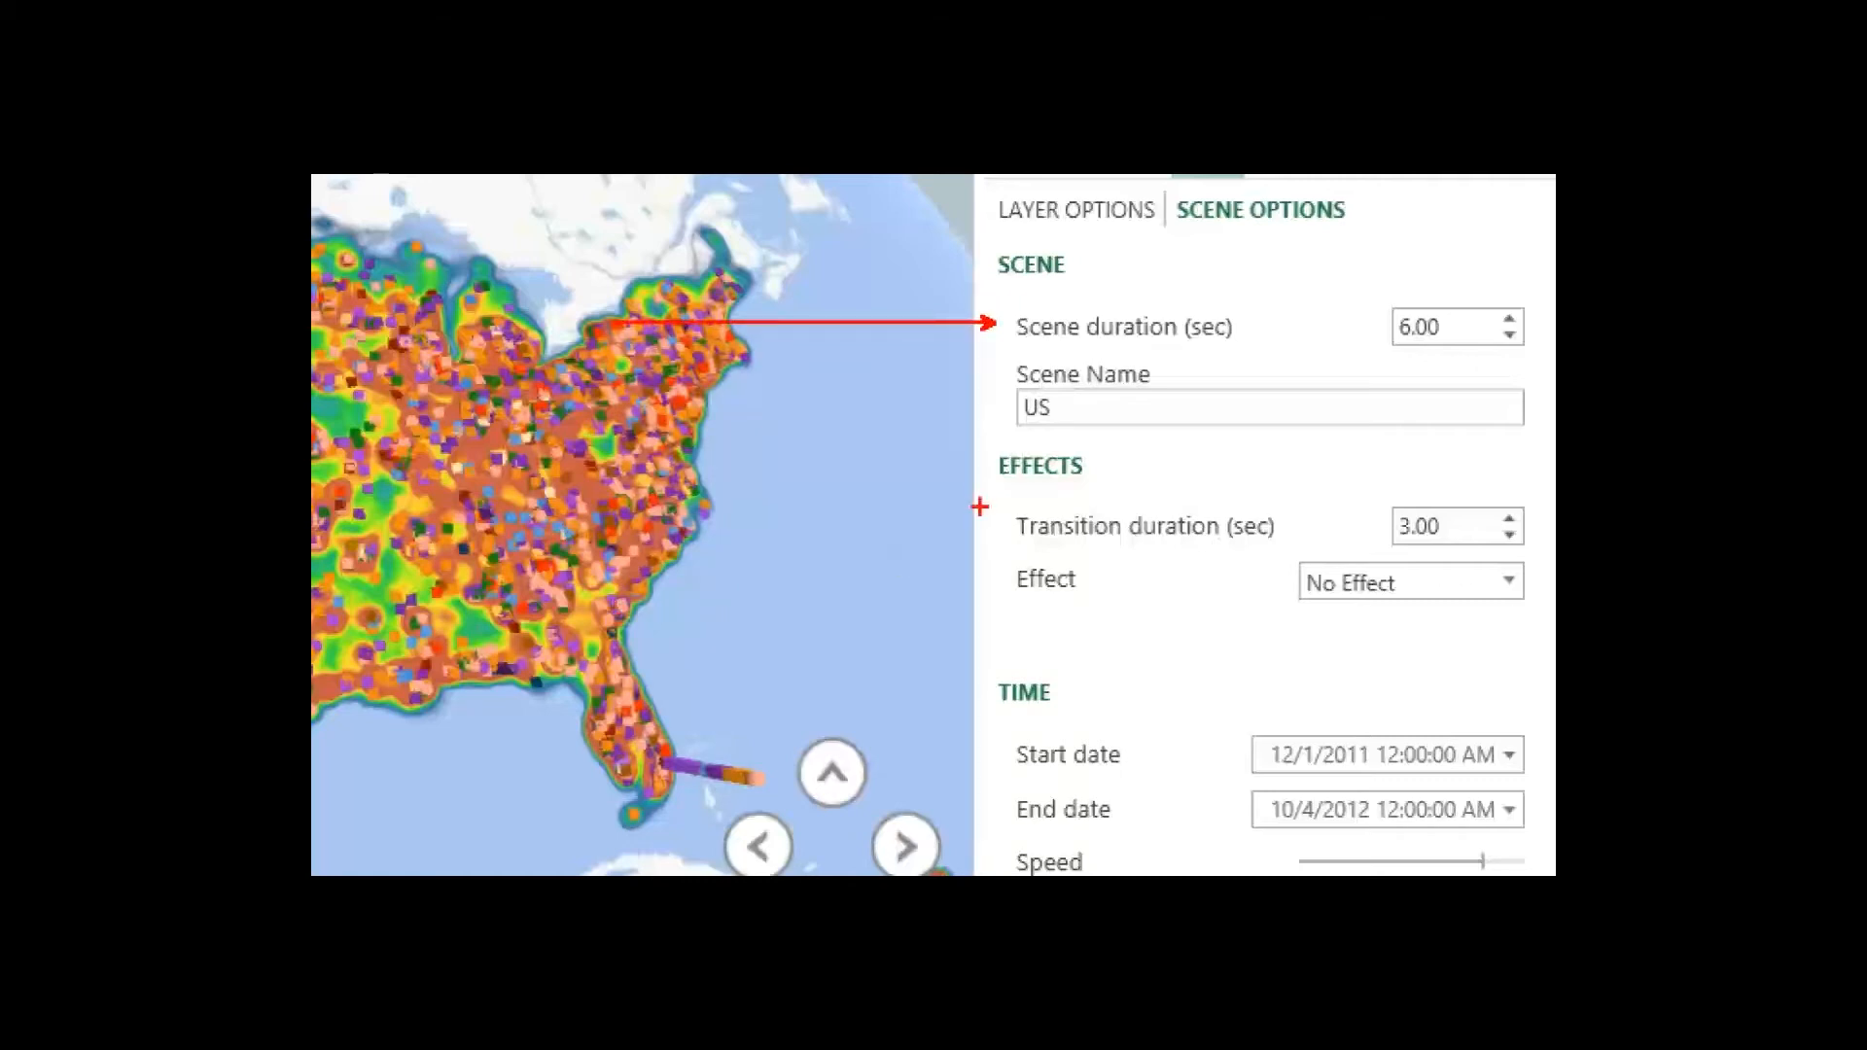
Review the US scene's duration, transition and available effects, leaving the effect at No Effect.
{"action": "left_click_drag", "start_coordinate": [989, 528], "coordinate": [885, 523]}
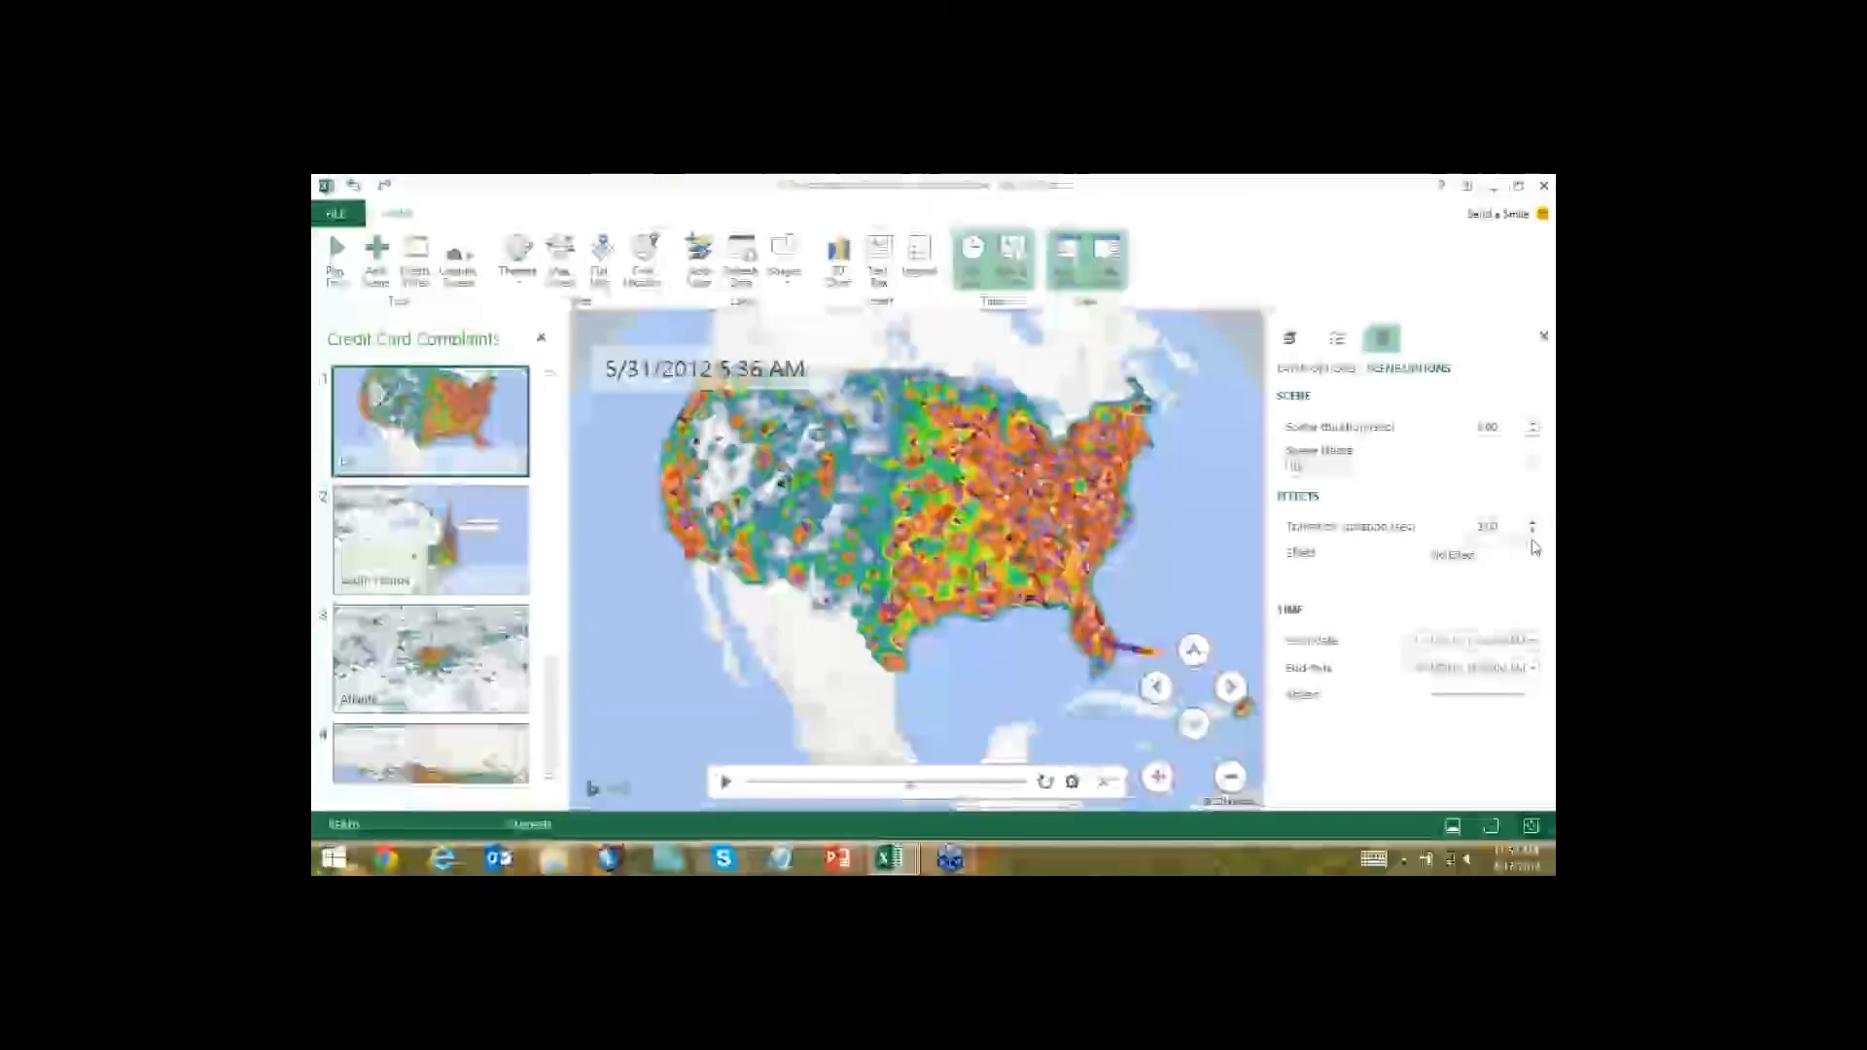
{"action": "left_click", "coordinate": [1532, 552]}
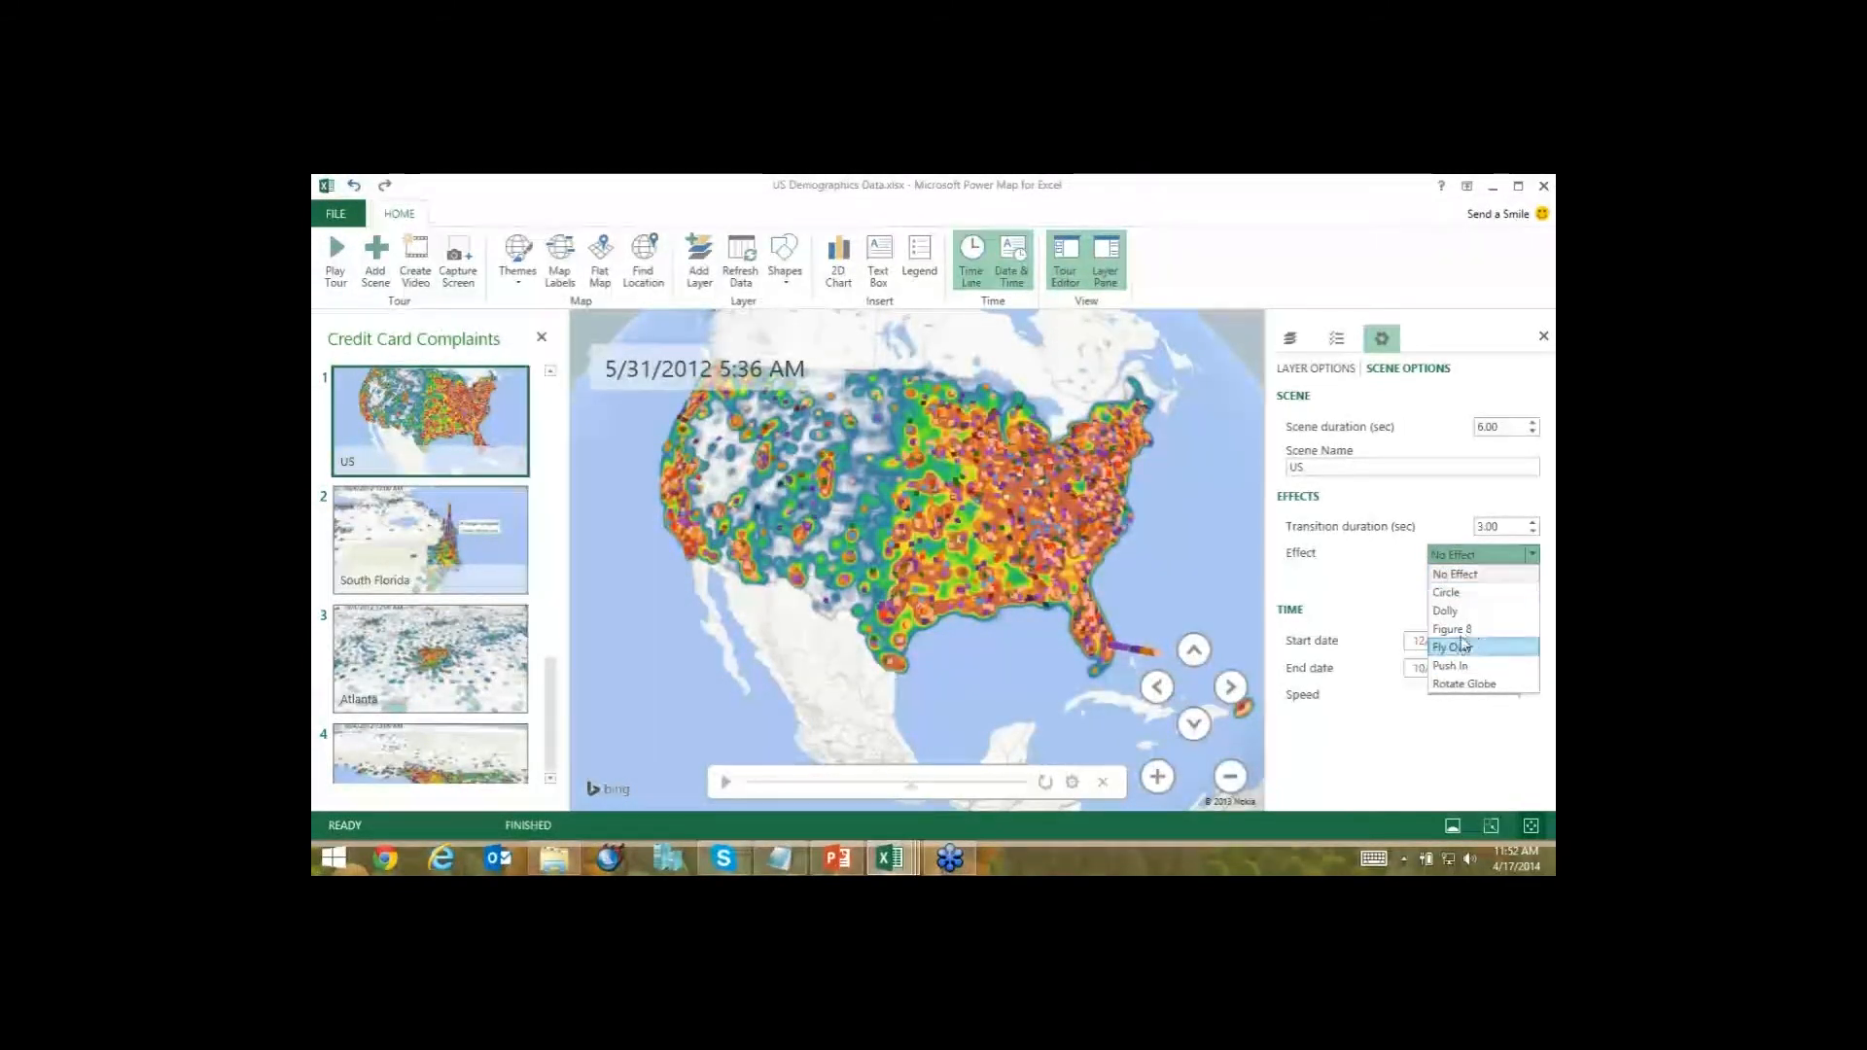
{"action": "left_click", "coordinate": [1376, 600]}
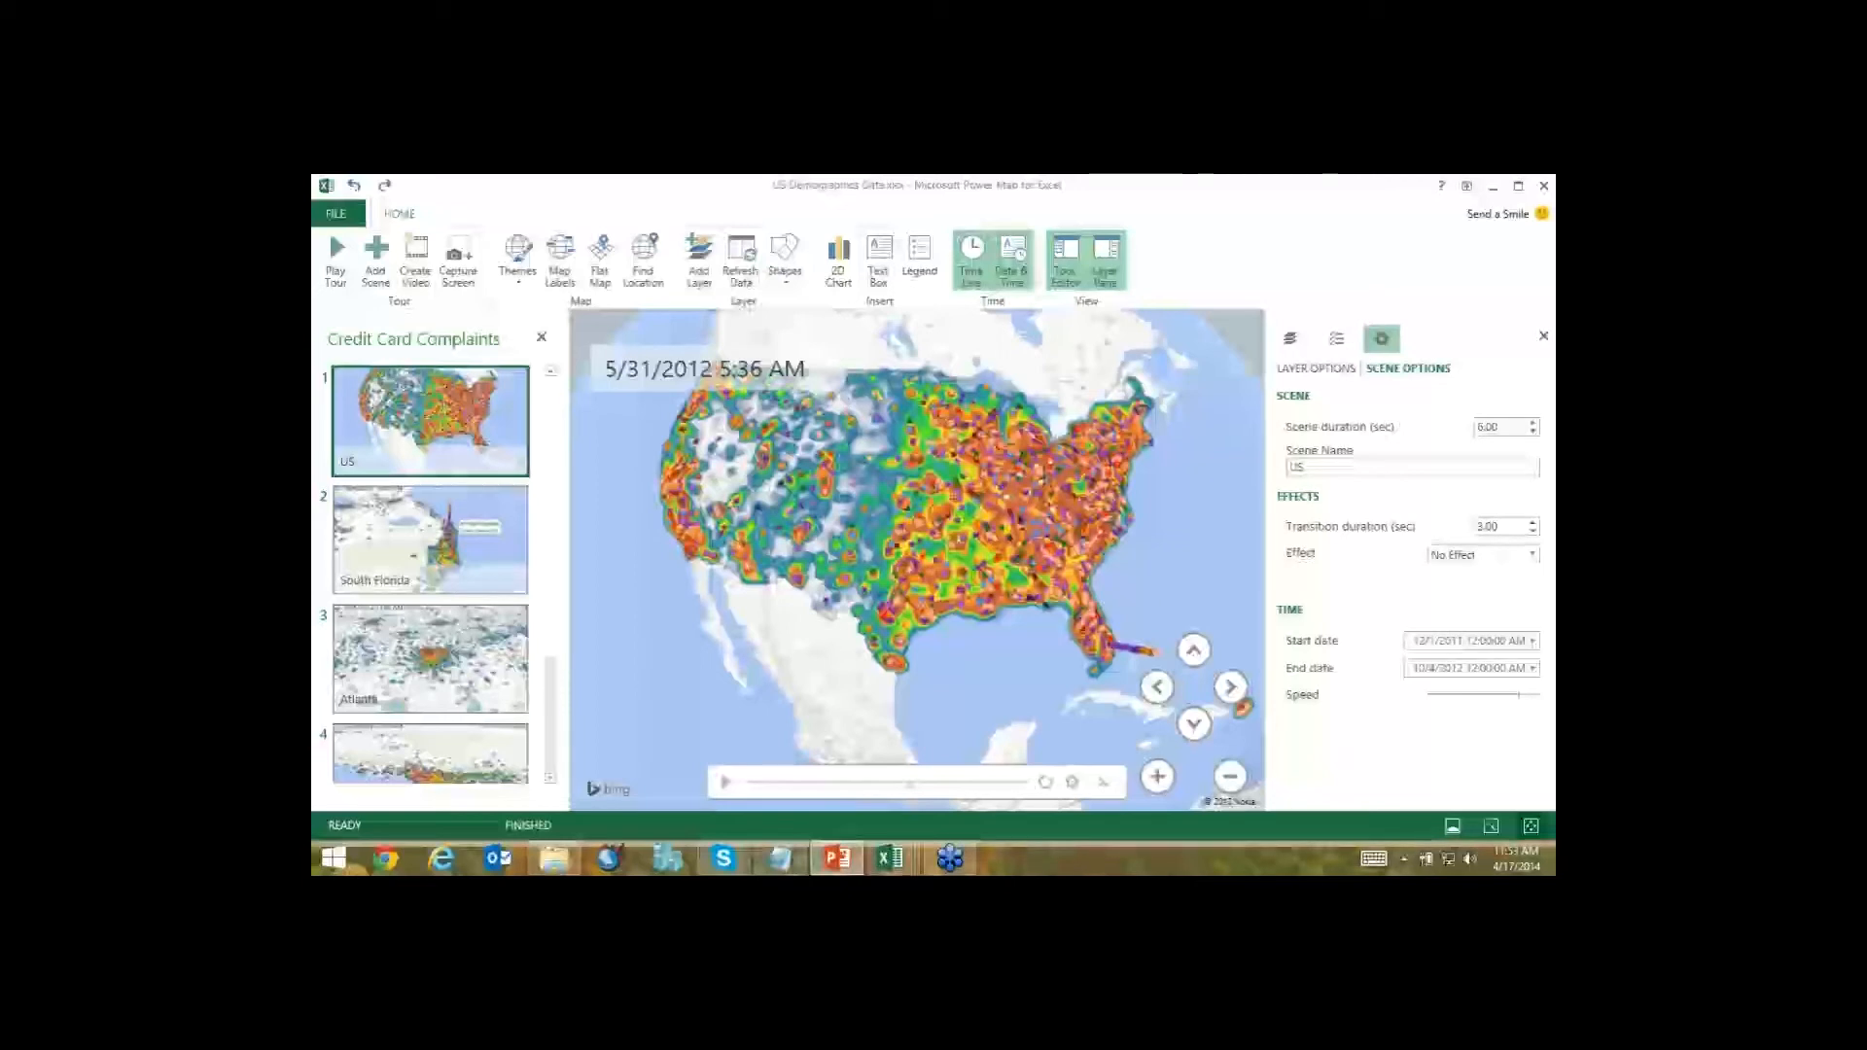
Switch to the PowerPoint presentation to show the closing Thanks! slide.
{"action": "left_click", "coordinate": [836, 857]}
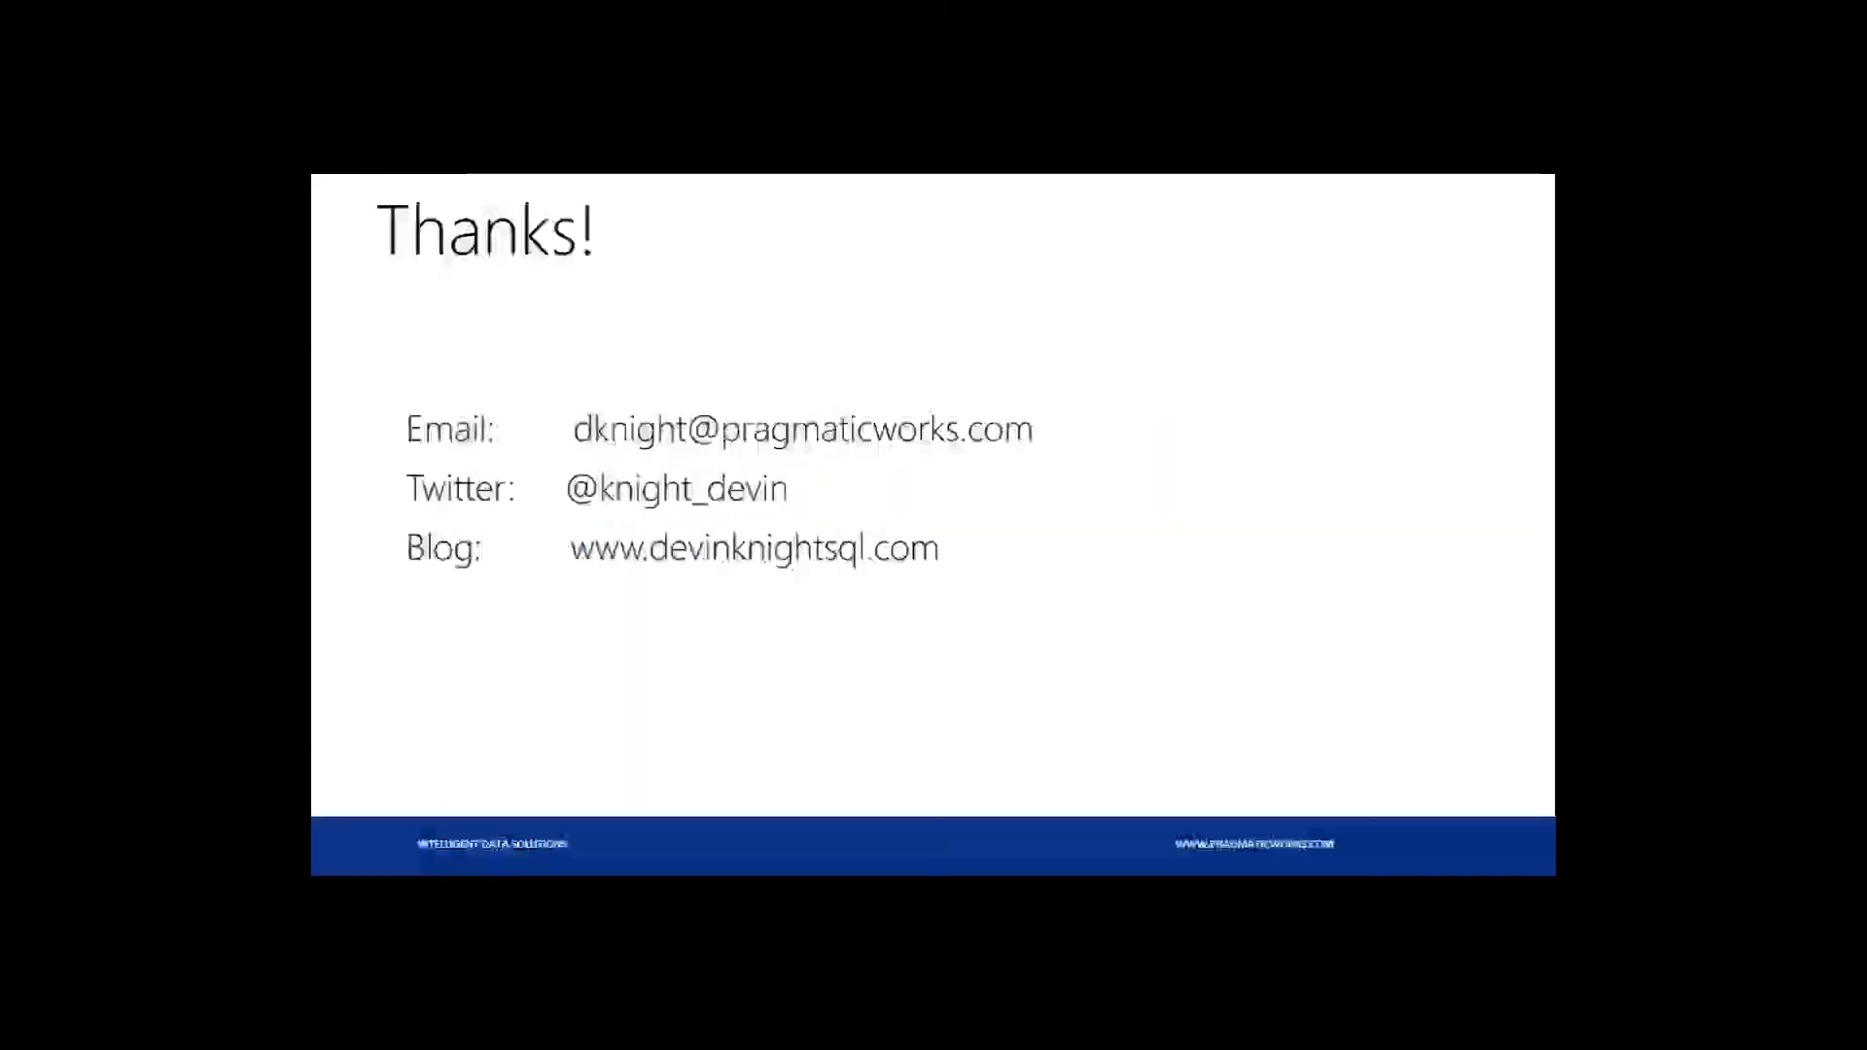